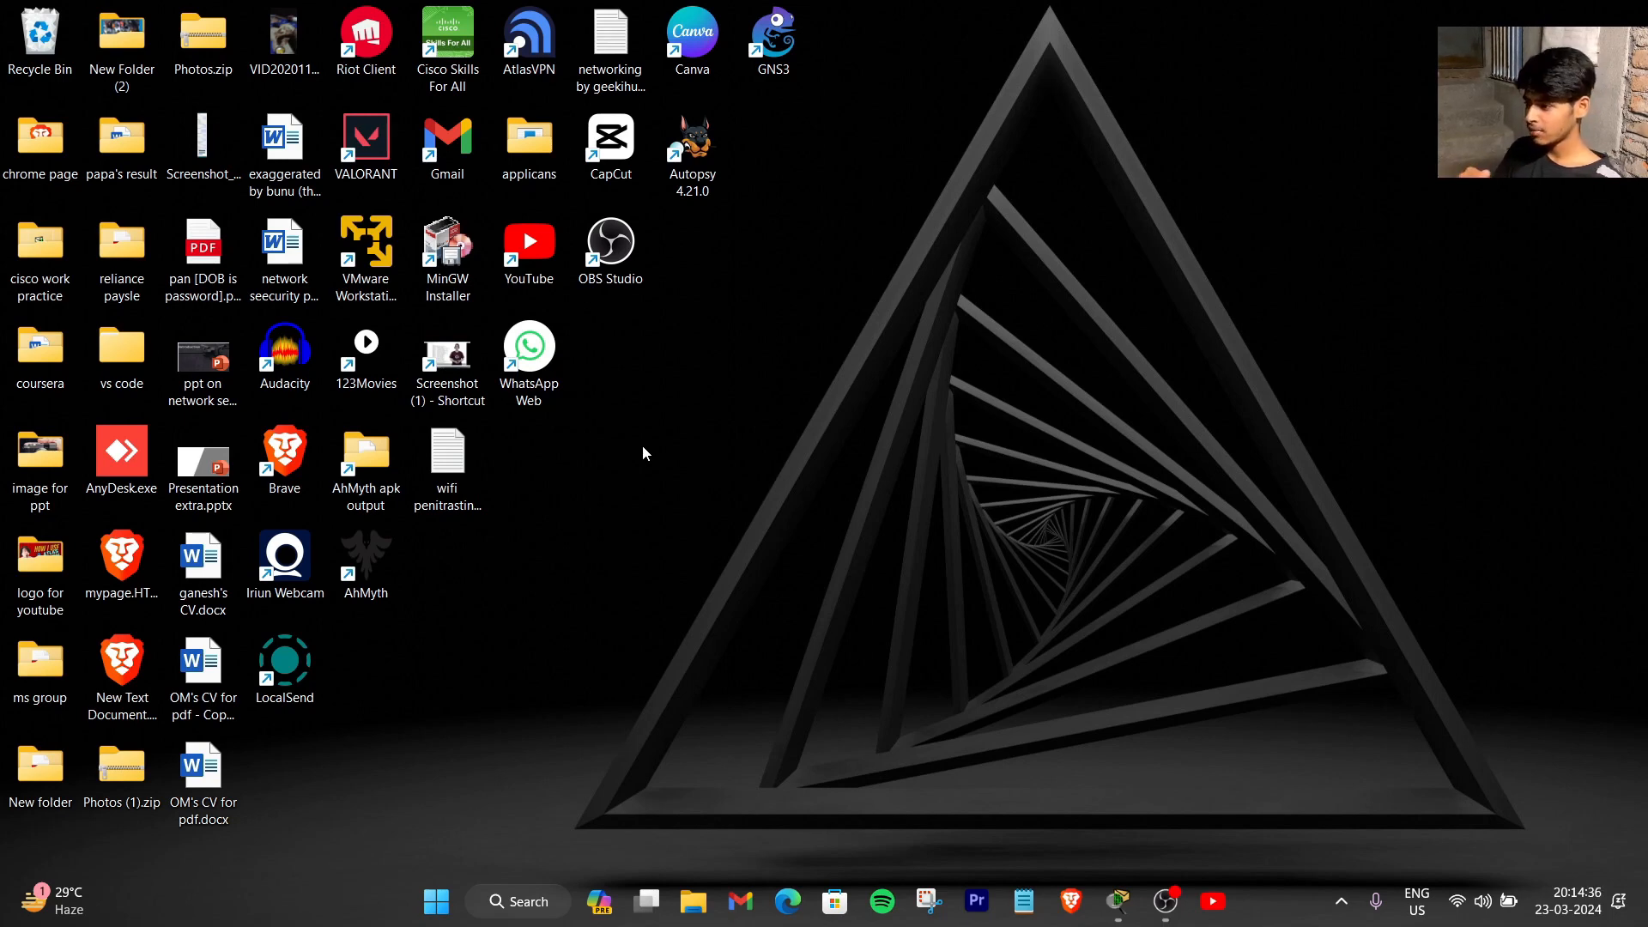
- Switch to Cisco Packet Tracer and place a 2911 router with a 2960-24TT switch below it in the logical workspace
{"action": "left_click", "coordinate": [1117, 901]}
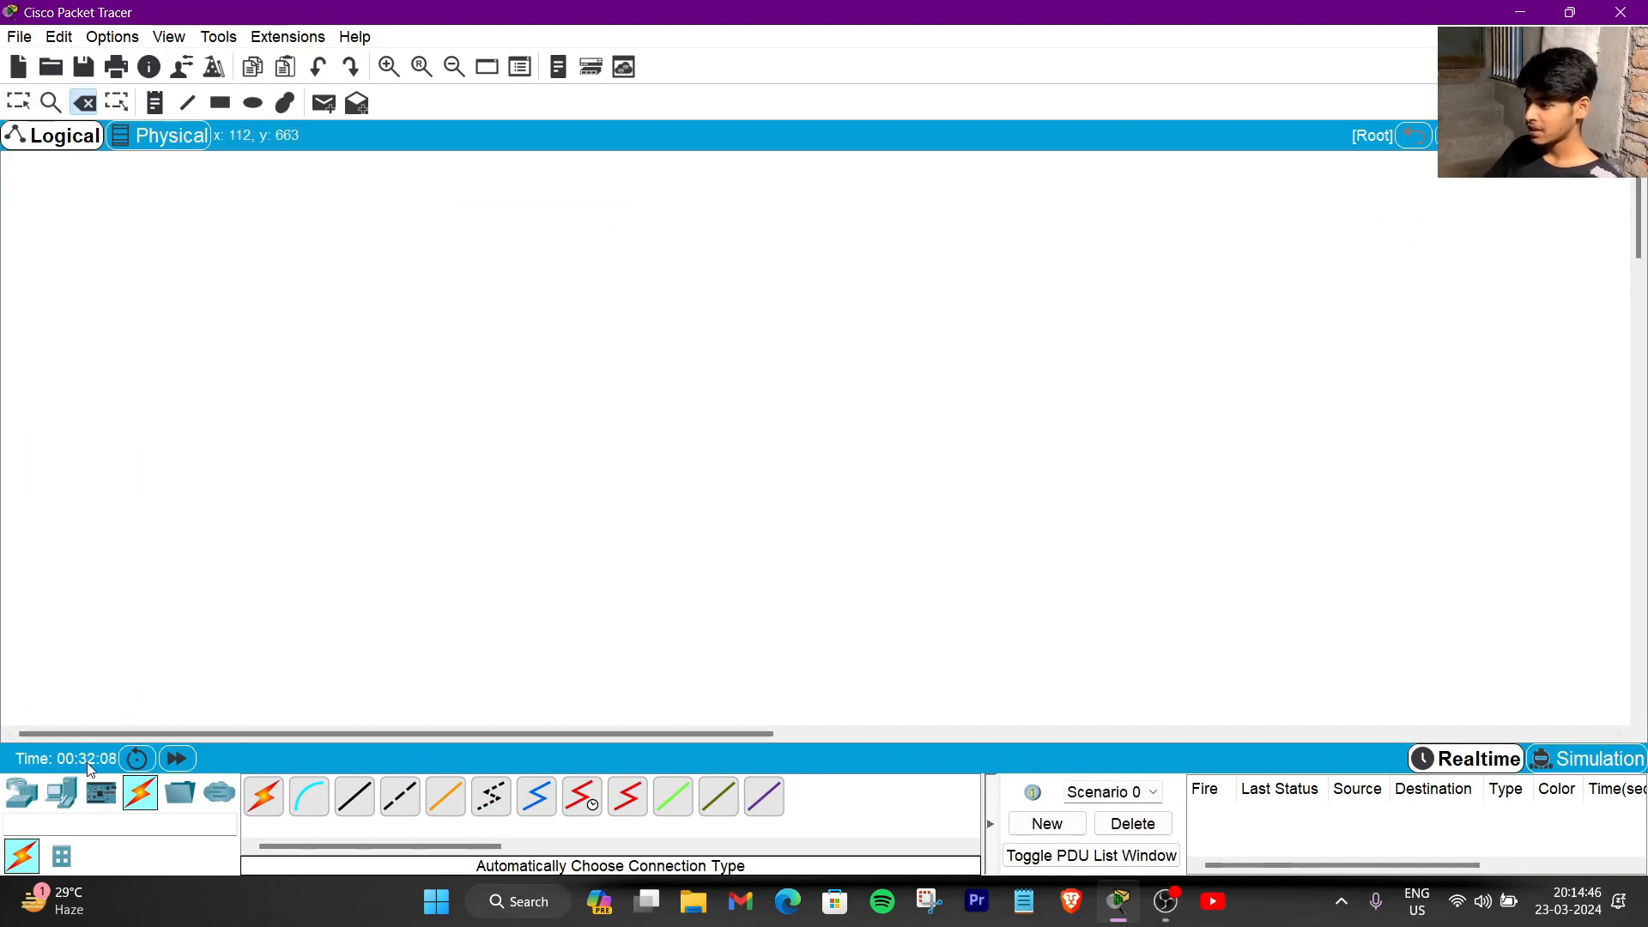
{"action": "left_click", "coordinate": [21, 792]}
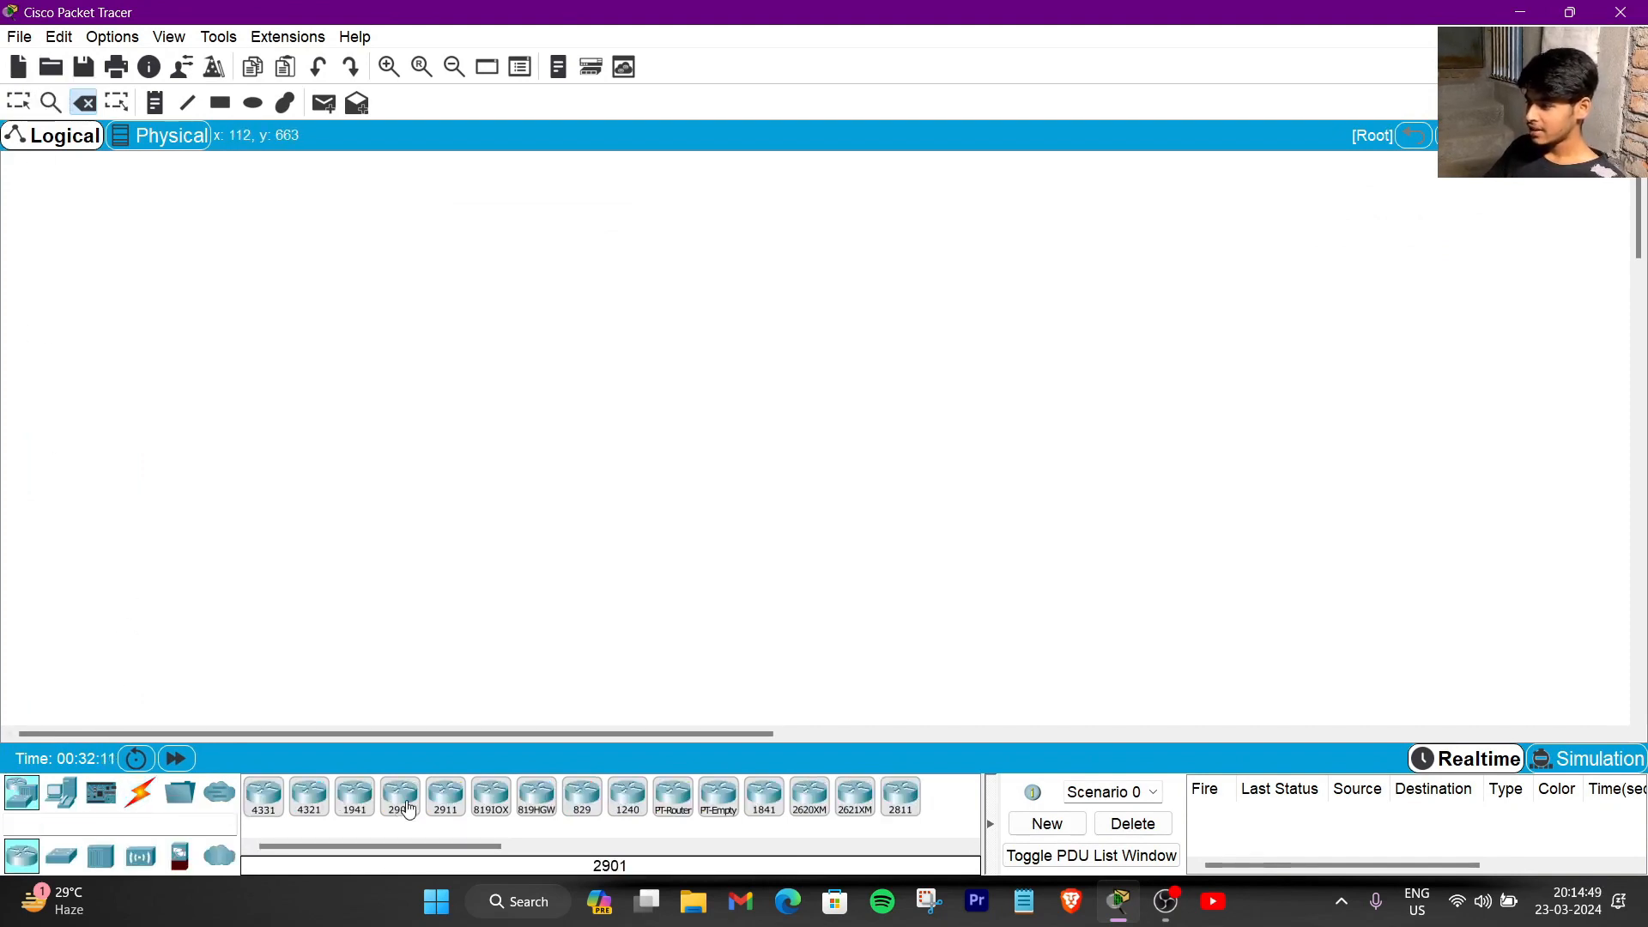
{"action": "left_click_drag", "start_coordinate": [445, 797], "coordinate": [155, 203]}
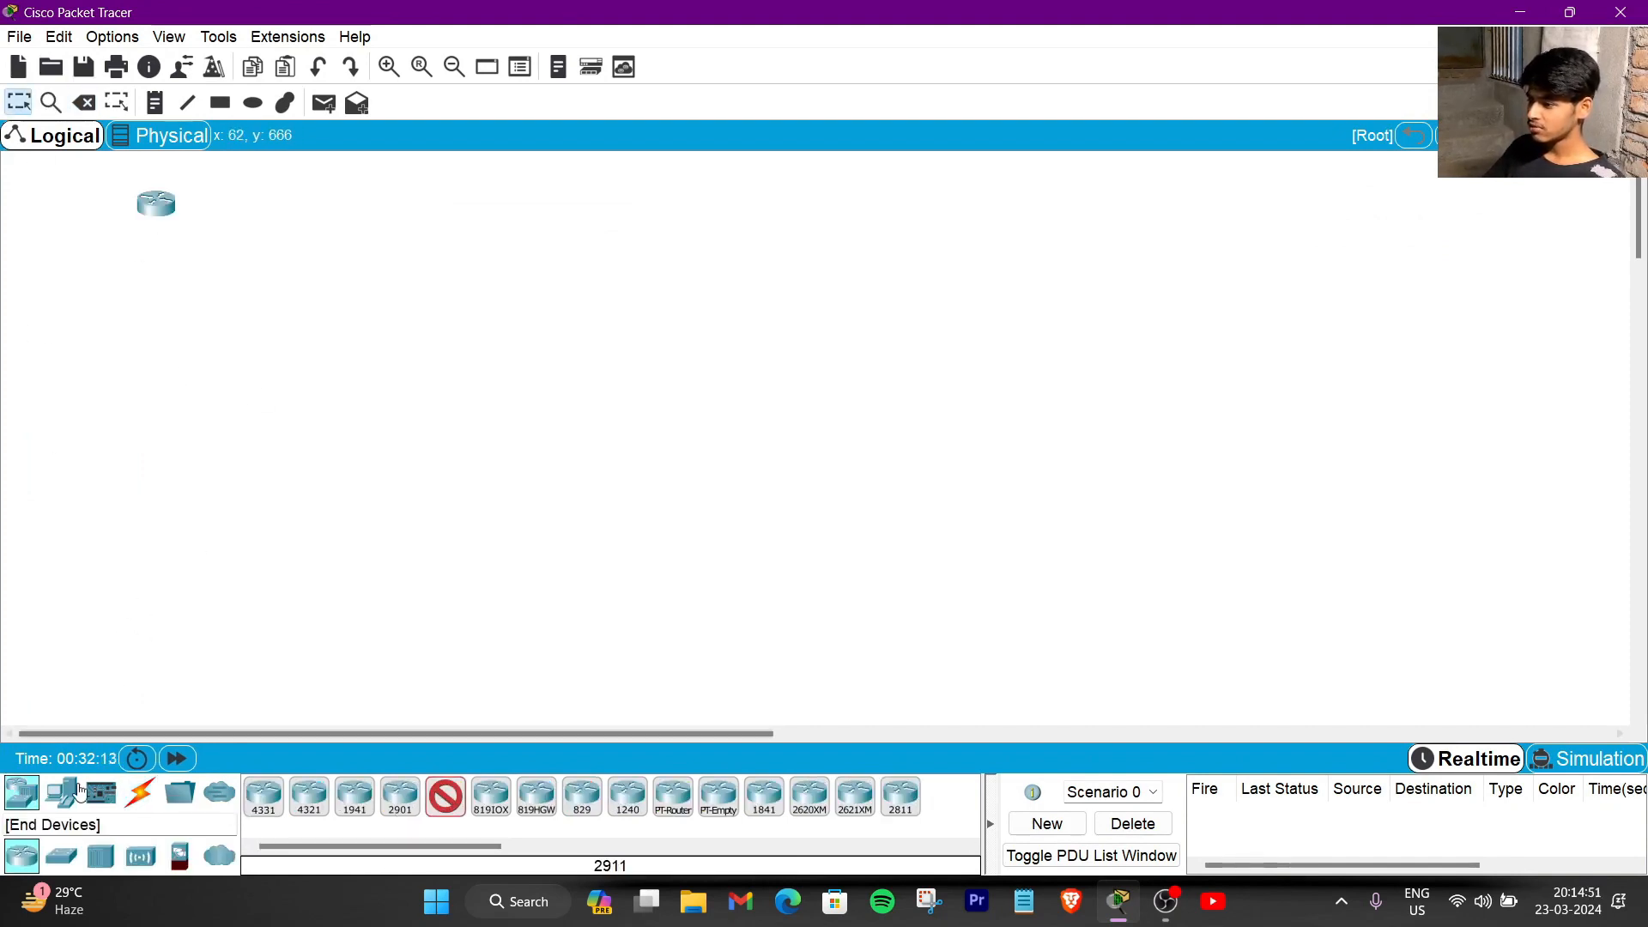
{"action": "left_click", "coordinate": [61, 855]}
{"action": "left_click", "coordinate": [264, 797]}
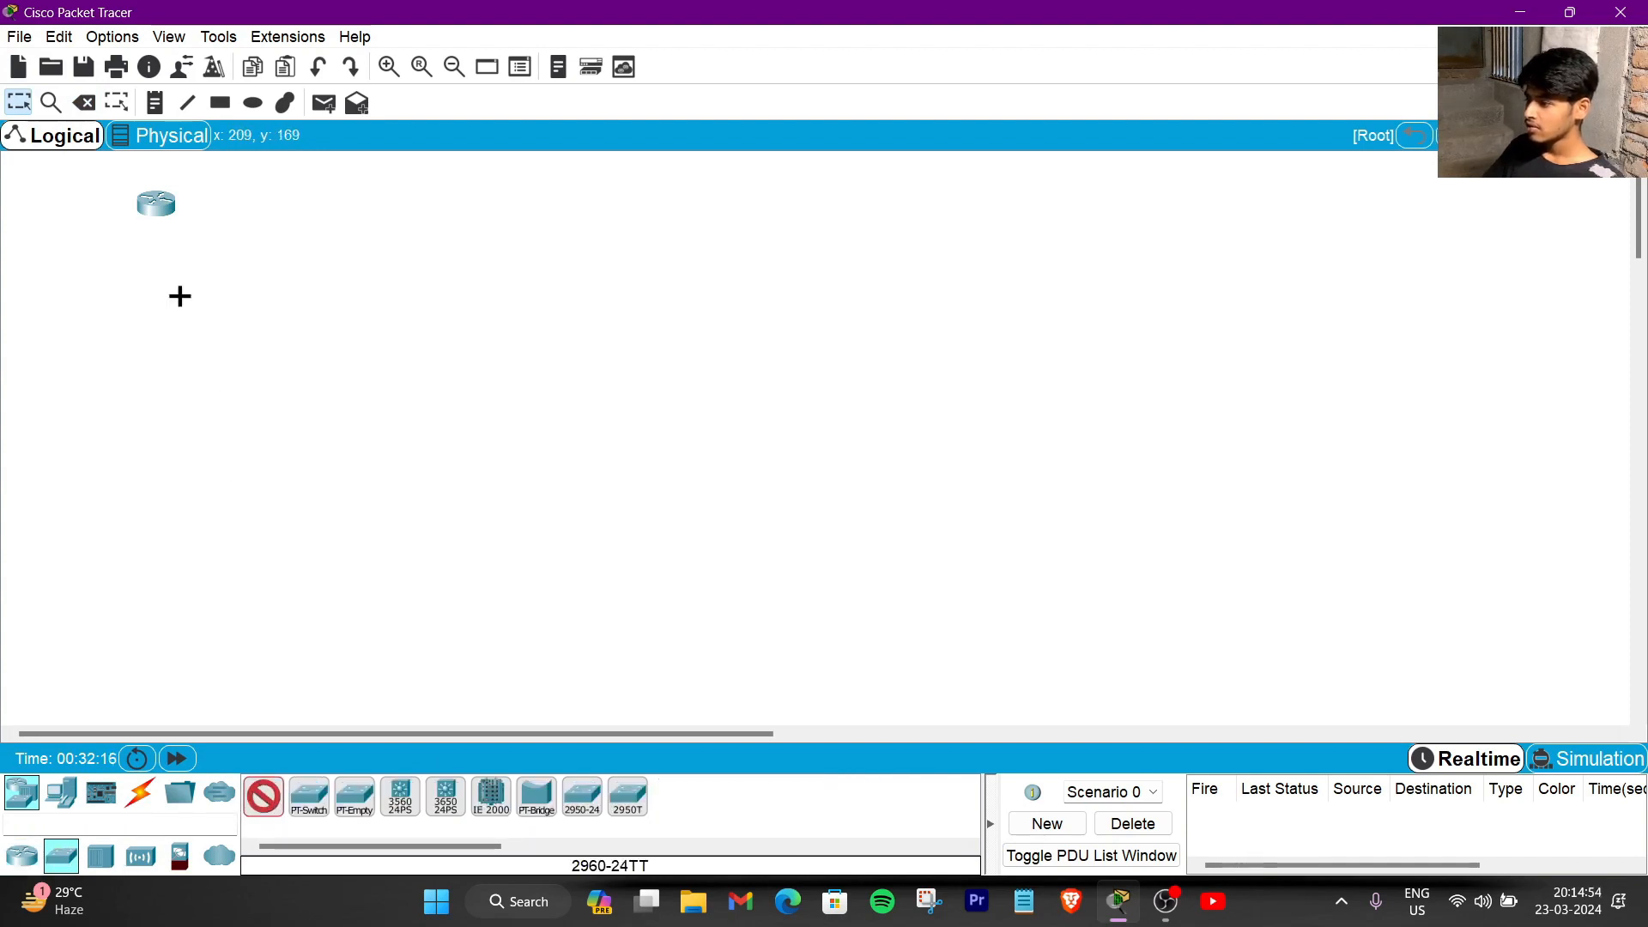
{"action": "left_click", "coordinate": [148, 368]}
- Add two PCs side by side below the switch and a server to its right, adjusting the spacing of the PCs
{"action": "left_click", "coordinate": [61, 791]}
{"action": "left_click", "coordinate": [263, 796]}
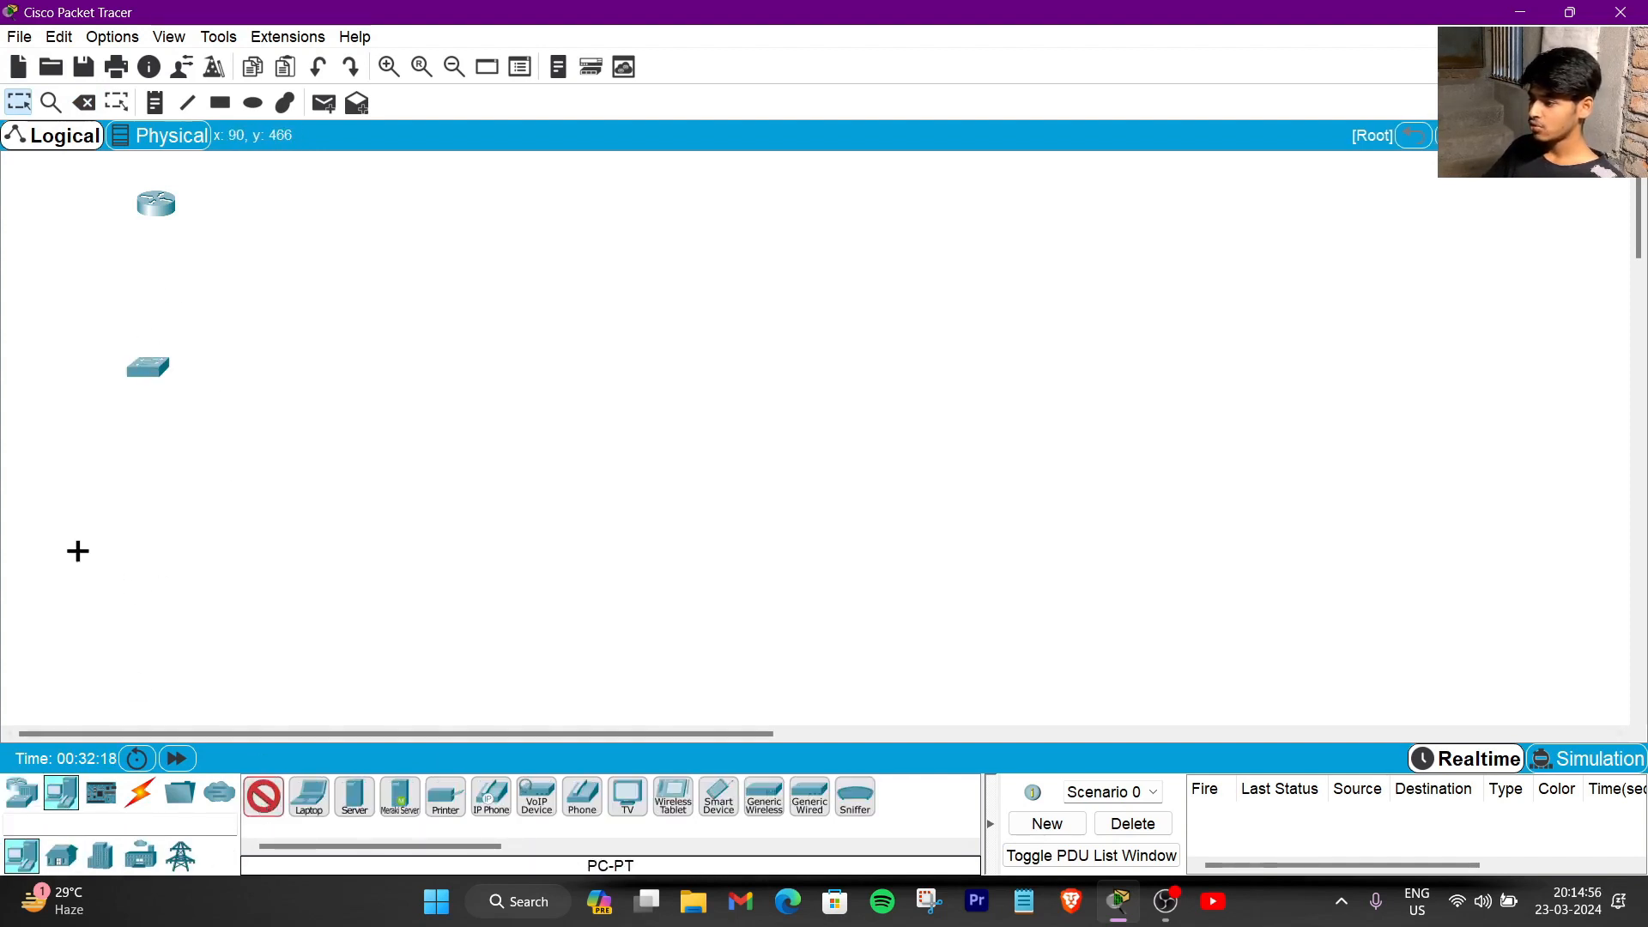
{"action": "left_click", "coordinate": [48, 511]}
{"action": "left_click", "coordinate": [161, 517]}
{"action": "left_click", "coordinate": [354, 796]}
{"action": "left_click", "coordinate": [371, 352]}
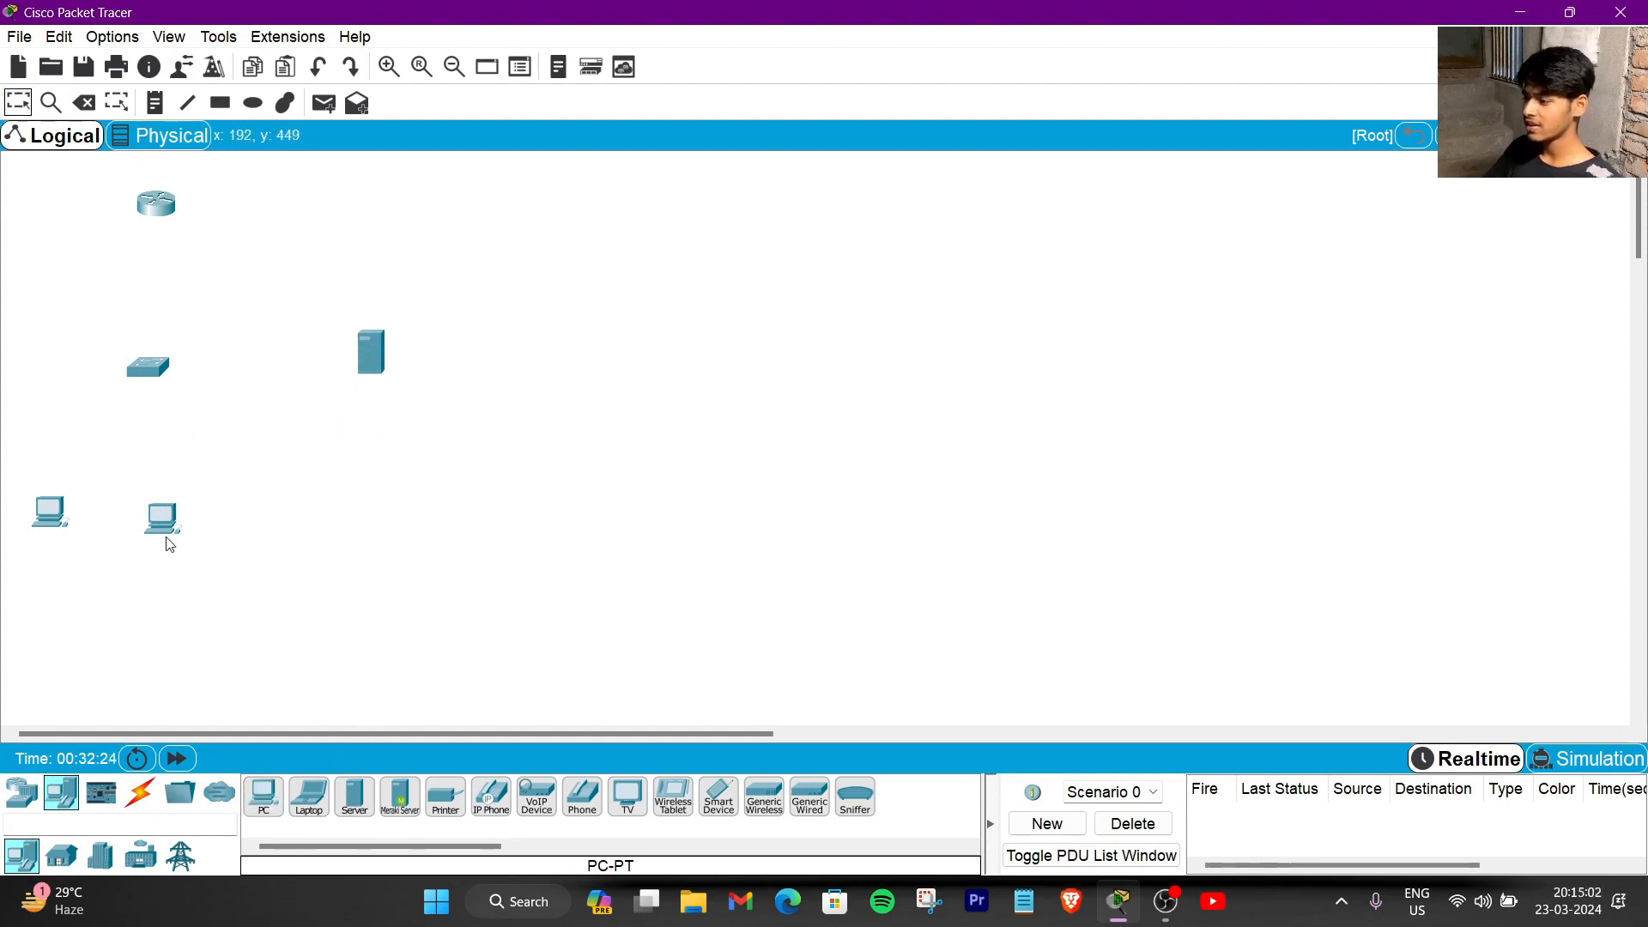
{"action": "mouse_move", "coordinate": [41, 532]}
{"action": "left_mouse_down"}
{"action": "mouse_move", "coordinate": [189, 543]}
{"action": "mouse_move", "coordinate": [64, 530]}
{"action": "left_mouse_up"}
{"action": "left_click_drag", "start_coordinate": [176, 525], "coordinate": [210, 517]}
- Connect the router, both PCs and the server to the switch using automatically chosen cables, and shift the server level with the switch
{"action": "left_click", "coordinate": [153, 802]}
{"action": "left_click", "coordinate": [263, 796]}
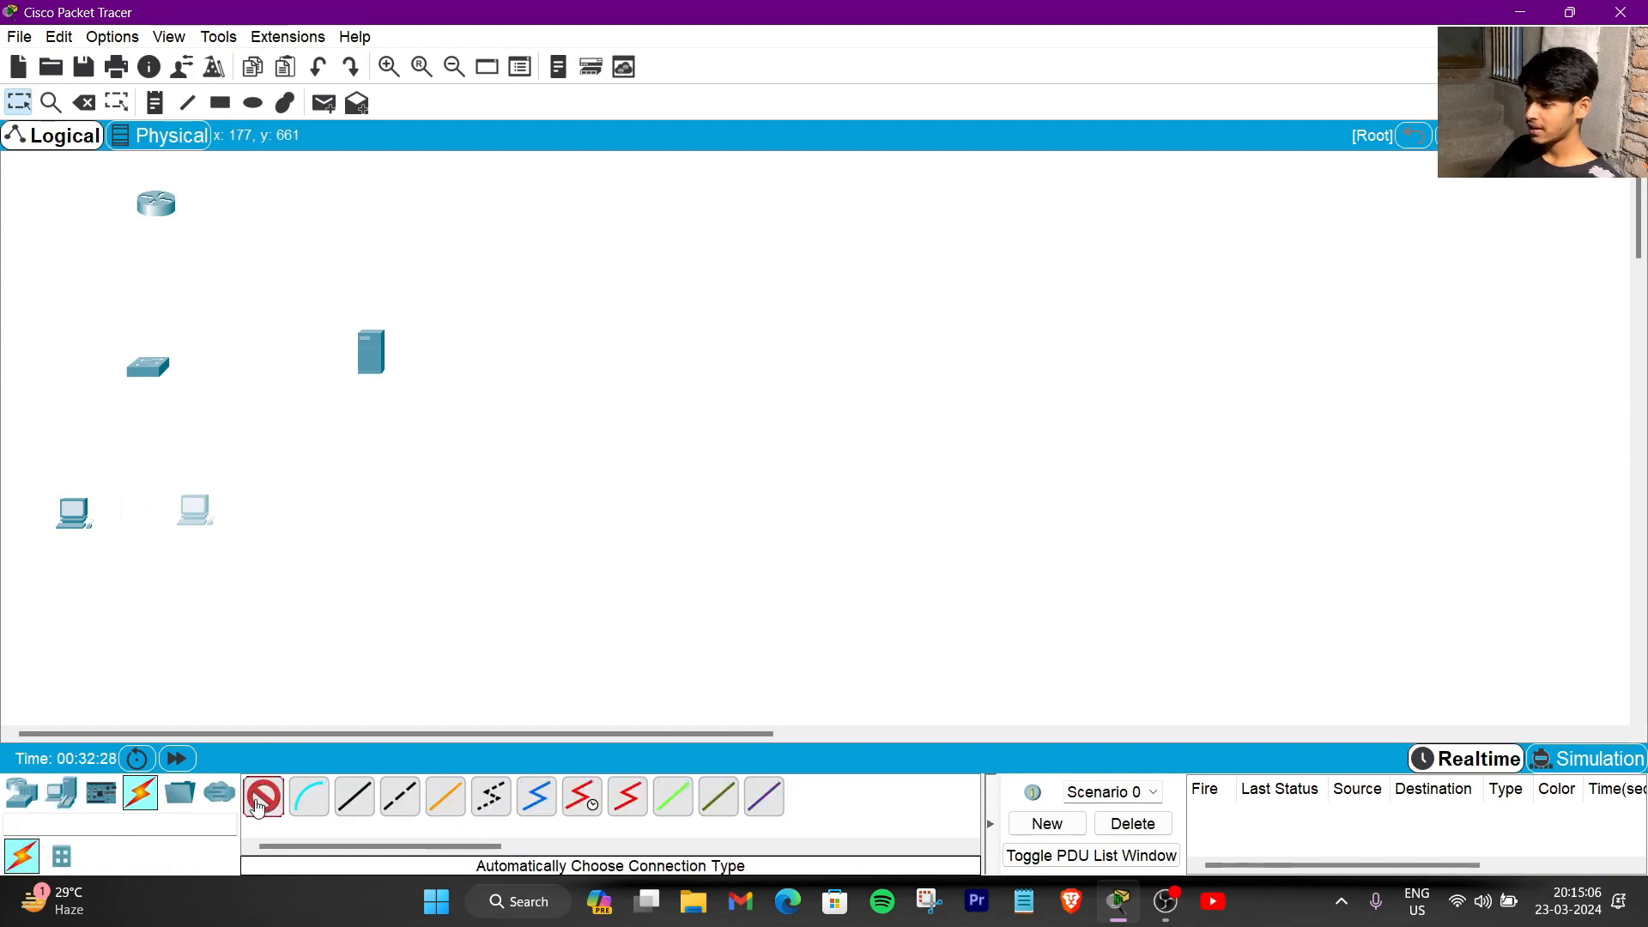
{"action": "left_click", "coordinate": [156, 205]}
{"action": "left_click", "coordinate": [149, 366]}
{"action": "left_click", "coordinate": [89, 513]}
{"action": "left_click", "coordinate": [148, 367]}
{"action": "left_click", "coordinate": [150, 369]}
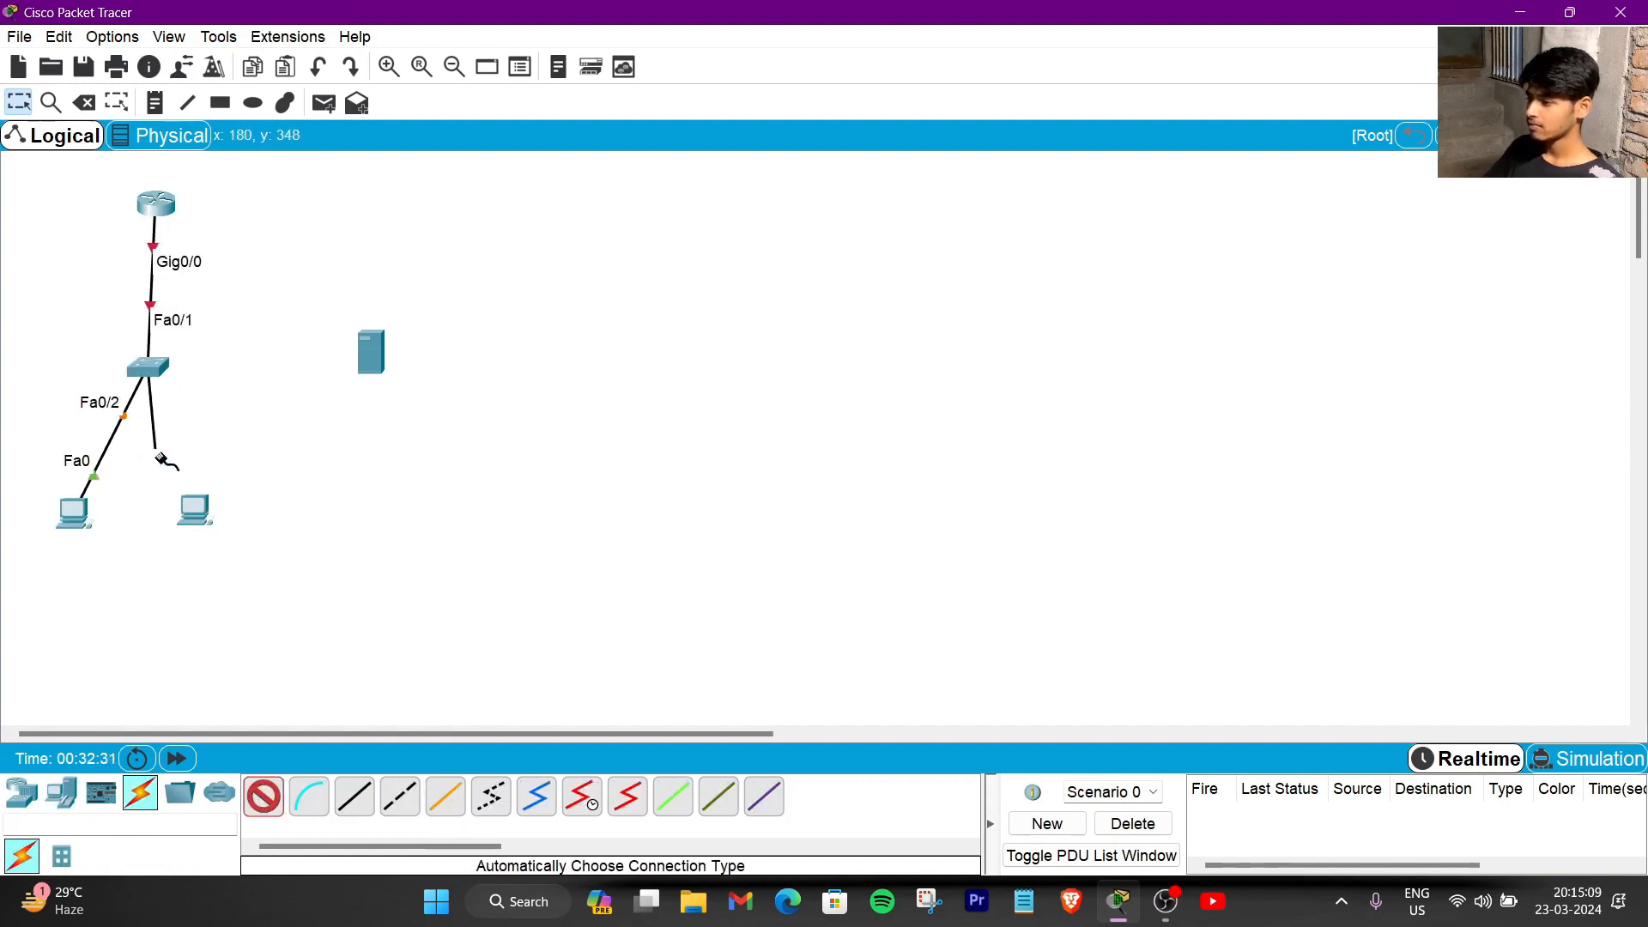
{"action": "left_click", "coordinate": [194, 511]}
{"action": "left_click", "coordinate": [163, 375]}
{"action": "left_click", "coordinate": [371, 356]}
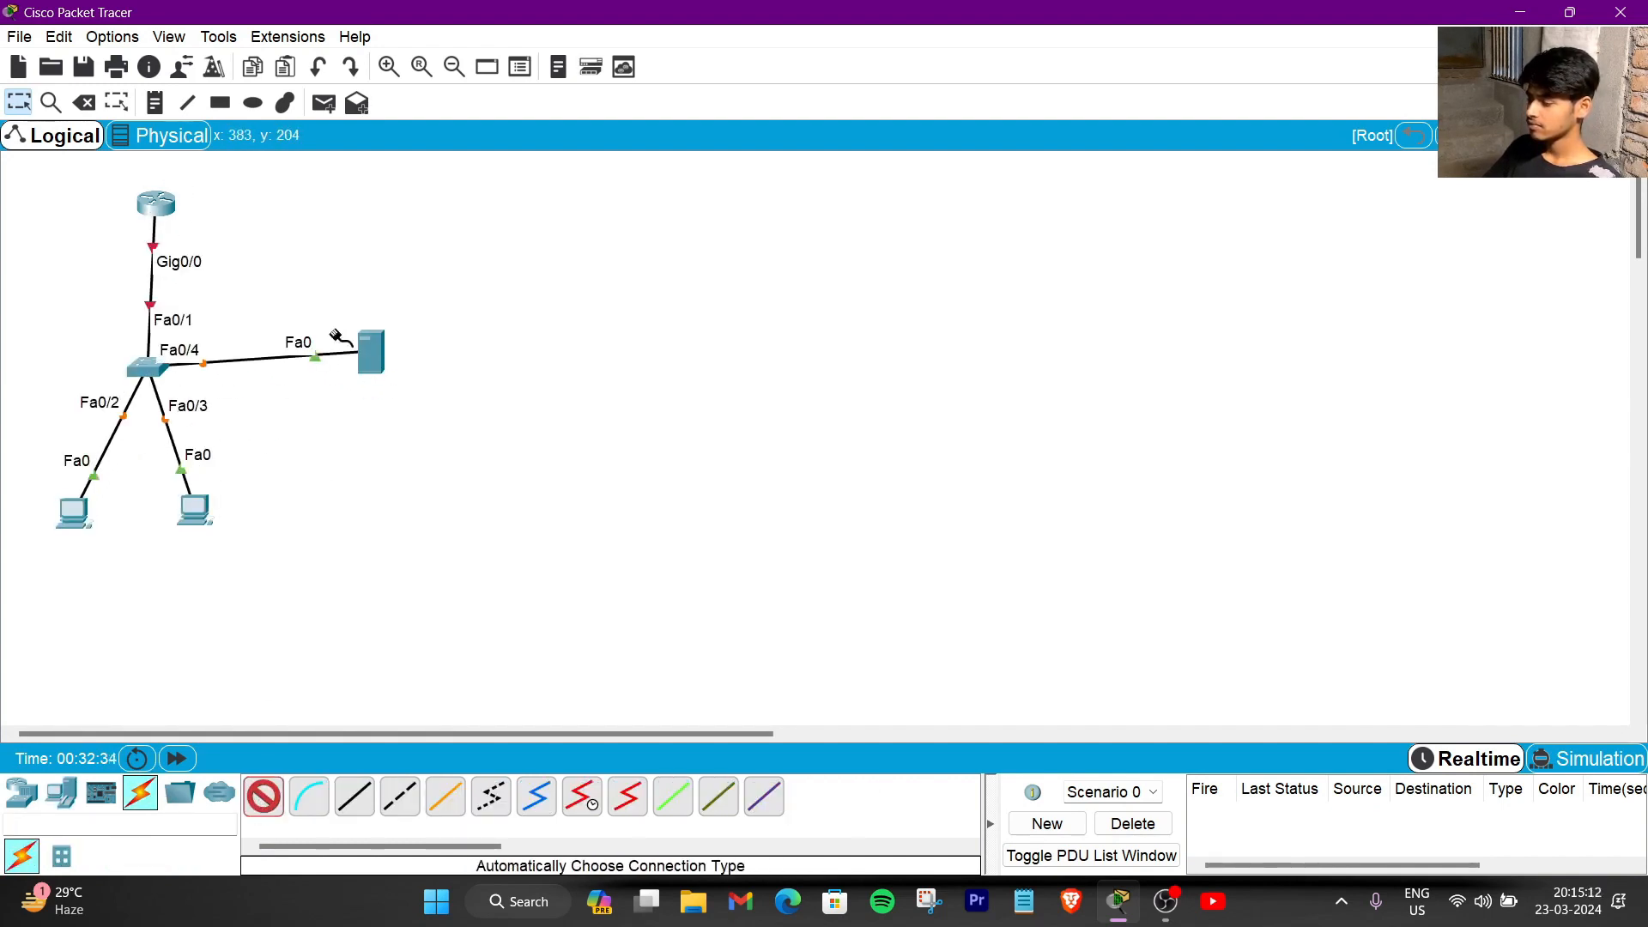
{"action": "left_click_drag", "start_coordinate": [374, 377], "coordinate": [394, 397]}
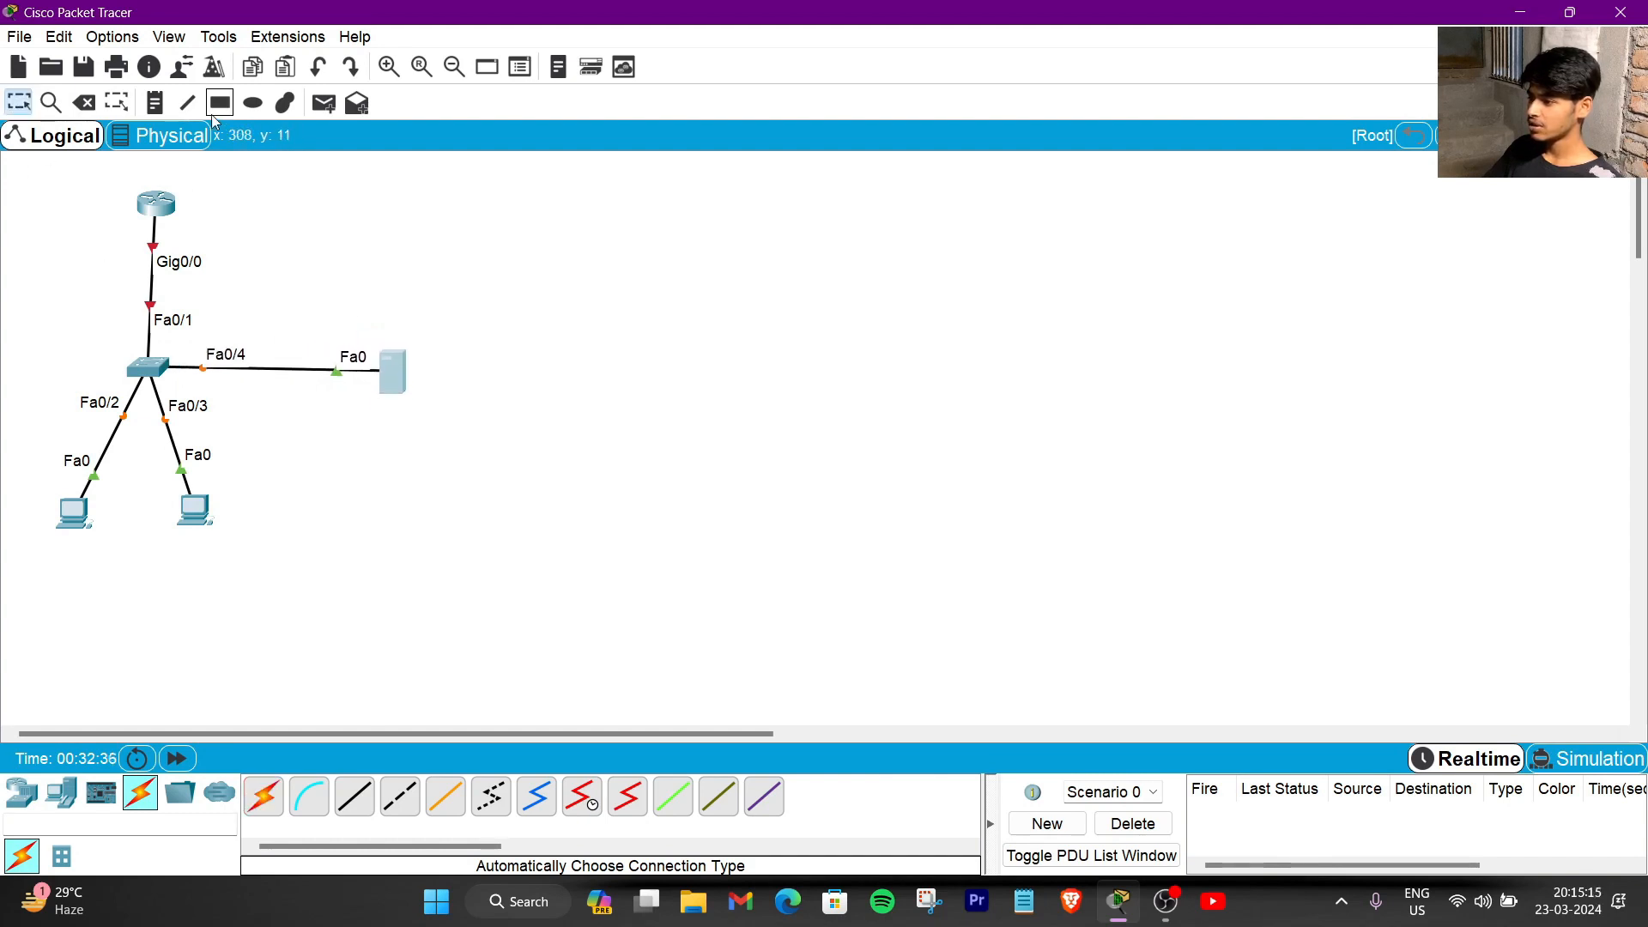
- Add the note 192.168.1.0/24 below the PCs and nudge the left PC slightly toward the switch
{"action": "left_click", "coordinate": [147, 592]}
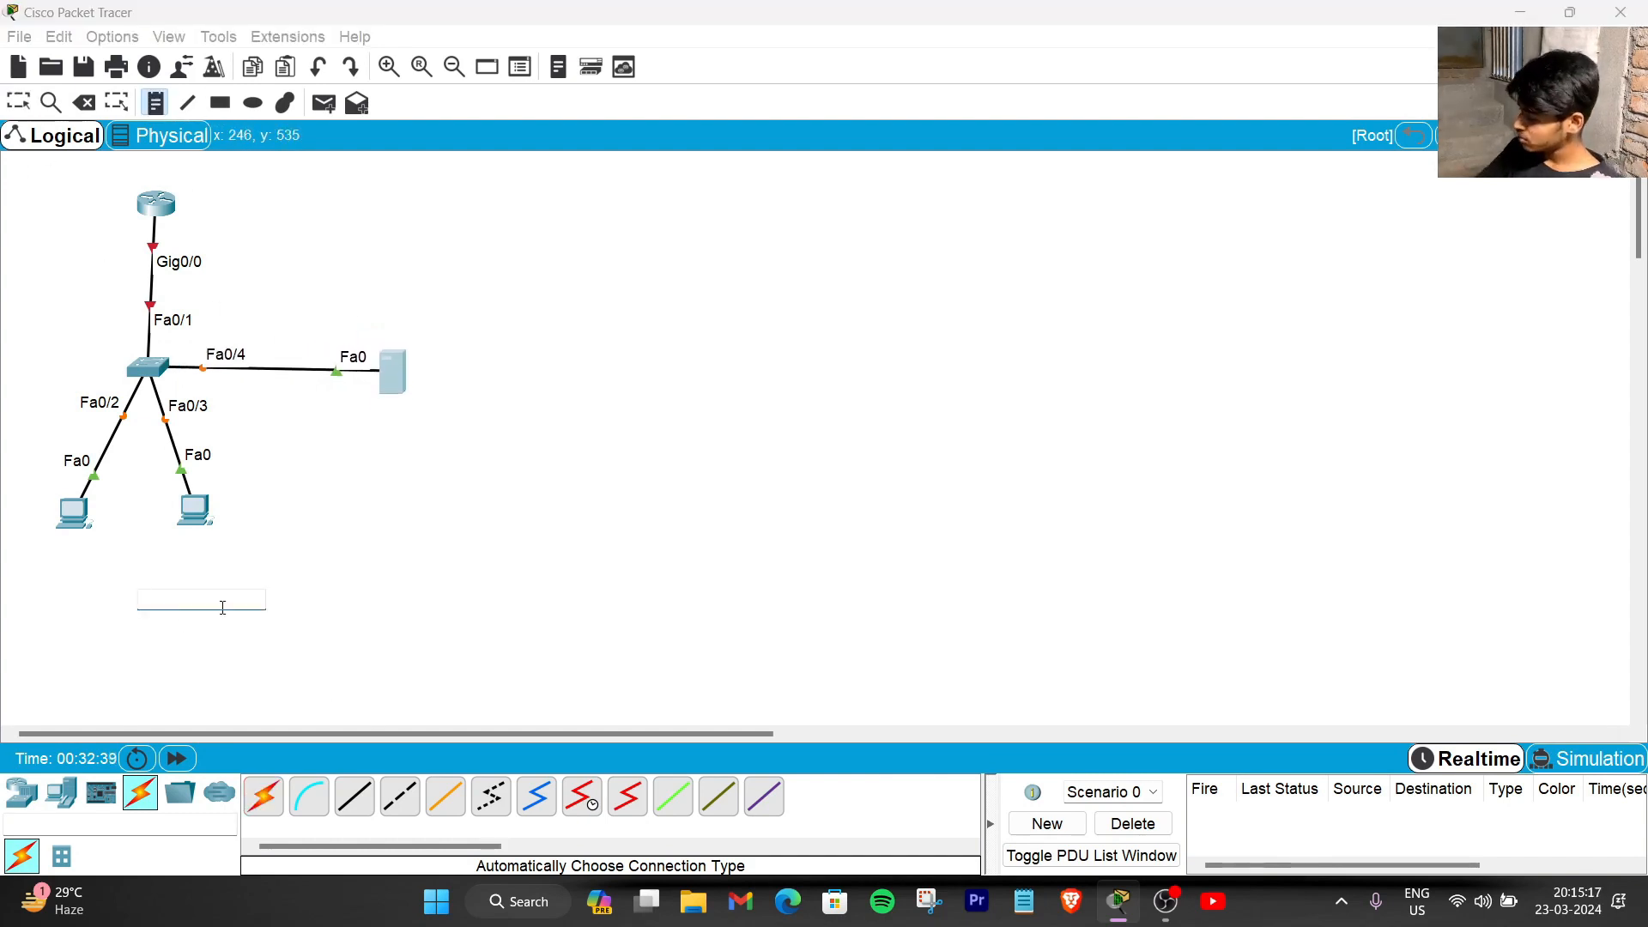
{"action": "type", "text": "192.168.1."}
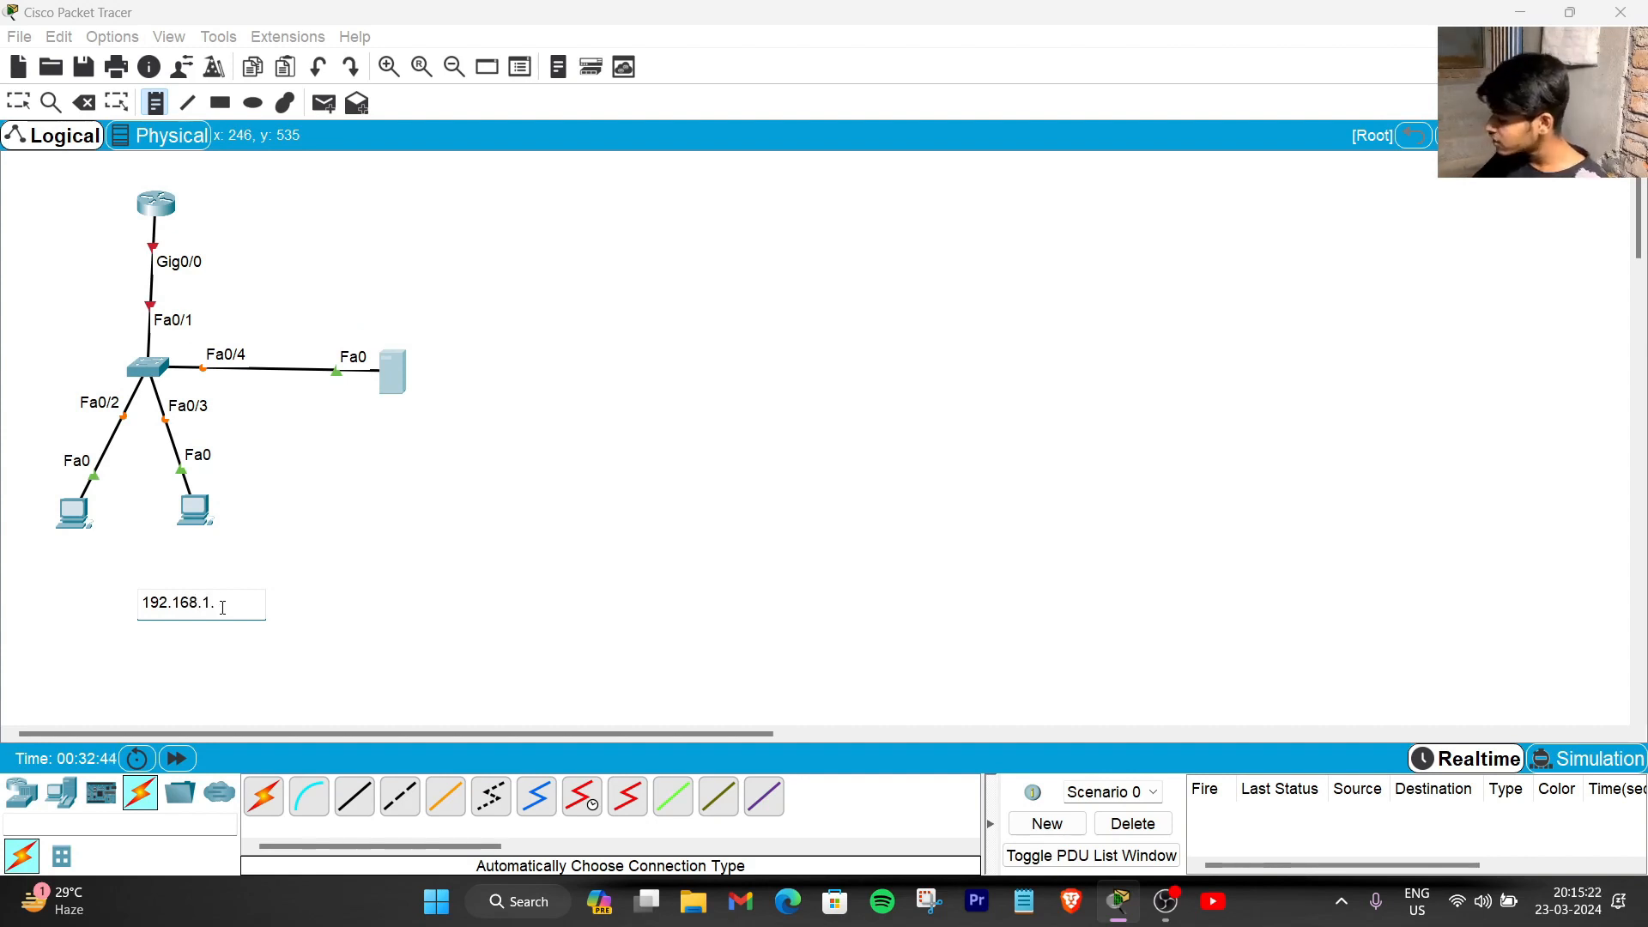
{"action": "type", "text": "0/"}
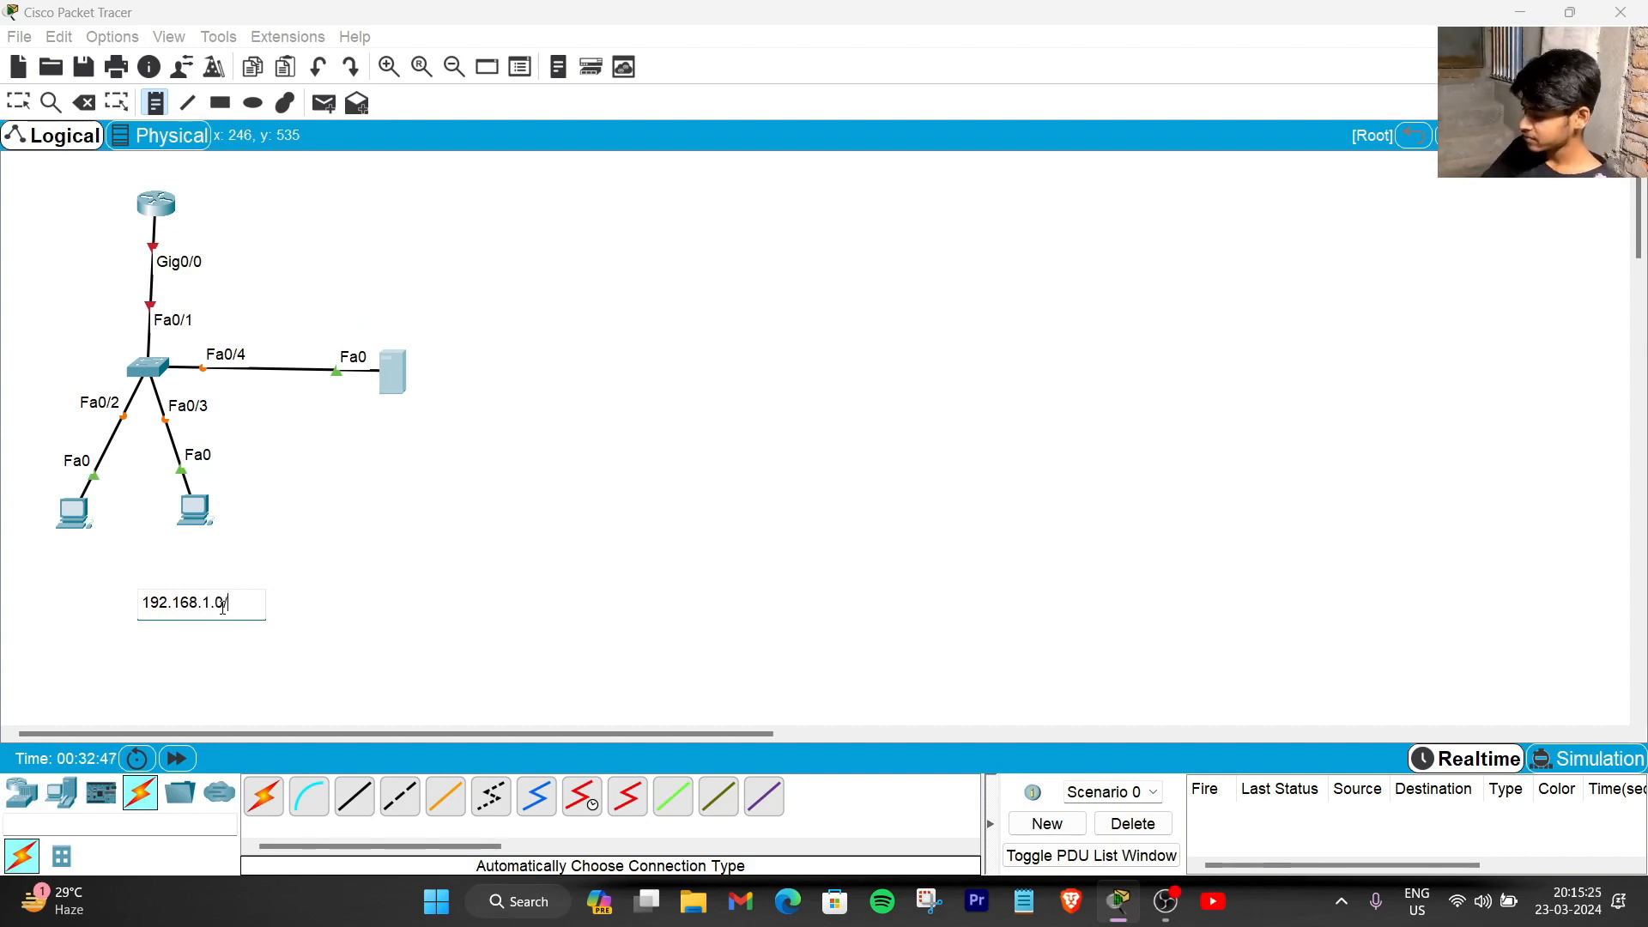
{"action": "type", "text": "24"}
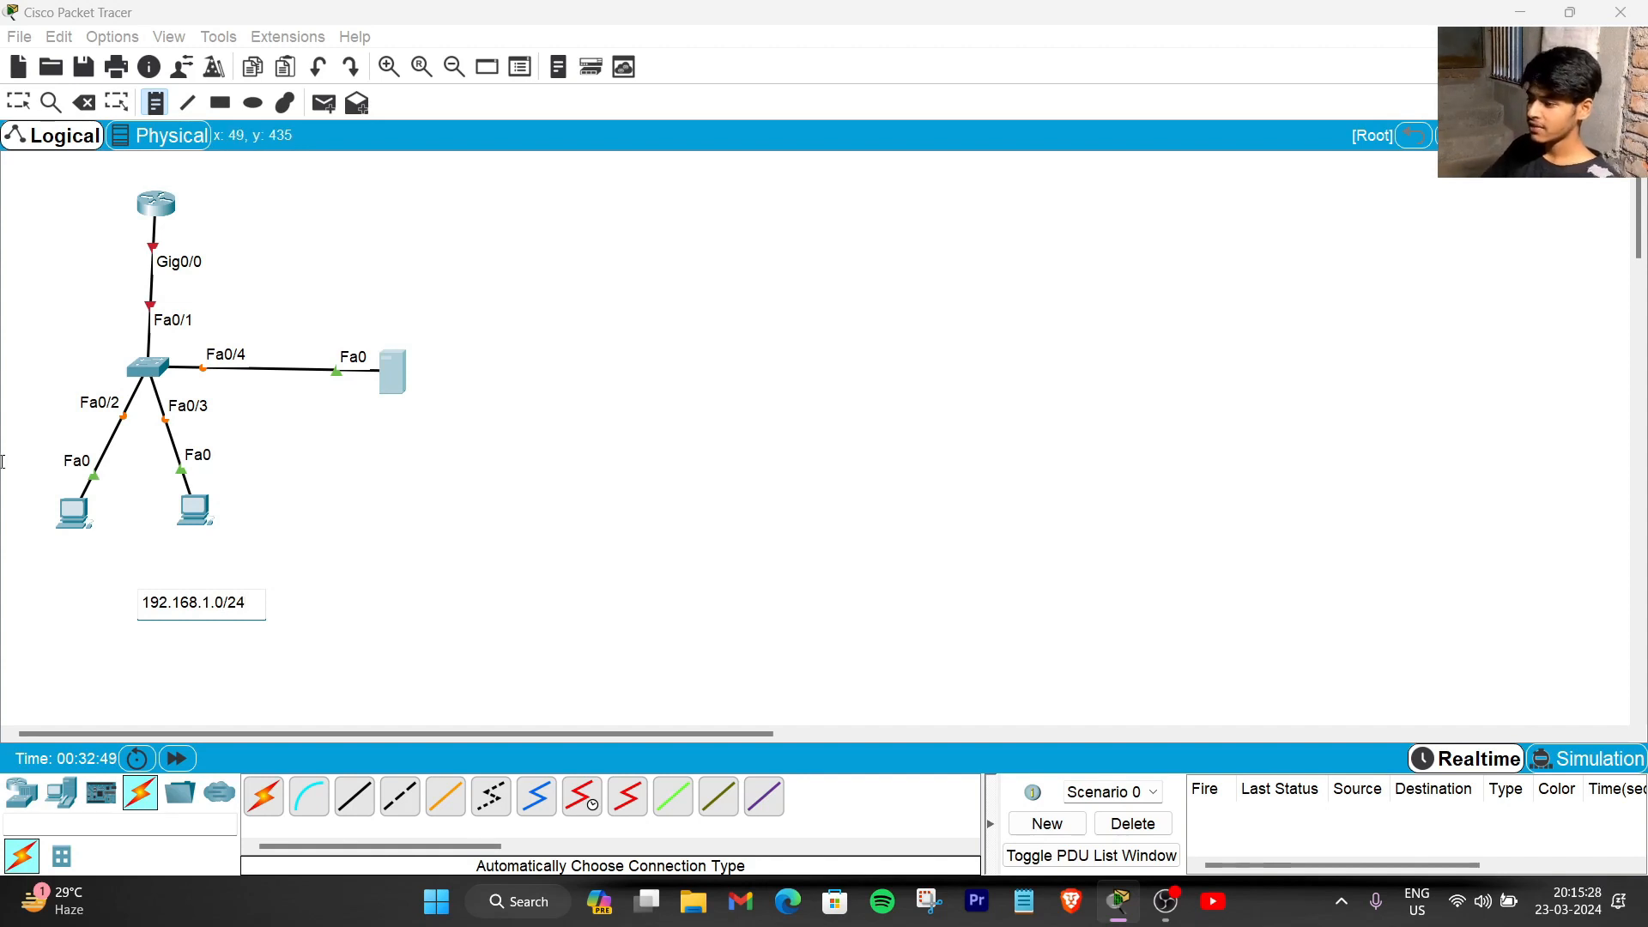
{"action": "left_click", "coordinate": [18, 102]}
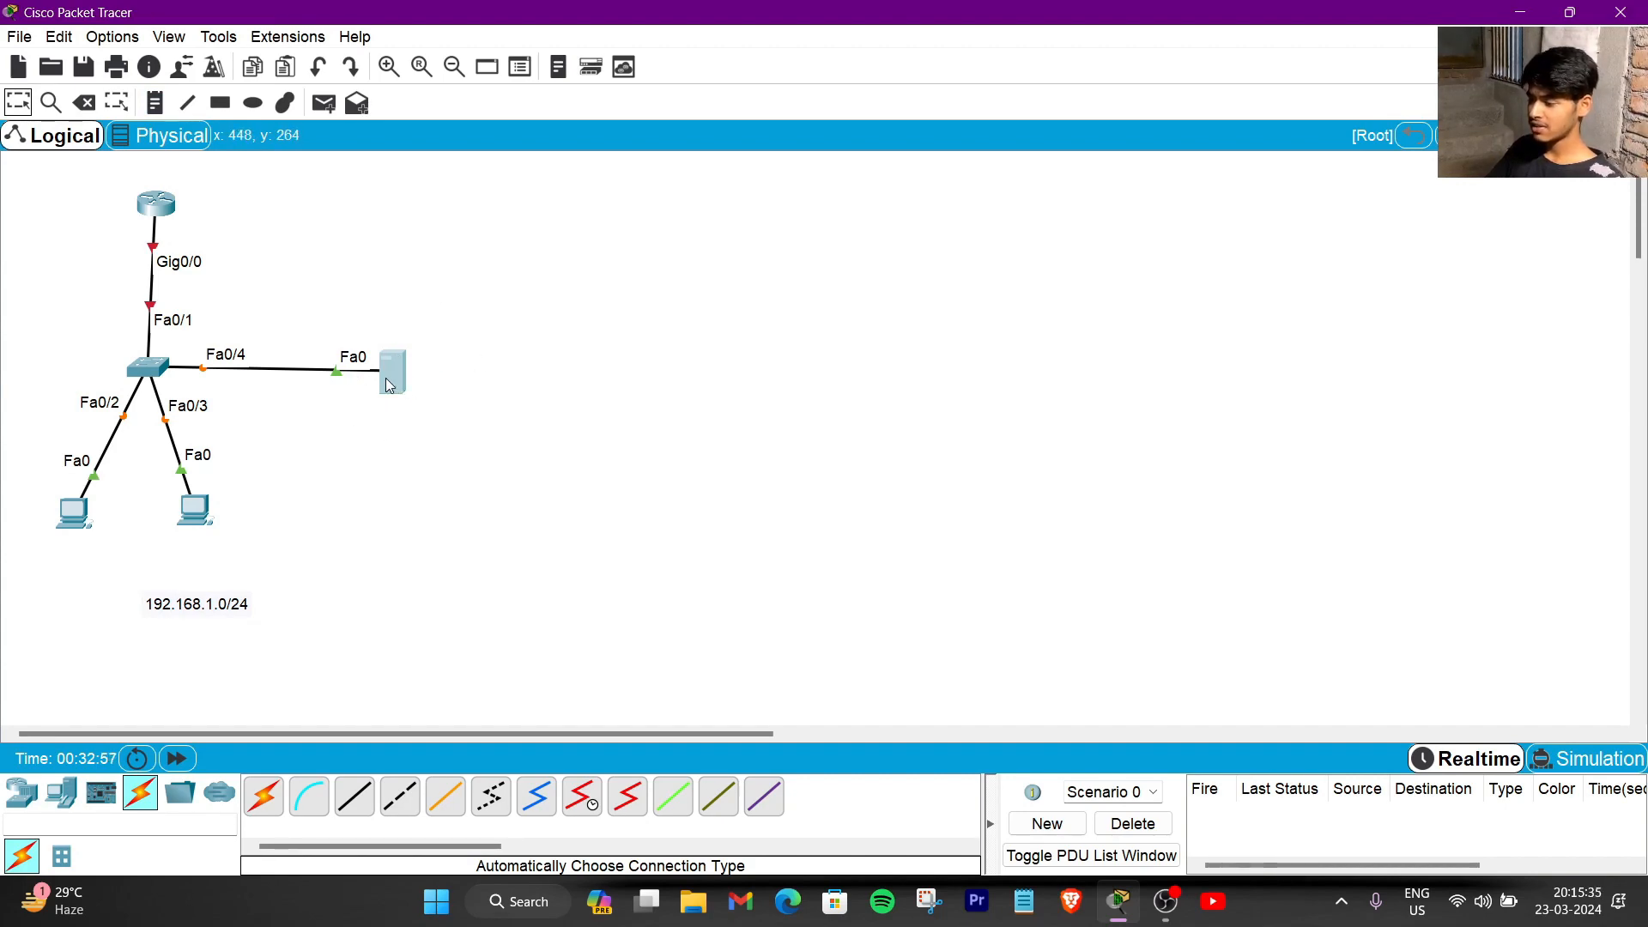
{"action": "left_click_drag", "start_coordinate": [76, 525], "coordinate": [83, 518]}
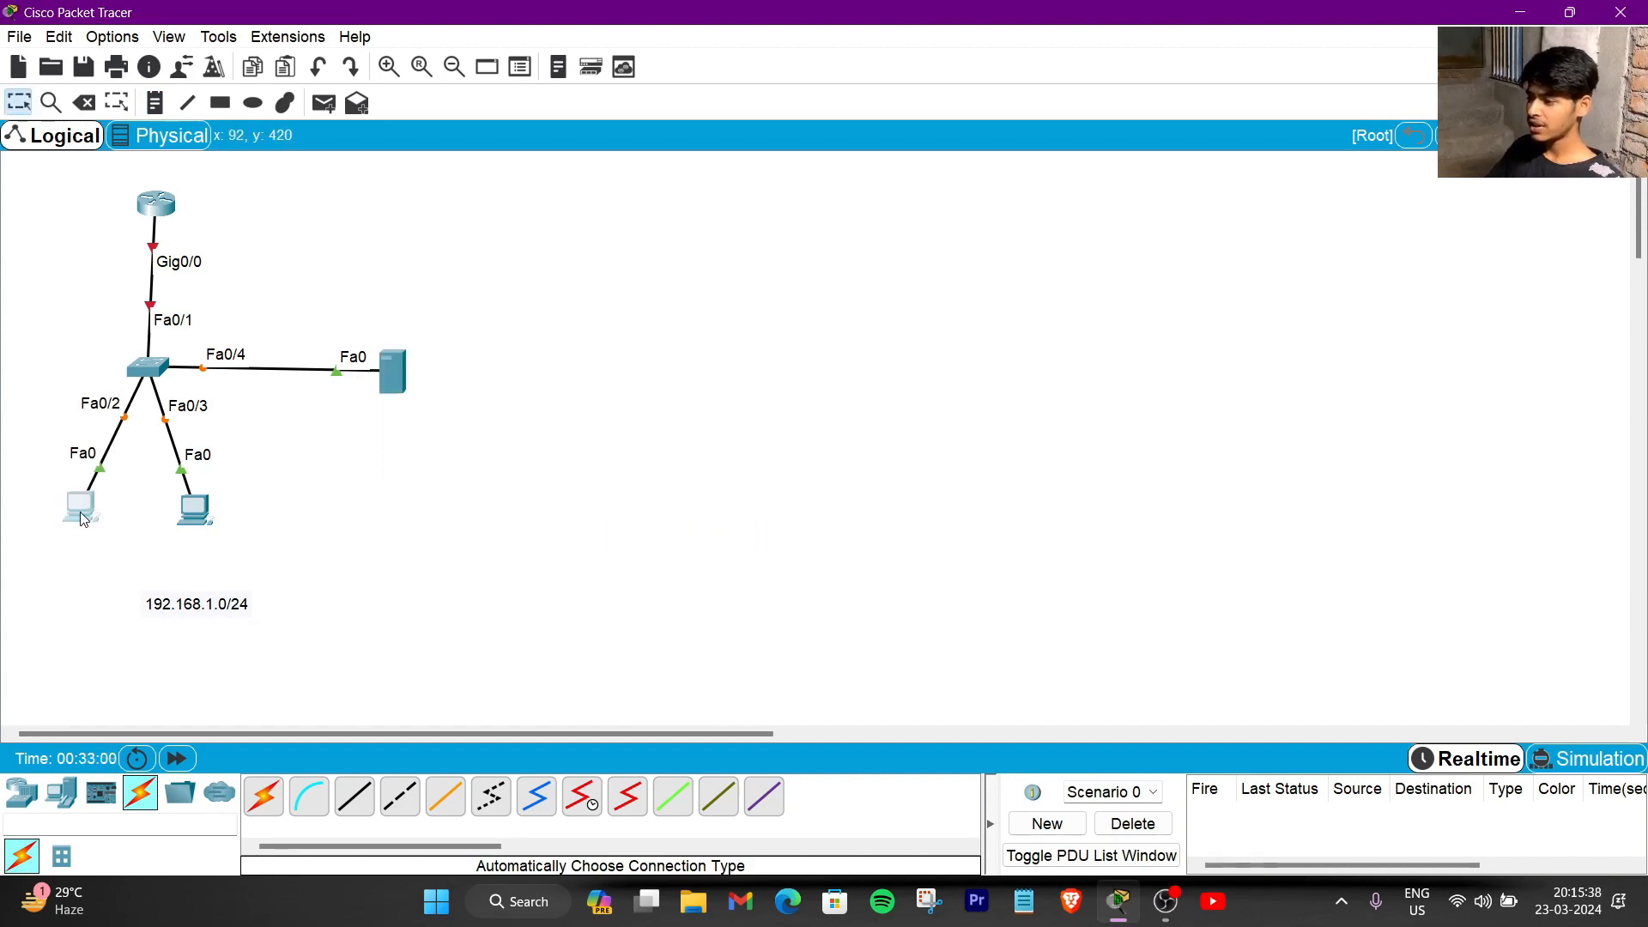
- Open the router's command line in a maximized window, answer no to the initial configuration dialog, and enter privileged mode with en
{"action": "left_click", "coordinate": [155, 203]}
{"action": "left_click", "coordinate": [718, 206]}
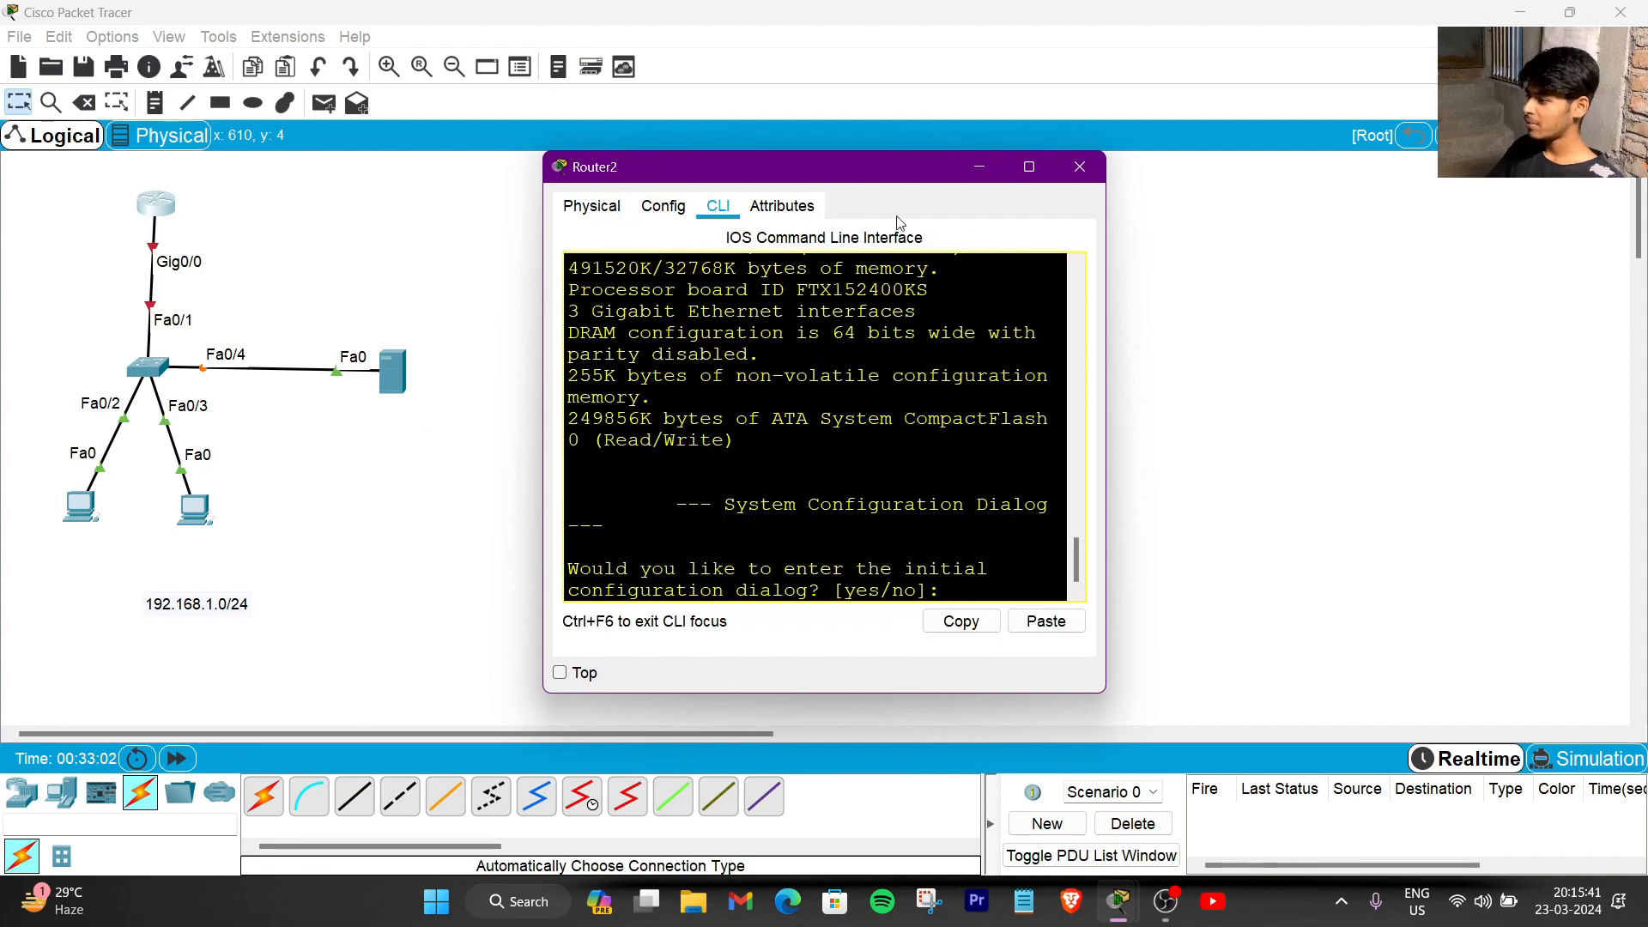
{"action": "left_click", "coordinate": [1029, 167]}
{"action": "key", "text": "Return"}
{"action": "key", "text": "Return"}
{"action": "key", "text": "Return"}
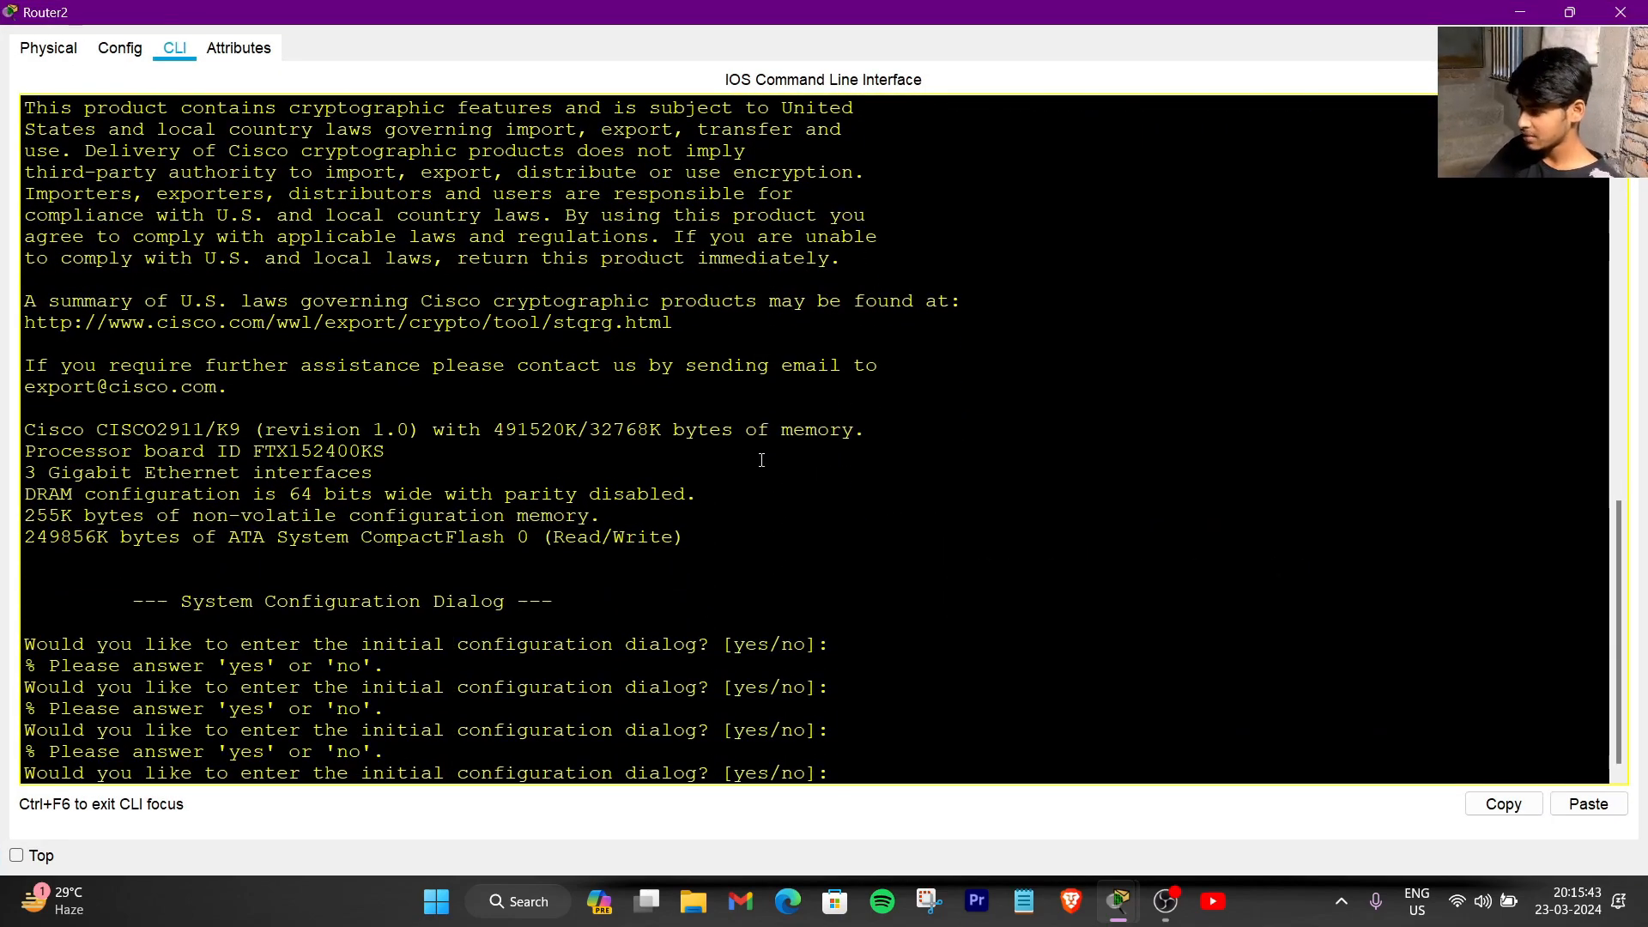
{"action": "type", "text": "no"}
{"action": "key", "text": "Return"}
{"action": "key", "text": "Return"}
{"action": "key", "text": "Return"}
{"action": "type", "text": "en"}
{"action": "key", "text": "Return"}
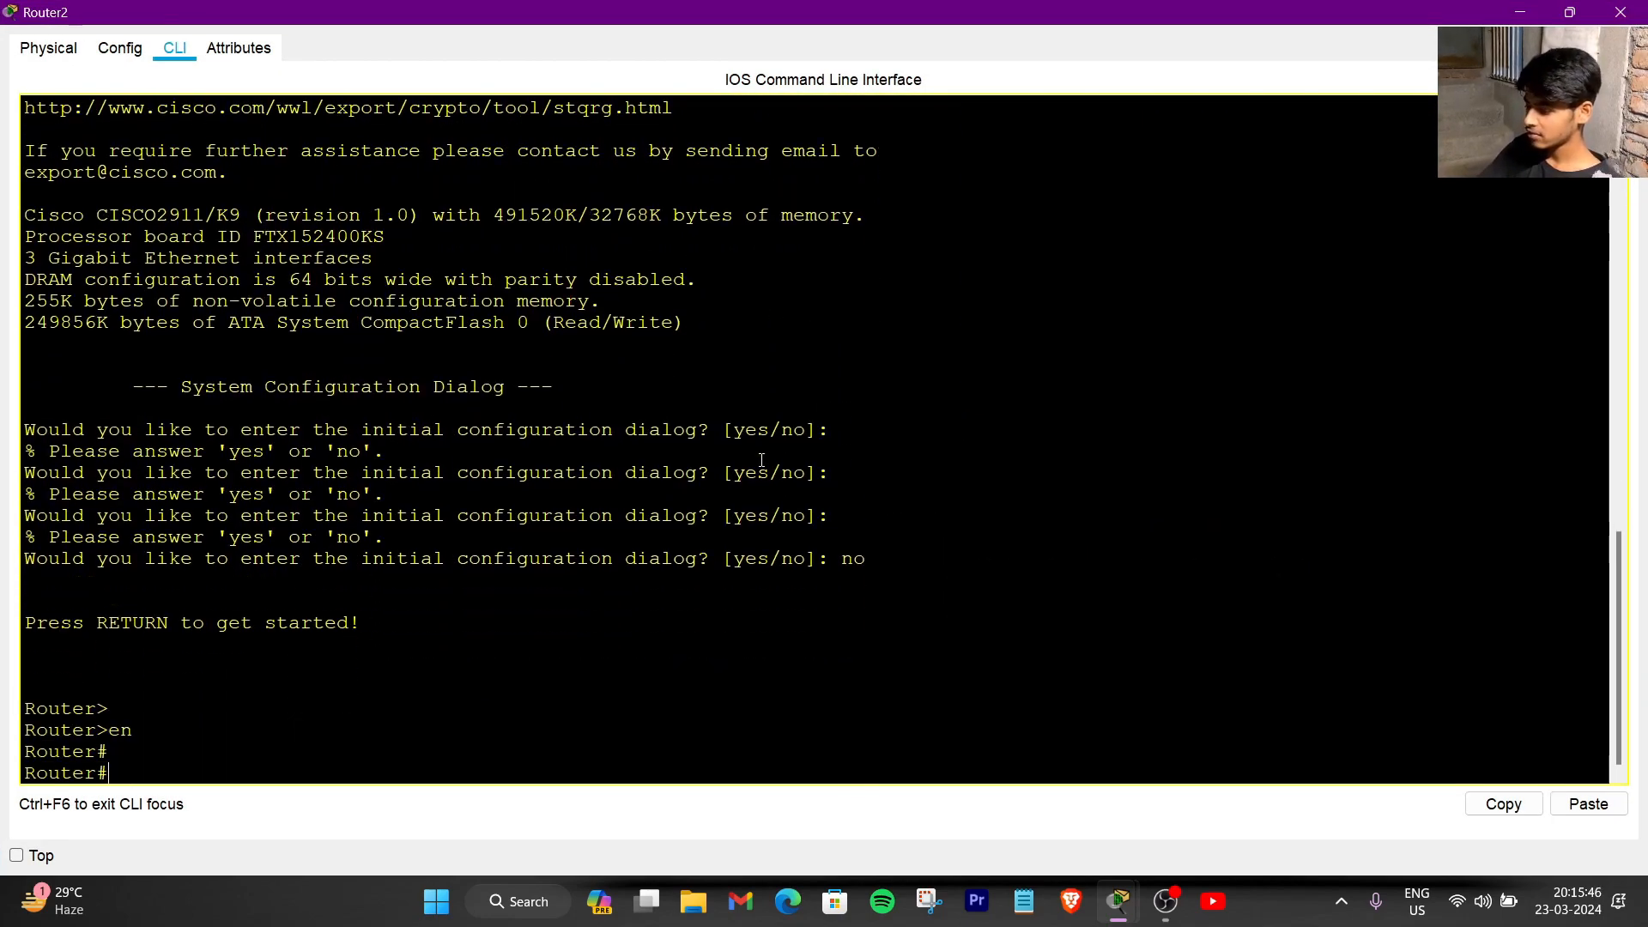
- Enter configuration mode and assign IP address 192.168.1.1 with mask 255.255.255.0 to the router's interface g0/0
{"action": "type", "text": "config t"}
{"action": "key", "text": "Return"}
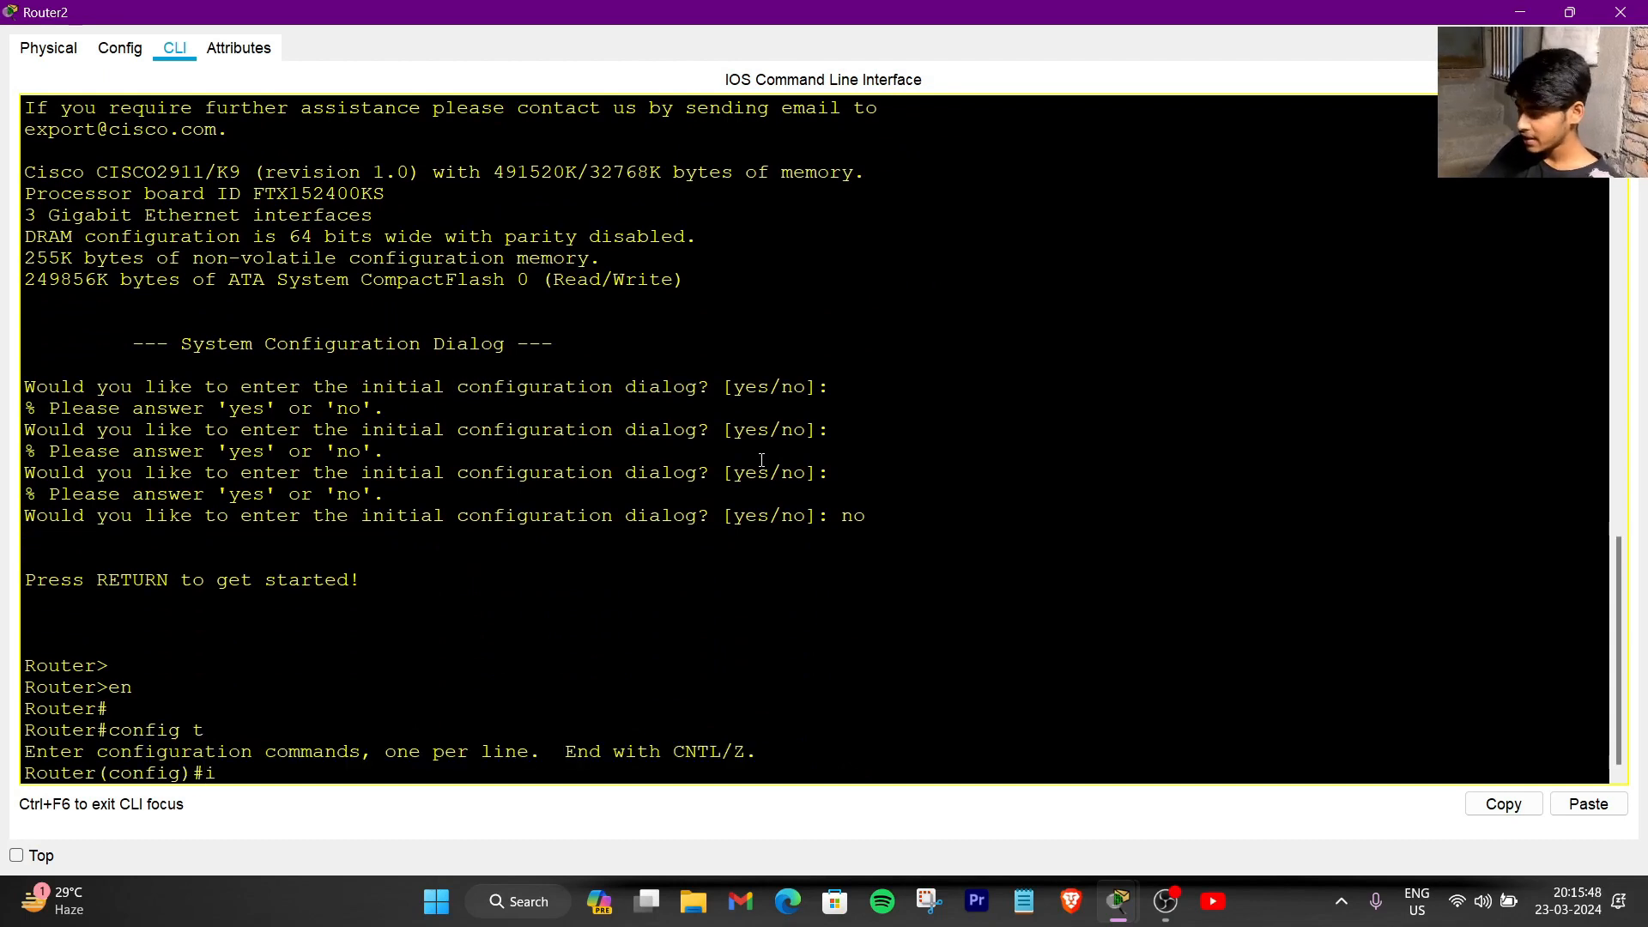
{"action": "key", "text": "Return"}
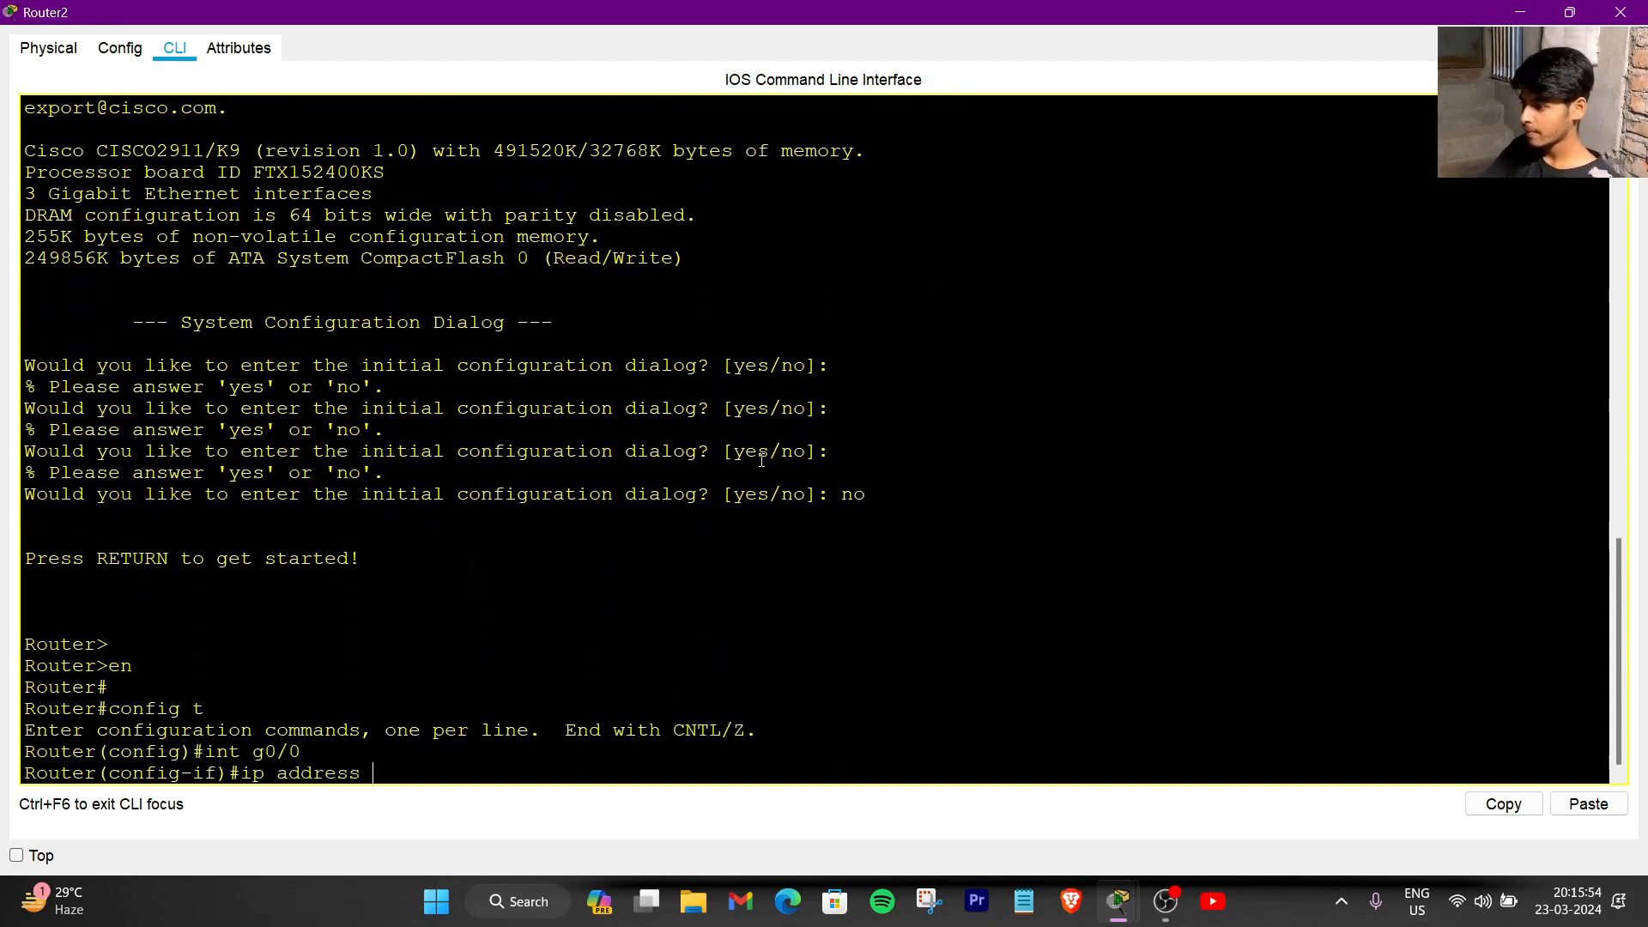
{"action": "type", "text": "ip address 192.168."}
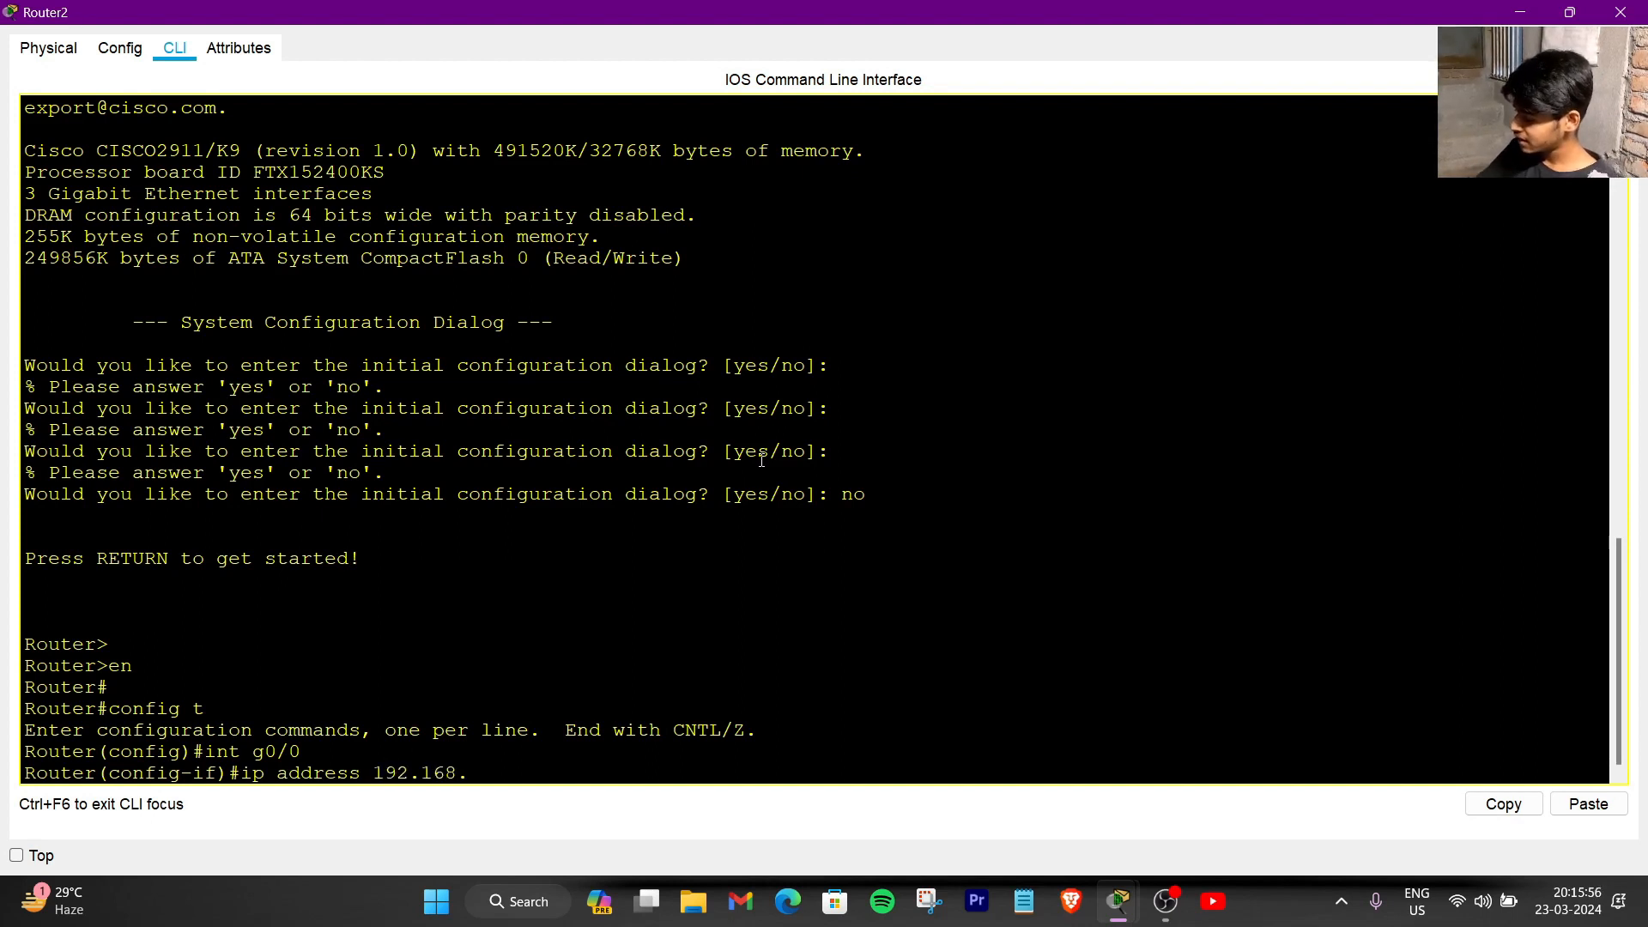
{"action": "type", "text": "1.1 255"}
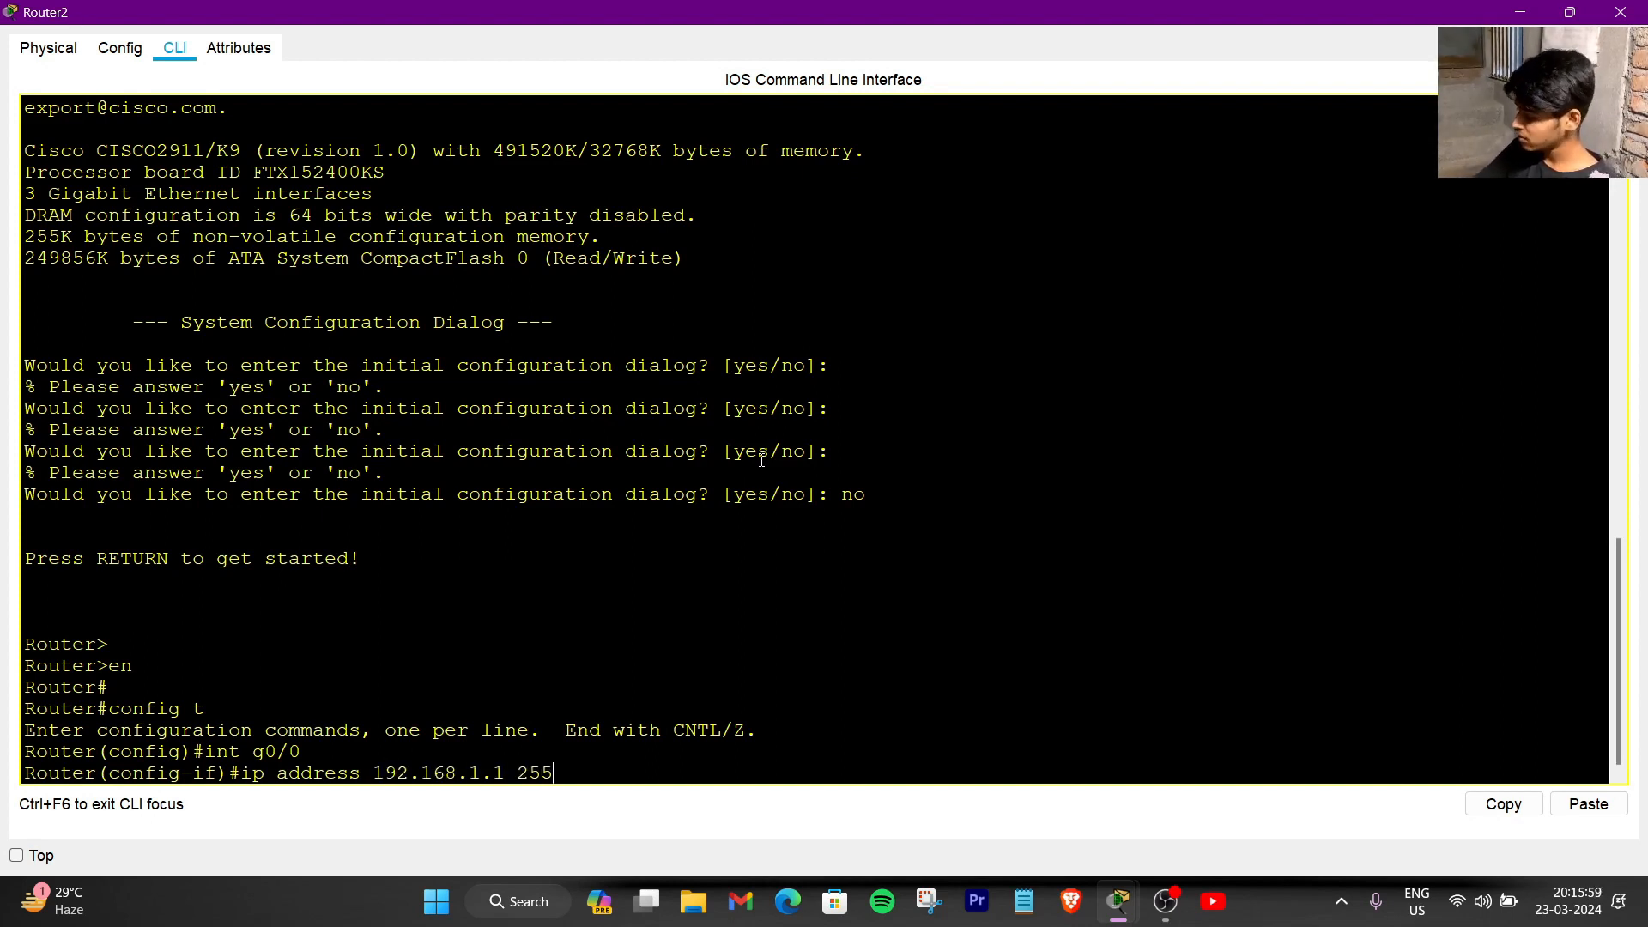
{"action": "type", "text": ".255.255.0"}
{"action": "key", "text": "Return"}
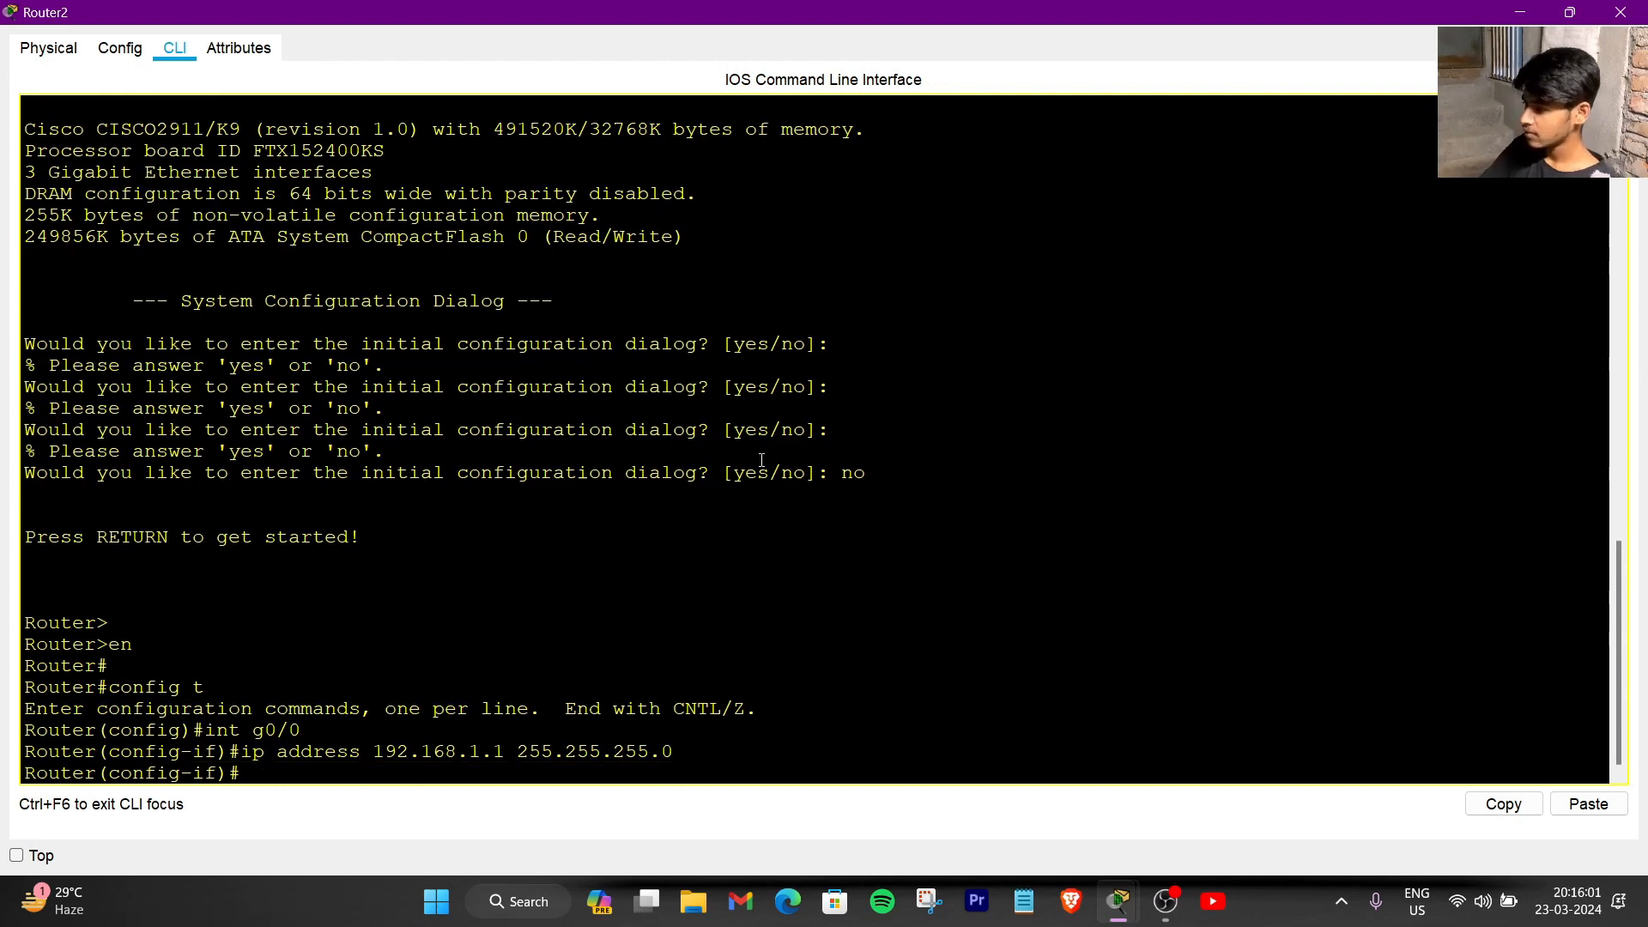
{"action": "key", "text": "Return"}
- Enable the router's g0/0 interface with no shut and leave configuration mode with end
{"action": "type", "text": "no sh"}
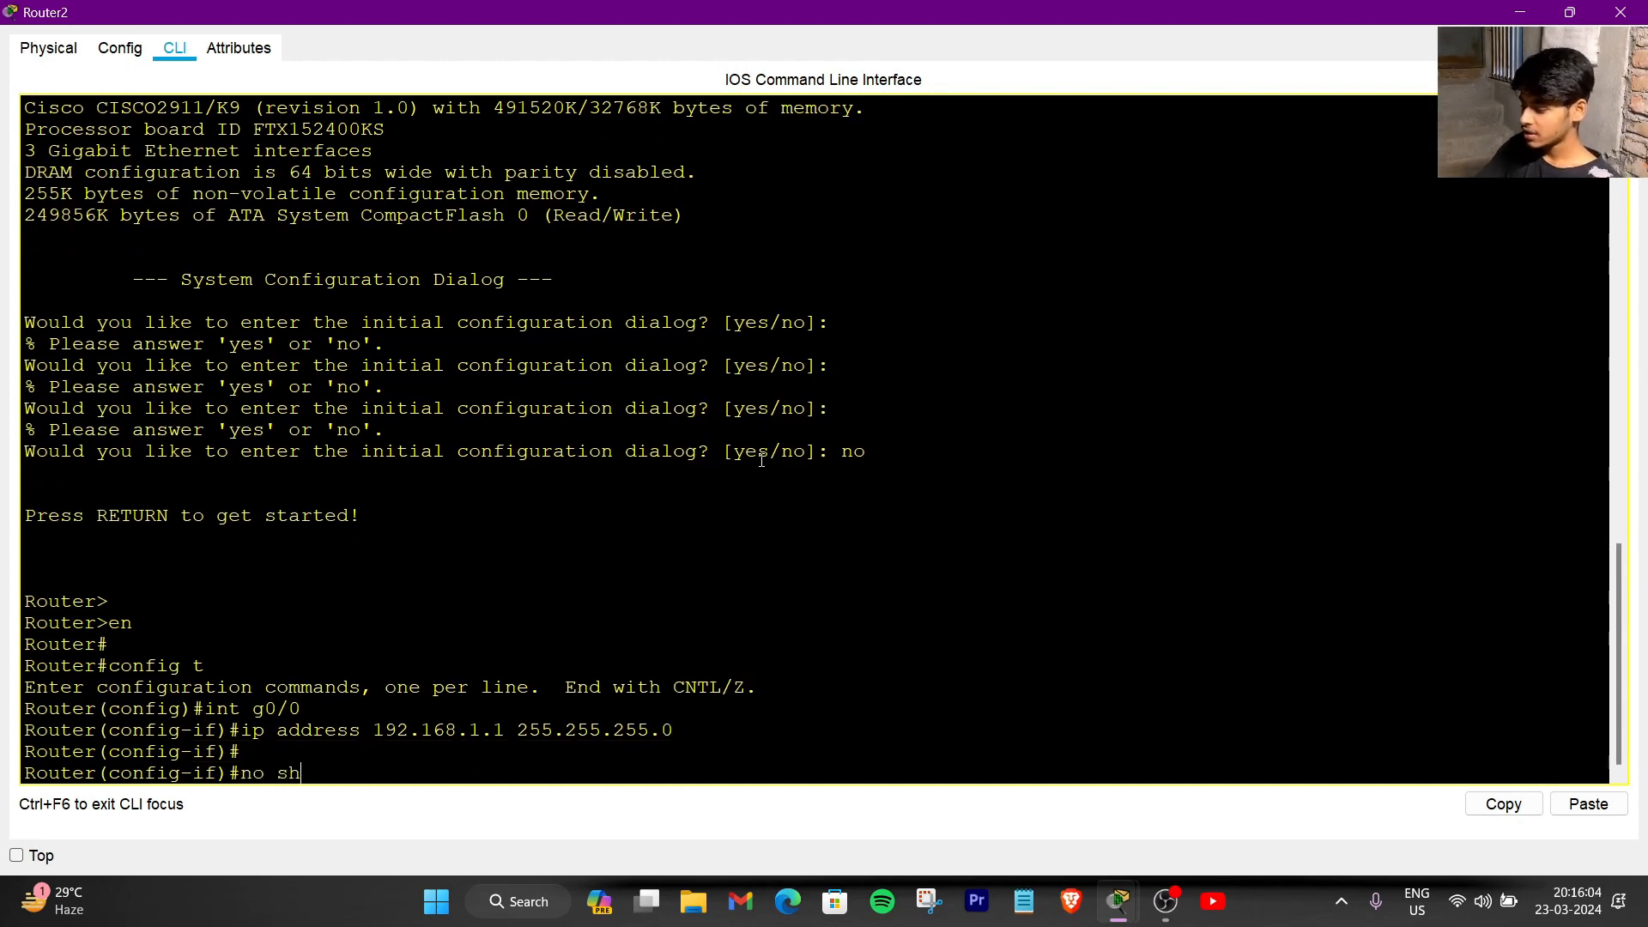
{"action": "type", "text": "ut"}
{"action": "key", "text": "Return"}
{"action": "key", "text": "Return"}
{"action": "key", "text": "Return"}
{"action": "key", "text": "Return"}
{"action": "type", "text": "er(config-if)#e"}
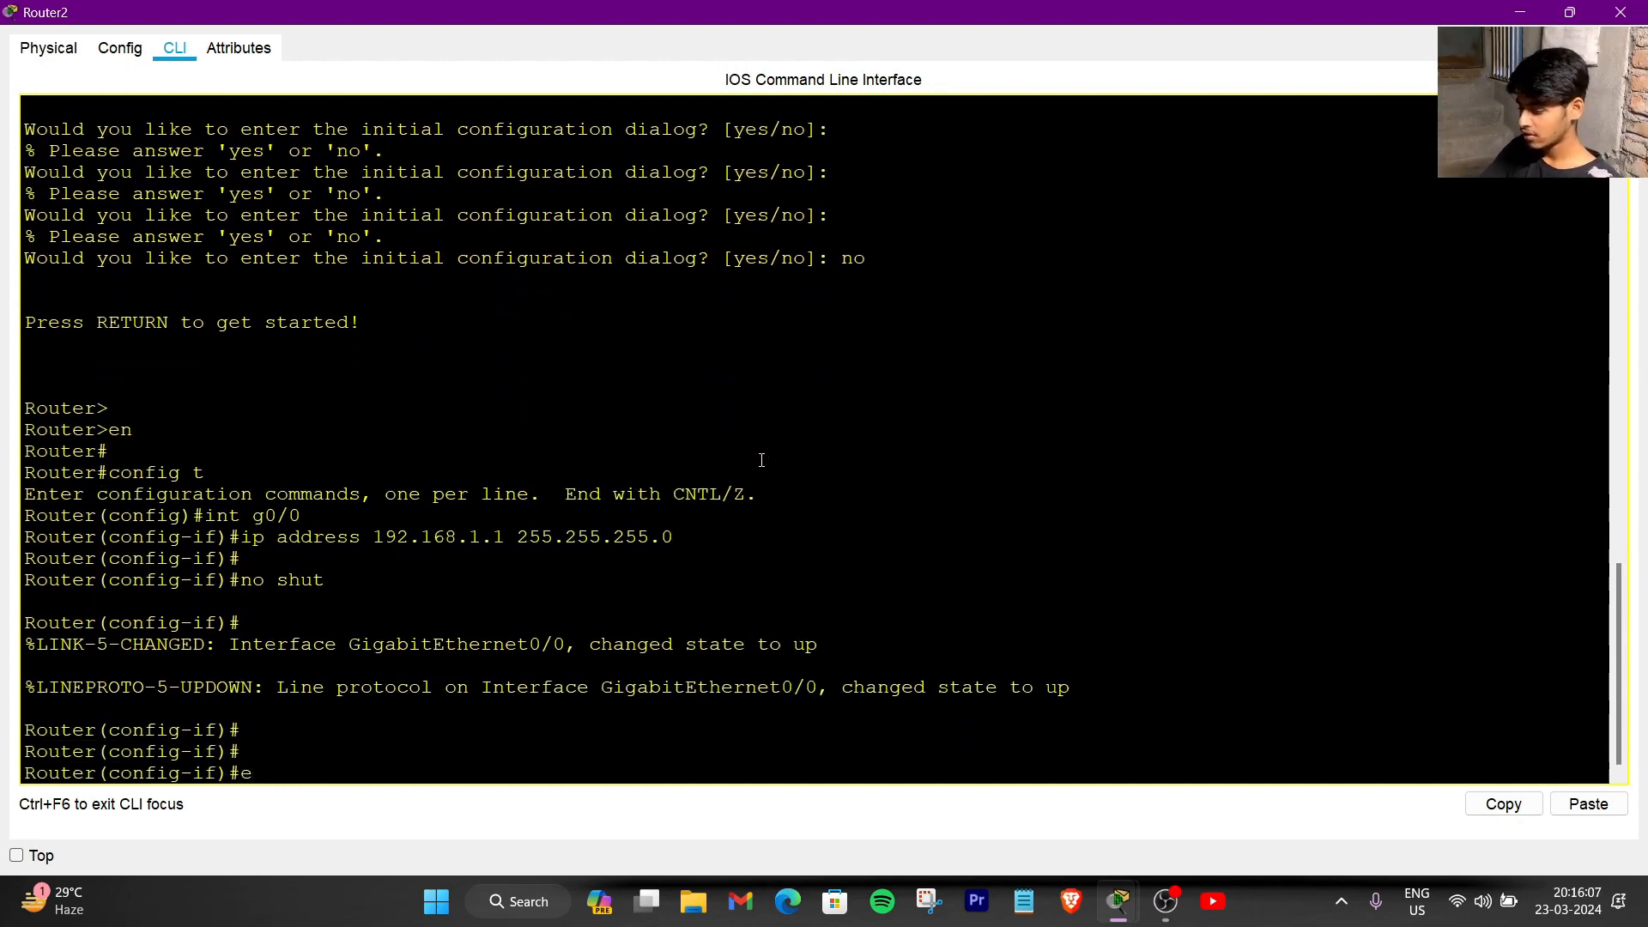
{"action": "type", "text": "nd"}
{"action": "key", "text": "Return"}
- Re-enter configuration mode, set the router's hostname to r1, and minimize the router window
{"action": "type", "text": "conf"}
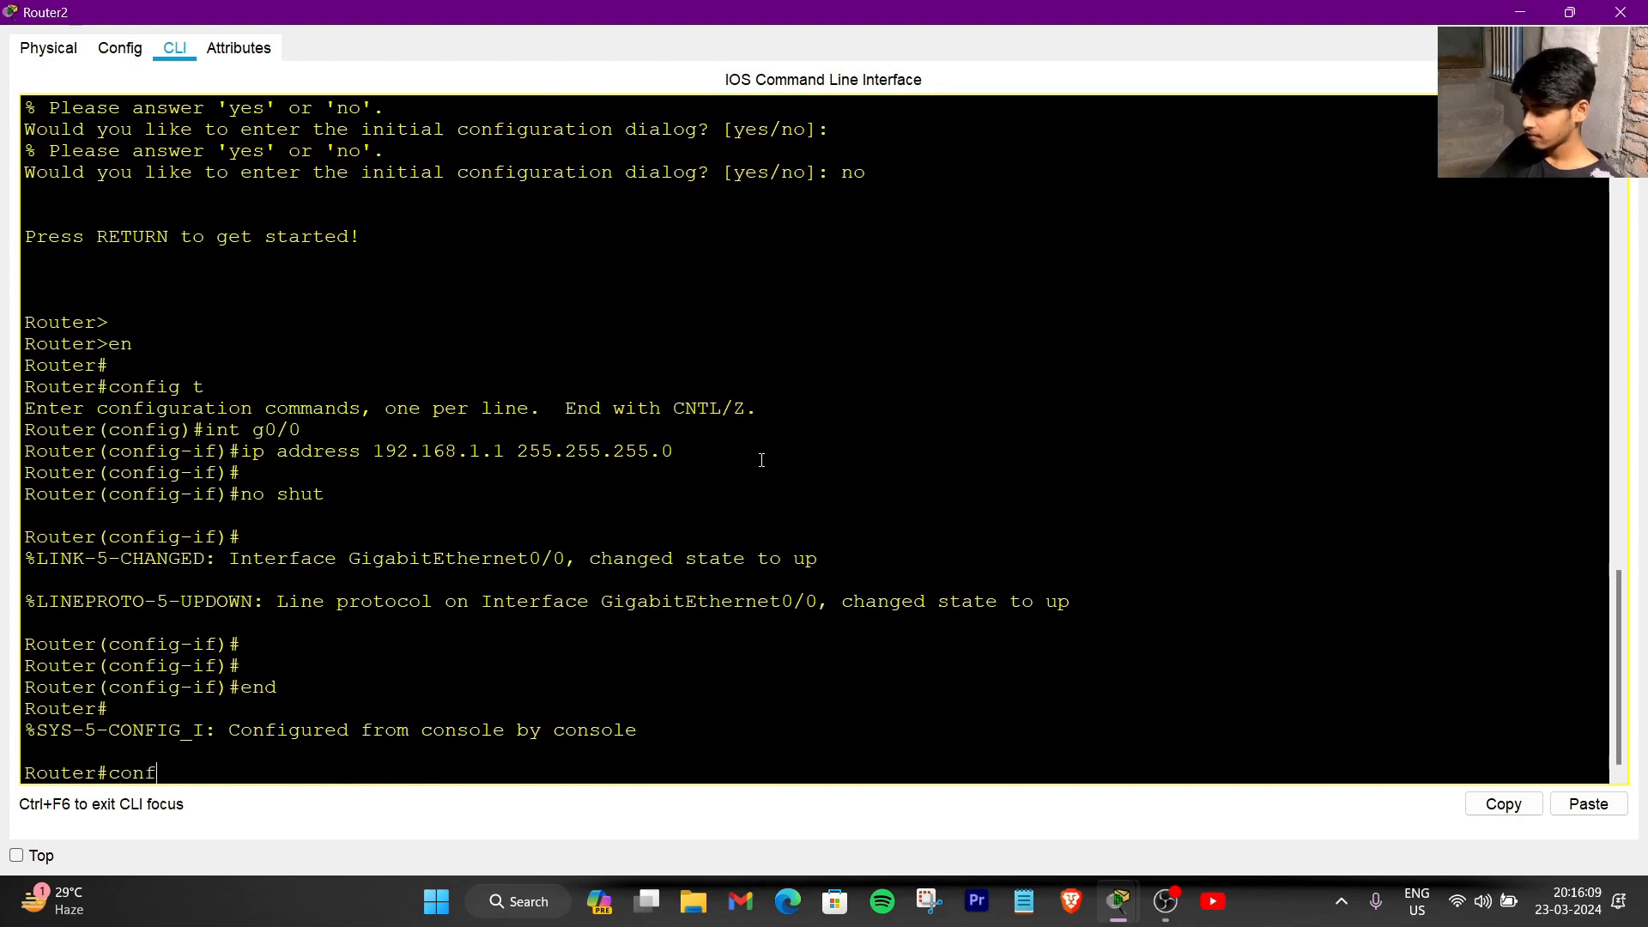
{"action": "type", "text": "ig t"}
{"action": "key", "text": "Return"}
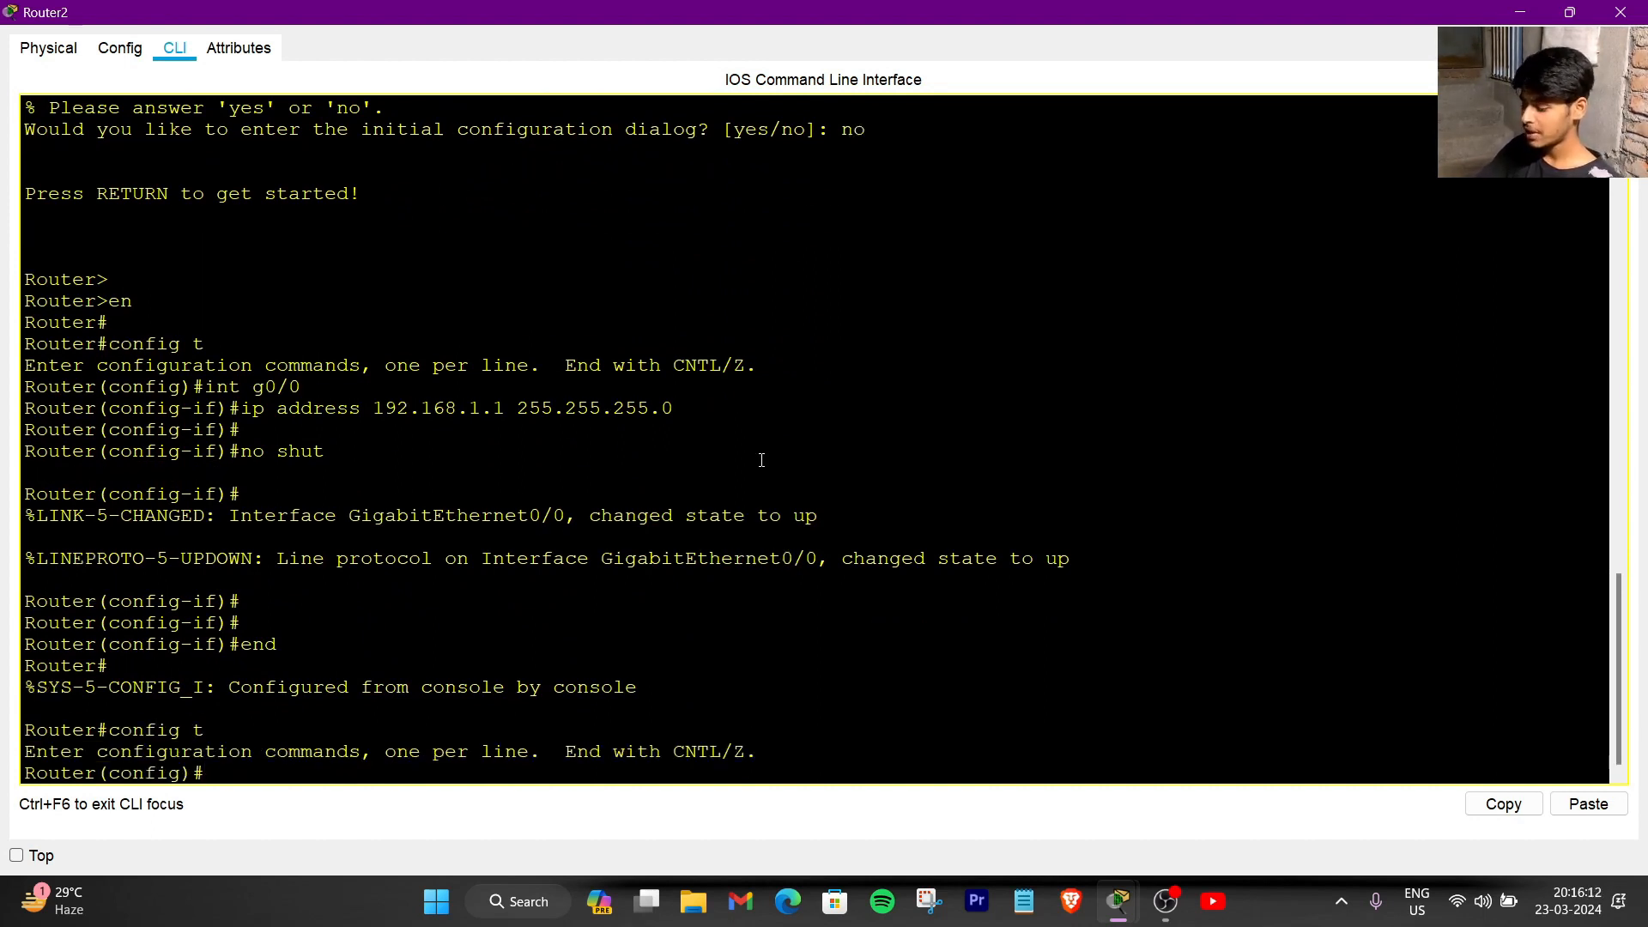
{"action": "type", "text": "hostname"}
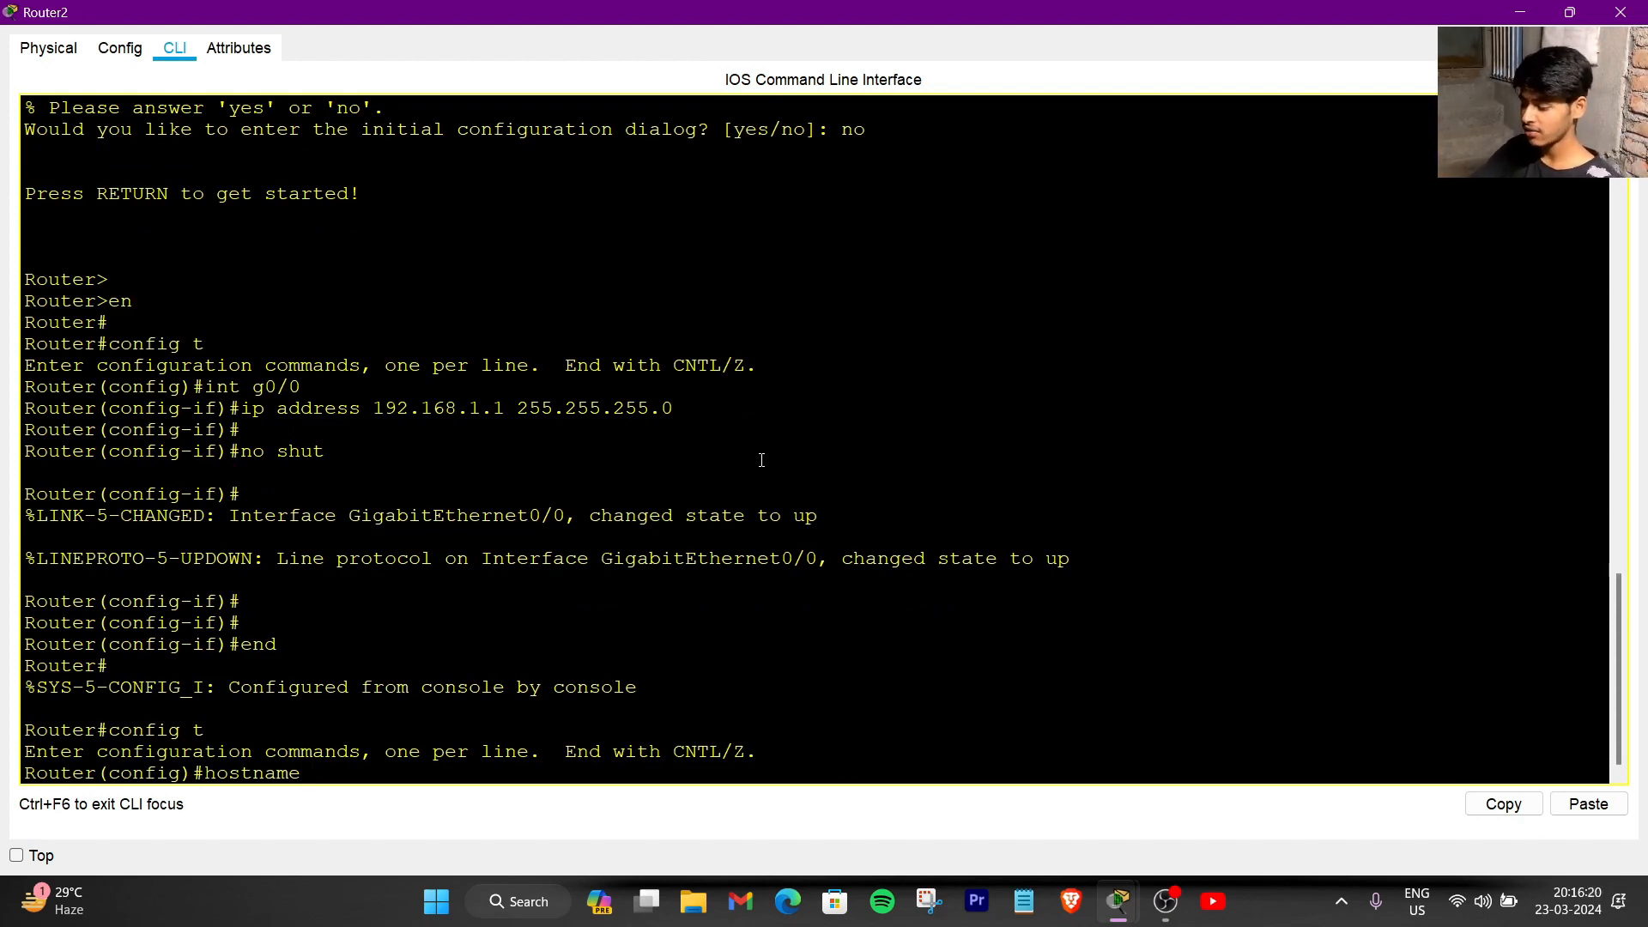
{"action": "type", "text": " r1"}
{"action": "key", "text": "Return"}
{"action": "key", "text": "Return"}
{"action": "key", "text": "Return"}
{"action": "key", "text": "Return"}
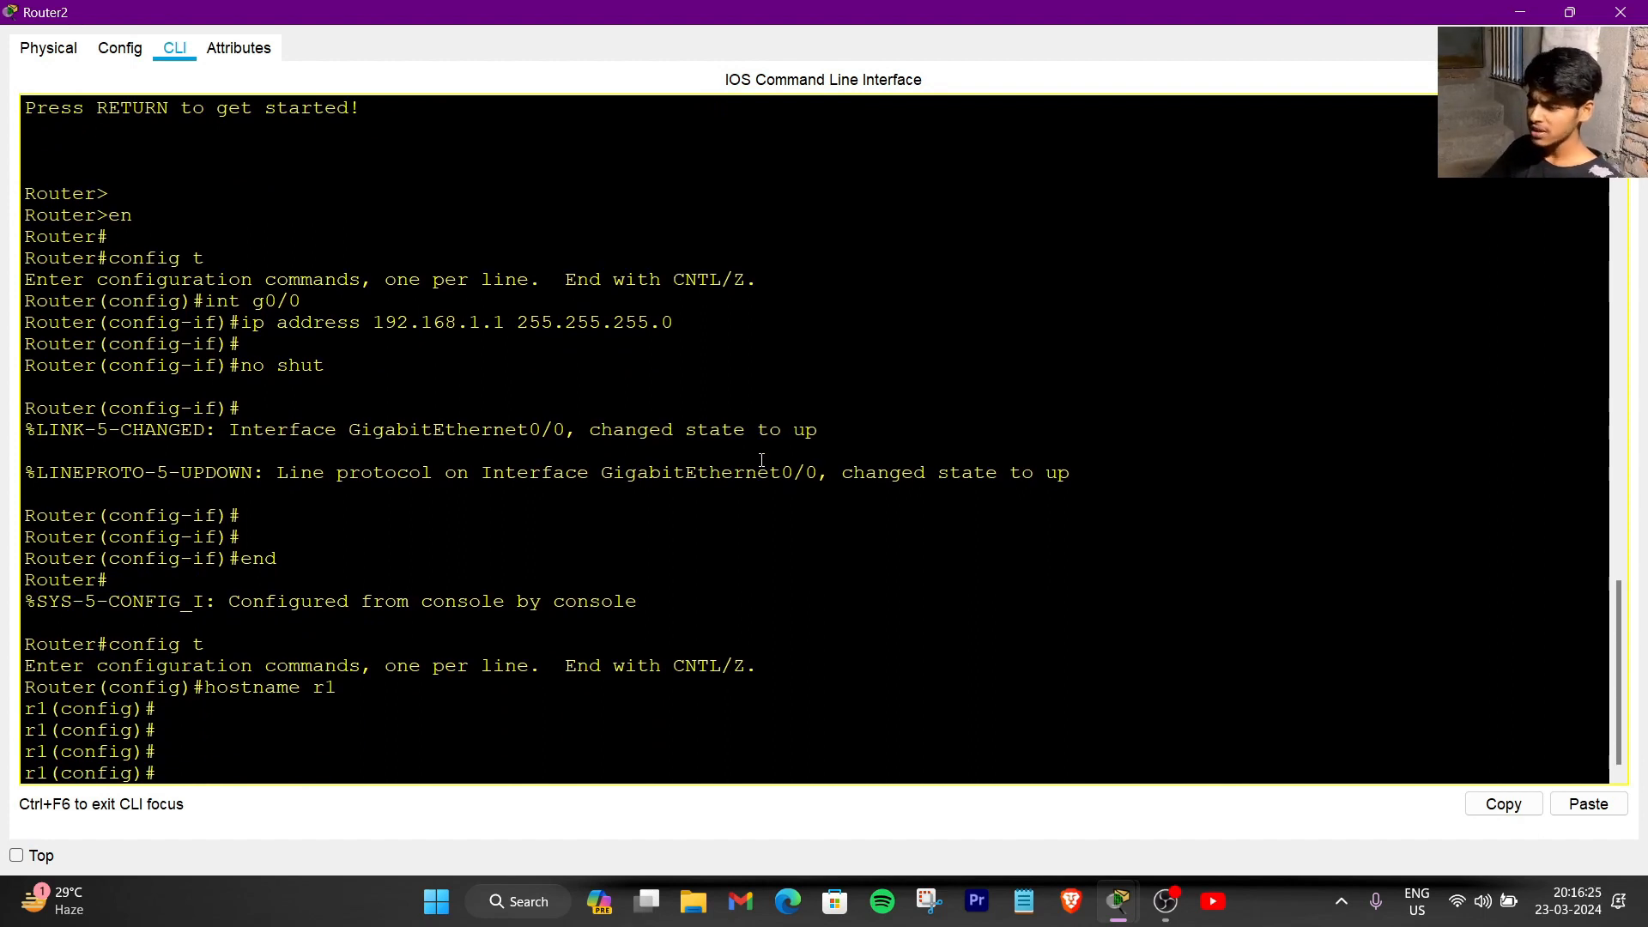
{"action": "left_click_drag", "start_coordinate": [27, 710], "coordinate": [156, 778]}
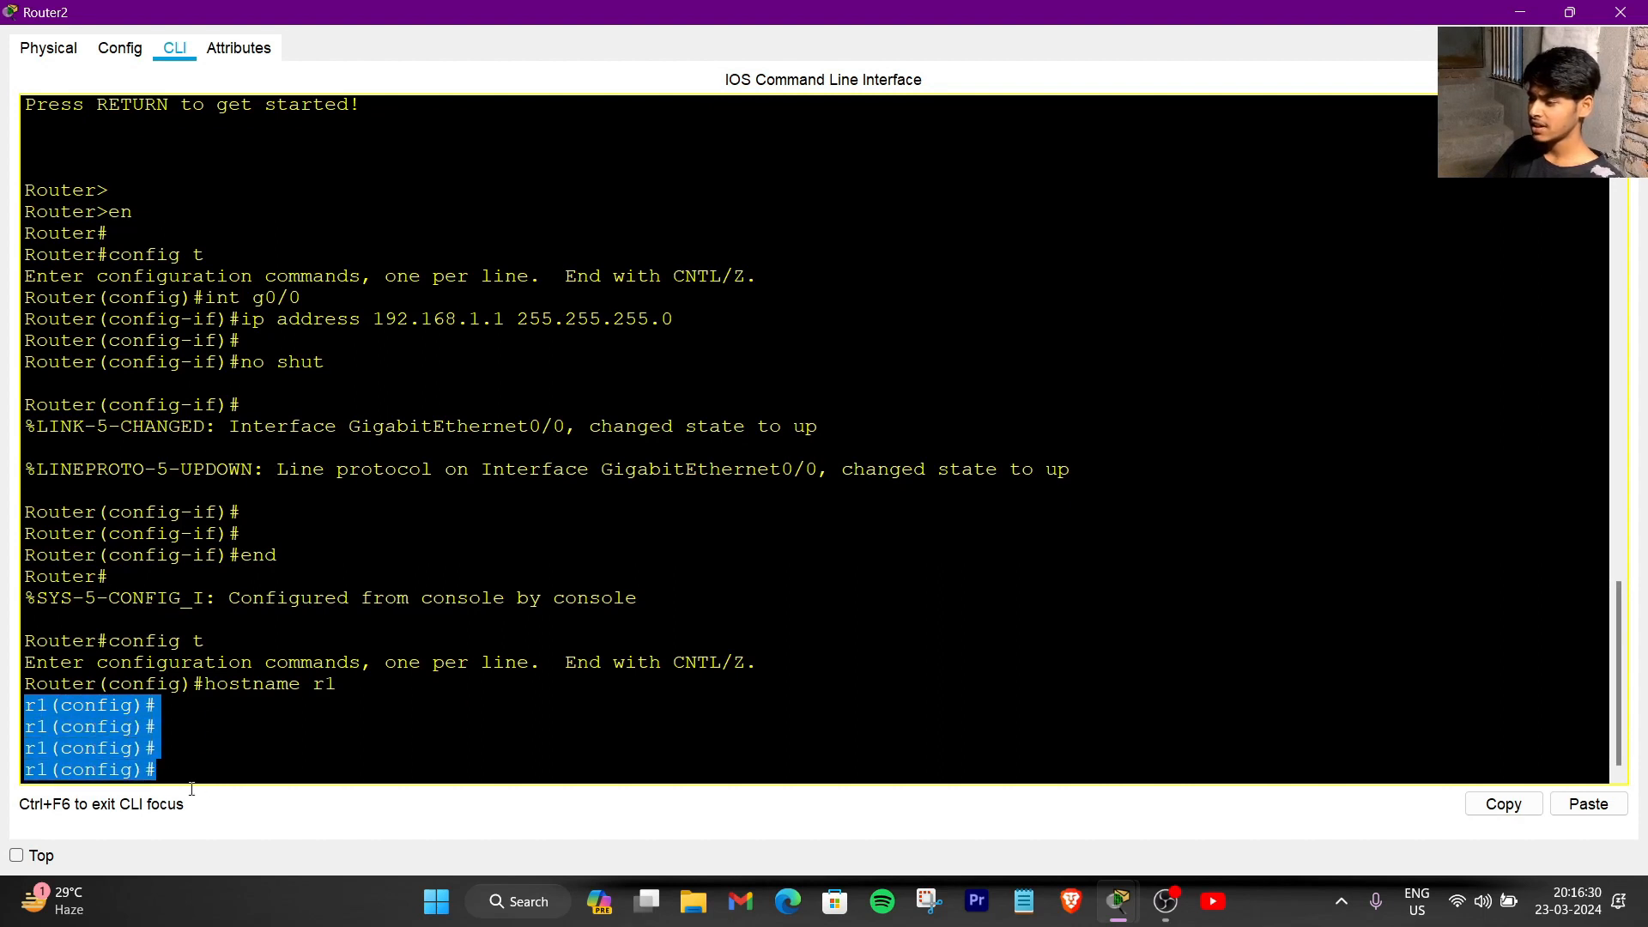
{"action": "left_click", "coordinate": [242, 747]}
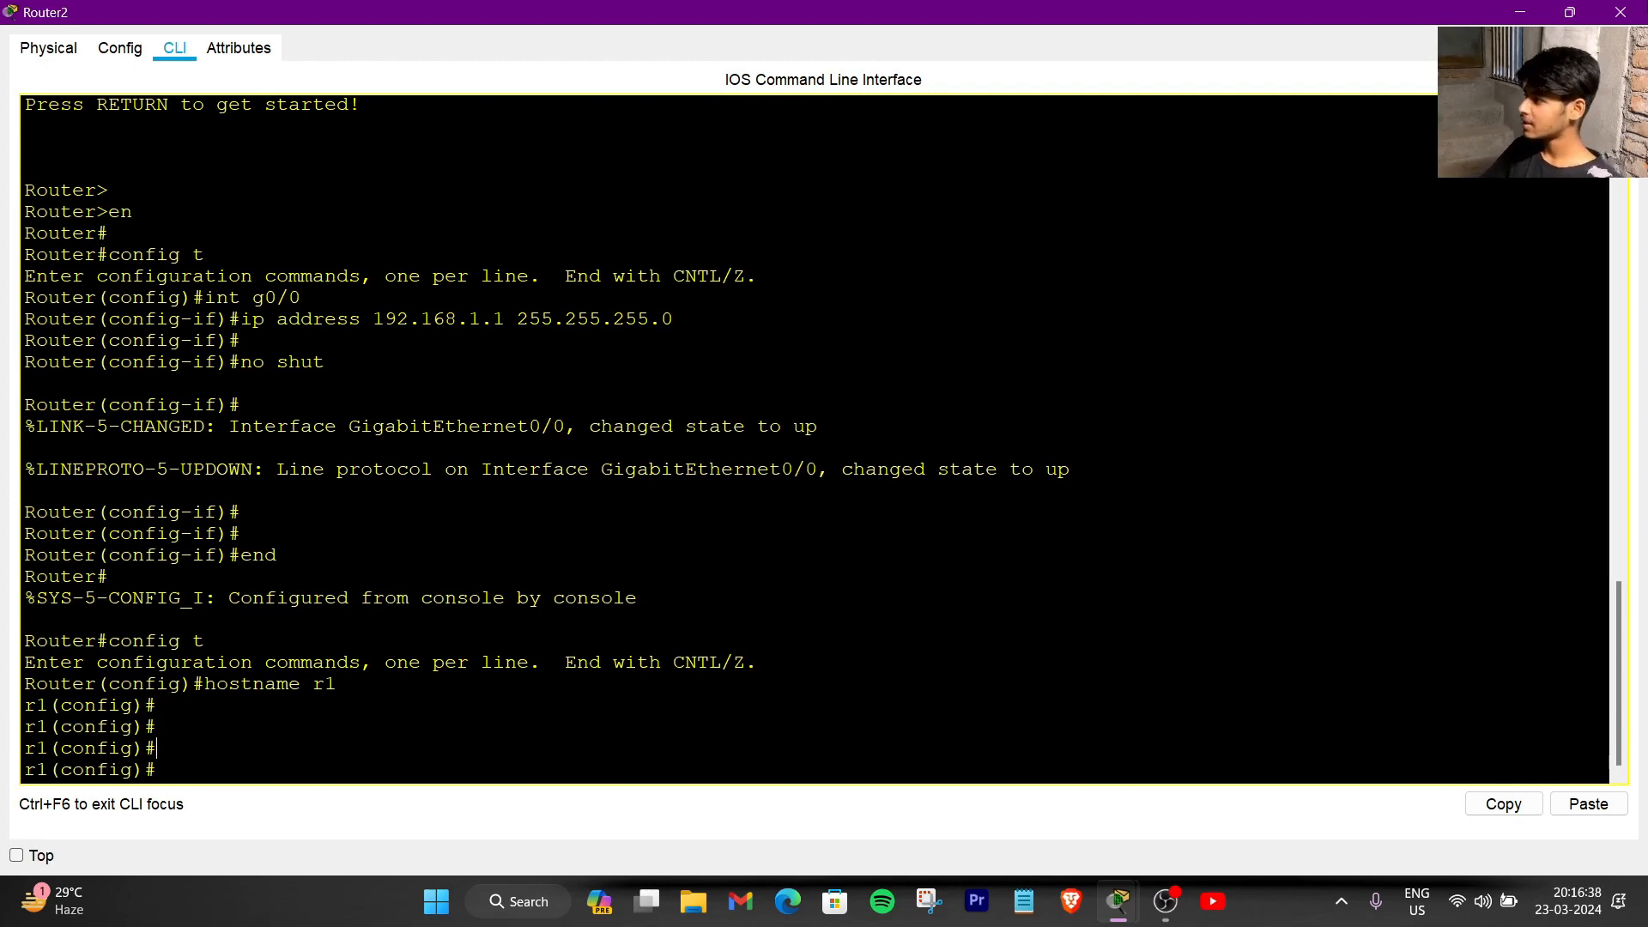
{"action": "left_click", "coordinate": [1517, 16]}
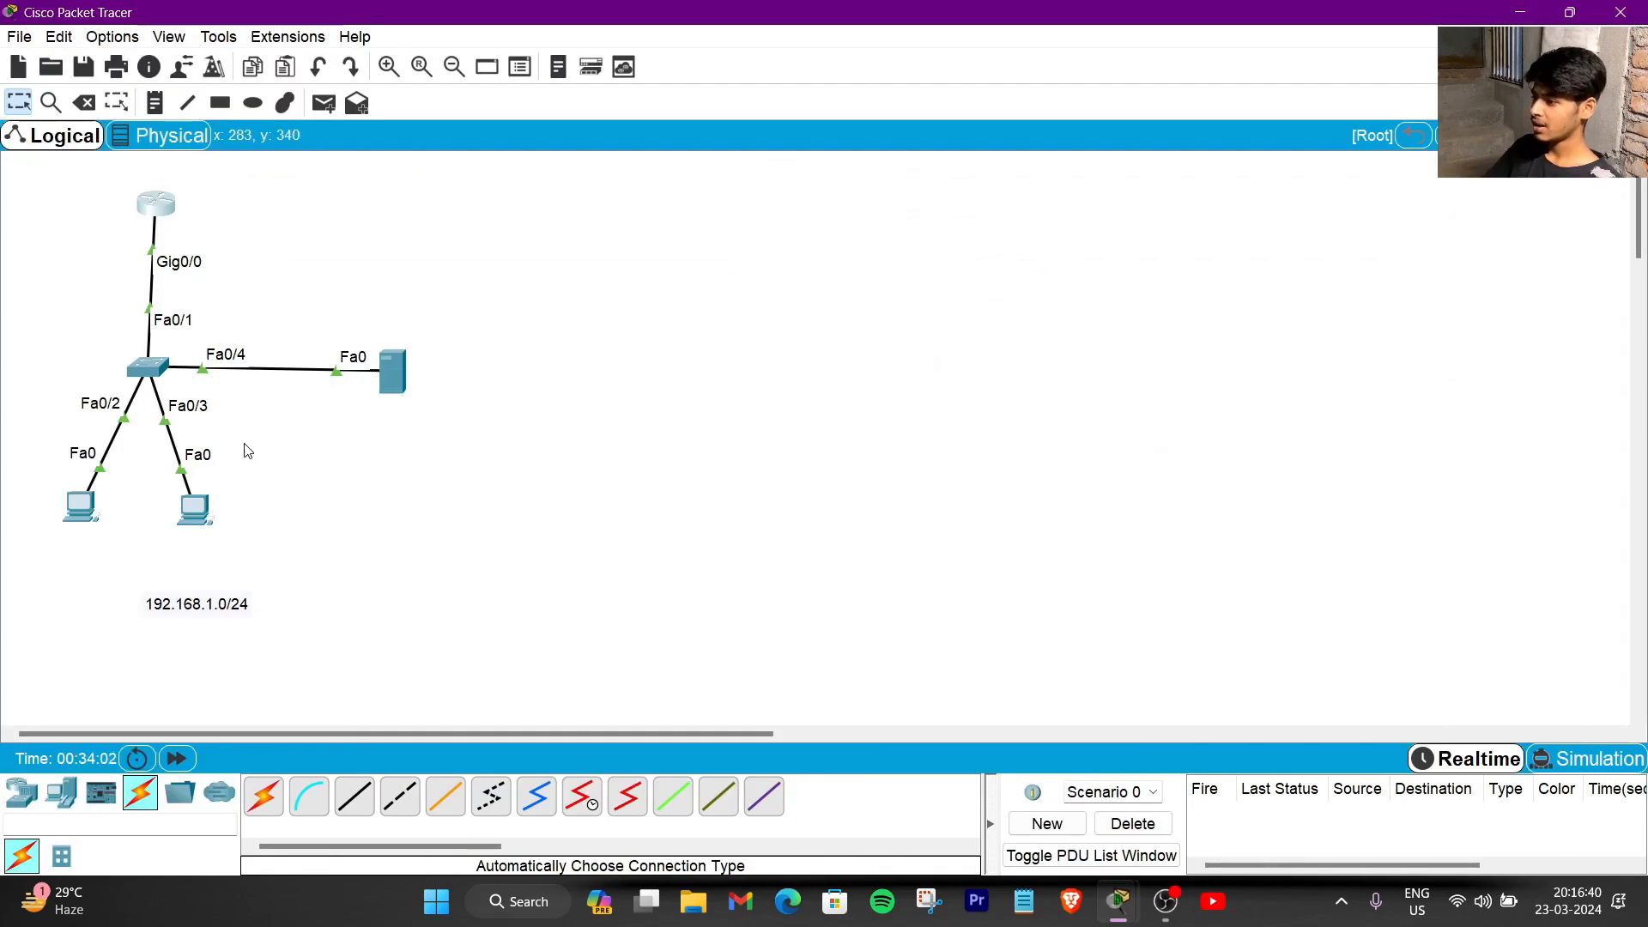
- Assign the static IP address 192.168.1.10 to PC4 and close its window
{"action": "left_click", "coordinate": [195, 508]}
{"action": "left_click", "coordinate": [746, 208]}
{"action": "left_click", "coordinate": [614, 283]}
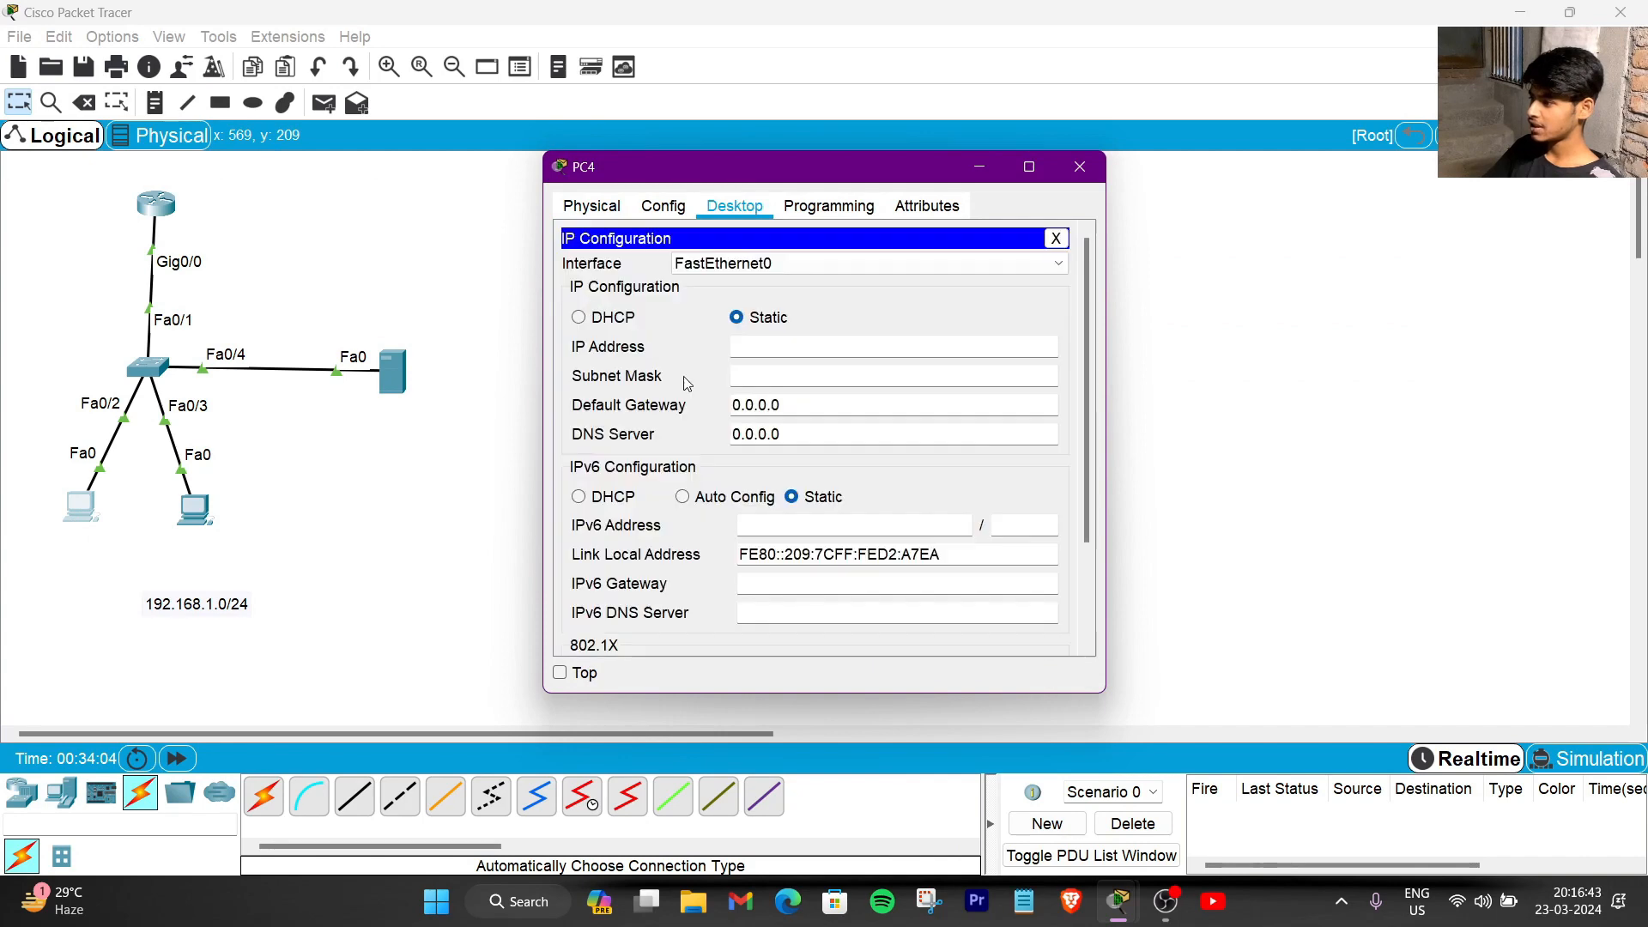
{"action": "type", "text": "192.1"}
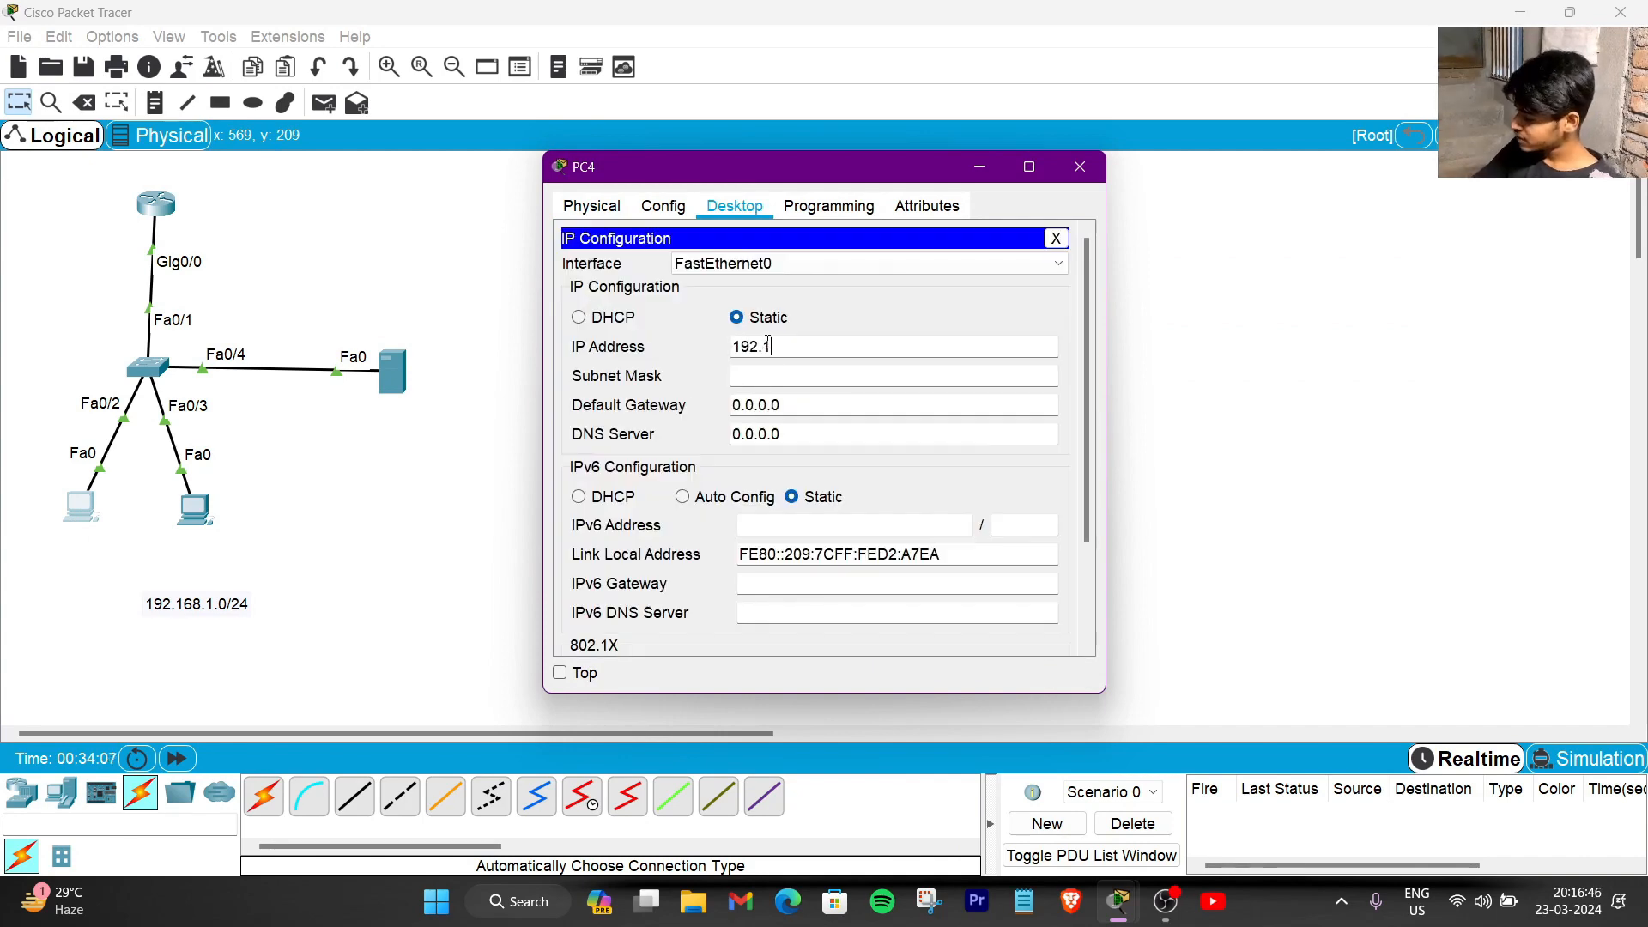
{"action": "type", "text": "68.1.10"}
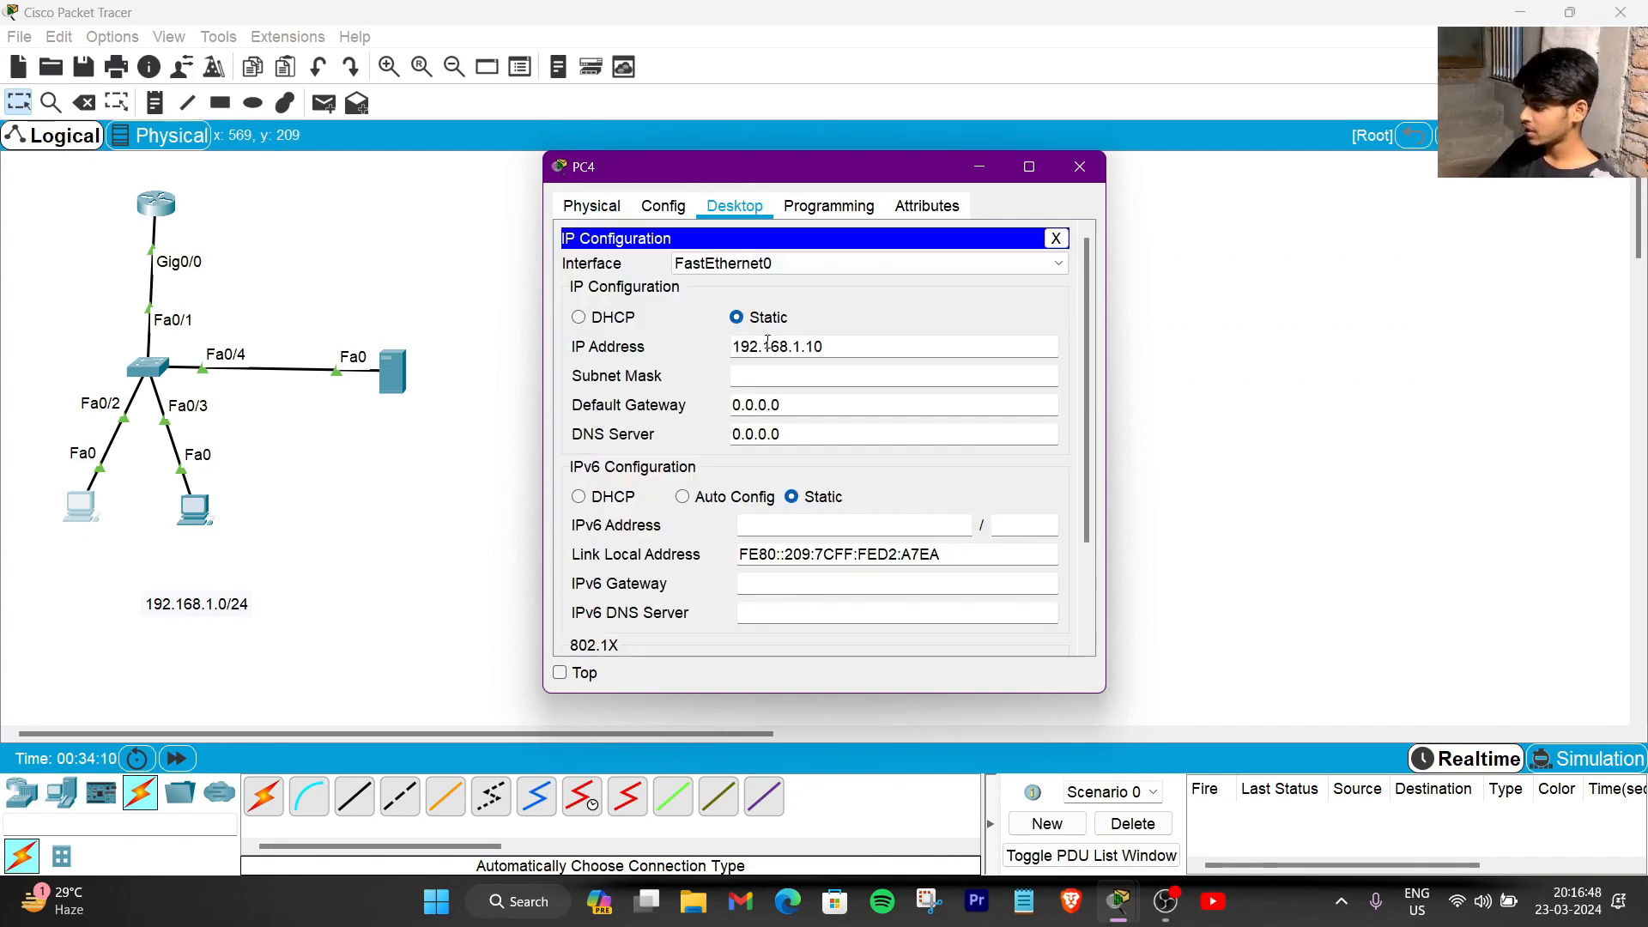
{"action": "left_click", "coordinate": [1079, 166]}
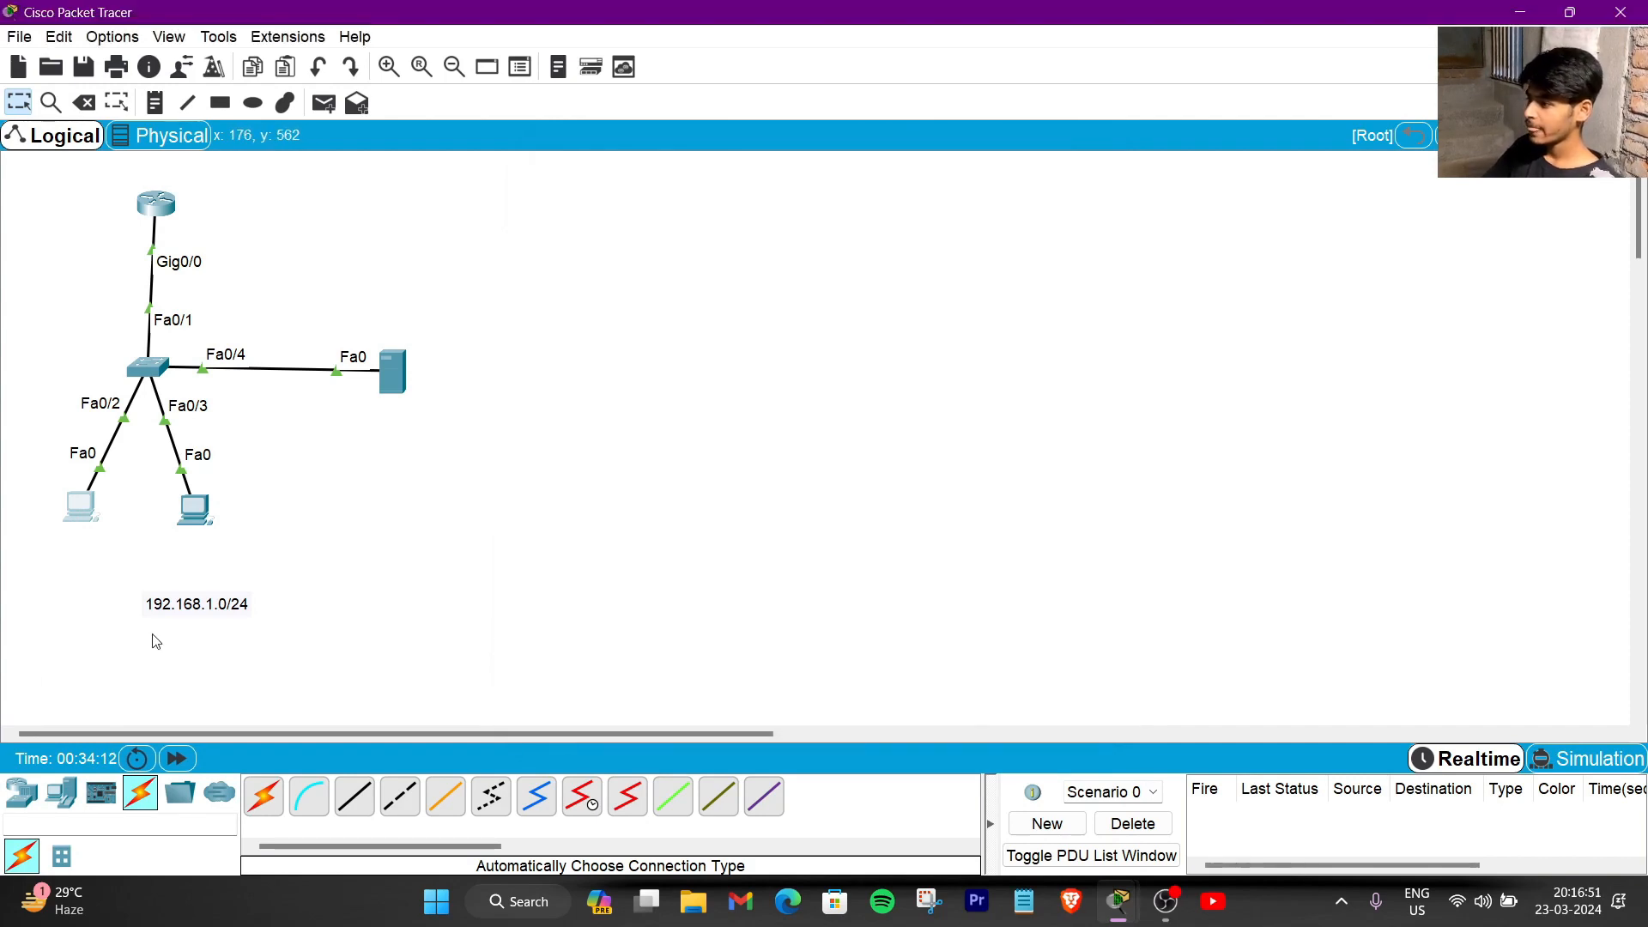
- Assign the static IP address 192.168.1.11 to PC5 and close its window
{"action": "double_click", "coordinate": [199, 515]}
{"action": "left_click", "coordinate": [752, 212]}
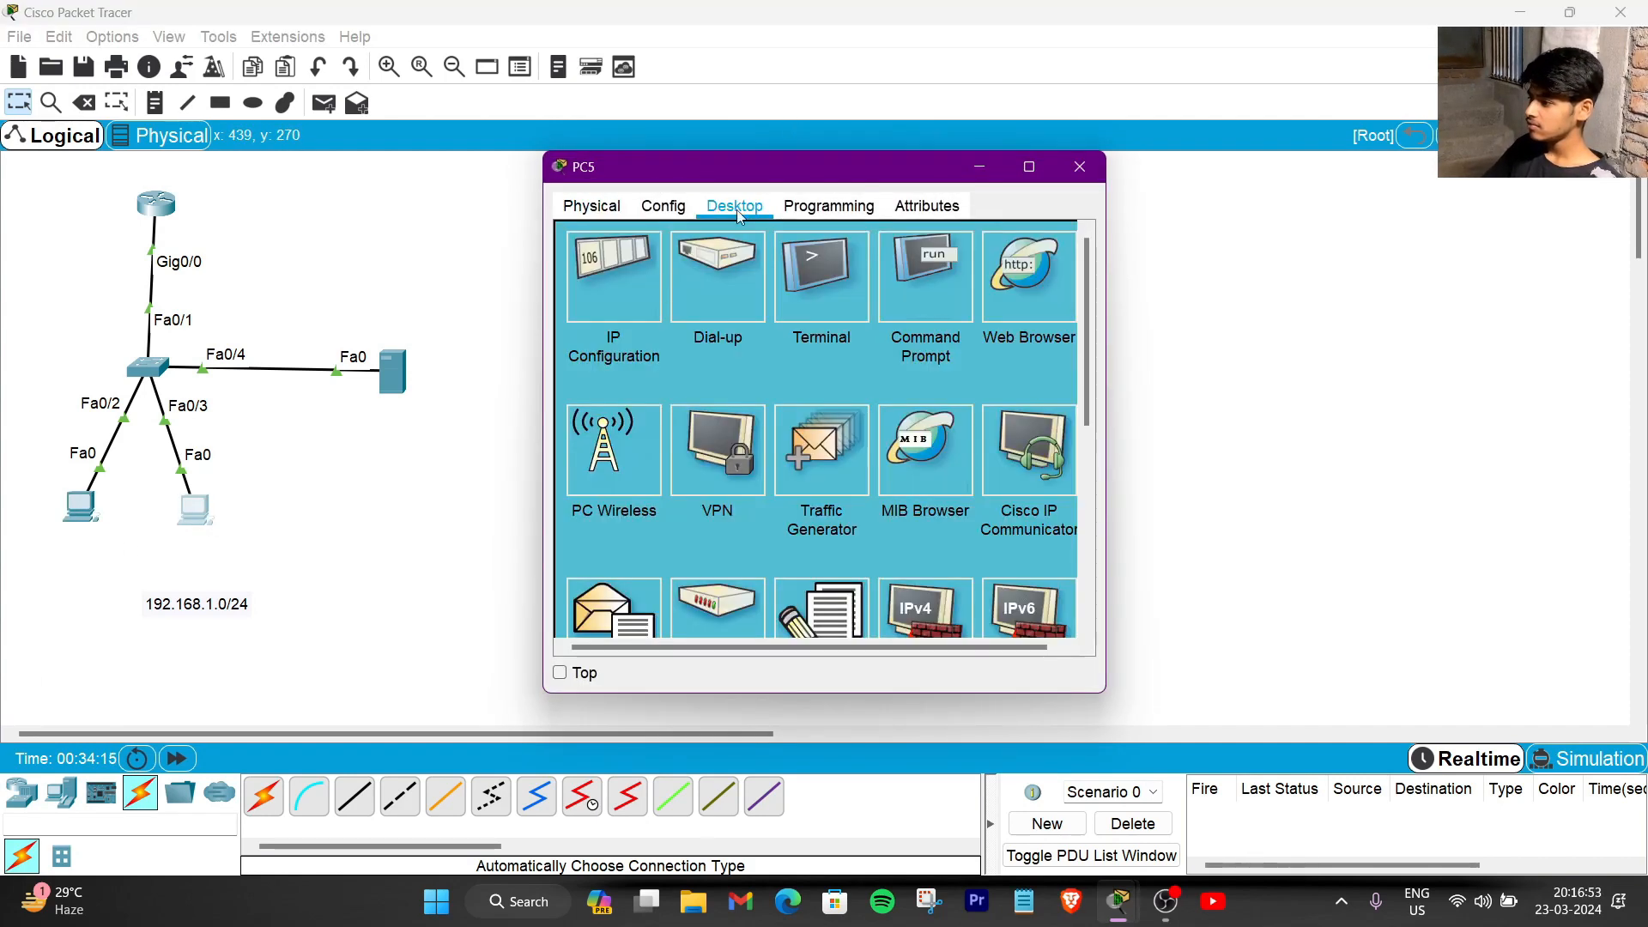
{"action": "left_click", "coordinate": [626, 275]}
{"action": "type", "text": "192.1"}
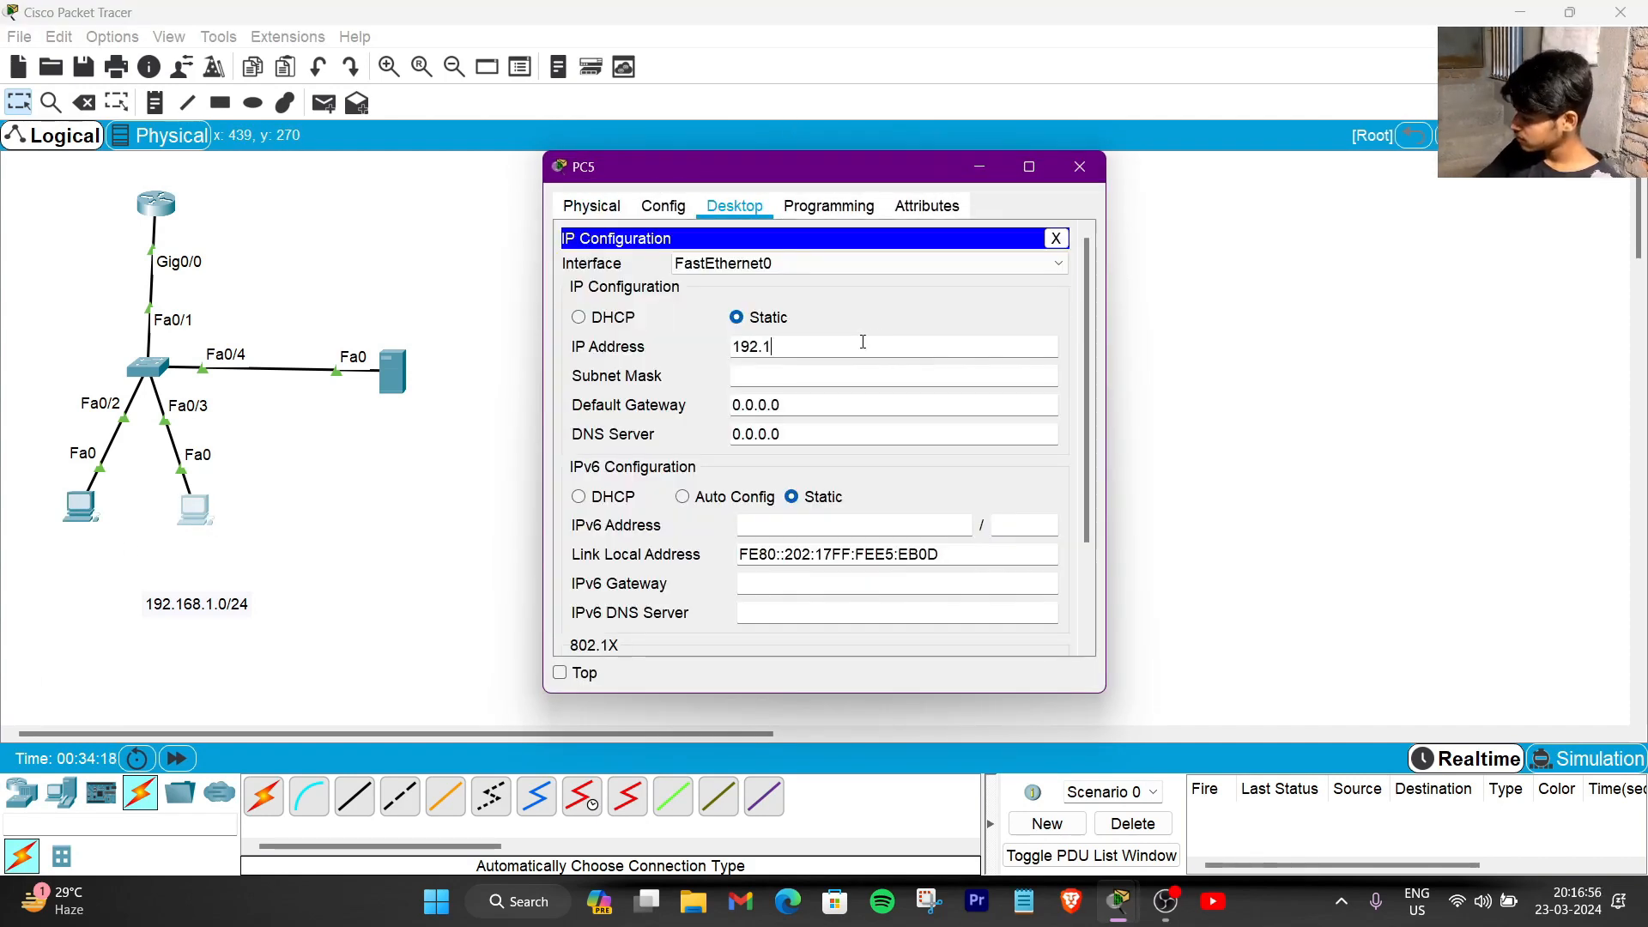
{"action": "type", "text": "68.1.11"}
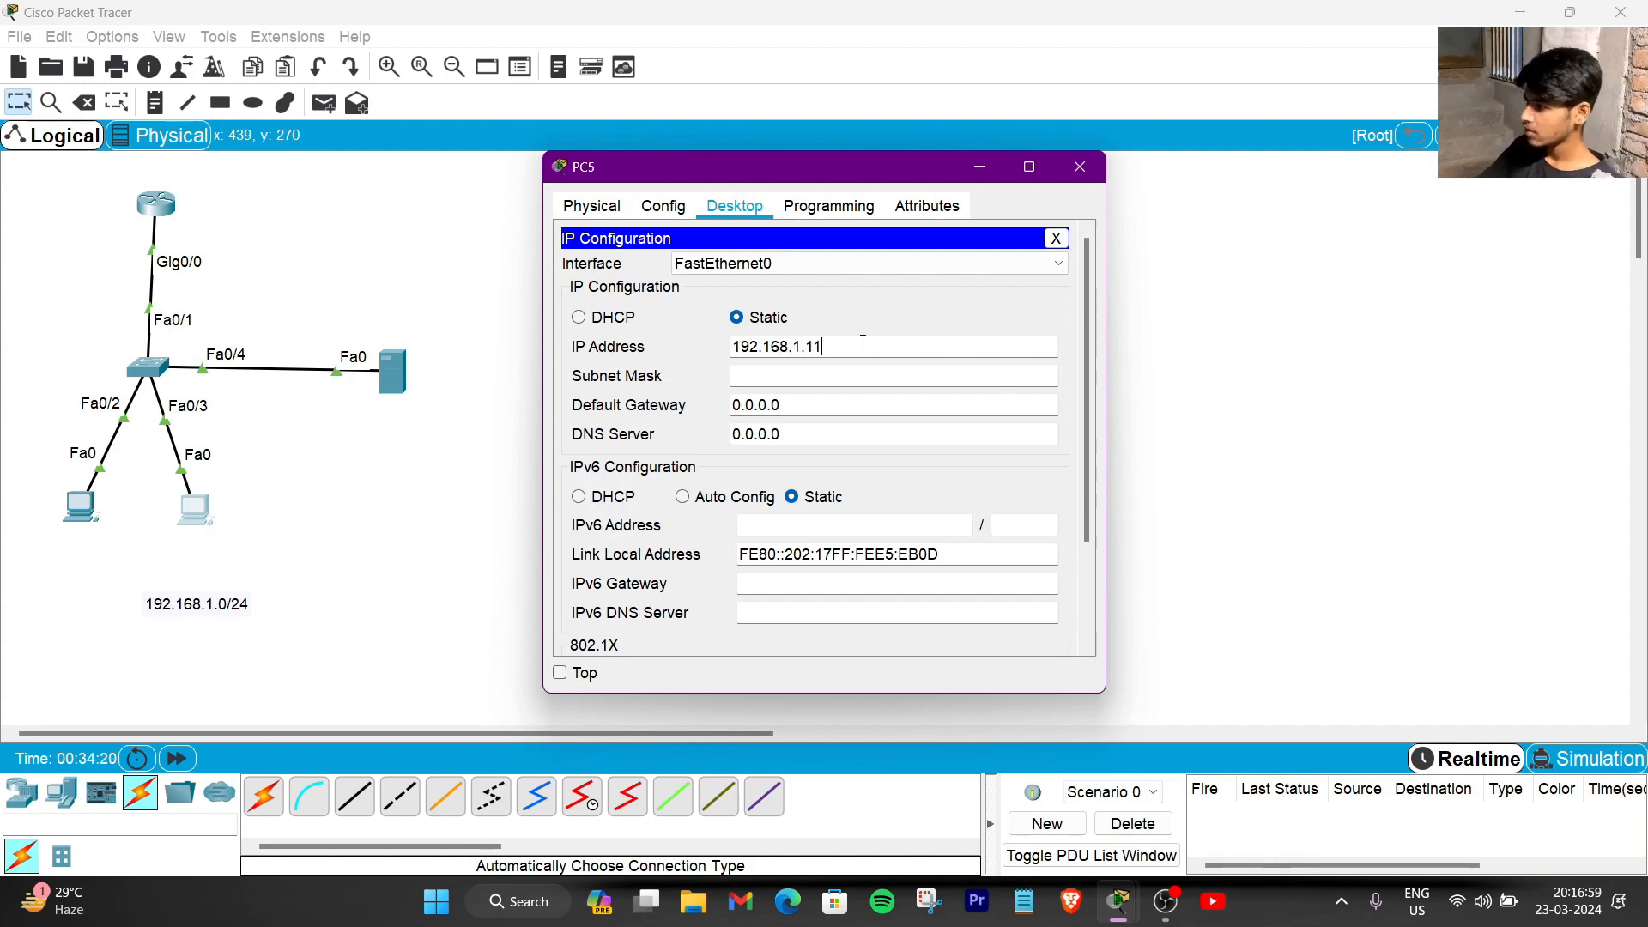
{"action": "left_click", "coordinate": [1079, 165]}
- Give the server the static IP address 192.168.1.2 with subnet mask 255.255.255.0 and close its window
{"action": "left_click", "coordinate": [400, 374]}
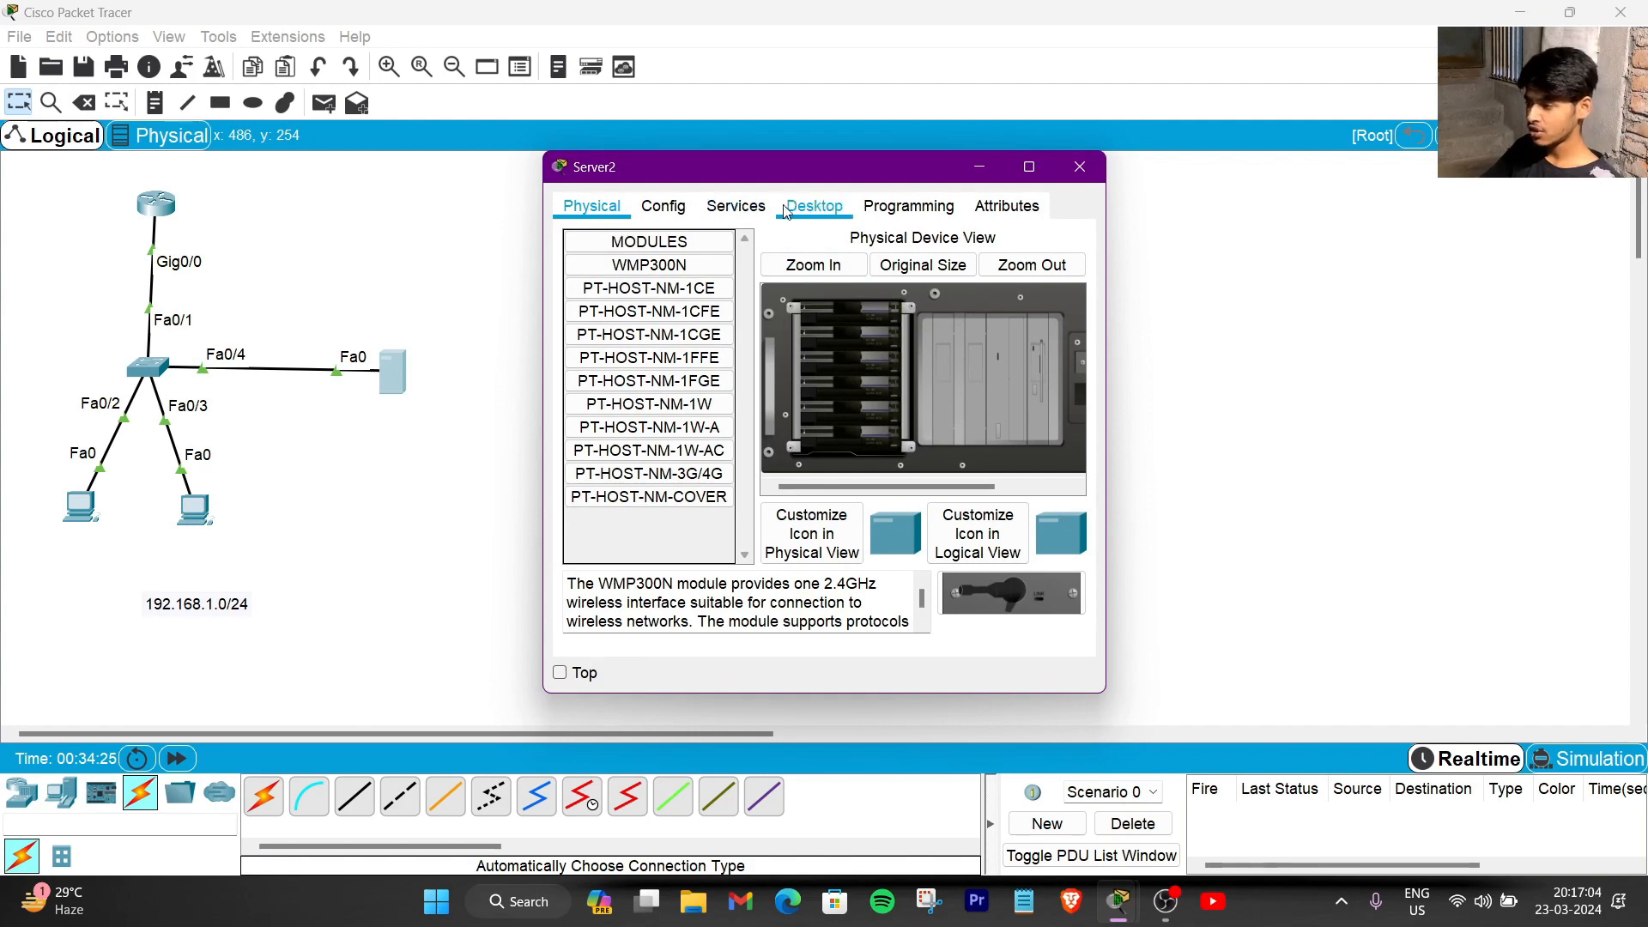
{"action": "left_click", "coordinate": [736, 207]}
{"action": "left_click", "coordinate": [815, 207]}
{"action": "left_click", "coordinate": [632, 288]}
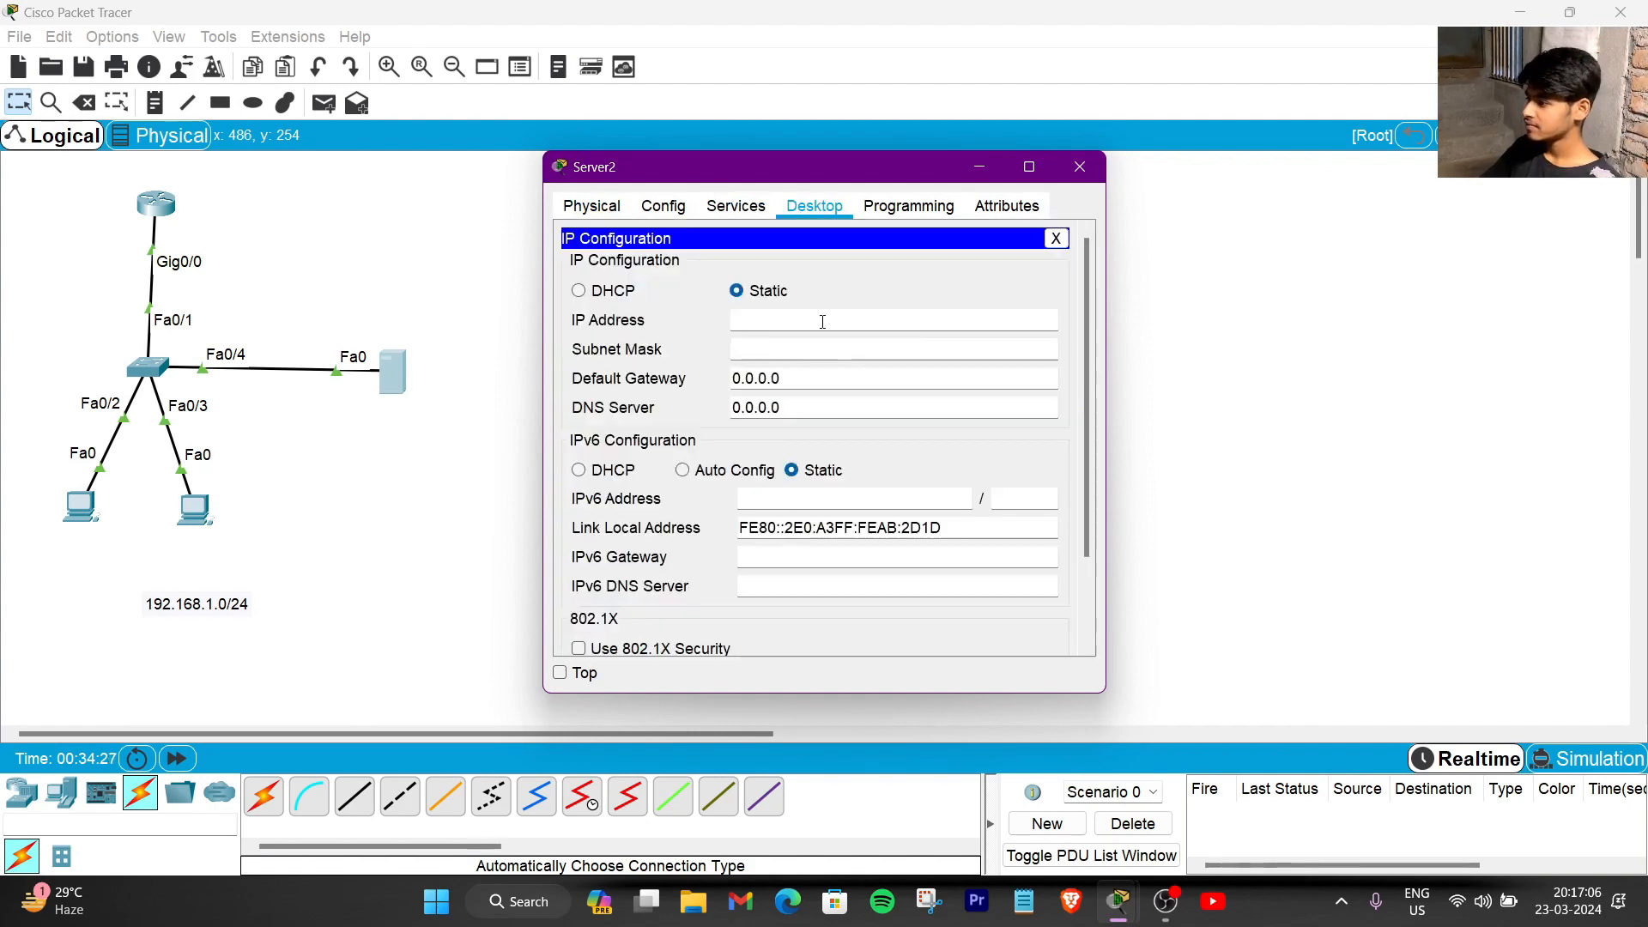
{"action": "left_click", "coordinate": [858, 320]}
{"action": "type", "text": "192.168.1.2"}
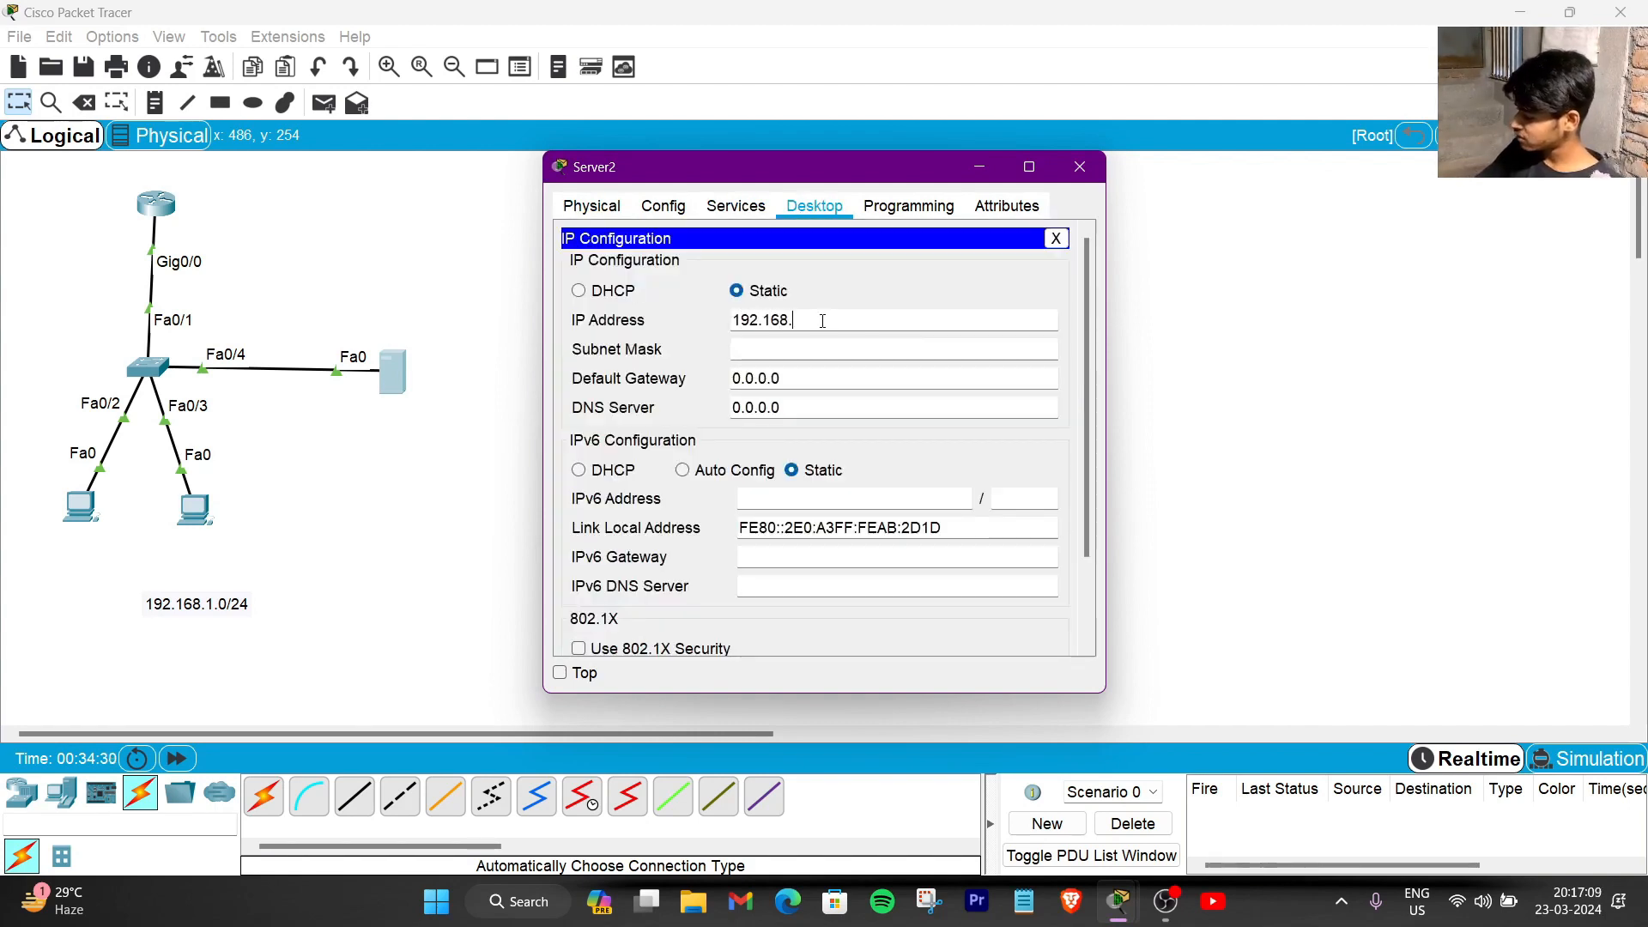
{"action": "left_click", "coordinate": [820, 355]}
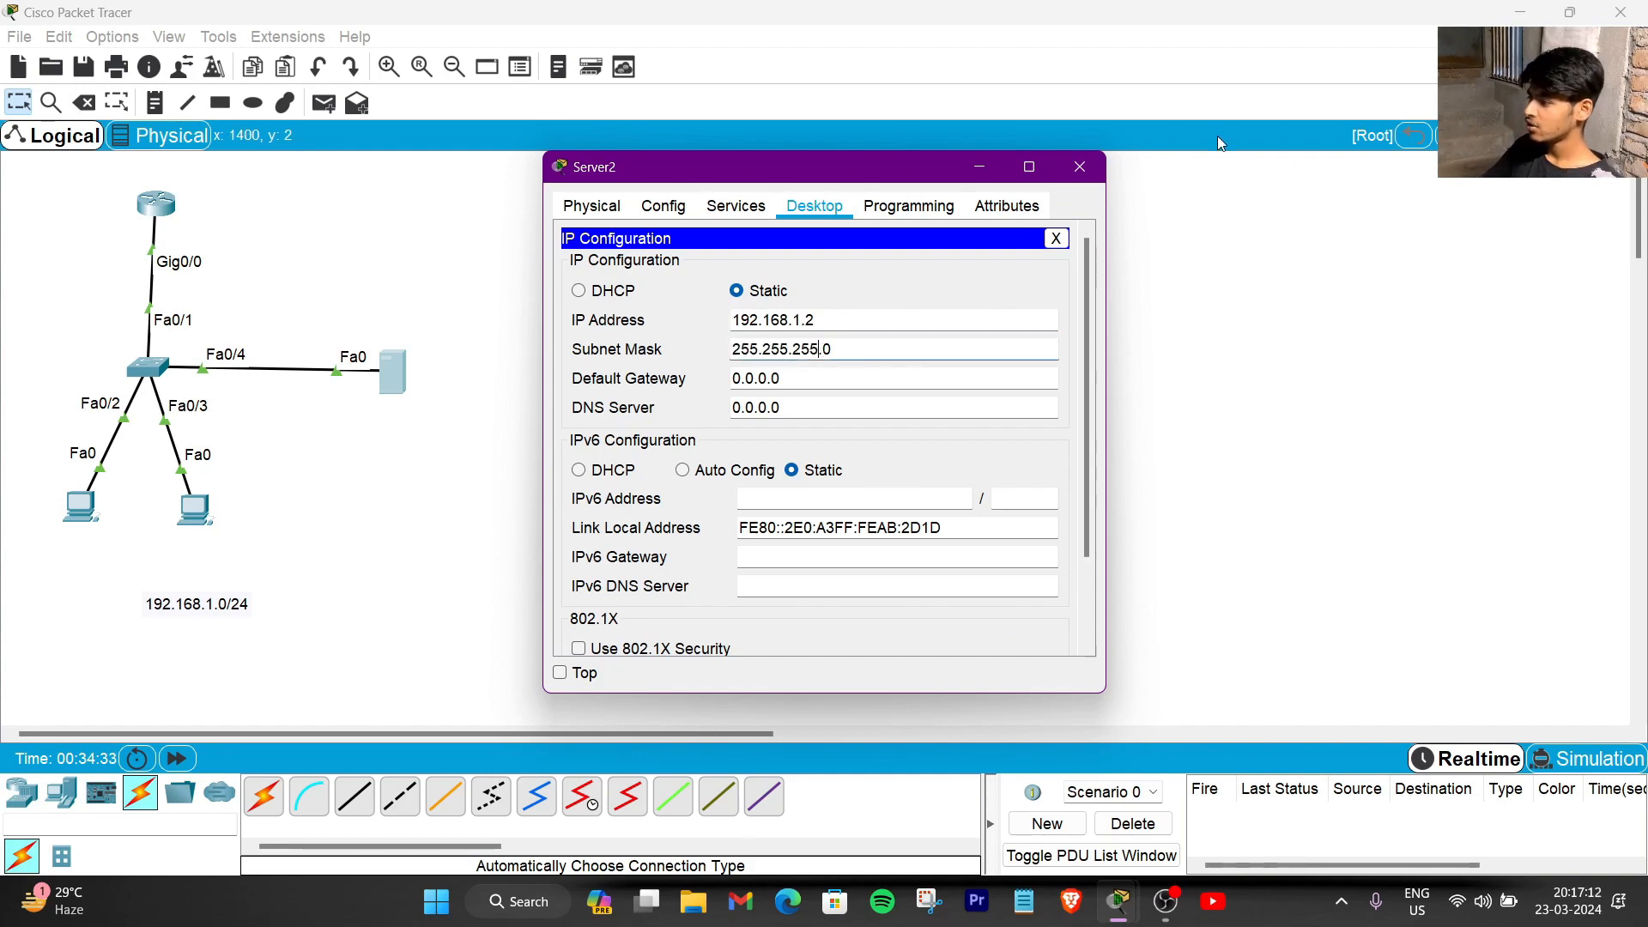
{"action": "left_click", "coordinate": [1079, 167]}
- Test connectivity by sending a simple PDU from PC4 to the server and another from the server to the router
{"action": "left_click", "coordinate": [80, 506]}
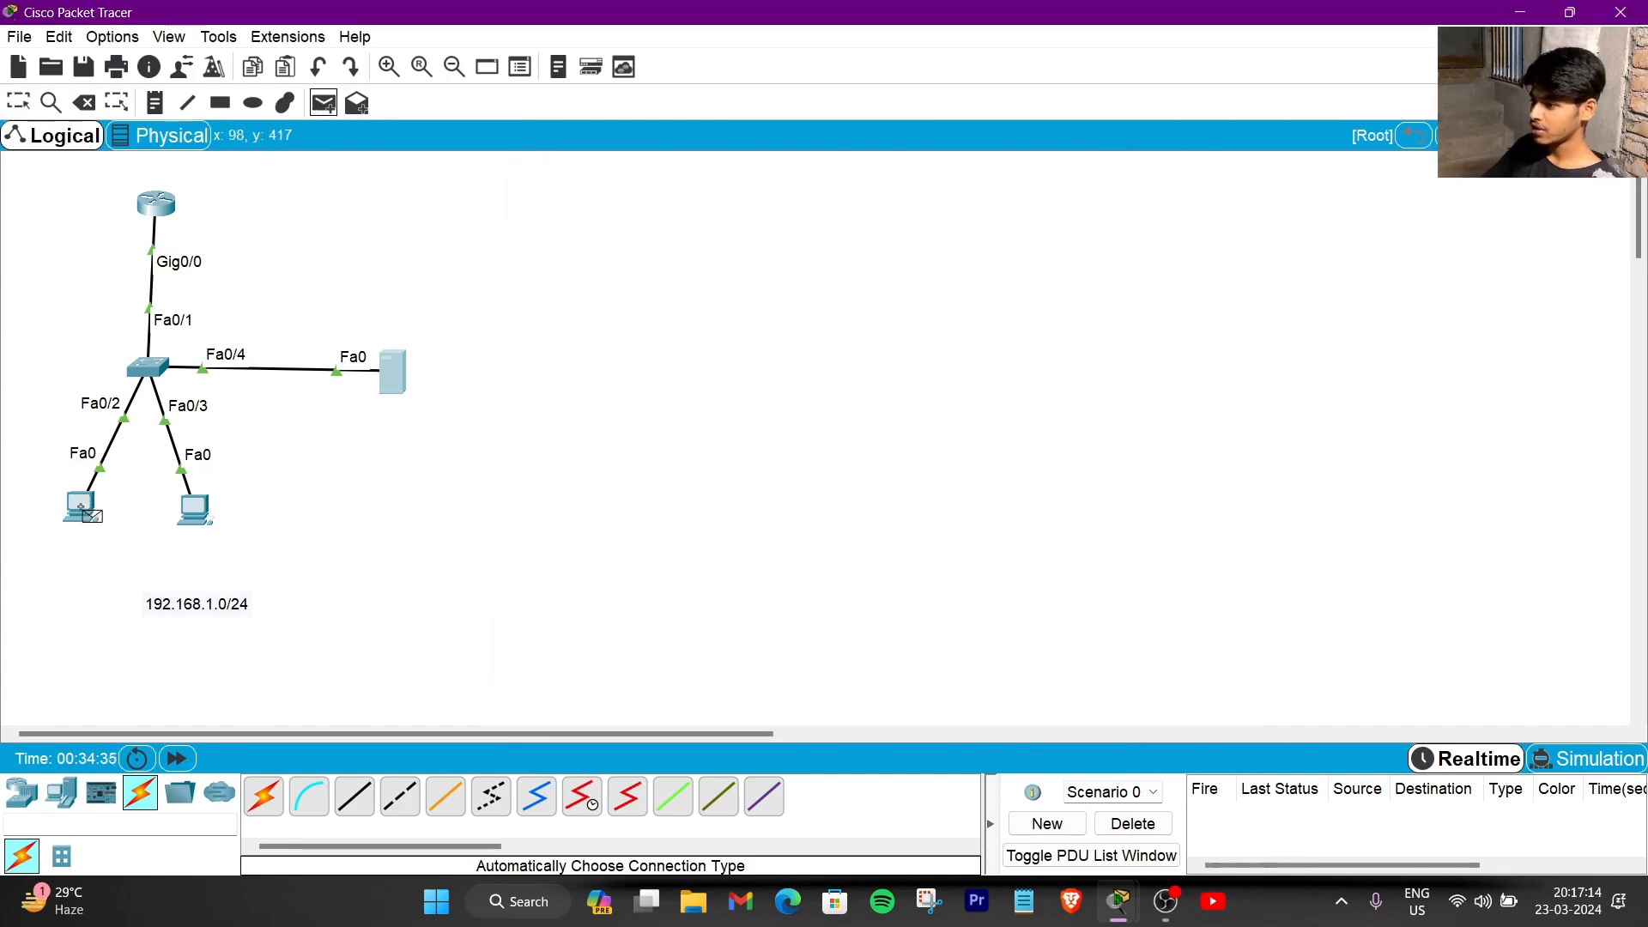
{"action": "left_click", "coordinate": [392, 371]}
{"action": "left_click", "coordinate": [324, 104]}
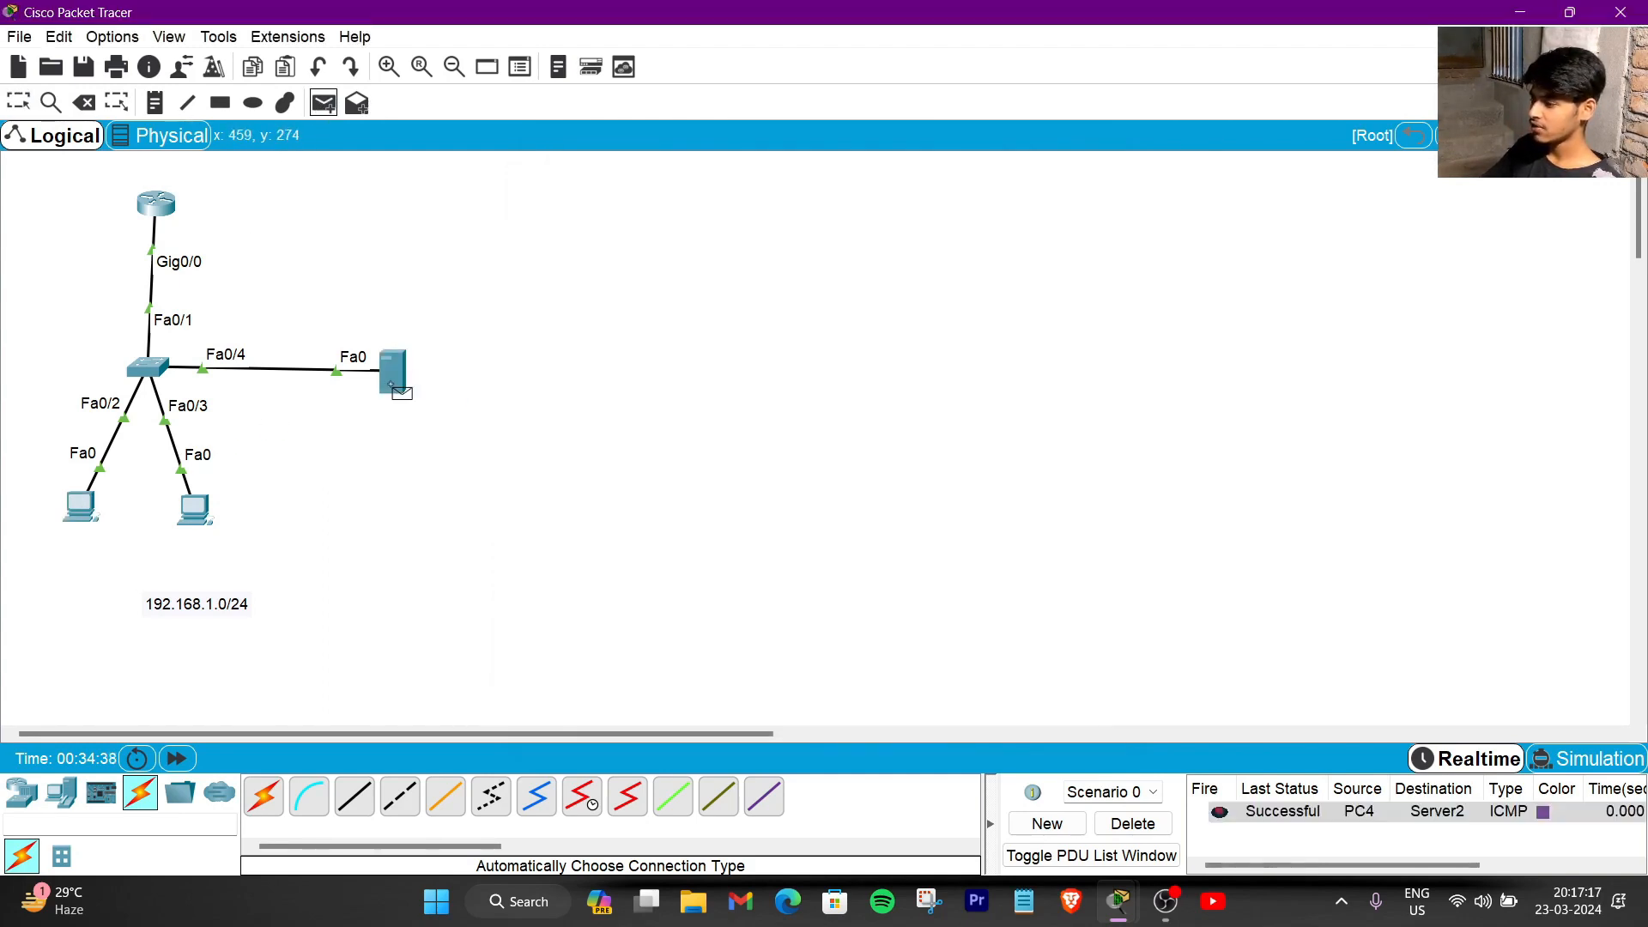
{"action": "left_click", "coordinate": [392, 371]}
{"action": "left_click", "coordinate": [156, 203]}
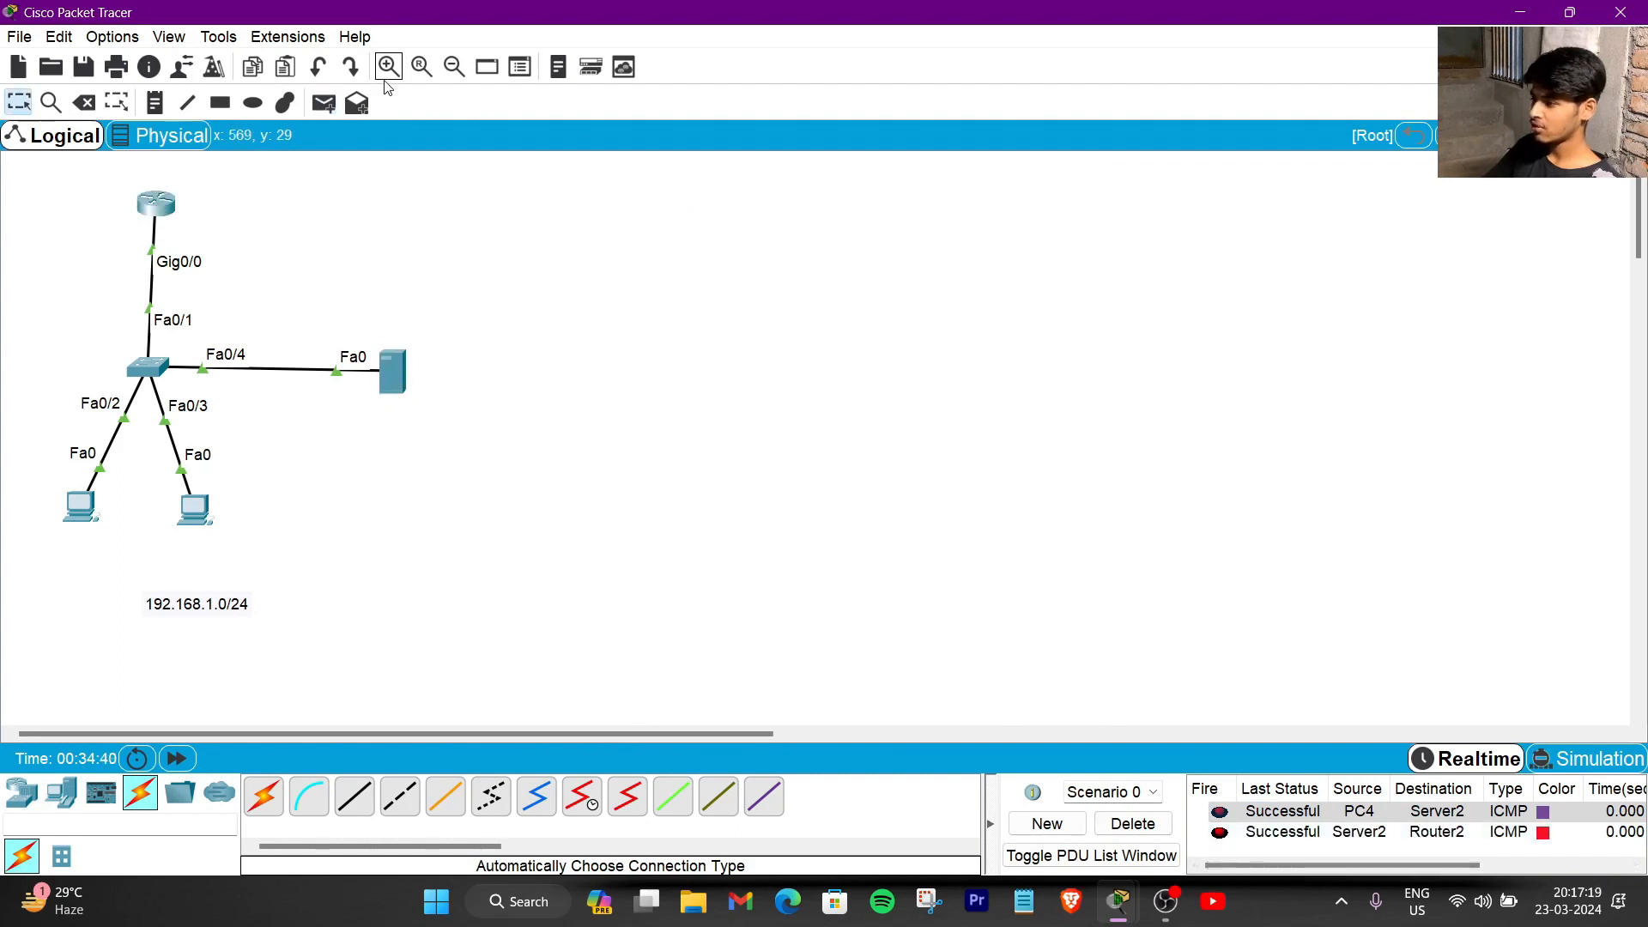
- Send a simple PDU from the router to PC4 twice, and delete the test scenario's PDUs
{"action": "left_click", "coordinate": [324, 103]}
{"action": "left_click", "coordinate": [156, 203]}
{"action": "left_click", "coordinate": [86, 503]}
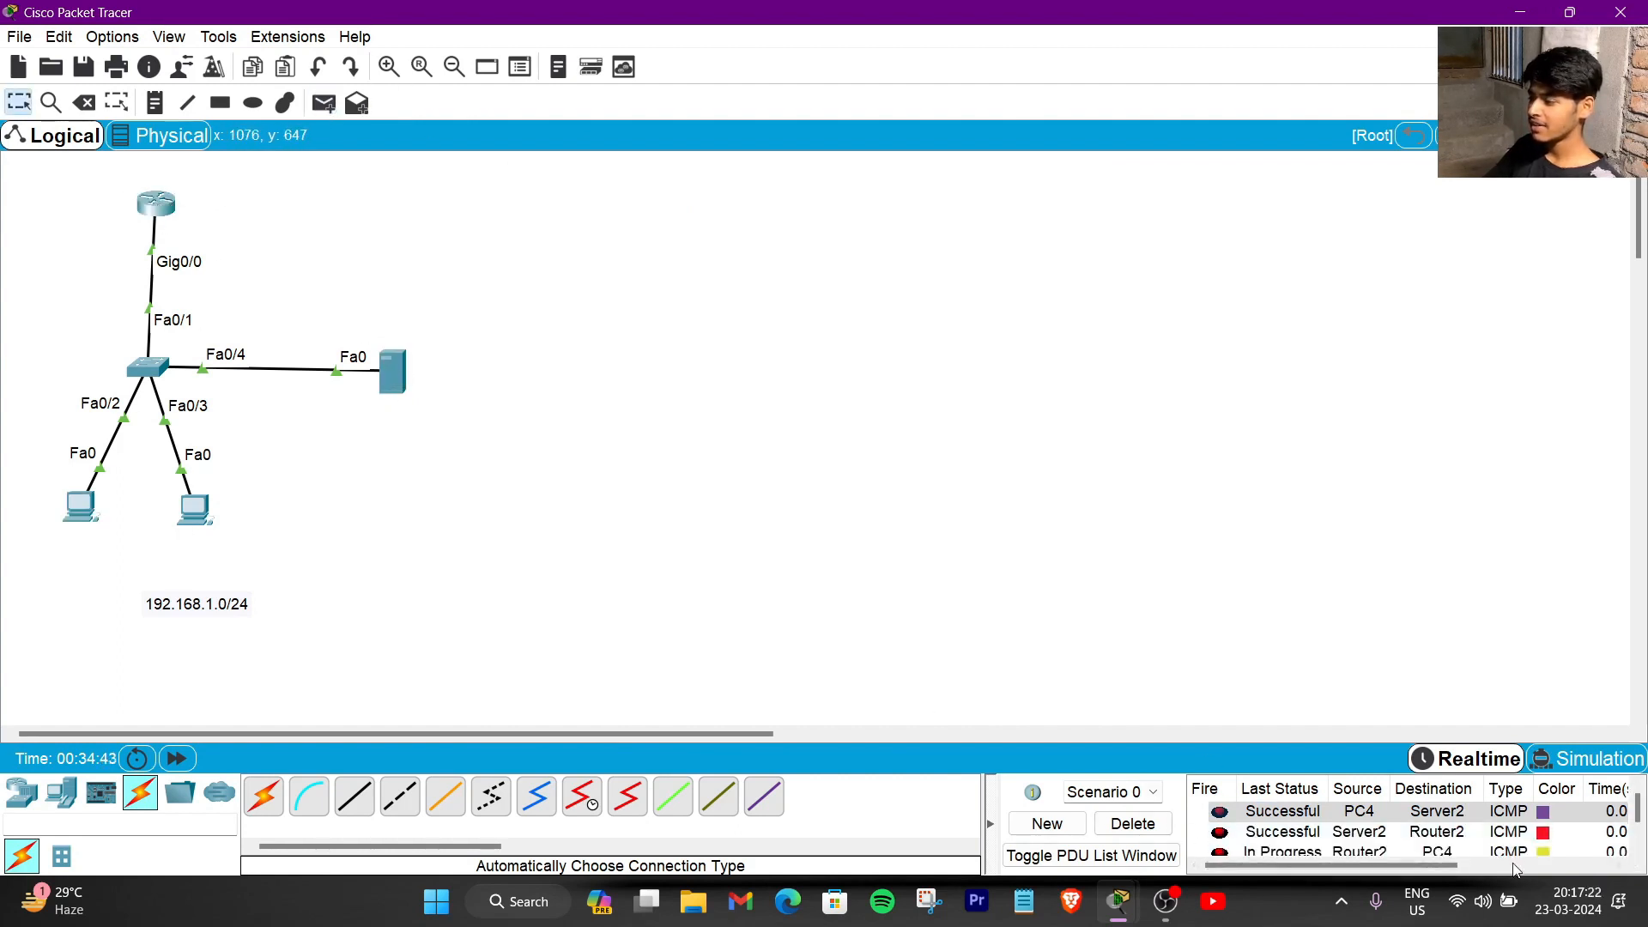
{"action": "left_click", "coordinate": [325, 102]}
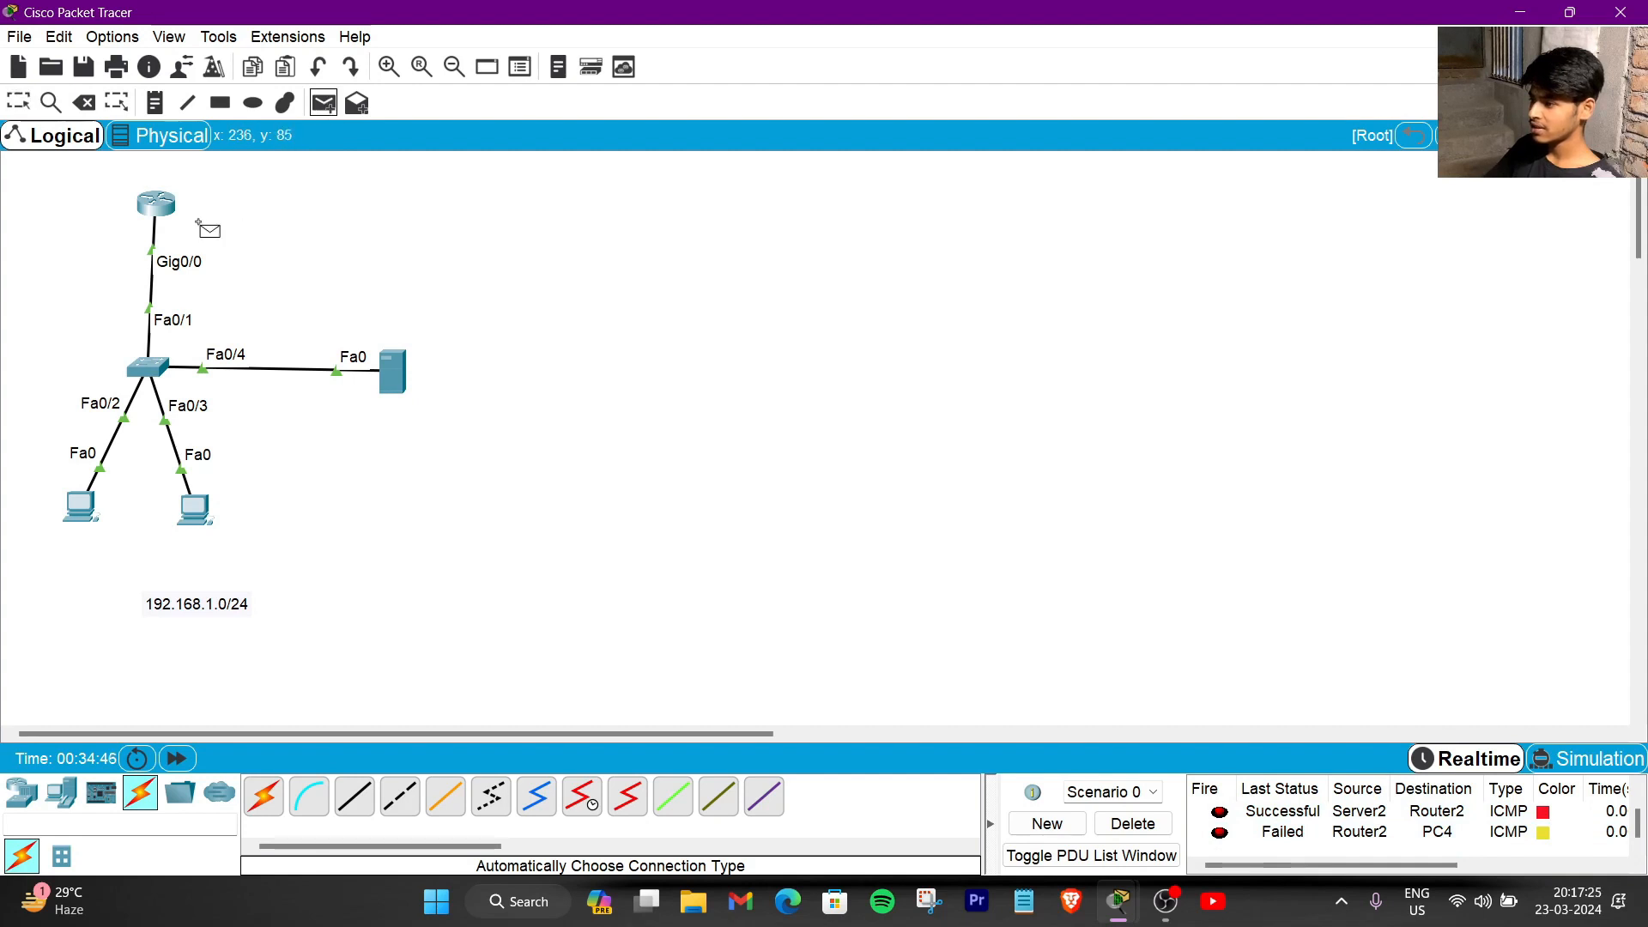
{"action": "left_click", "coordinate": [165, 205]}
{"action": "left_click", "coordinate": [94, 517]}
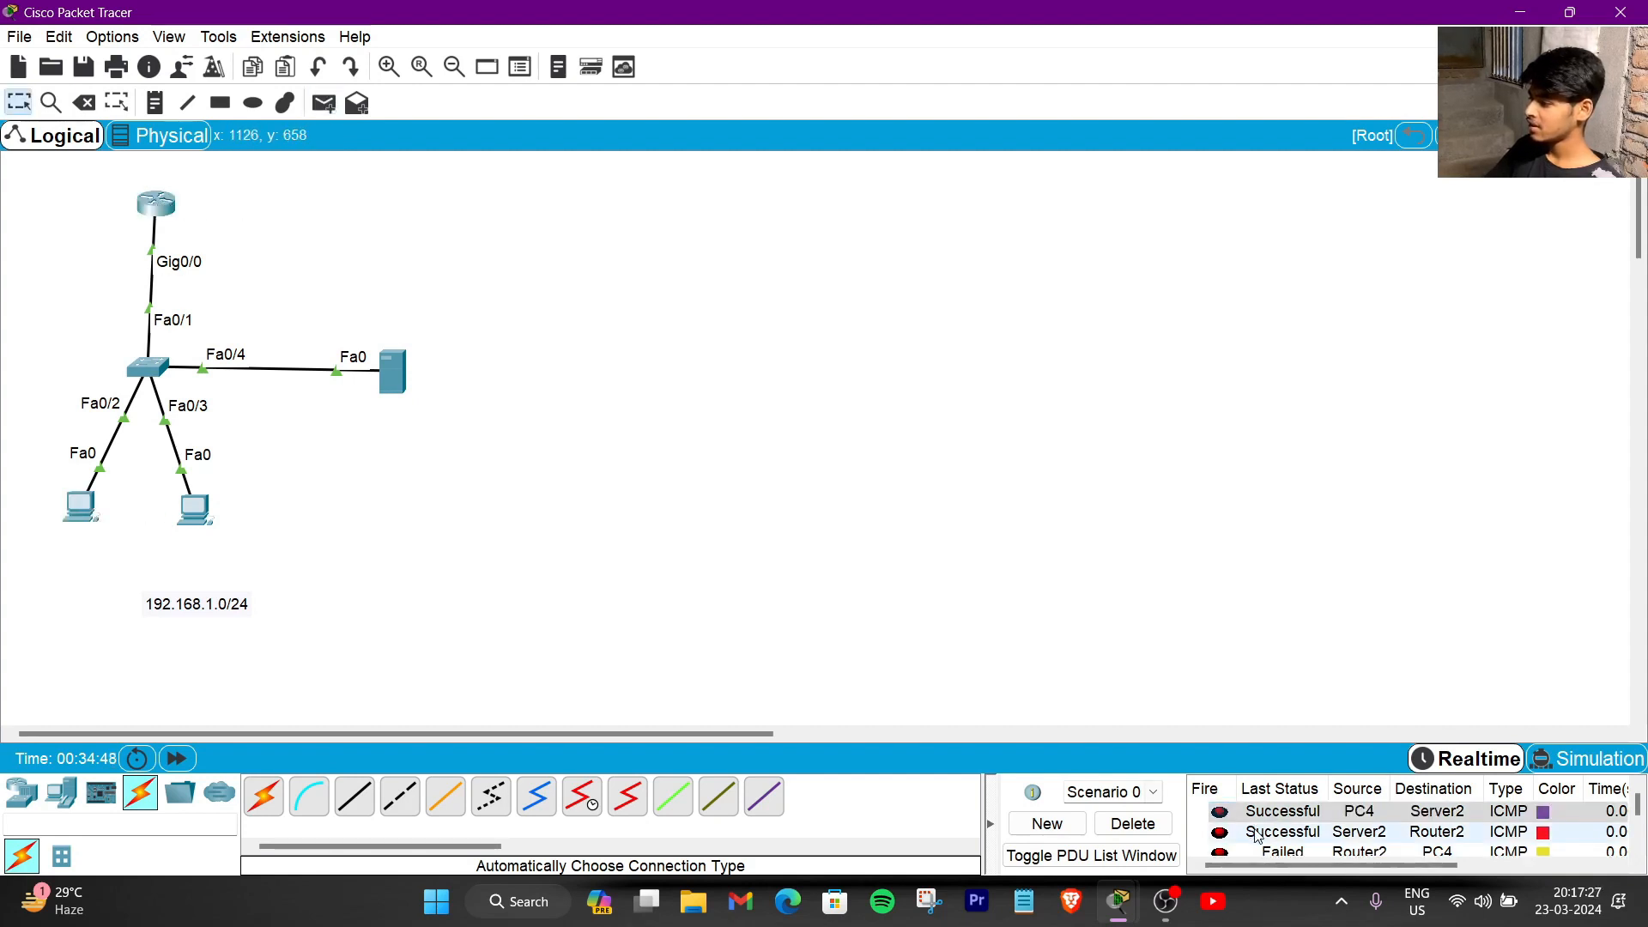
{"action": "left_click", "coordinate": [1134, 824]}
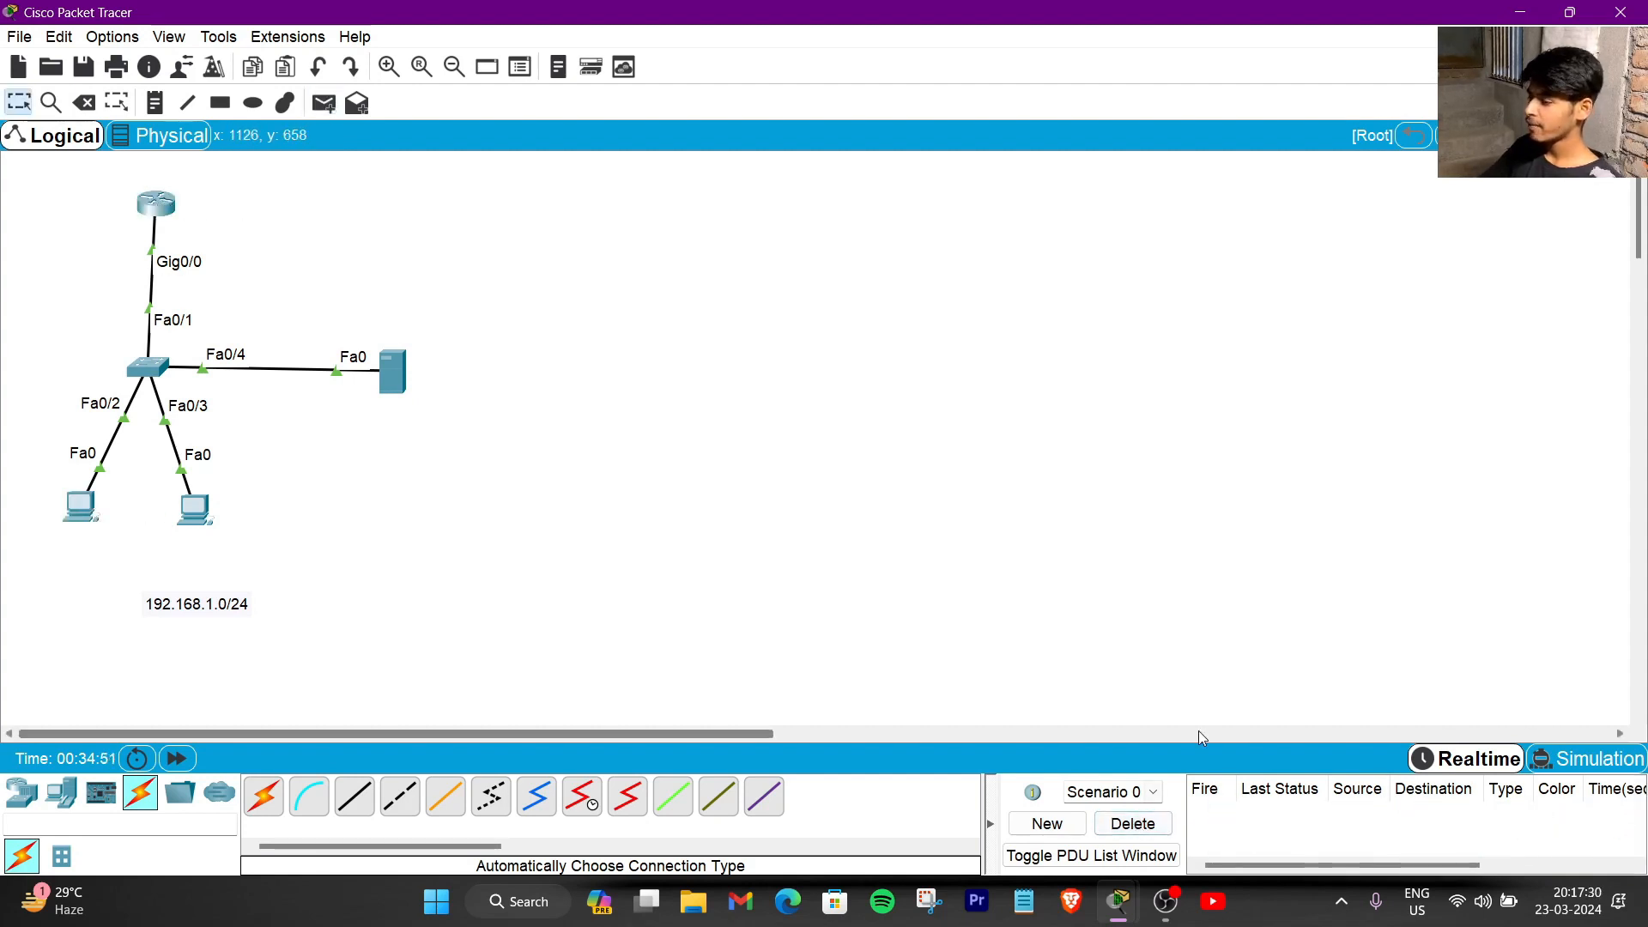
- Turn the server's TFTP service off and back on, and look through the files stored on it
{"action": "left_click", "coordinate": [404, 379]}
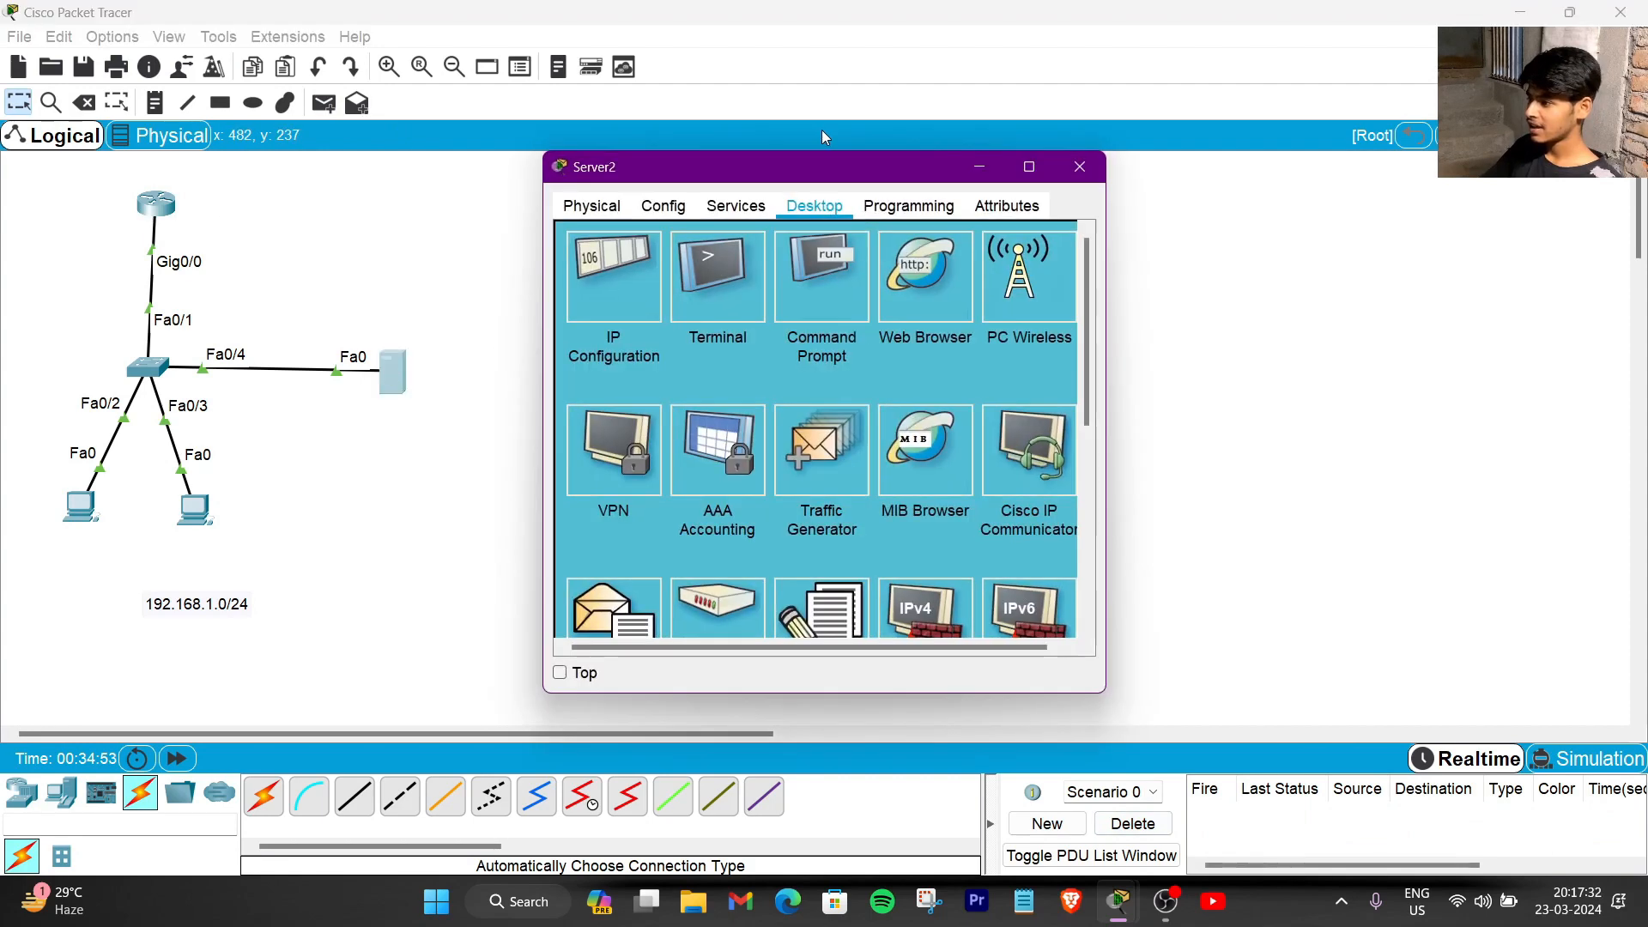
{"action": "left_click", "coordinate": [735, 205]}
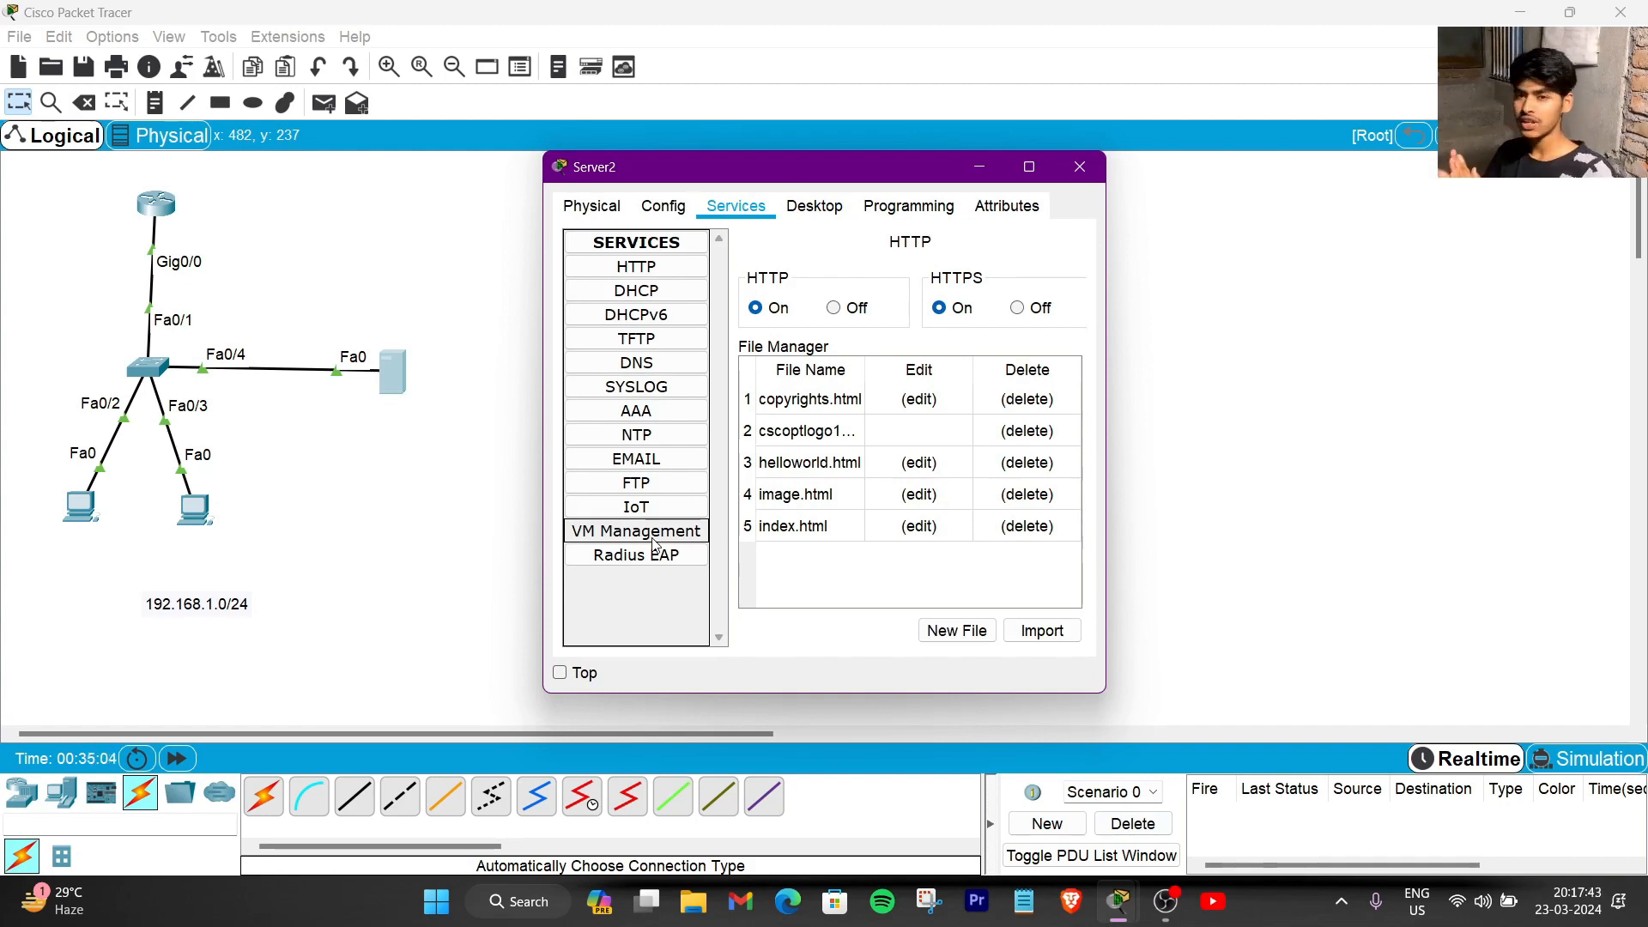
{"action": "left_click", "coordinate": [652, 344]}
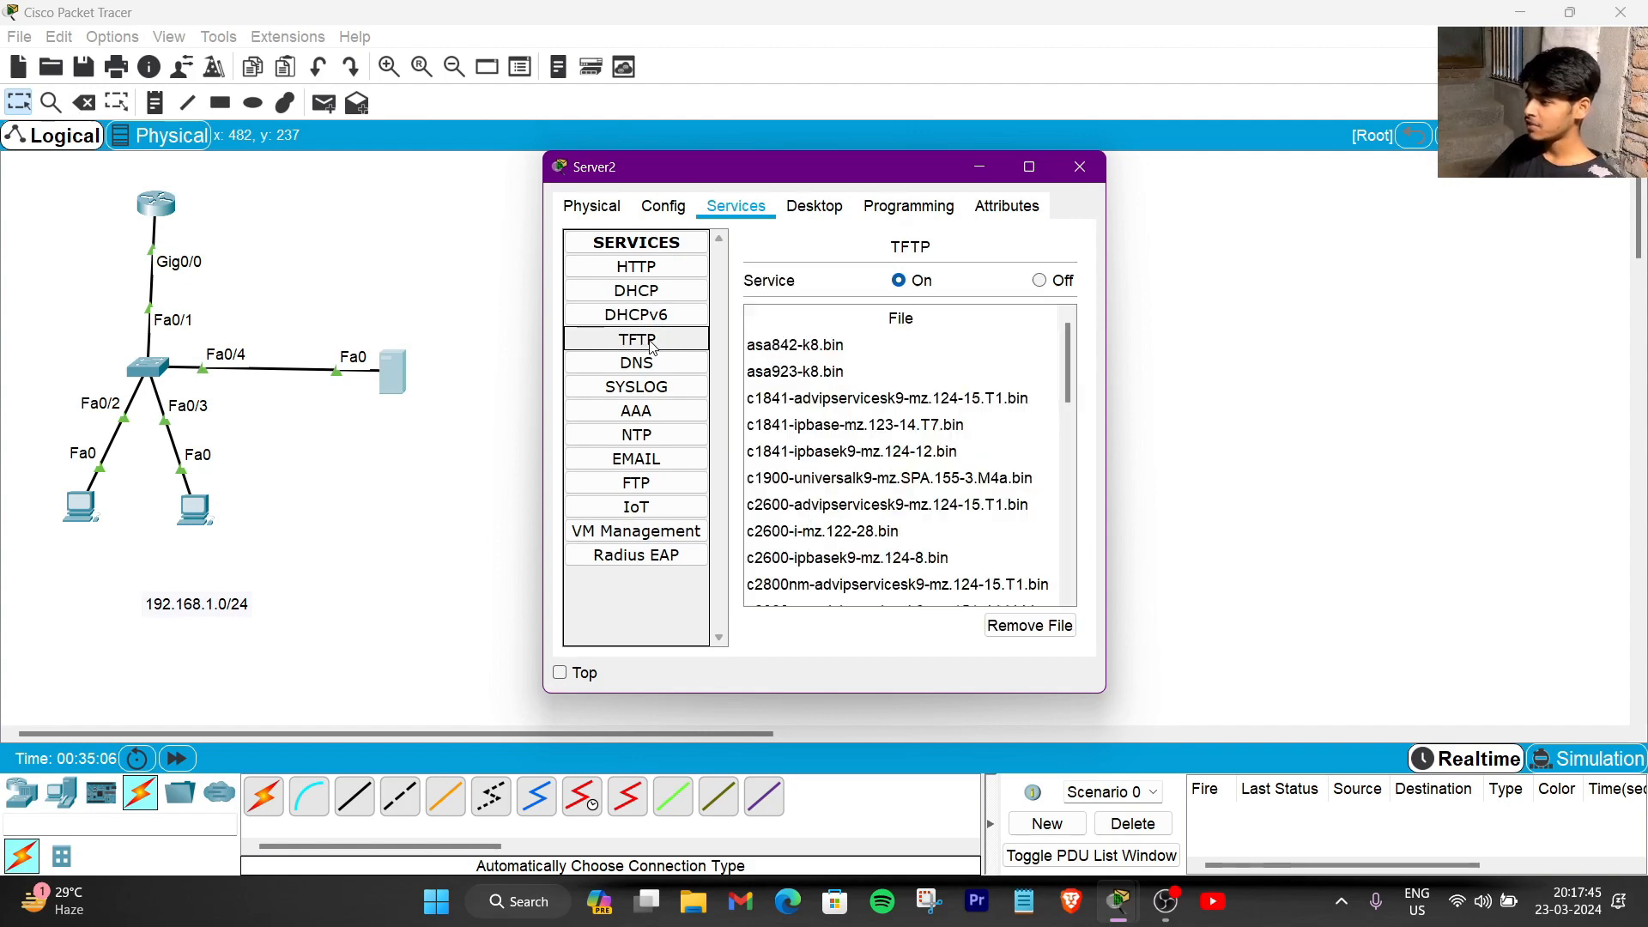
{"action": "left_click", "coordinate": [1040, 281]}
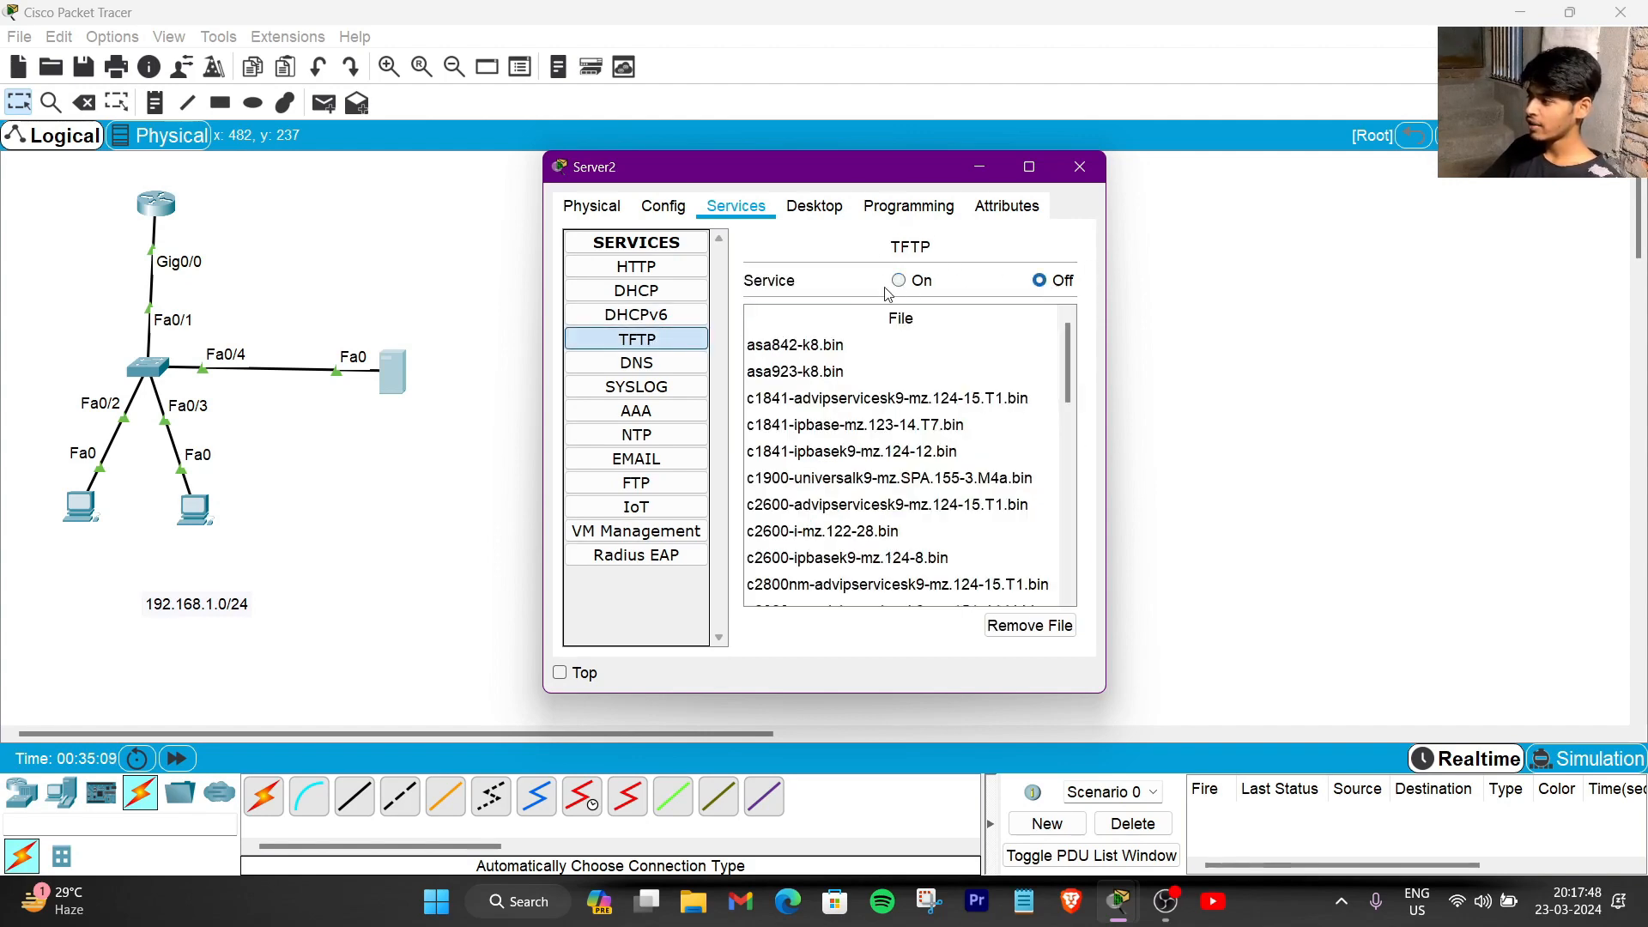
{"action": "left_click", "coordinate": [899, 281]}
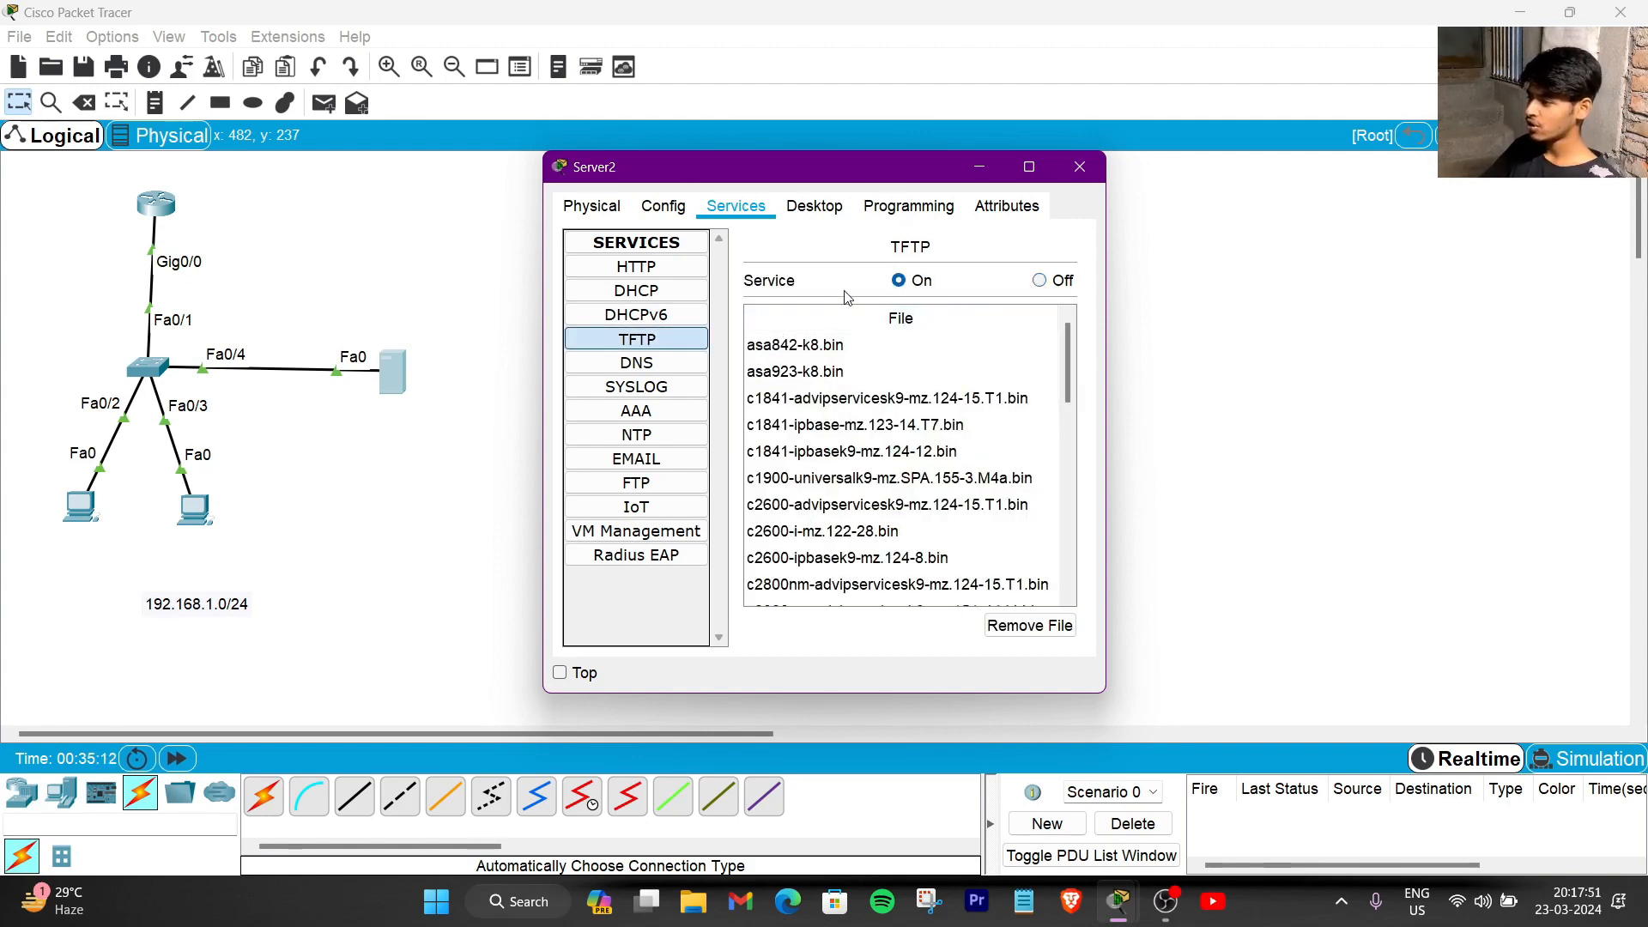
{"action": "scroll", "coordinate": [837, 441], "scroll_direction": "down", "scroll_amount": 3}
{"action": "scroll", "coordinate": [837, 446], "scroll_direction": "down", "scroll_amount": 4}
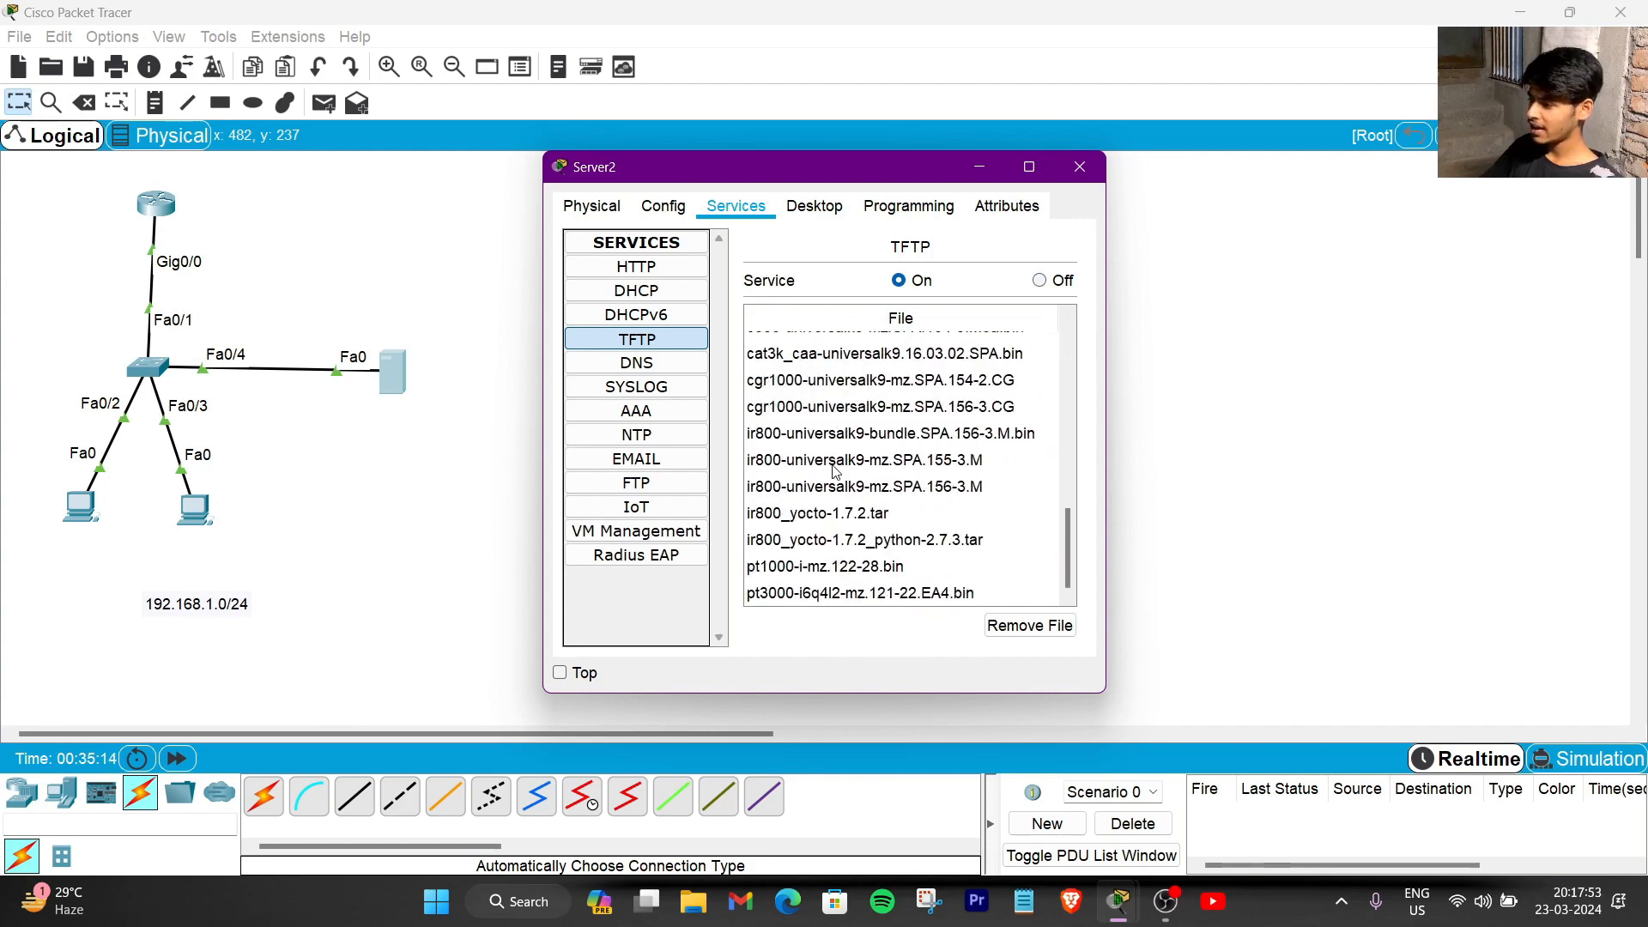
{"action": "scroll", "coordinate": [850, 480], "scroll_direction": "up", "scroll_amount": 7}
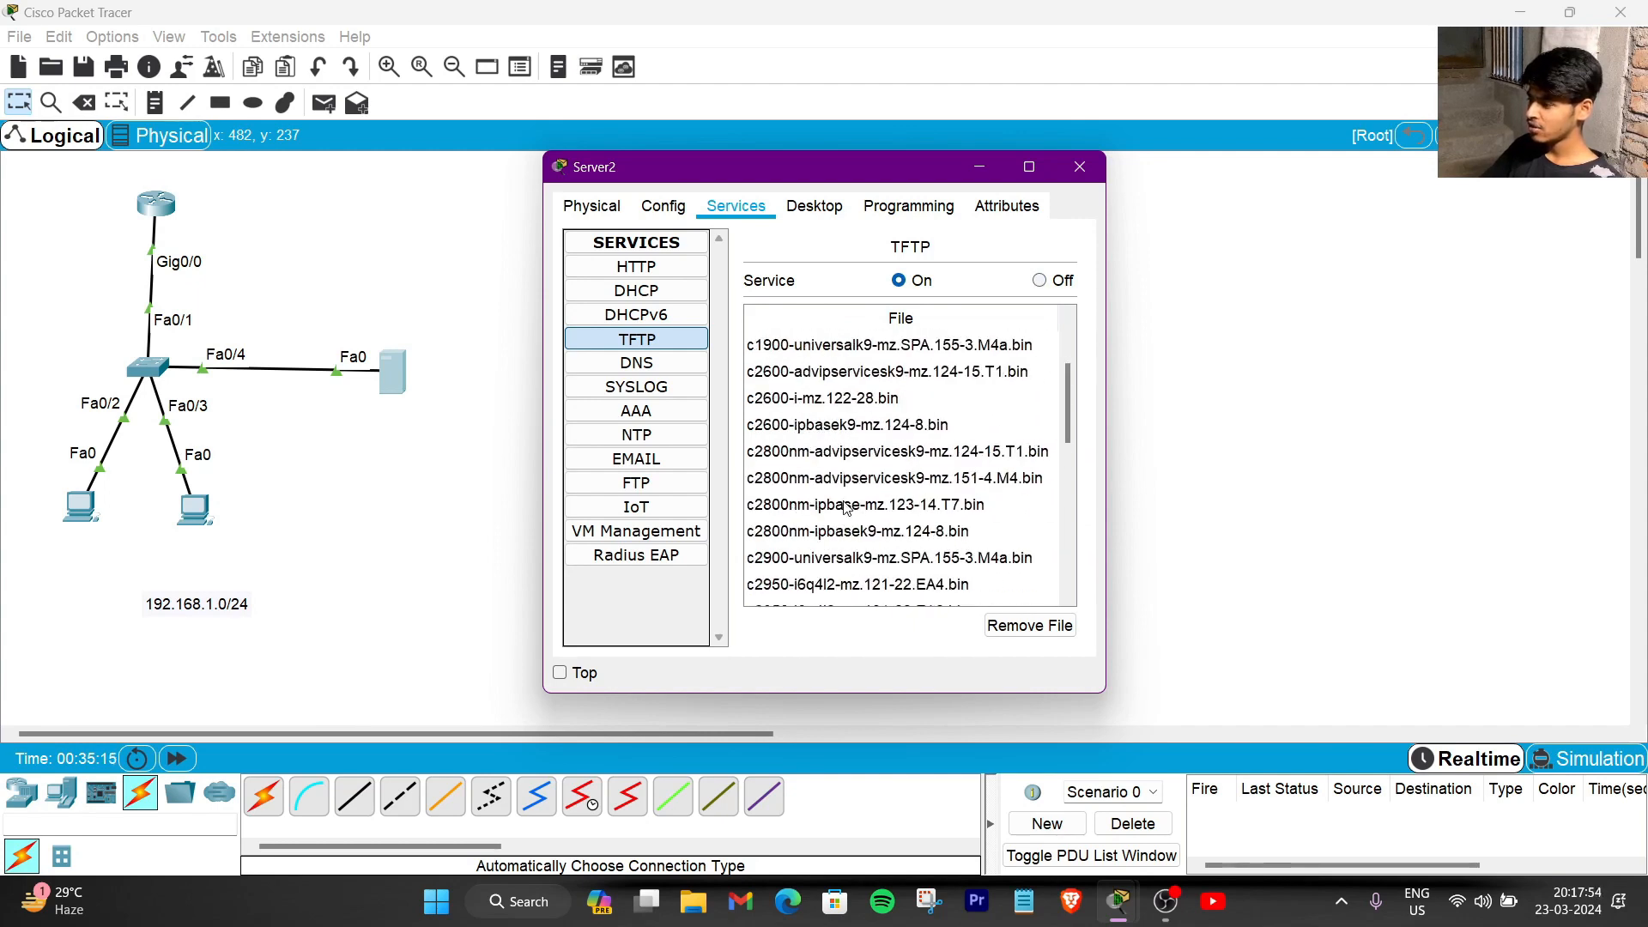
{"action": "left_click", "coordinate": [978, 168]}
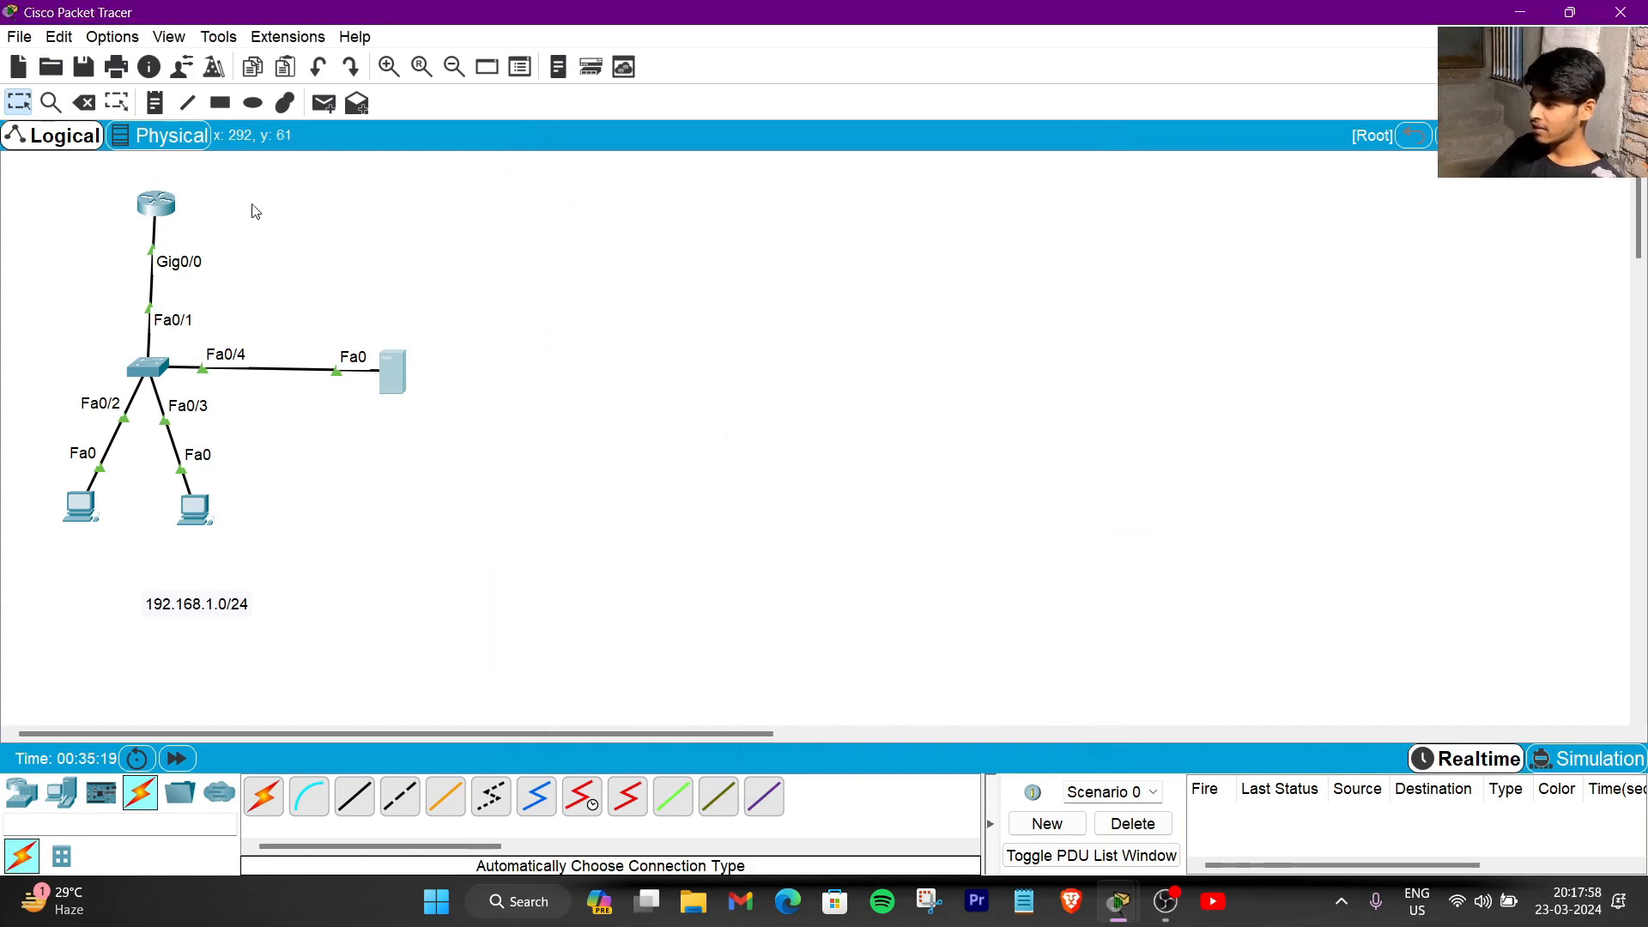
- Reopen the router's command line in a maximized window and leave configuration mode with end
{"action": "left_click", "coordinate": [155, 204]}
{"action": "left_click", "coordinate": [1029, 167]}
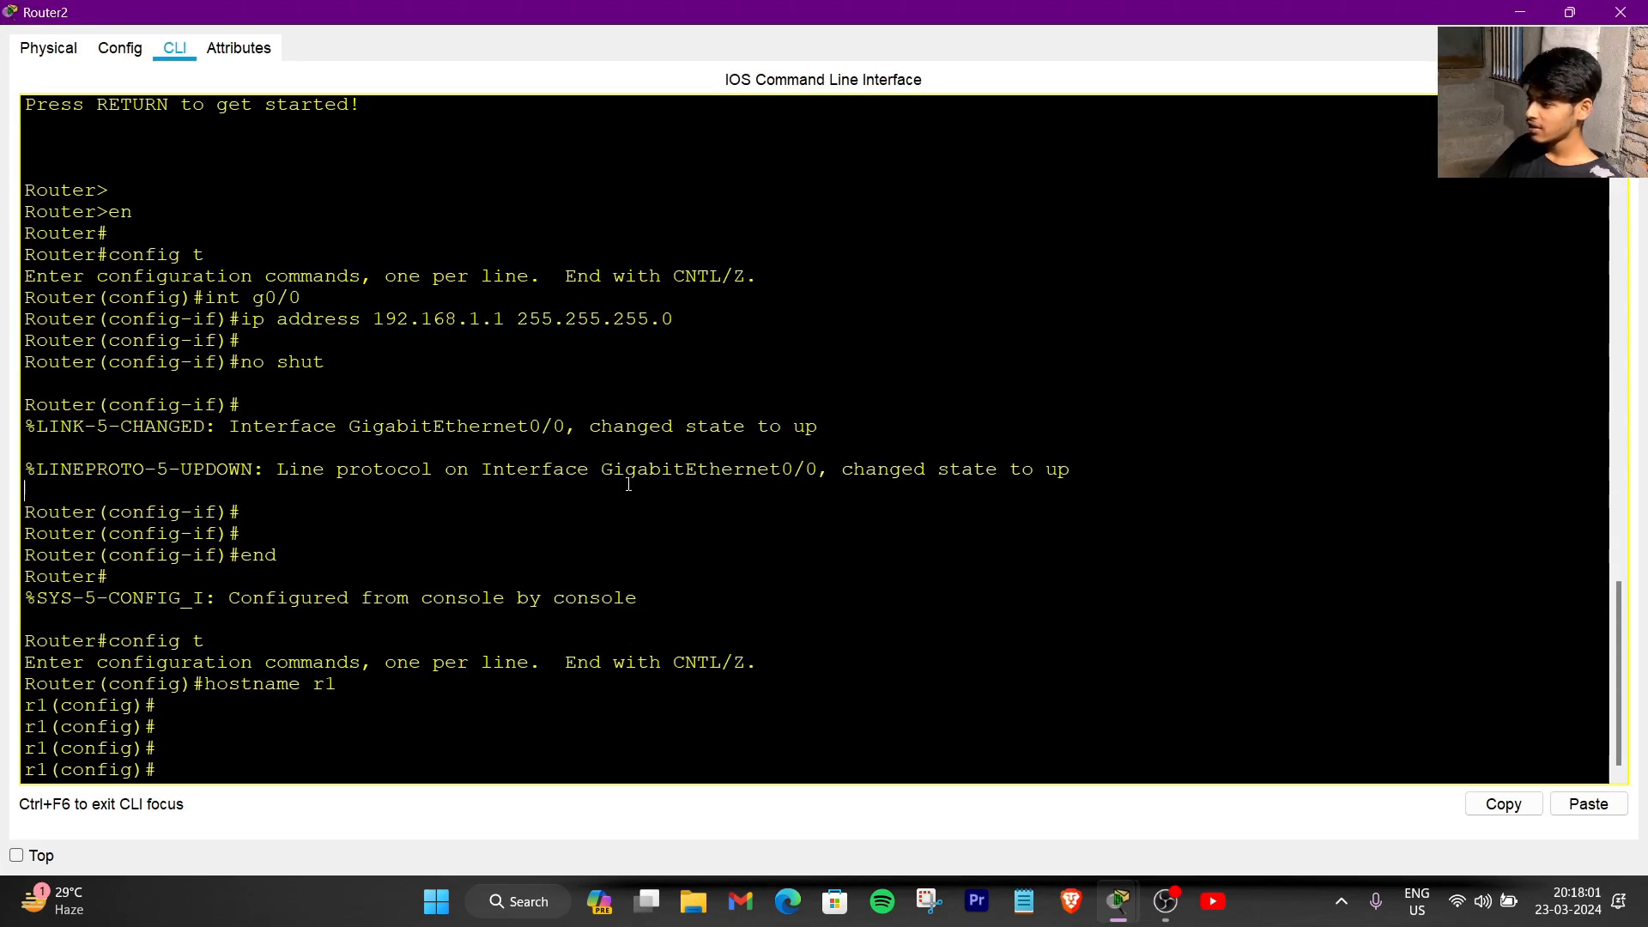
{"action": "key", "text": "Return"}
{"action": "key", "text": "Return"}
{"action": "key", "text": "Return"}
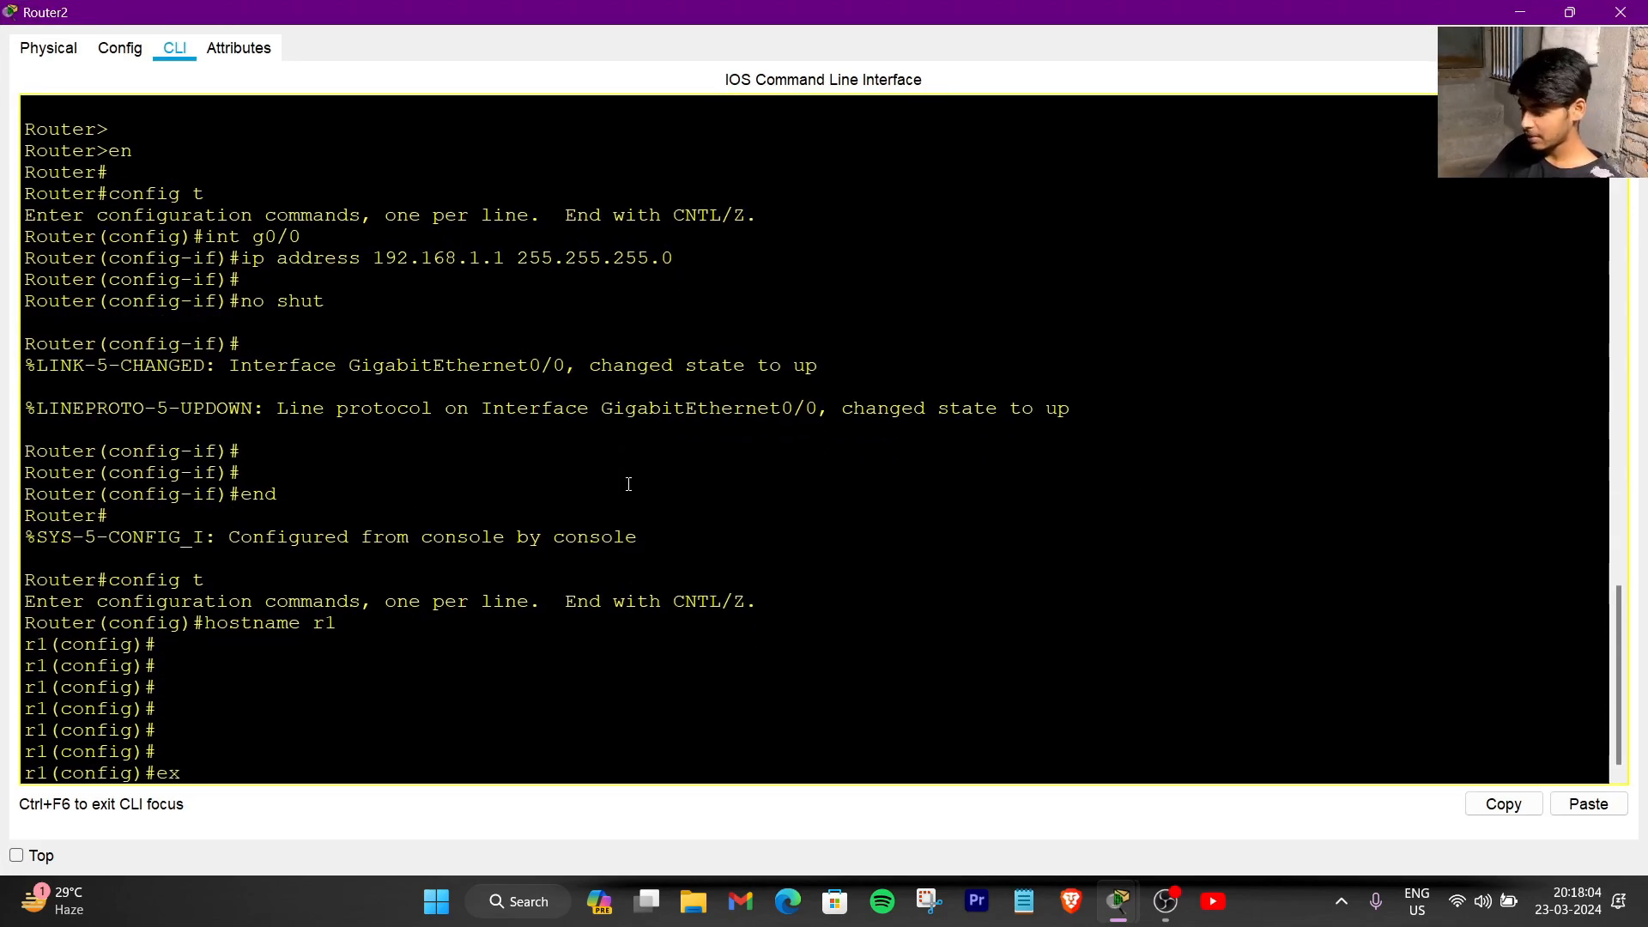
{"action": "type", "text": "end"}
{"action": "key", "text": "Return"}
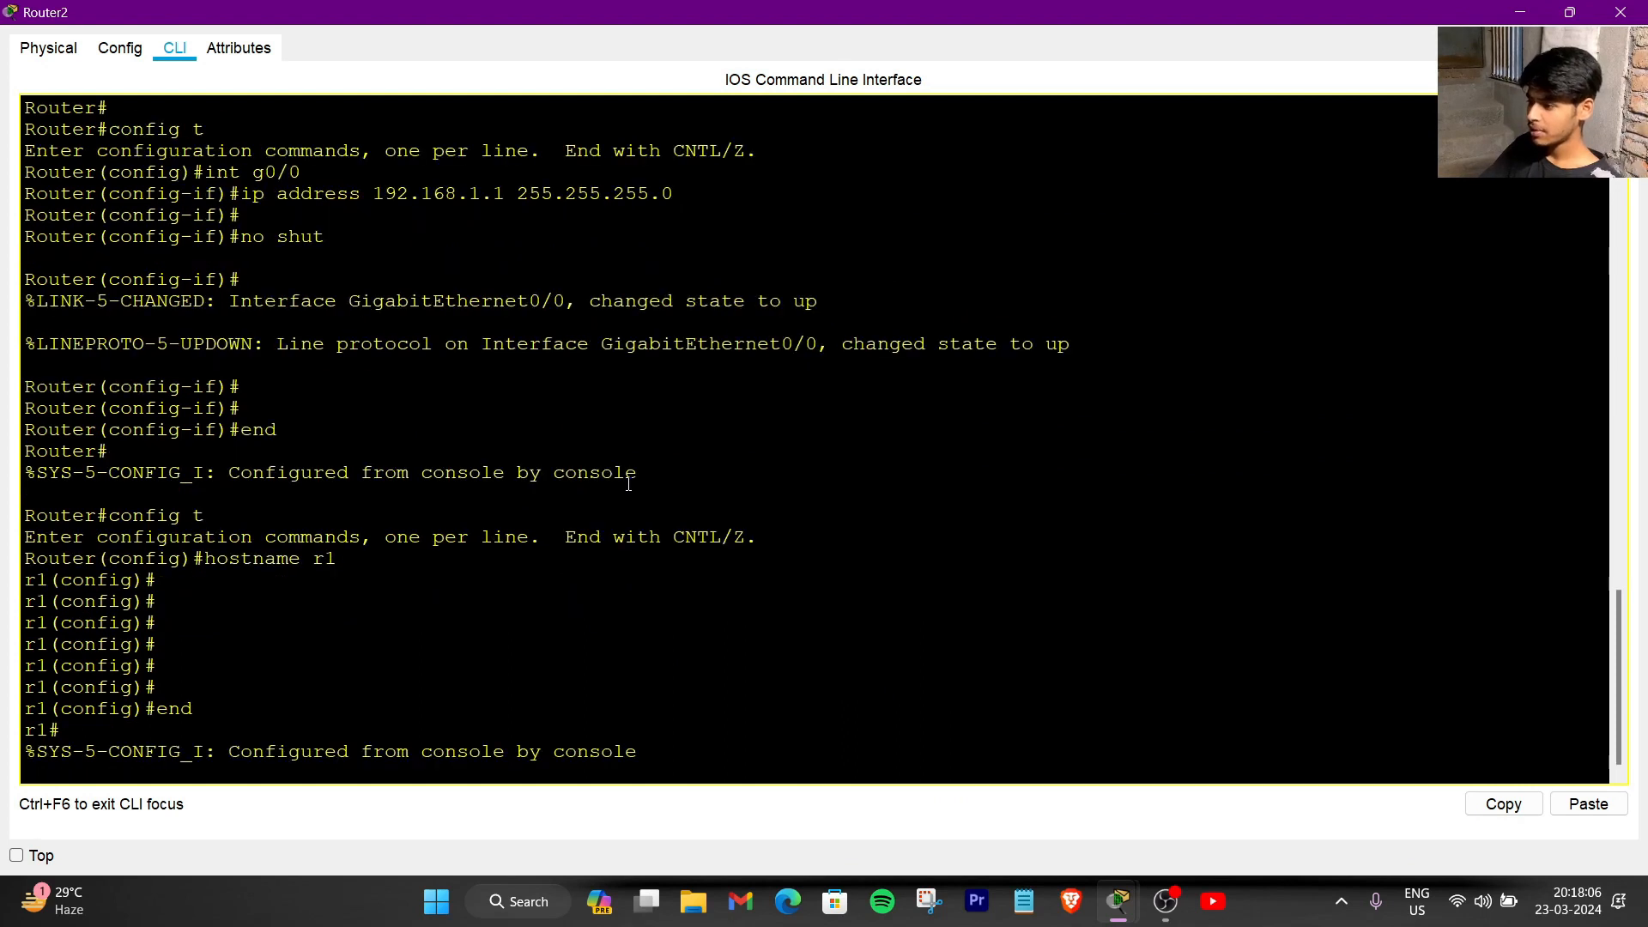
{"action": "key", "text": "Return"}
{"action": "key", "text": "Return"}
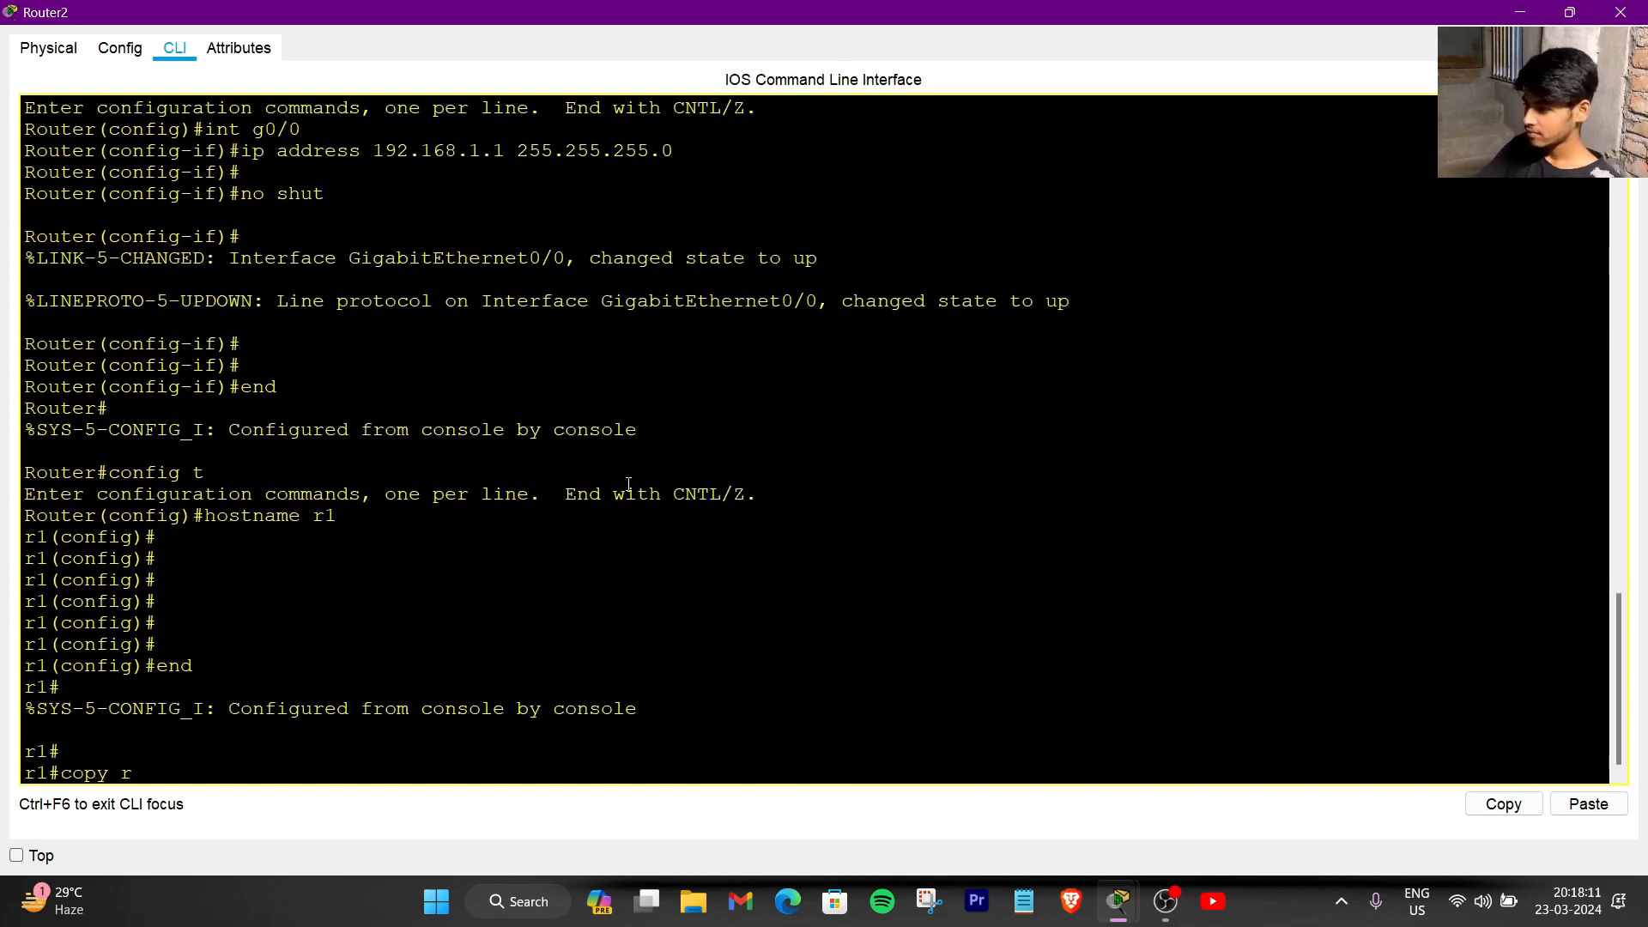
- Clear the partly entered copy command and save the router's running configuration with wr
{"action": "key", "text": "BackSpace"}
{"action": "key", "text": "BackSpace"}
{"action": "key", "text": "BackSpace"}
{"action": "type", "text": "wr"}
{"action": "key", "text": "Return"}
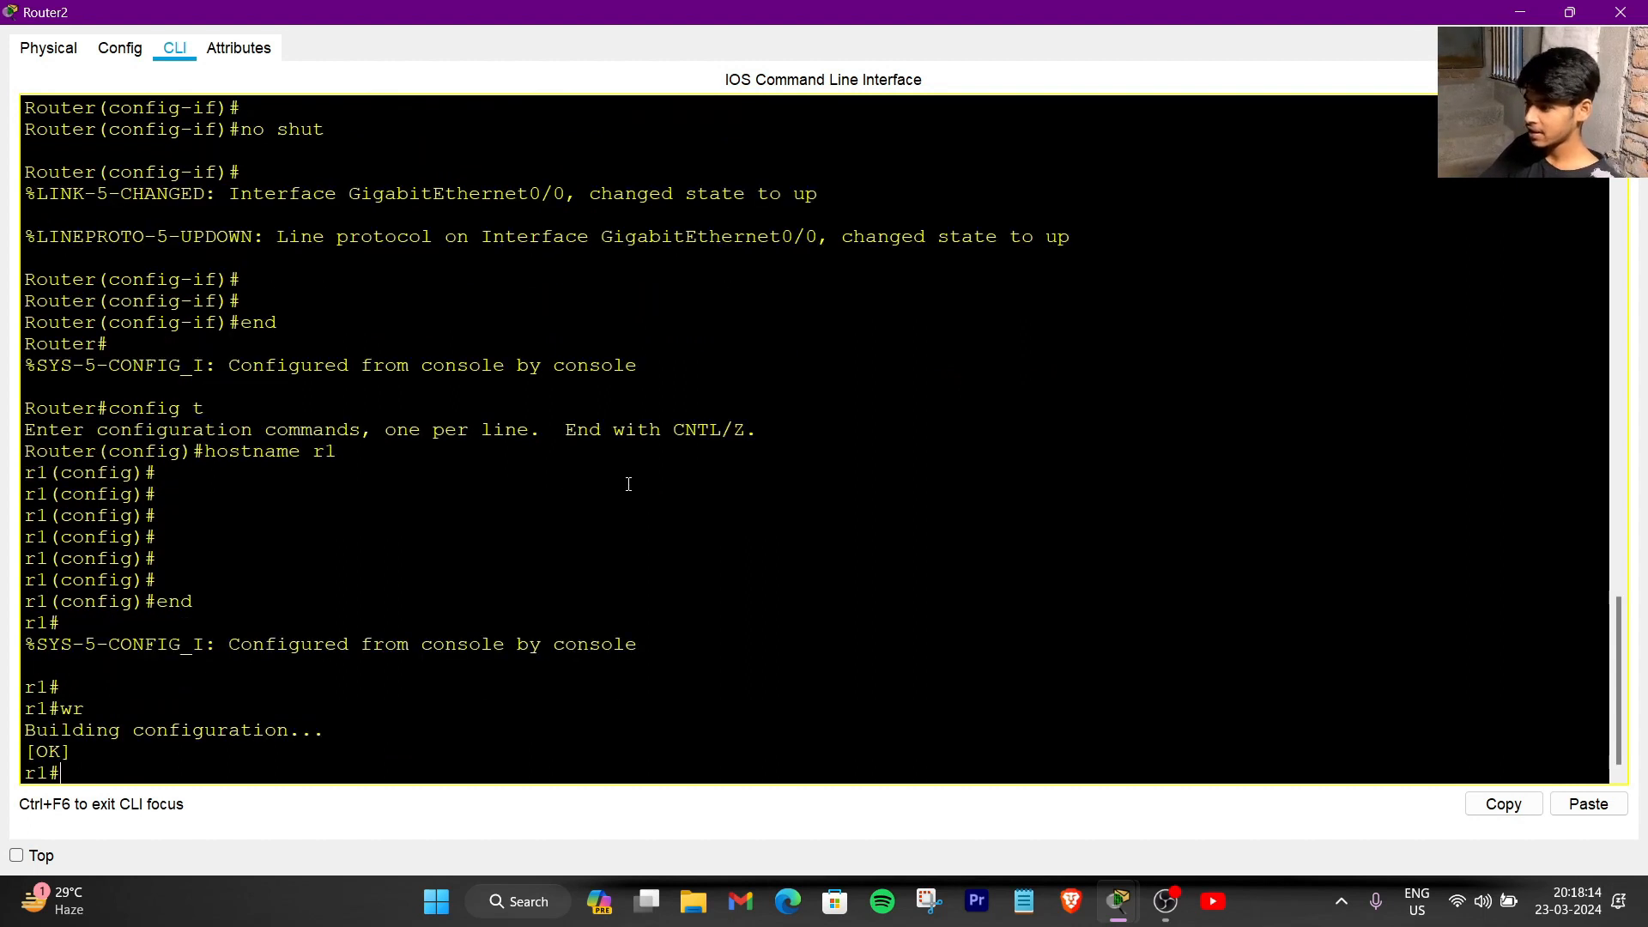
{"action": "key", "text": "Return"}
{"action": "key", "text": "Return"}
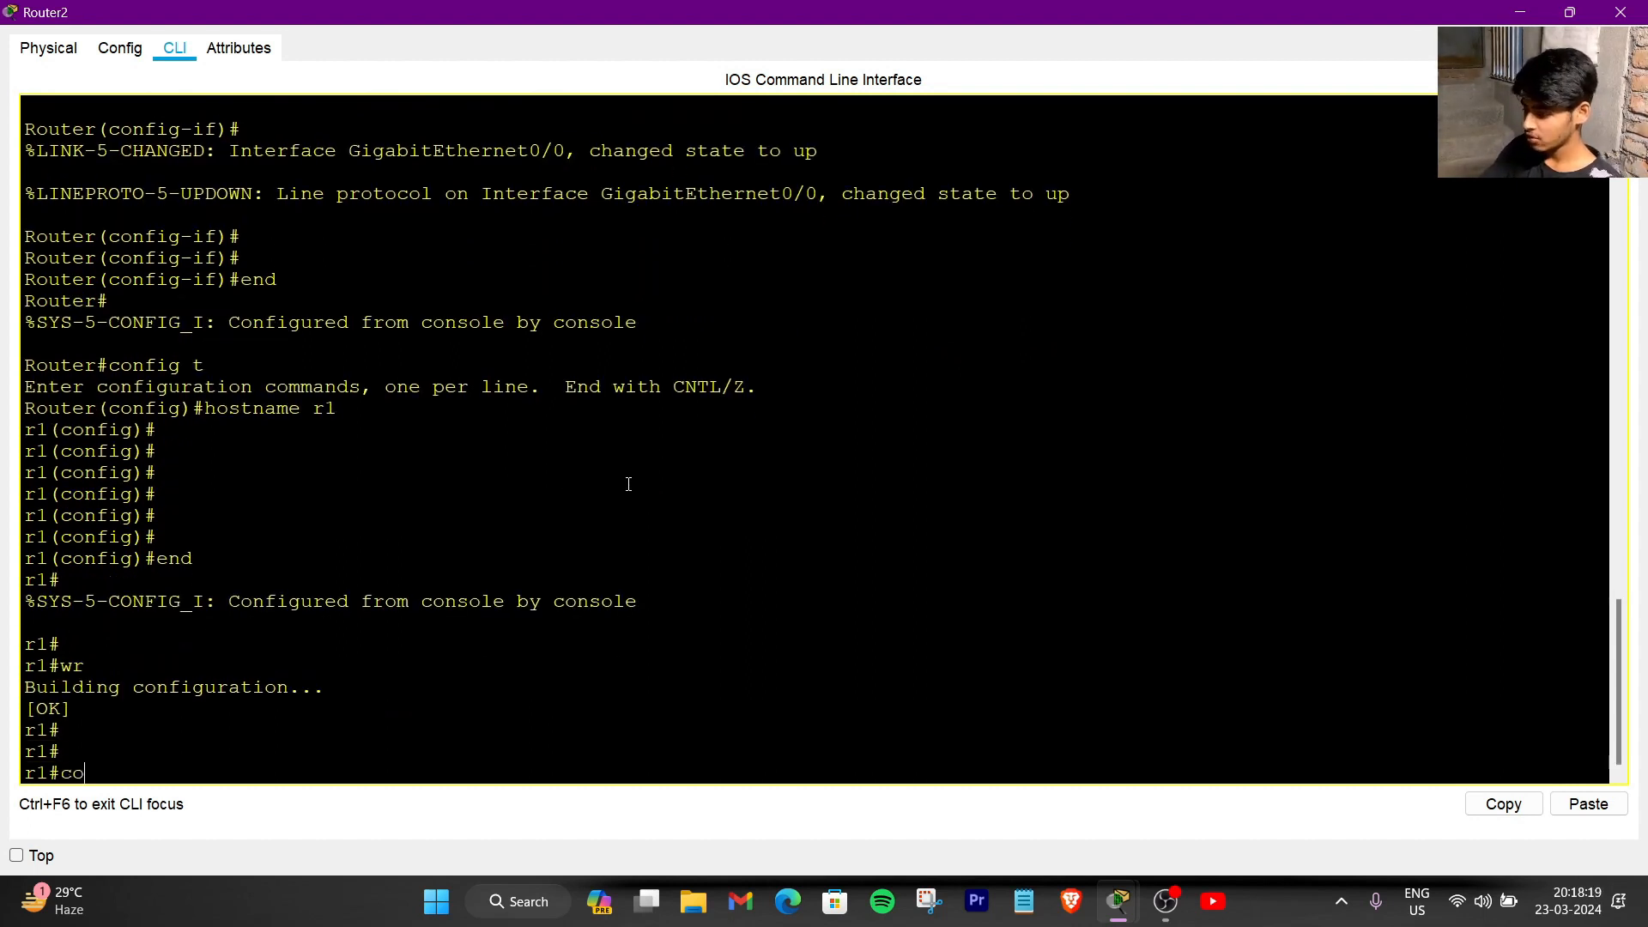
- Start copying the router's startup configuration to a TFTP server with copy startup-config tftp:
{"action": "type", "text": "copy start"}
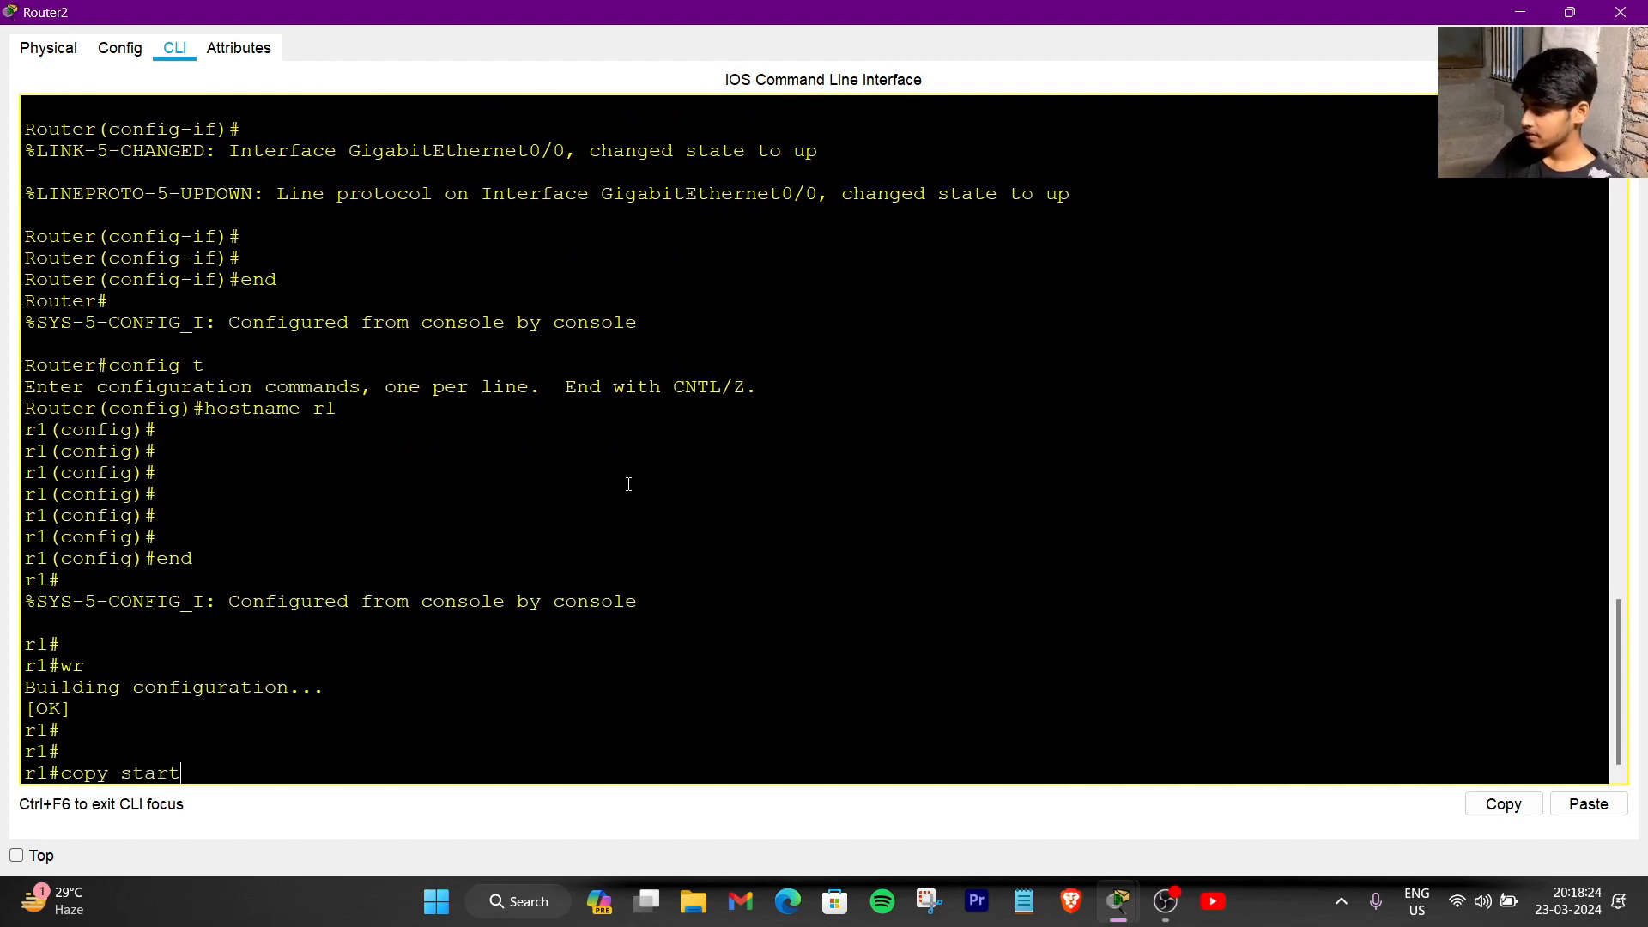
{"action": "type", "text": "up"}
{"action": "key", "text": "Tab"}
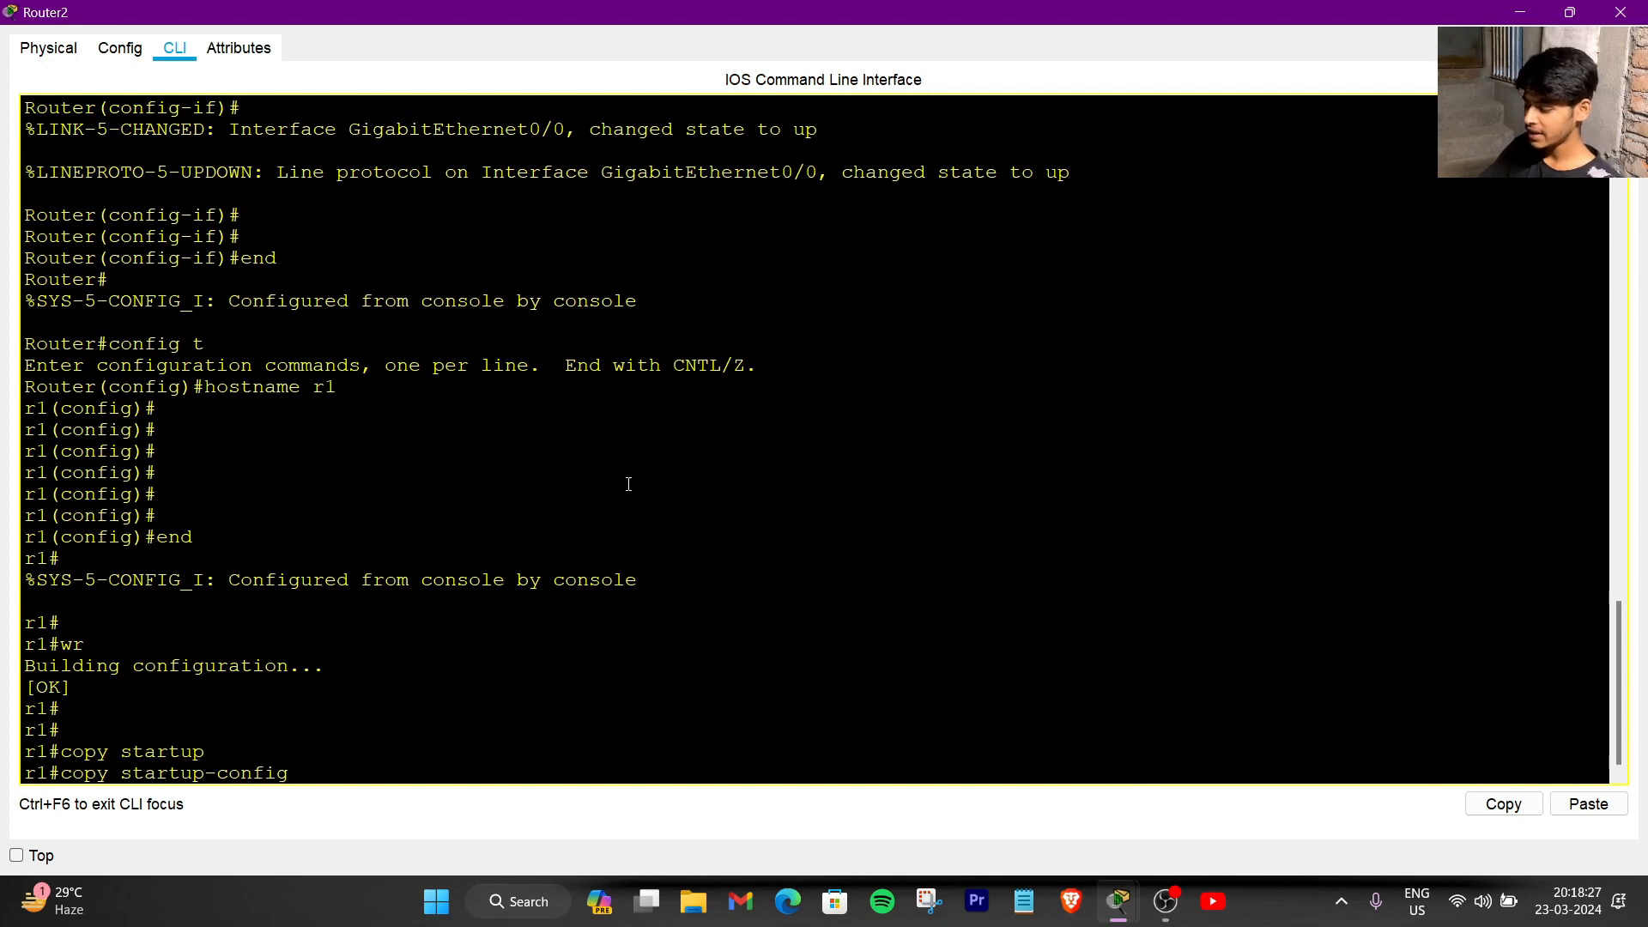
{"action": "type", "text": "tf"}
{"action": "type", "text": "tp"}
{"action": "key", "text": "Tab"}
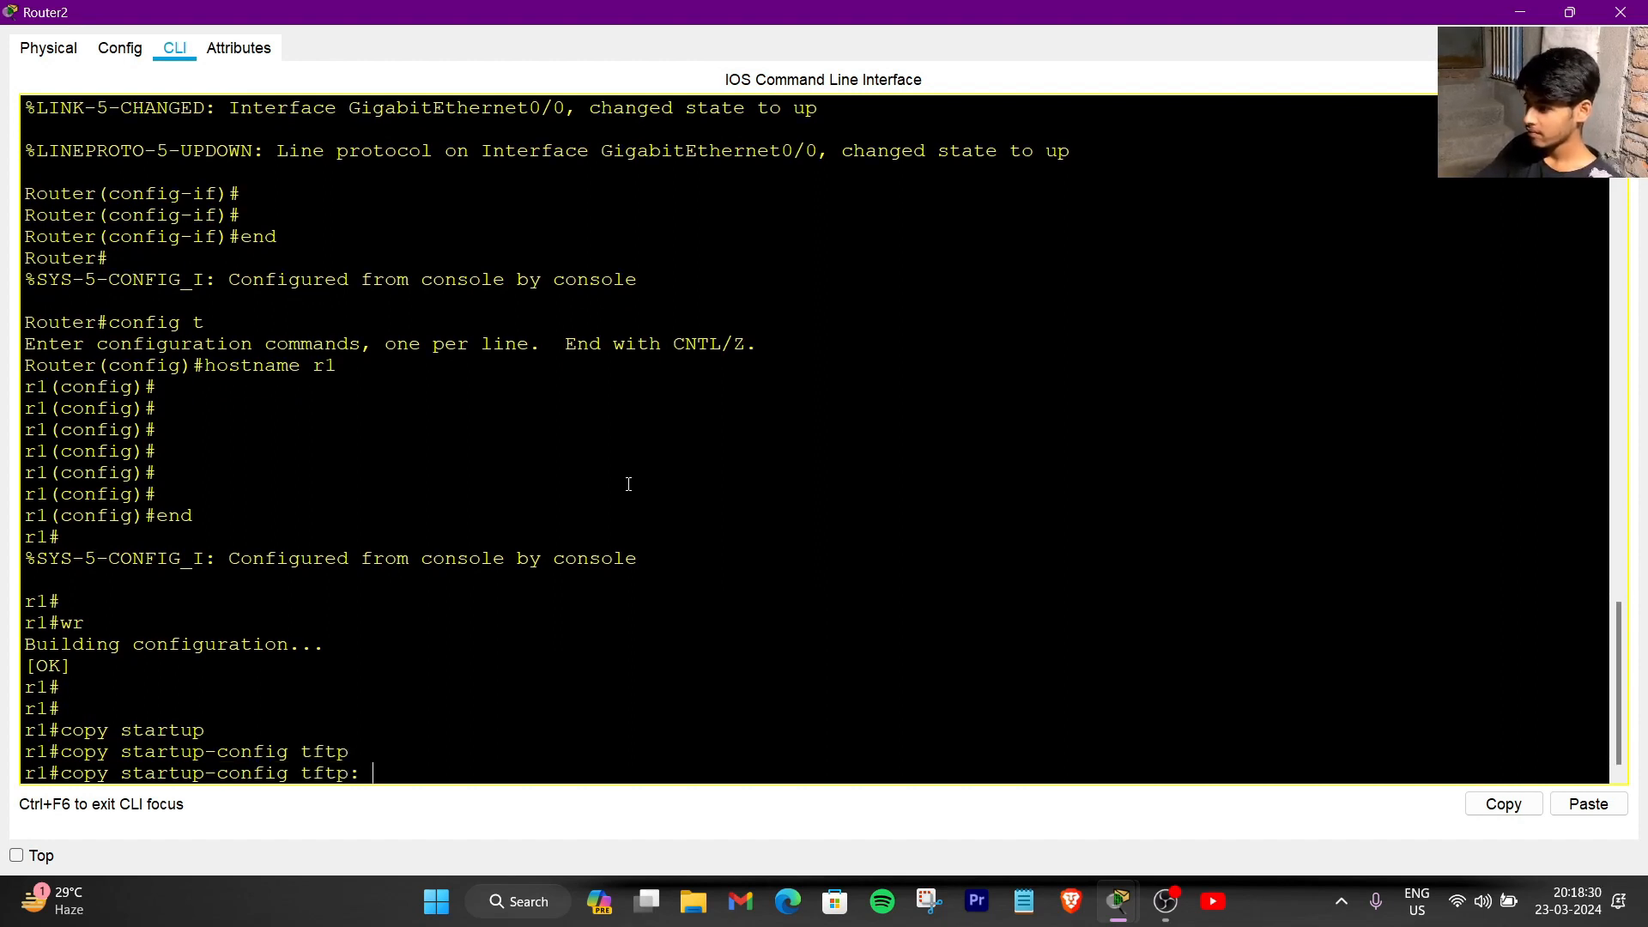
{"action": "key", "text": "Return"}
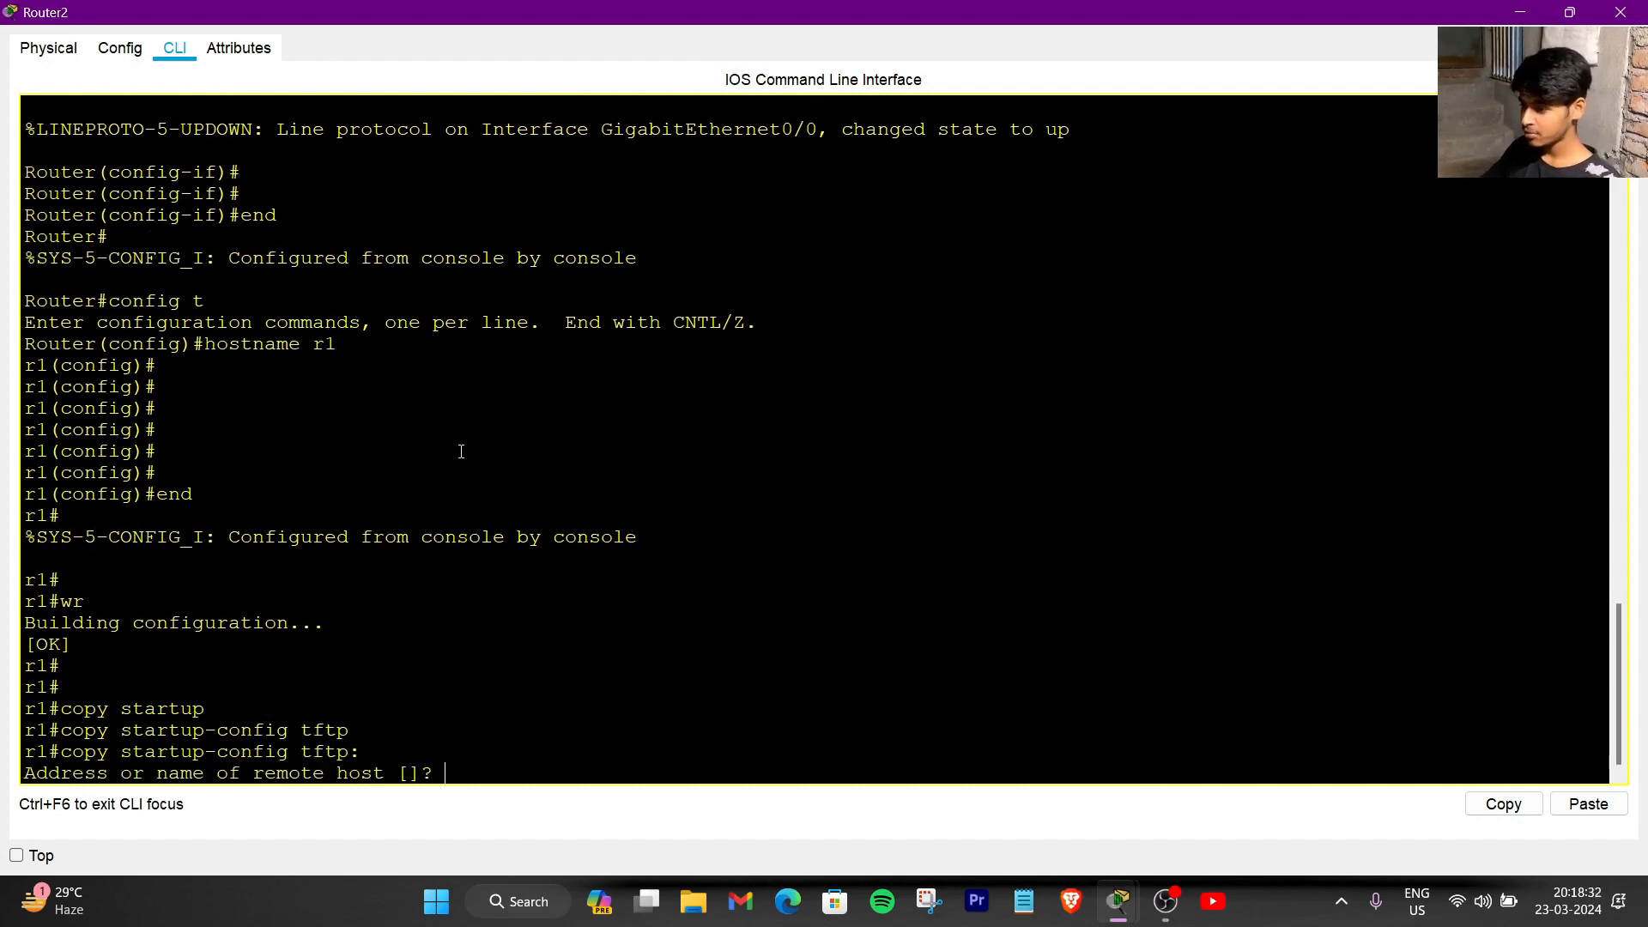
- Enter 192.168.1.2 as the remote host and accept the default destination filename r1-confg
{"action": "left_click_drag", "start_coordinate": [60, 752], "coordinate": [361, 752]}
{"action": "left_click_drag", "start_coordinate": [378, 754], "coordinate": [423, 768]}
{"action": "left_click", "coordinate": [457, 774]}
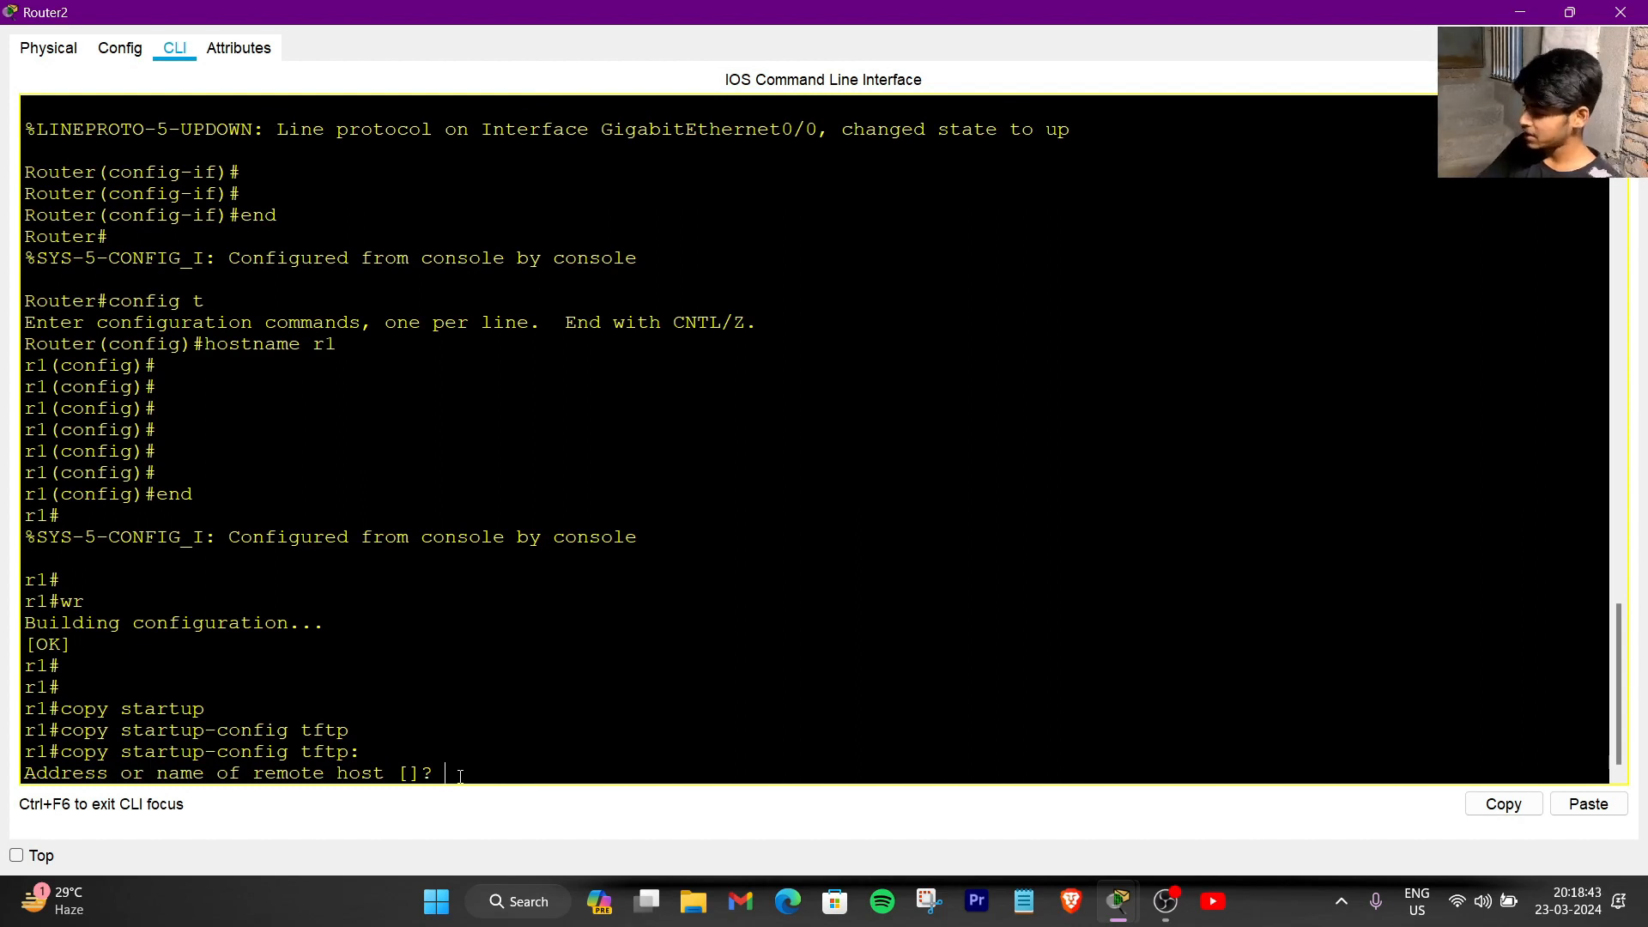
{"action": "type", "text": "192.168"}
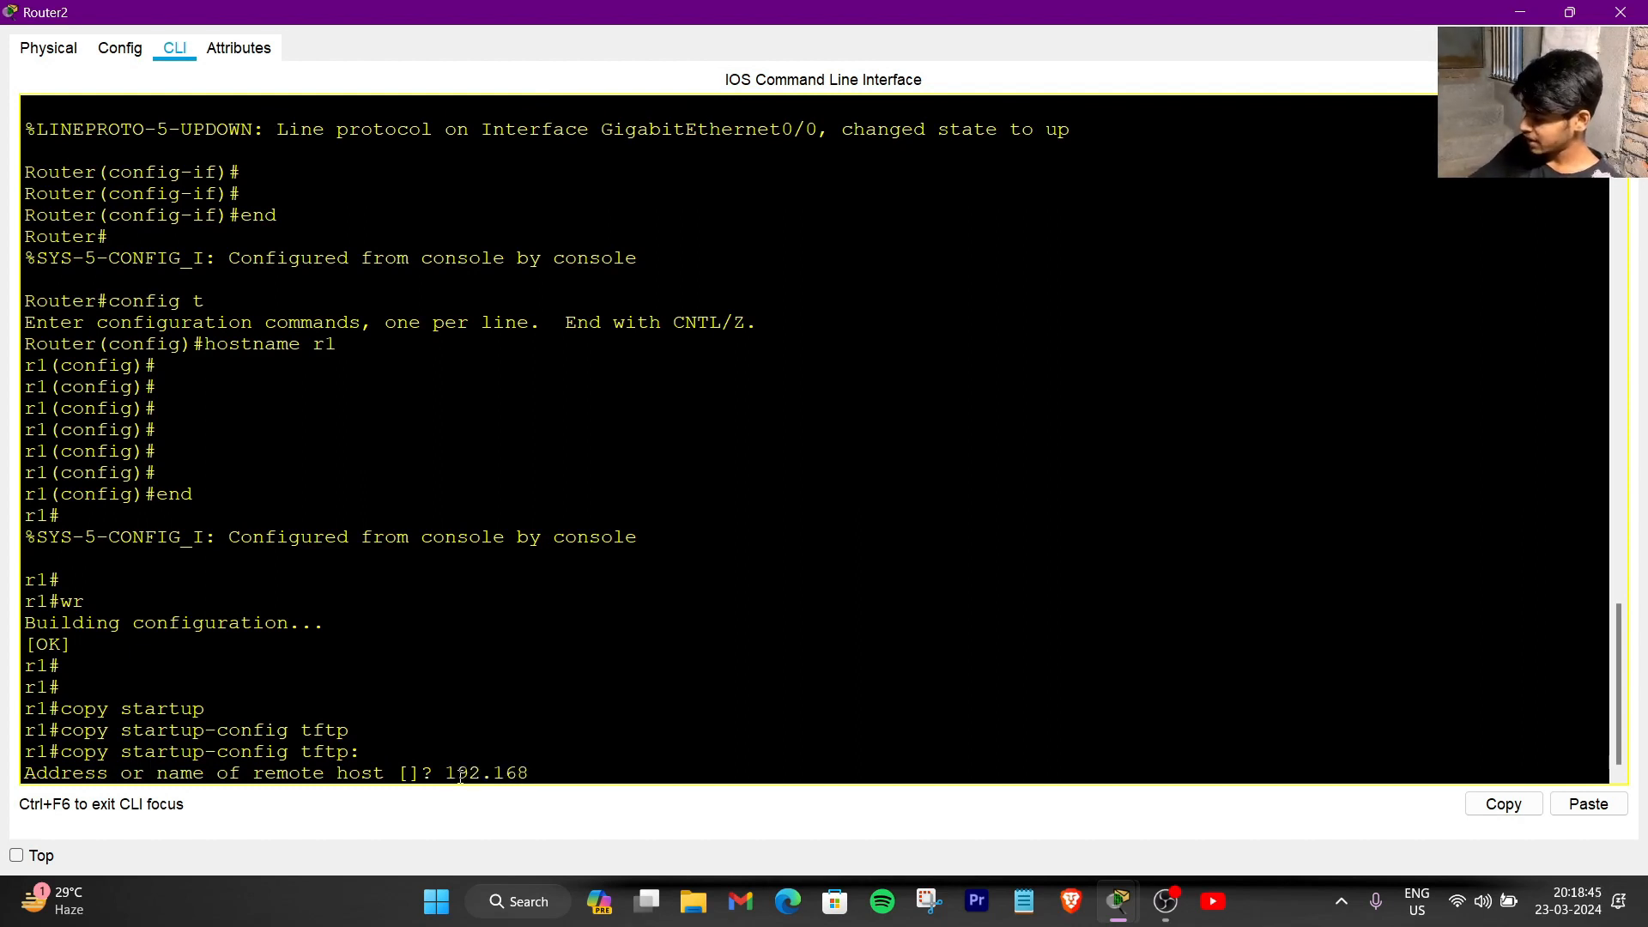
{"action": "type", "text": ".1.2"}
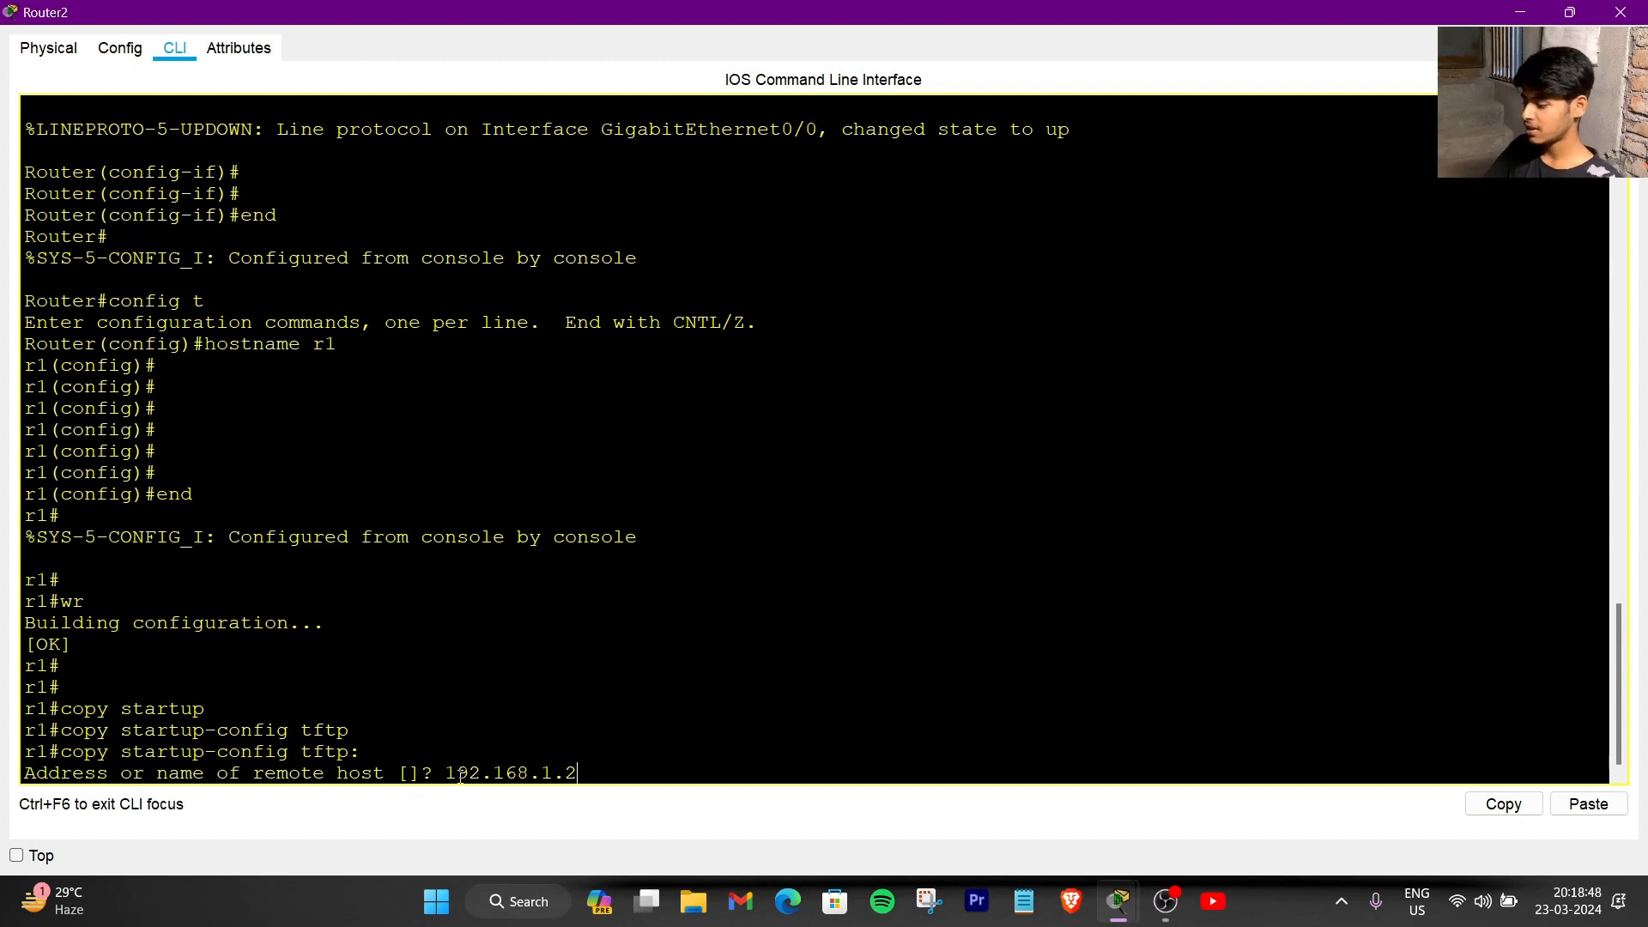
{"action": "key", "text": "Return"}
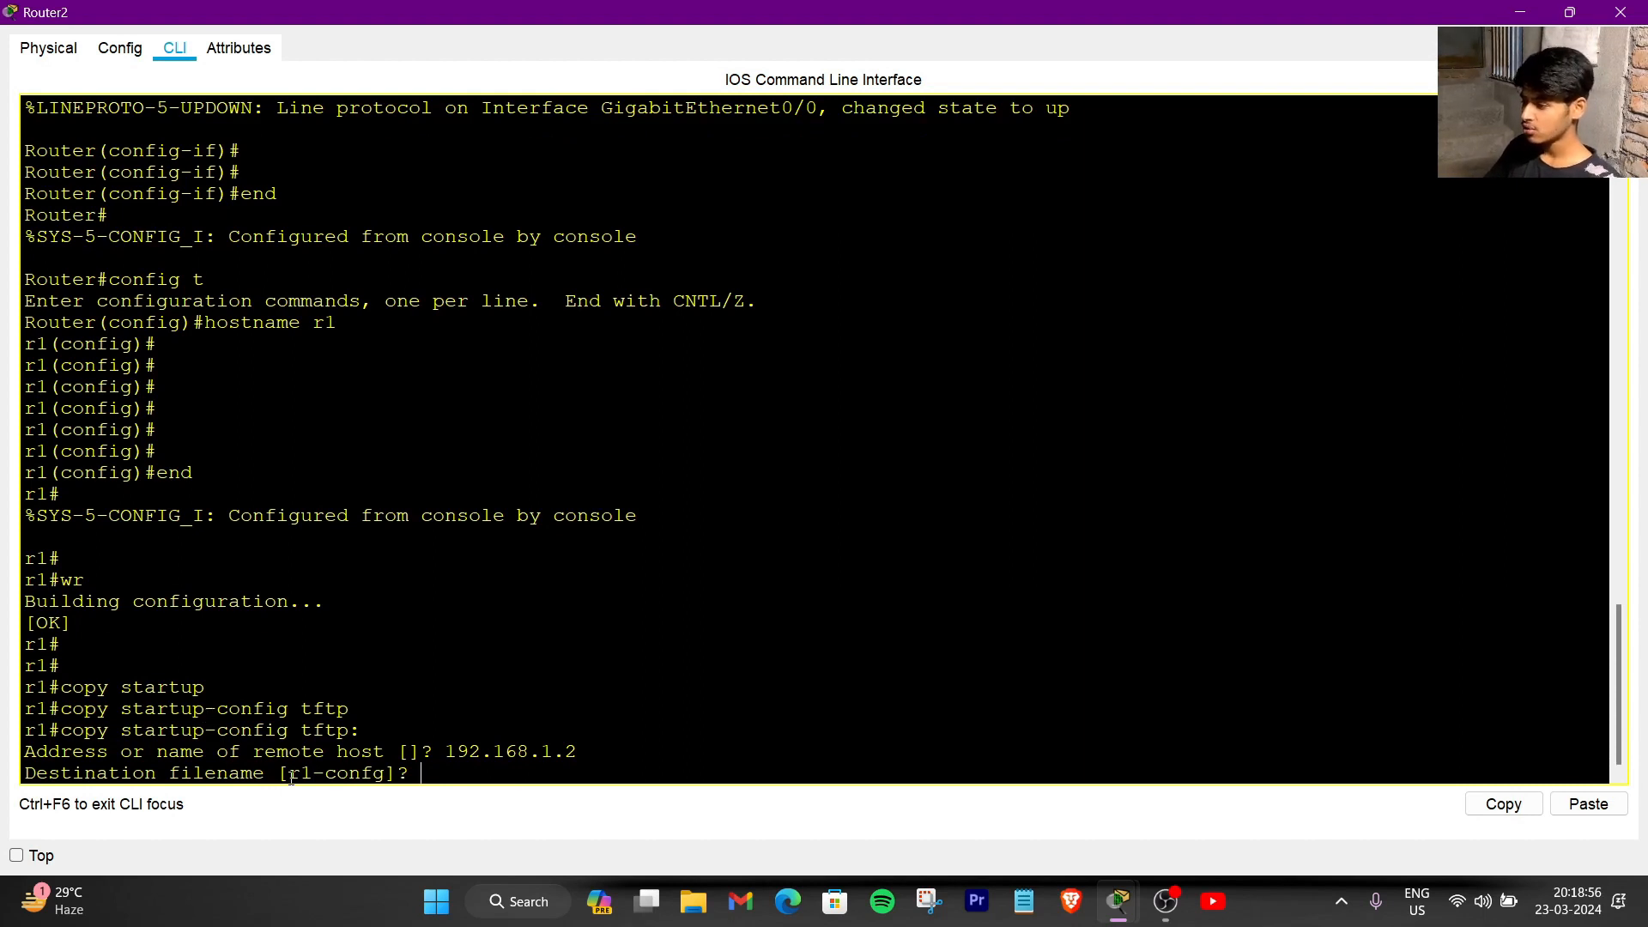
{"action": "left_click_drag", "start_coordinate": [291, 778], "coordinate": [445, 771]}
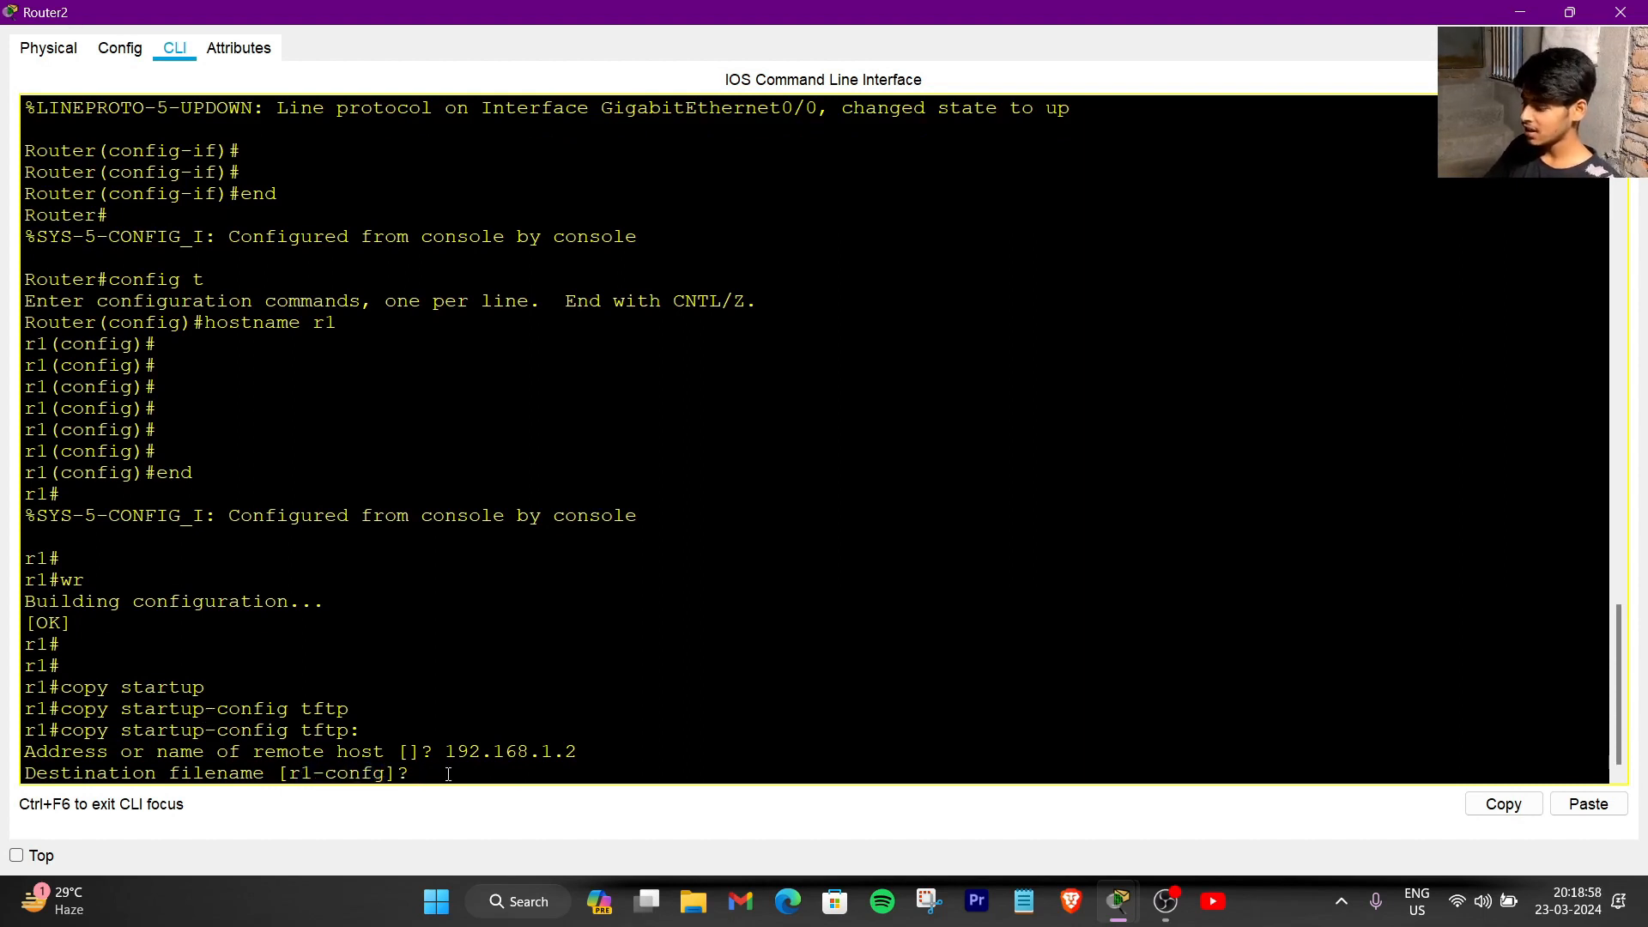
{"action": "key", "text": "Return"}
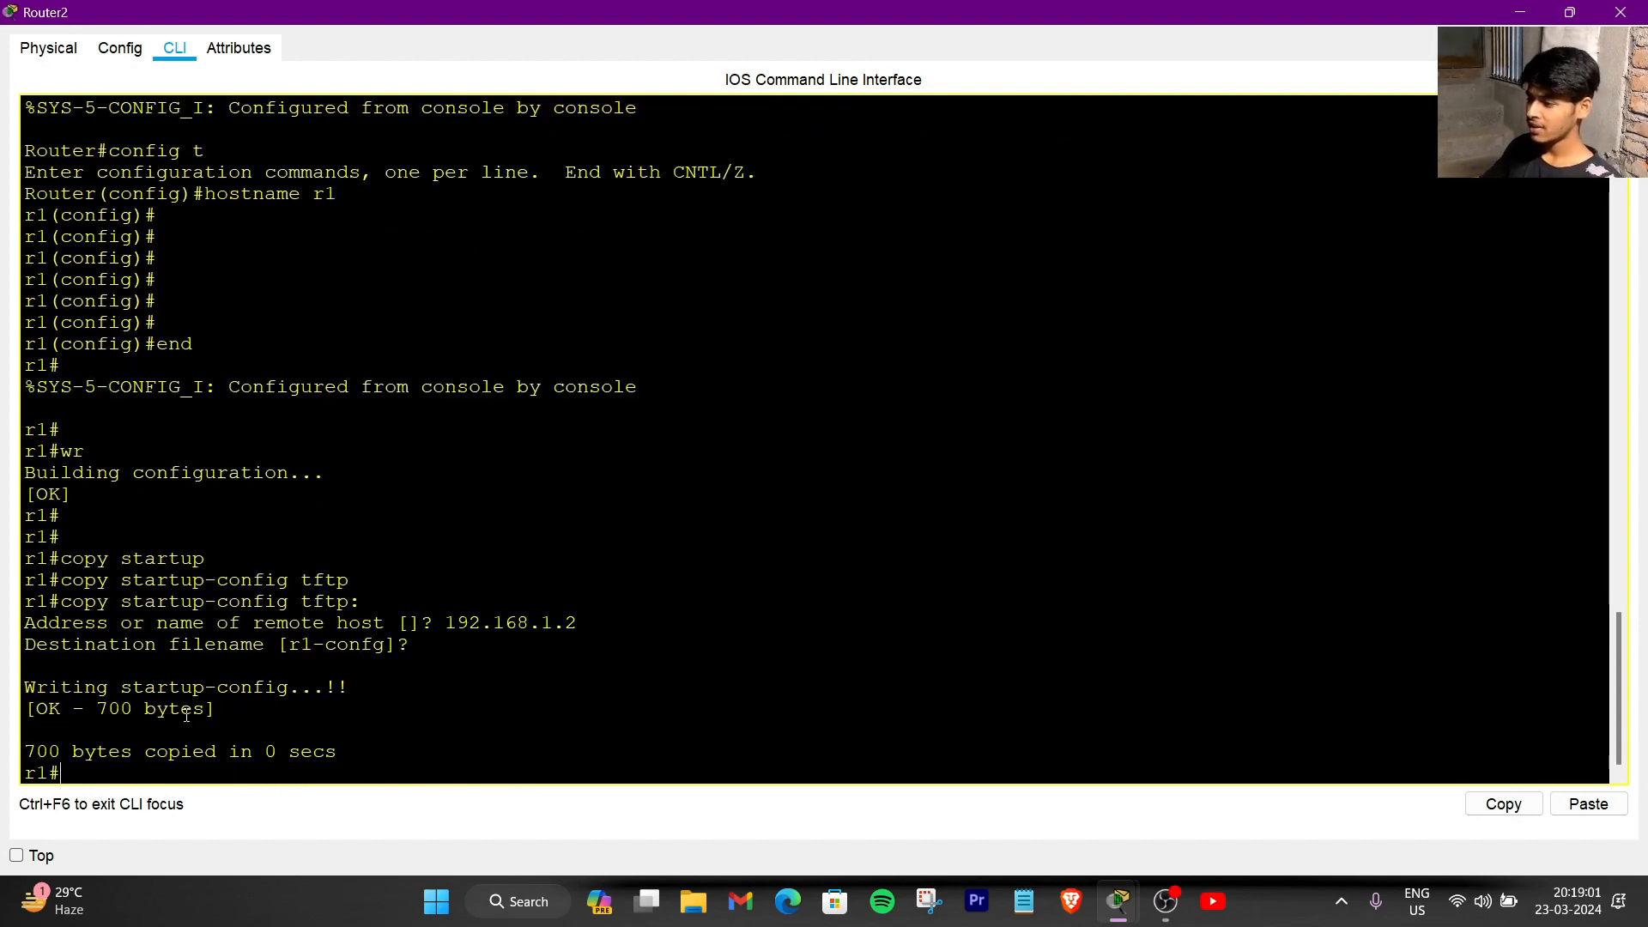
{"action": "left_click_drag", "start_coordinate": [96, 712], "coordinate": [134, 712]}
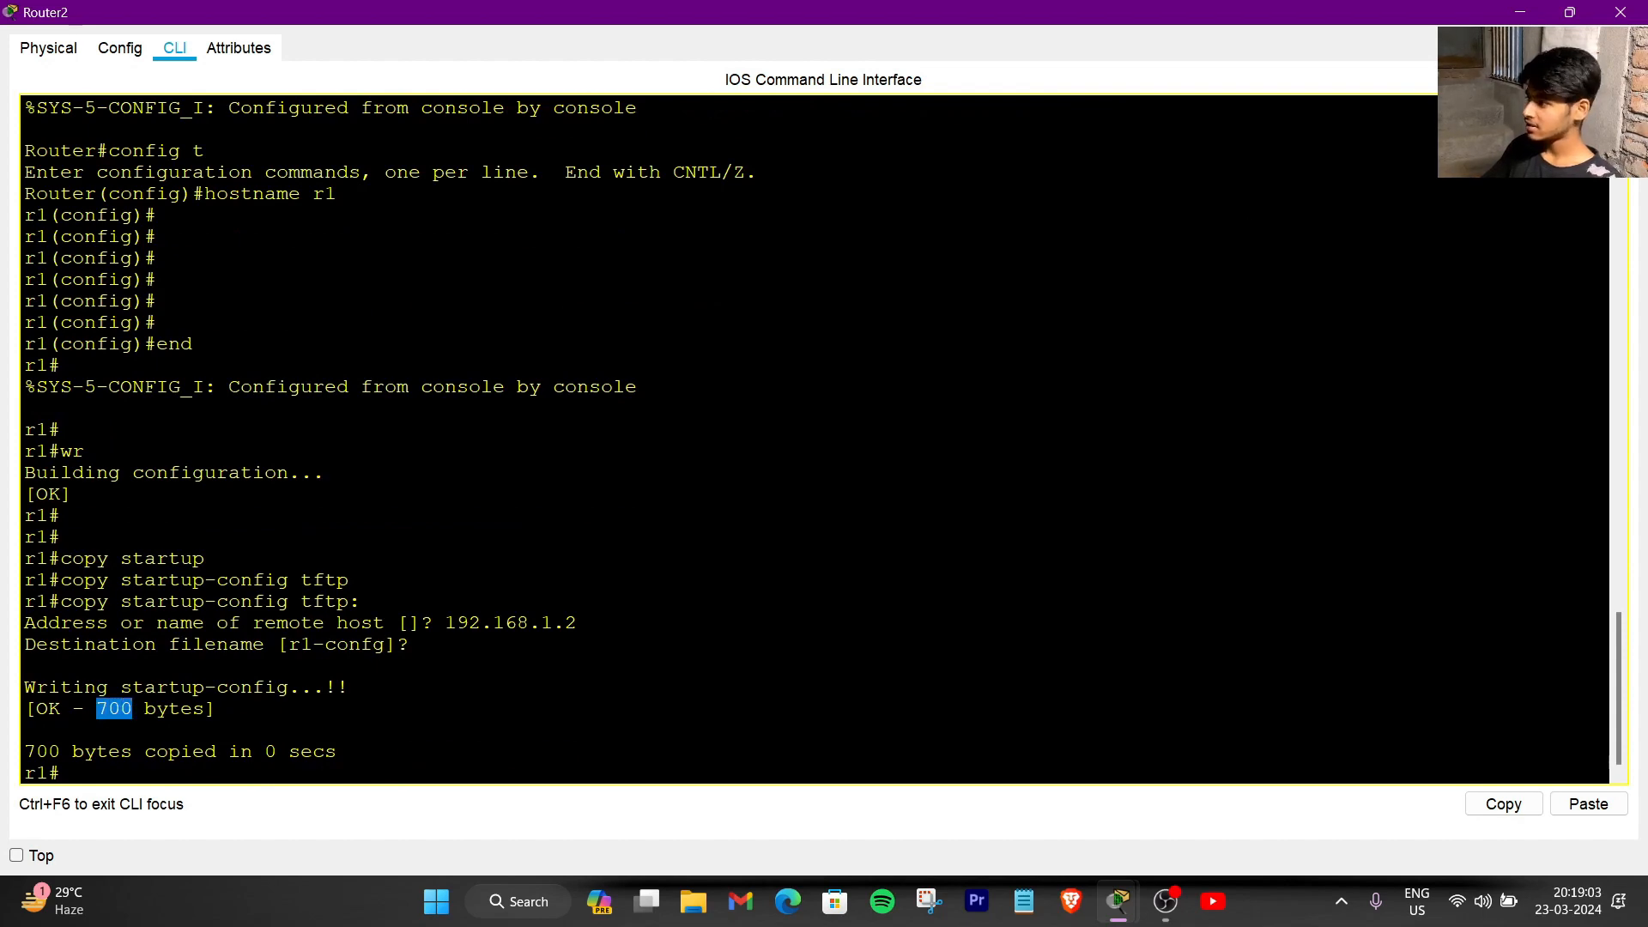
- Look for the r1-confg backup among the files of the server's TFTP service, and close the server window
{"action": "left_click", "coordinate": [1520, 12]}
{"action": "left_click", "coordinate": [399, 378]}
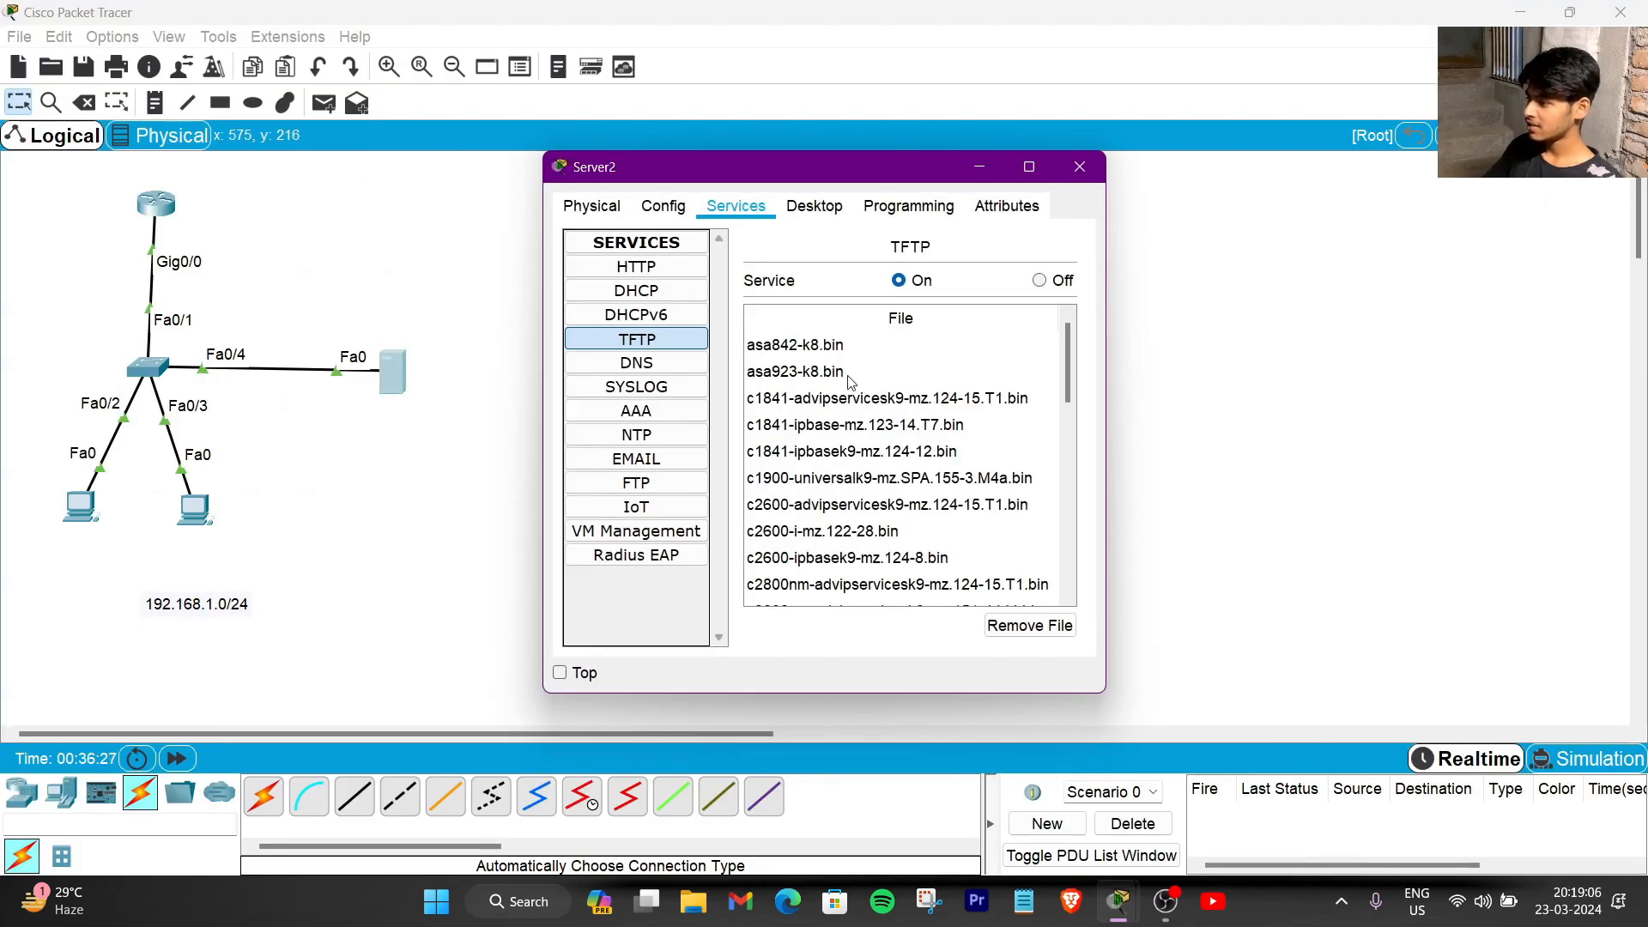
{"action": "scroll", "coordinate": [849, 382], "scroll_direction": "down", "scroll_amount": 8}
{"action": "scroll", "coordinate": [849, 382], "scroll_direction": "up", "scroll_amount": 8}
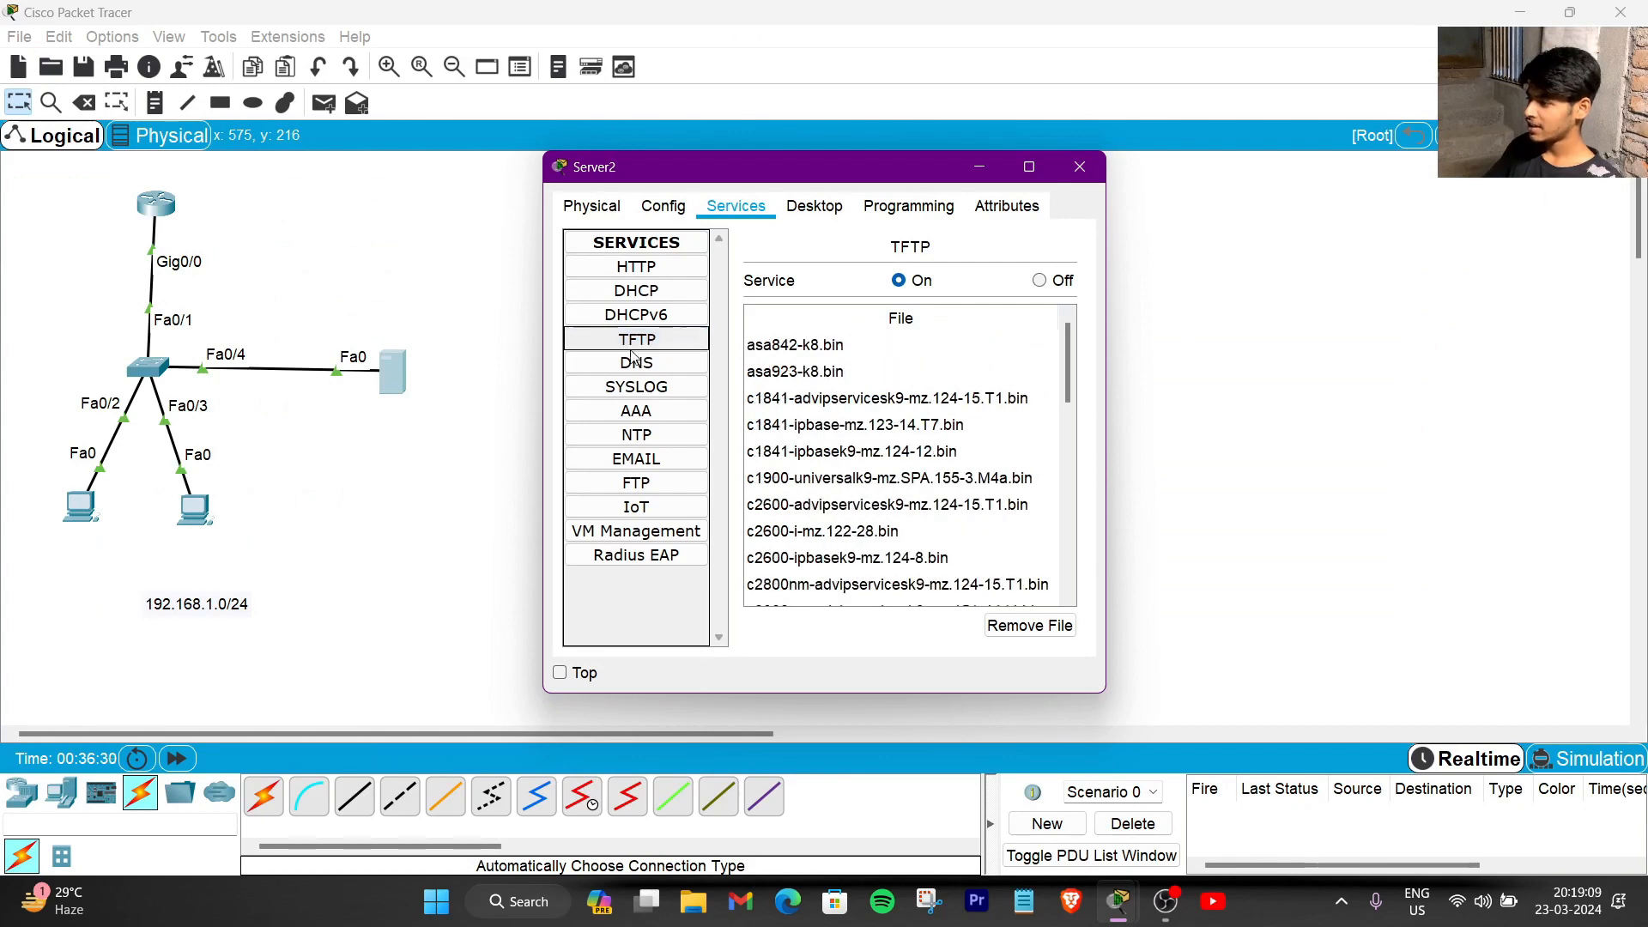
{"action": "left_click", "coordinate": [636, 314]}
{"action": "left_click", "coordinate": [636, 339]}
{"action": "scroll", "coordinate": [823, 402], "scroll_direction": "down", "scroll_amount": 8}
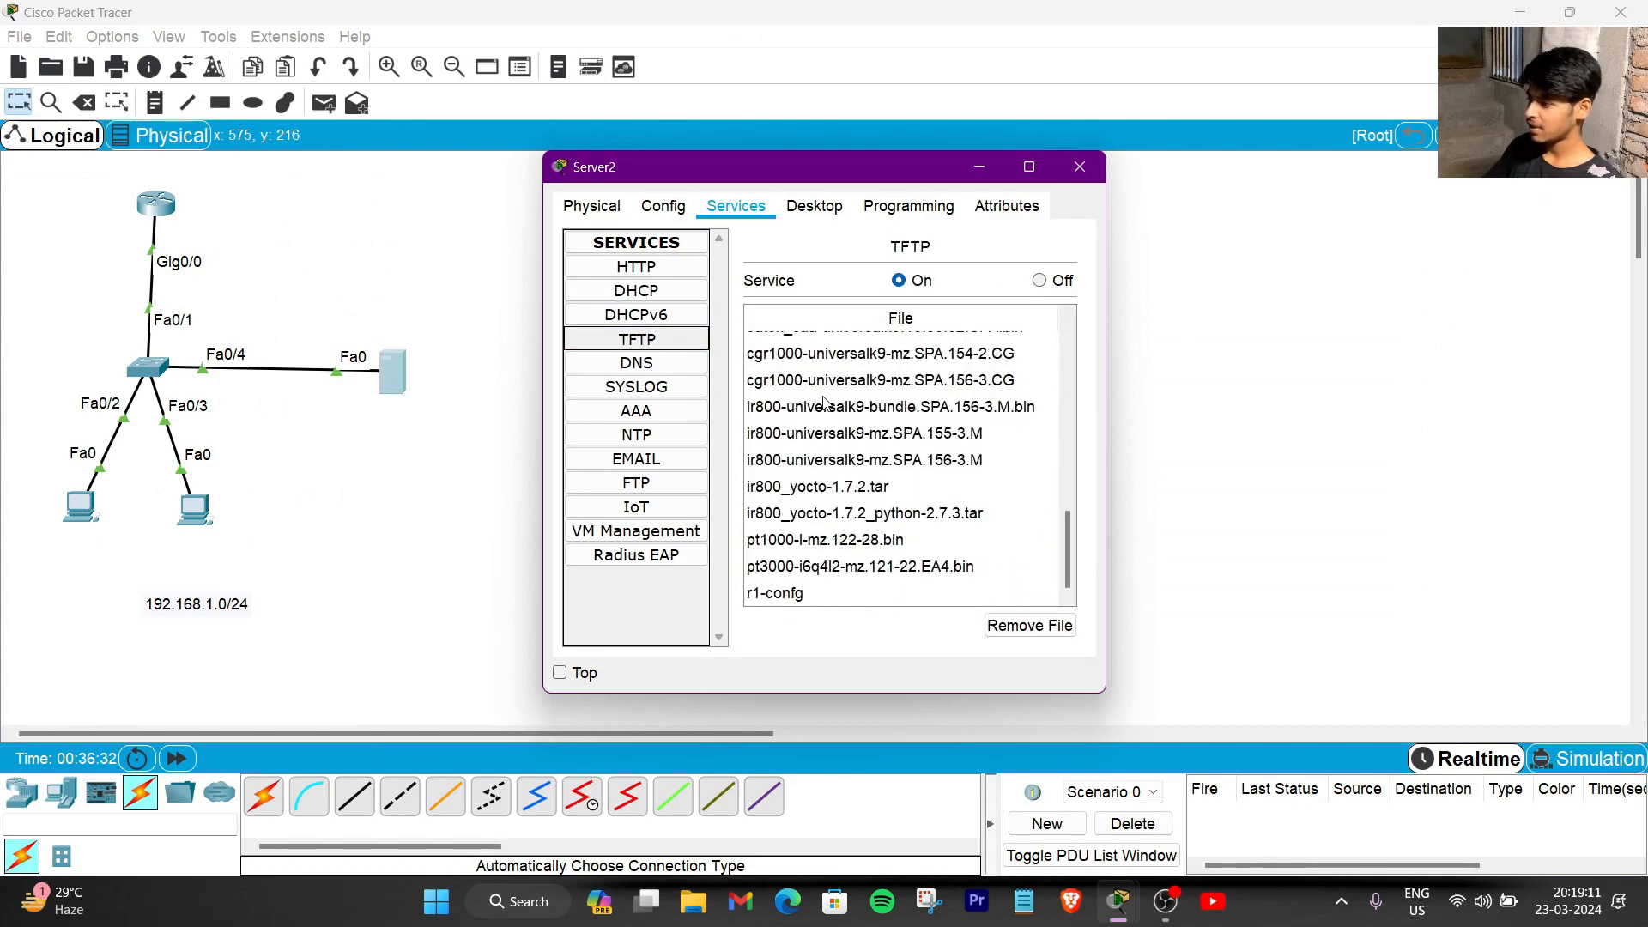
{"action": "left_click", "coordinate": [813, 603]}
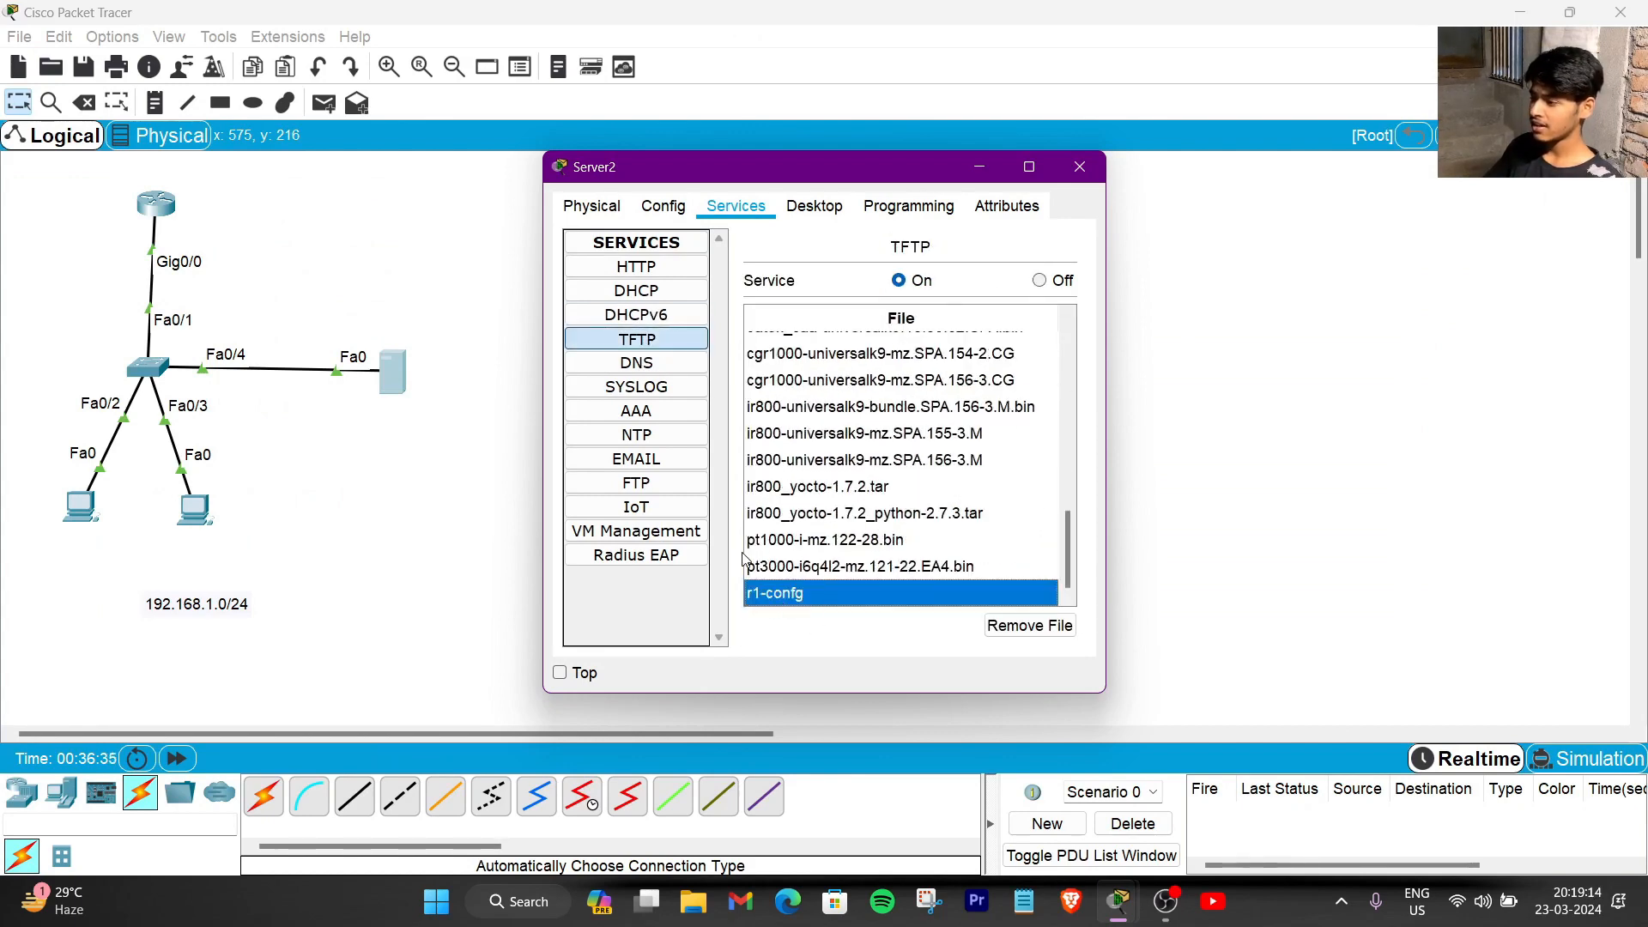
{"action": "left_click", "coordinate": [1079, 166]}
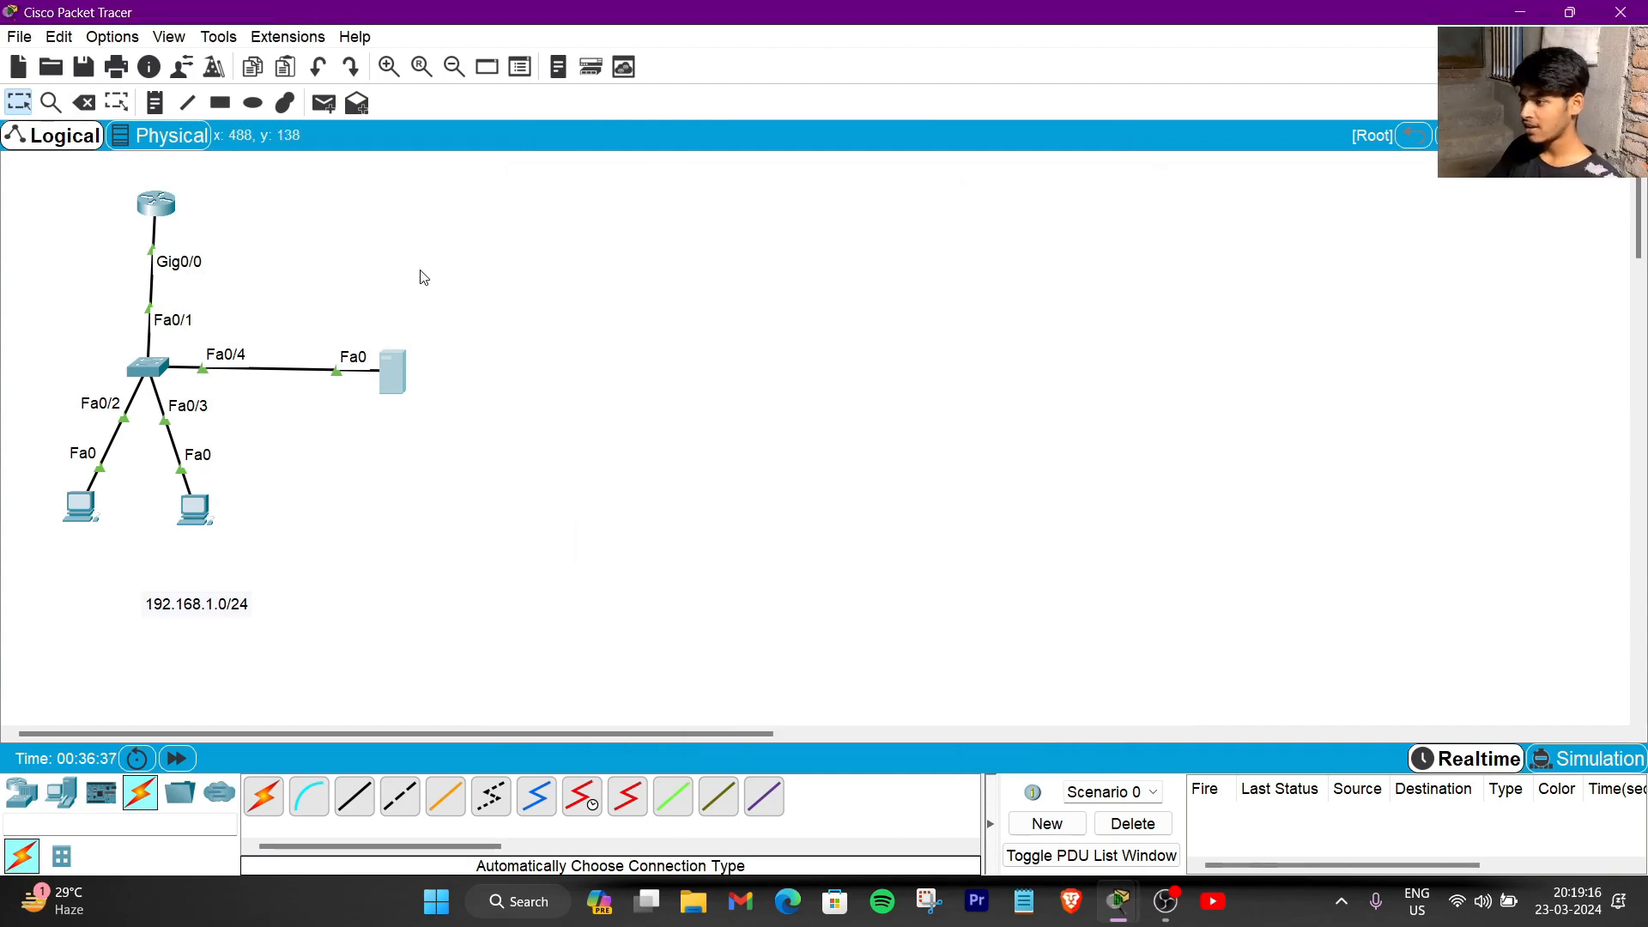
{"action": "mouse_move", "coordinate": [423, 302]}
{"action": "left_mouse_down"}
{"action": "mouse_move", "coordinate": [414, 395]}
{"action": "mouse_move", "coordinate": [372, 496]}
{"action": "left_mouse_up"}
- Reopen the router's command line in a maximized window and list its flash contents with show flash:
{"action": "left_click", "coordinate": [165, 204]}
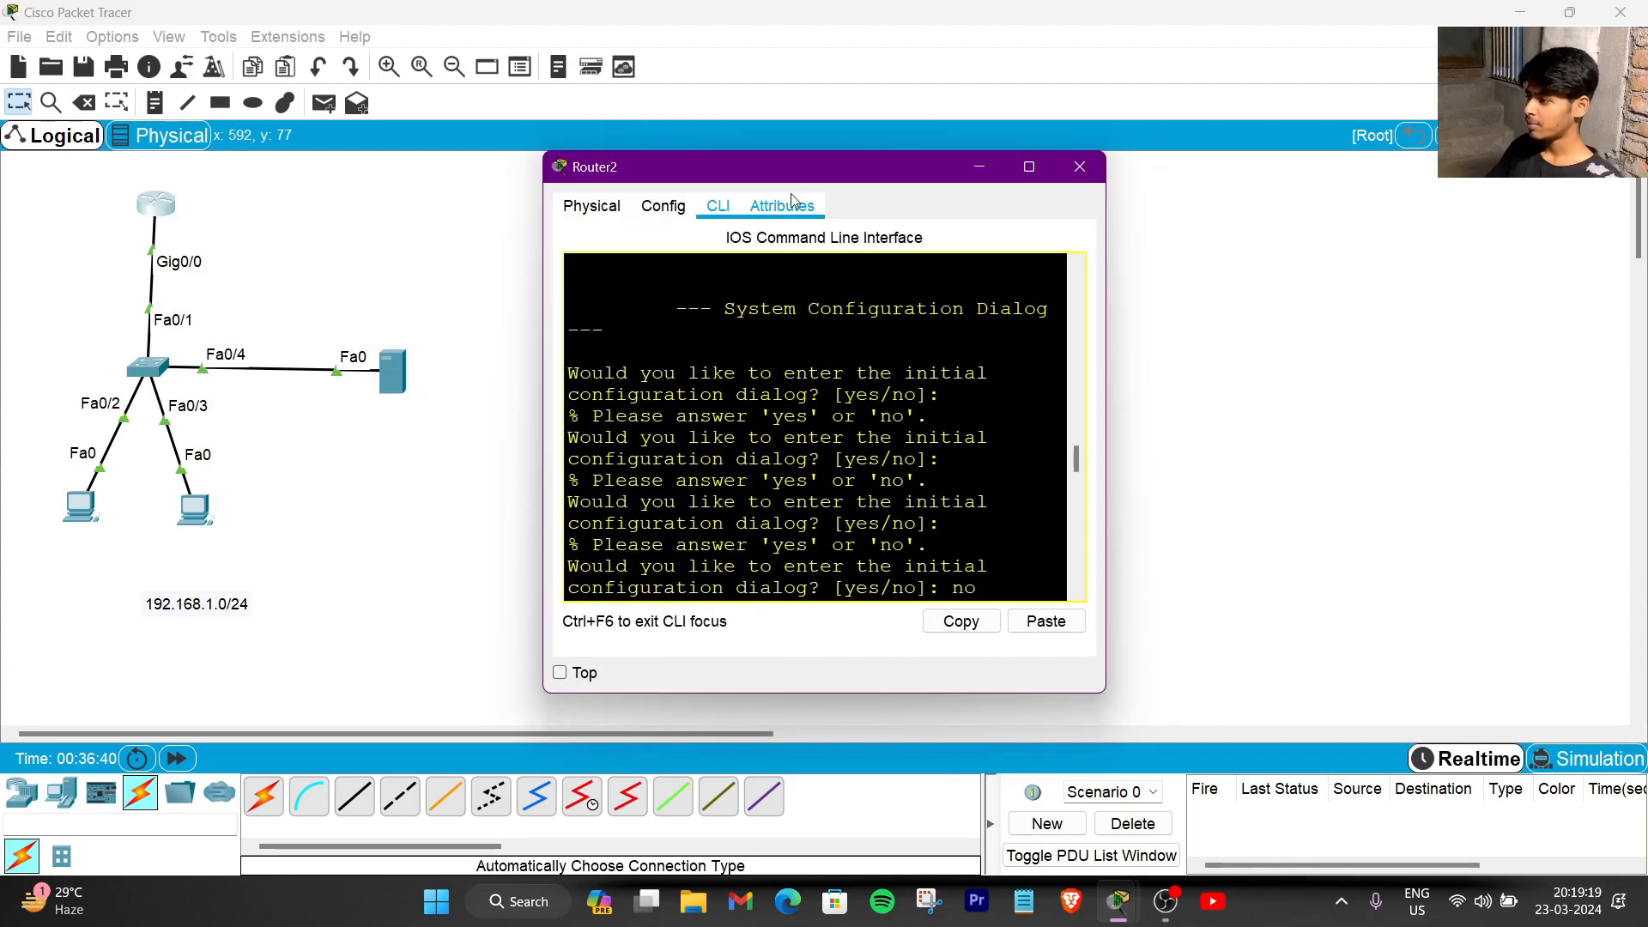
{"action": "left_click", "coordinate": [1029, 167]}
{"action": "key", "text": "Return"}
{"action": "key", "text": "Return"}
{"action": "key", "text": "Return"}
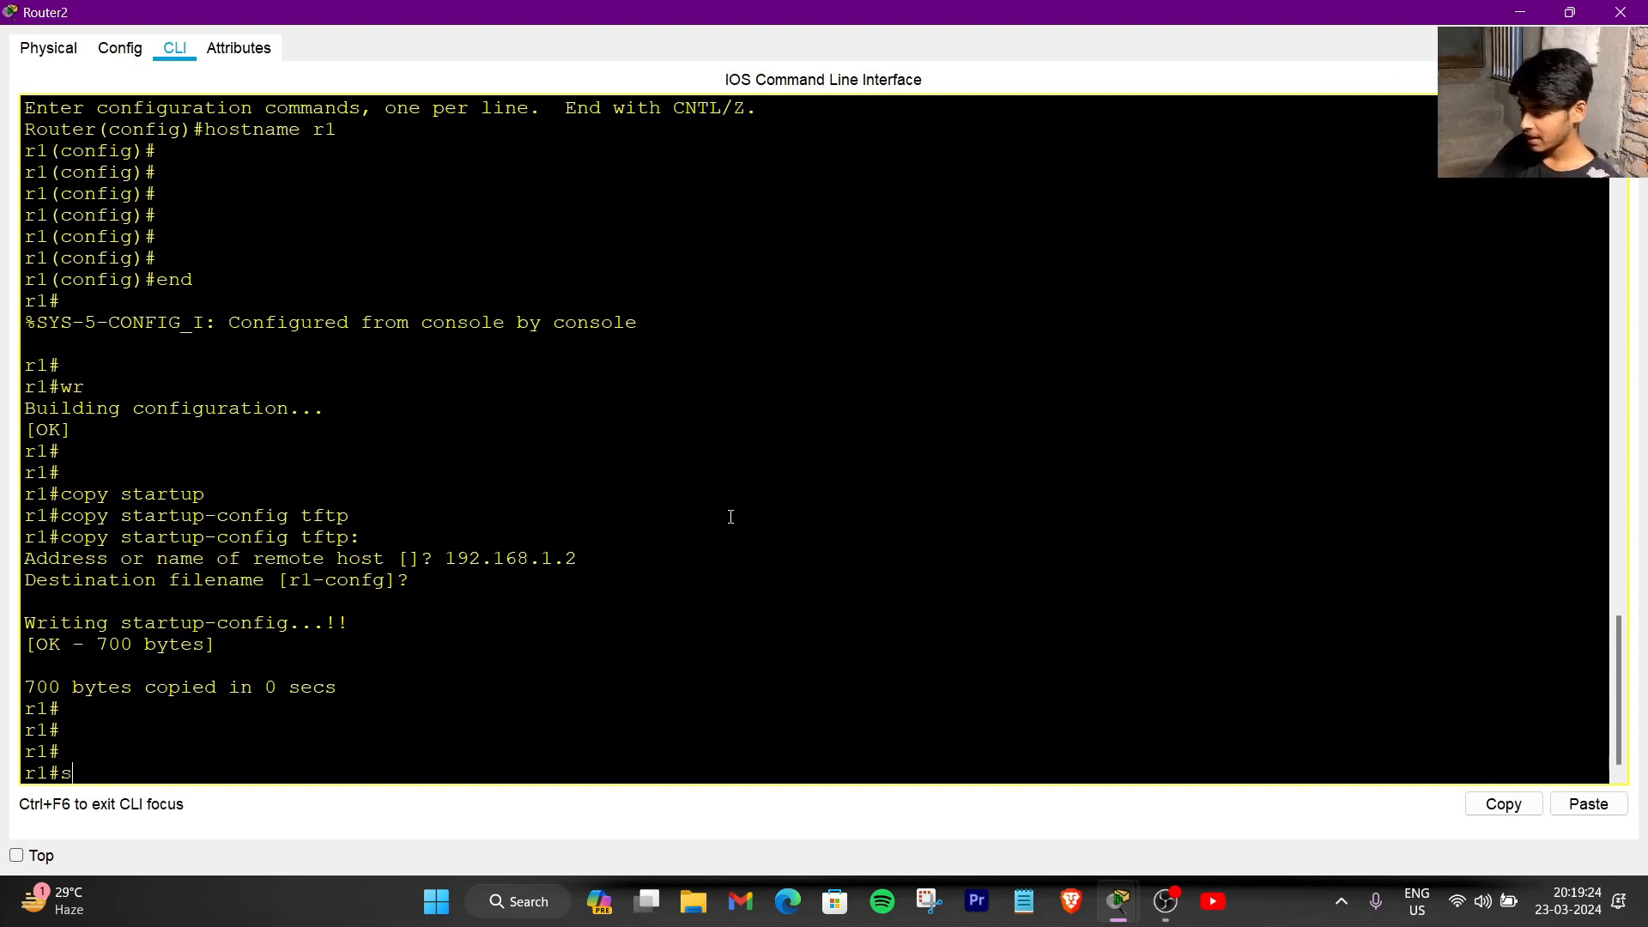
{"action": "type", "text": "show flash"}
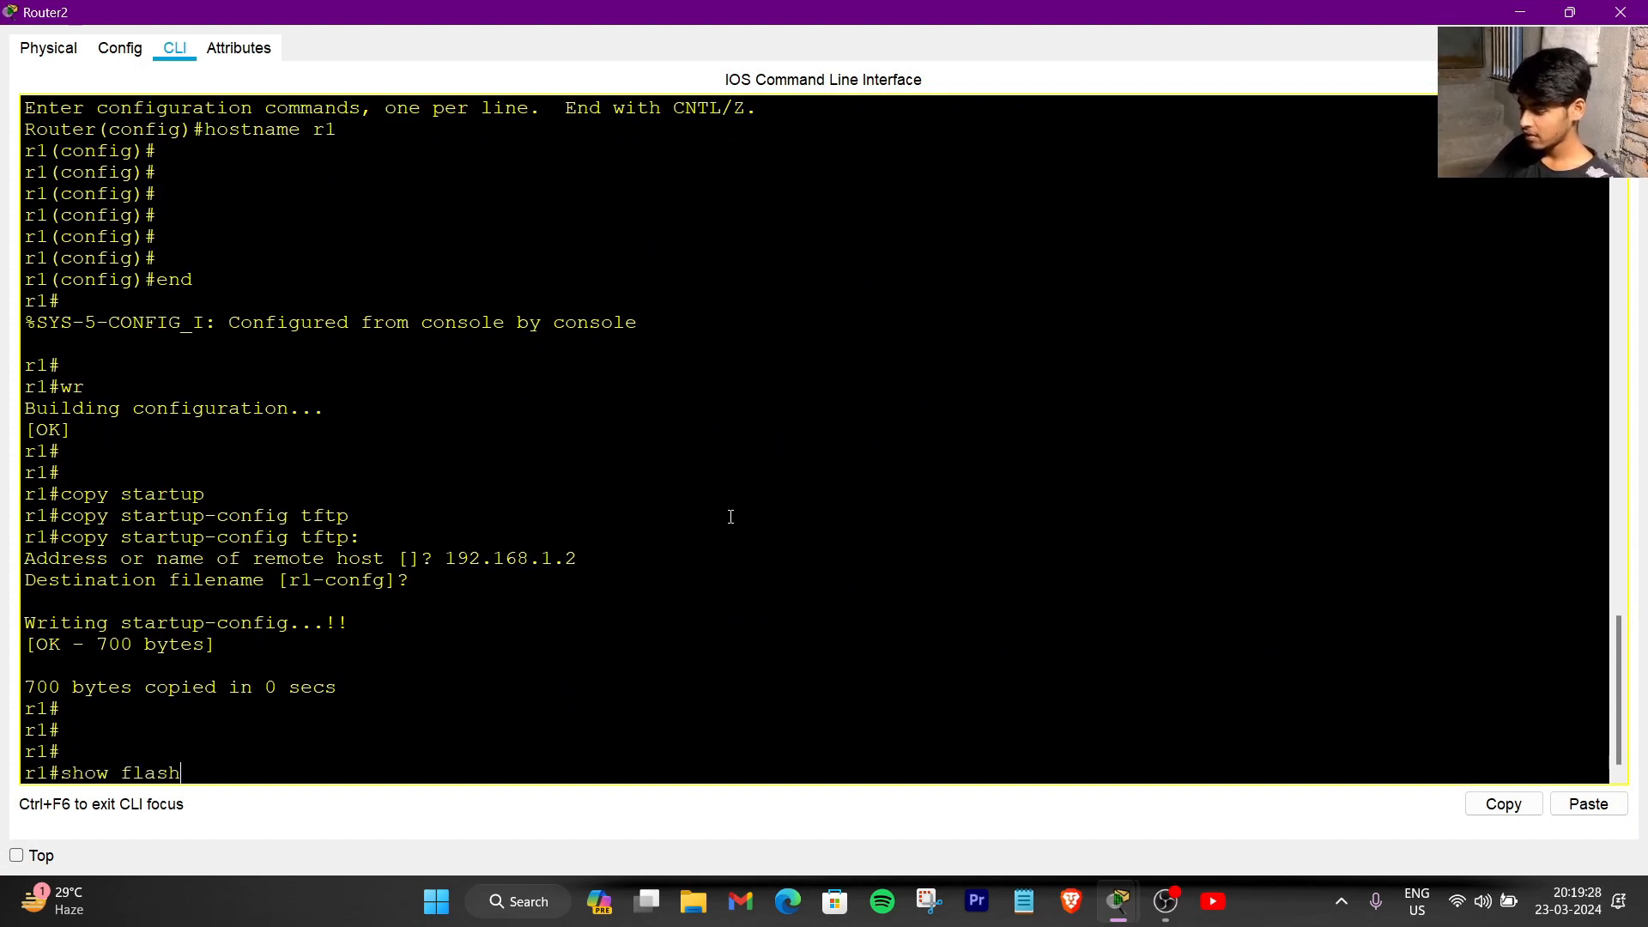
{"action": "key", "text": "Tab"}
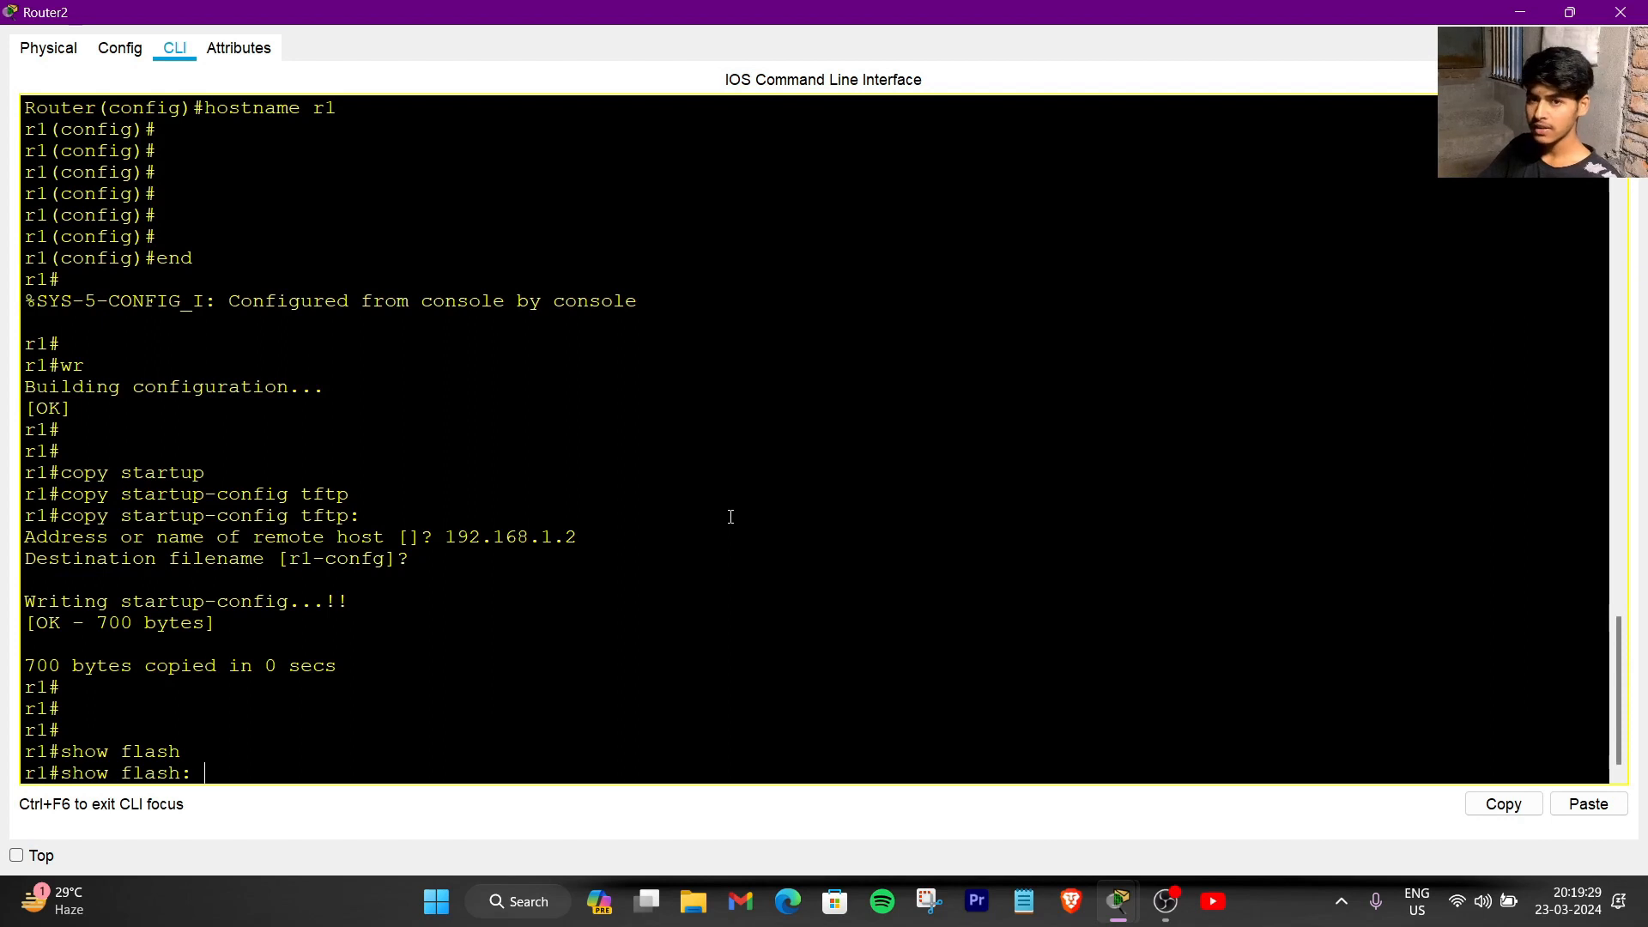
{"action": "key", "text": "Return"}
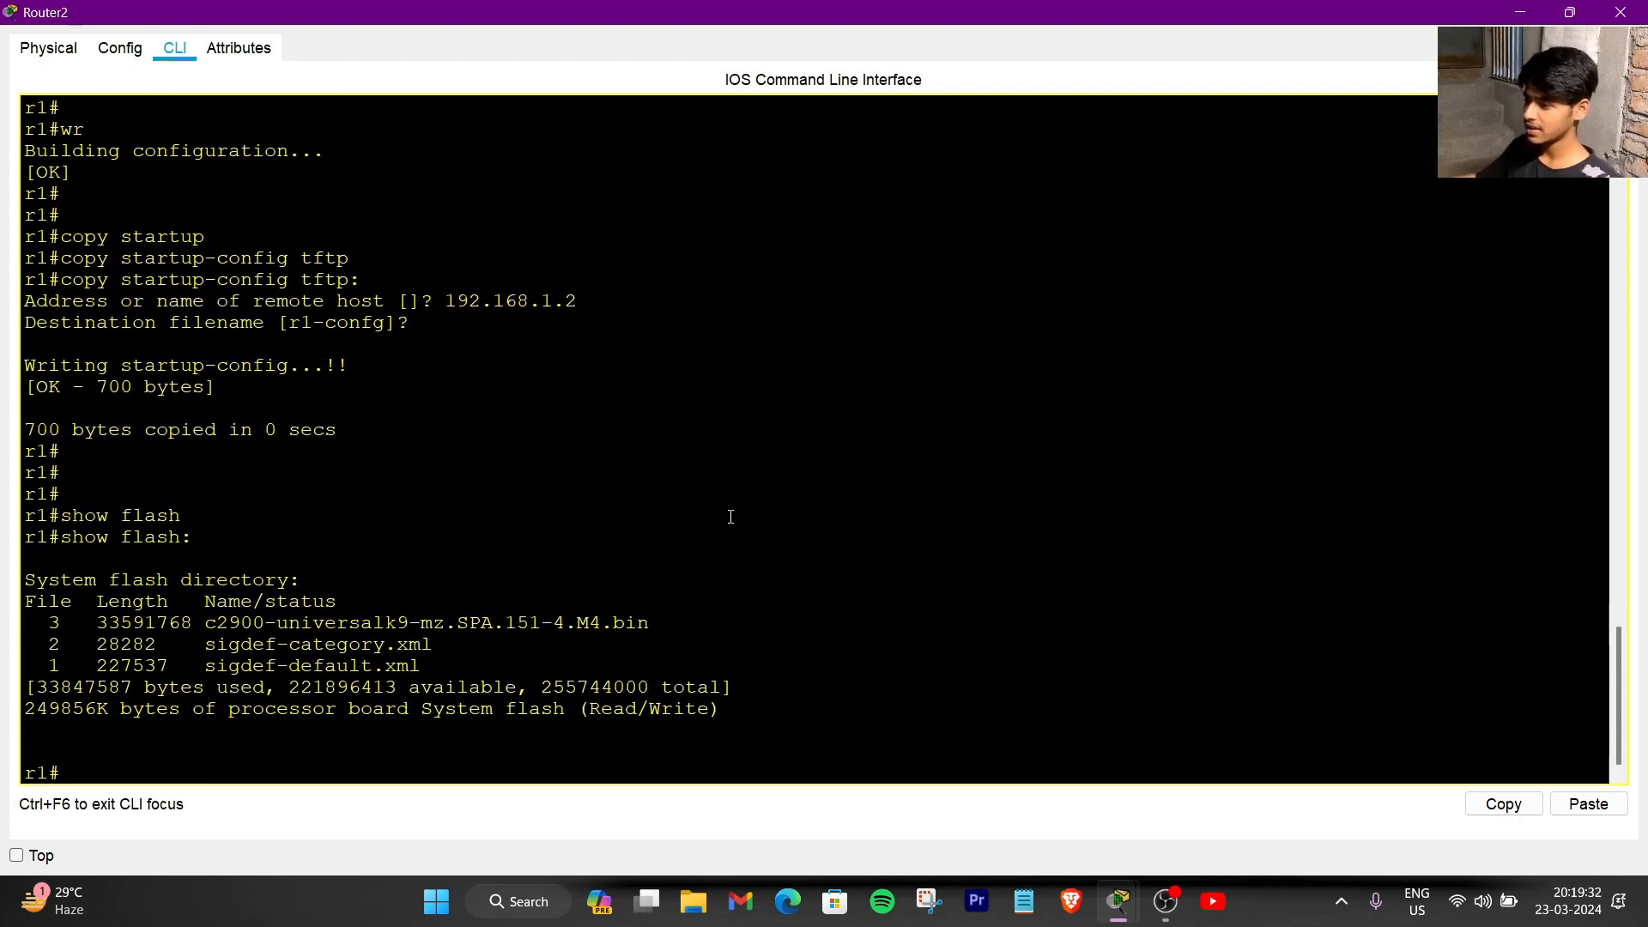
- Copy the image name c2900-universalk9-mz.SPA.151-4.M4.bin from the flash listing and place it as a note beside the router
{"action": "left_click_drag", "start_coordinate": [209, 629], "coordinate": [651, 625]}
{"action": "right_click", "coordinate": [639, 627]}
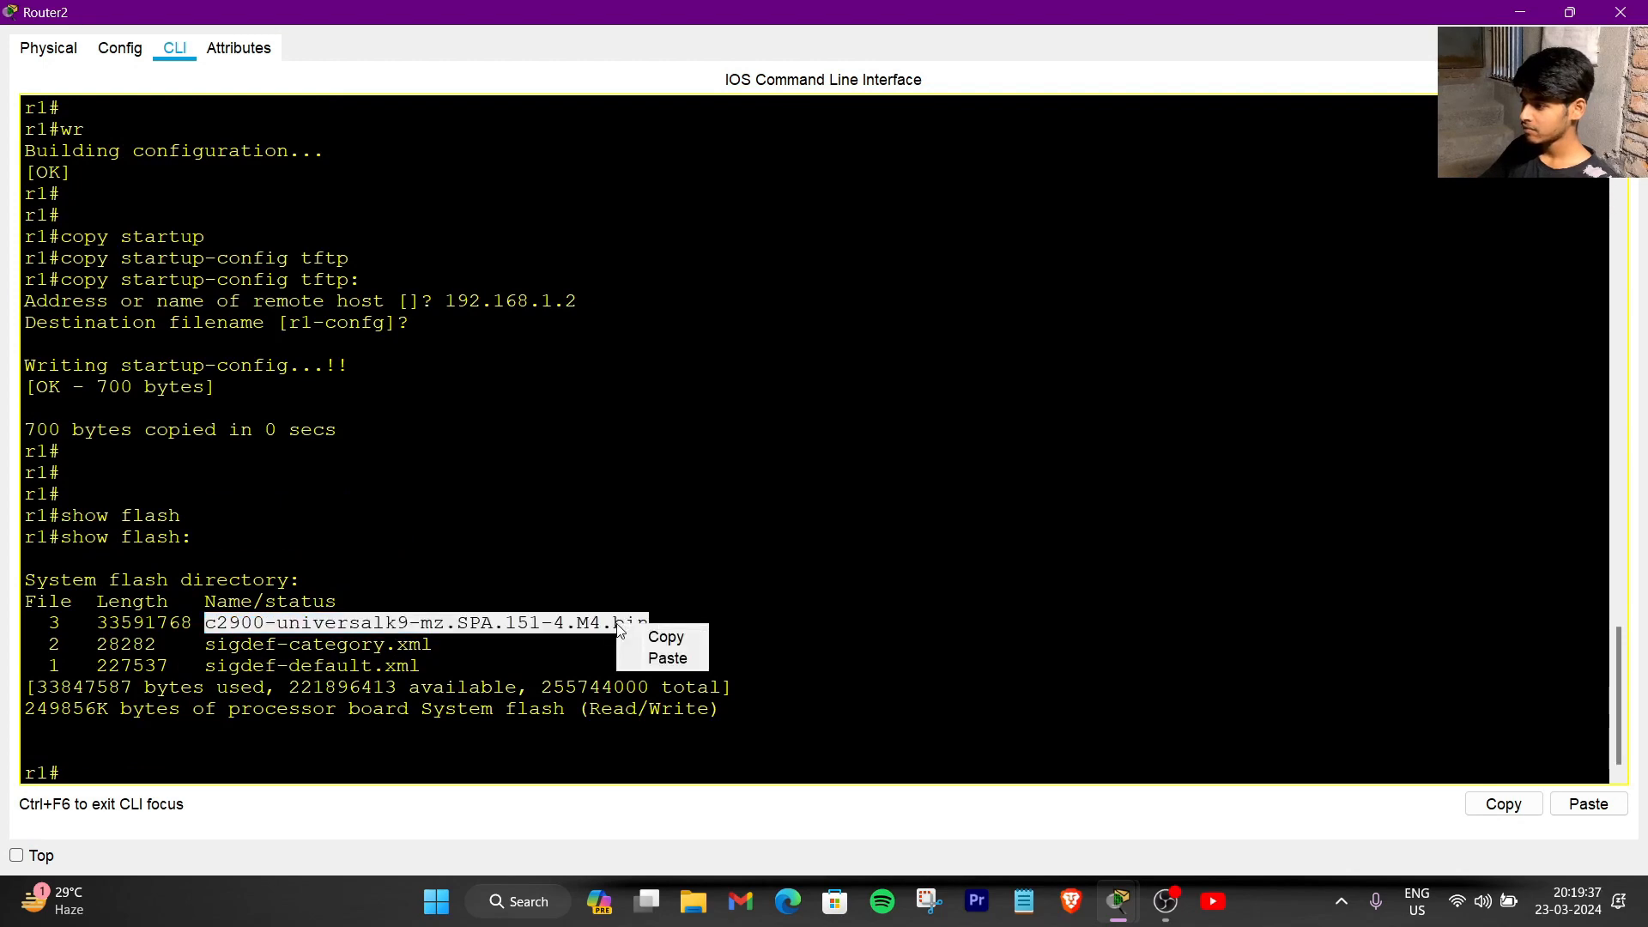
{"action": "left_click", "coordinate": [652, 636]}
{"action": "left_click", "coordinate": [1542, 13]}
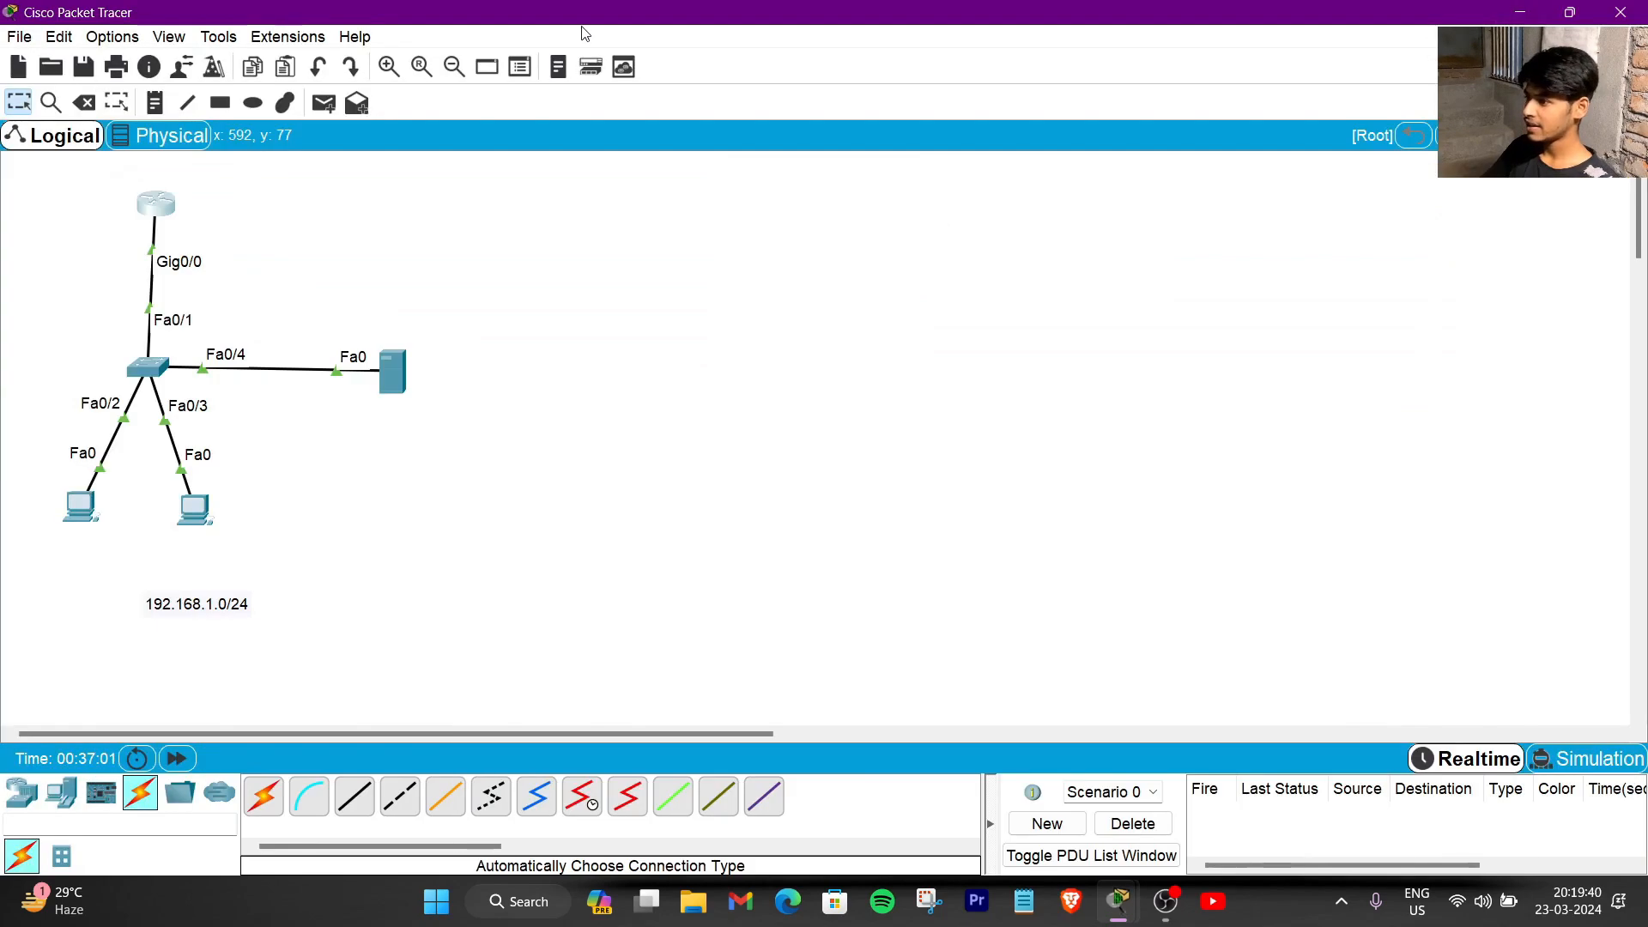
{"action": "left_click", "coordinate": [155, 104]}
{"action": "left_click", "coordinate": [325, 204]}
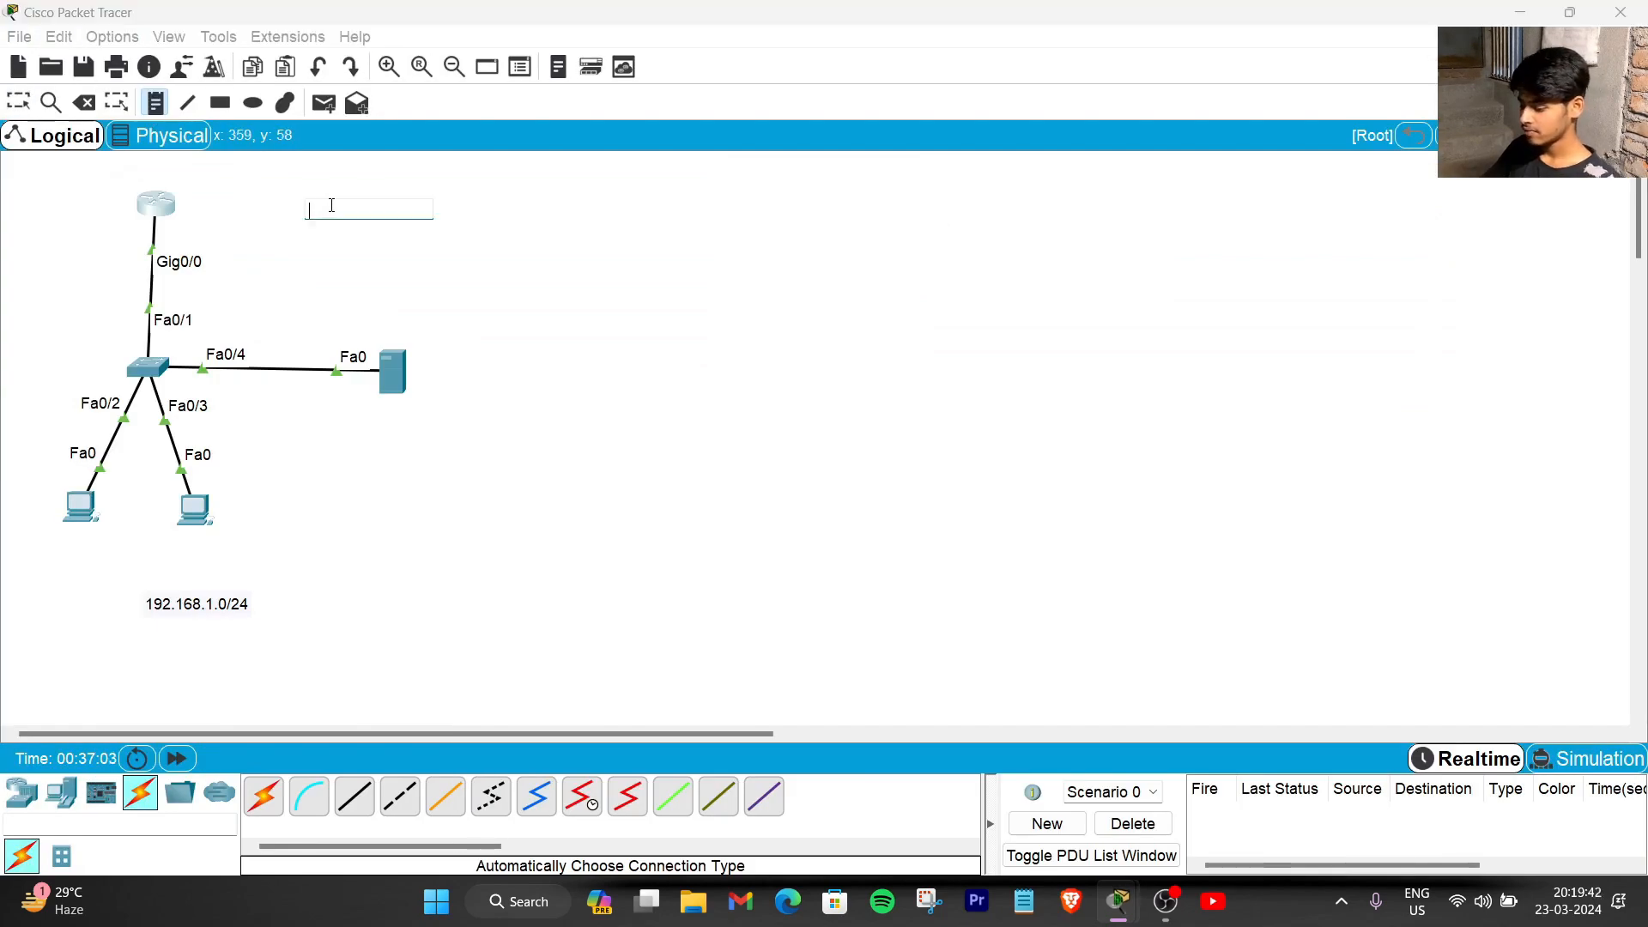
{"action": "key", "text": "ctrl+v"}
{"action": "left_click", "coordinate": [18, 102]}
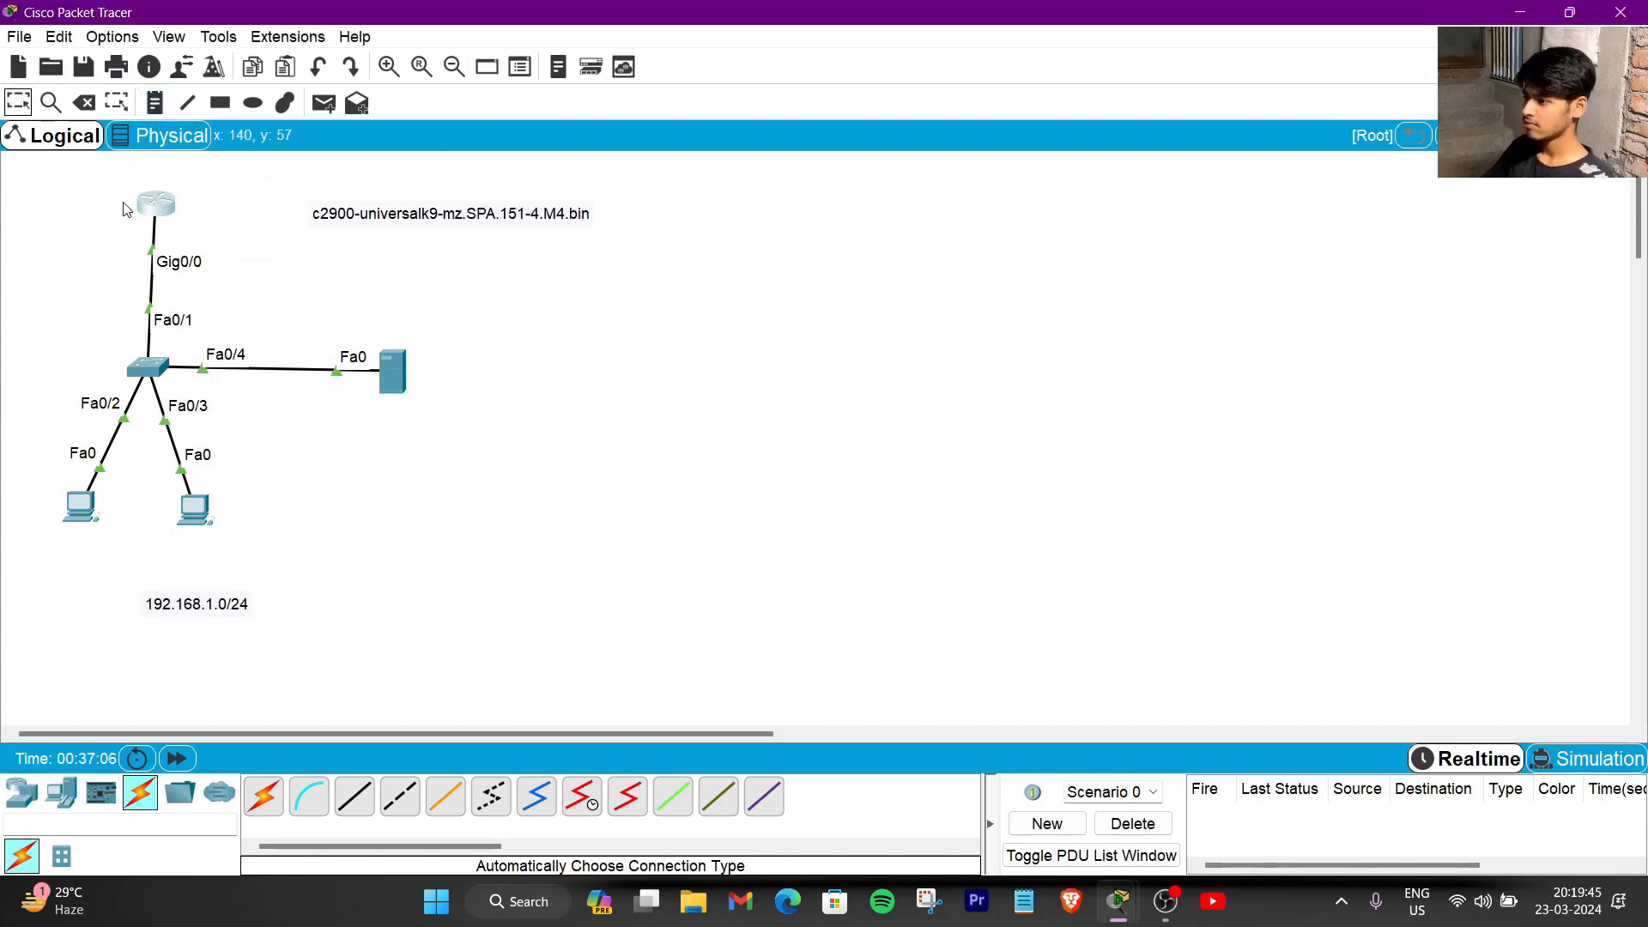
- Return to the router's maximized command line and start a flash backup with copy flash: tftp:
{"action": "left_click", "coordinate": [153, 204]}
{"action": "left_click", "coordinate": [1027, 172]}
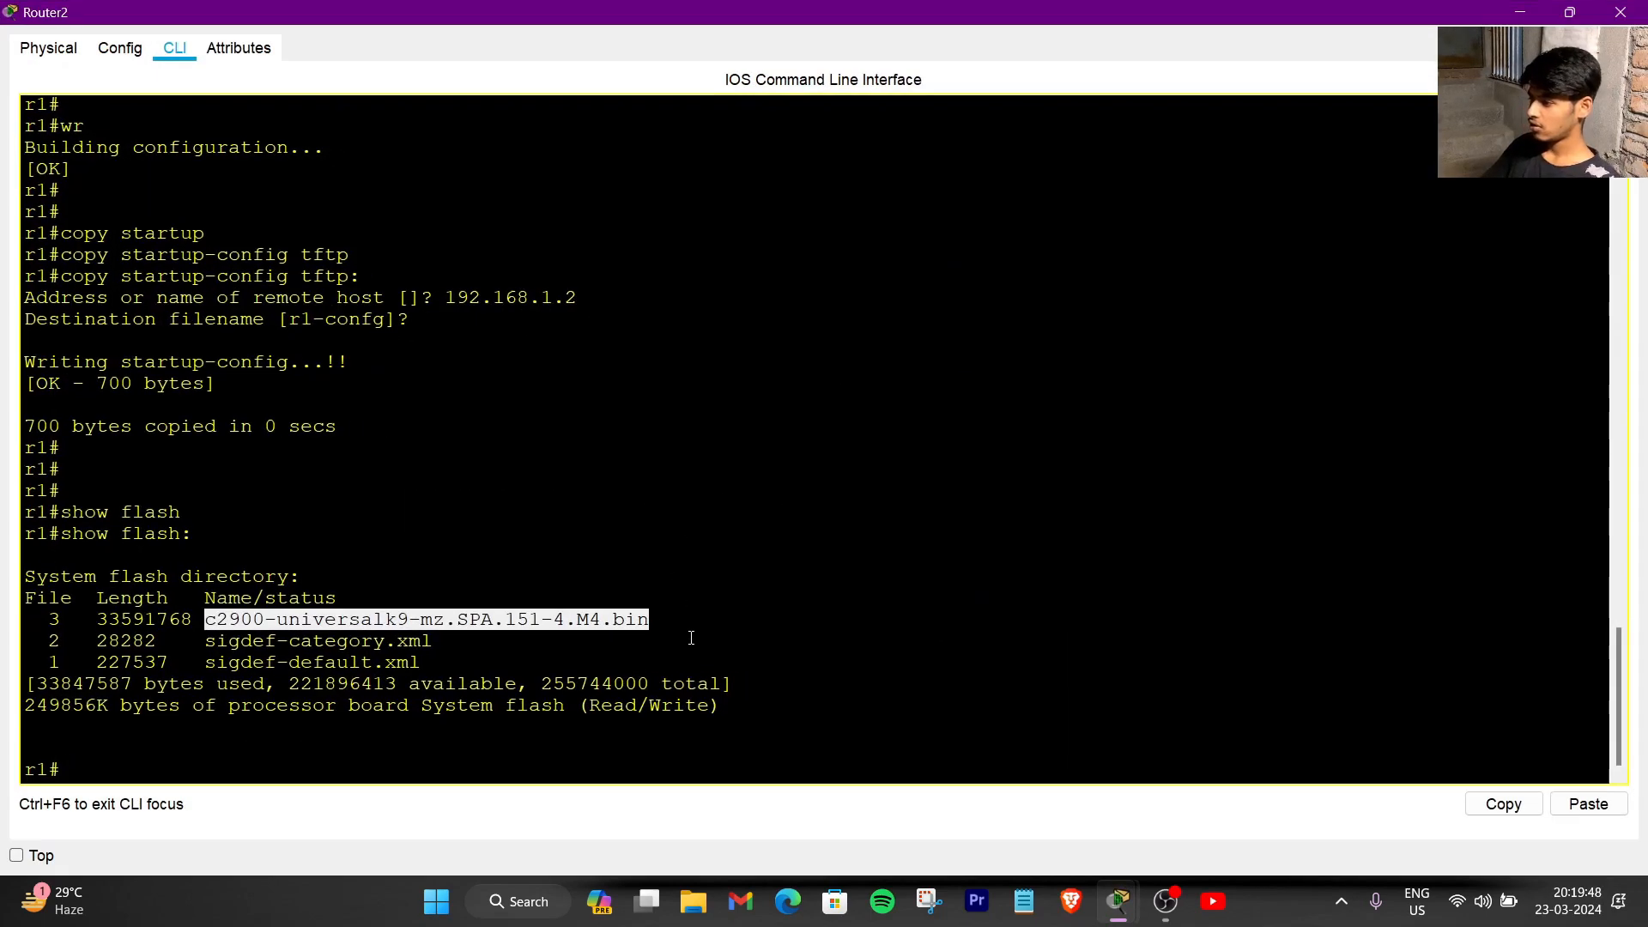
{"action": "left_click", "coordinate": [690, 638]}
{"action": "key", "text": "Return"}
{"action": "key", "text": "Return"}
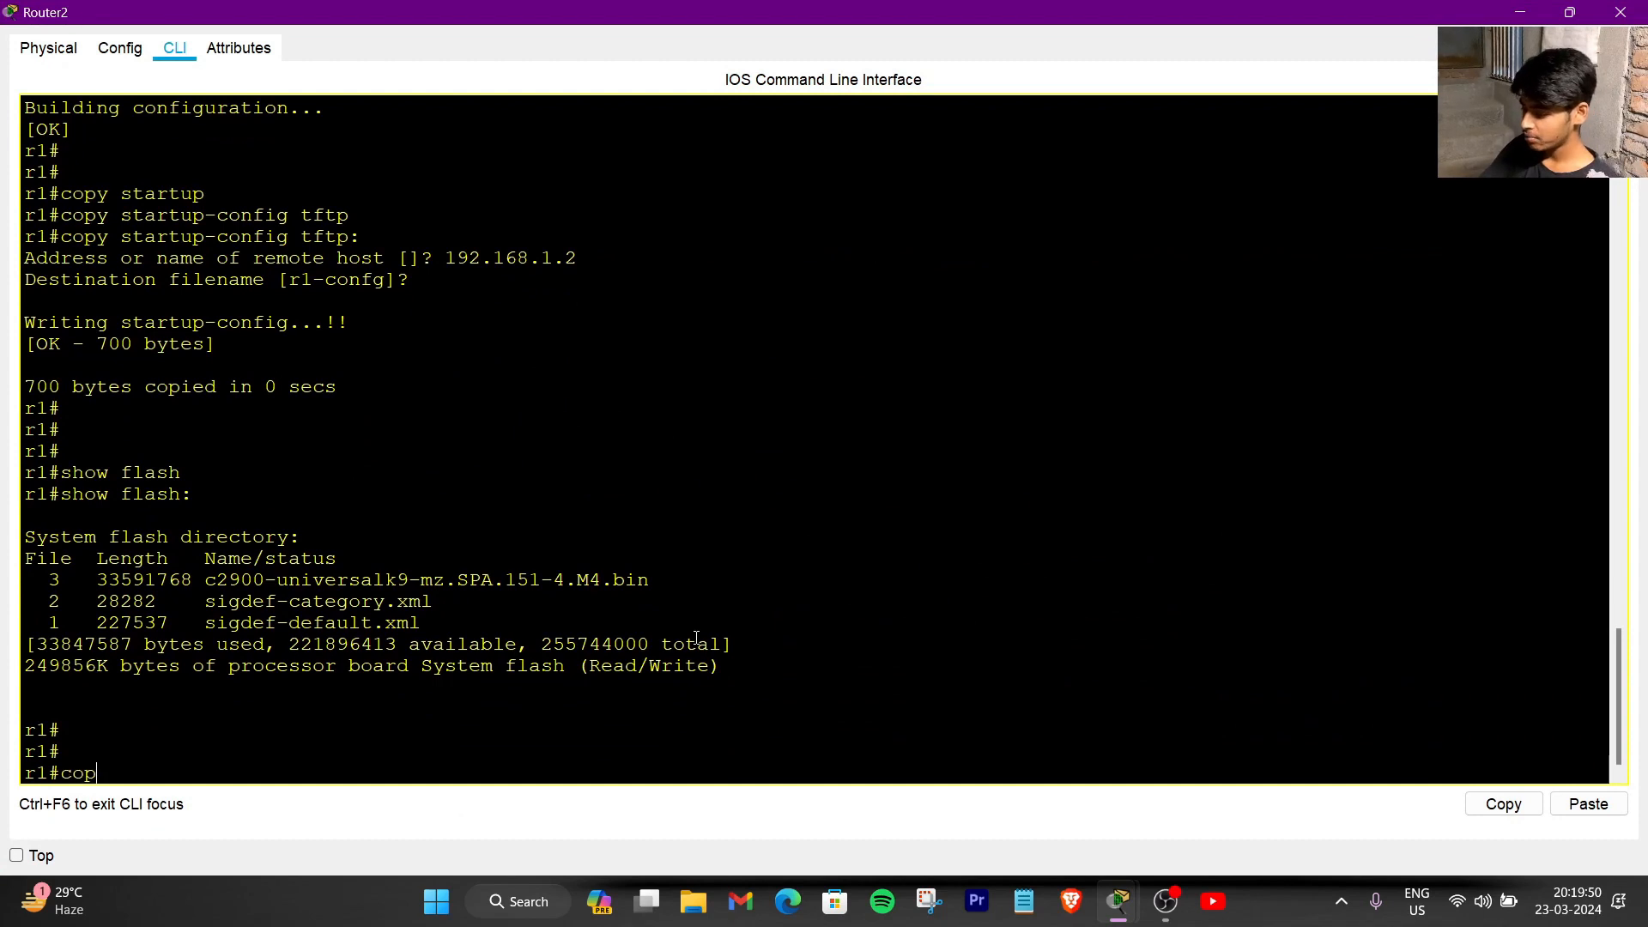
{"action": "type", "text": "copy fla"}
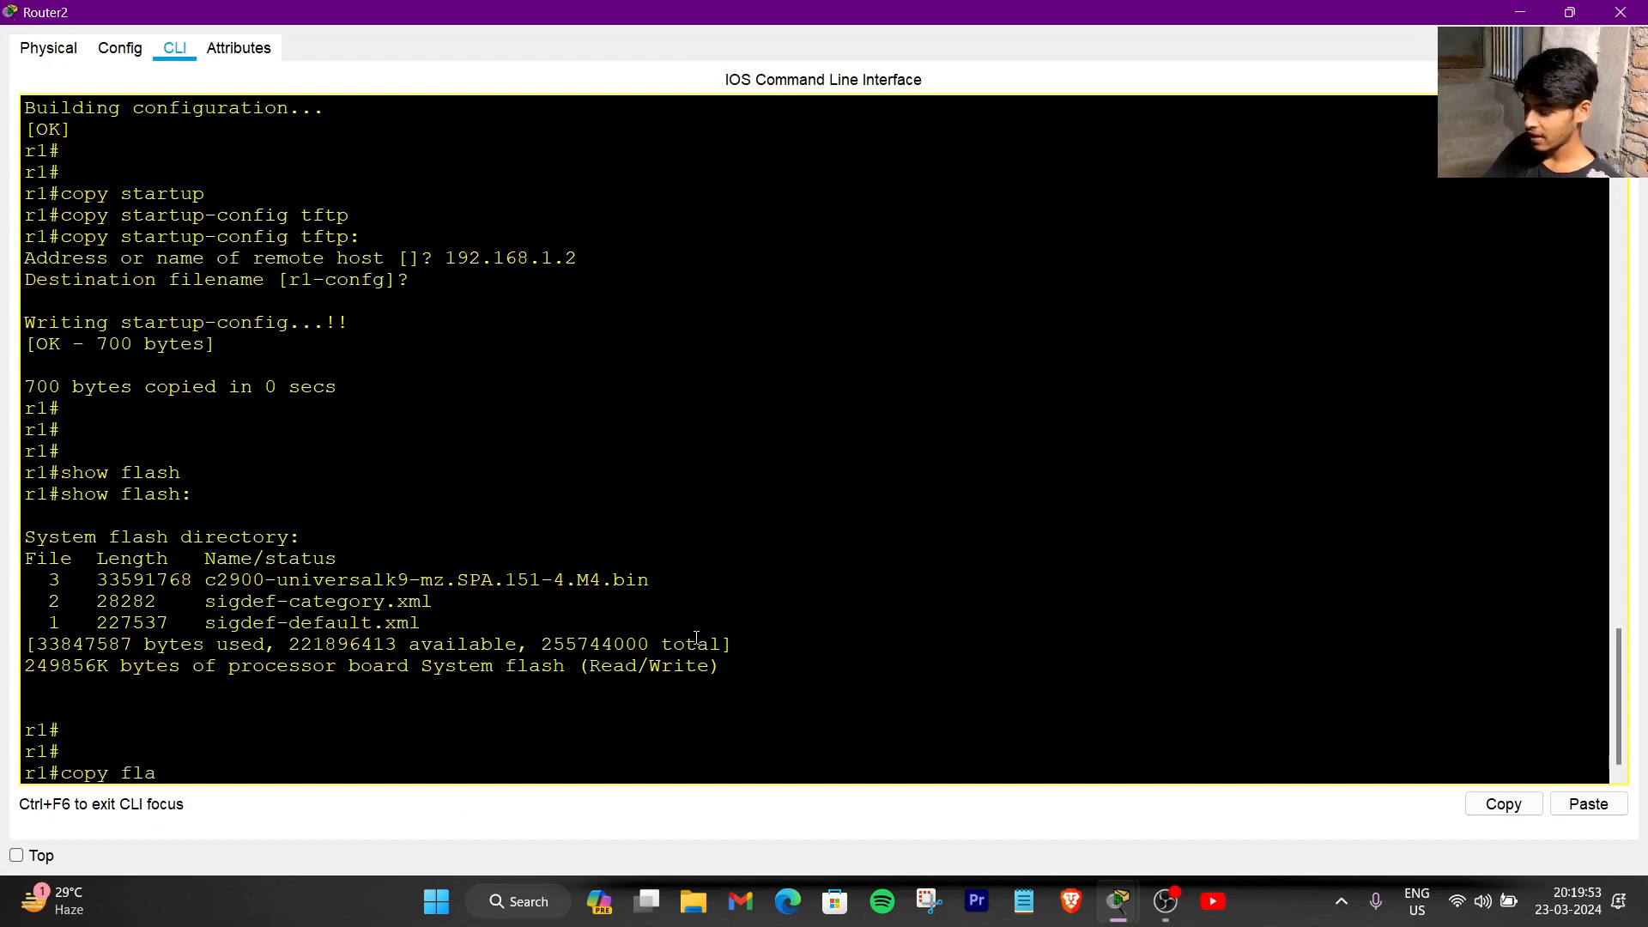
{"action": "type", "text": "sh"}
{"action": "key", "text": "Tab"}
{"action": "type", "text": "tft"}
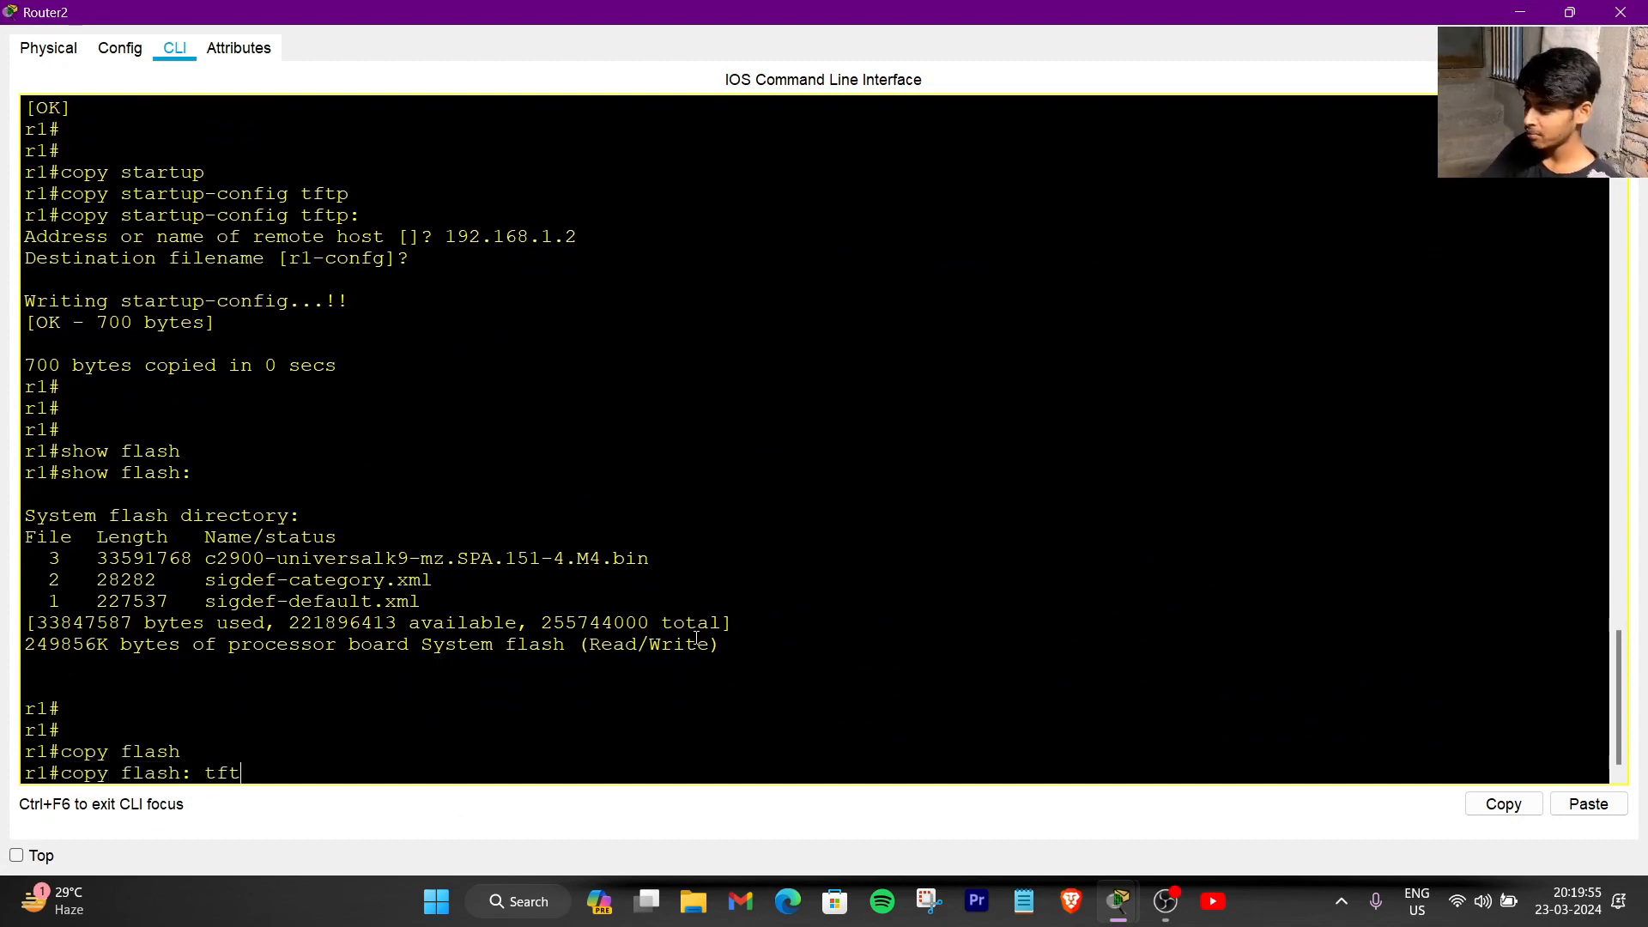
{"action": "type", "text": "p"}
{"action": "key", "text": "Tab"}
{"action": "key", "text": "Return"}
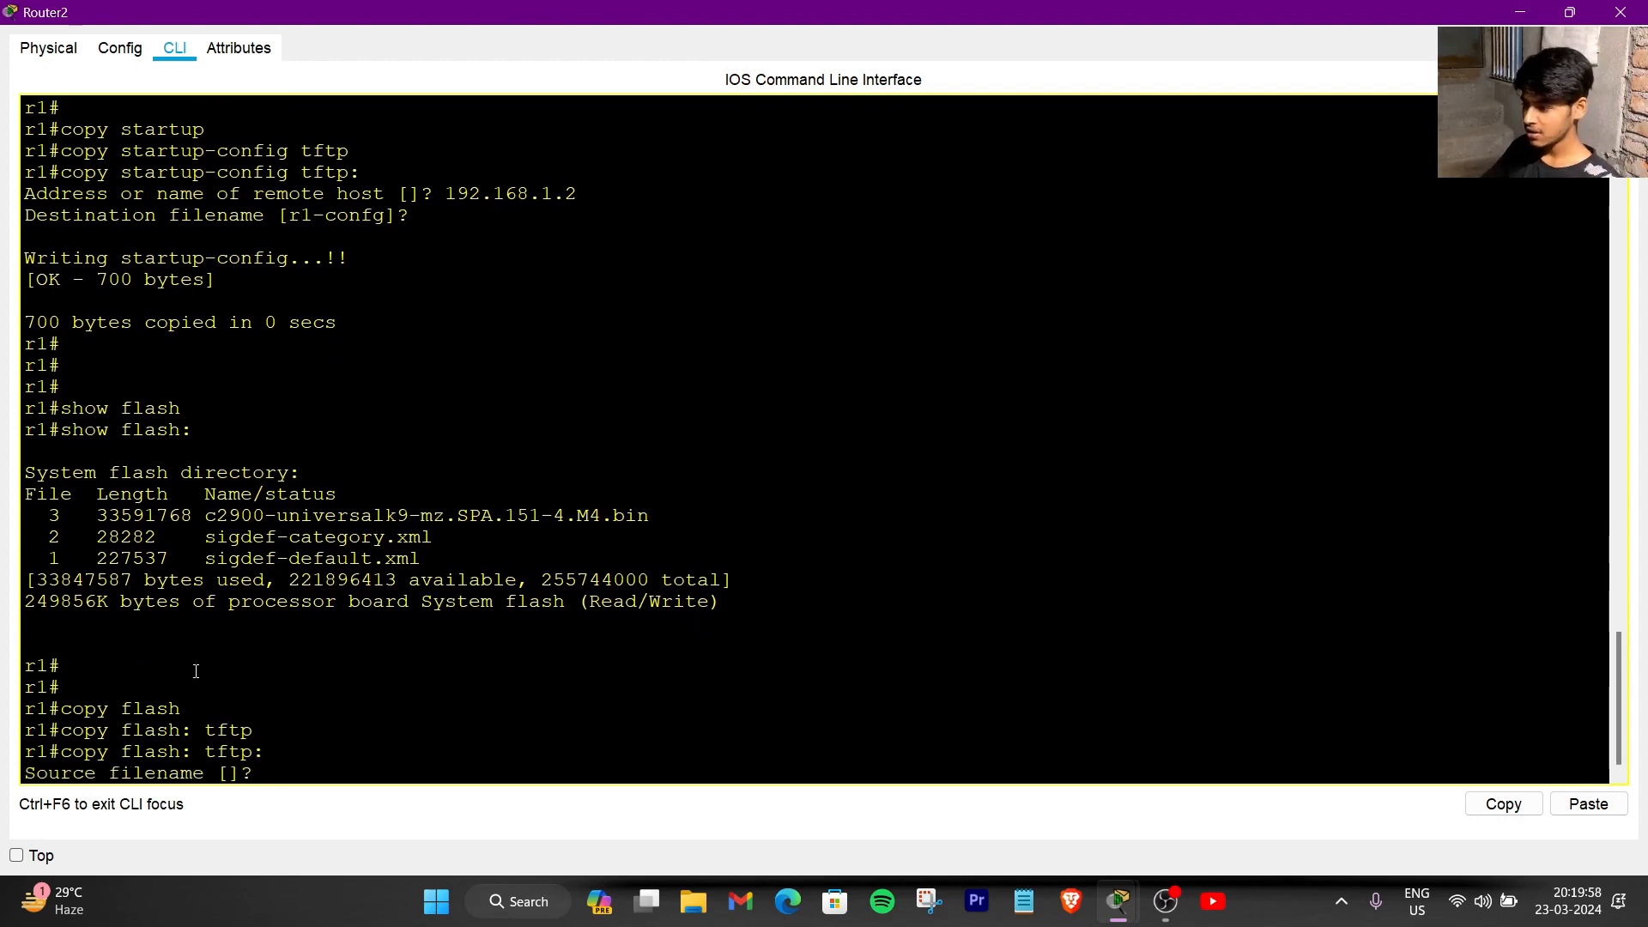
- Copy the image name c2900-universalk9-mz.SPA.151-4.M4.bin from the flash listing and submit it as the source filename of the backup
{"action": "scroll", "coordinate": [121, 304], "scroll_direction": "up", "scroll_amount": 10}
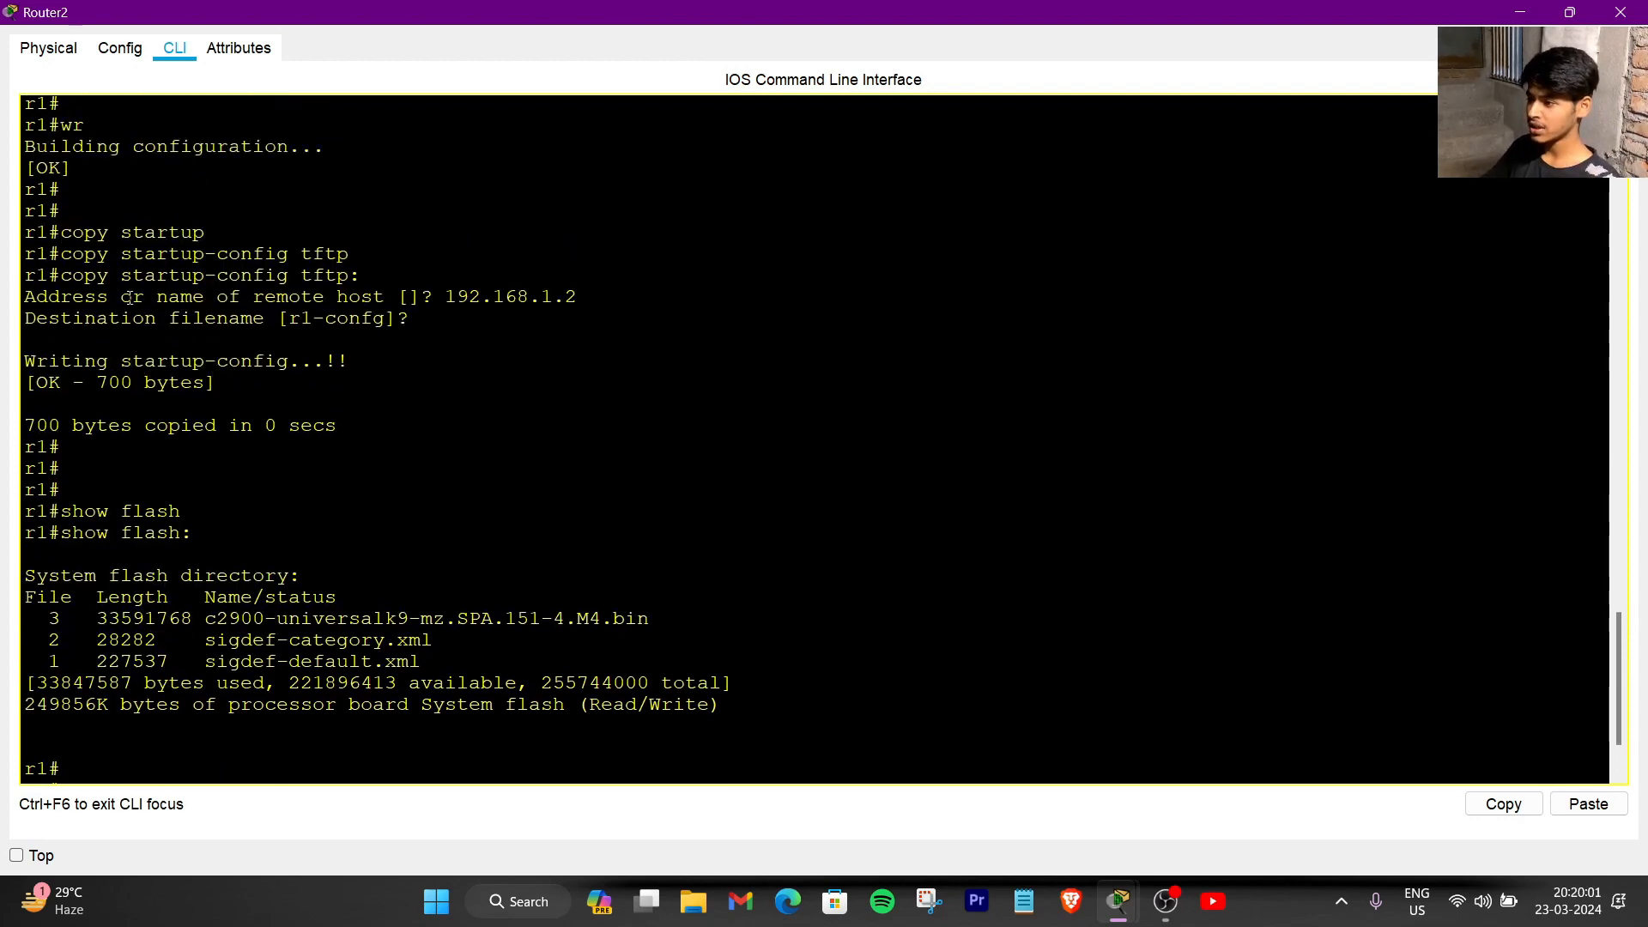
{"action": "scroll", "coordinate": [207, 300], "scroll_direction": "up", "scroll_amount": 4}
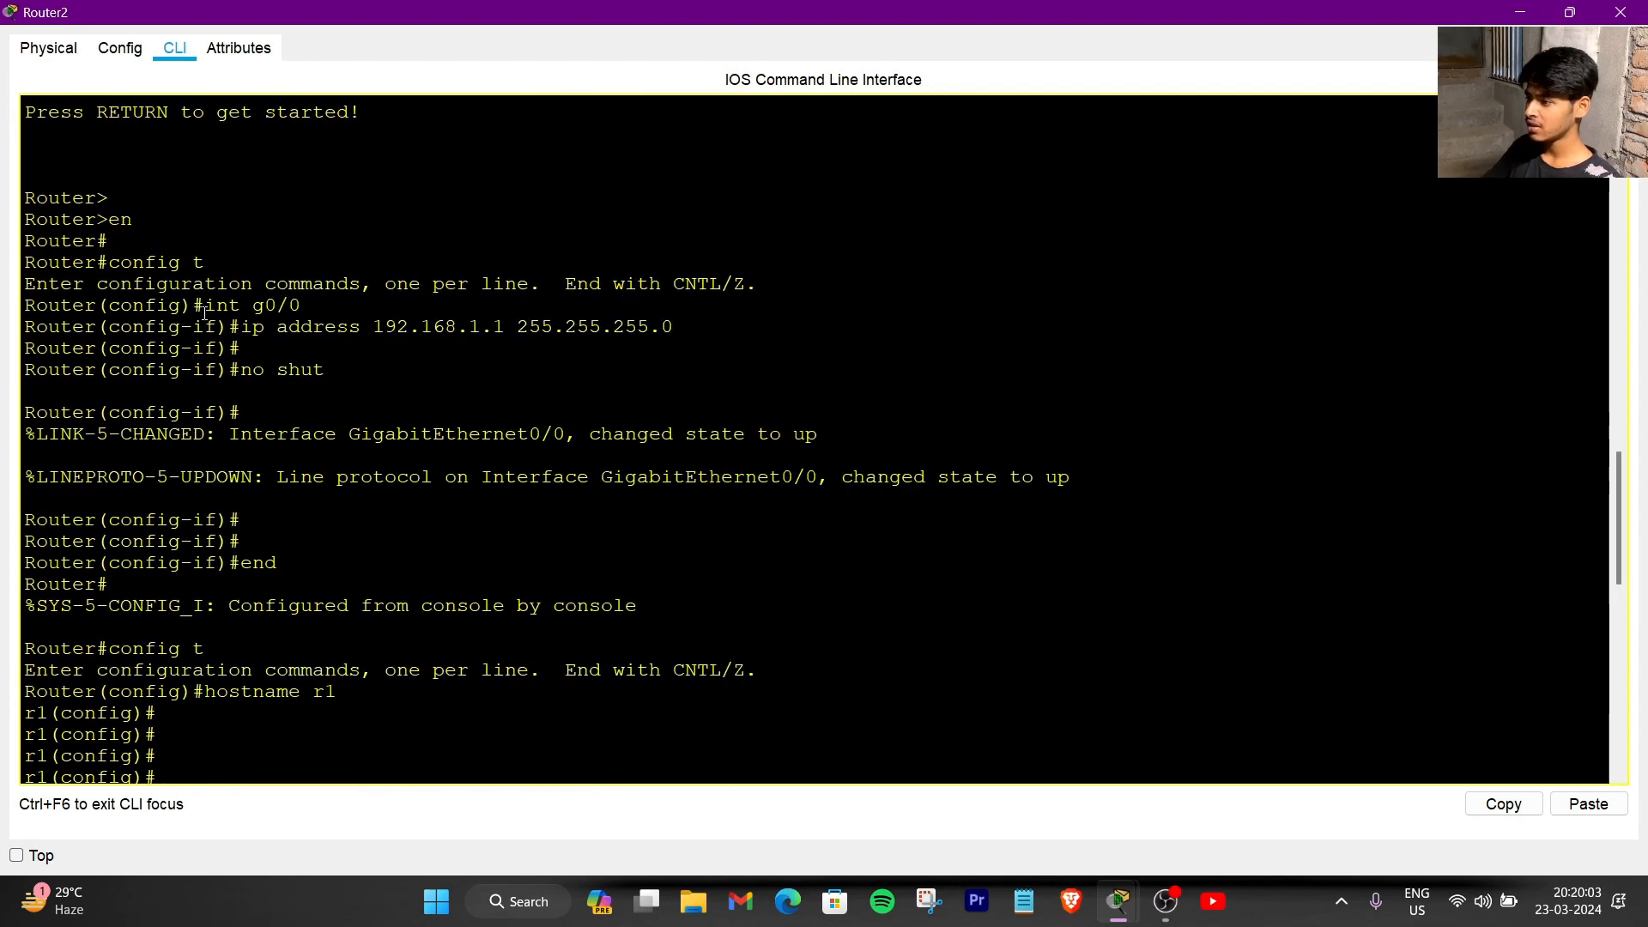
{"action": "scroll", "coordinate": [210, 344], "scroll_direction": "down", "scroll_amount": 10}
{"action": "left_click_drag", "start_coordinate": [577, 399], "coordinate": [133, 421]}
{"action": "scroll", "coordinate": [297, 490], "scroll_direction": "down", "scroll_amount": 3}
{"action": "left_click", "coordinate": [320, 762]}
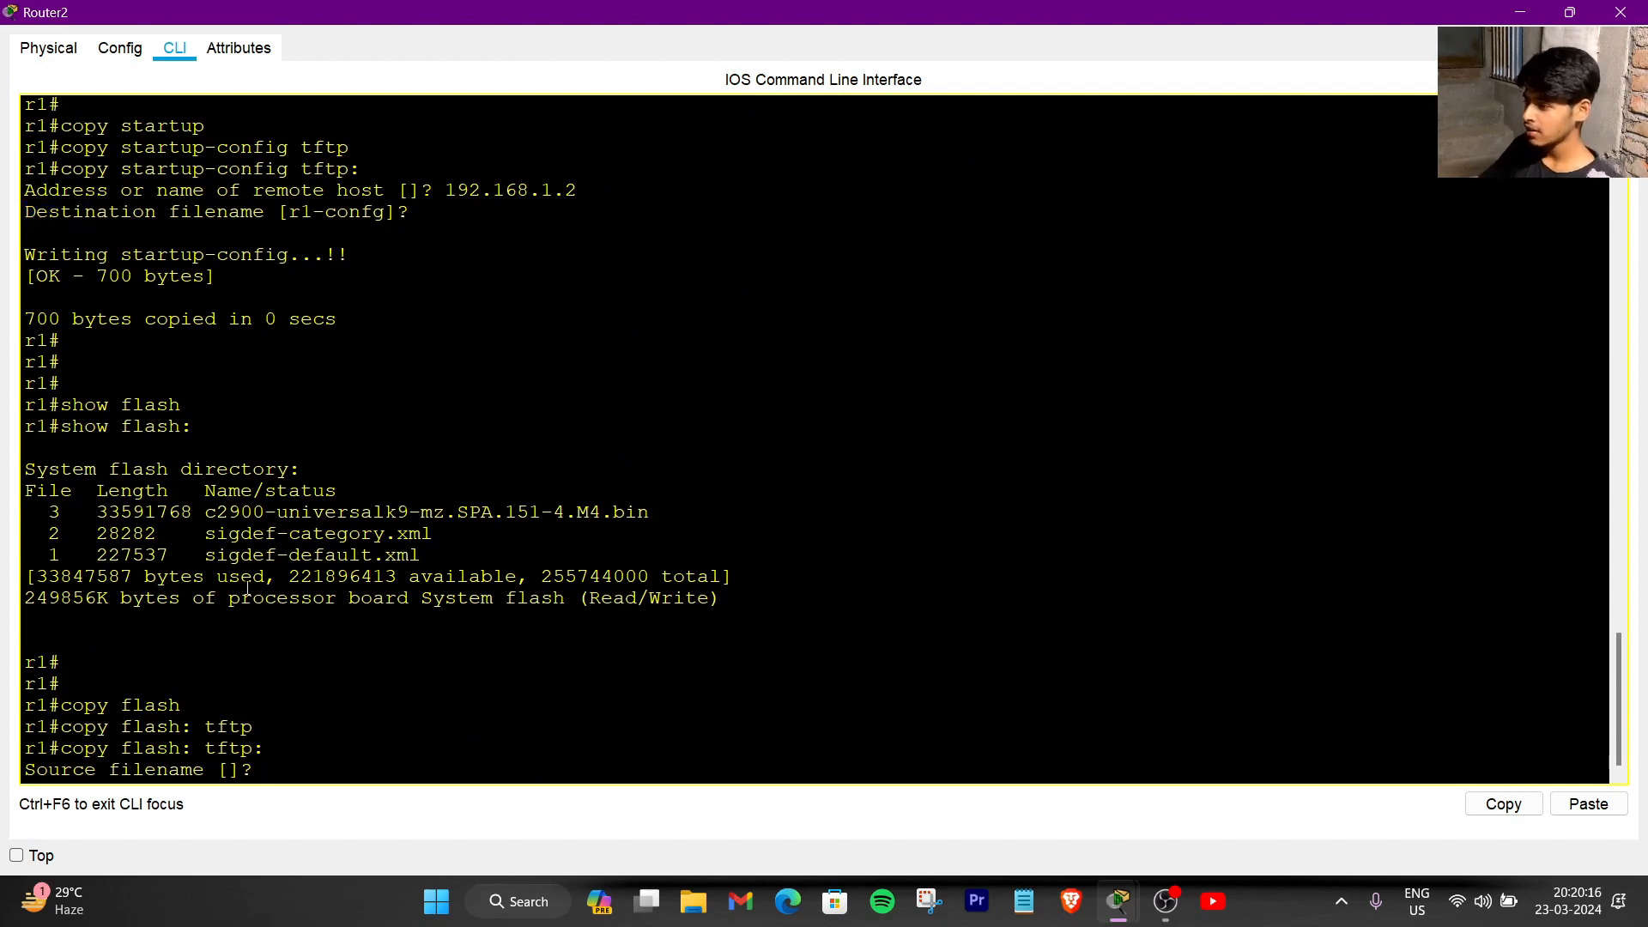
{"action": "left_click_drag", "start_coordinate": [205, 515], "coordinate": [631, 524]}
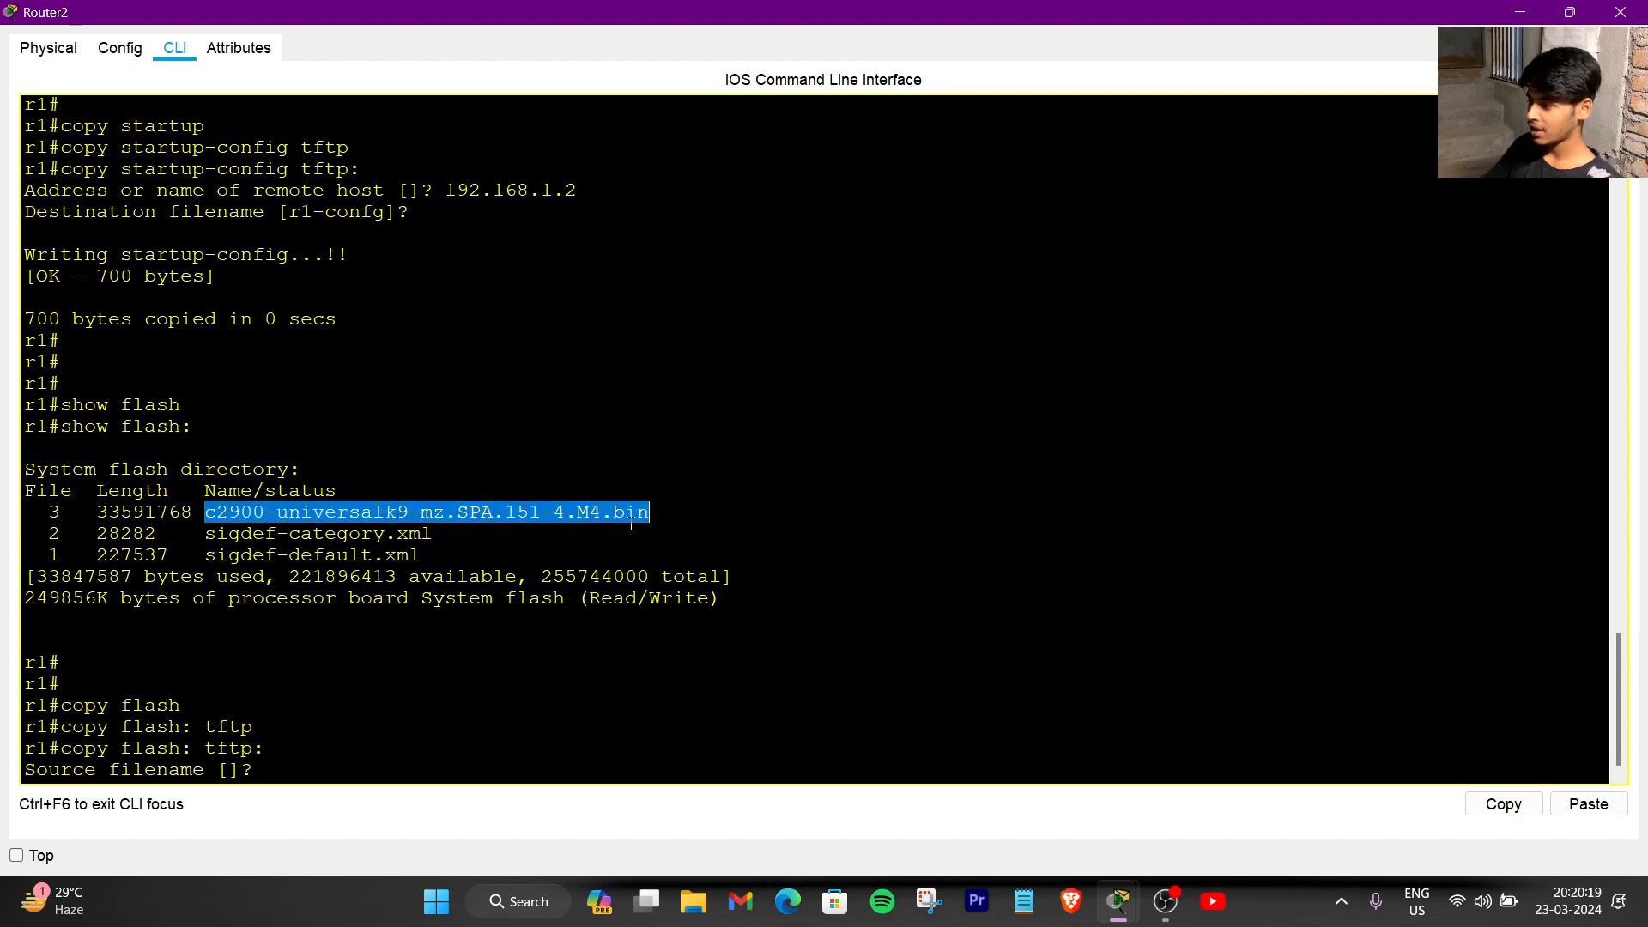
{"action": "right_click", "coordinate": [629, 518]}
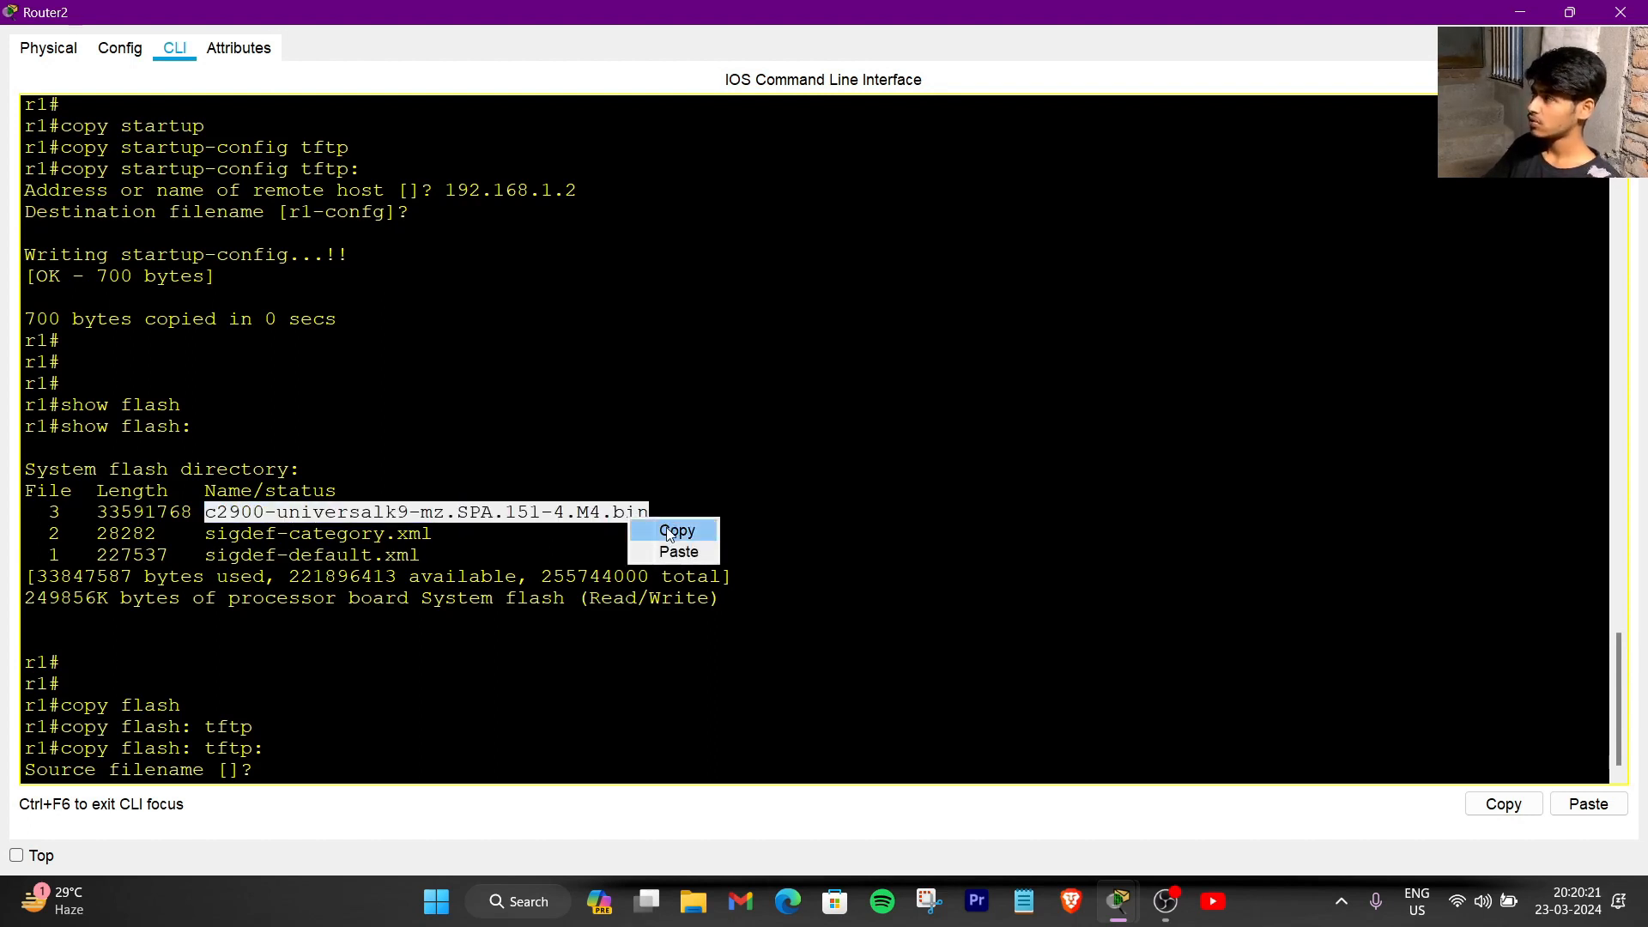
{"action": "left_click", "coordinate": [670, 532]}
{"action": "right_click", "coordinate": [405, 698]}
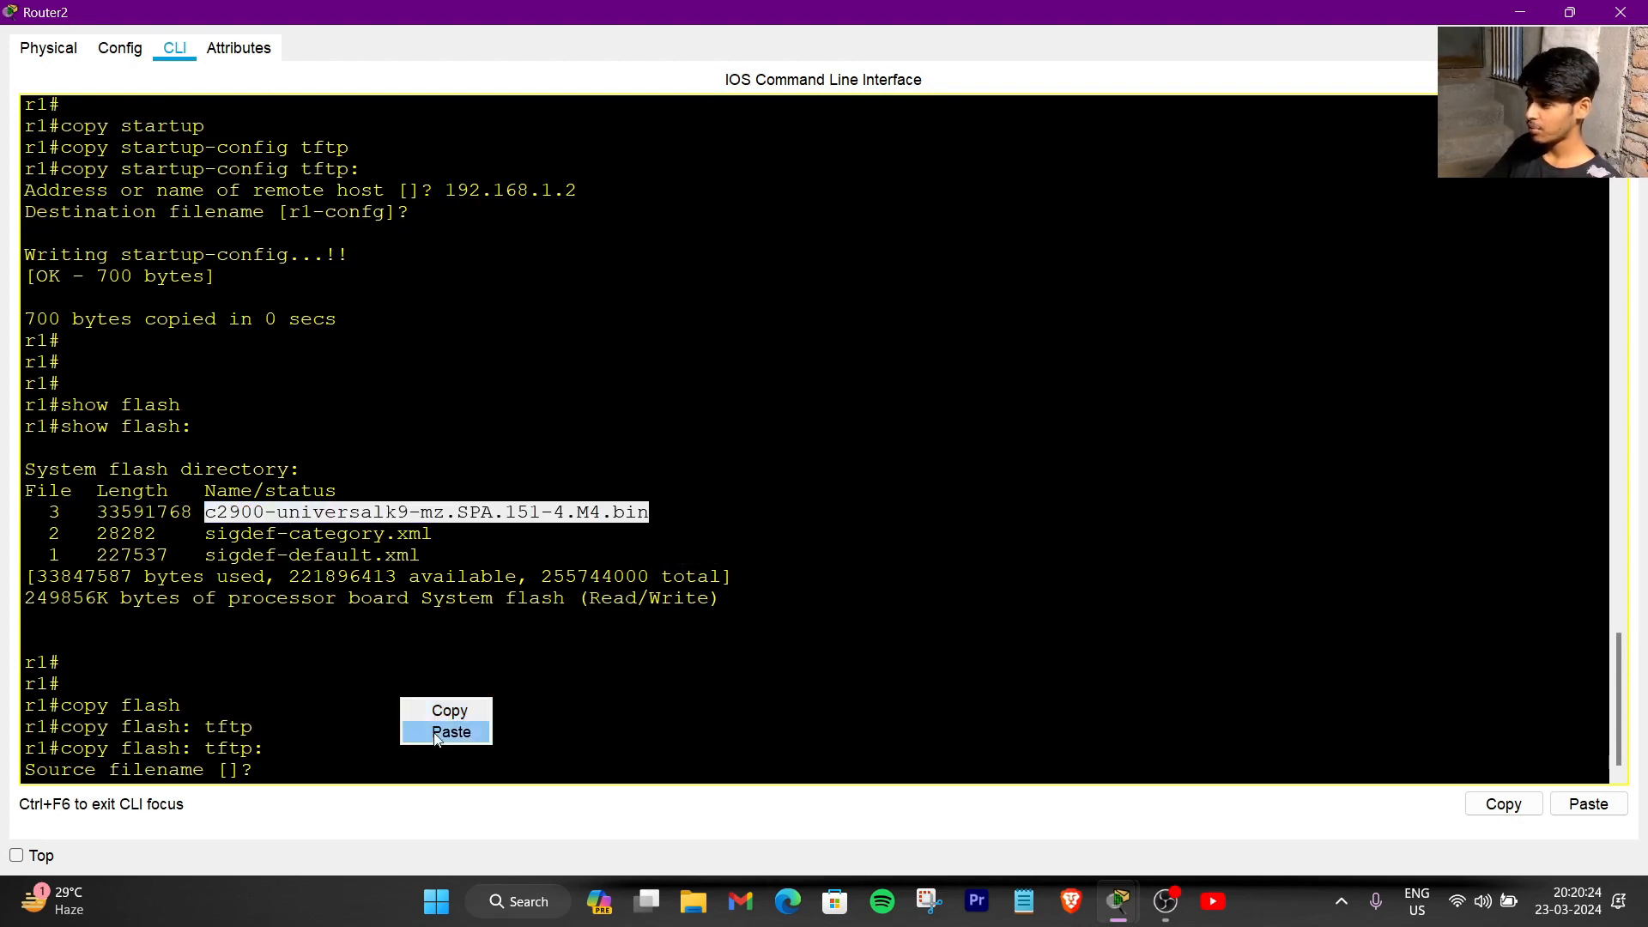
{"action": "left_click", "coordinate": [438, 731]}
{"action": "key", "text": "Return"}
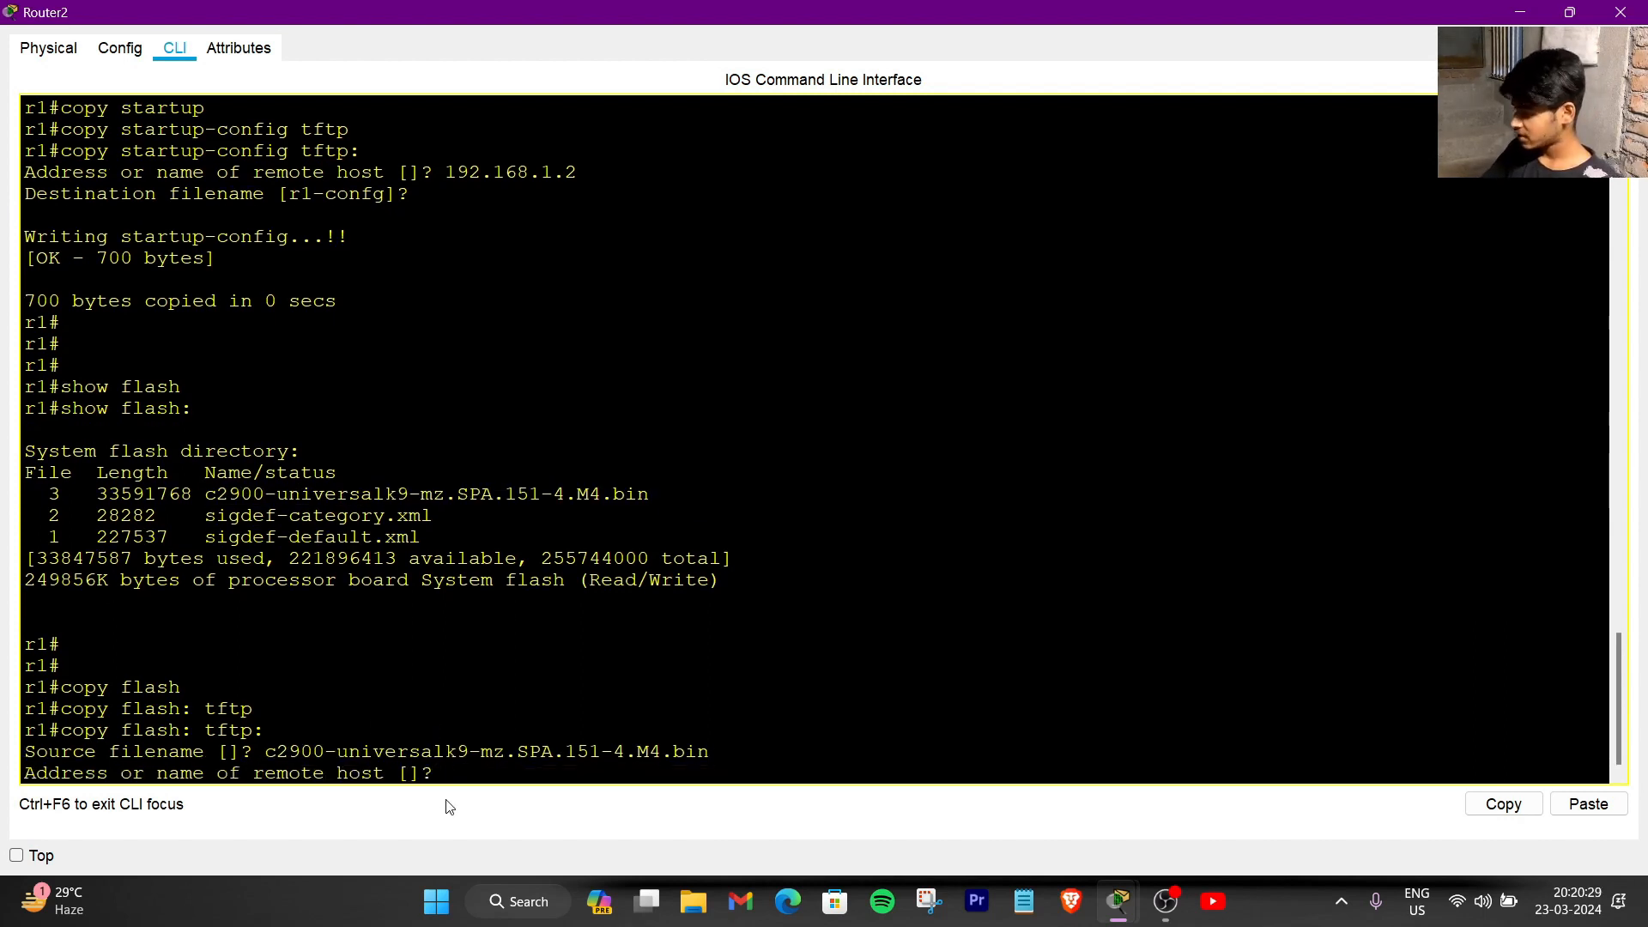
- Set the remote host to 192.168.1.2, accept the default destination filename to run the flash backup, and review the transfer figures
{"action": "type", "text": "192"}
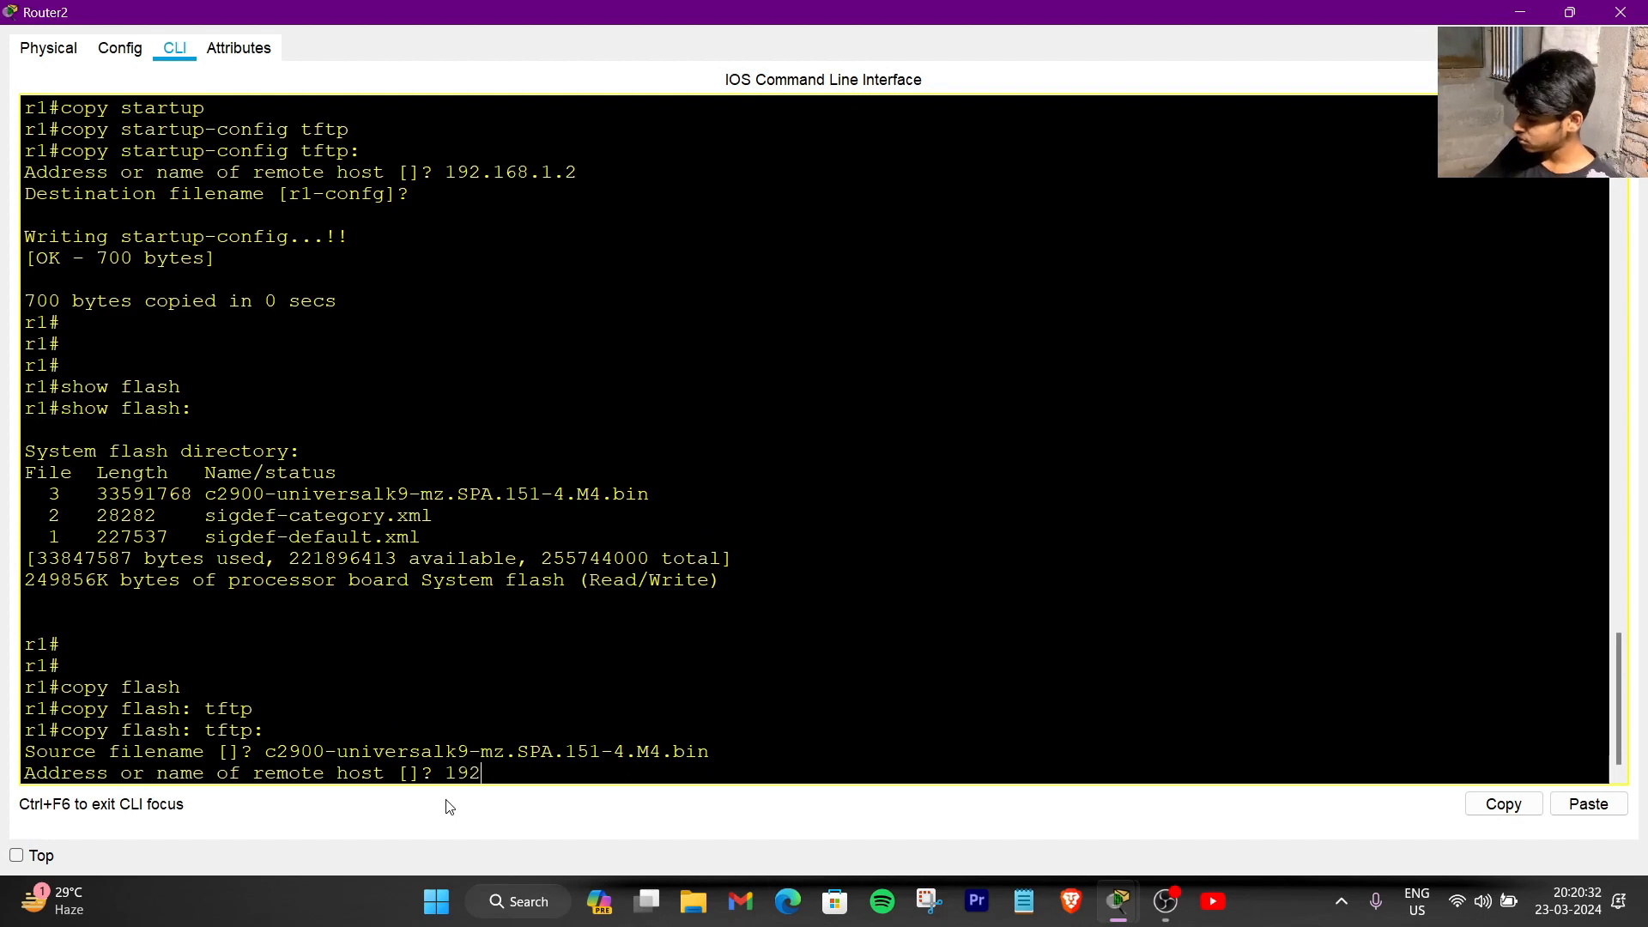
{"action": "type", "text": ".168.1.2"}
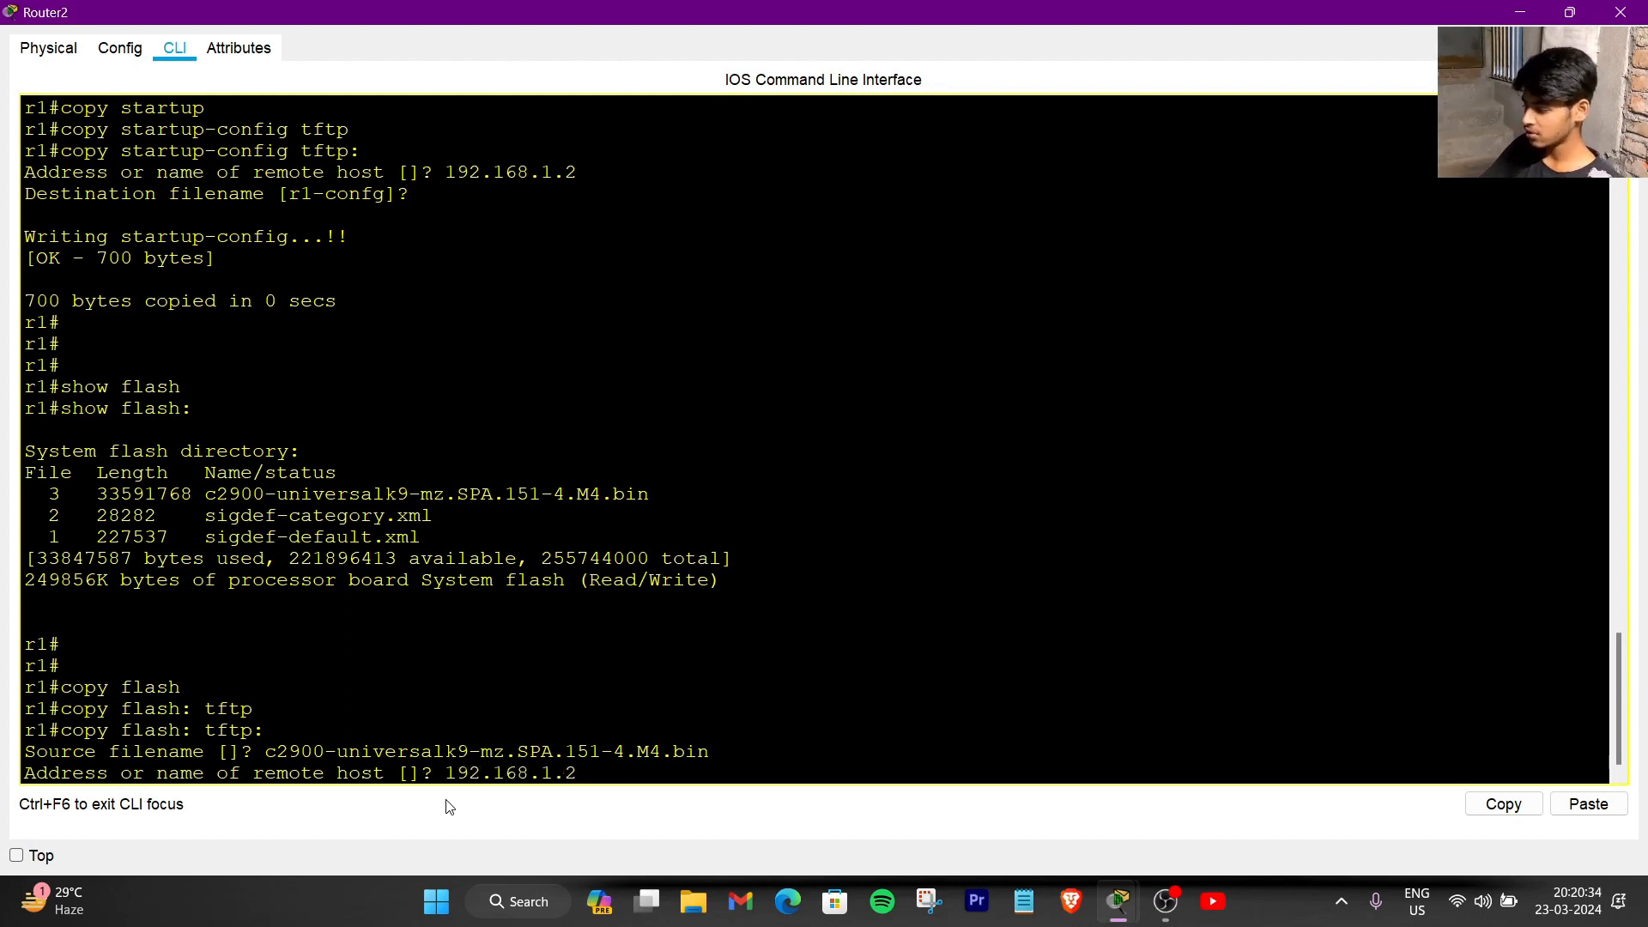
{"action": "key", "text": "Return"}
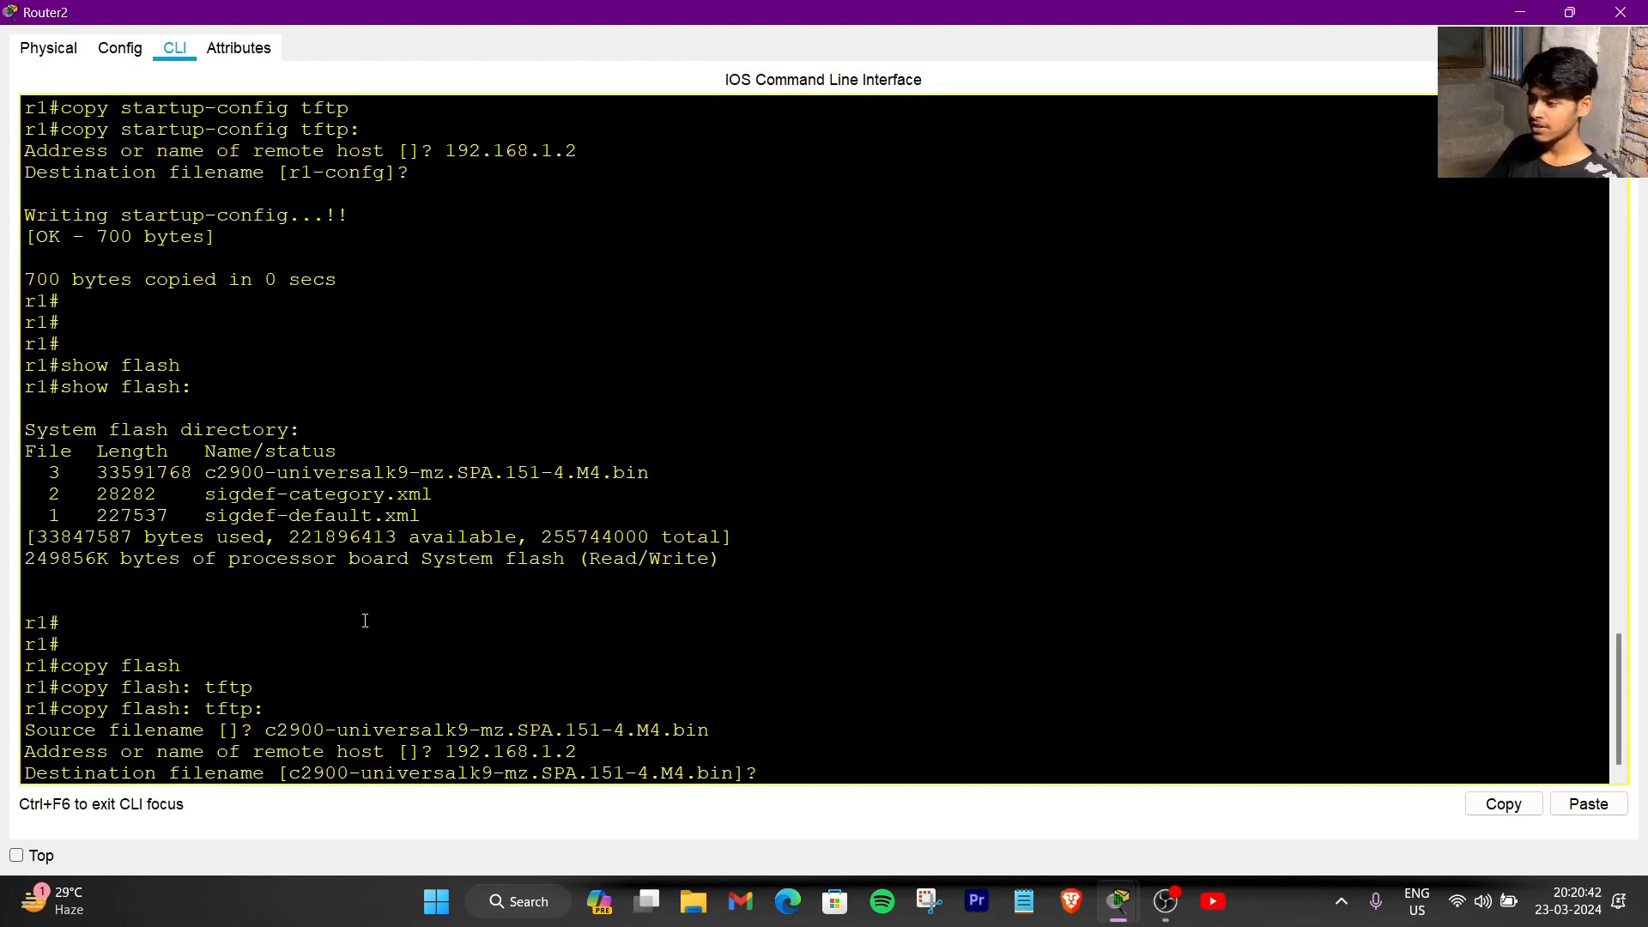
{"action": "left_click_drag", "start_coordinate": [296, 774], "coordinate": [736, 771]}
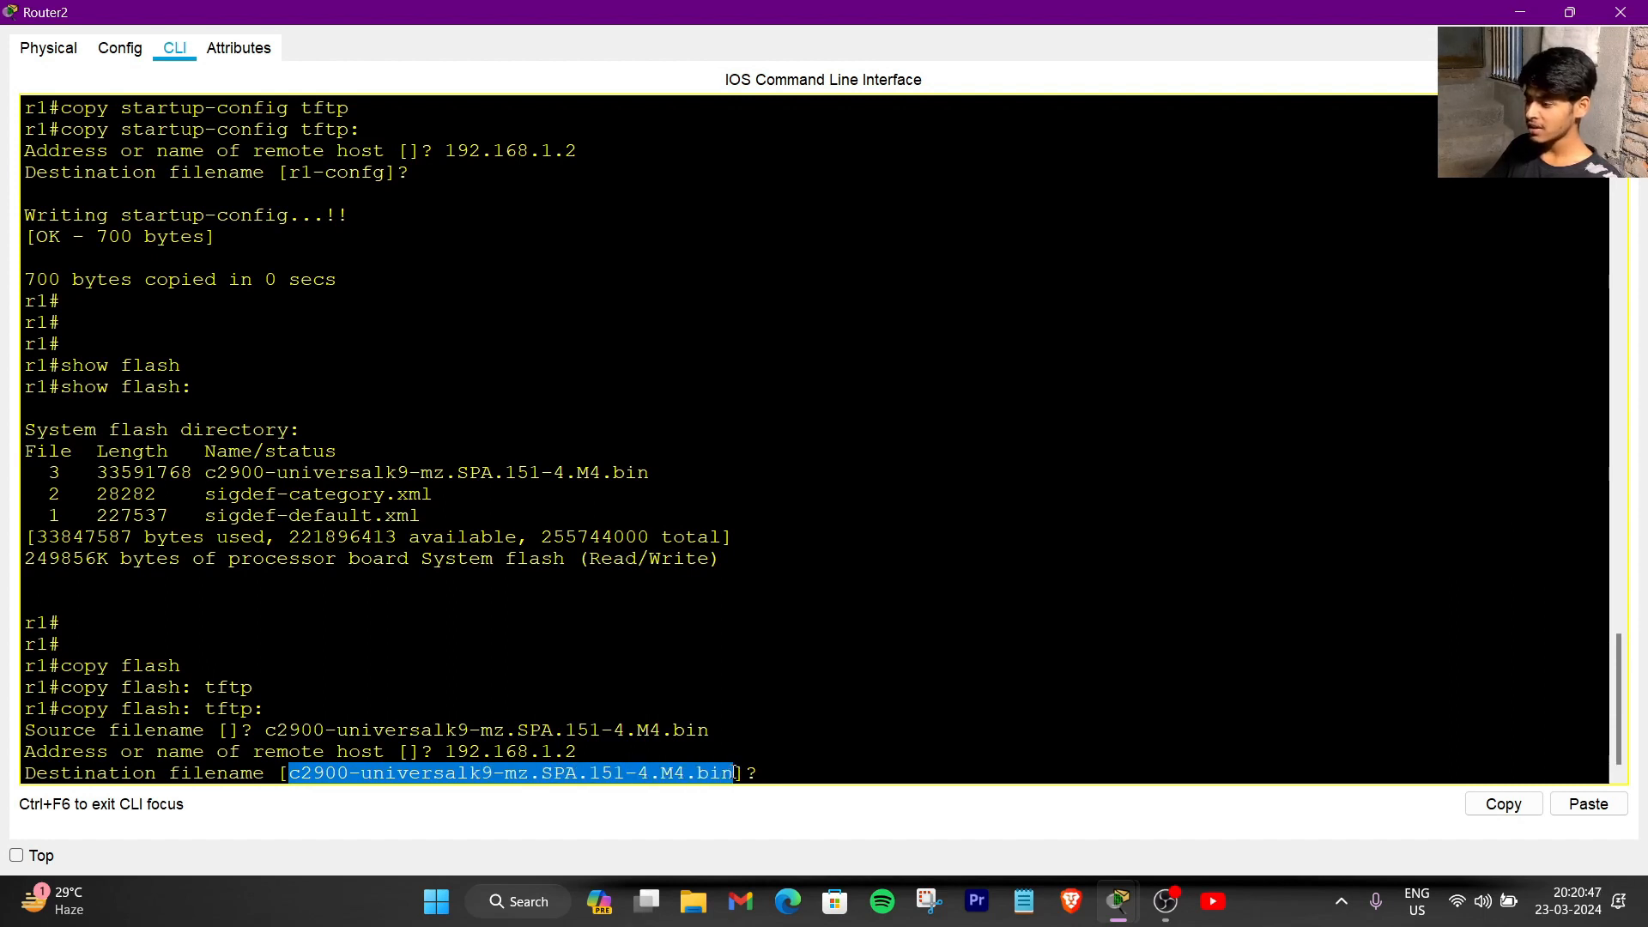
{"action": "left_click", "coordinate": [775, 775]}
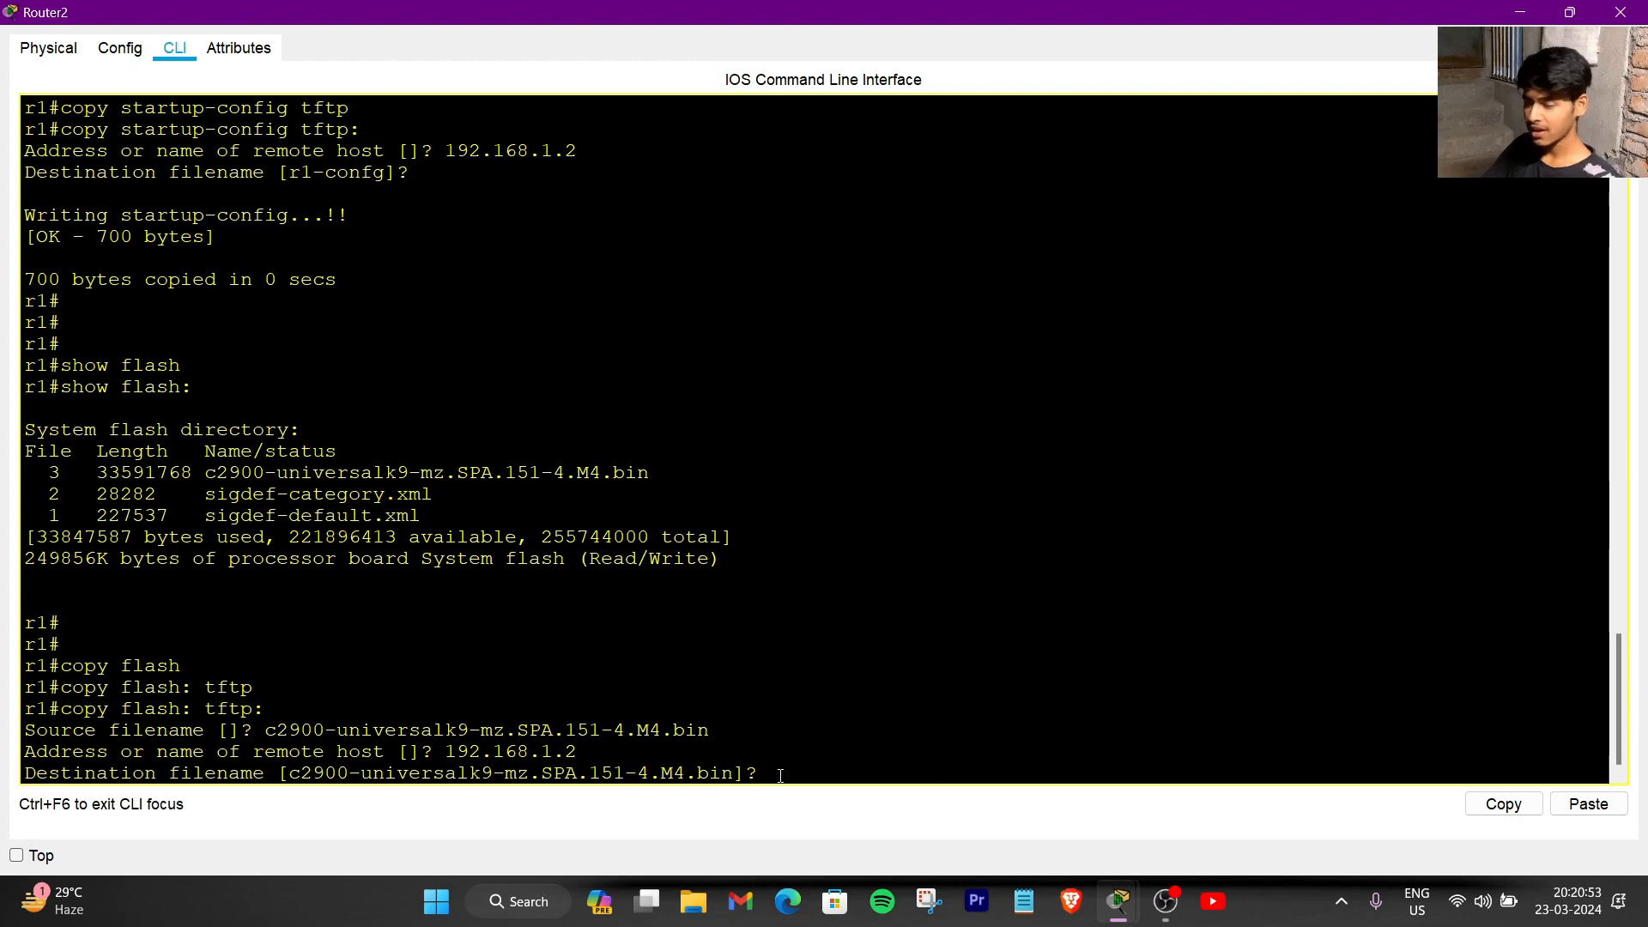
{"action": "key", "text": "Return"}
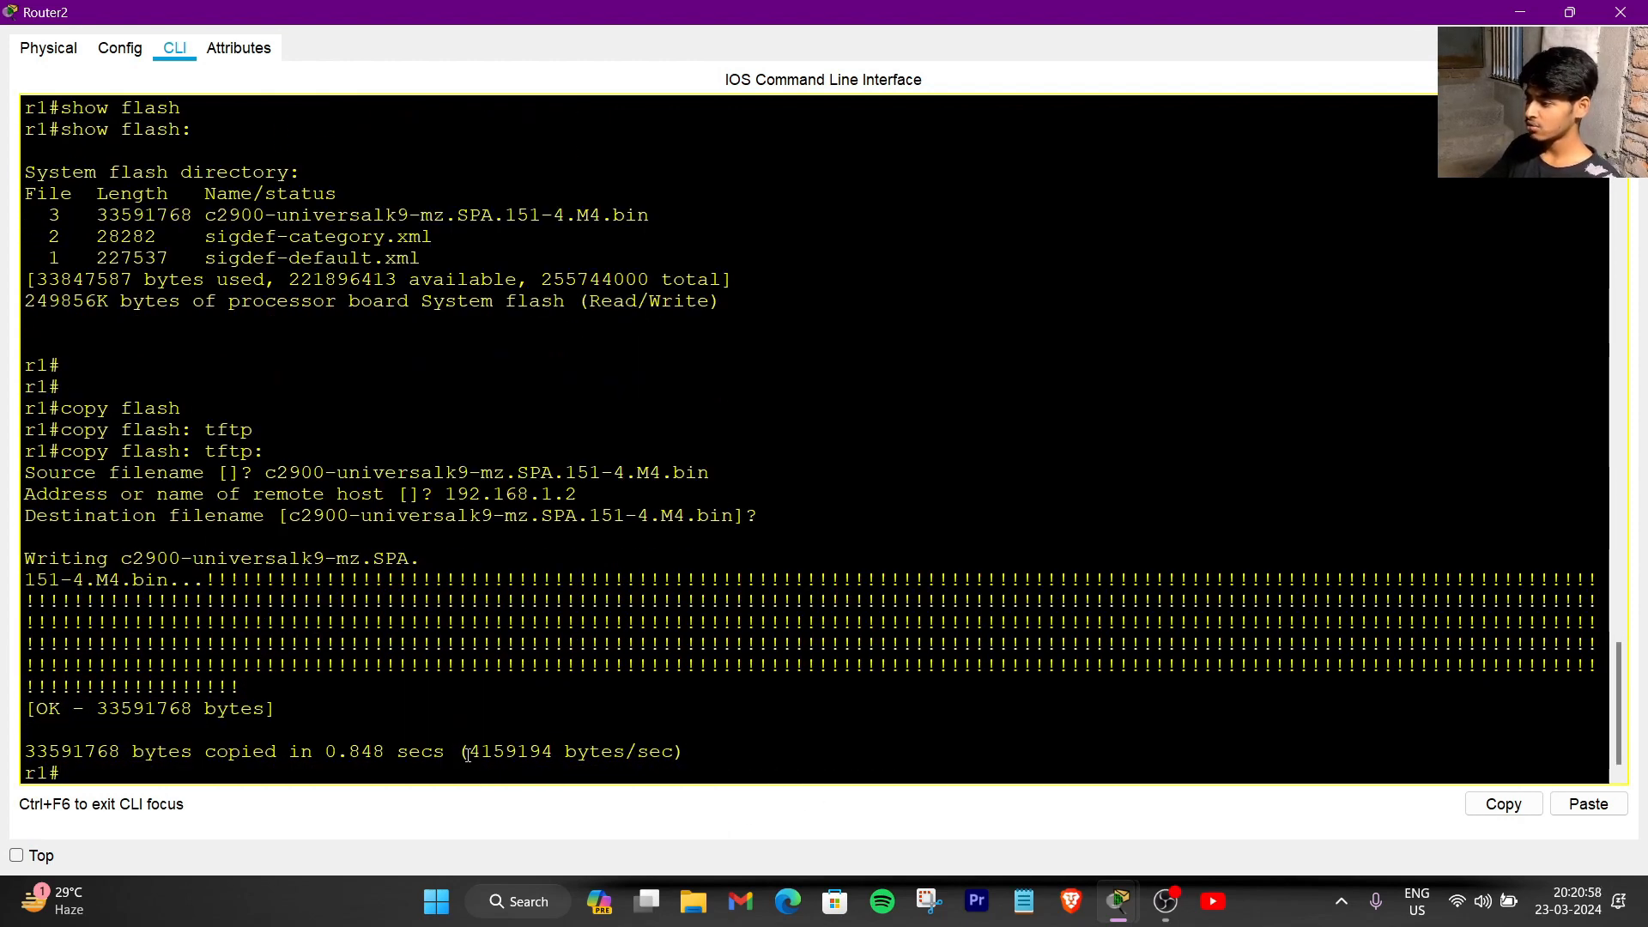
{"action": "left_click_drag", "start_coordinate": [468, 753], "coordinate": [588, 755]}
{"action": "left_click_drag", "start_coordinate": [24, 752], "coordinate": [122, 752]}
{"action": "left_click_drag", "start_coordinate": [481, 753], "coordinate": [652, 768]}
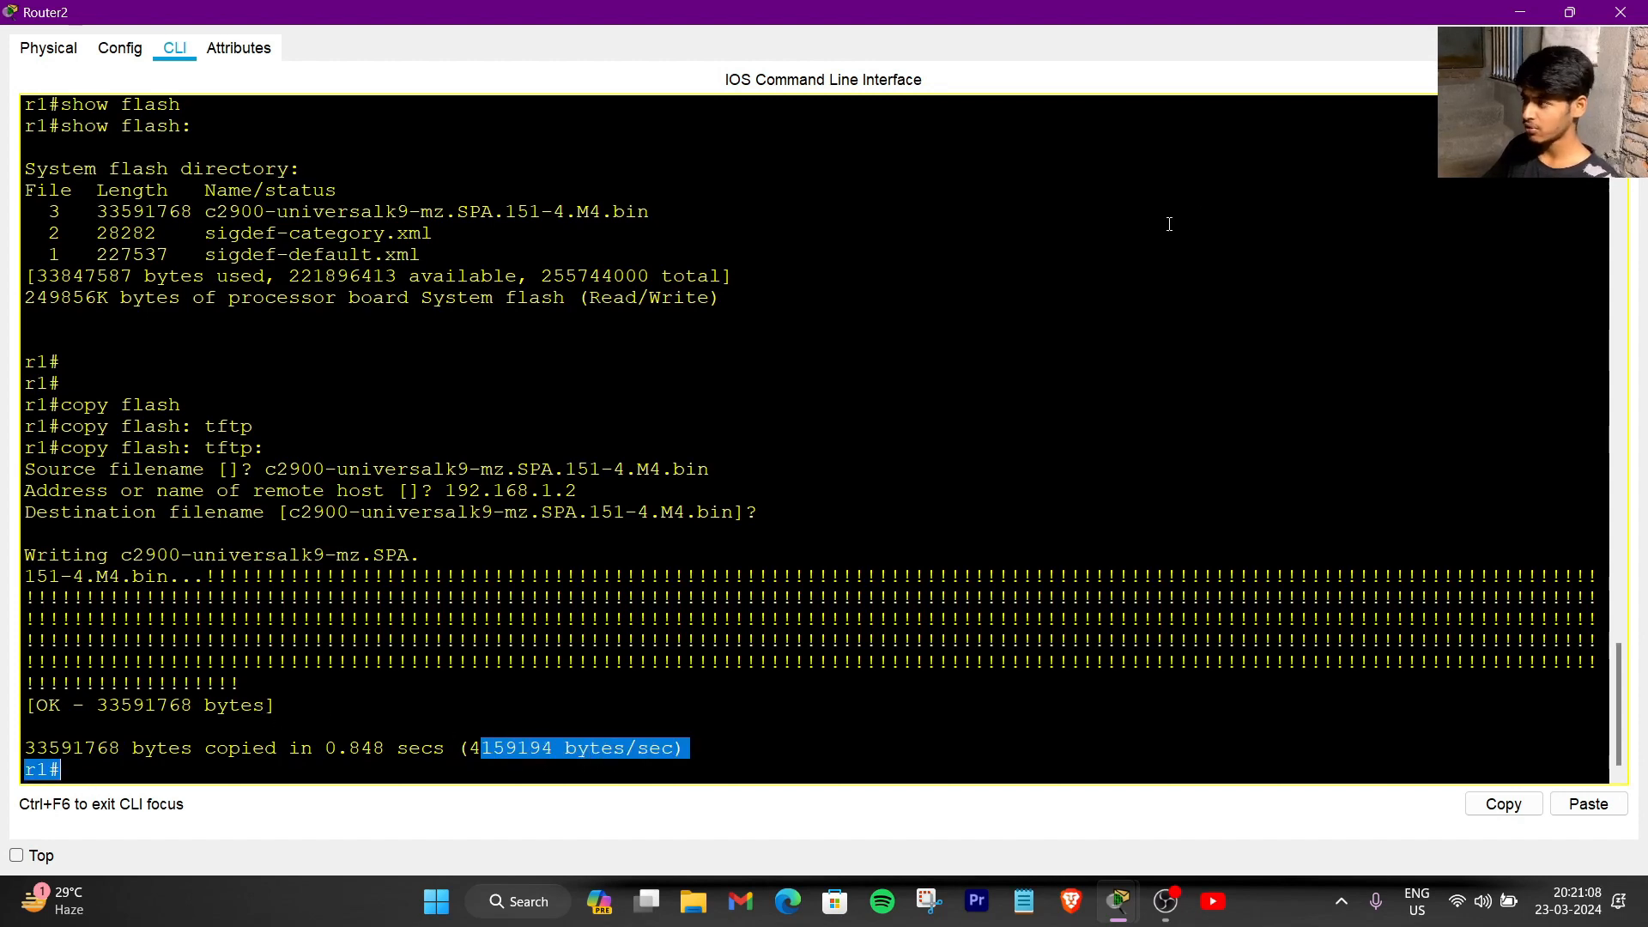
- Open the server's window maximized, refresh its TFTP service file list, and look through it for the backed-up router image
{"action": "left_click", "coordinate": [1520, 12]}
{"action": "left_click", "coordinate": [398, 383]}
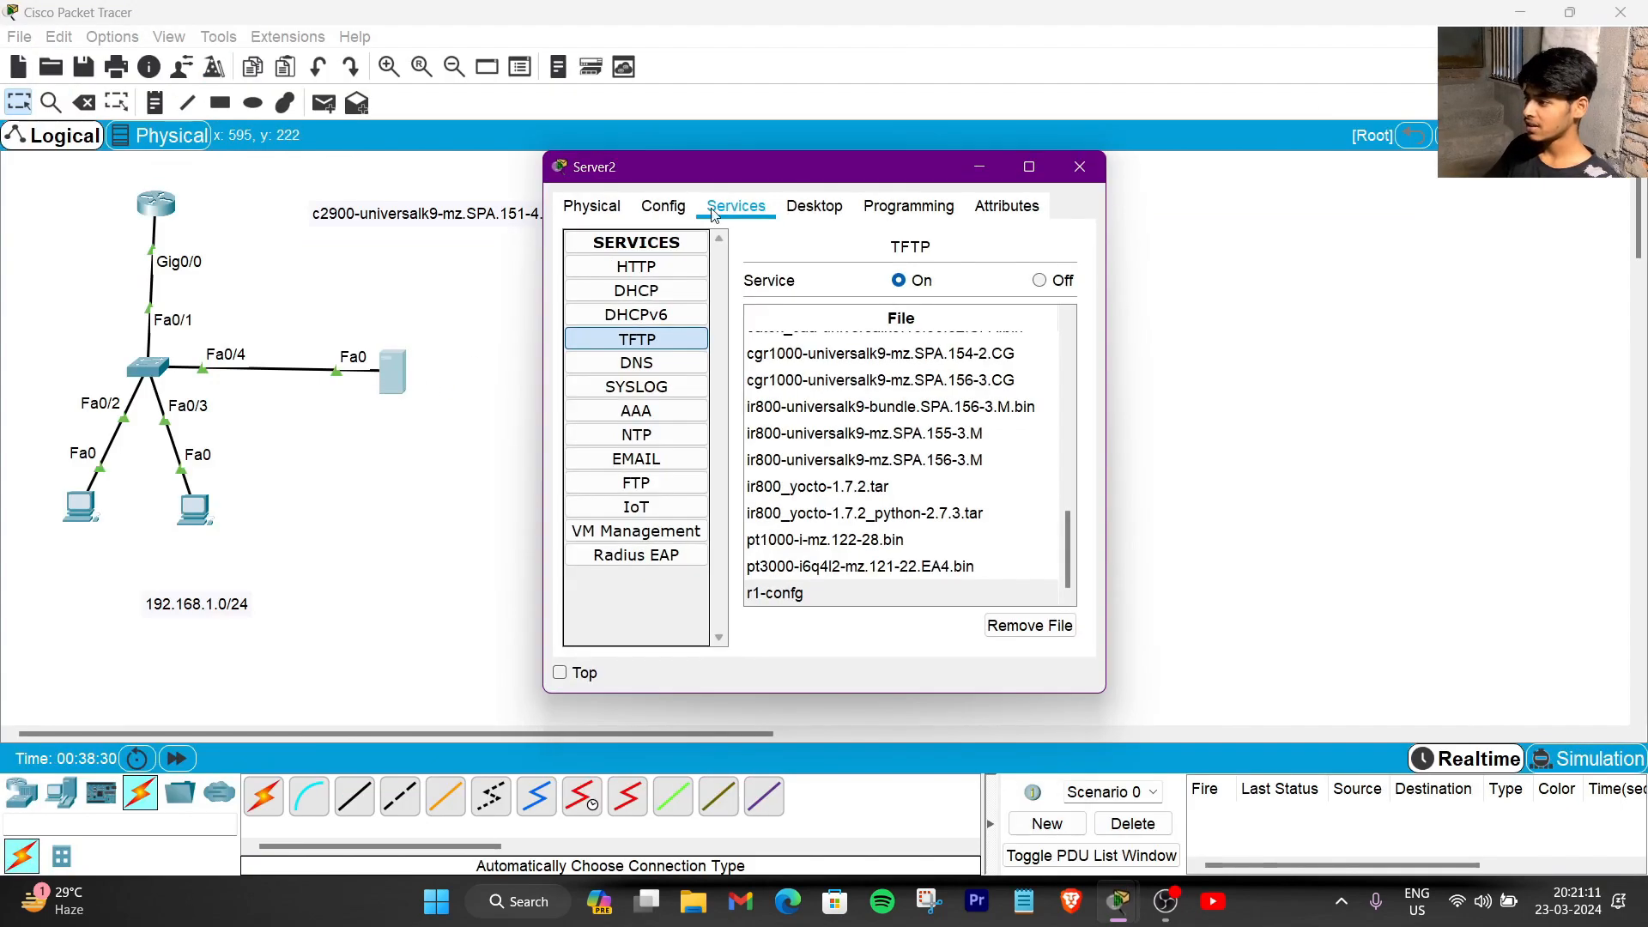
{"action": "double_click", "coordinate": [570, 165]}
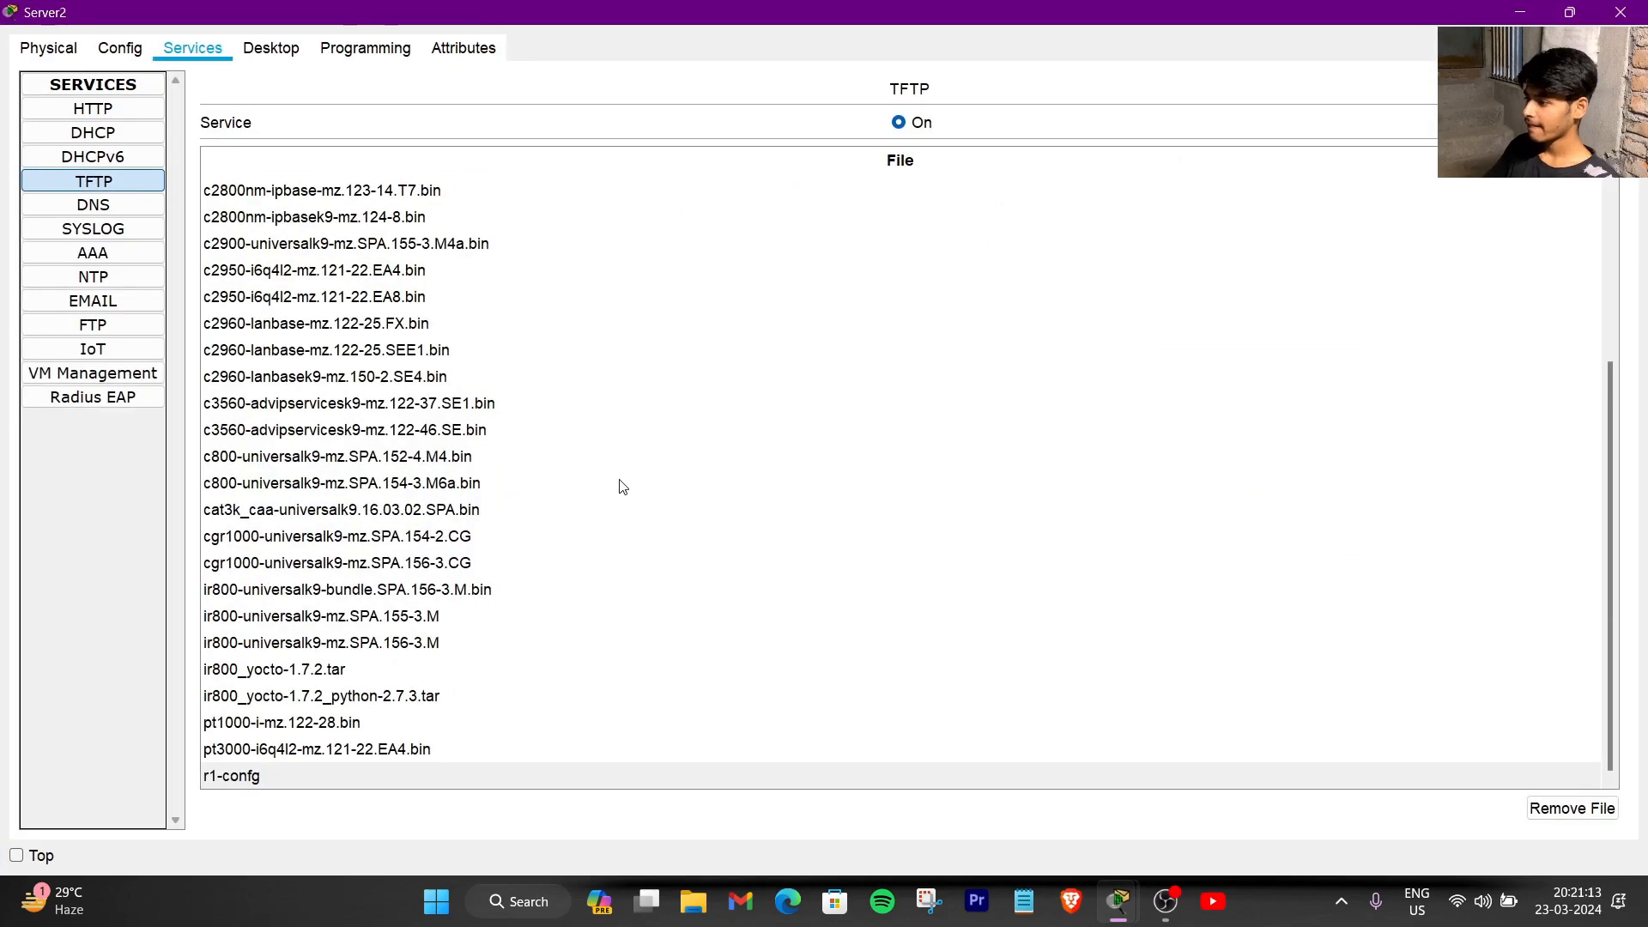
{"action": "left_click", "coordinate": [60, 206]}
{"action": "left_click", "coordinate": [85, 183]}
{"action": "scroll", "coordinate": [305, 626], "scroll_direction": "down", "scroll_amount": 4}
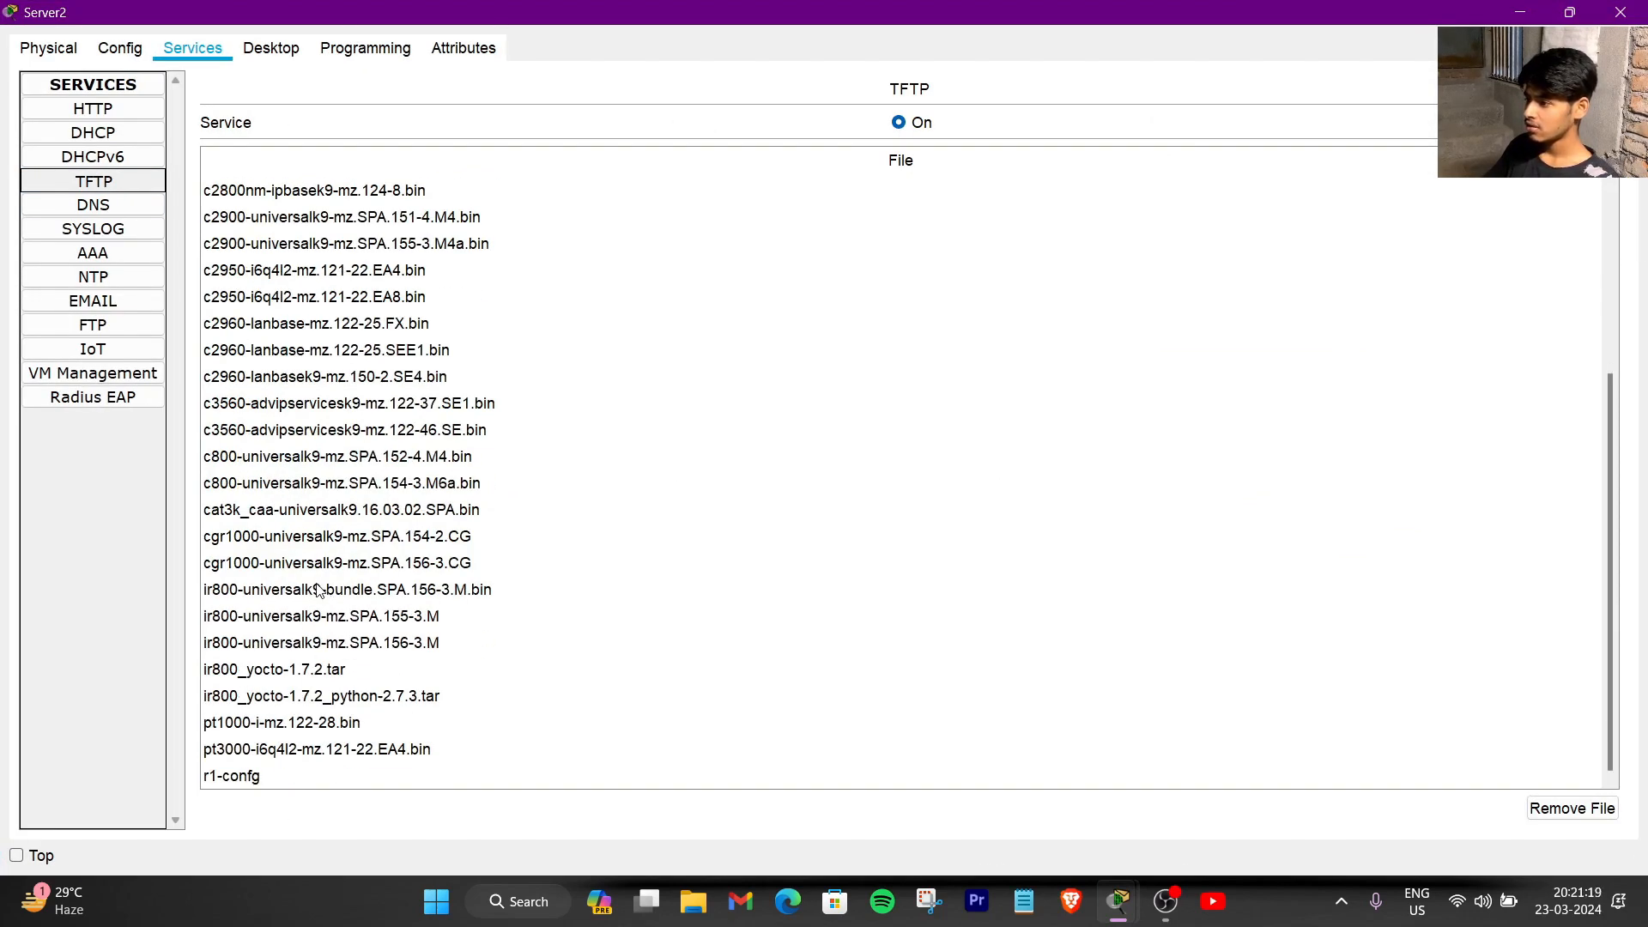
{"action": "scroll", "coordinate": [290, 657], "scroll_direction": "up", "scroll_amount": 4}
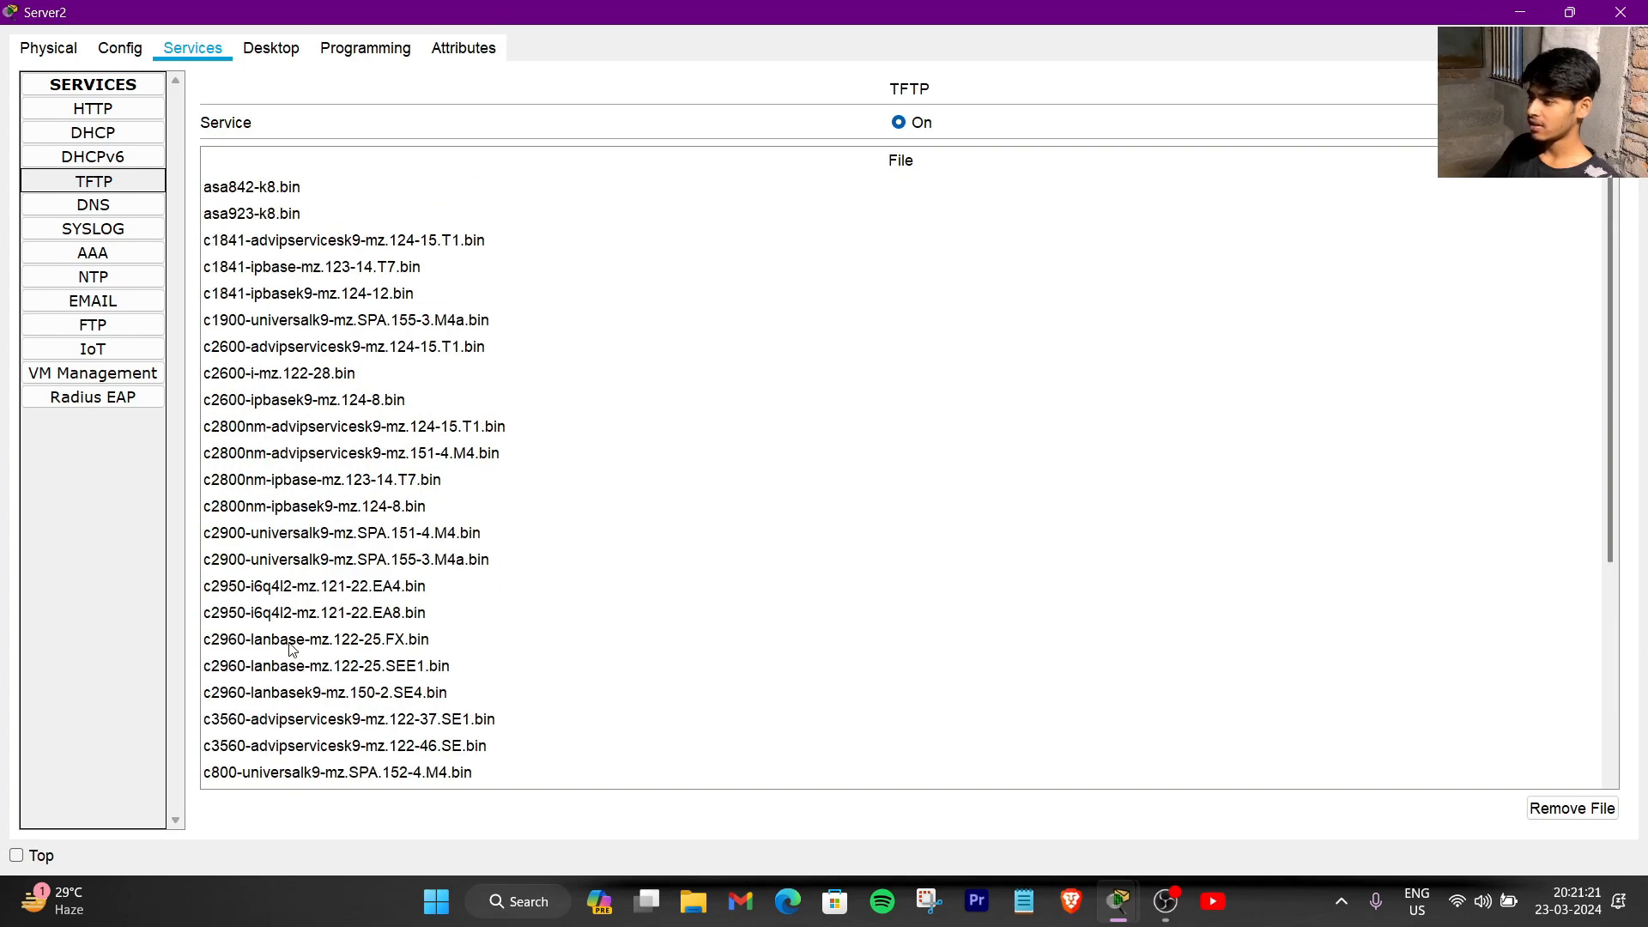
{"action": "left_click", "coordinate": [1520, 12]}
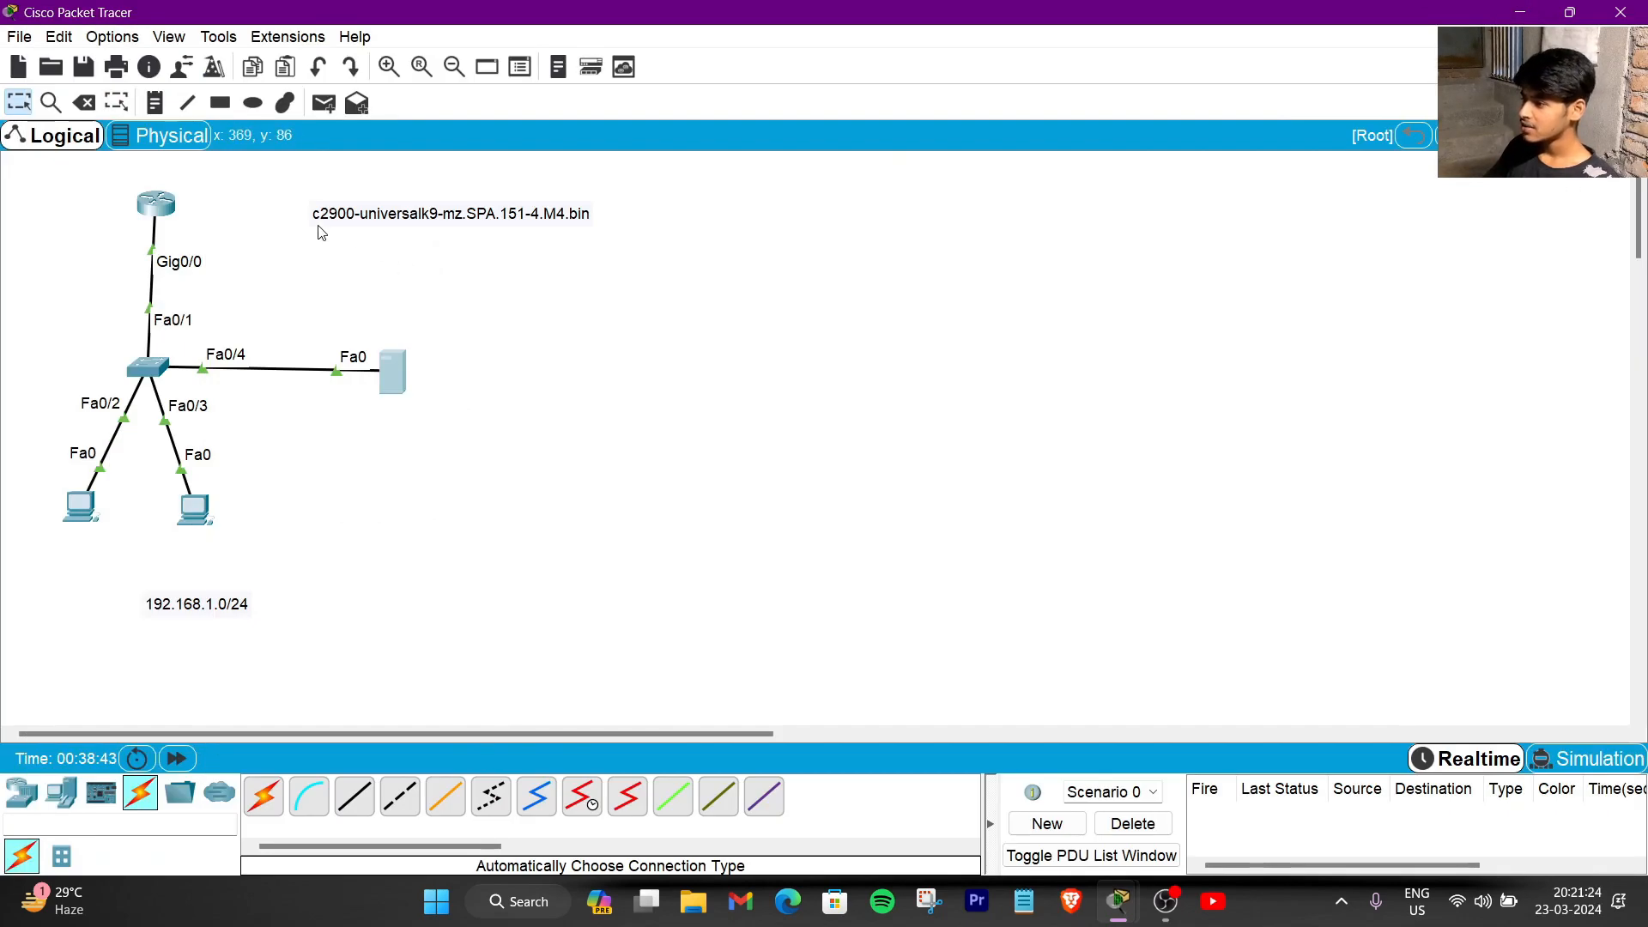
- Compare the image name in the note with the server's TFTP files and highlight c2900-universalk9-mz.SPA.151-4.M4.bin
{"action": "left_click", "coordinate": [392, 371]}
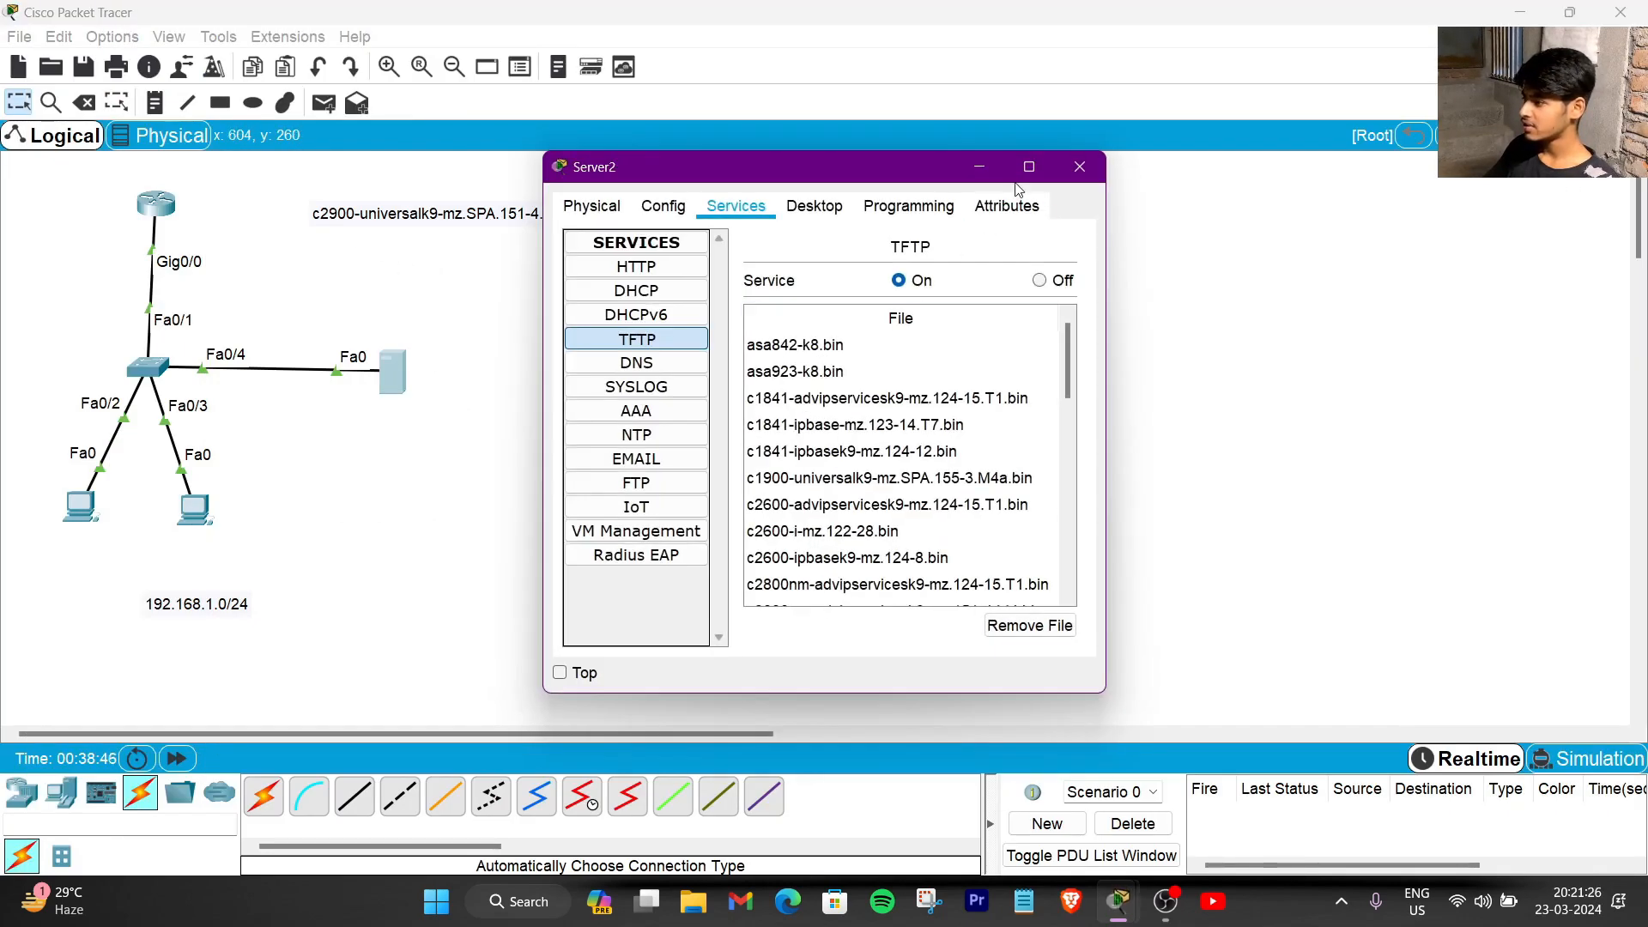
{"action": "scroll", "coordinate": [496, 427], "scroll_direction": "down", "scroll_amount": 4}
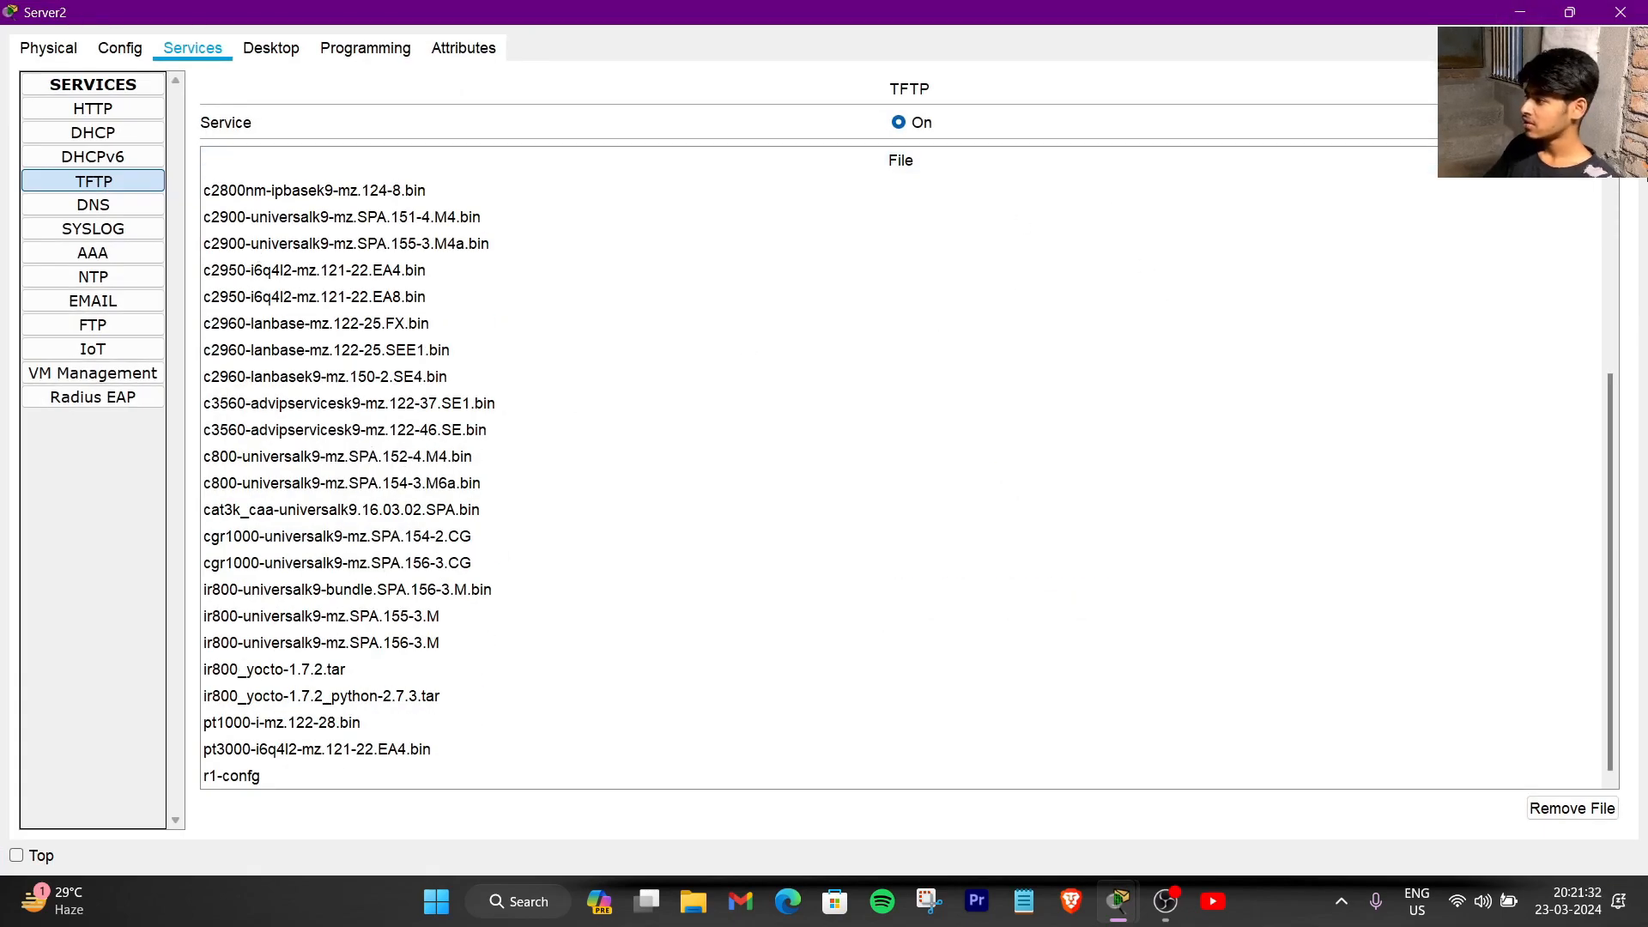
{"action": "left_click", "coordinate": [1517, 17]}
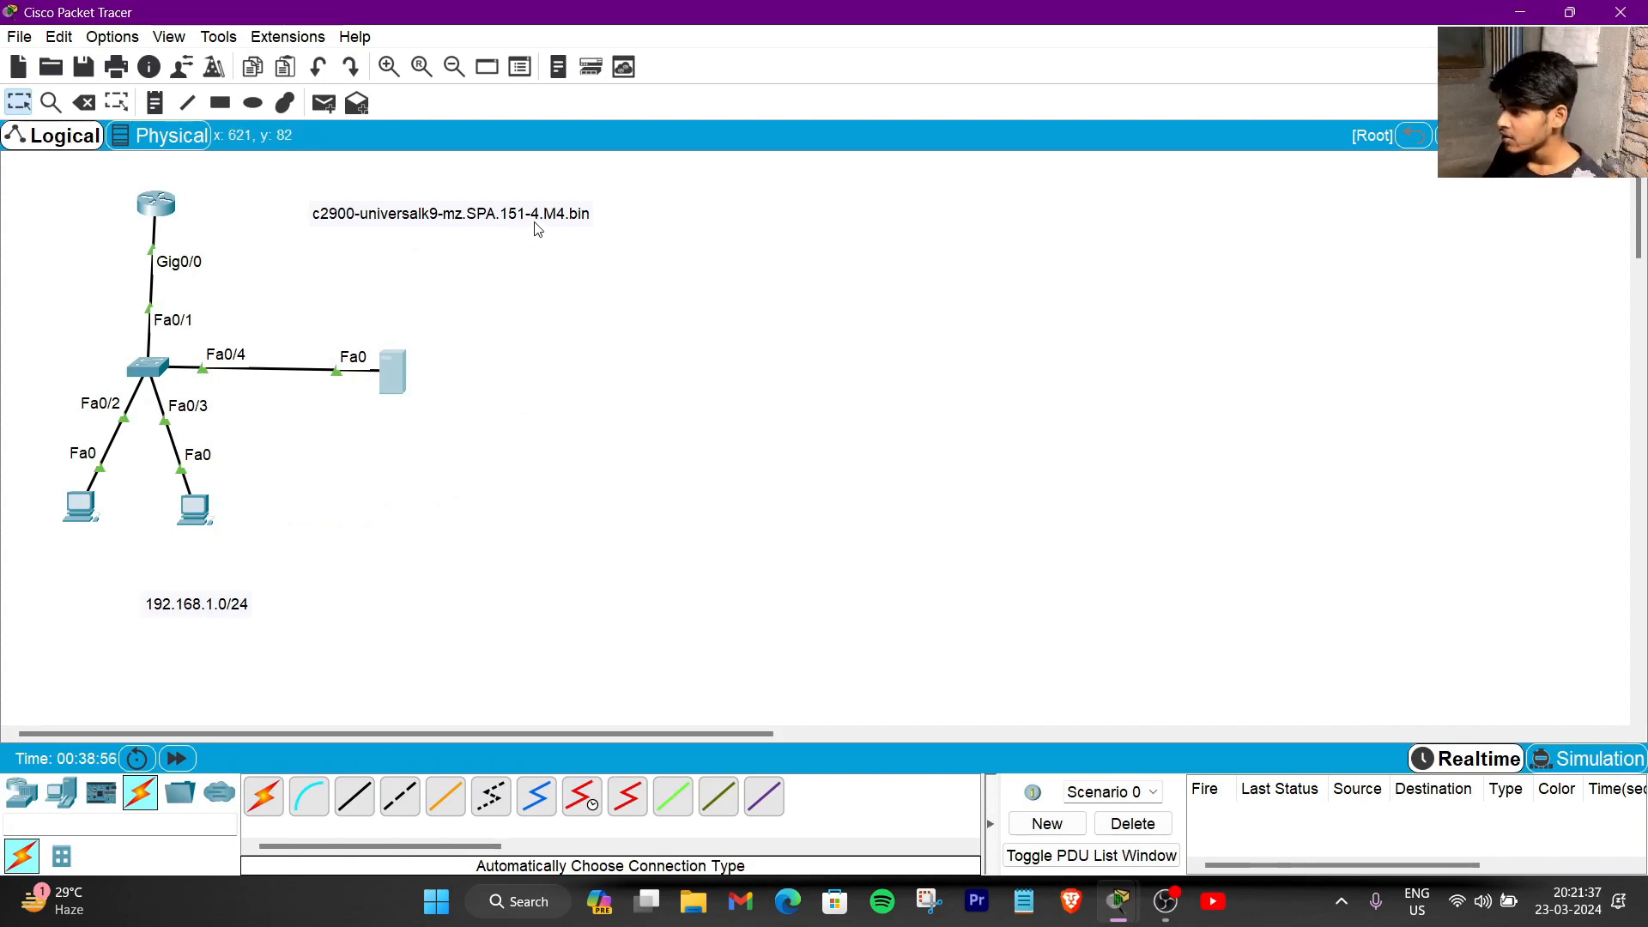
{"action": "left_click", "coordinate": [392, 371]}
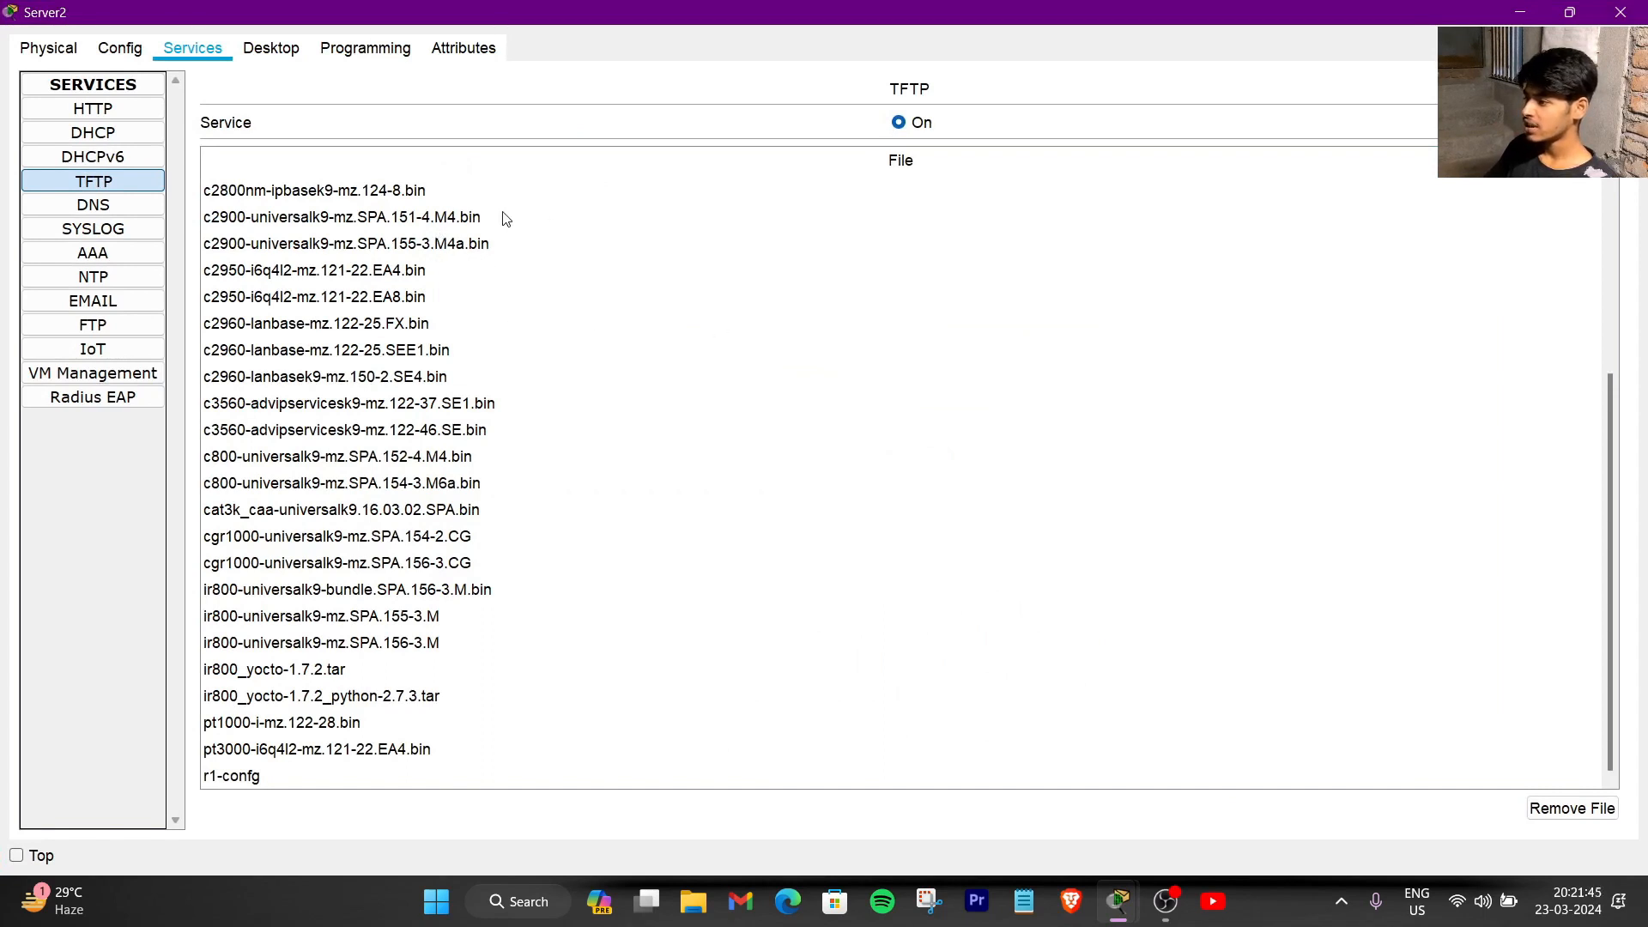
{"action": "left_click", "coordinate": [394, 218]}
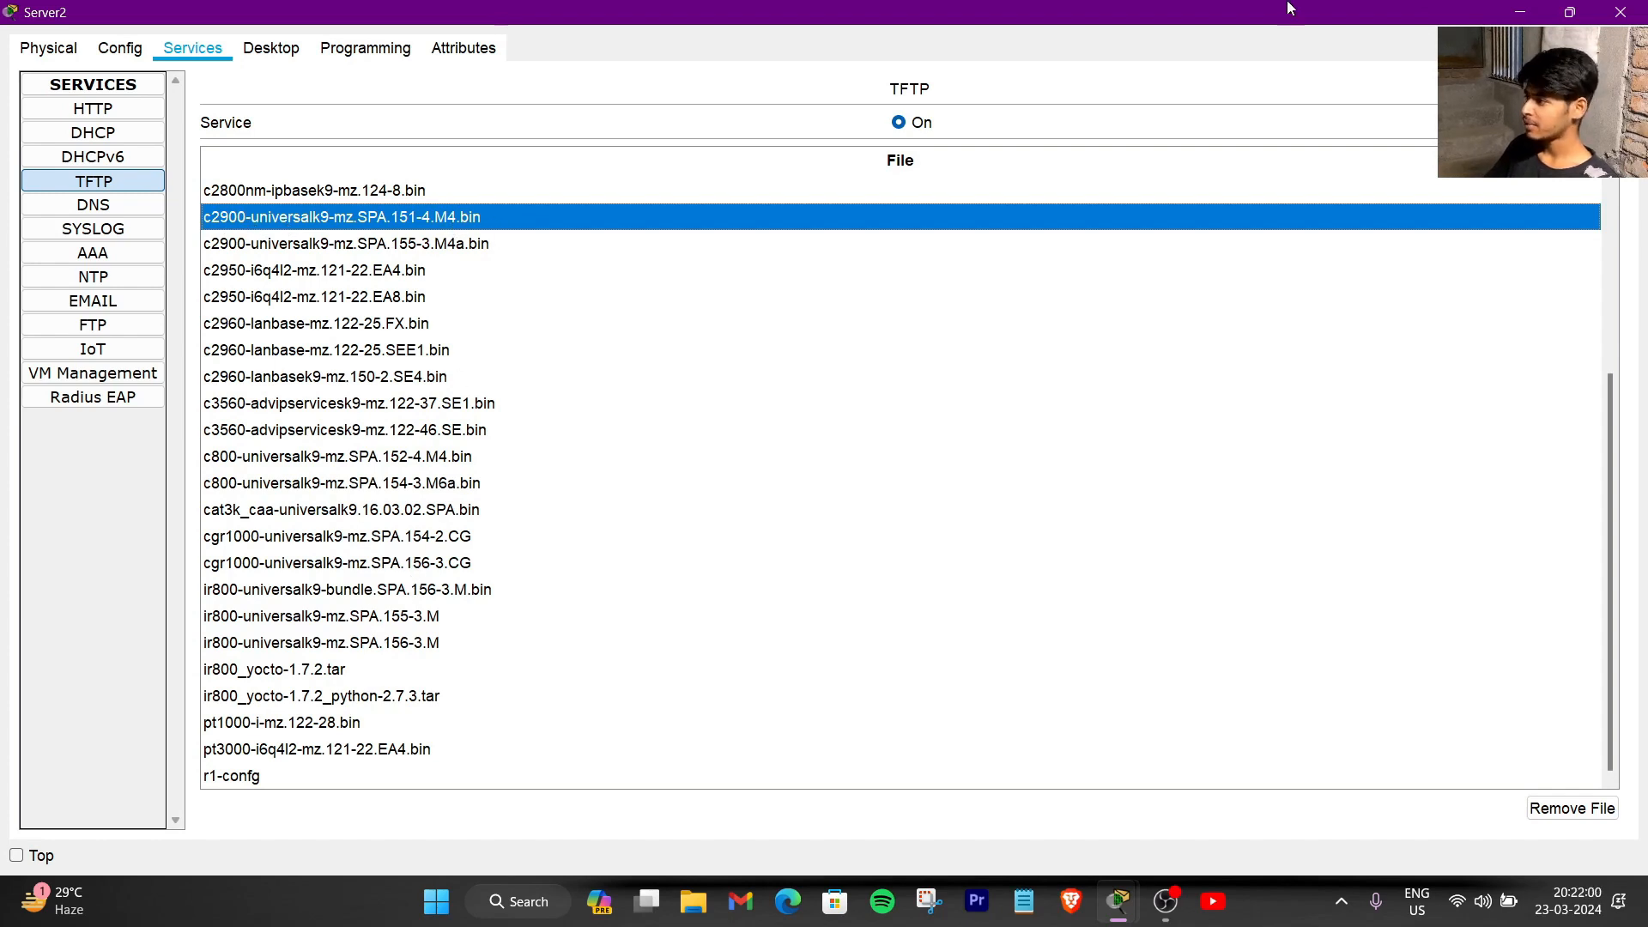
{"action": "left_click", "coordinate": [1532, 14]}
- Return to the router's maximized command line and erase its saved configuration with erase startup-config, confirming the erasure
{"action": "left_click", "coordinate": [156, 208]}
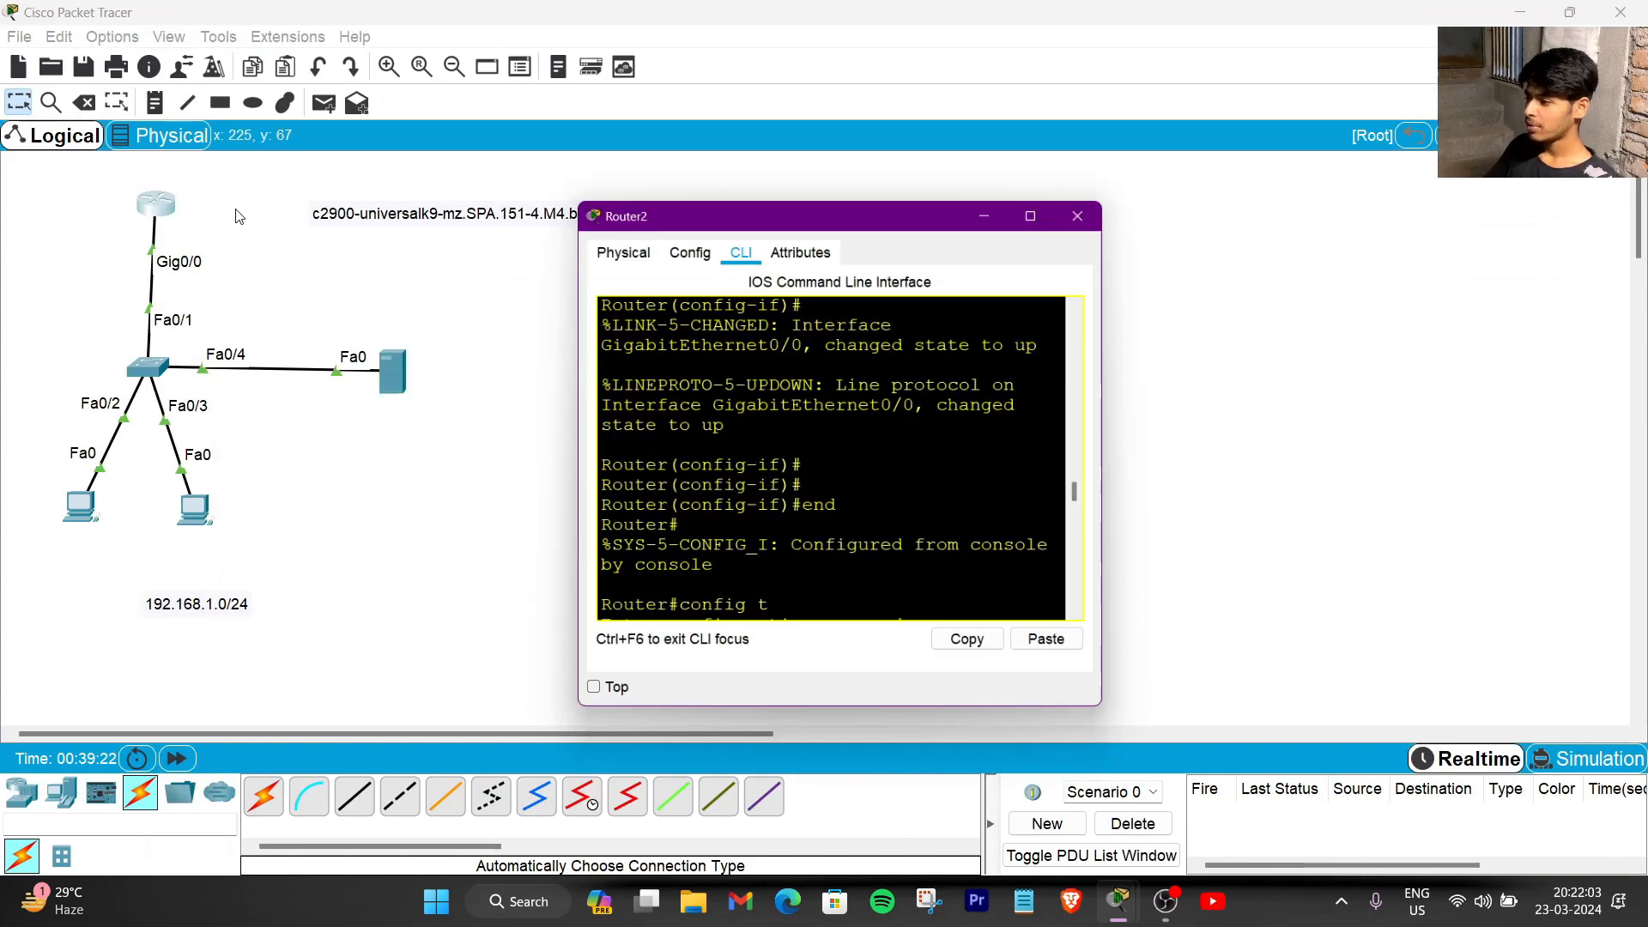
{"action": "left_click", "coordinate": [1029, 166]}
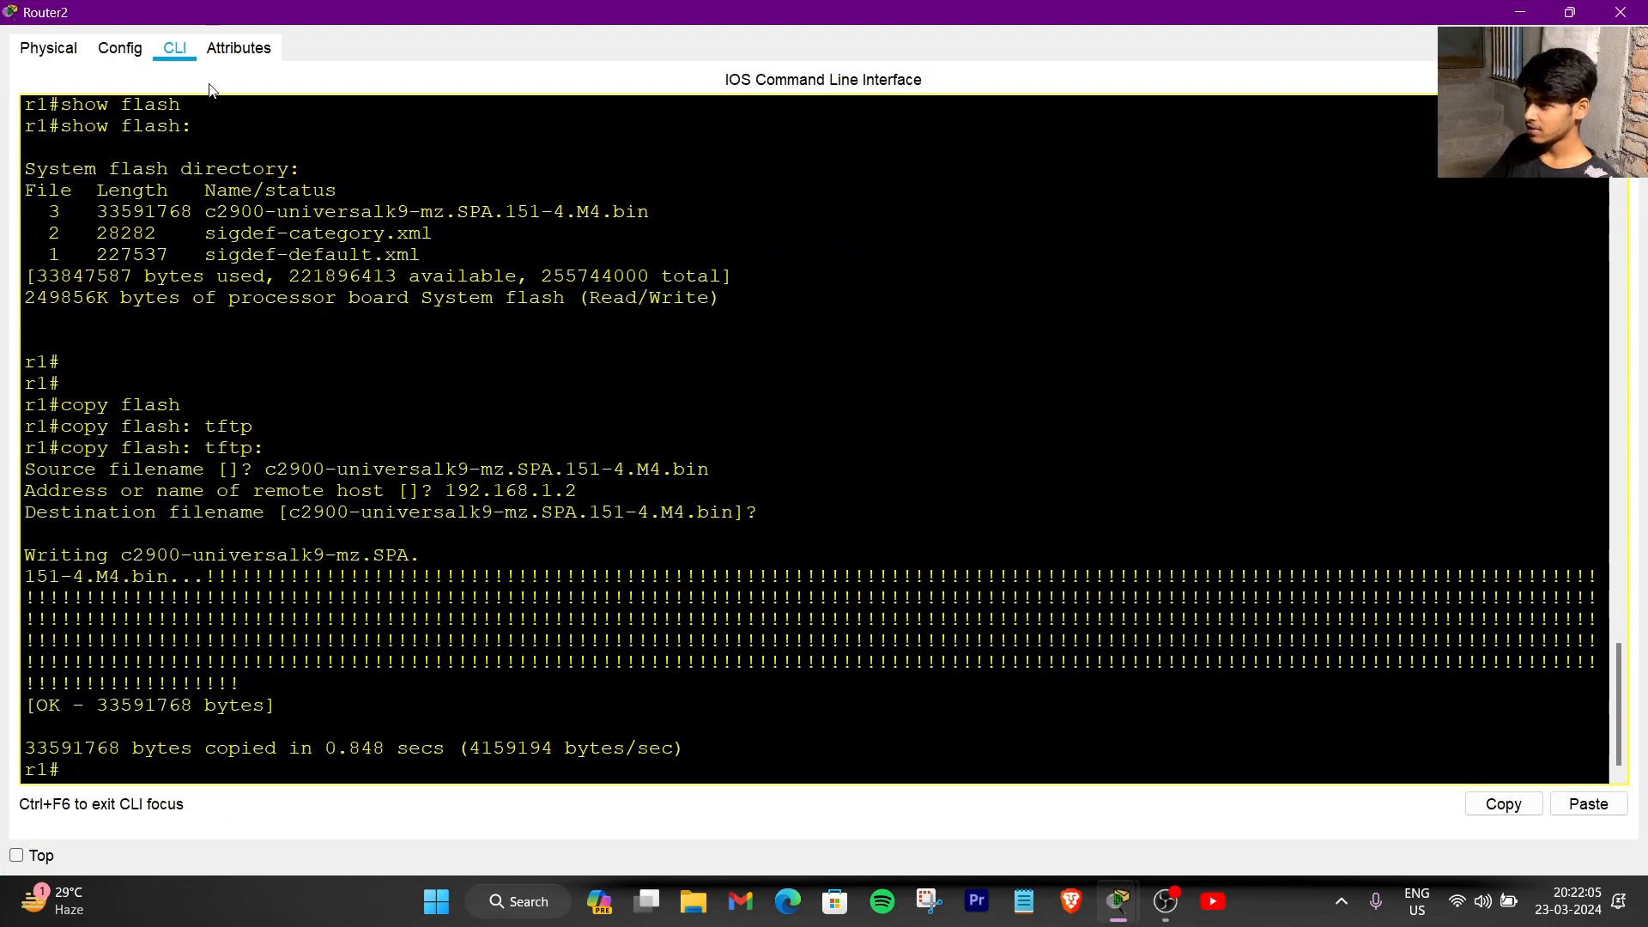
{"action": "key", "text": "Return"}
{"action": "key", "text": "Return"}
{"action": "key", "text": "Return"}
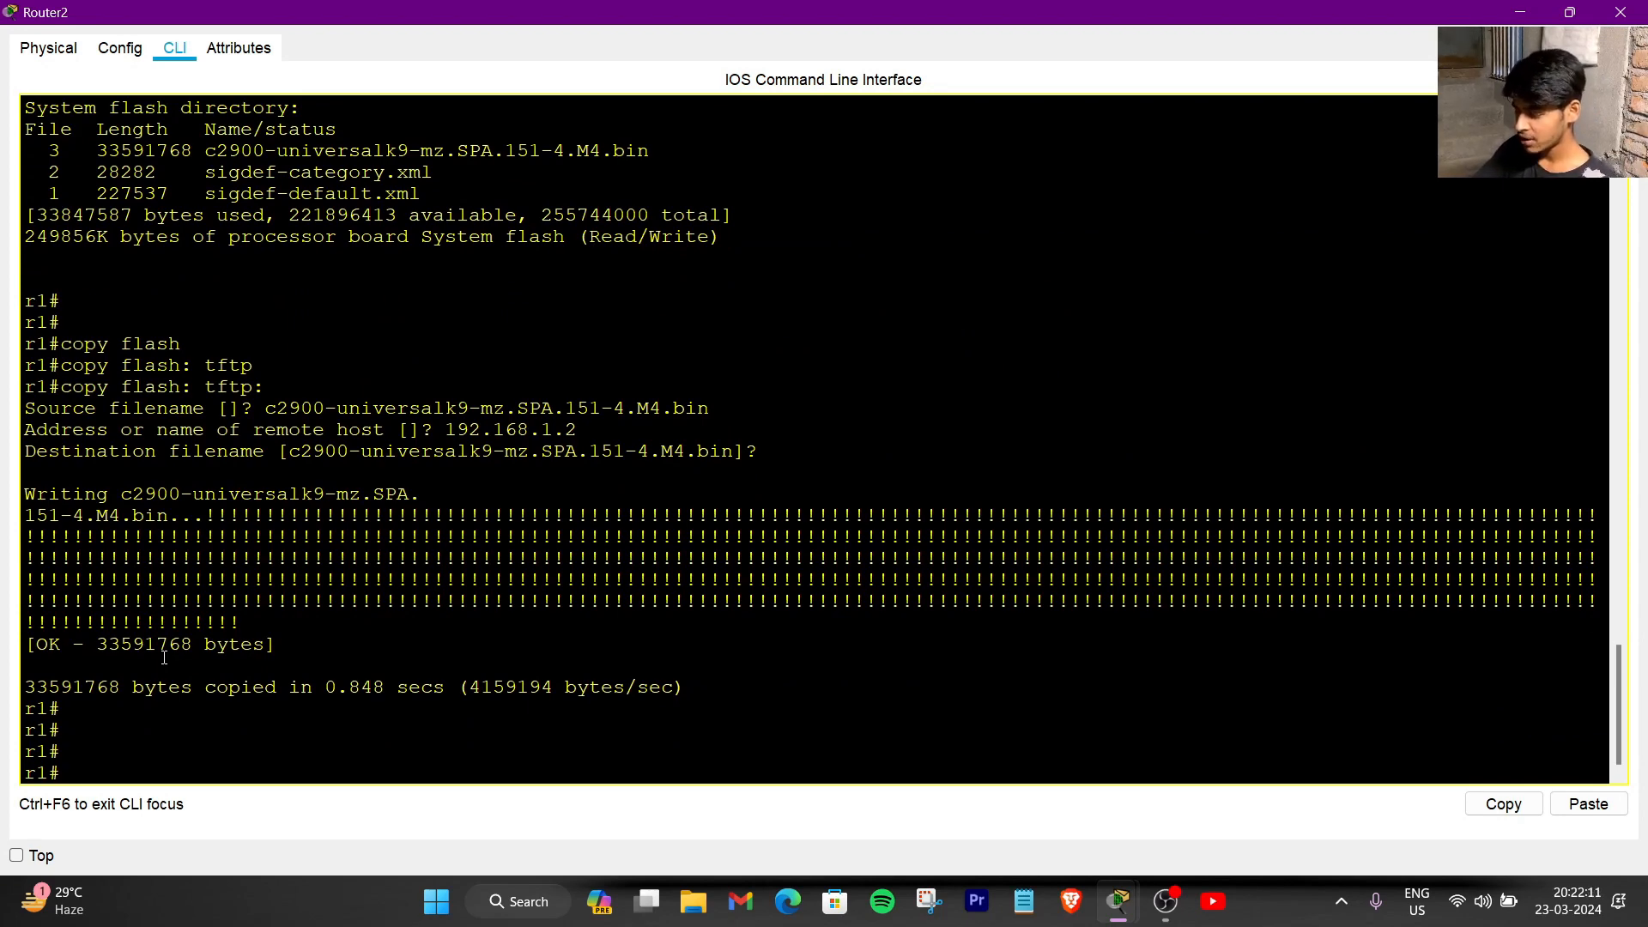
{"action": "type", "text": "e"}
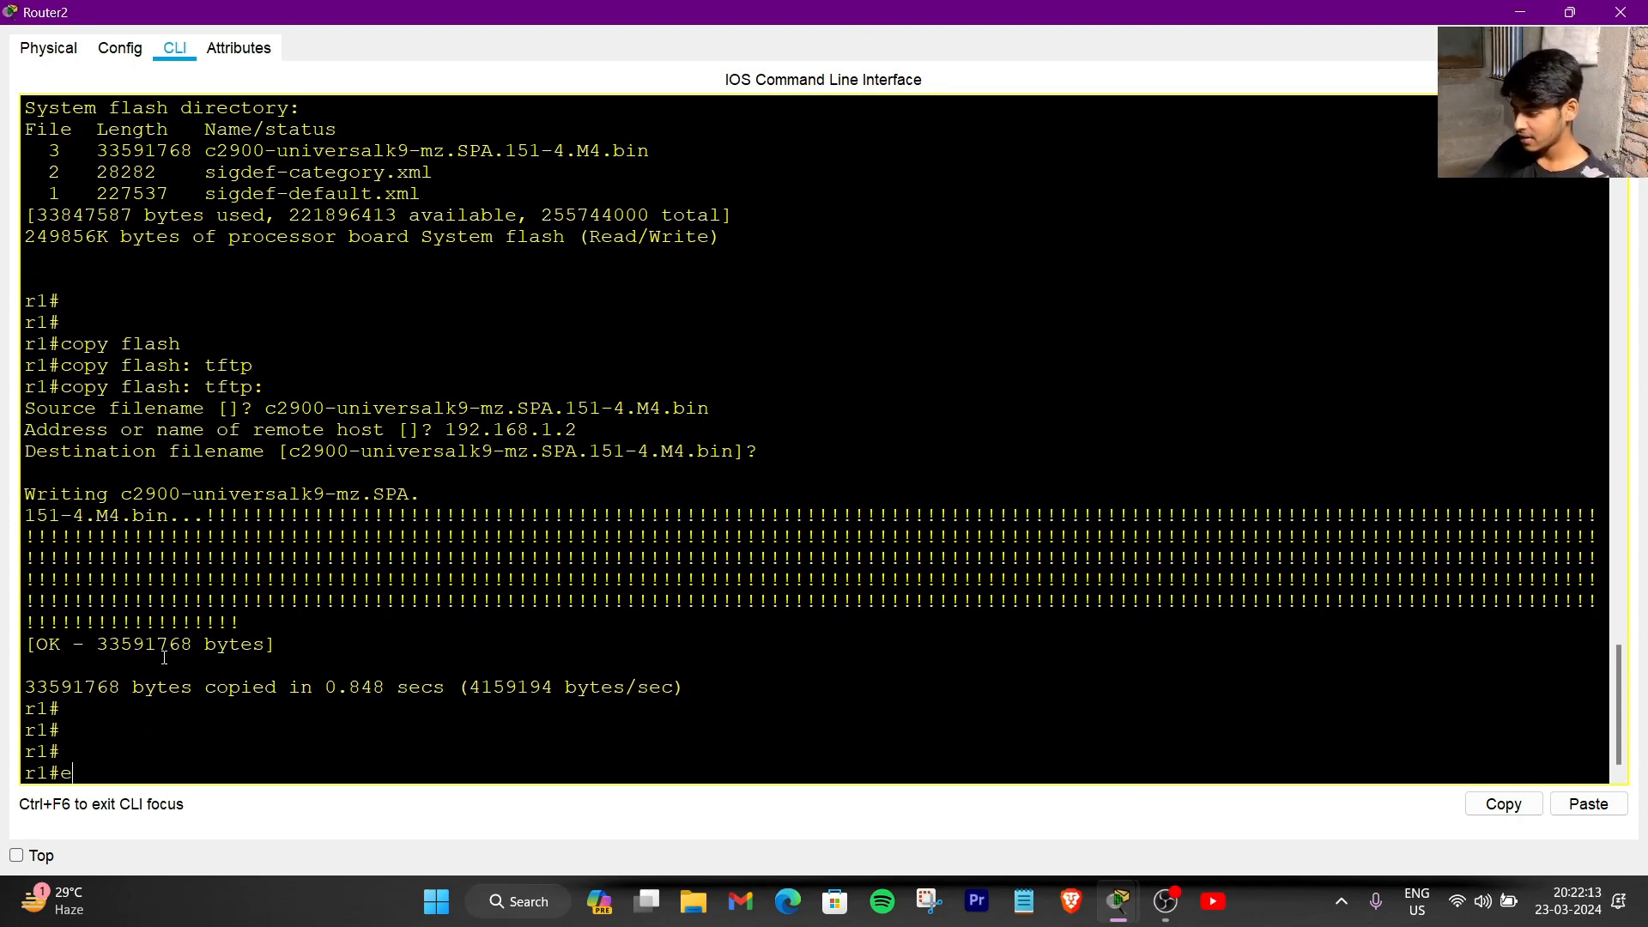
{"action": "type", "text": "rase s"}
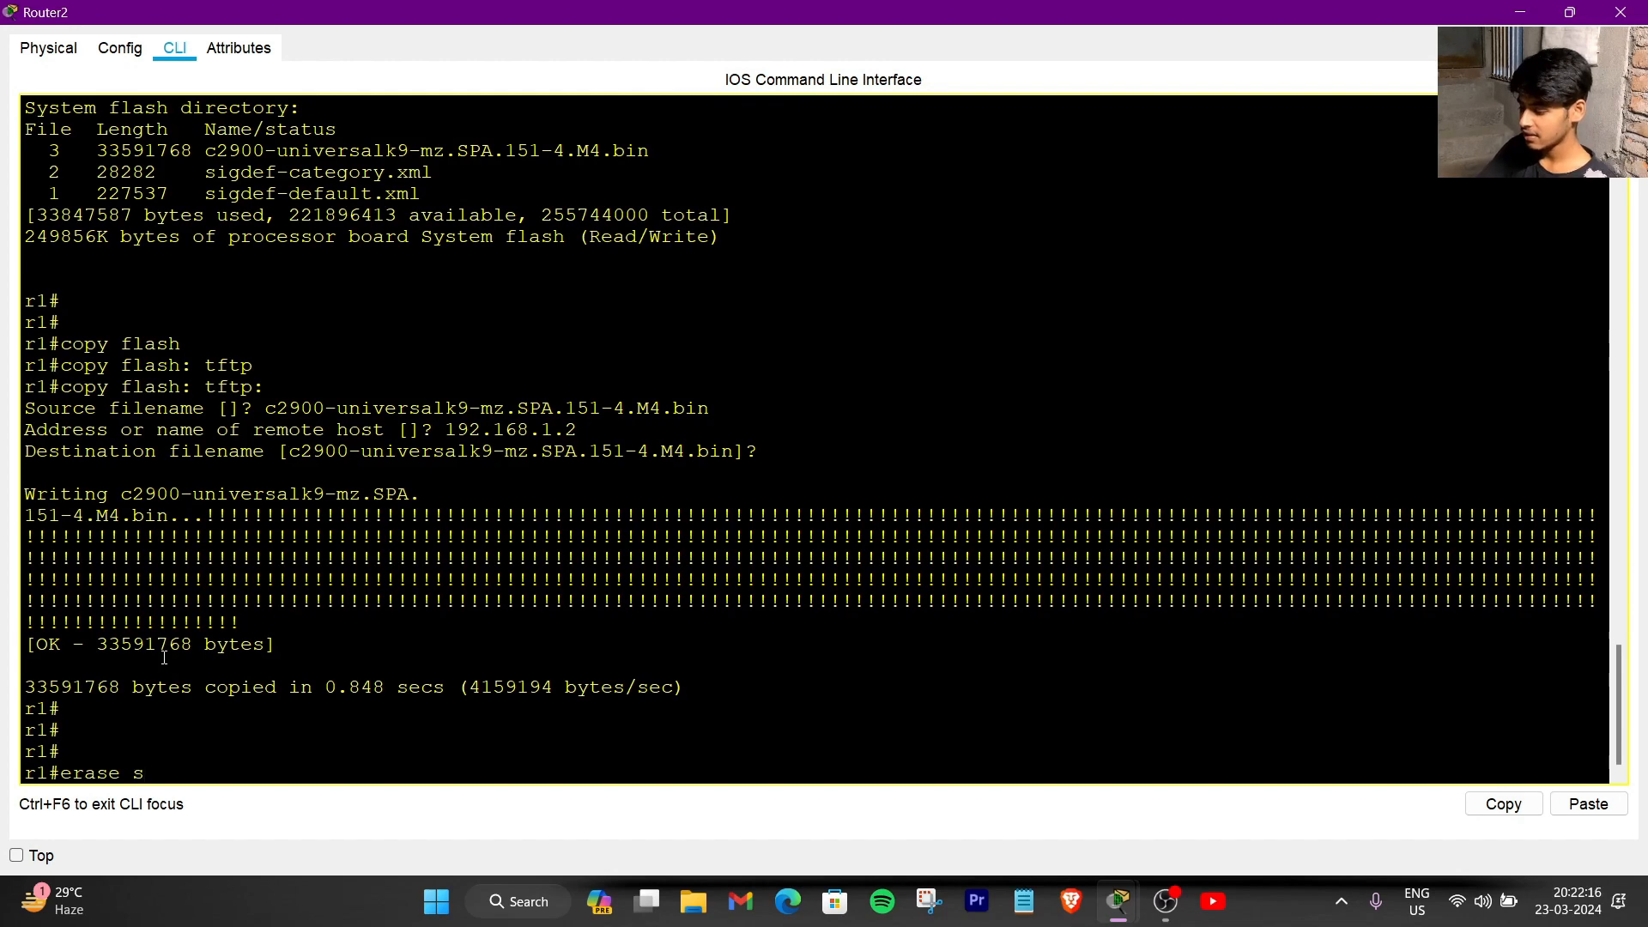
{"action": "type", "text": "tart"}
{"action": "key", "text": "Tab"}
{"action": "key", "text": "Return"}
{"action": "key", "text": "Return"}
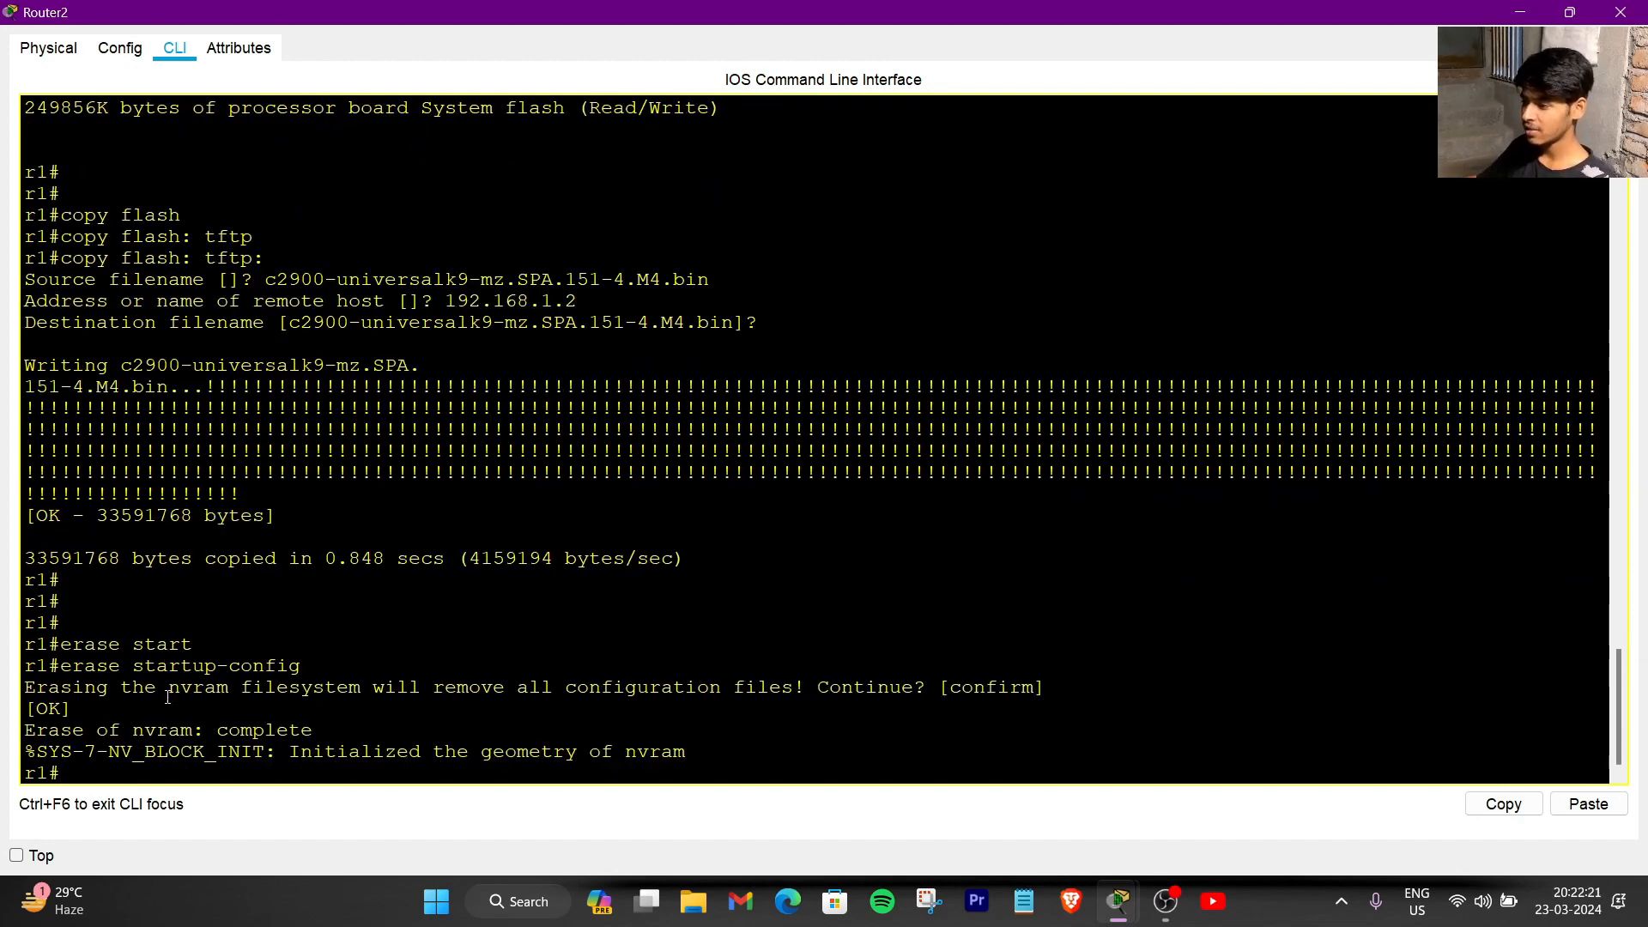
{"action": "left_click_drag", "start_coordinate": [168, 697], "coordinate": [228, 697]}
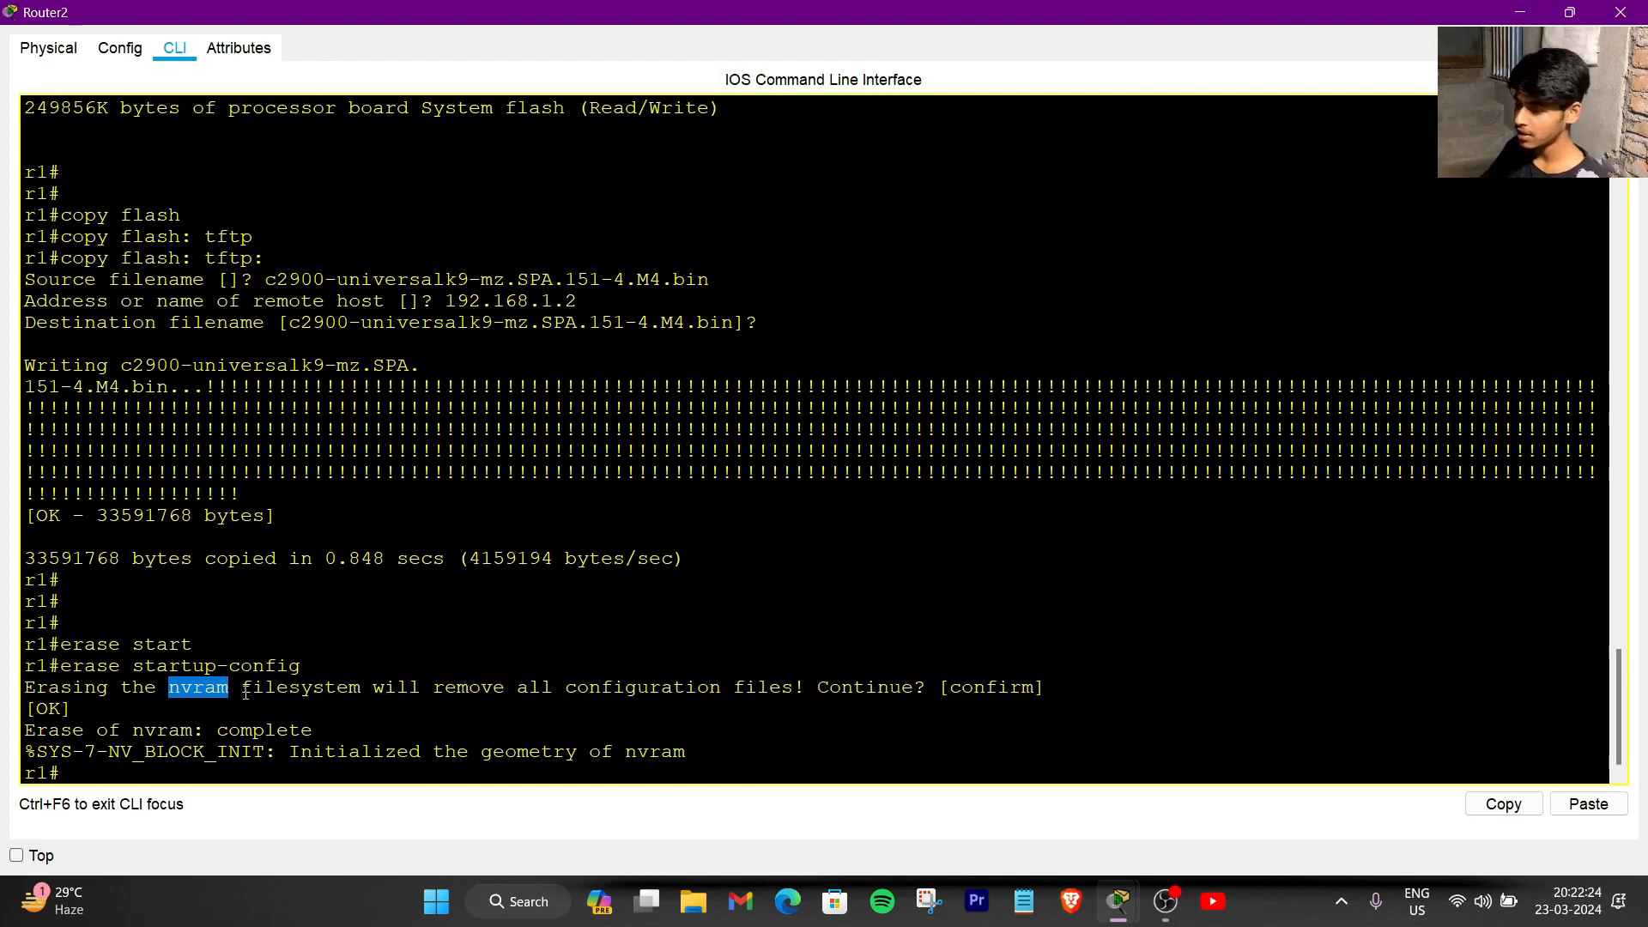
- Check the router's saved configuration with show startup-config
{"action": "left_click", "coordinate": [149, 777]}
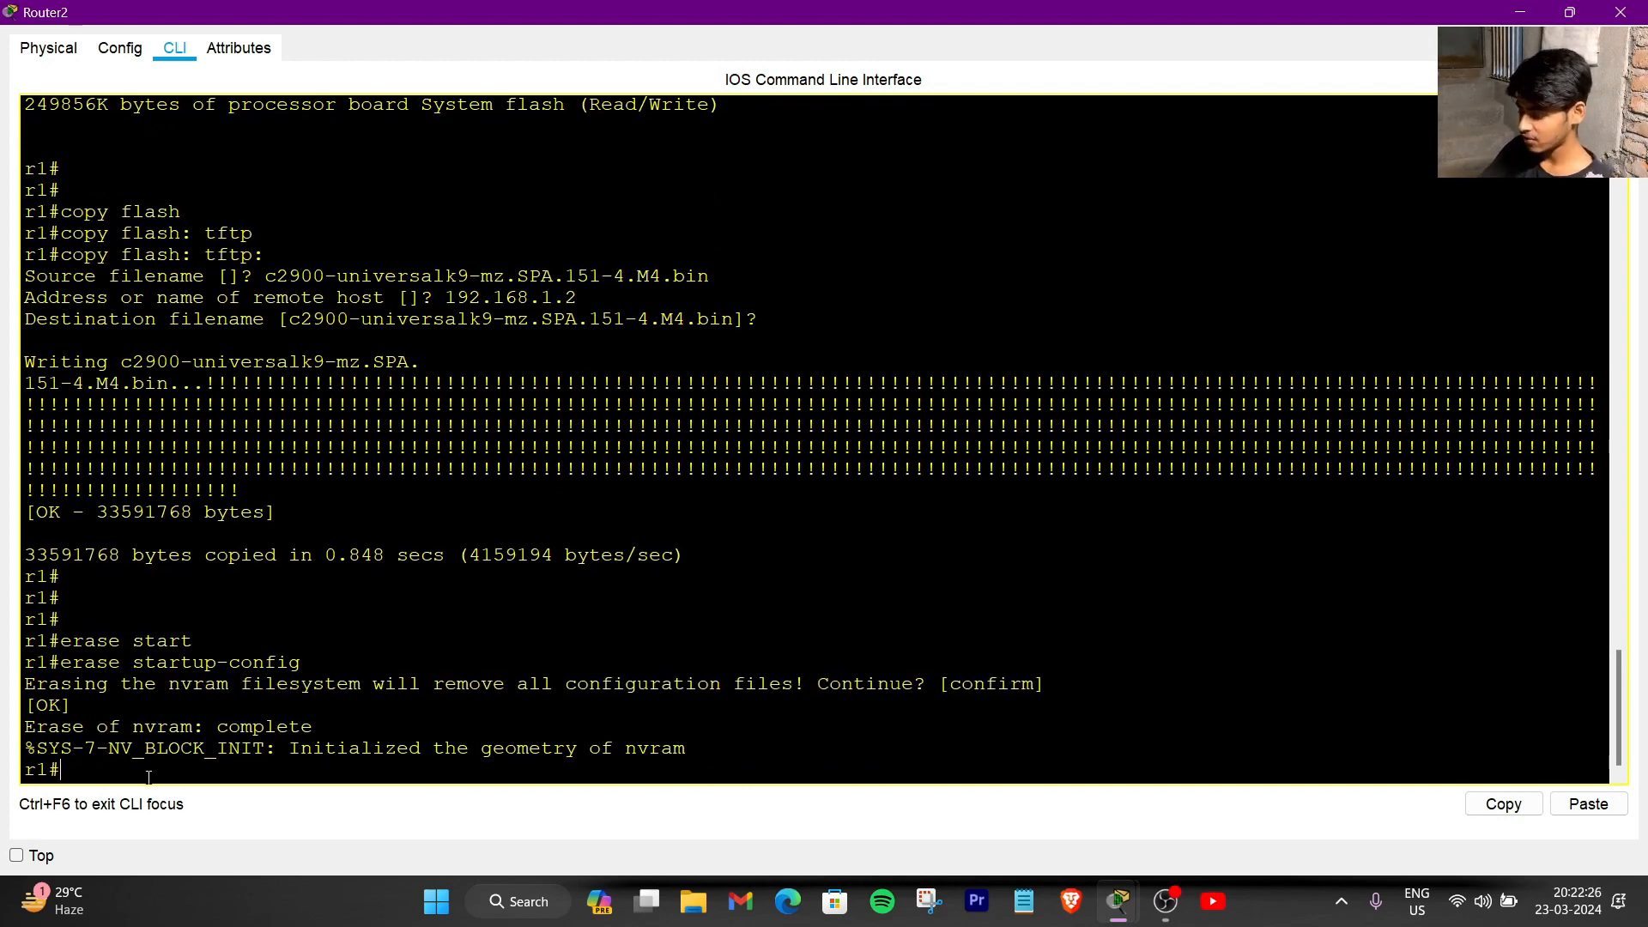
{"action": "type", "text": "show"}
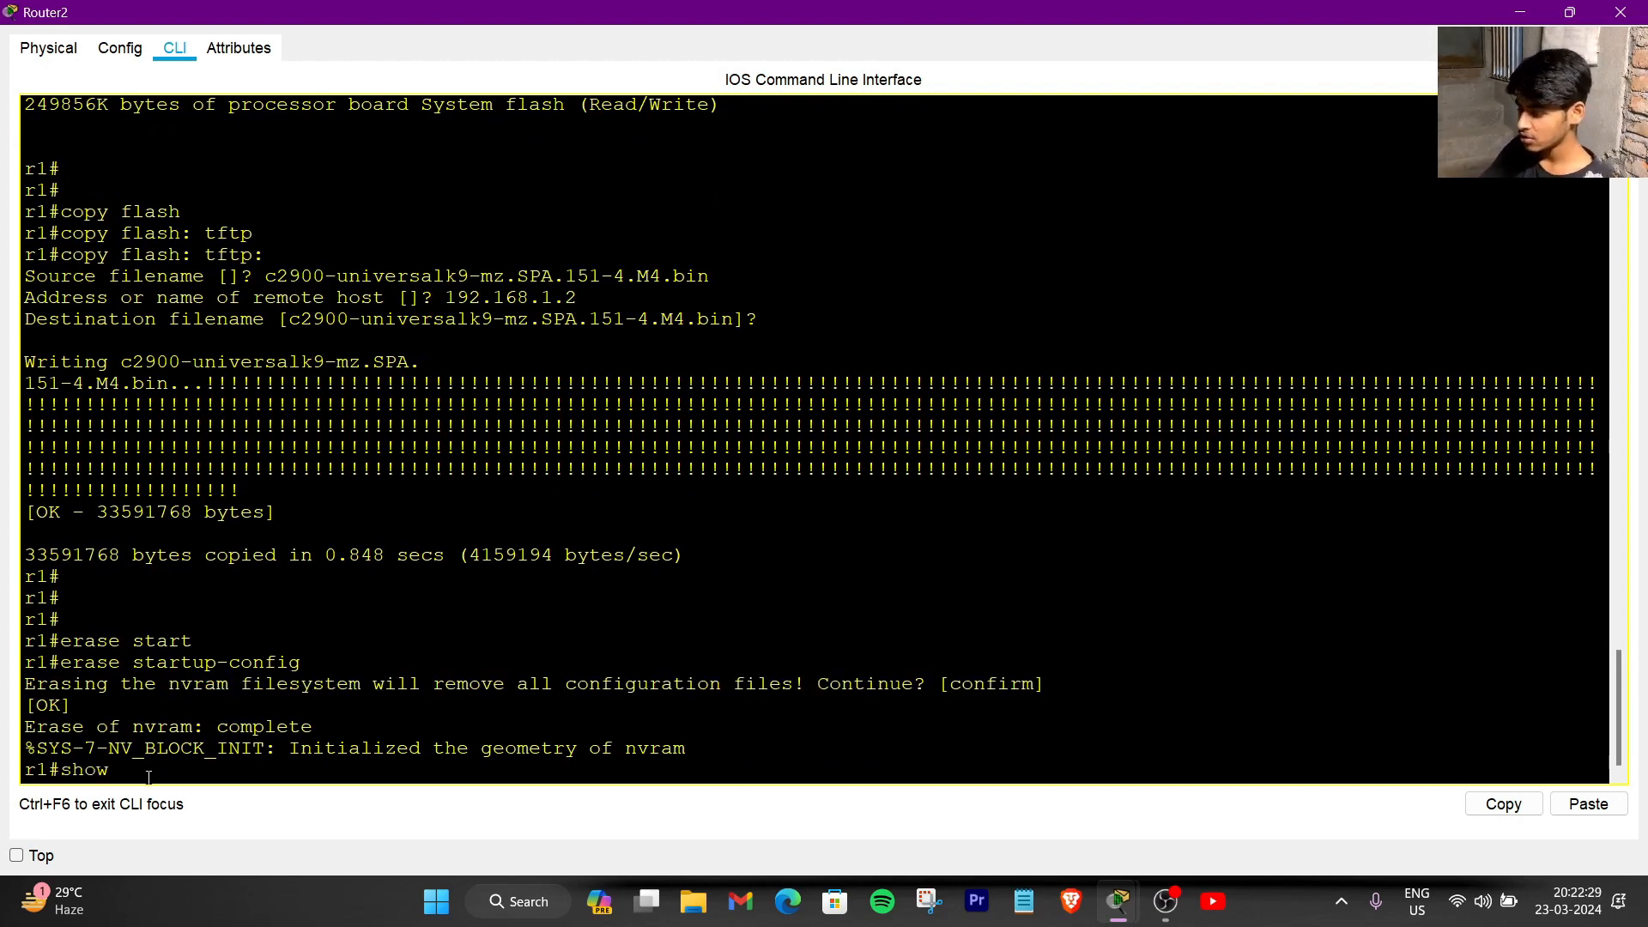
{"action": "type", "text": " start"}
{"action": "key", "text": "Tab"}
{"action": "key", "text": "Return"}
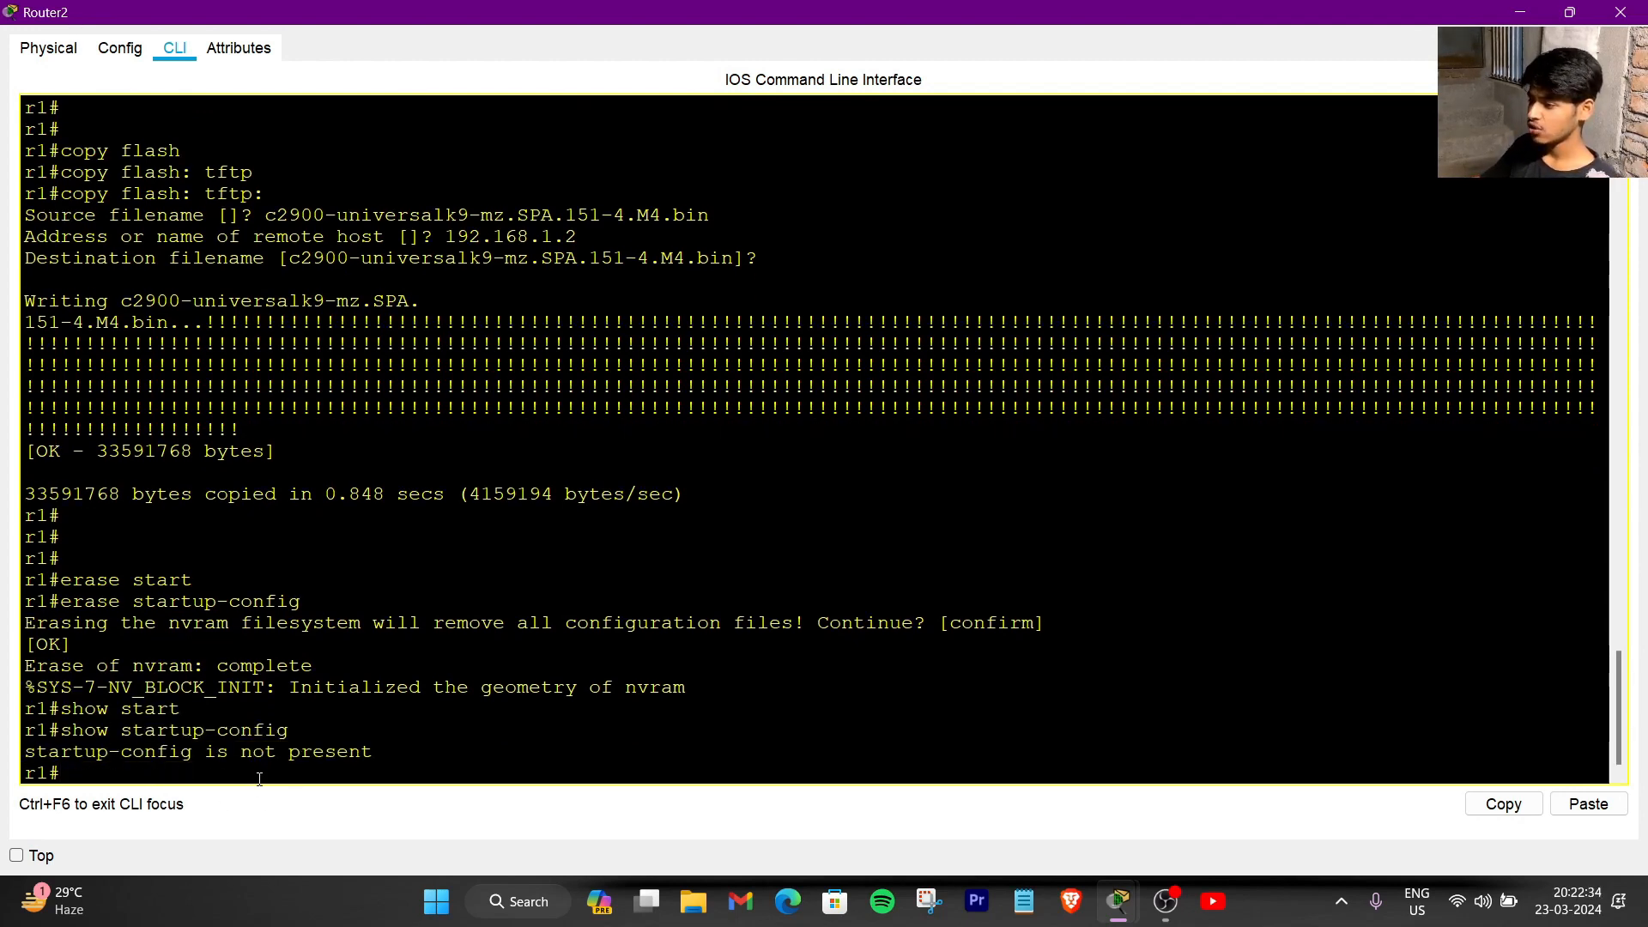
- Restart the router with the reload command and confirm the reload
{"action": "type", "text": "reload"}
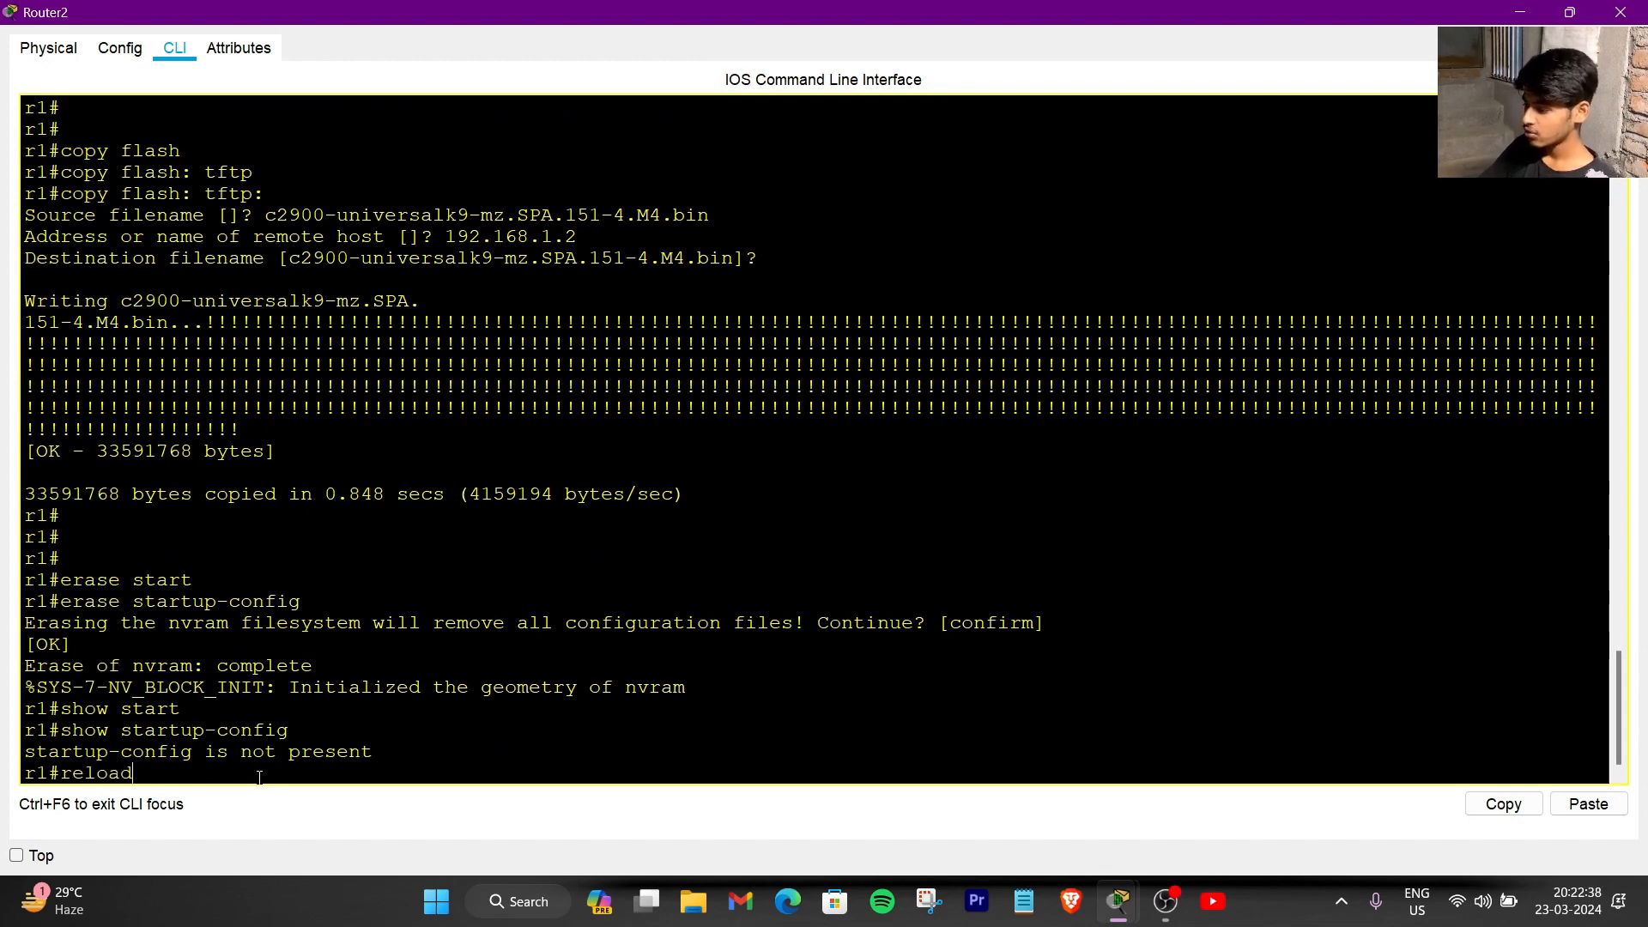
{"action": "key", "text": "Return"}
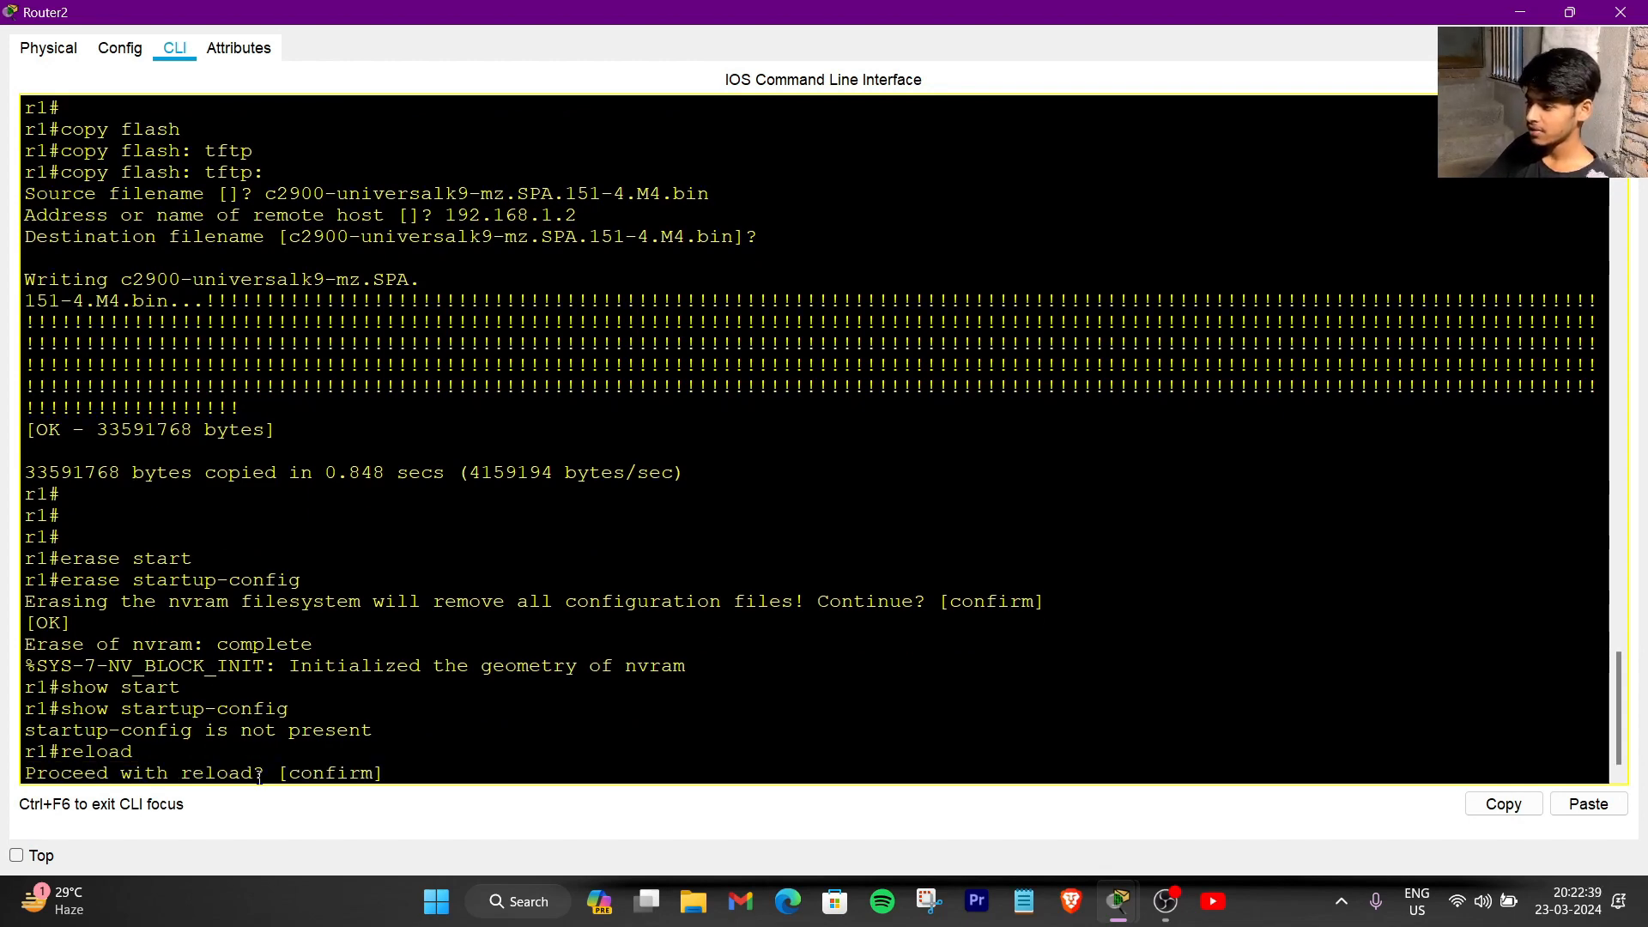
{"action": "key", "text": "Return"}
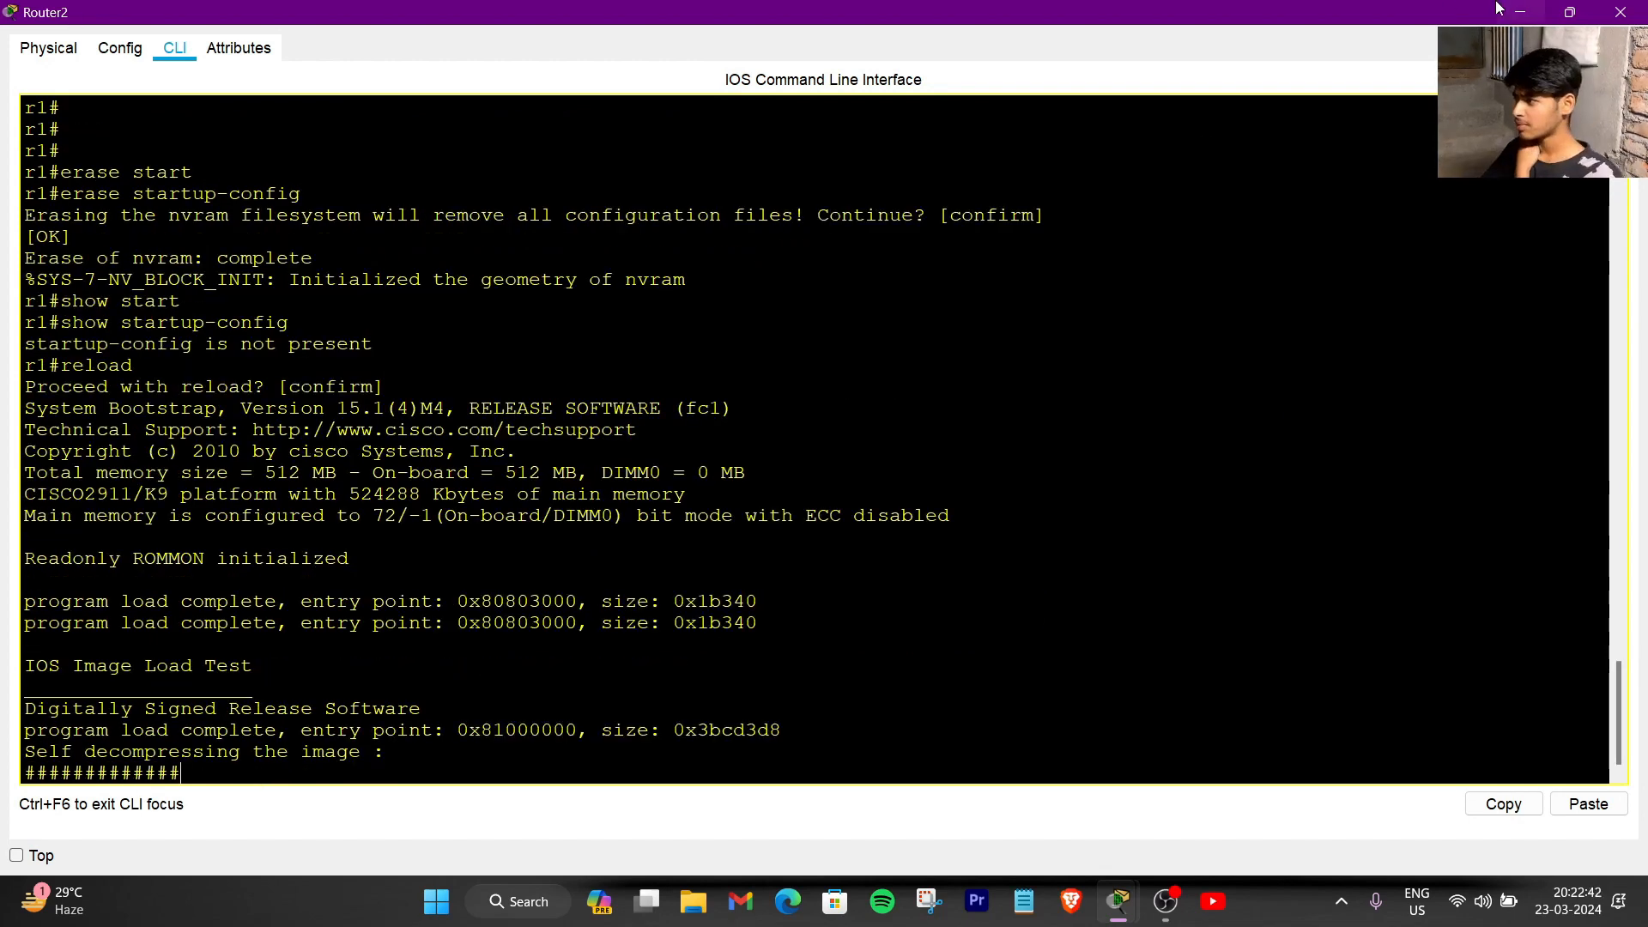
- Return to the topology, add a 4331 router, and position it just beyond the c2900 image-name note
{"action": "left_click", "coordinate": [1518, 12]}
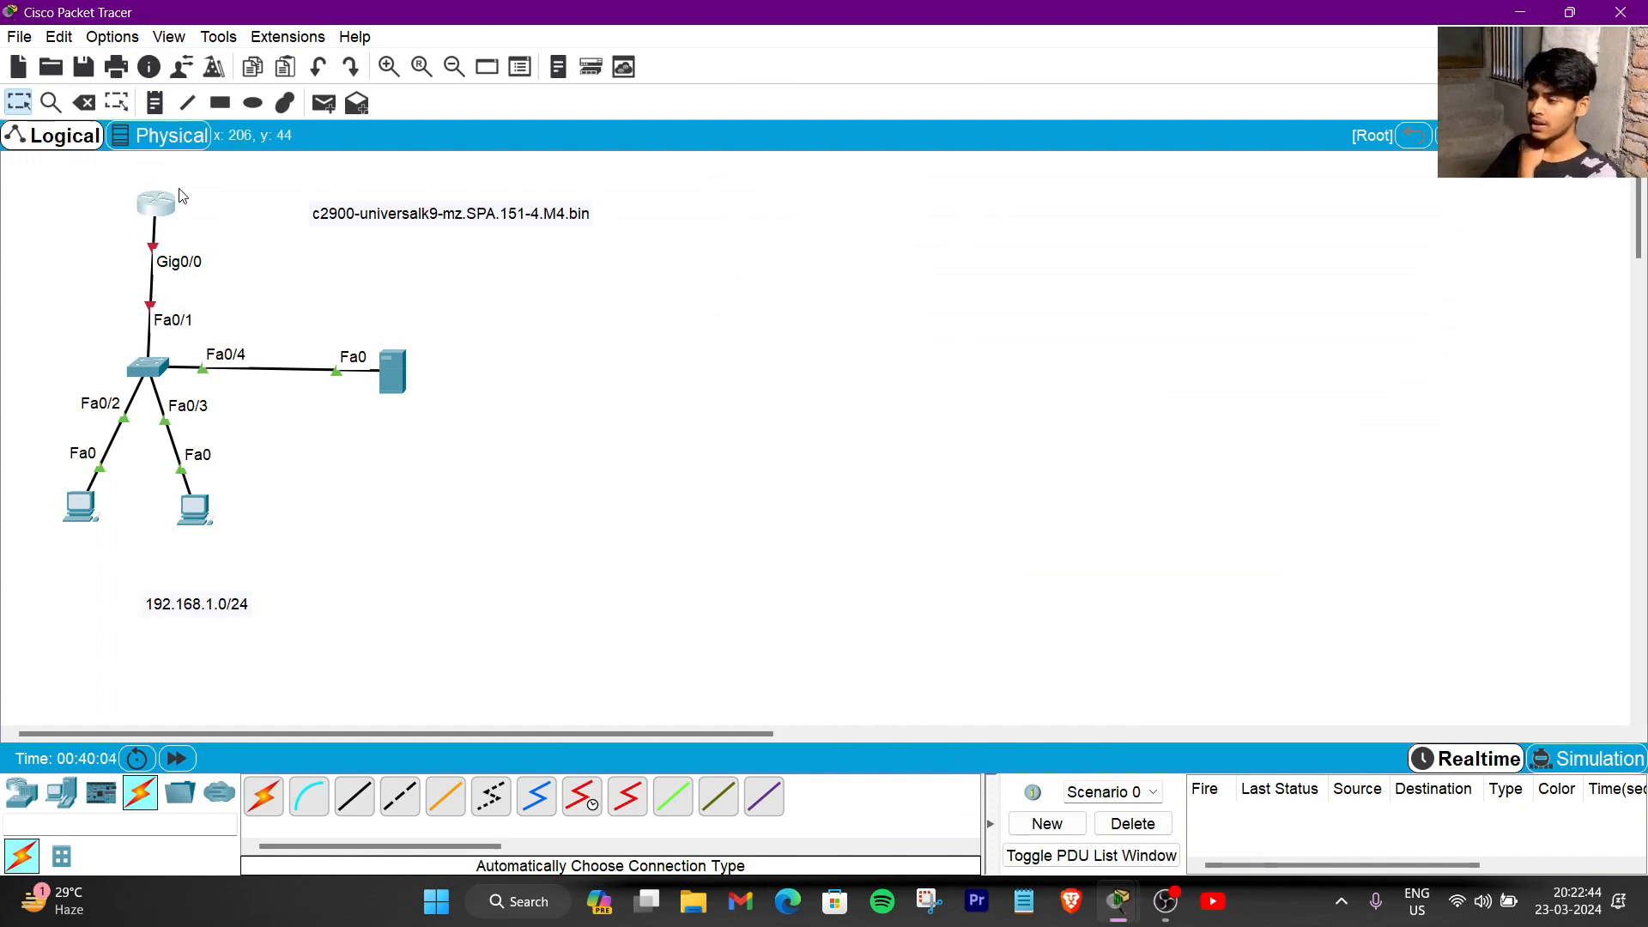
{"action": "left_click", "coordinate": [22, 791]}
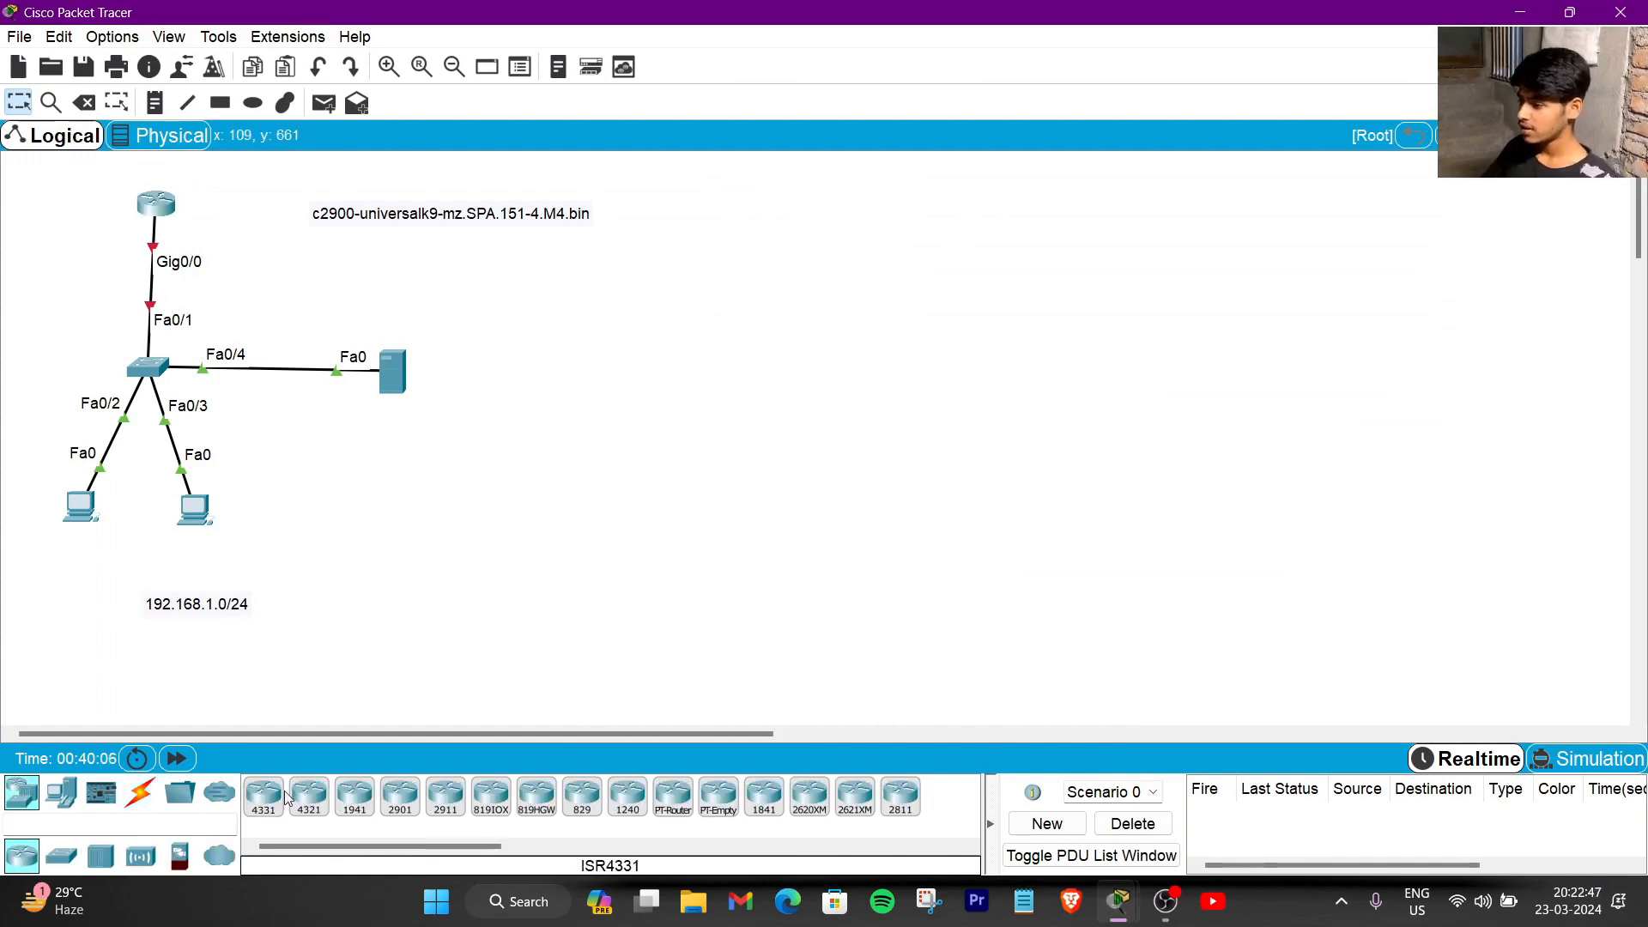
{"action": "left_click_drag", "start_coordinate": [285, 798], "coordinate": [796, 242]}
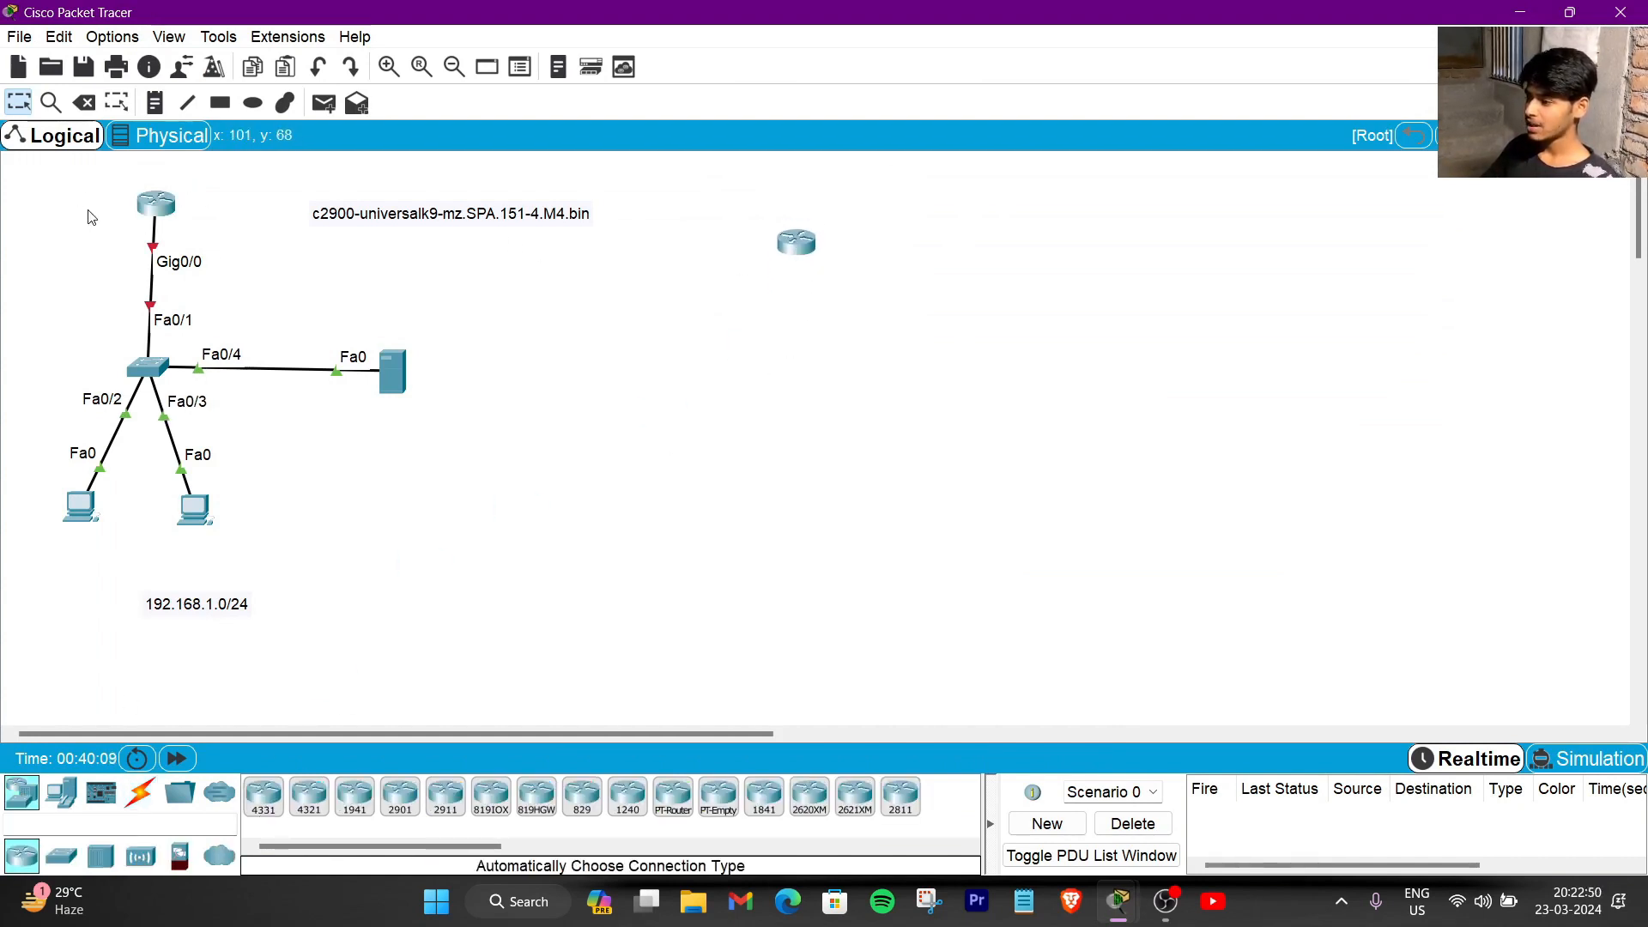
{"action": "left_click_drag", "start_coordinate": [181, 174], "coordinate": [113, 228]}
{"action": "left_click_drag", "start_coordinate": [812, 188], "coordinate": [771, 337]}
{"action": "left_click_drag", "start_coordinate": [800, 248], "coordinate": [745, 216]}
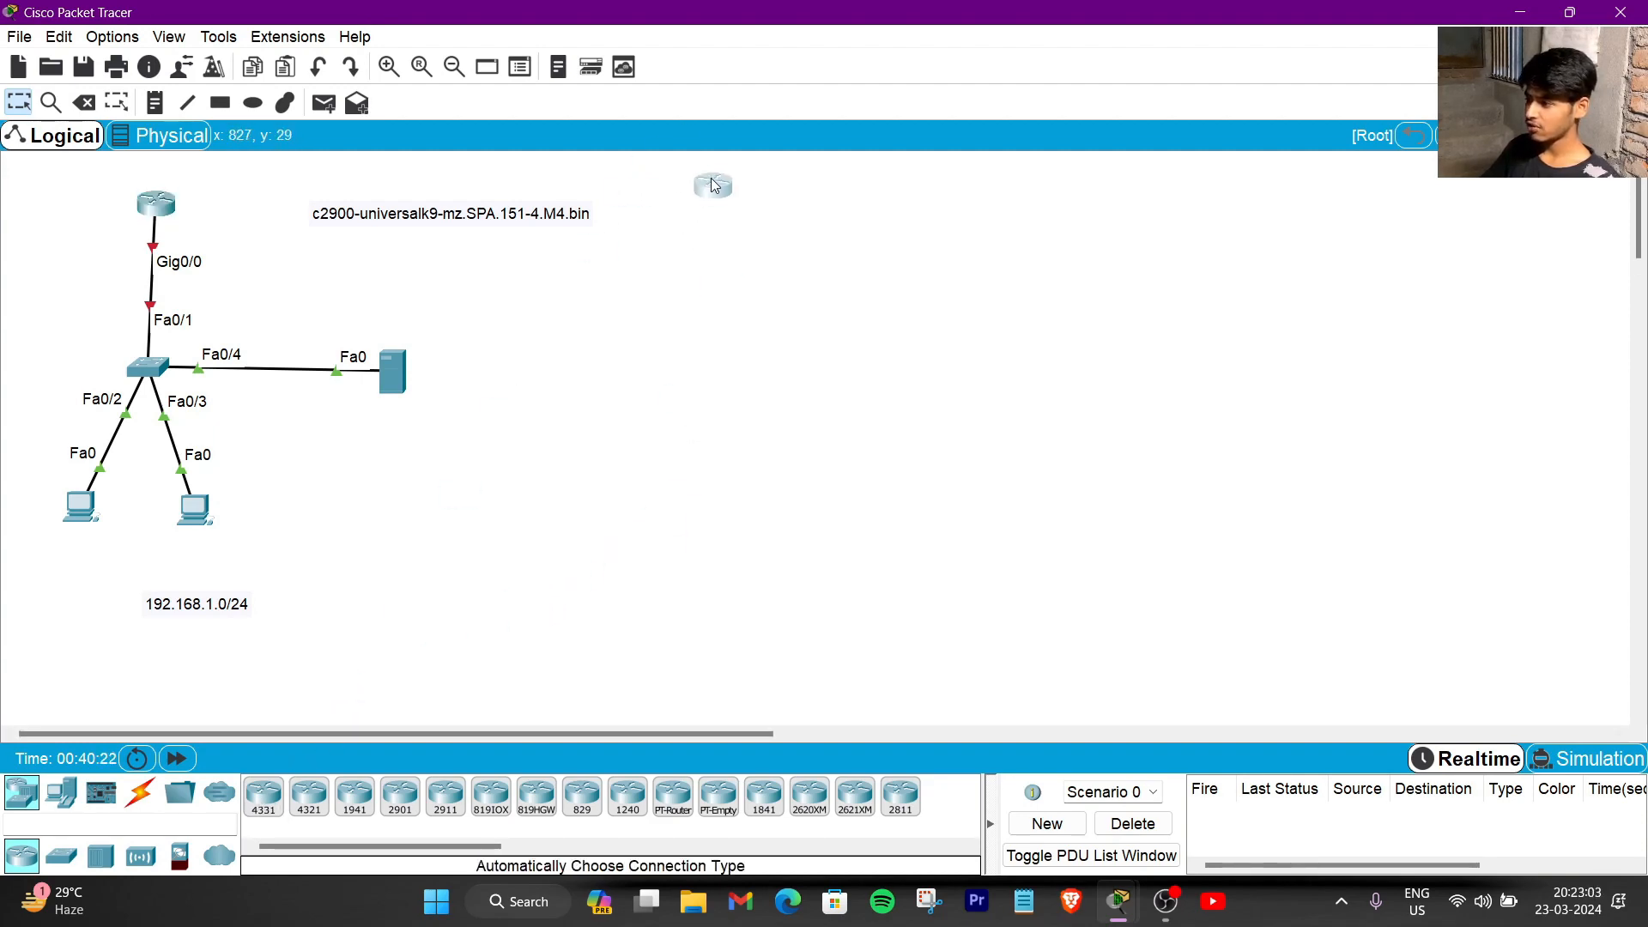
{"action": "left_click", "coordinate": [710, 235]}
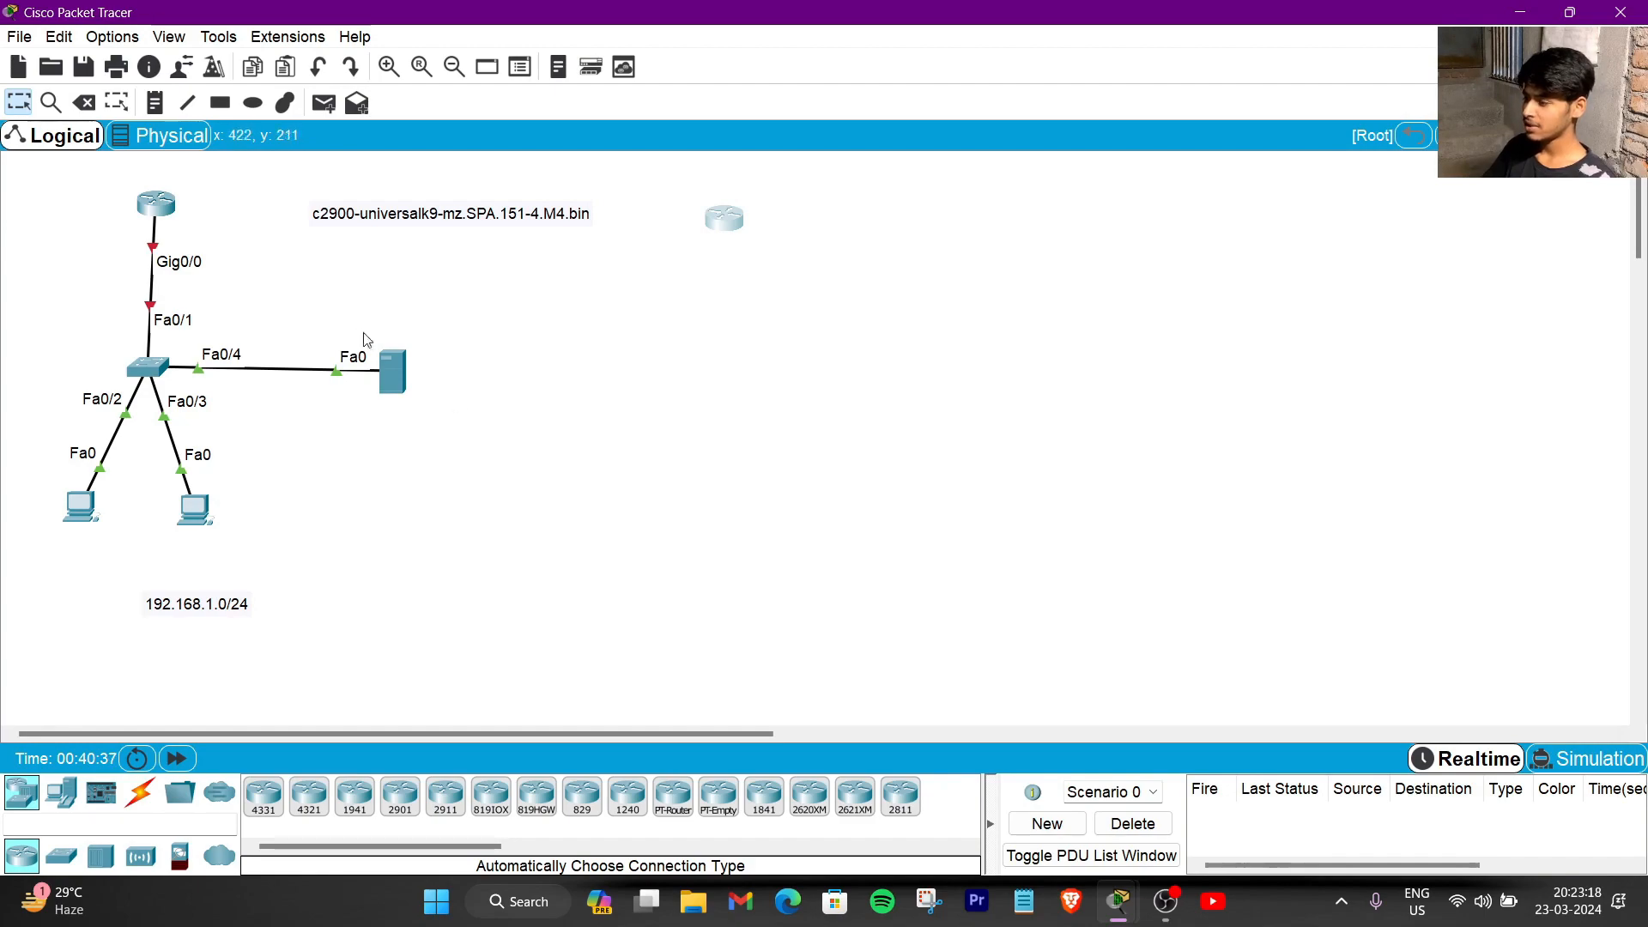
- Open the original router's command line maximized, decline the initial configuration dialog with no, and bring up the router prompt
{"action": "left_click", "coordinate": [153, 214]}
{"action": "left_click", "coordinate": [1021, 175]}
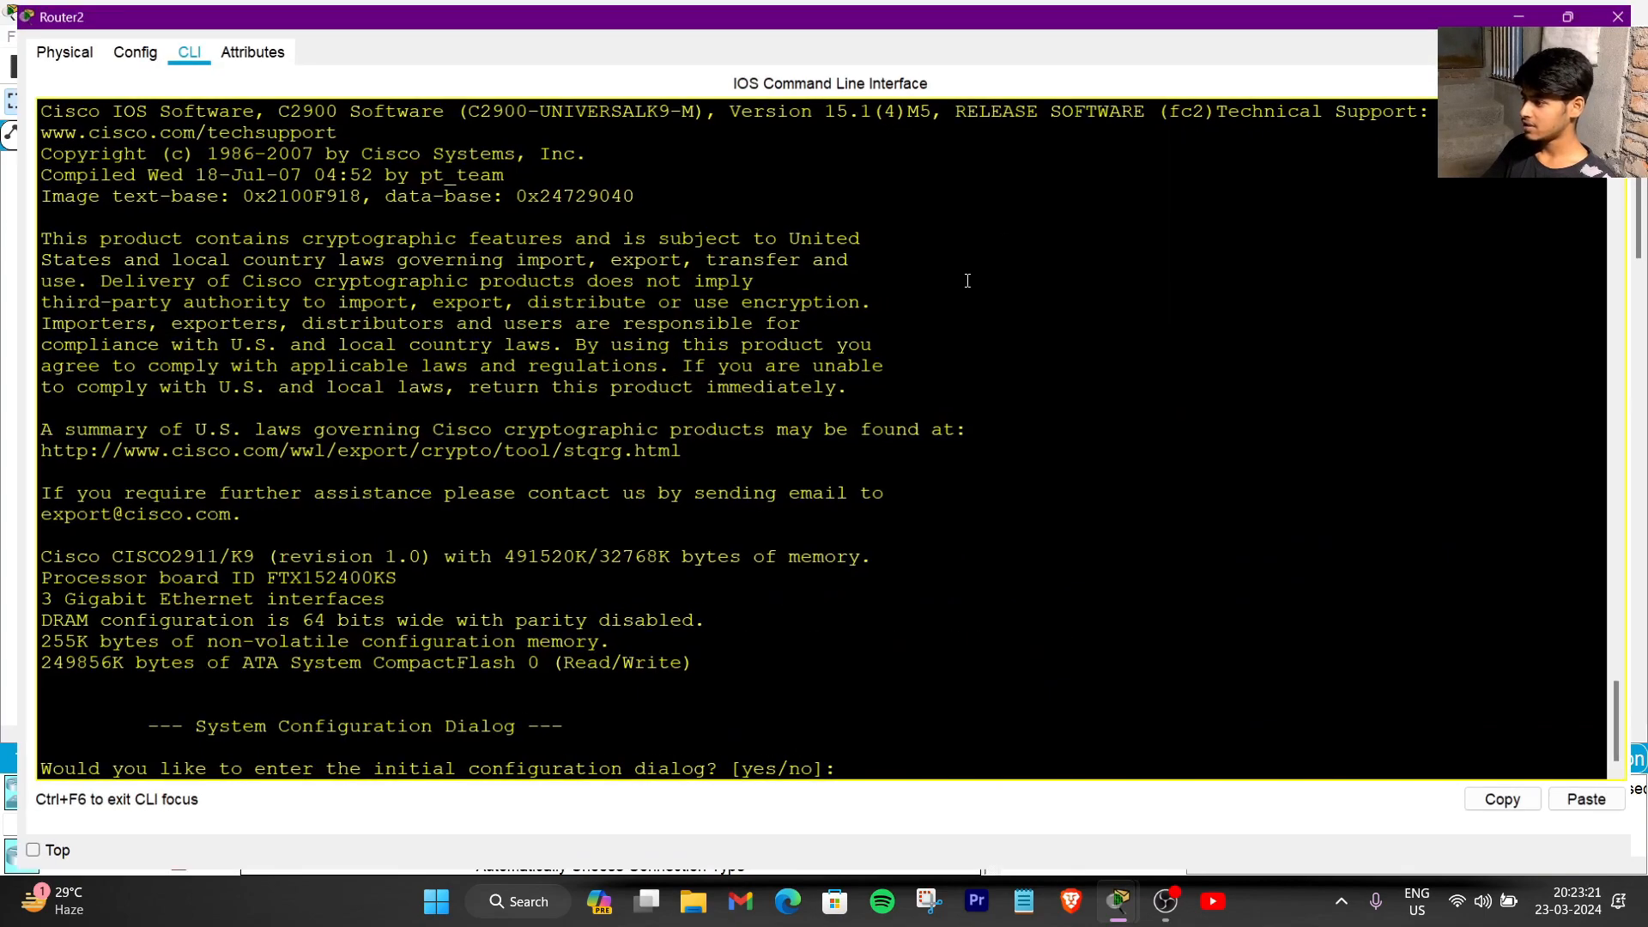
{"action": "left_click", "coordinate": [633, 646]}
{"action": "key", "text": "Return"}
{"action": "key", "text": "Return"}
{"action": "type", "text": "n"}
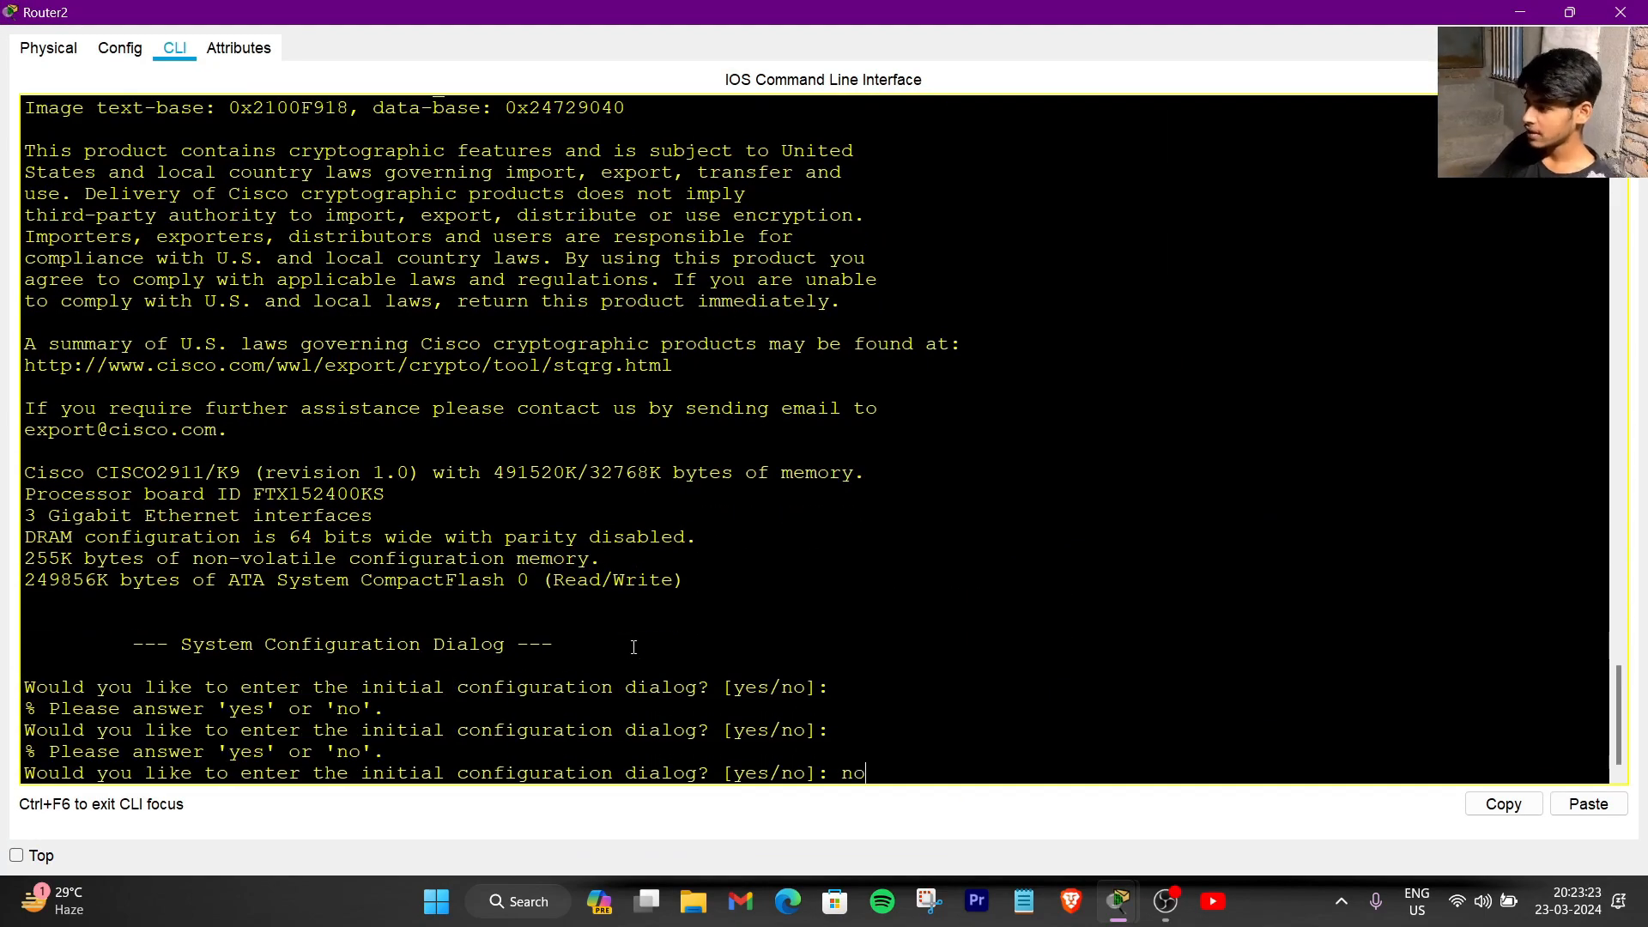
{"action": "type", "text": "o"}
{"action": "key", "text": "Return"}
{"action": "key", "text": "Return"}
{"action": "key", "text": "Return"}
{"action": "key", "text": "Return"}
{"action": "key", "text": "Return"}
{"action": "key", "text": "Return"}
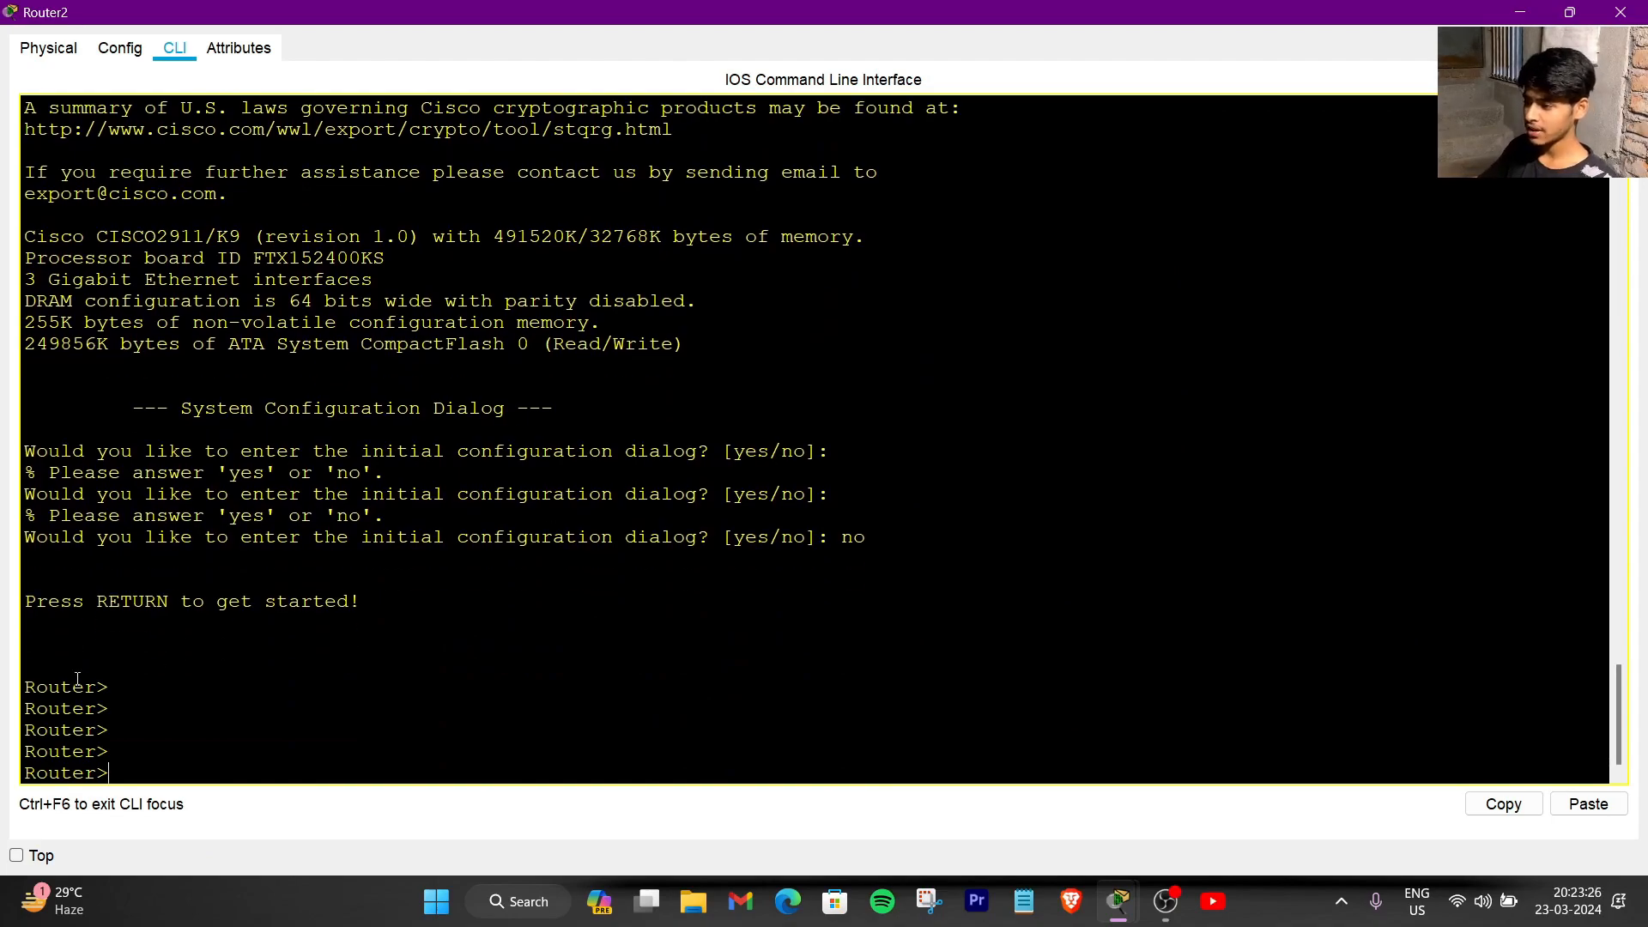
- Compare the router's current prompt with the r1 prompt used before the reload
{"action": "left_click_drag", "start_coordinate": [24, 687], "coordinate": [106, 686]}
{"action": "scroll", "coordinate": [296, 395], "scroll_direction": "up", "scroll_amount": 15}
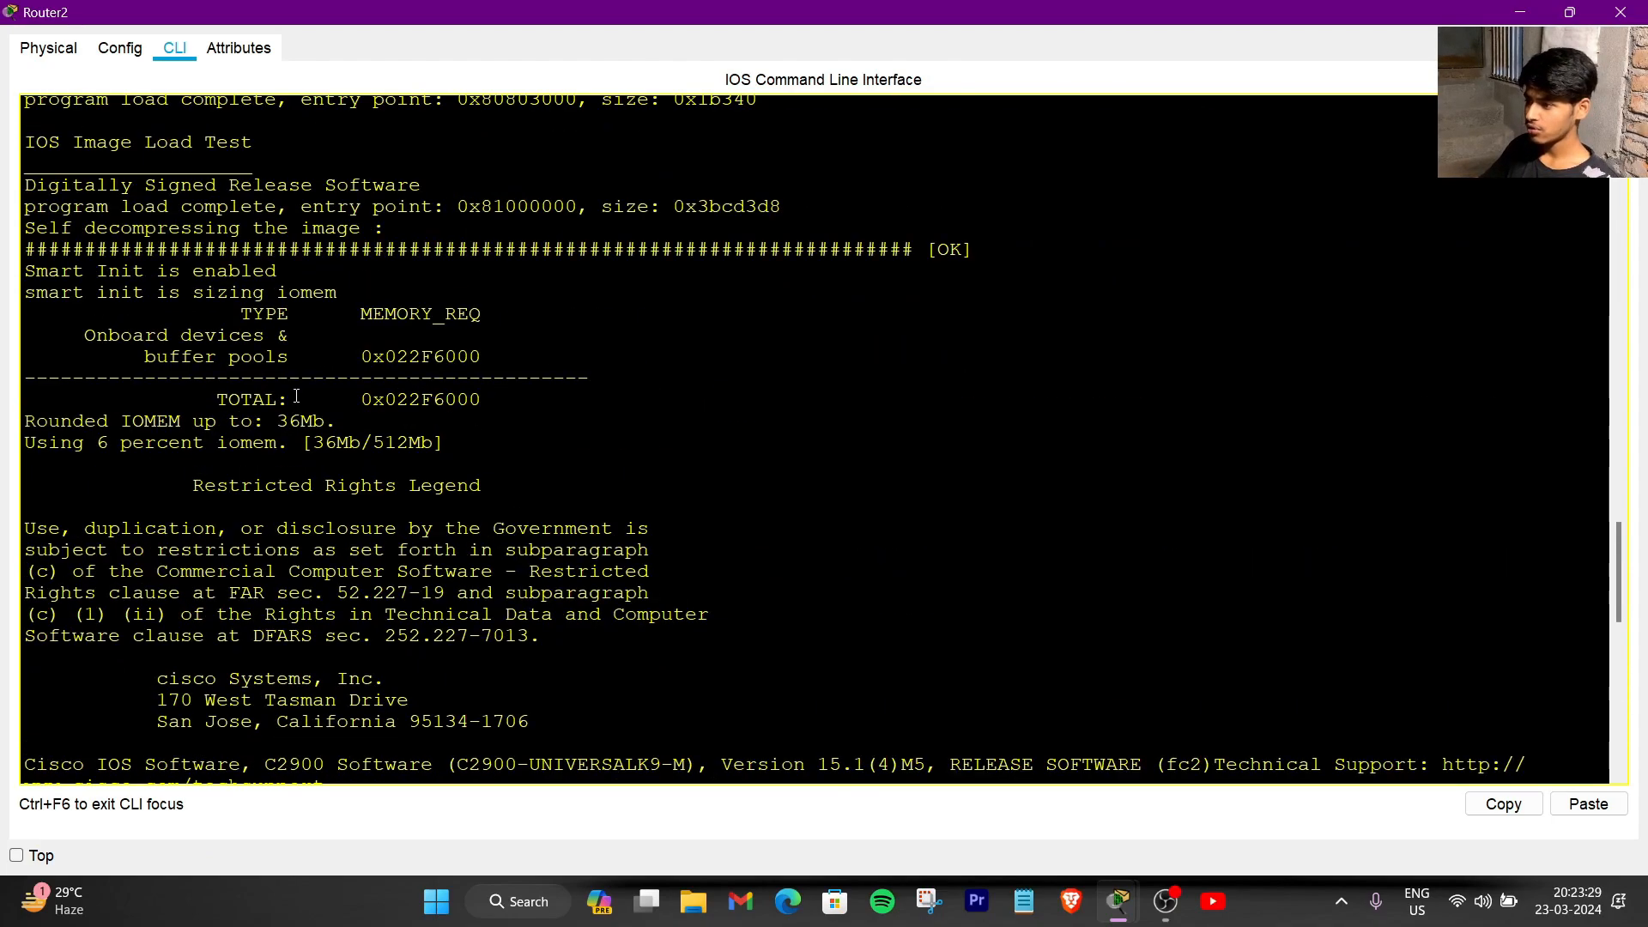
{"action": "scroll", "coordinate": [296, 395], "scroll_direction": "up", "scroll_amount": 10}
{"action": "double_click", "coordinate": [27, 348]}
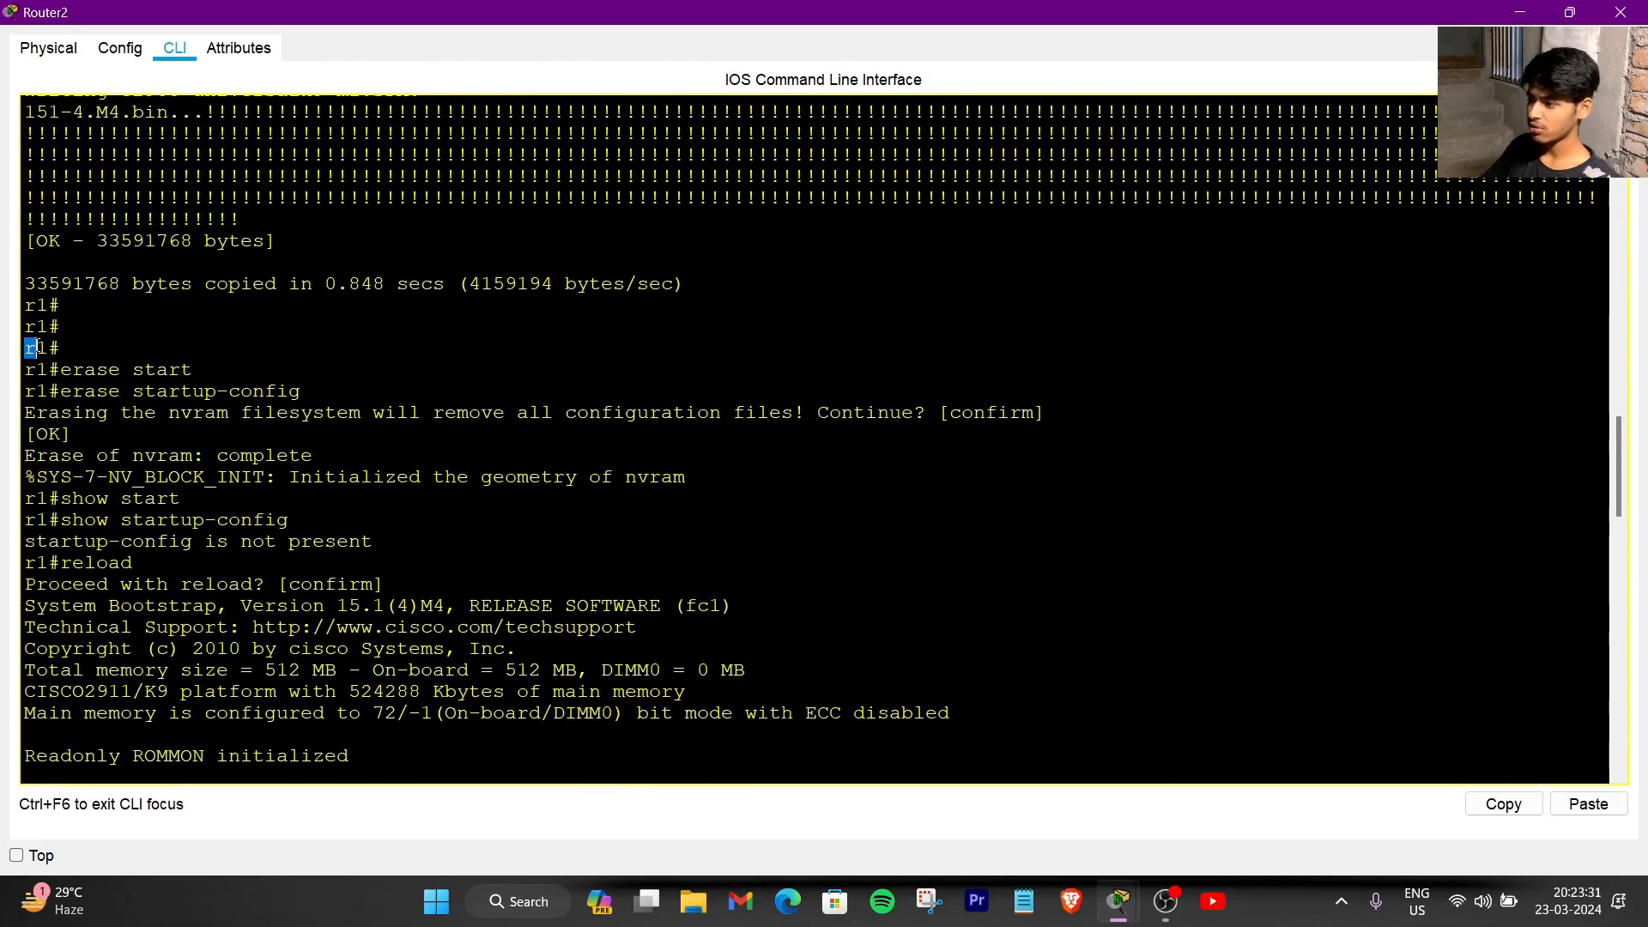
{"action": "scroll", "coordinate": [452, 292], "scroll_direction": "down", "scroll_amount": 20}
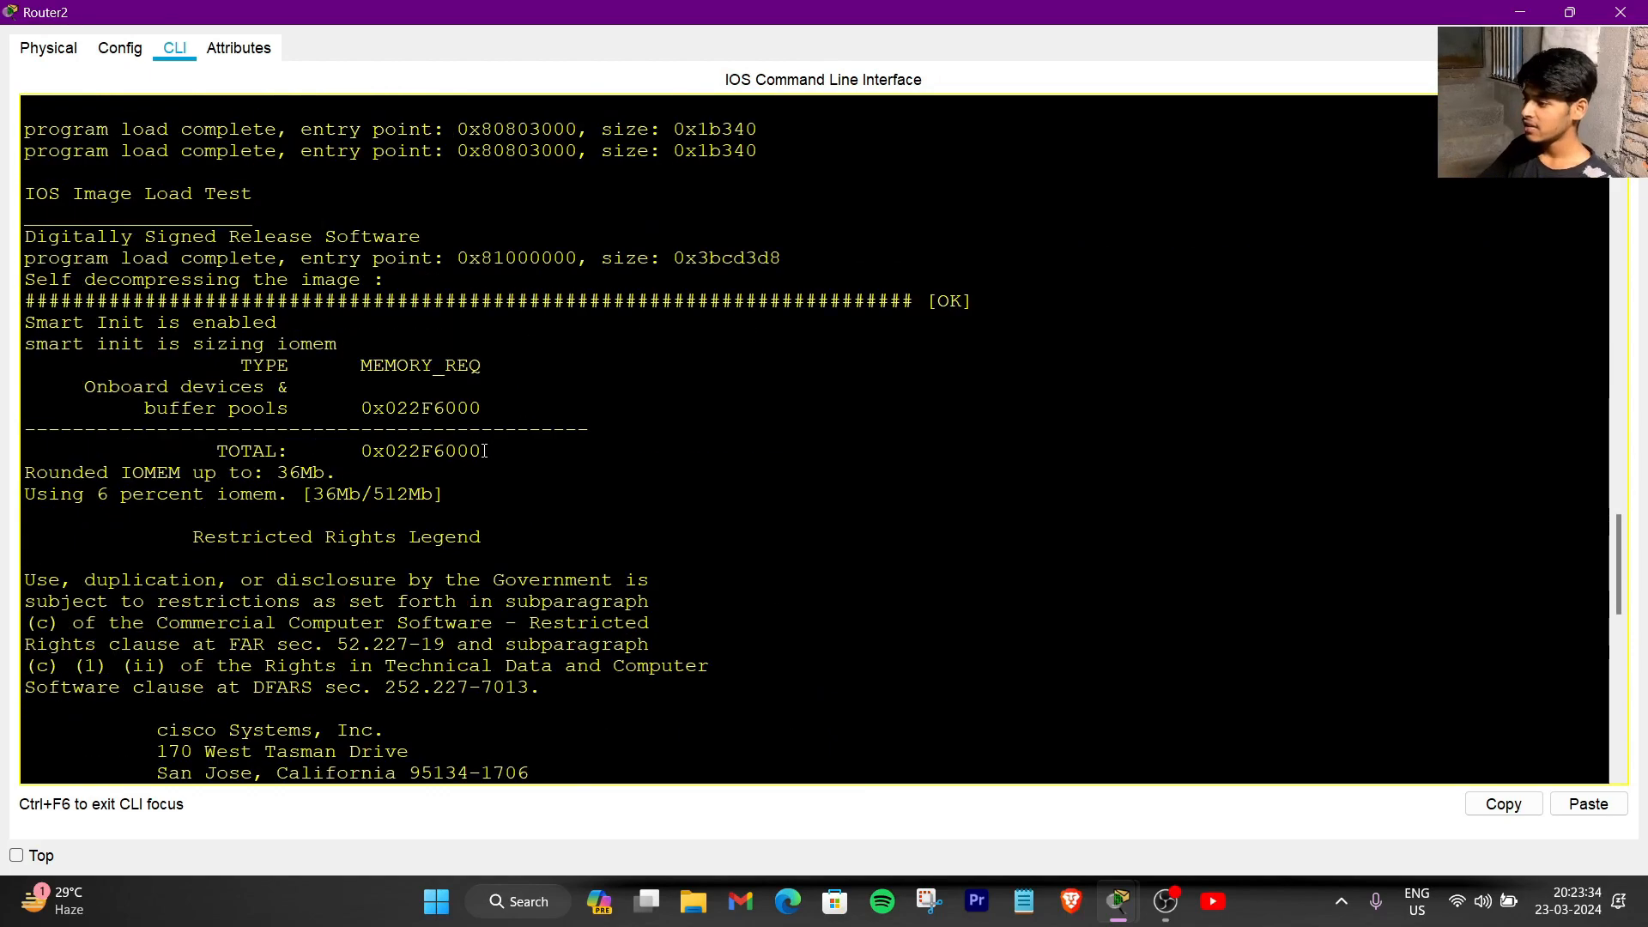
- Enter privileged mode with en and global configuration mode with config t on the router
{"action": "key", "text": "Return"}
{"action": "key", "text": "Return"}
{"action": "key", "text": "Return"}
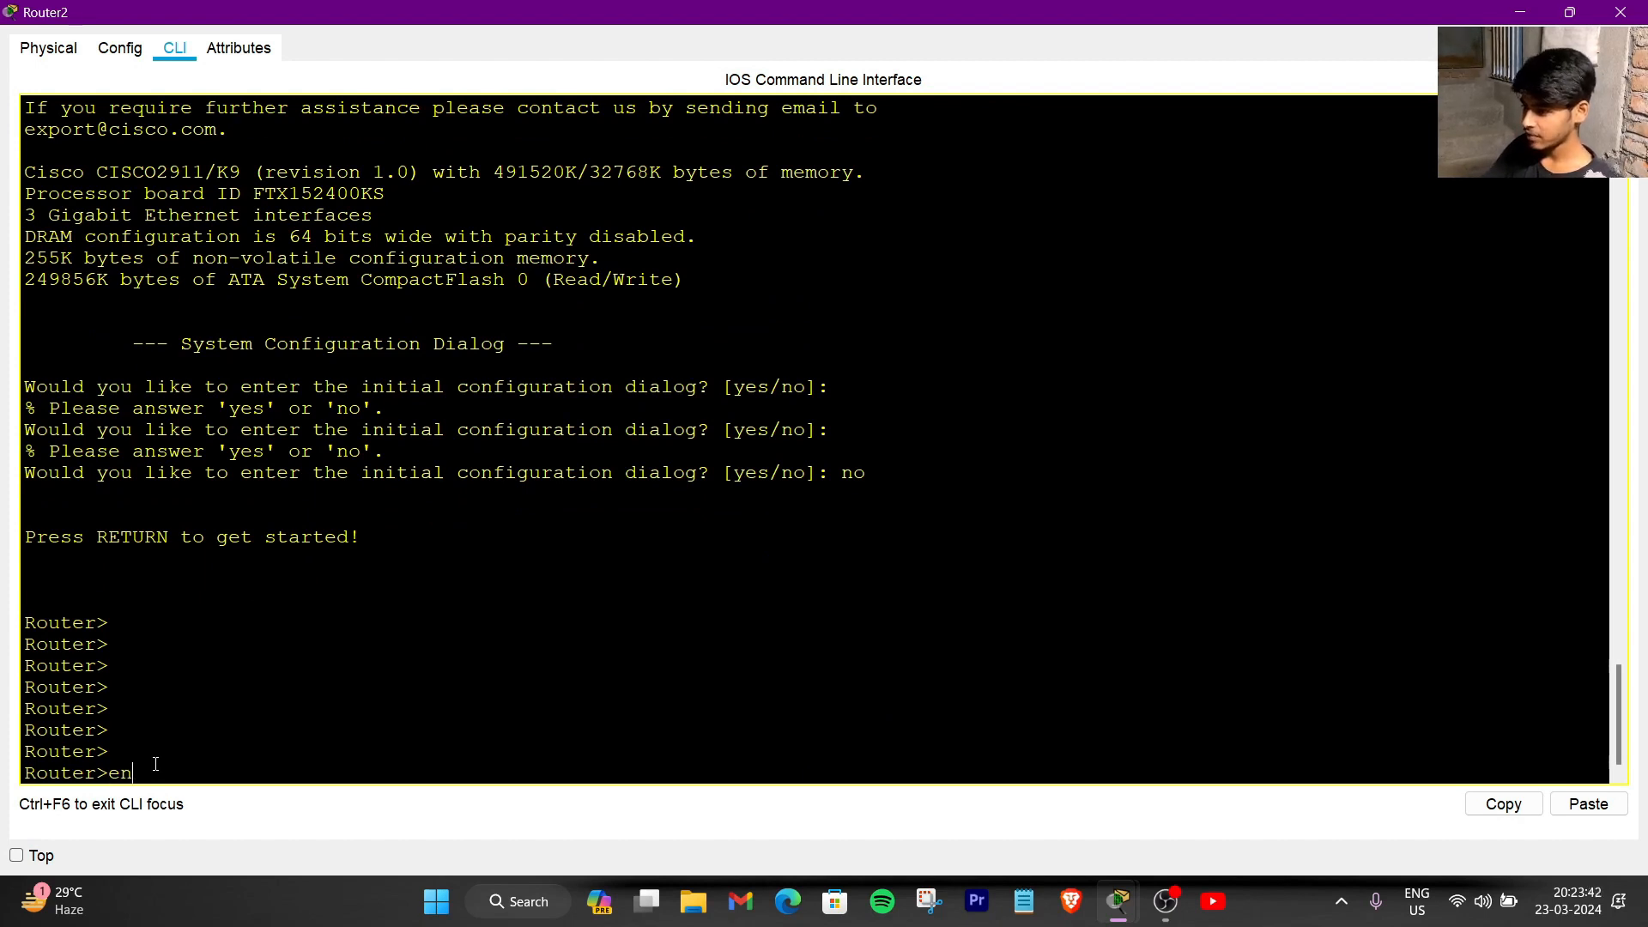
{"action": "type", "text": "en"}
{"action": "key", "text": "Return"}
{"action": "key", "text": "Return"}
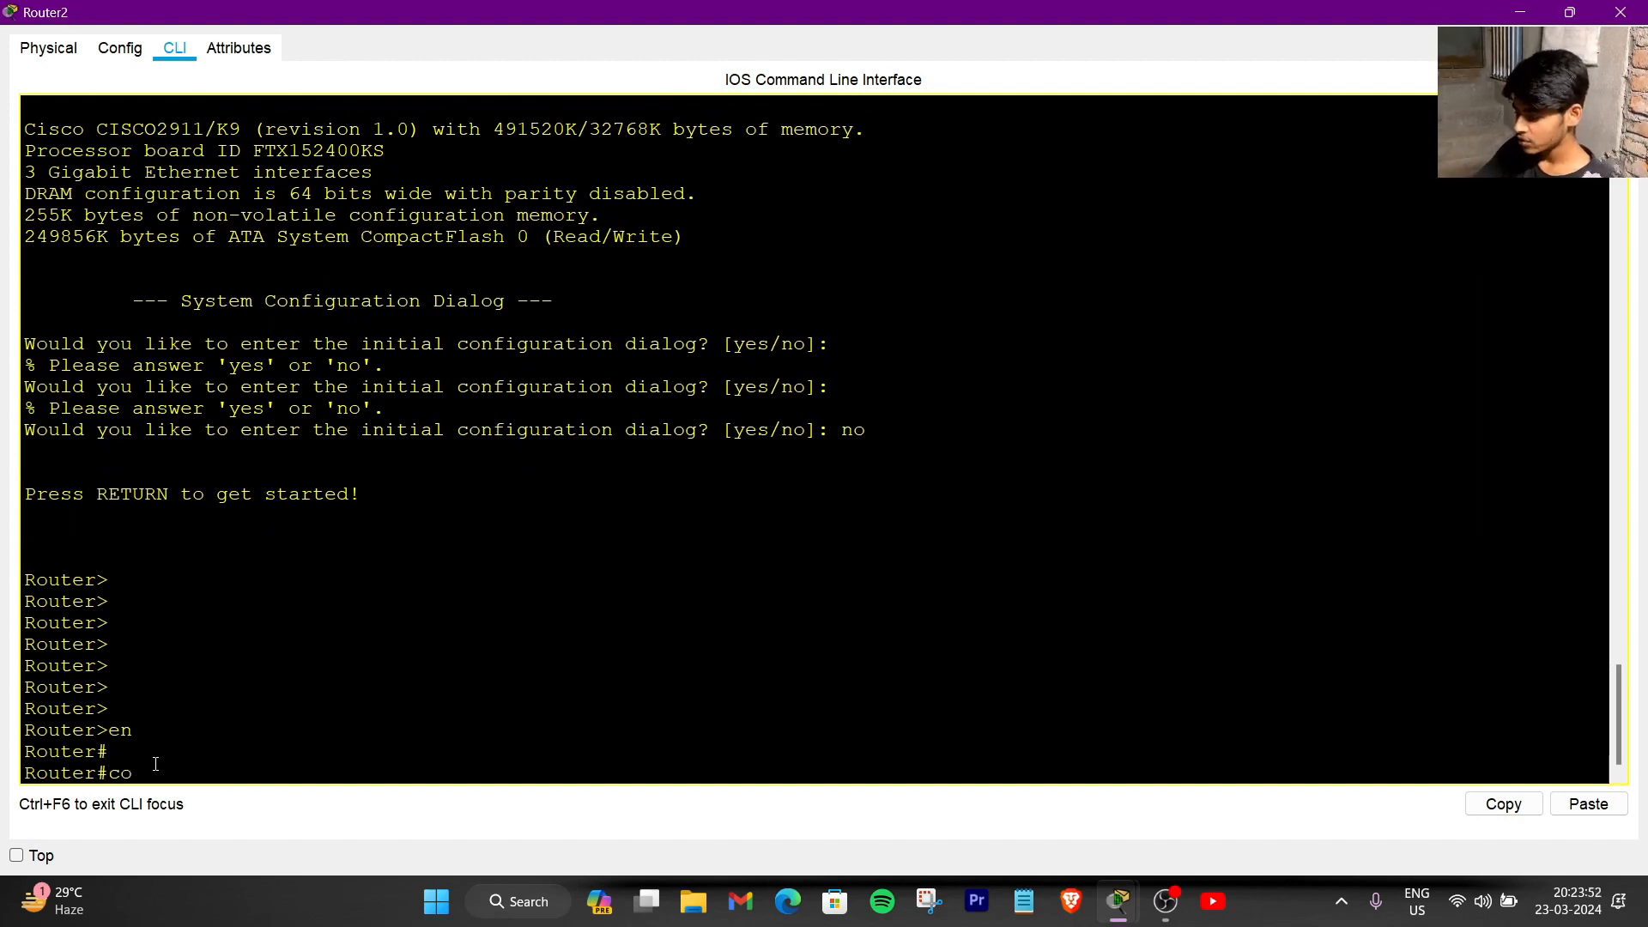
{"action": "type", "text": "t"}
{"action": "key", "text": "Return"}
{"action": "key", "text": "Return"}
{"action": "key", "text": "Return"}
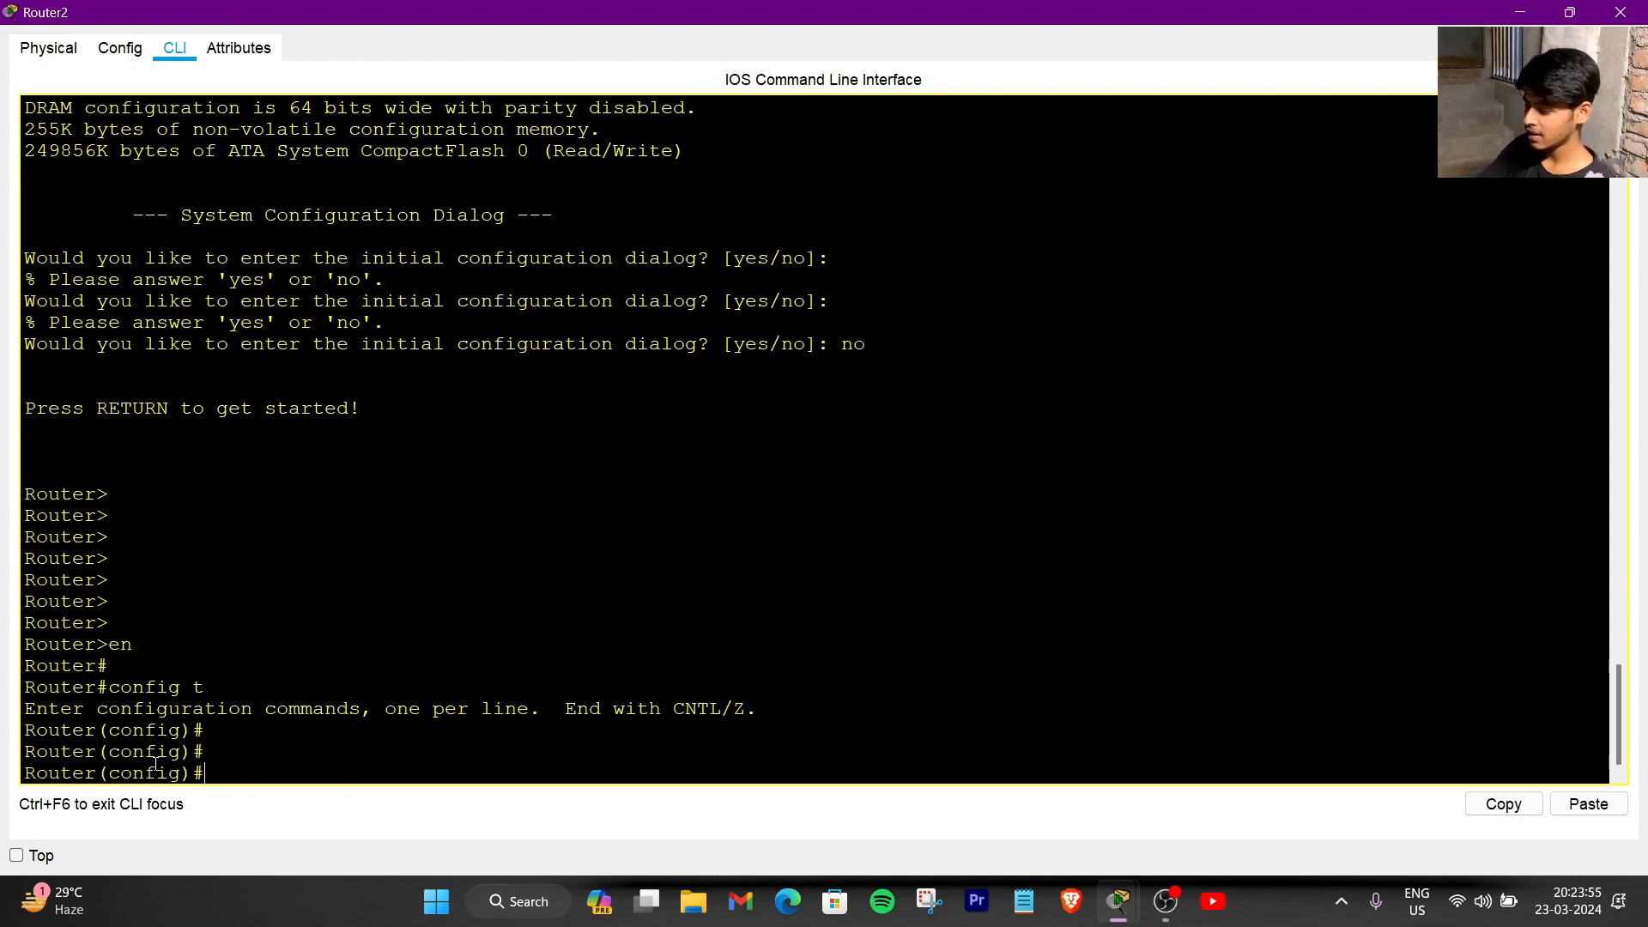
- Assign IP address 192.168.1.5 with mask 255.255.255.0 to the router's g0/0 interface
{"action": "type", "text": "int g0/0/"}
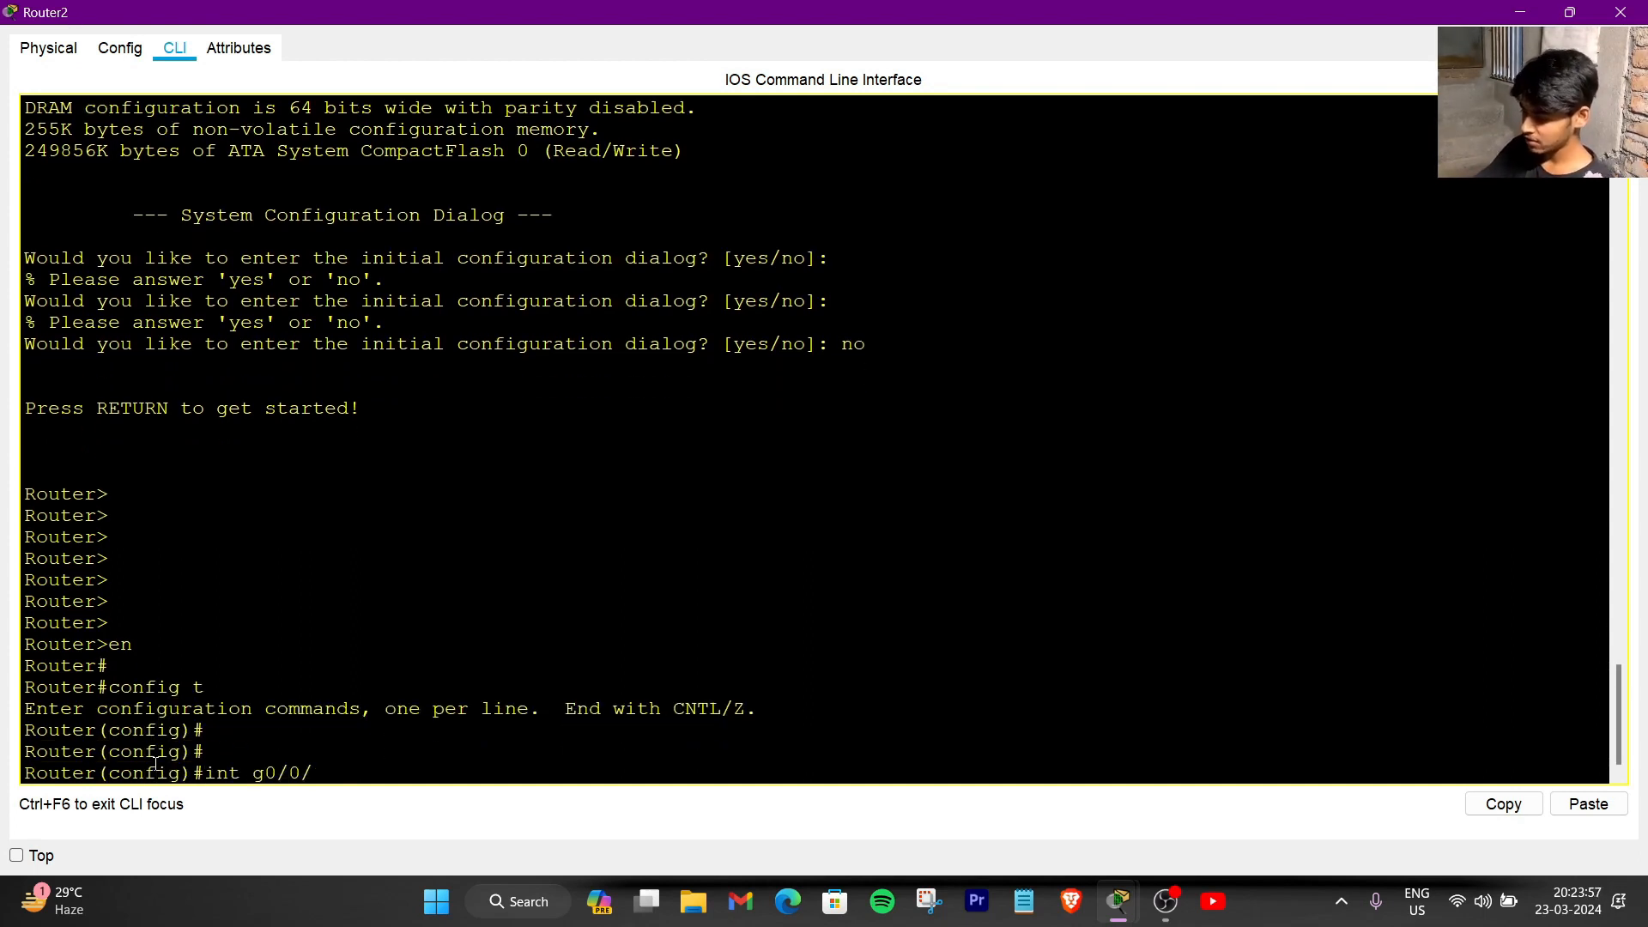
{"action": "key", "text": "Return"}
{"action": "key", "text": "Return"}
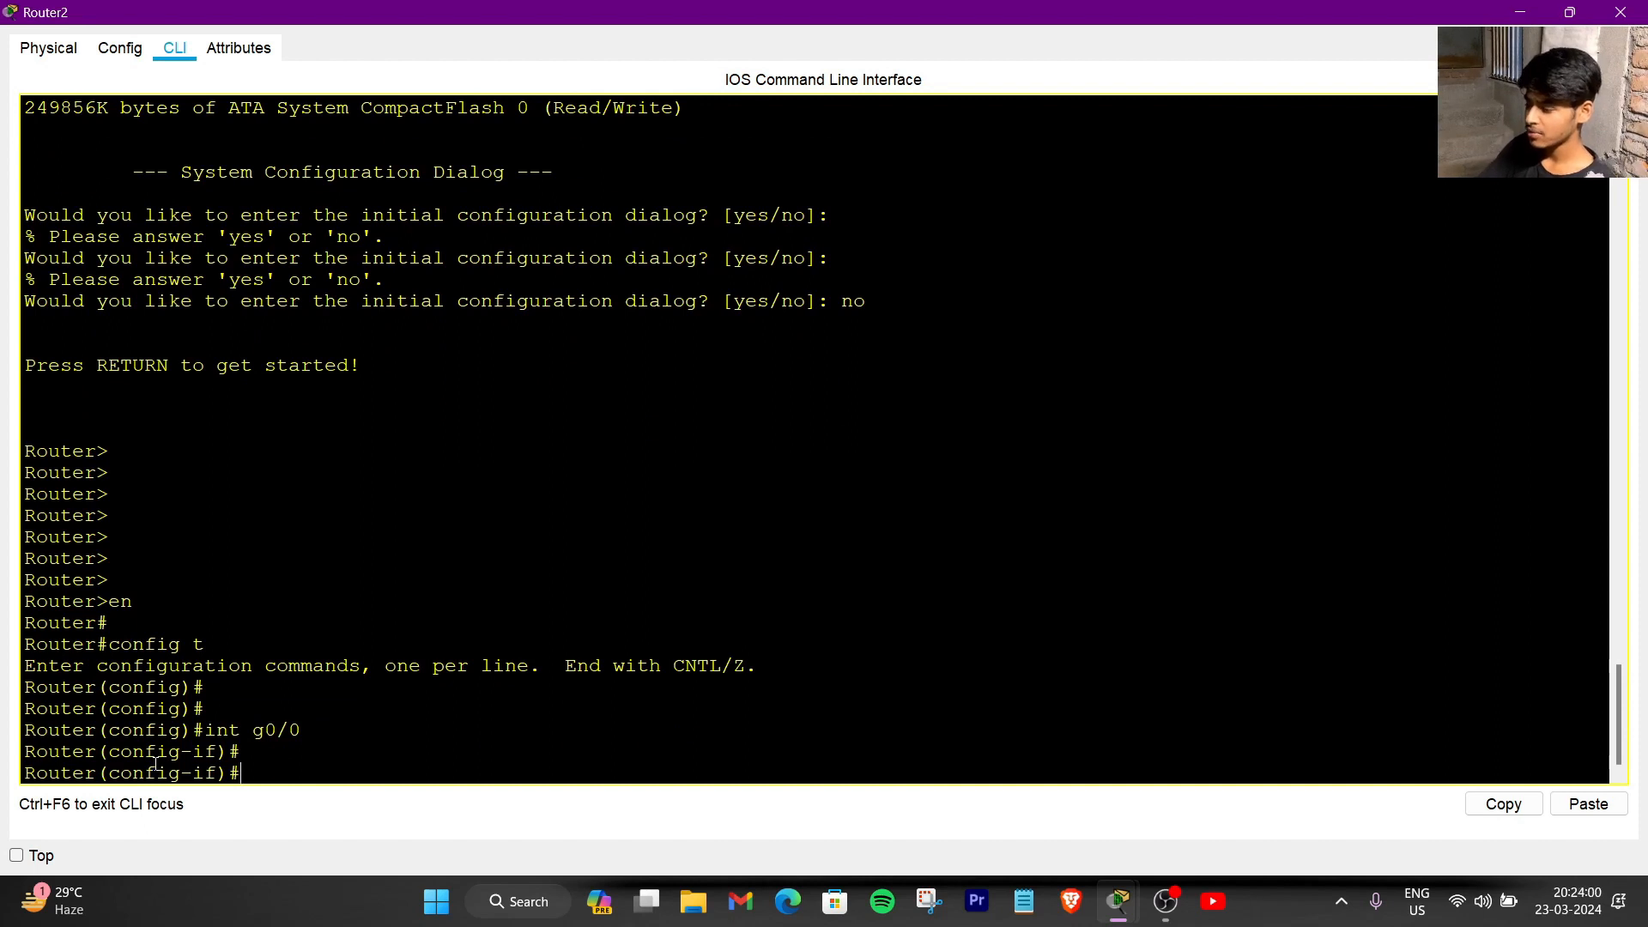
{"action": "type", "text": "ip address"}
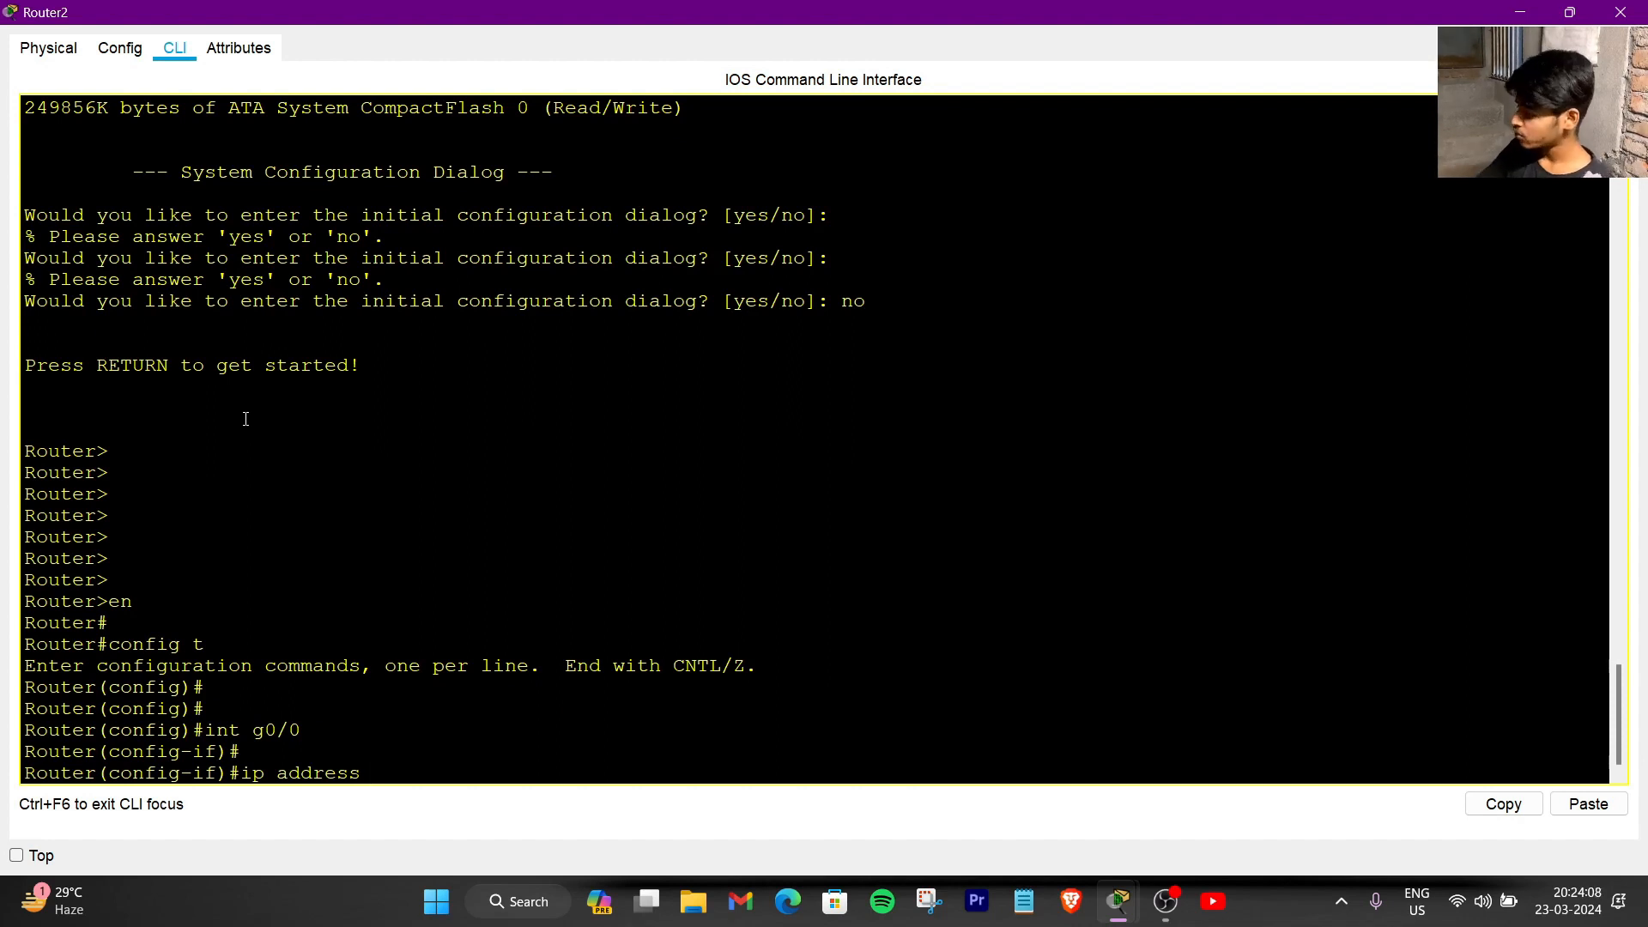
{"action": "type", "text": "192.168."}
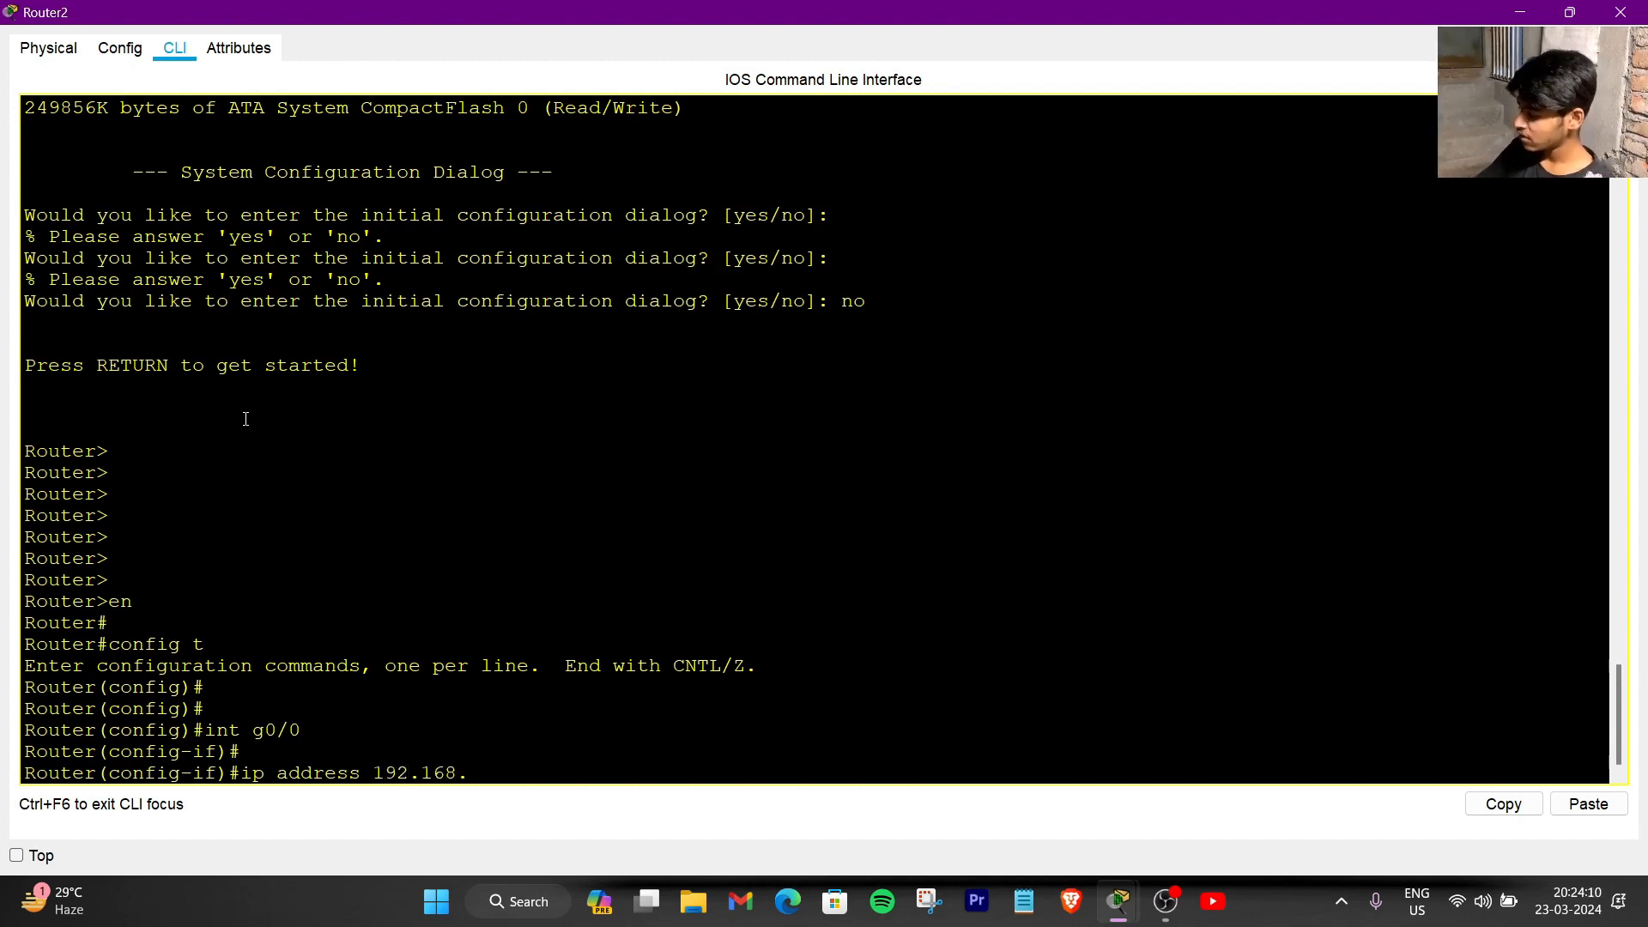
{"action": "type", "text": "1."}
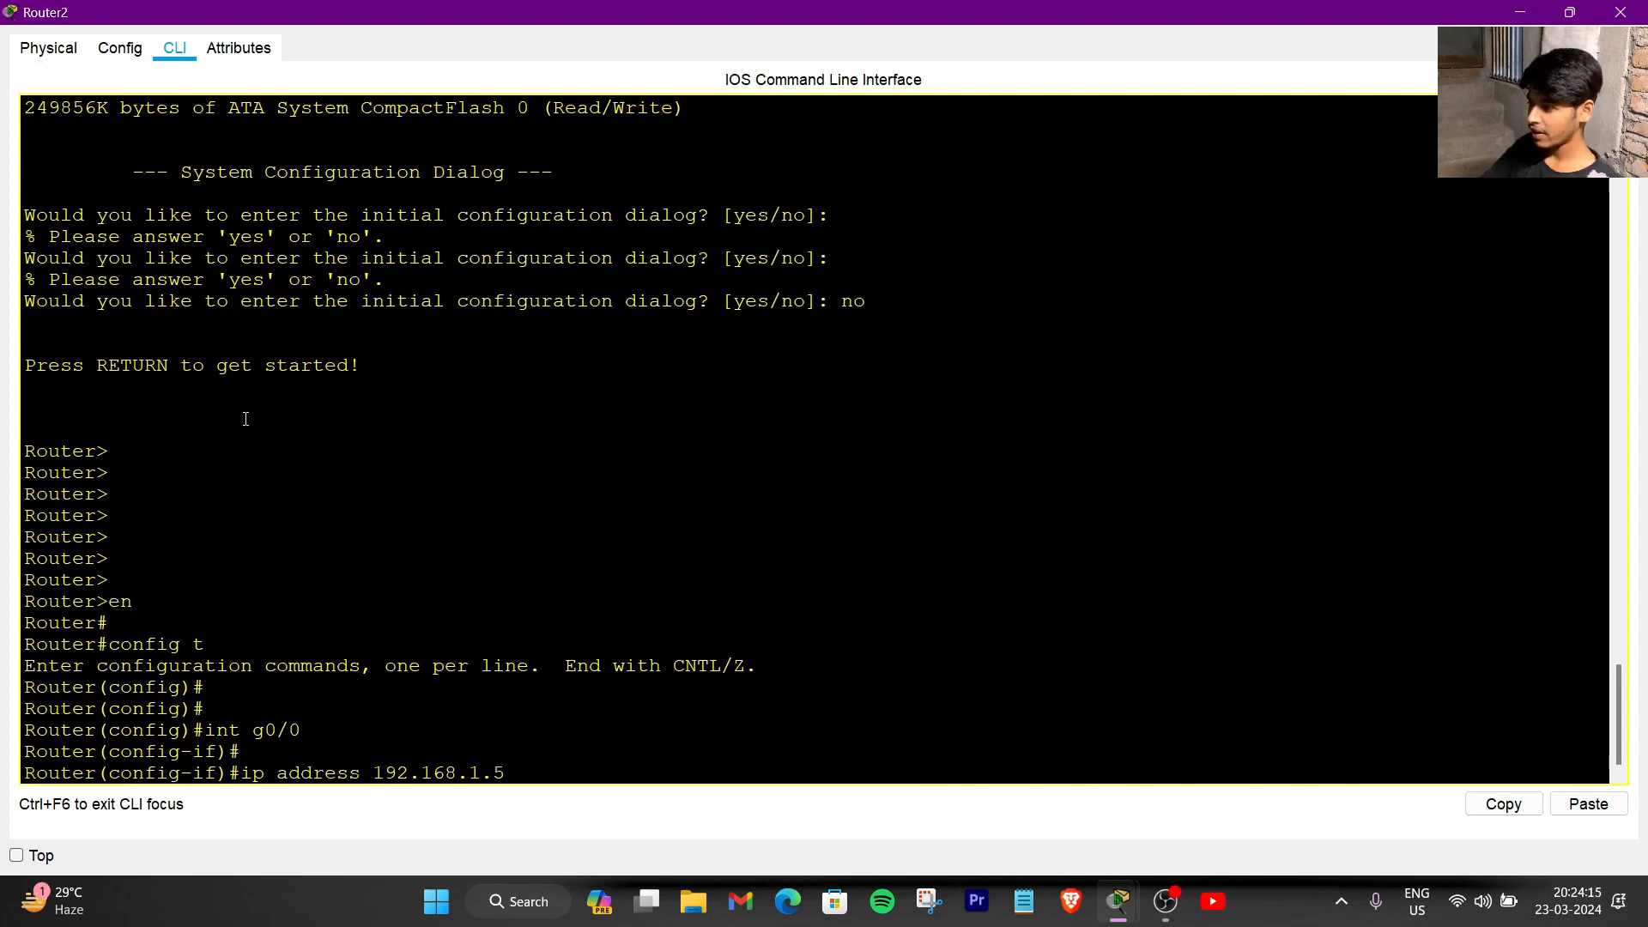
{"action": "type", "text": "5 255.255.255.0"}
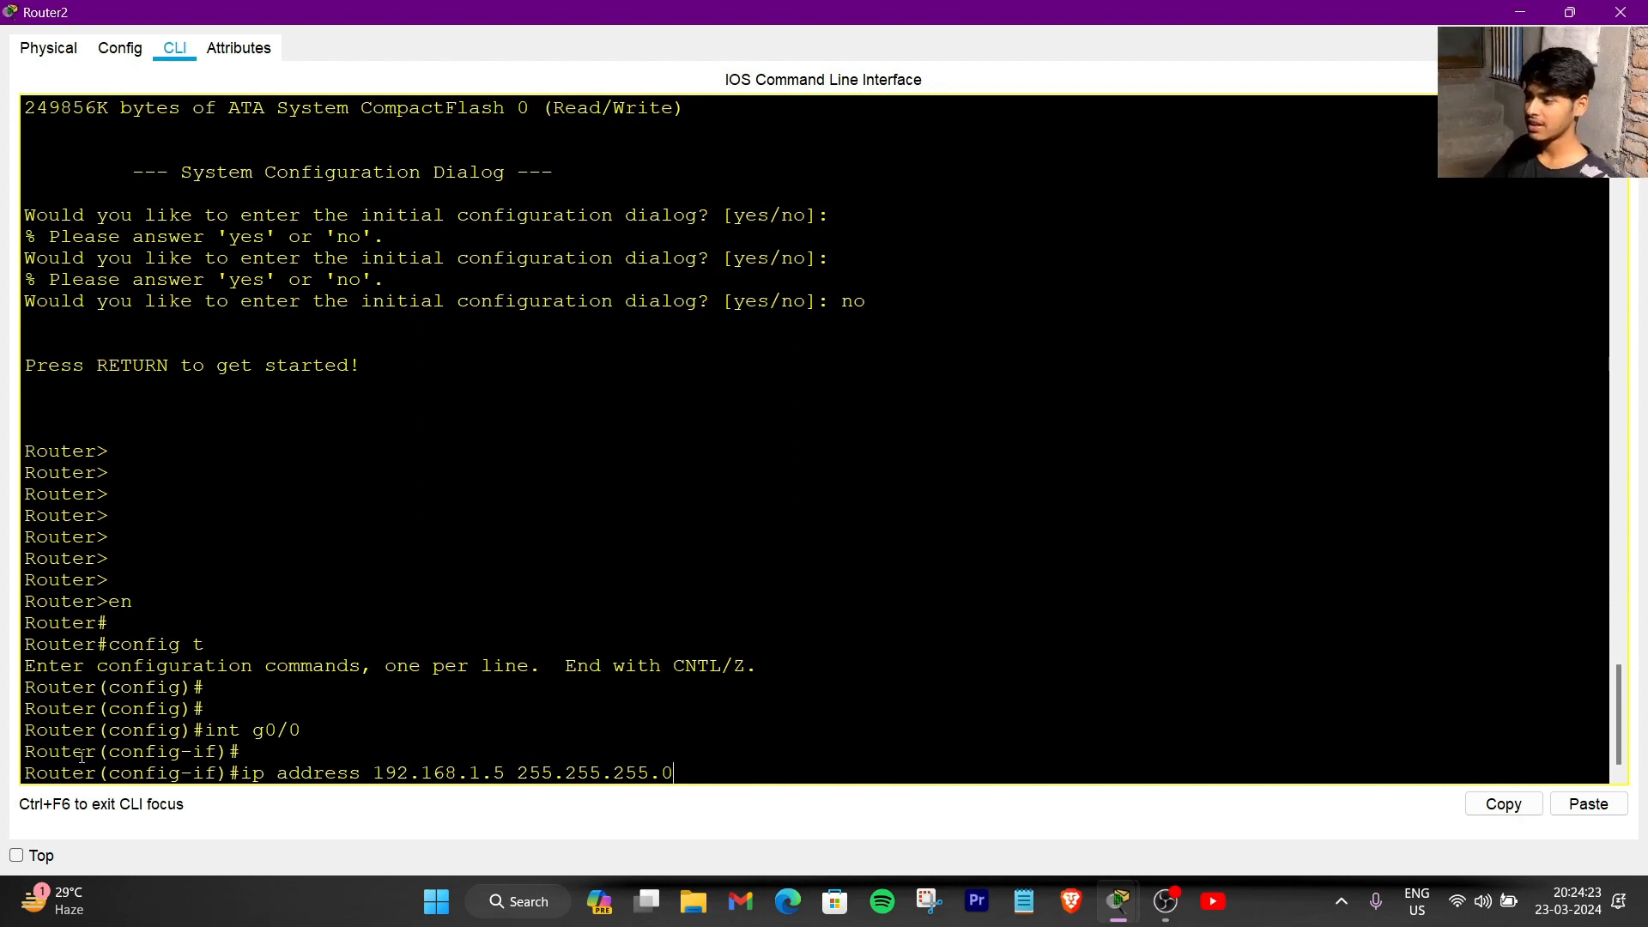
{"action": "left_click_drag", "start_coordinate": [26, 777], "coordinate": [701, 787]}
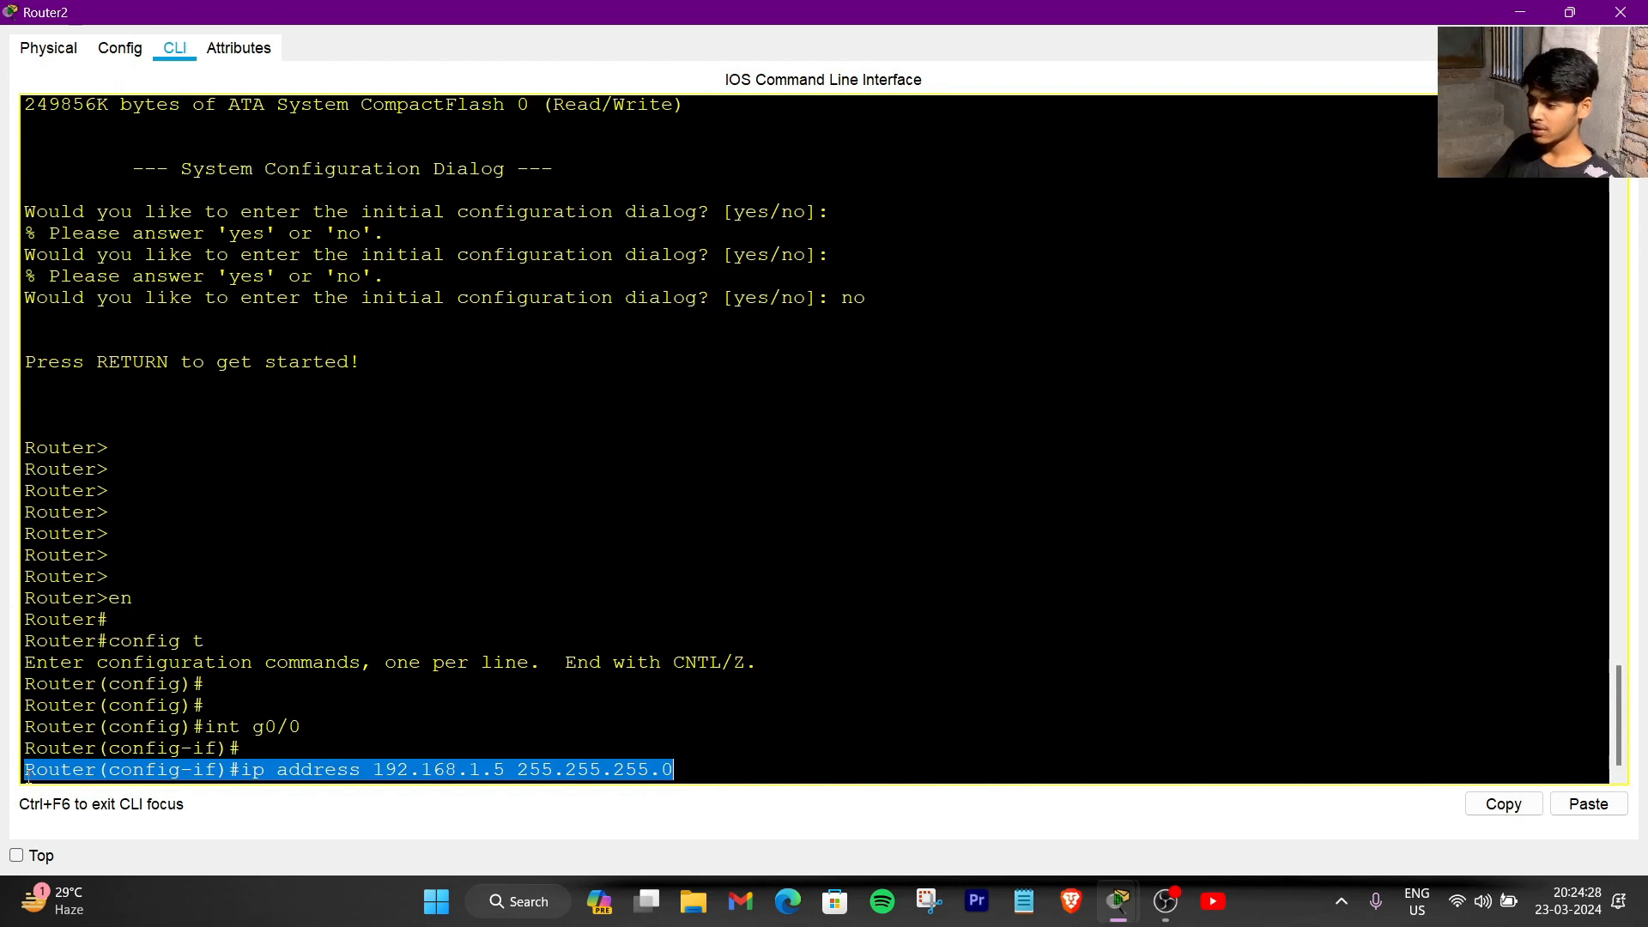
{"action": "left_click", "coordinate": [481, 769]}
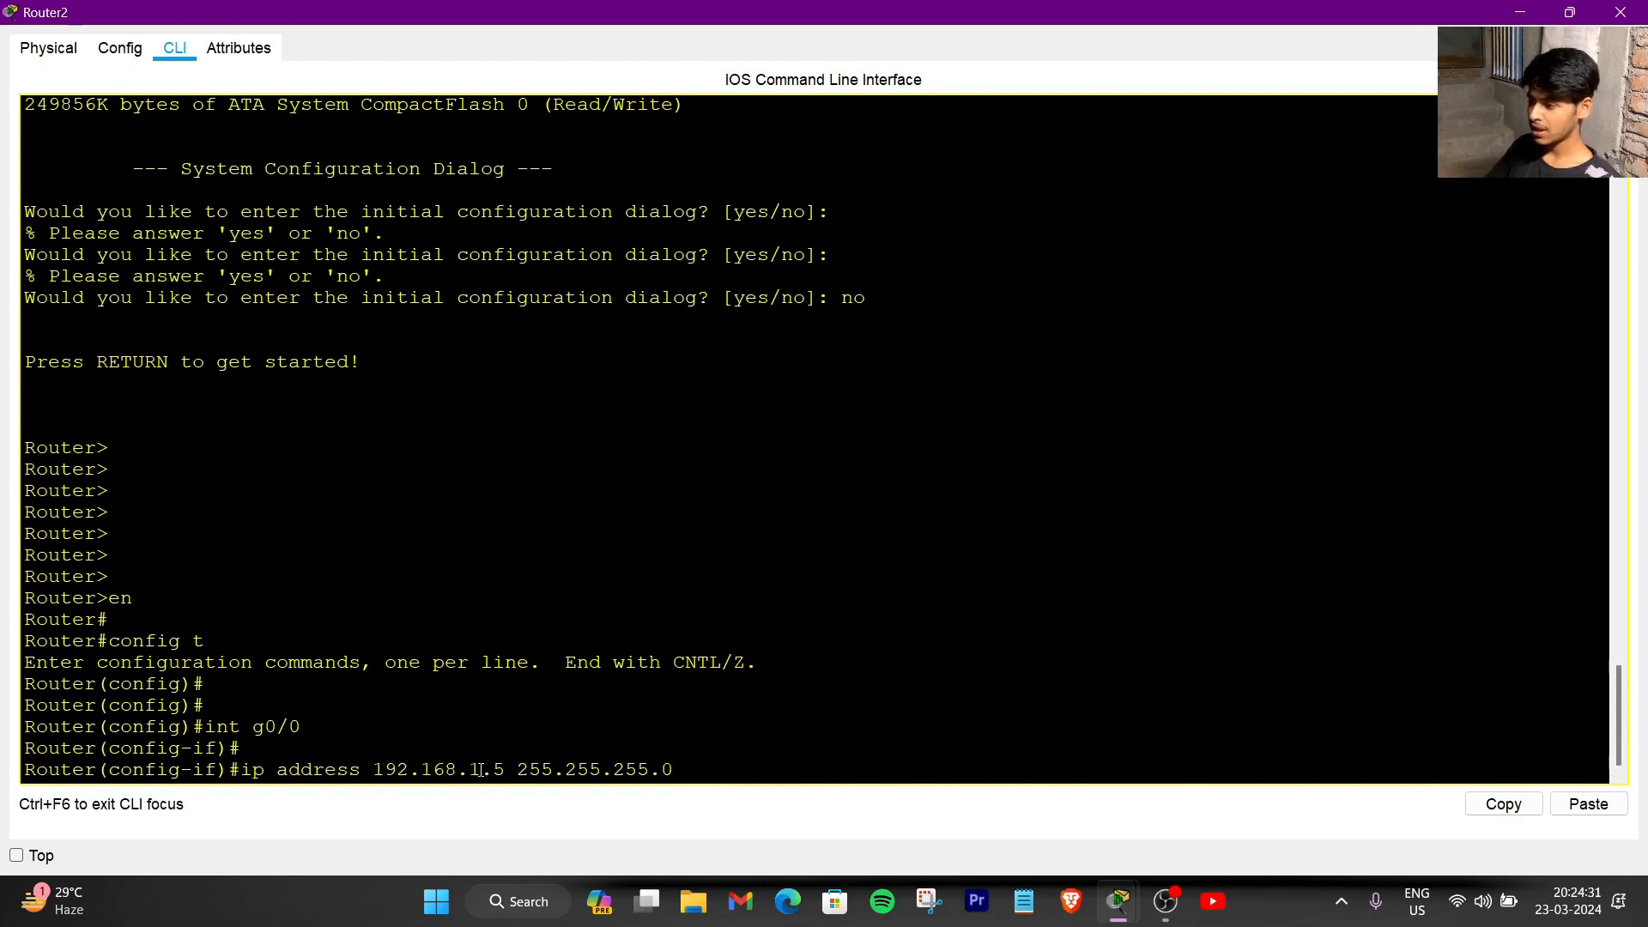
{"action": "double_click", "coordinate": [498, 769]}
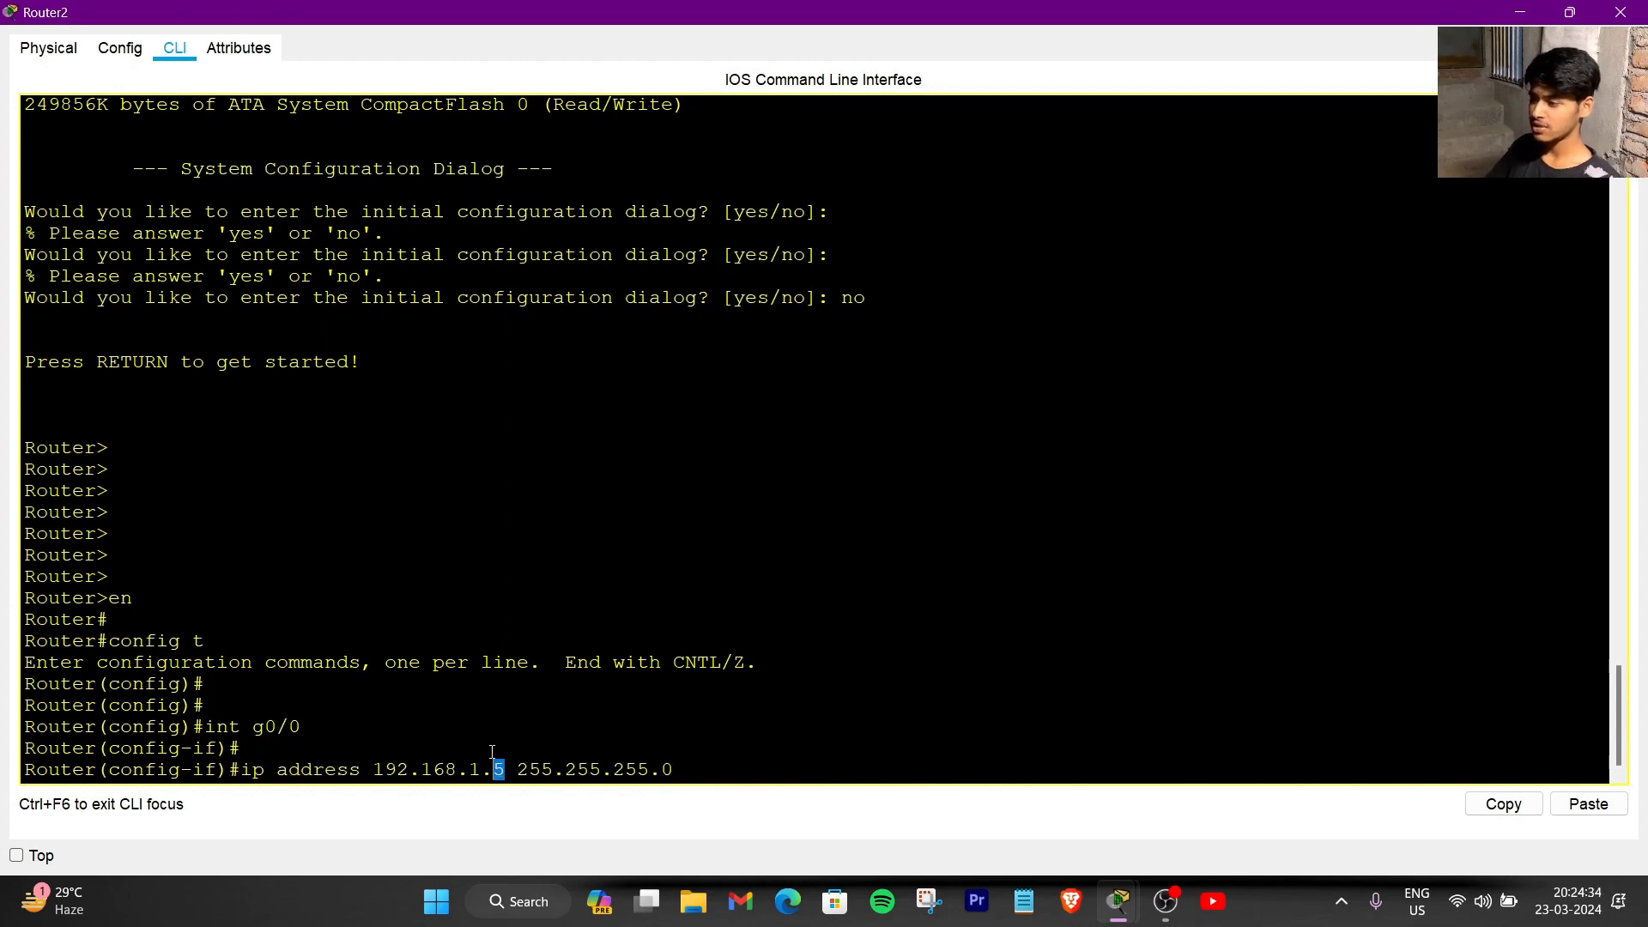
{"action": "left_click", "coordinate": [492, 752]}
{"action": "key", "text": "Return"}
- Enable the g0/0 interface with no shut and leave configuration mode with end
{"action": "type", "text": "no s"}
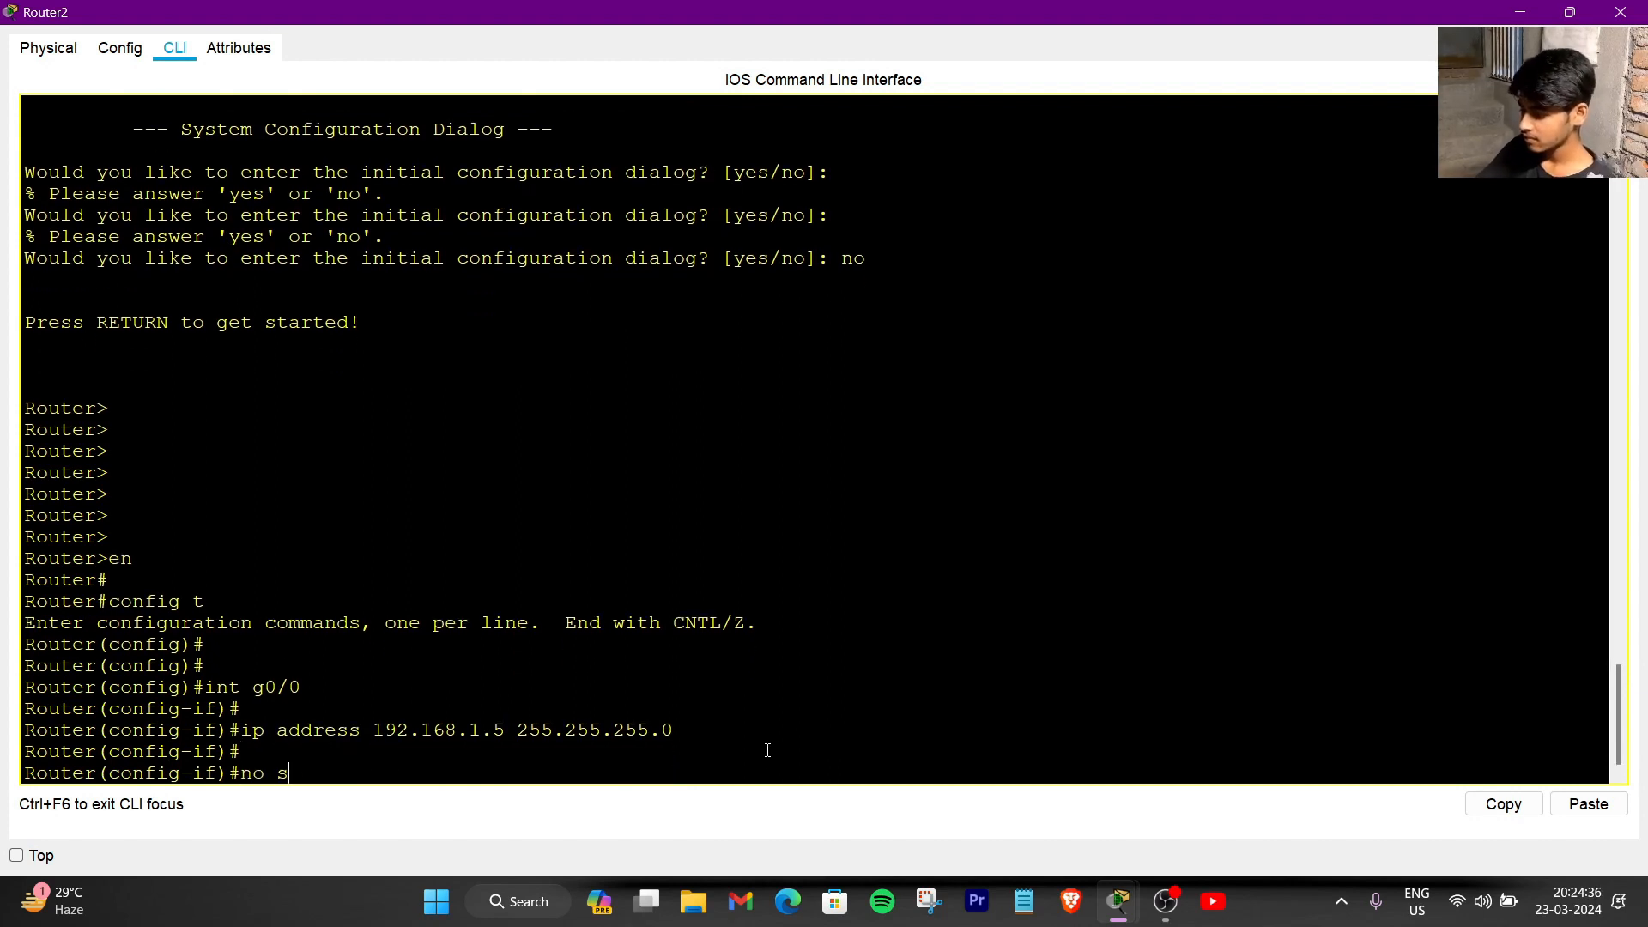
{"action": "type", "text": "hut"}
{"action": "key", "text": "Return"}
{"action": "key", "text": "Return"}
{"action": "key", "text": "Return"}
{"action": "key", "text": "Return"}
{"action": "key", "text": "Return"}
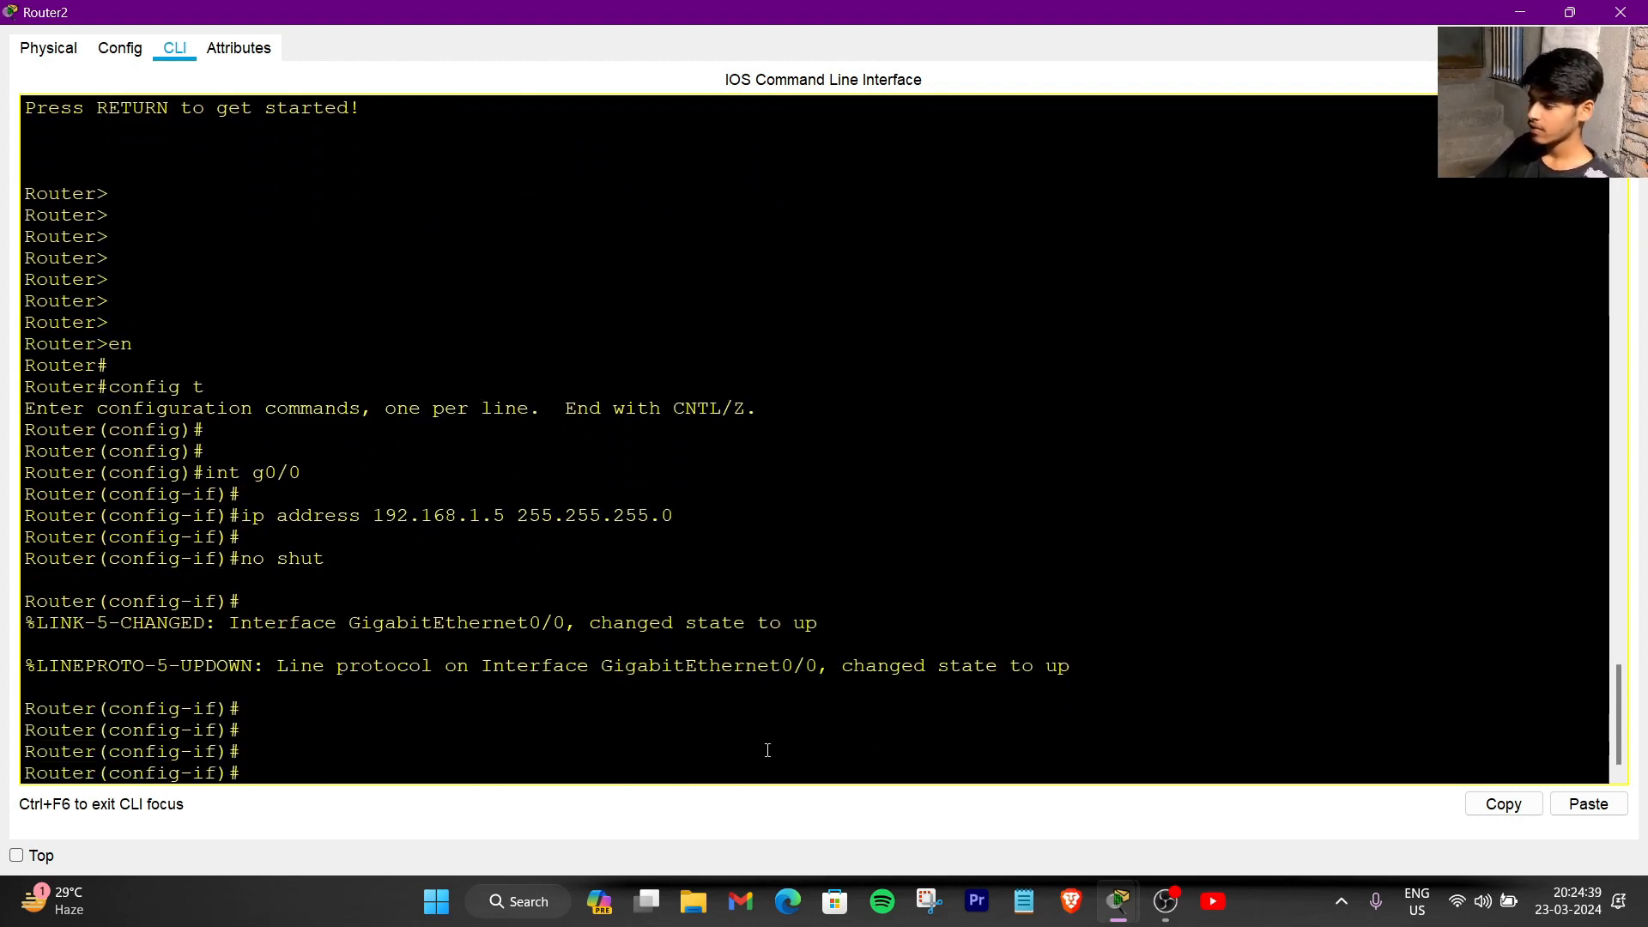
{"action": "type", "text": "end"}
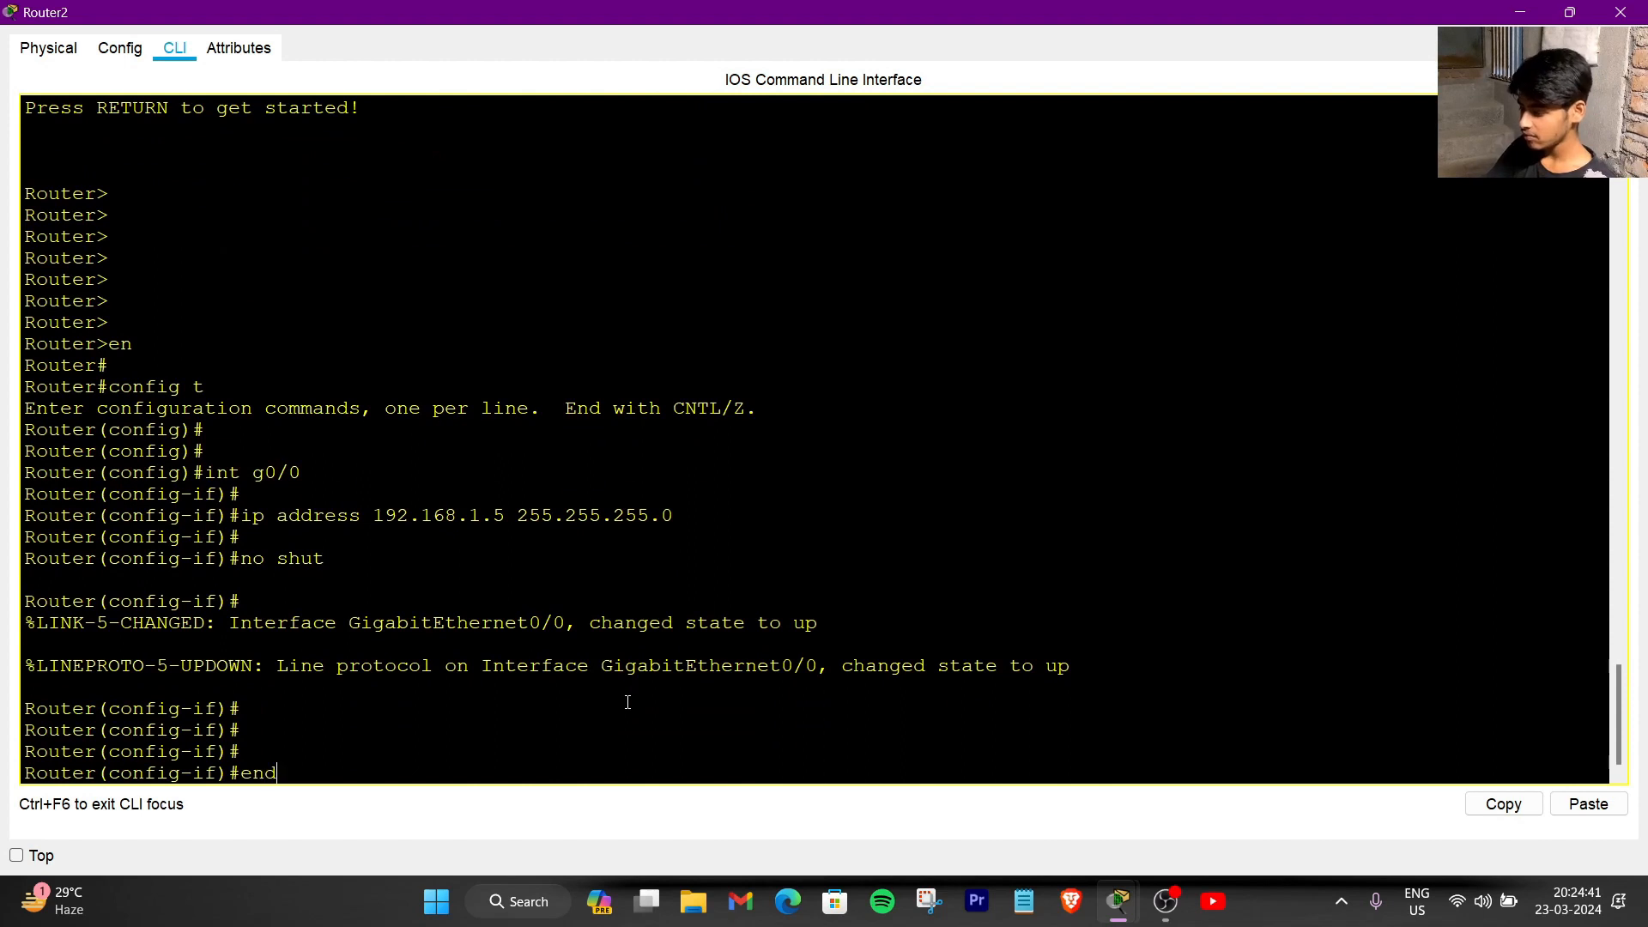
{"action": "key", "text": "Return"}
- Ping the server at 192.168.1.2 from the router
{"action": "type", "text": "ping "}
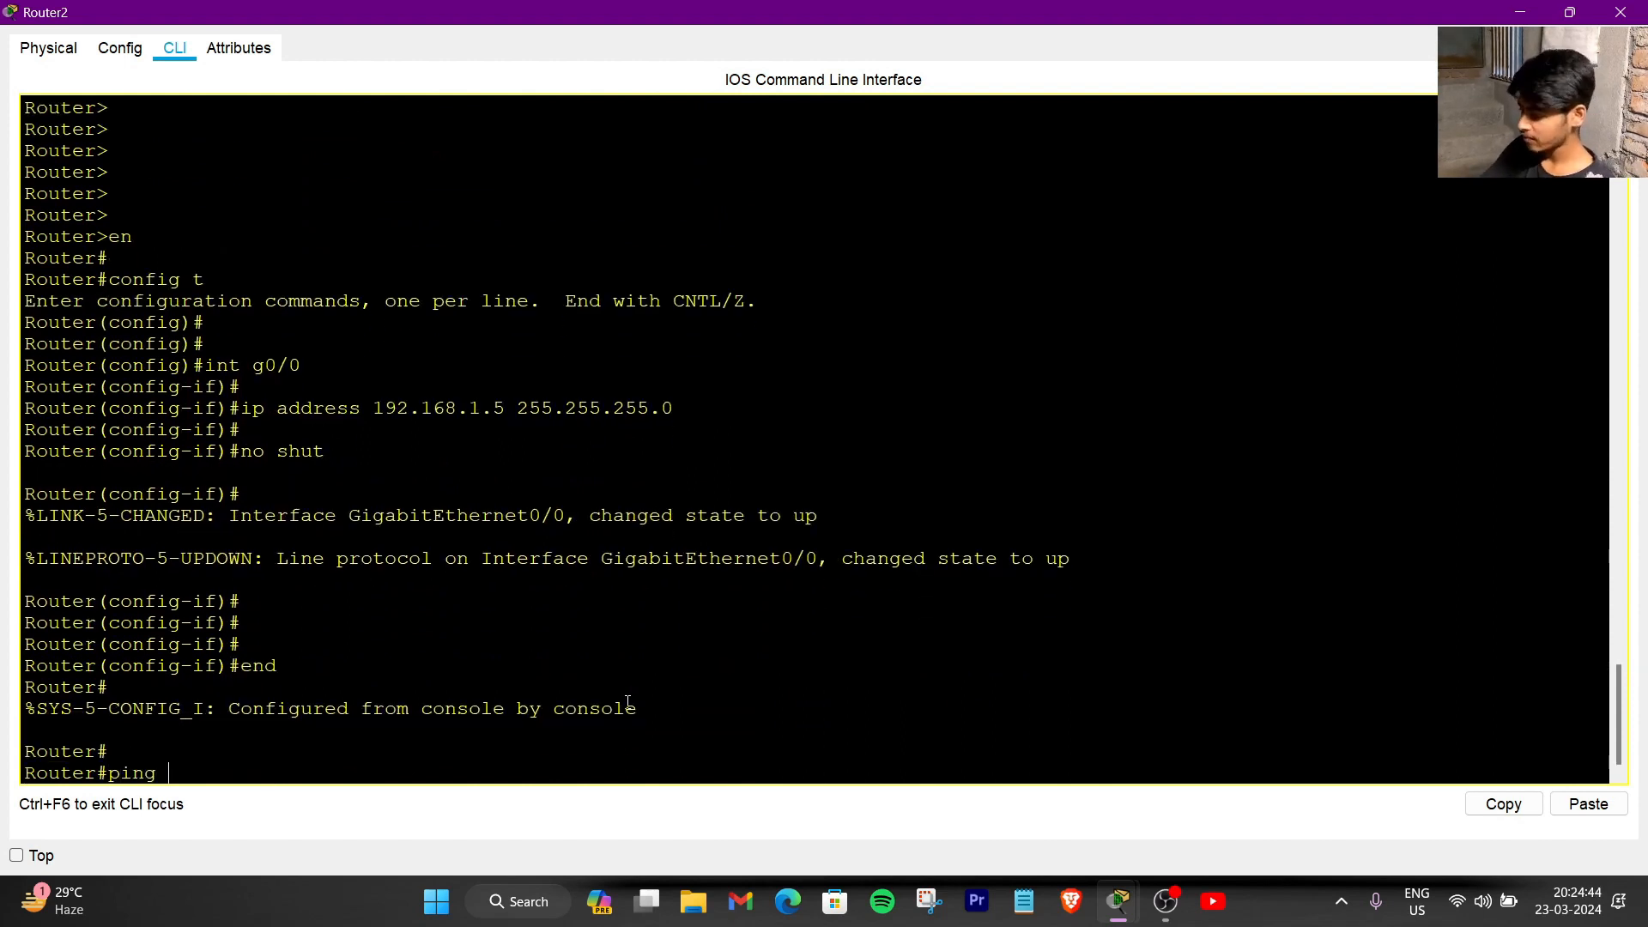
{"action": "type", "text": "192.168.1"}
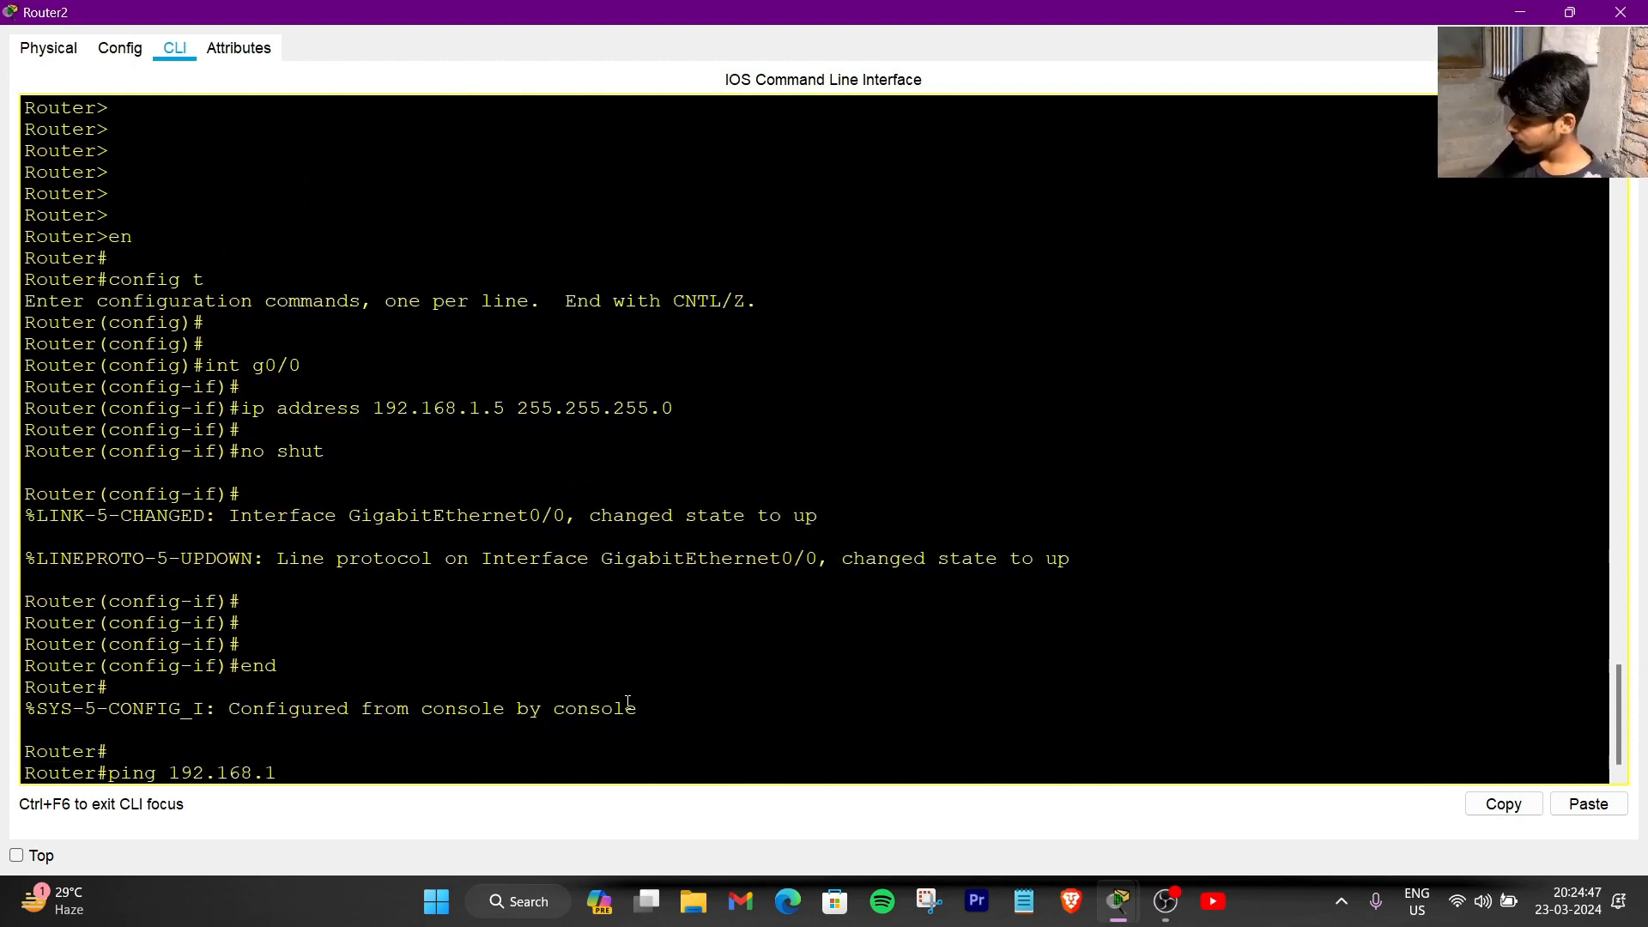
{"action": "type", "text": ".2"}
{"action": "key", "text": "Return"}
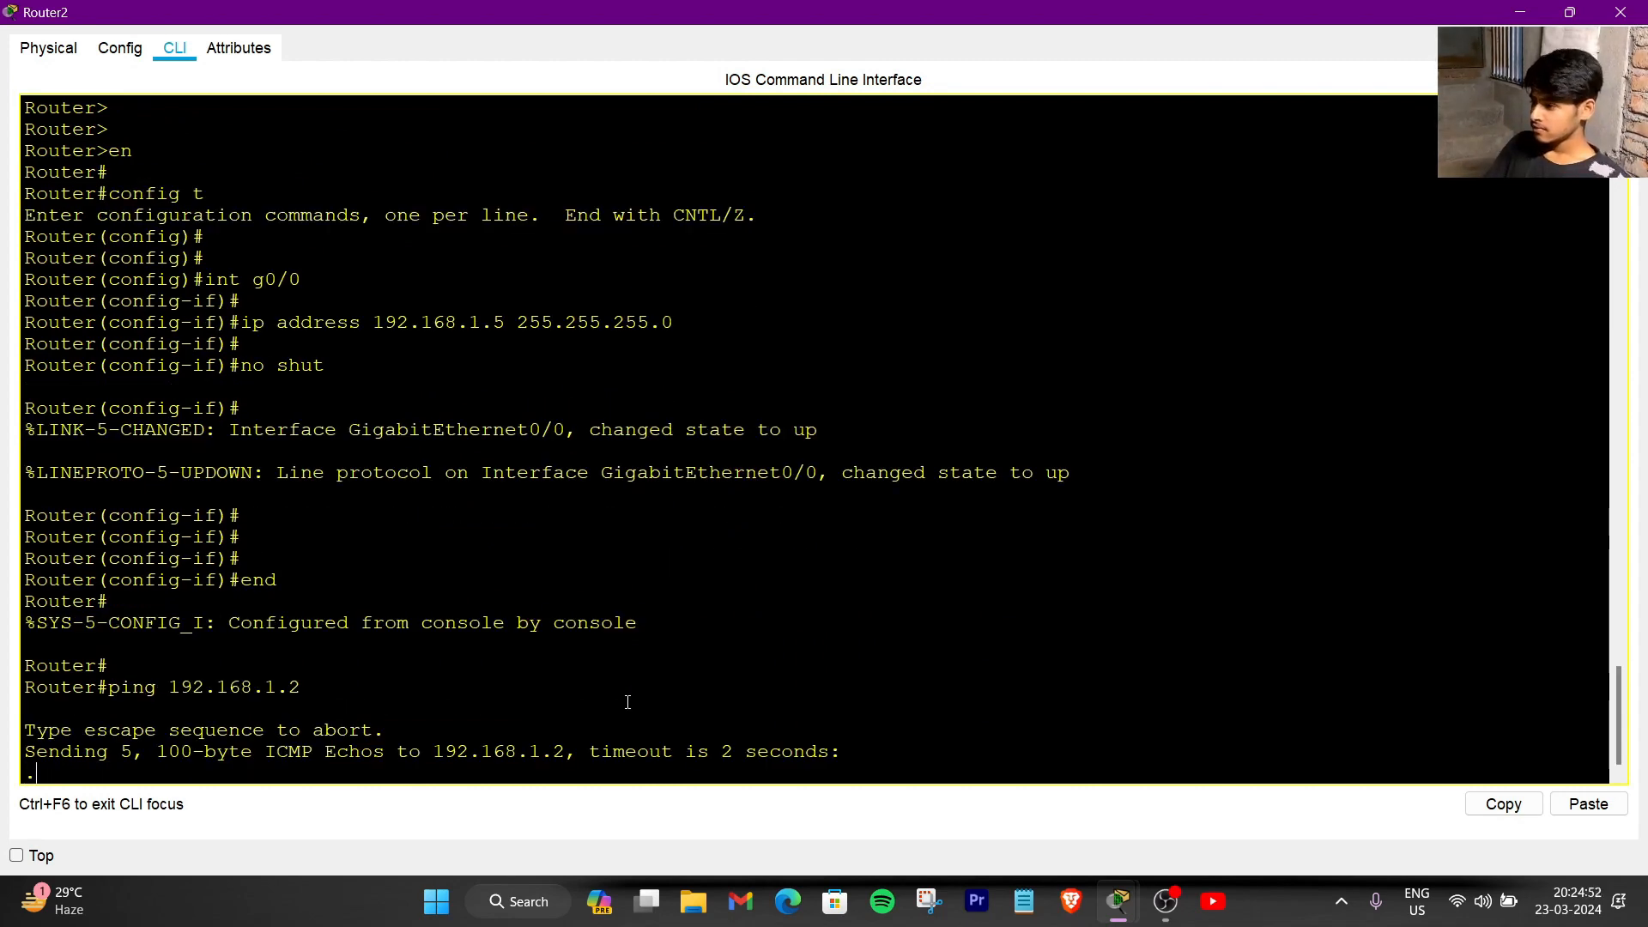
- Check the link between the router and switch in the topology, and reopen the router's command line
{"action": "left_click", "coordinate": [1524, 21]}
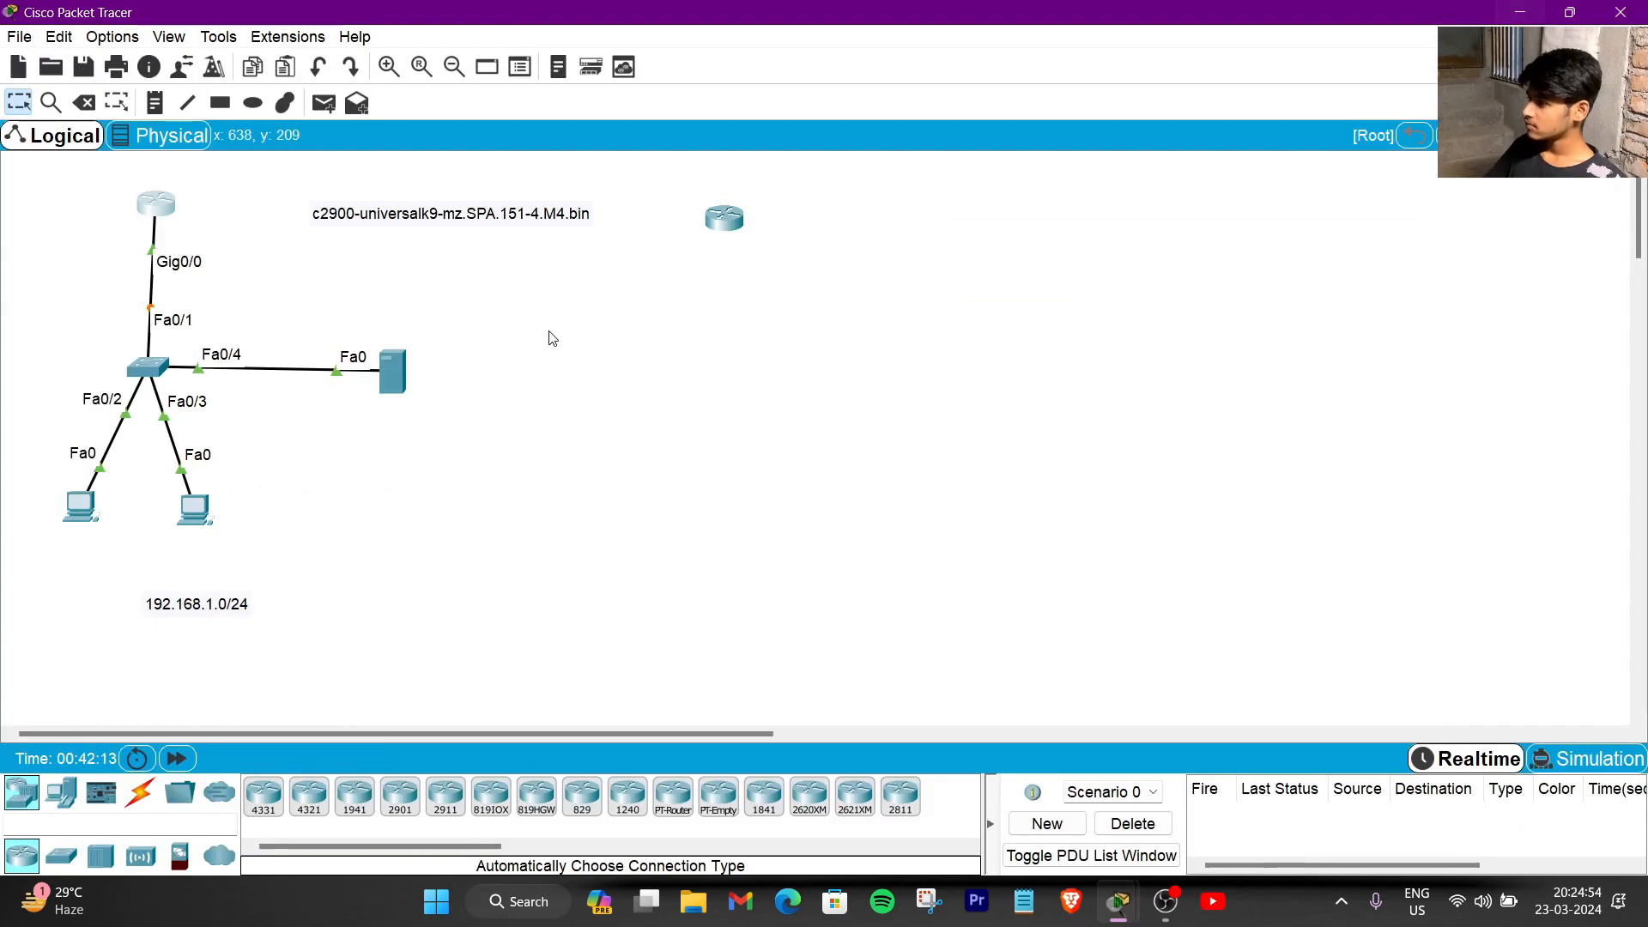
{"action": "left_click", "coordinate": [1577, 762]}
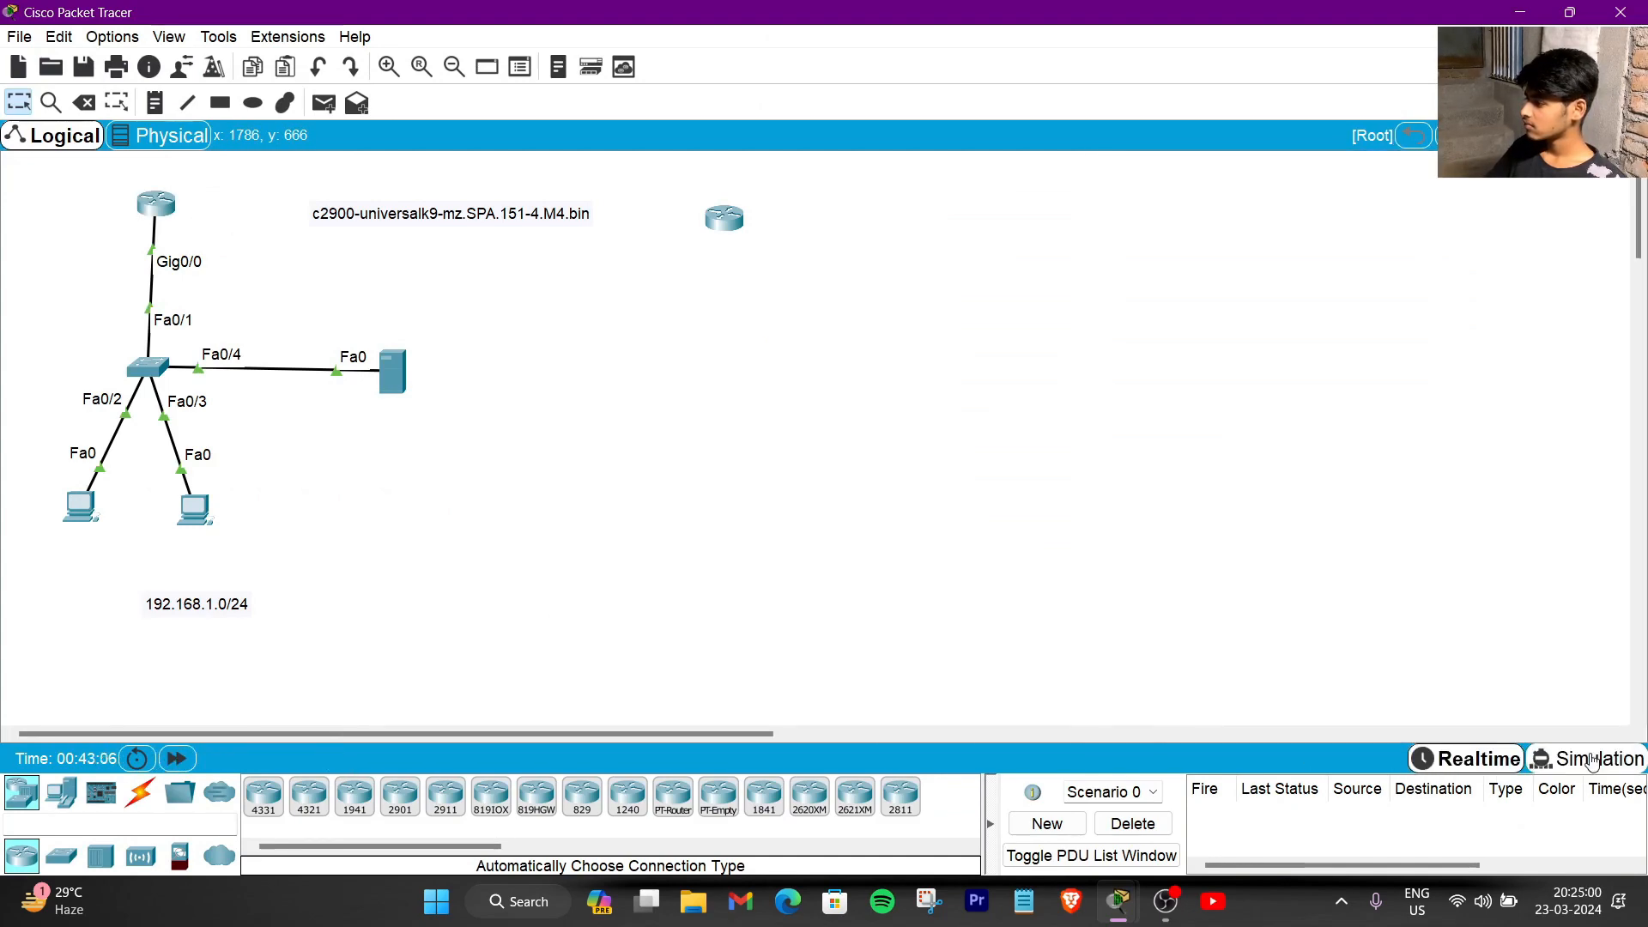
{"action": "left_click", "coordinate": [169, 203]}
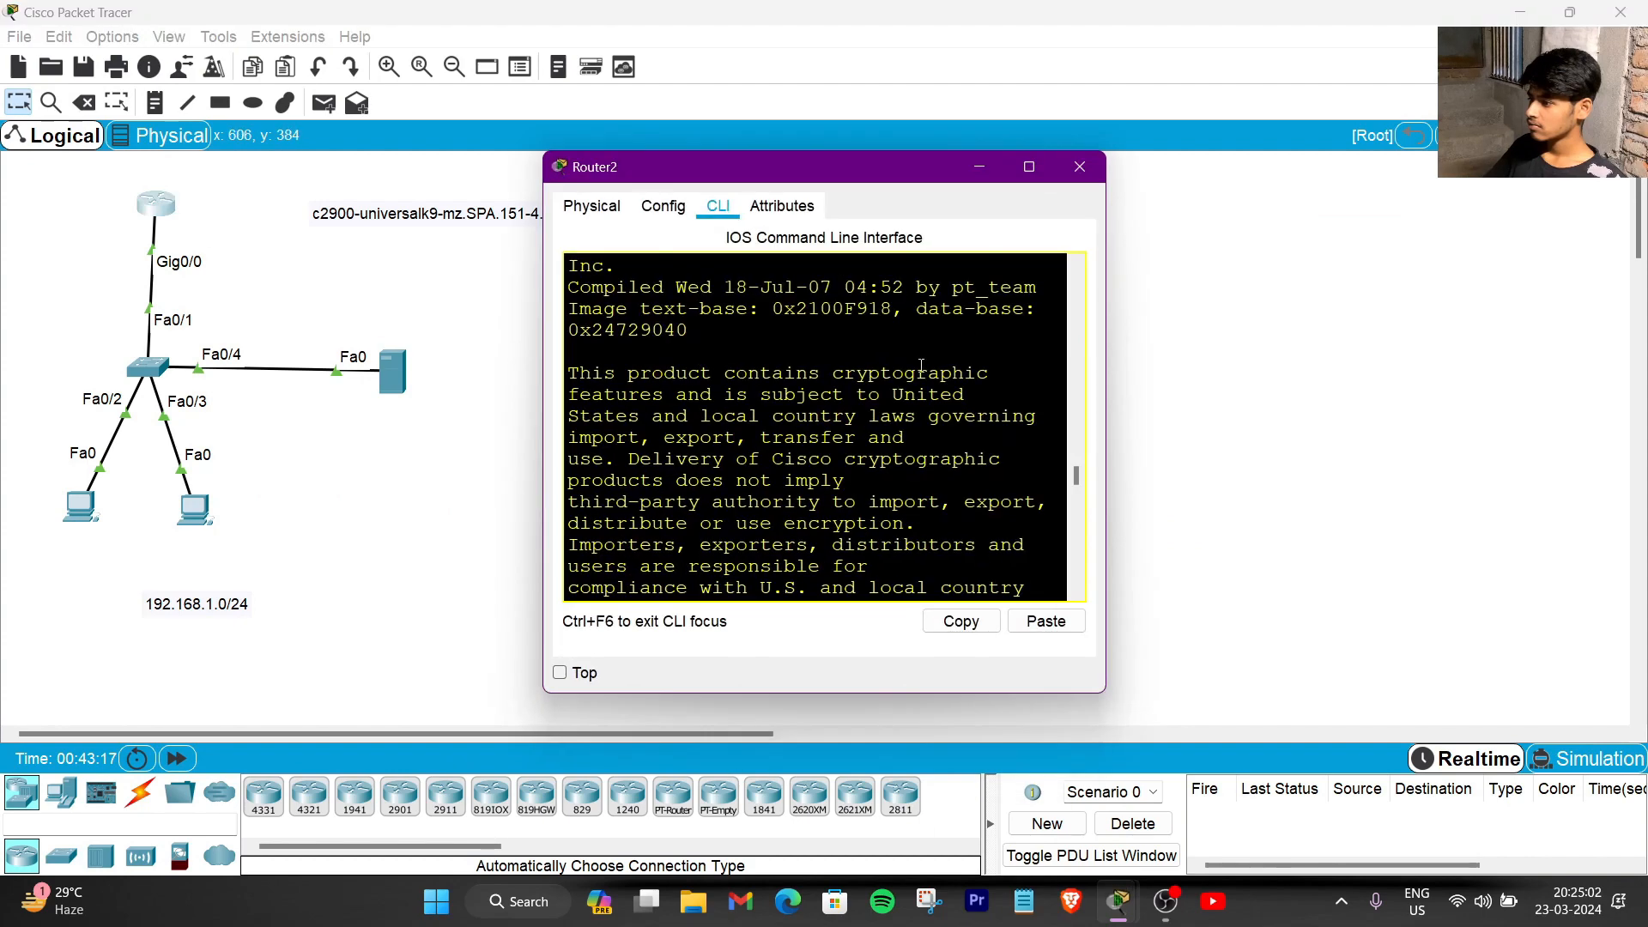
- Repeat the ping to the server at 192.168.1.2 from the router's maximized command line
{"action": "left_click", "coordinate": [1017, 165]}
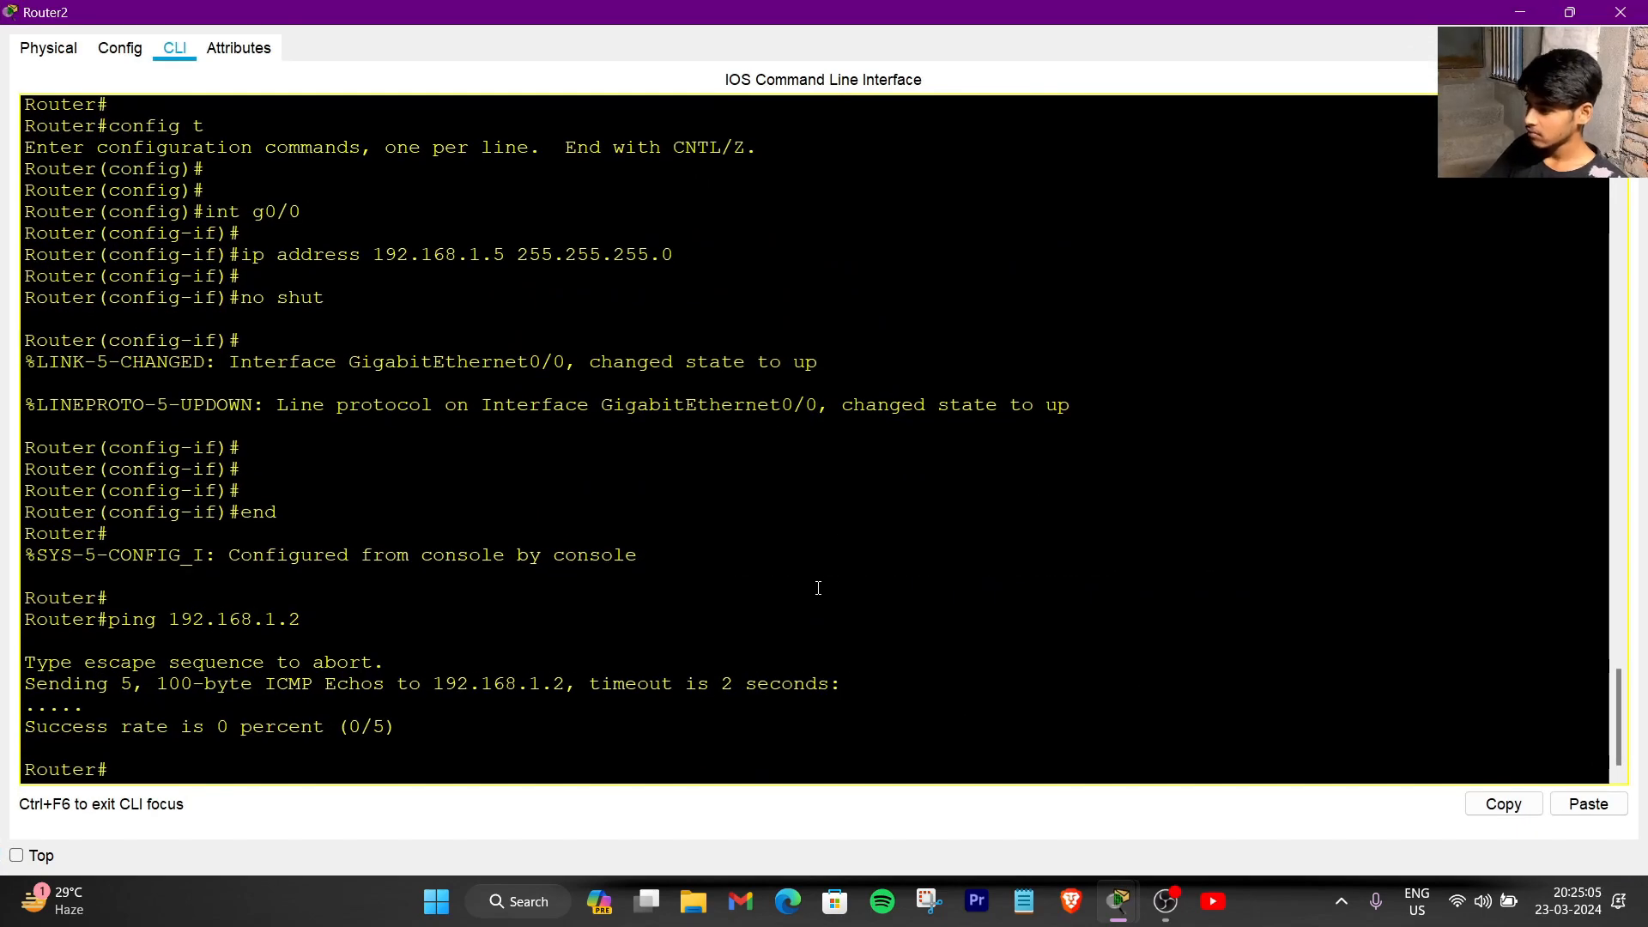
{"action": "key", "text": "Up"}
{"action": "key", "text": "Return"}
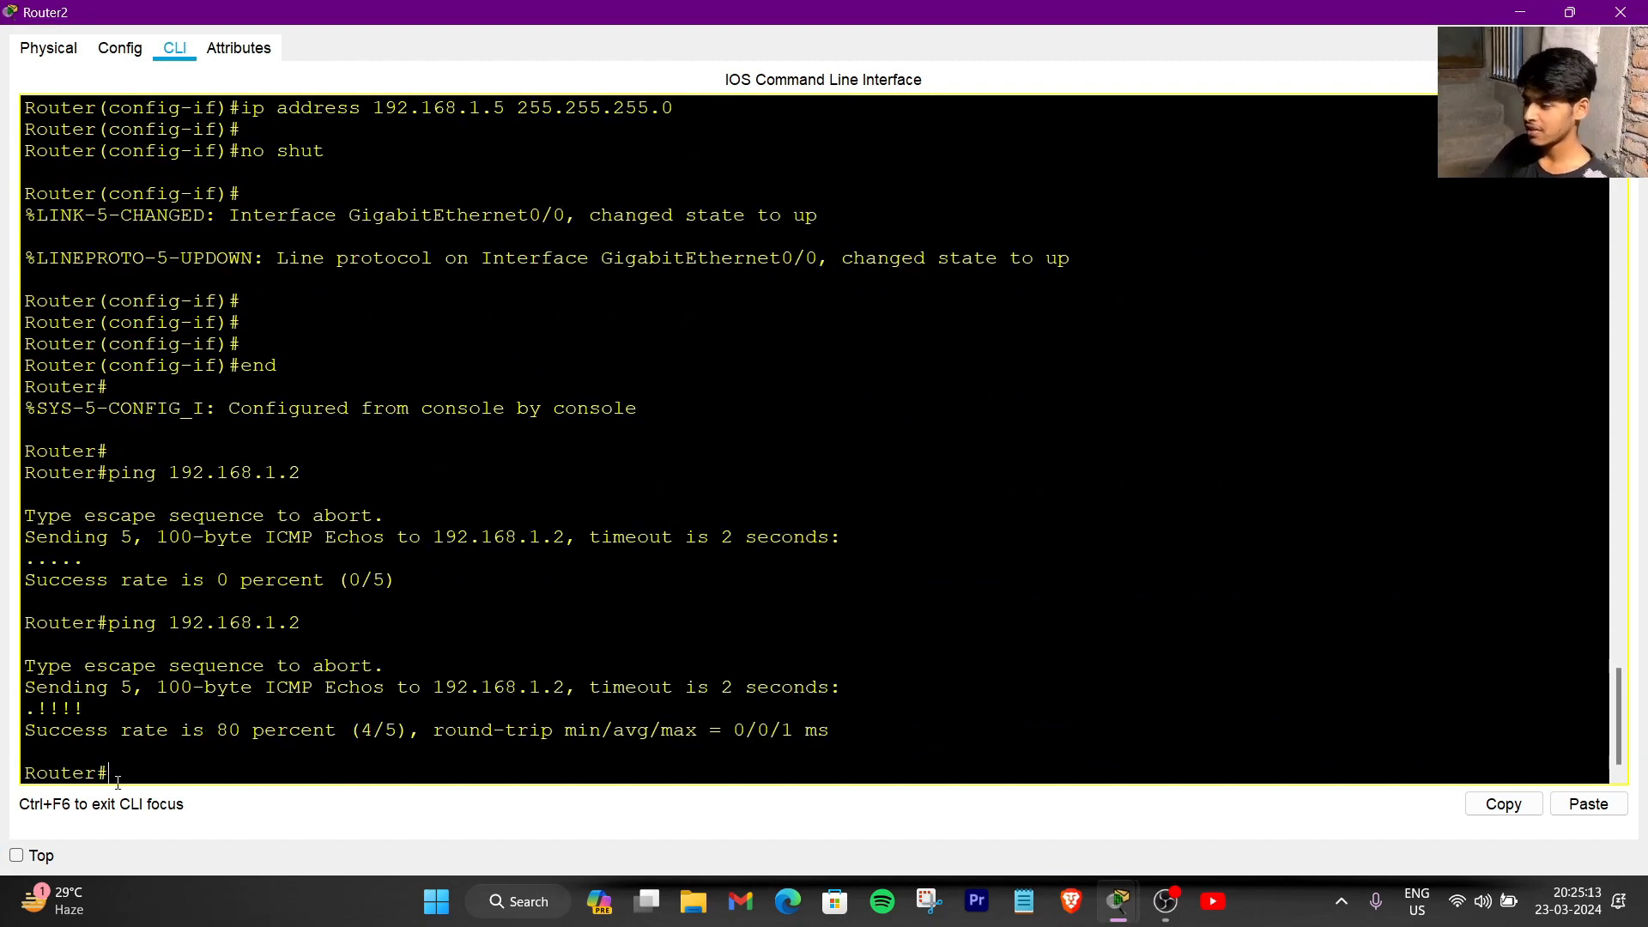
- Start a copy from TFTP to the router's startup-config, giving 192.168.1.2 as the remote host
{"action": "type", "text": "co"}
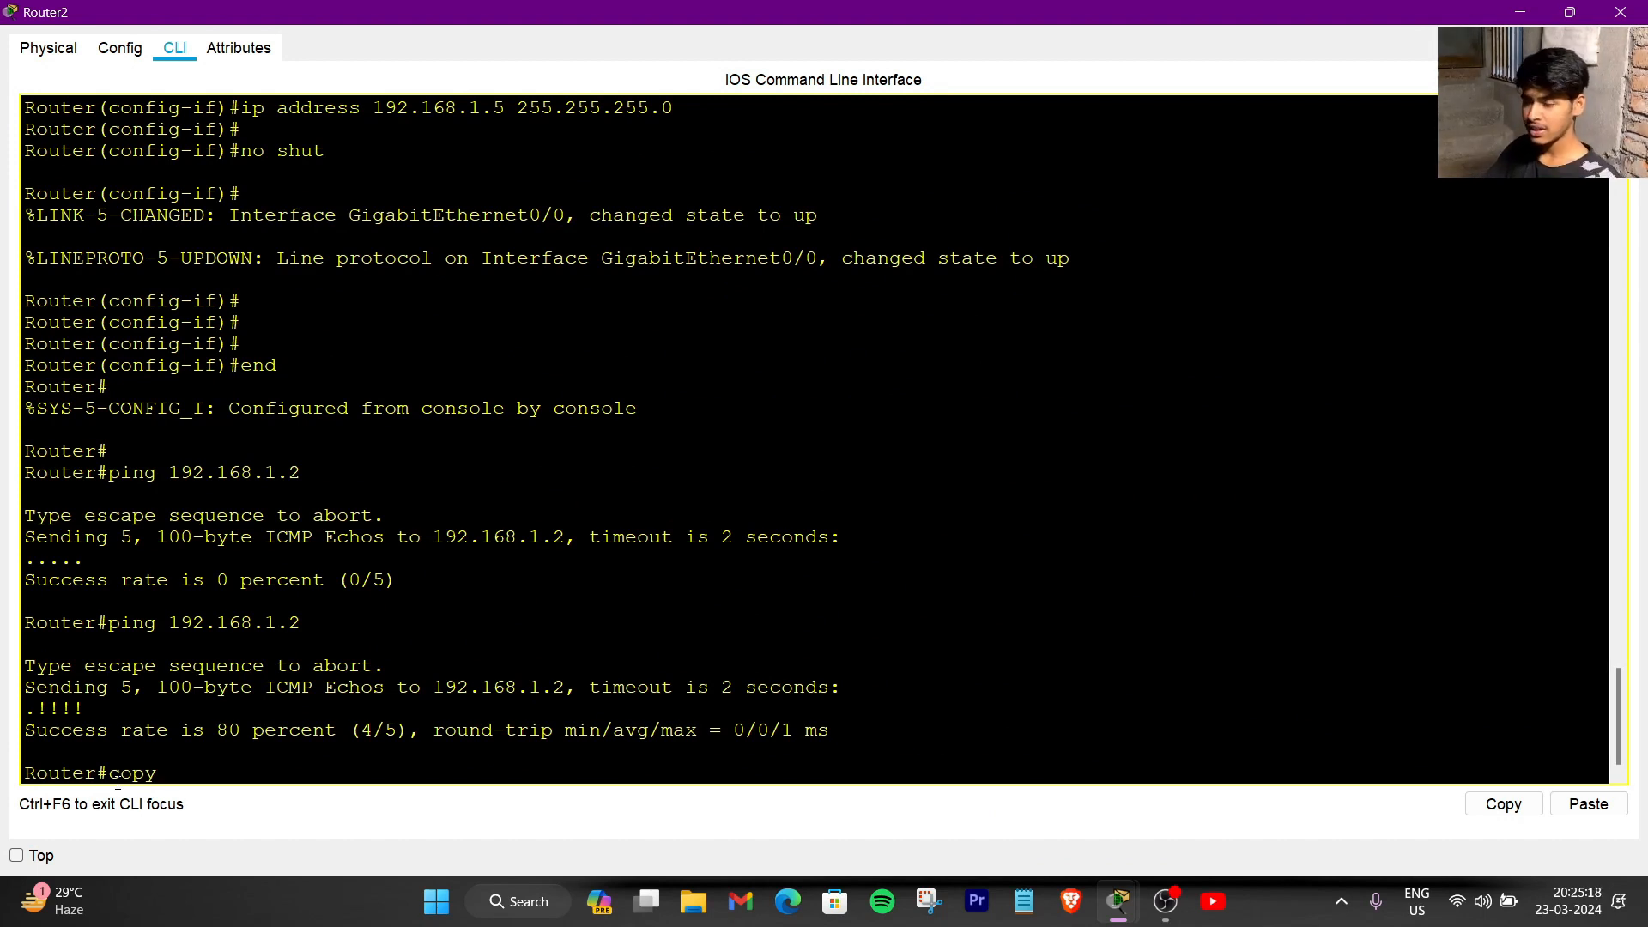
{"action": "type", "text": "py "}
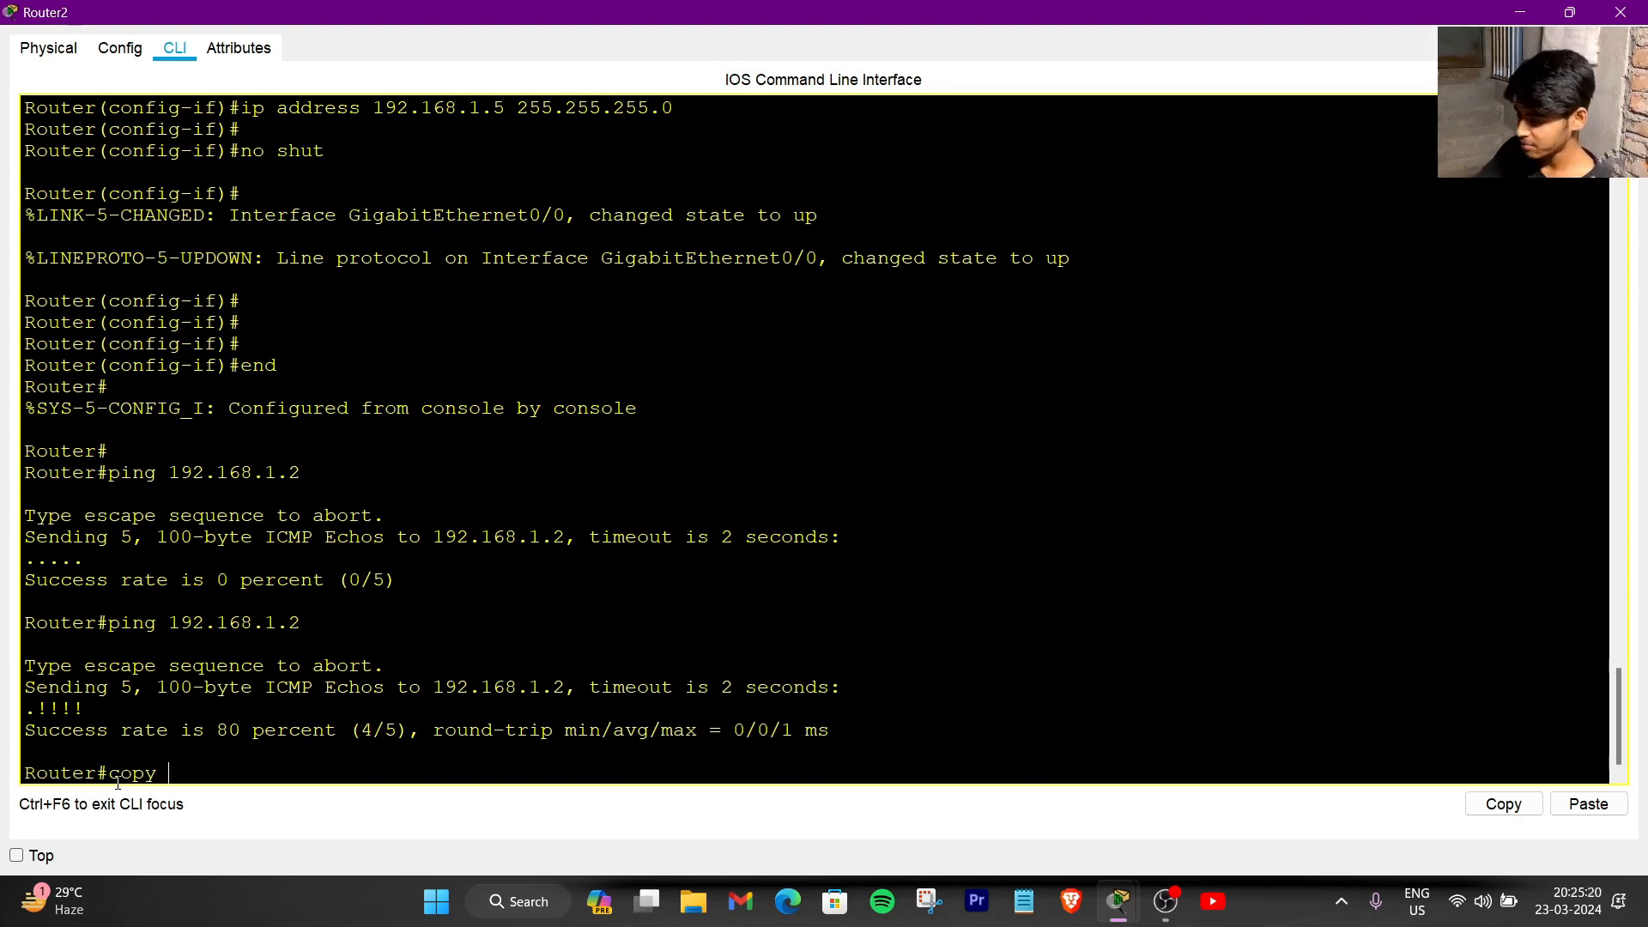
{"action": "type", "text": "tftp"}
{"action": "key", "text": "Tab"}
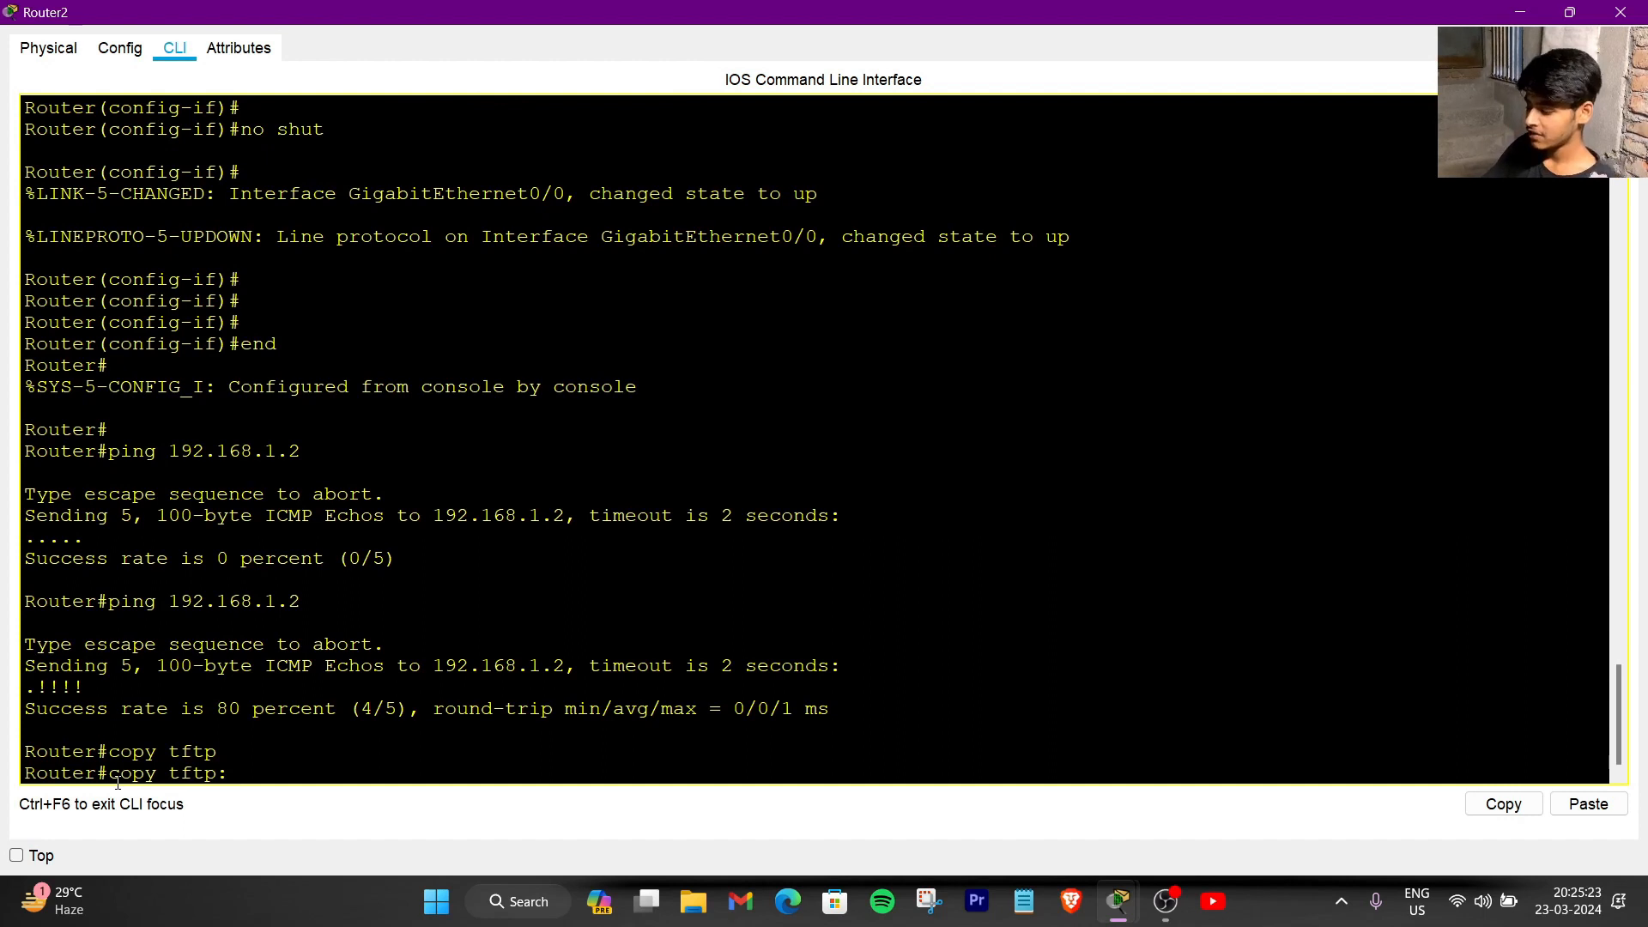
{"action": "type", "text": "start"}
{"action": "key", "text": "Tab"}
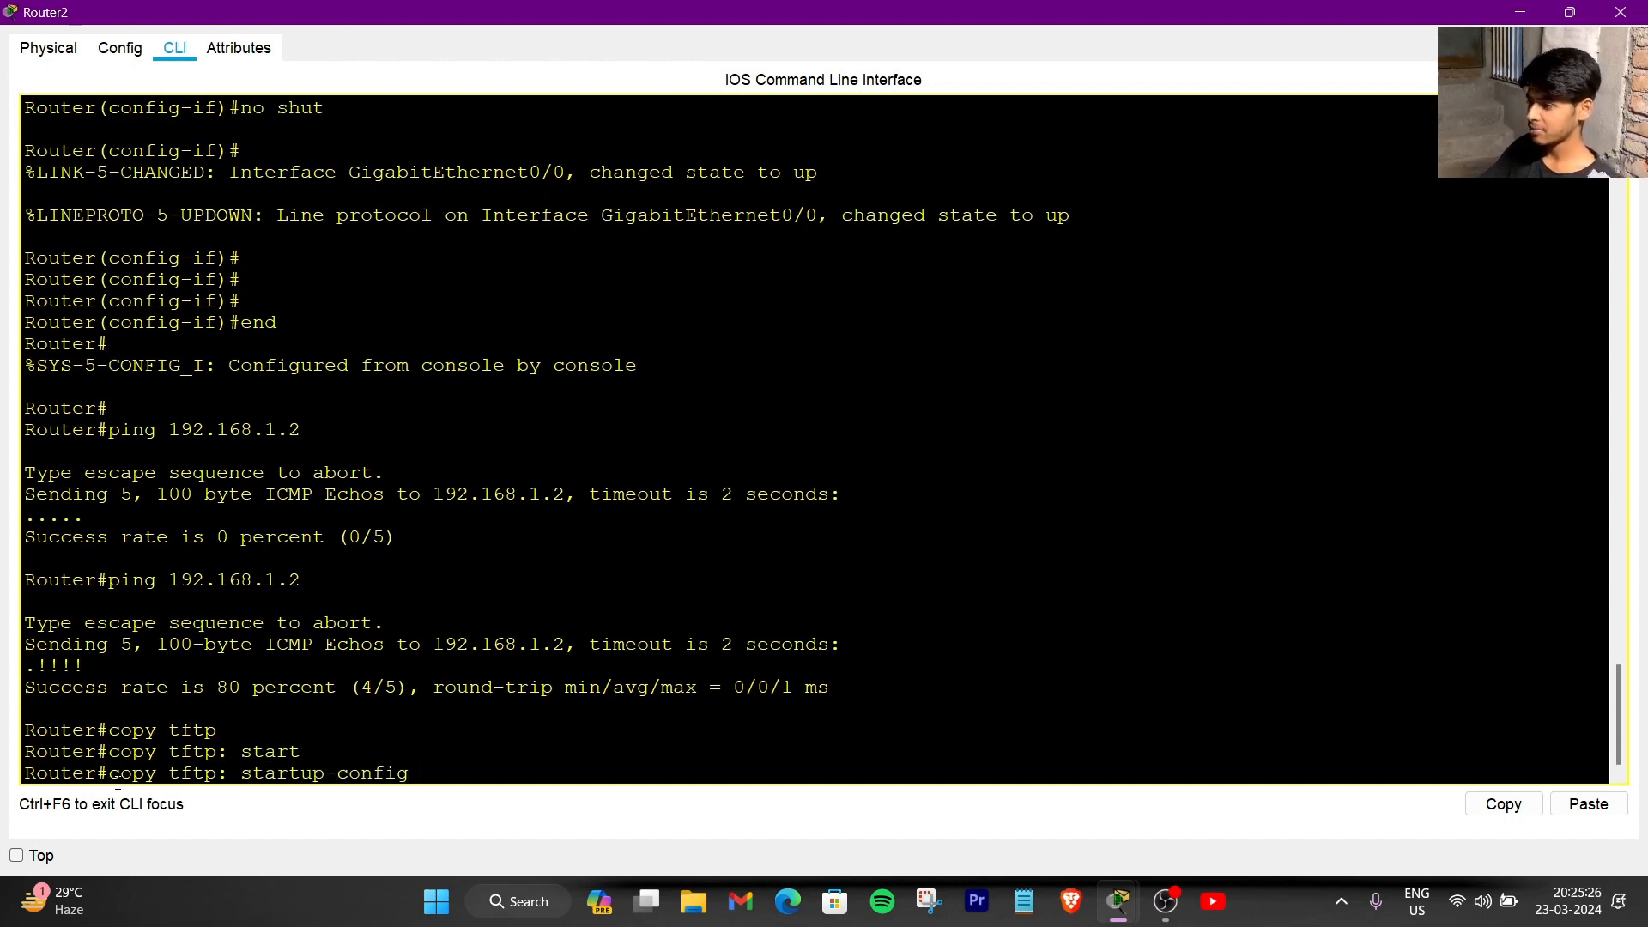
{"action": "key", "text": "Return"}
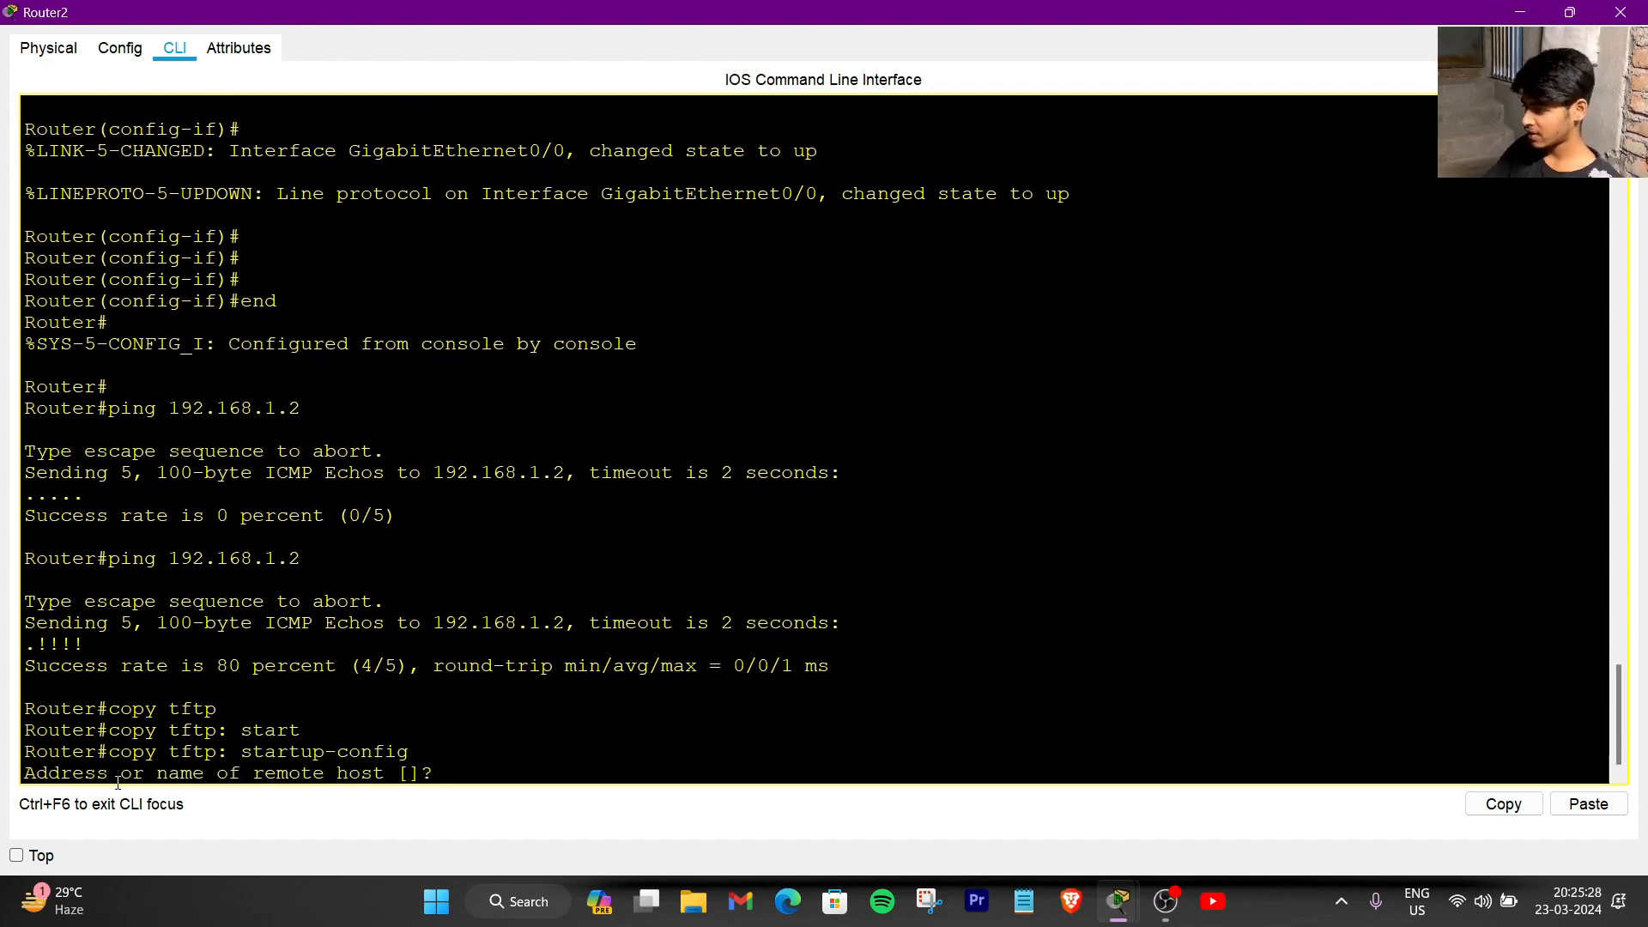
{"action": "type", "text": "192.16"}
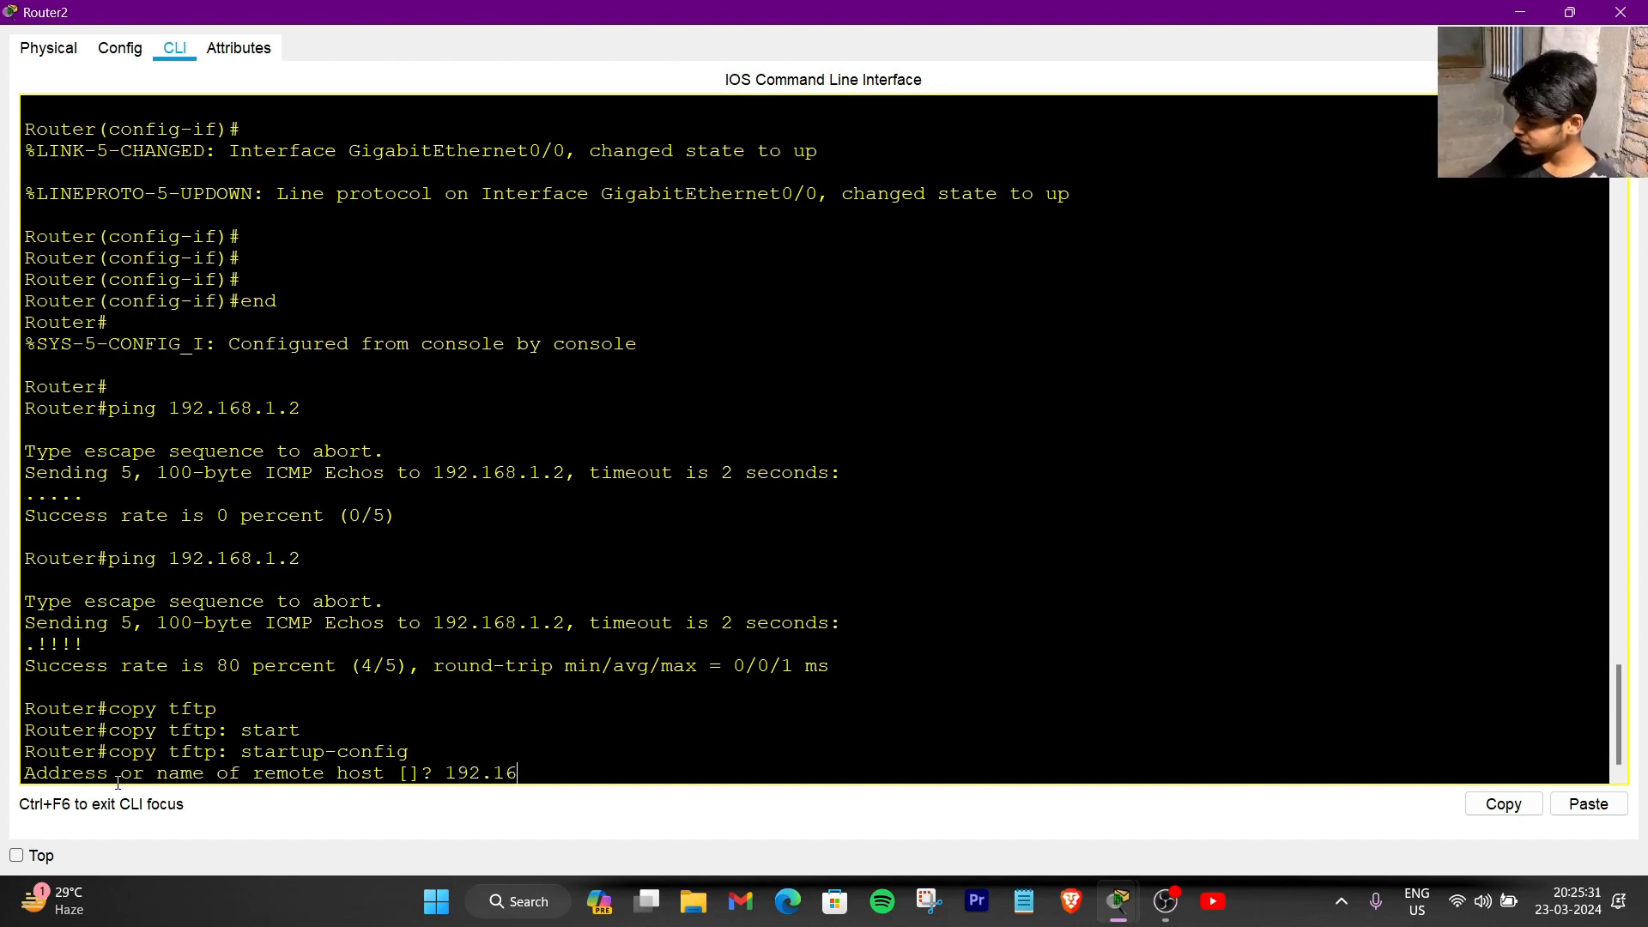
{"action": "type", "text": "8.1.2"}
{"action": "key", "text": "Return"}
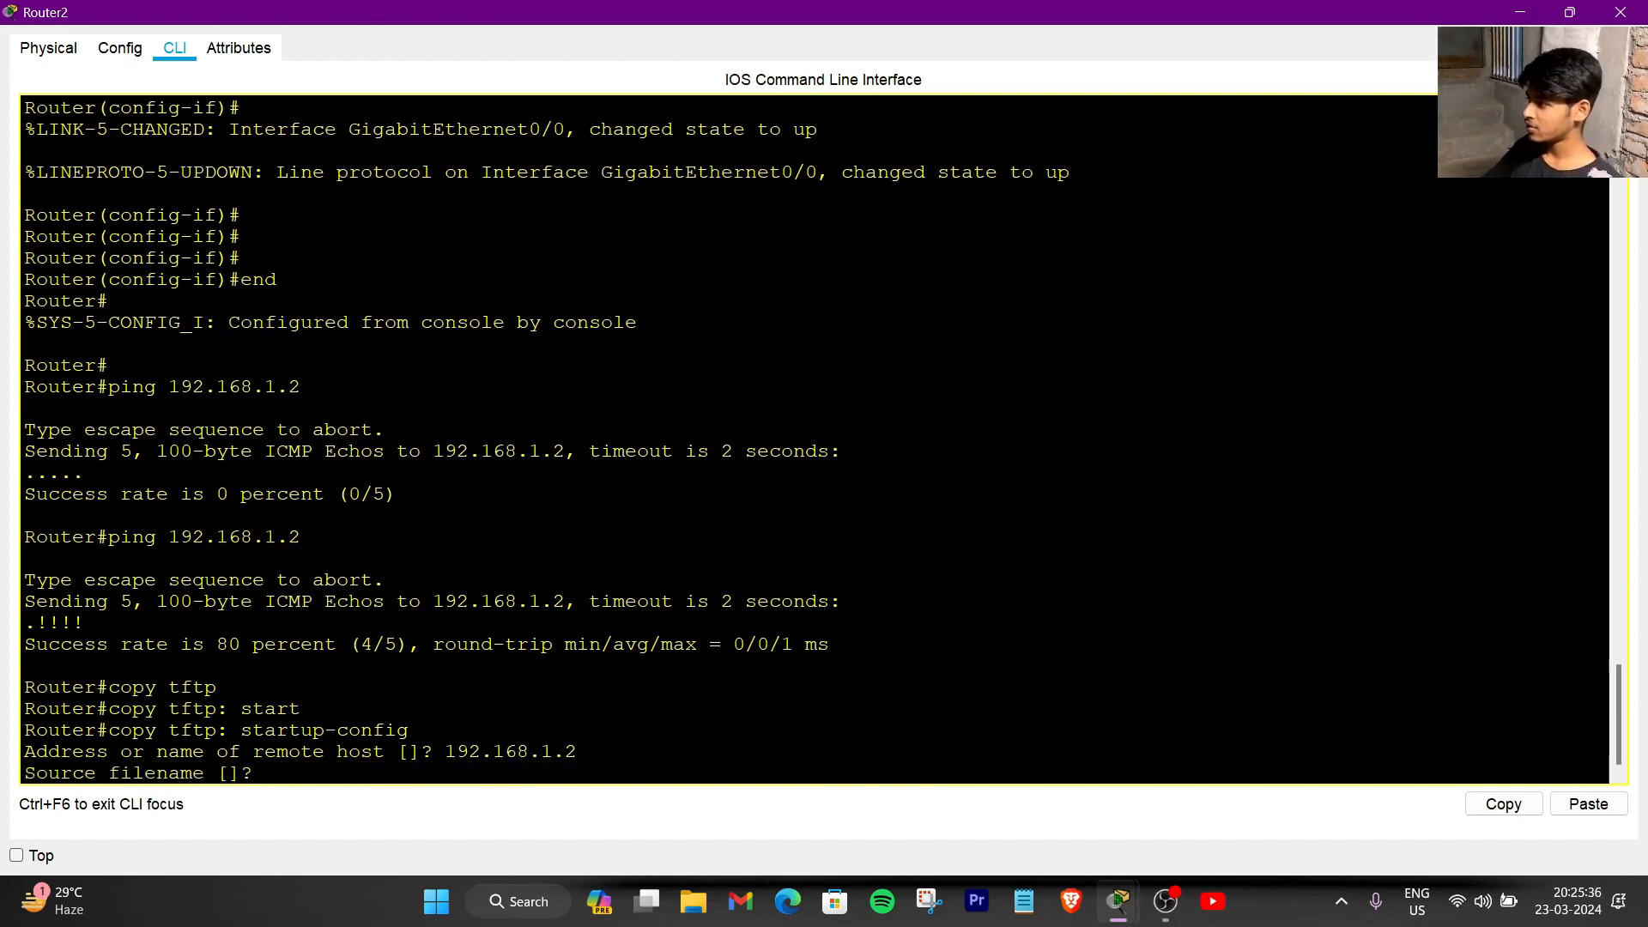
- Look up the router configuration backup's file name in the server's TFTP file list, and return to the router's command line
{"action": "key", "text": "alt+Tab"}
{"action": "left_click", "coordinate": [403, 370]}
{"action": "scroll", "coordinate": [869, 384], "scroll_direction": "down", "scroll_amount": 5}
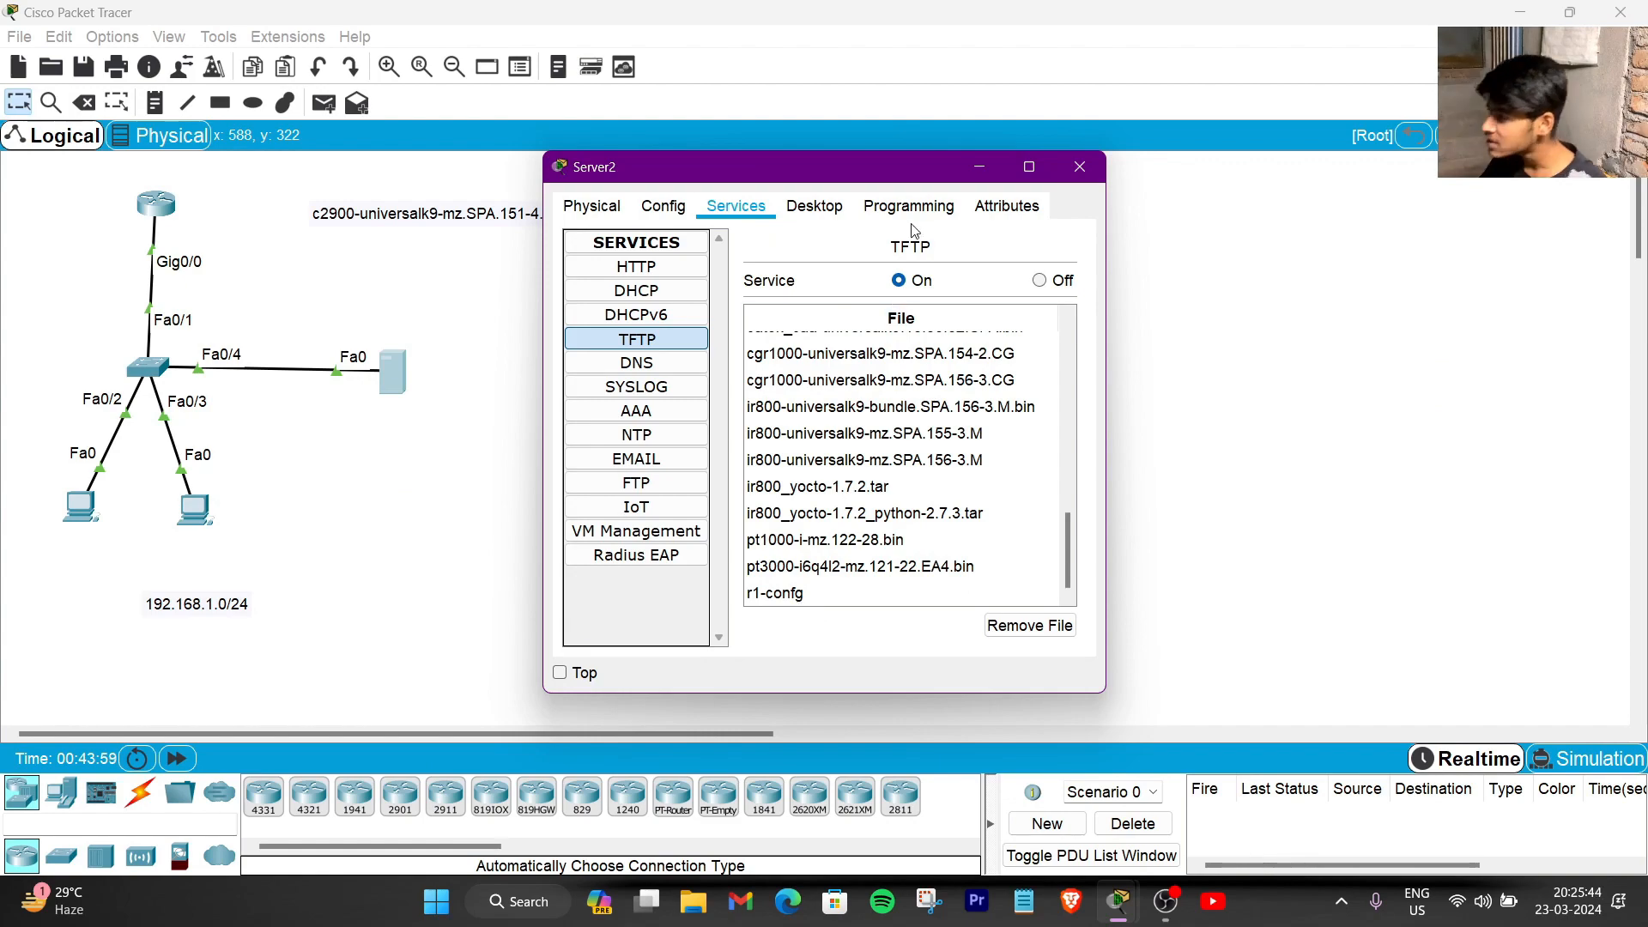
{"action": "left_click", "coordinate": [980, 168]}
{"action": "left_click", "coordinate": [155, 205]}
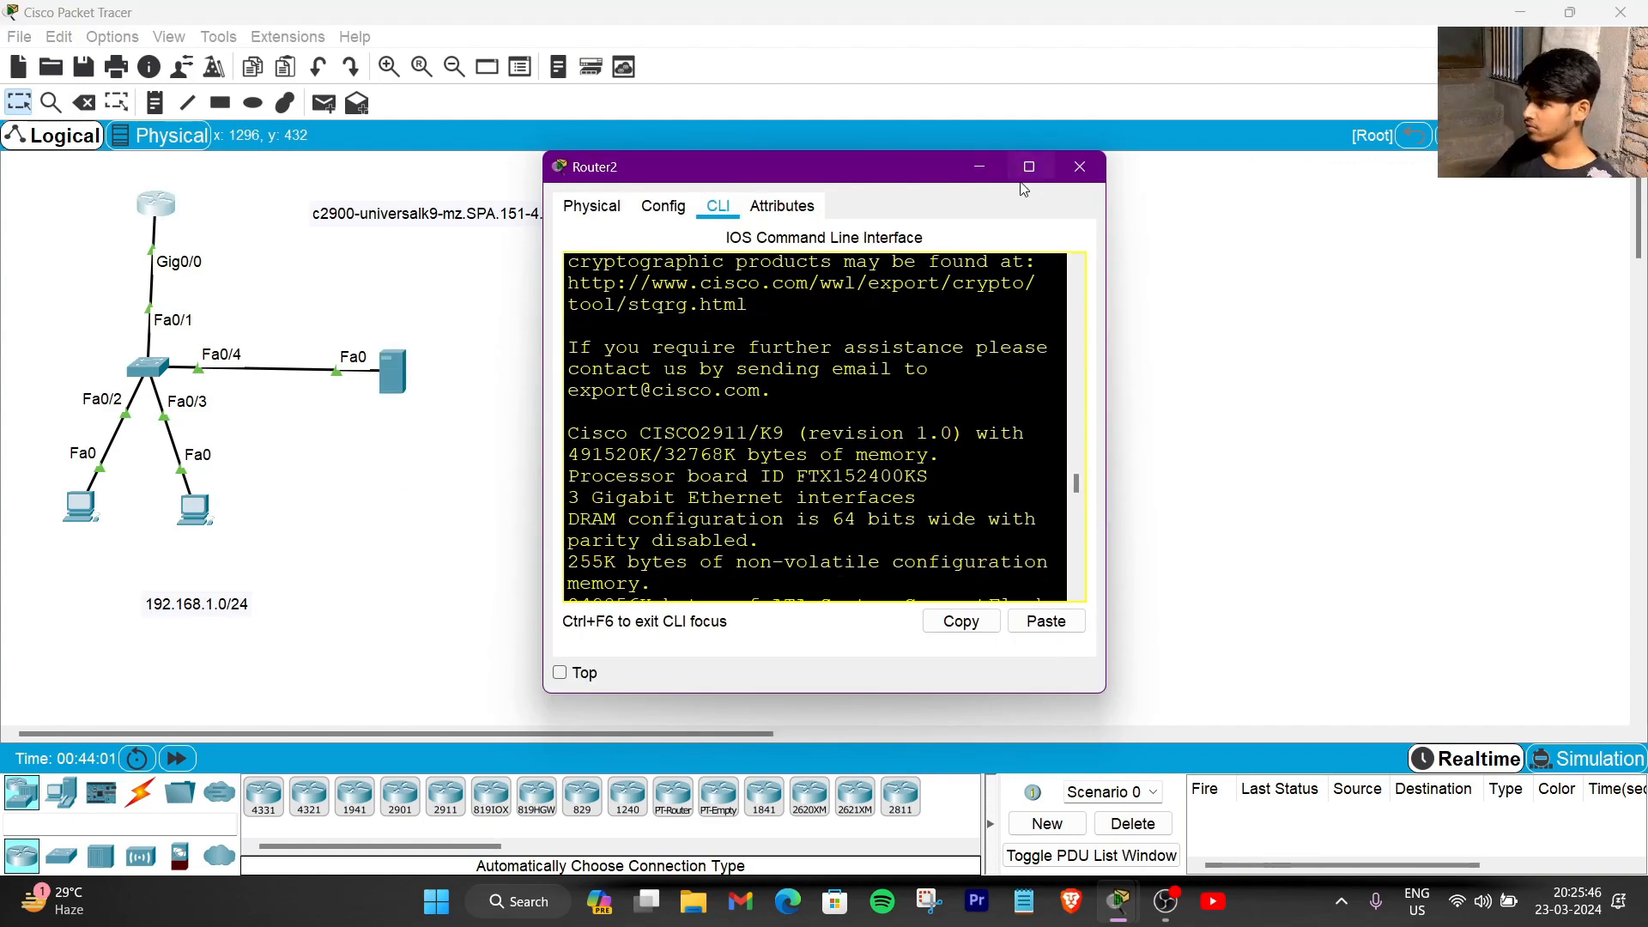
{"action": "left_click", "coordinate": [1029, 167]}
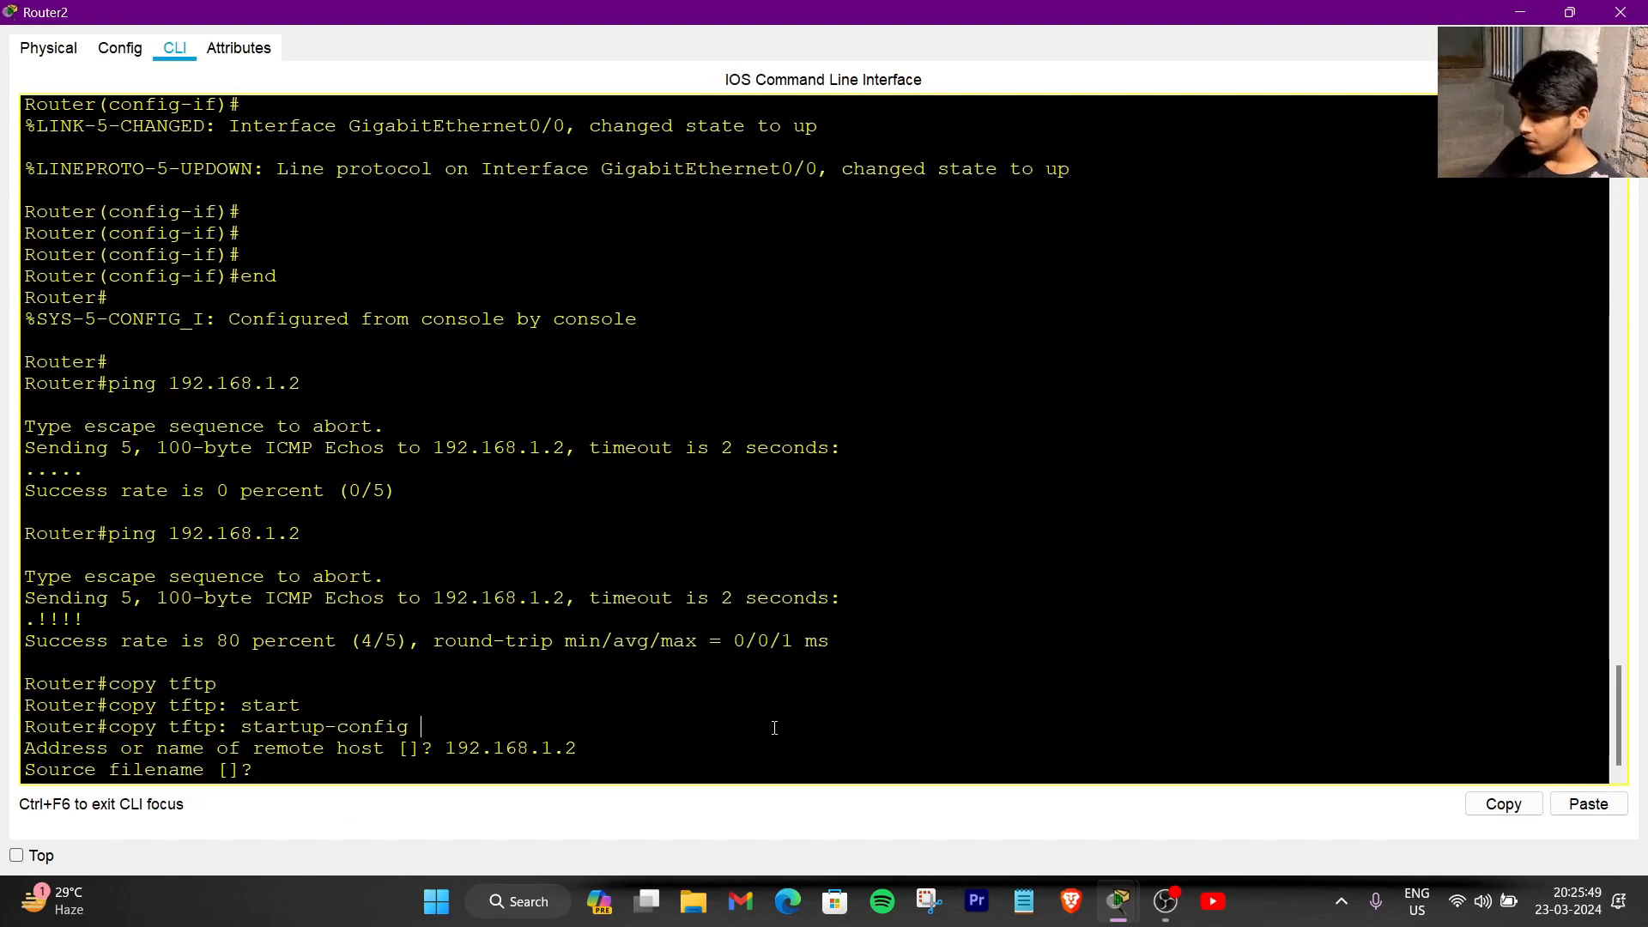
- Give r1-confg as the source file and accept the default destination startup-config to restore the backup
{"action": "type", "text": "r1-config"}
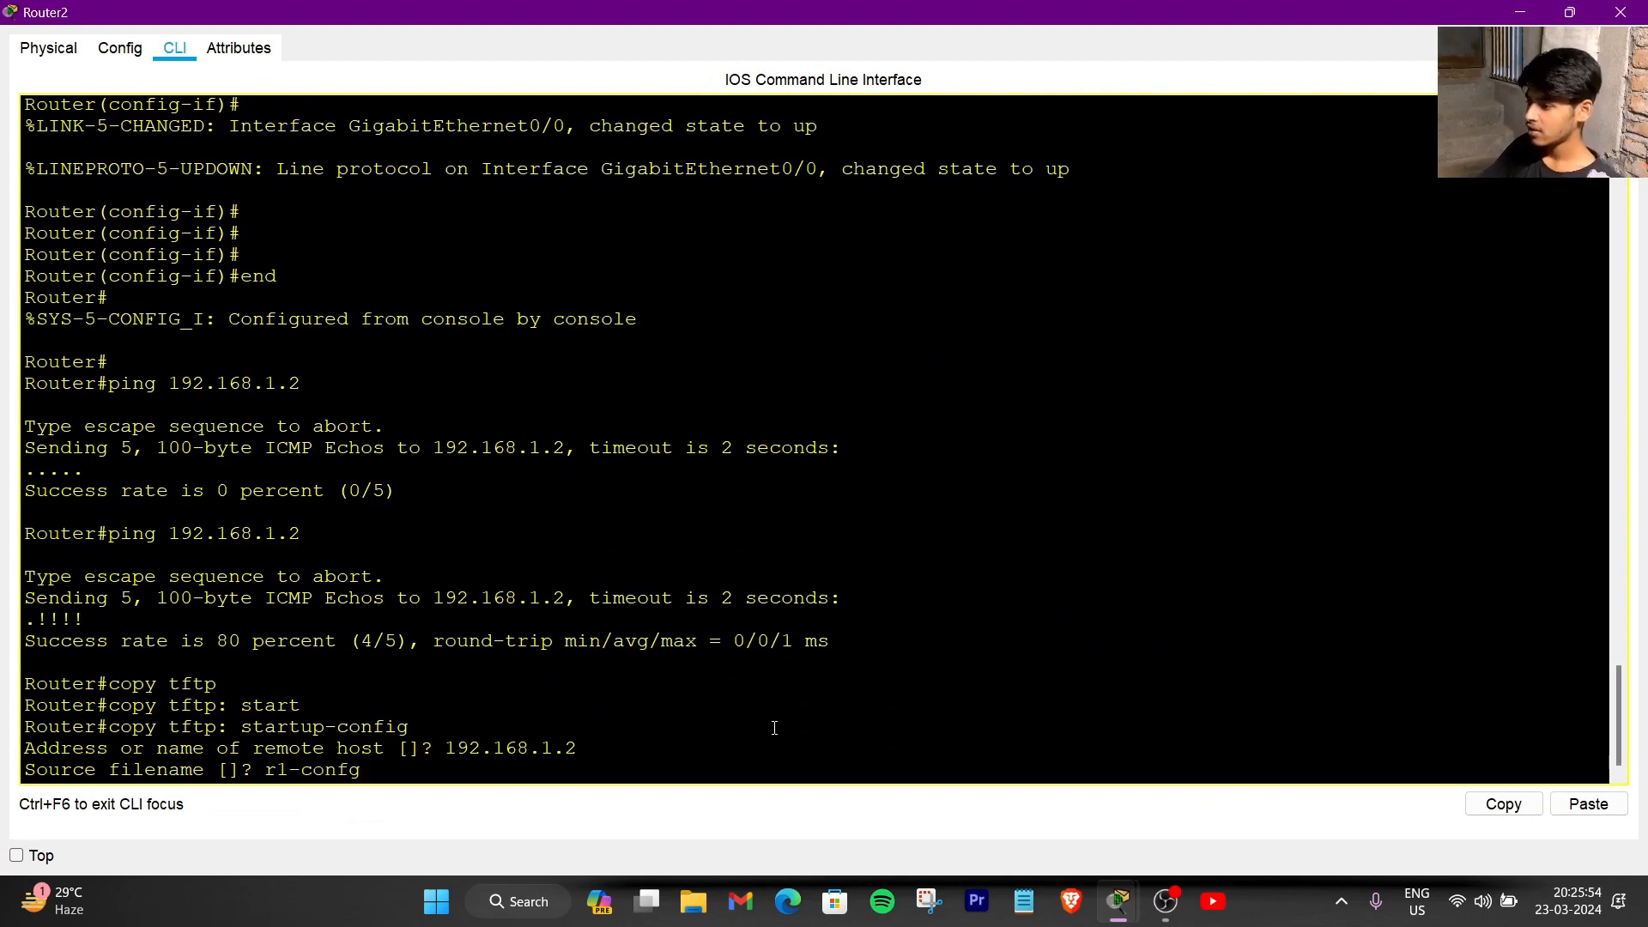
{"action": "key", "text": "Return"}
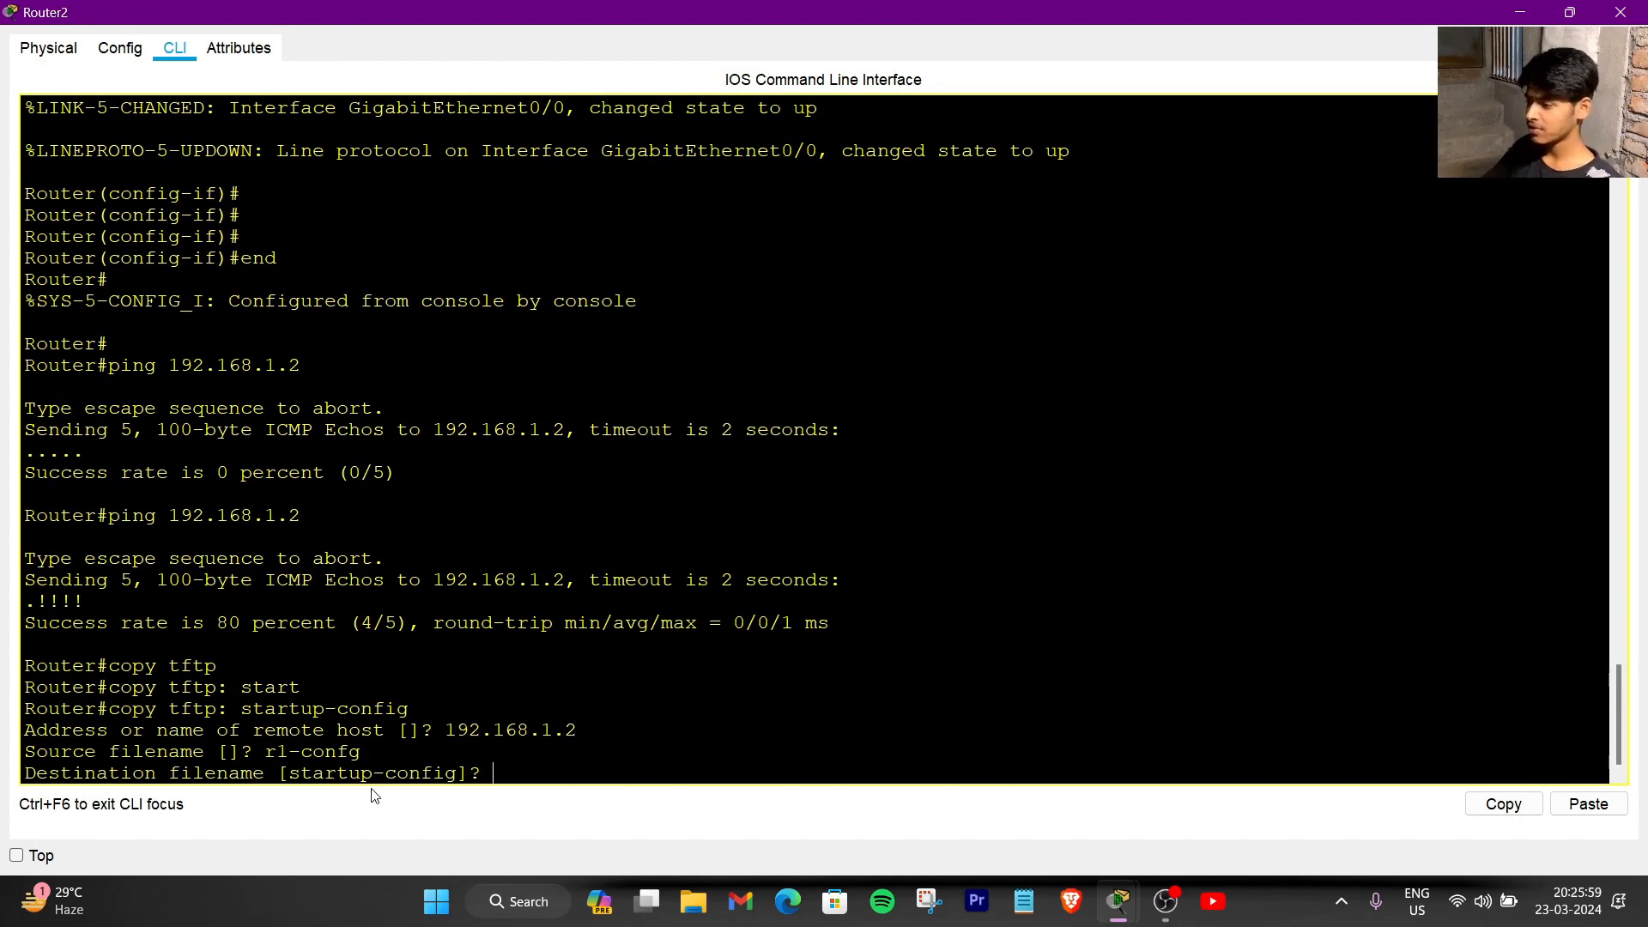
{"action": "key", "text": "Return"}
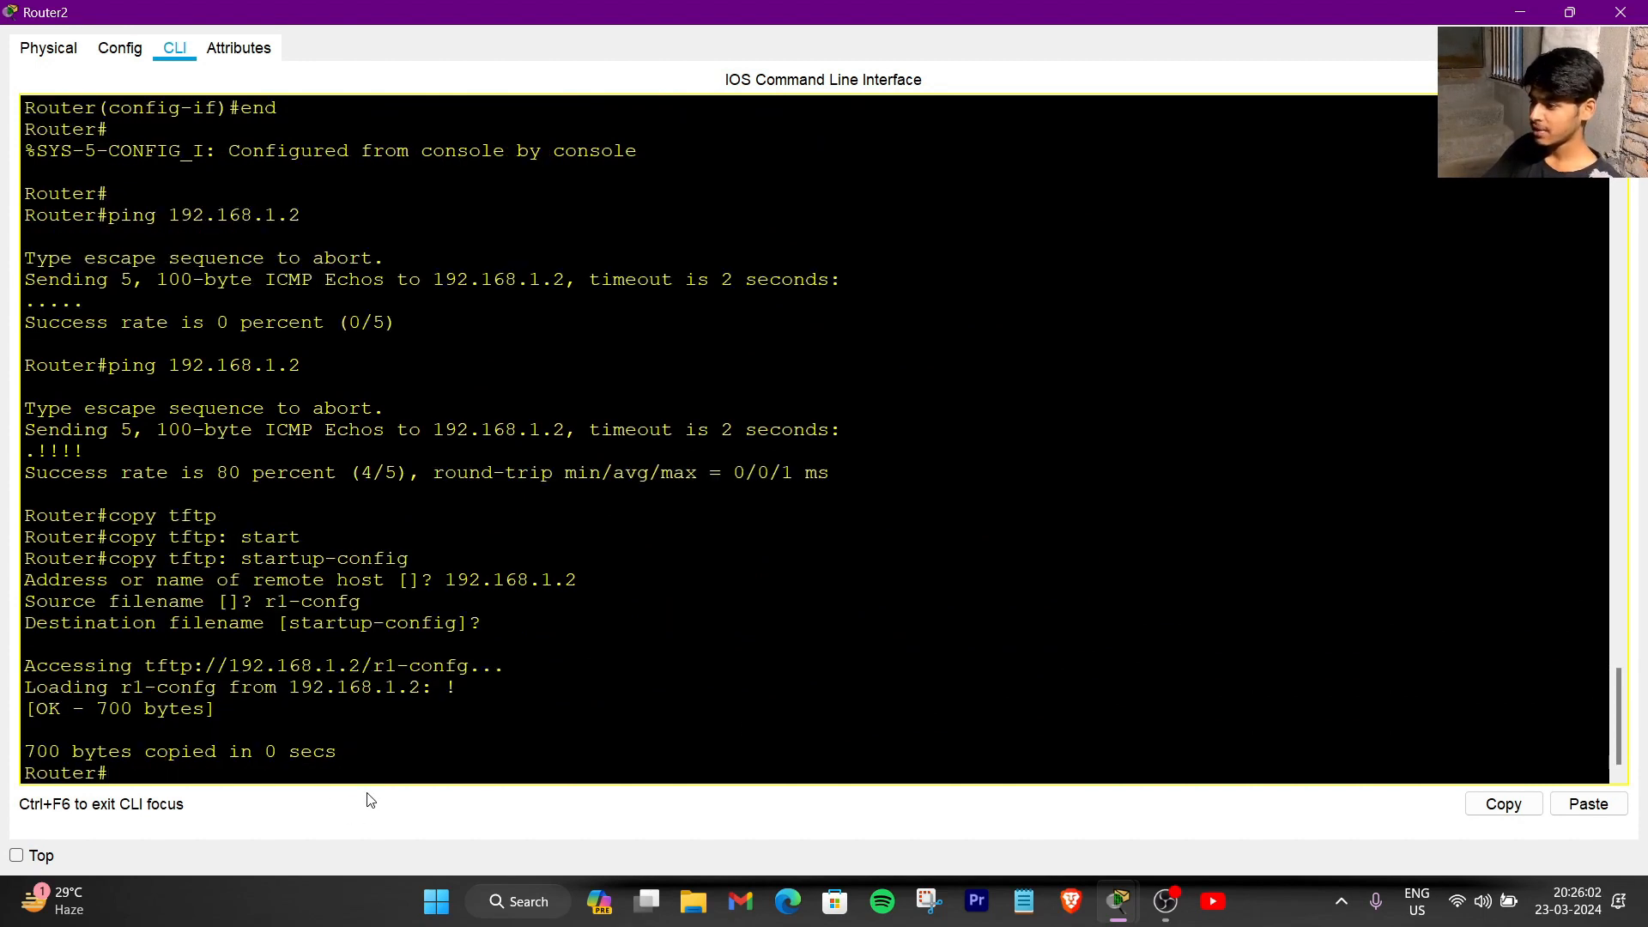
{"action": "left_click_drag", "start_coordinate": [95, 713], "coordinate": [197, 687]}
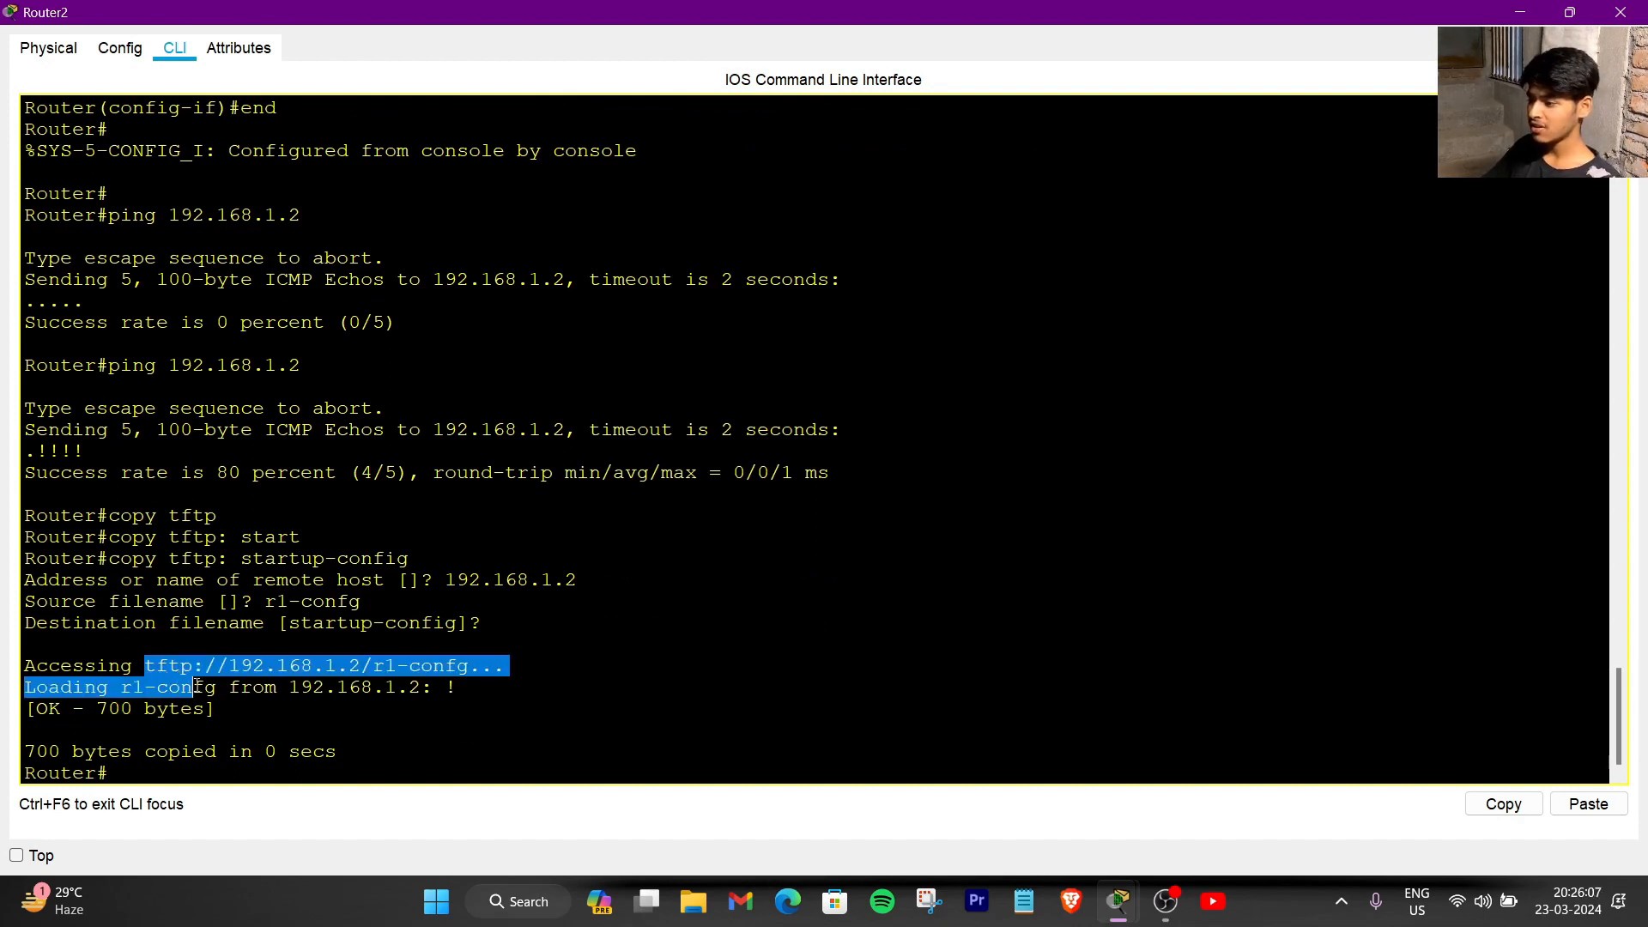
{"action": "left_click", "coordinate": [313, 711]}
{"action": "scroll", "coordinate": [214, 733], "scroll_direction": "down", "scroll_amount": 1}
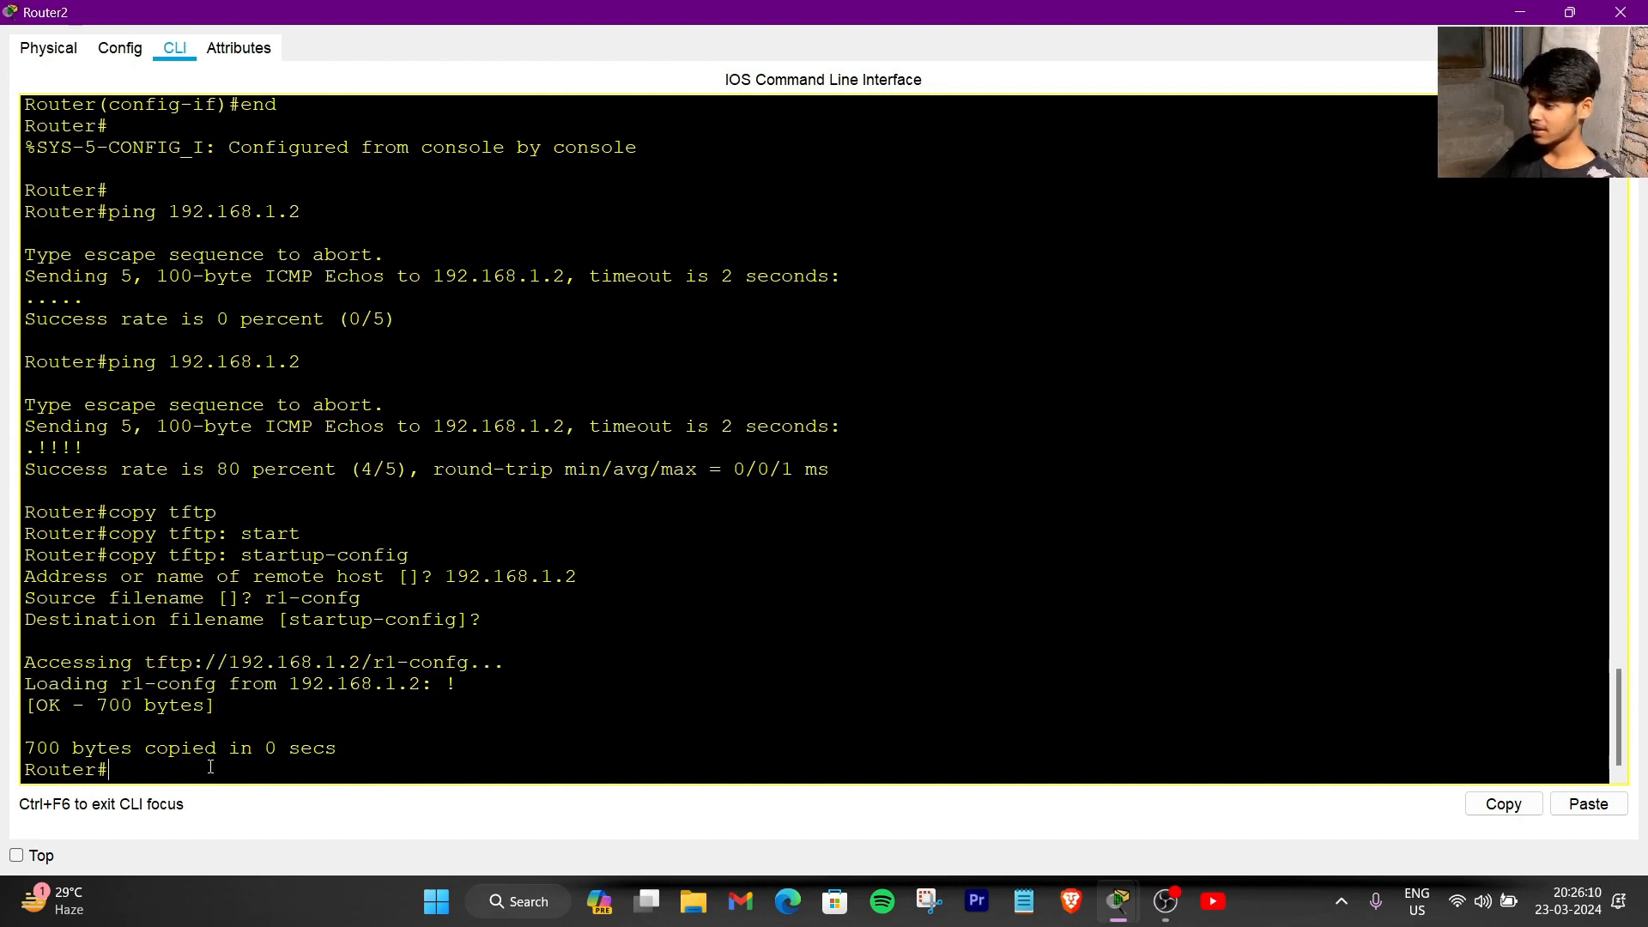
{"action": "key", "text": "Return"}
{"action": "key", "text": "Return"}
{"action": "key", "text": "Return"}
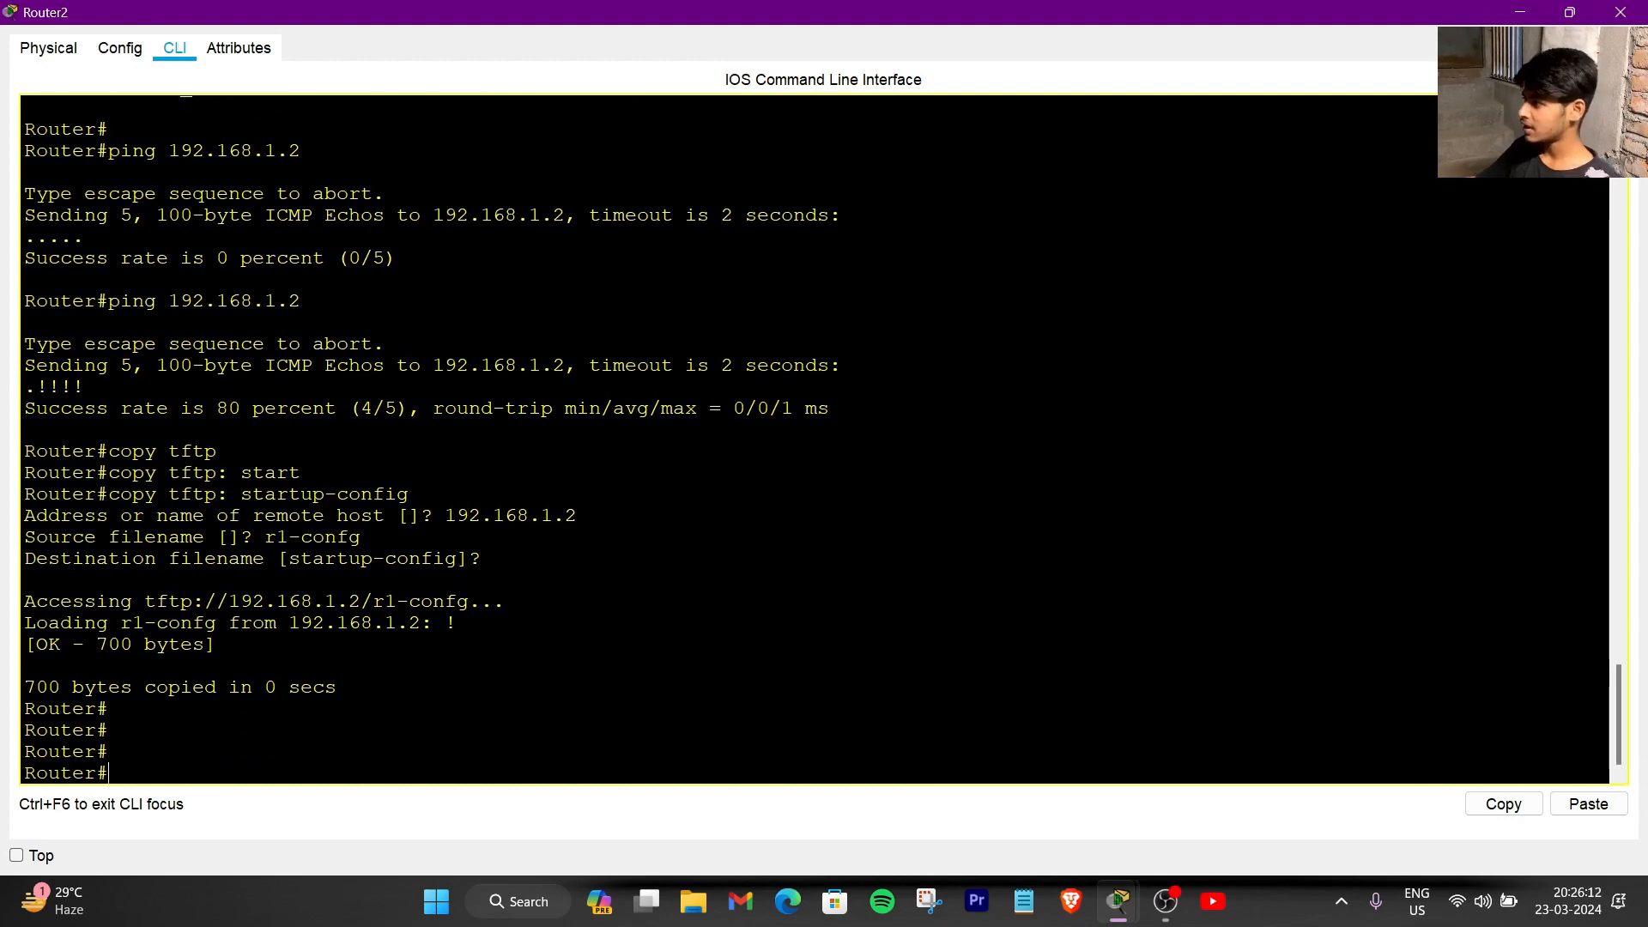
- Check the router's hostname in its topology details and at its command prompt
{"action": "left_click", "coordinate": [1522, 12]}
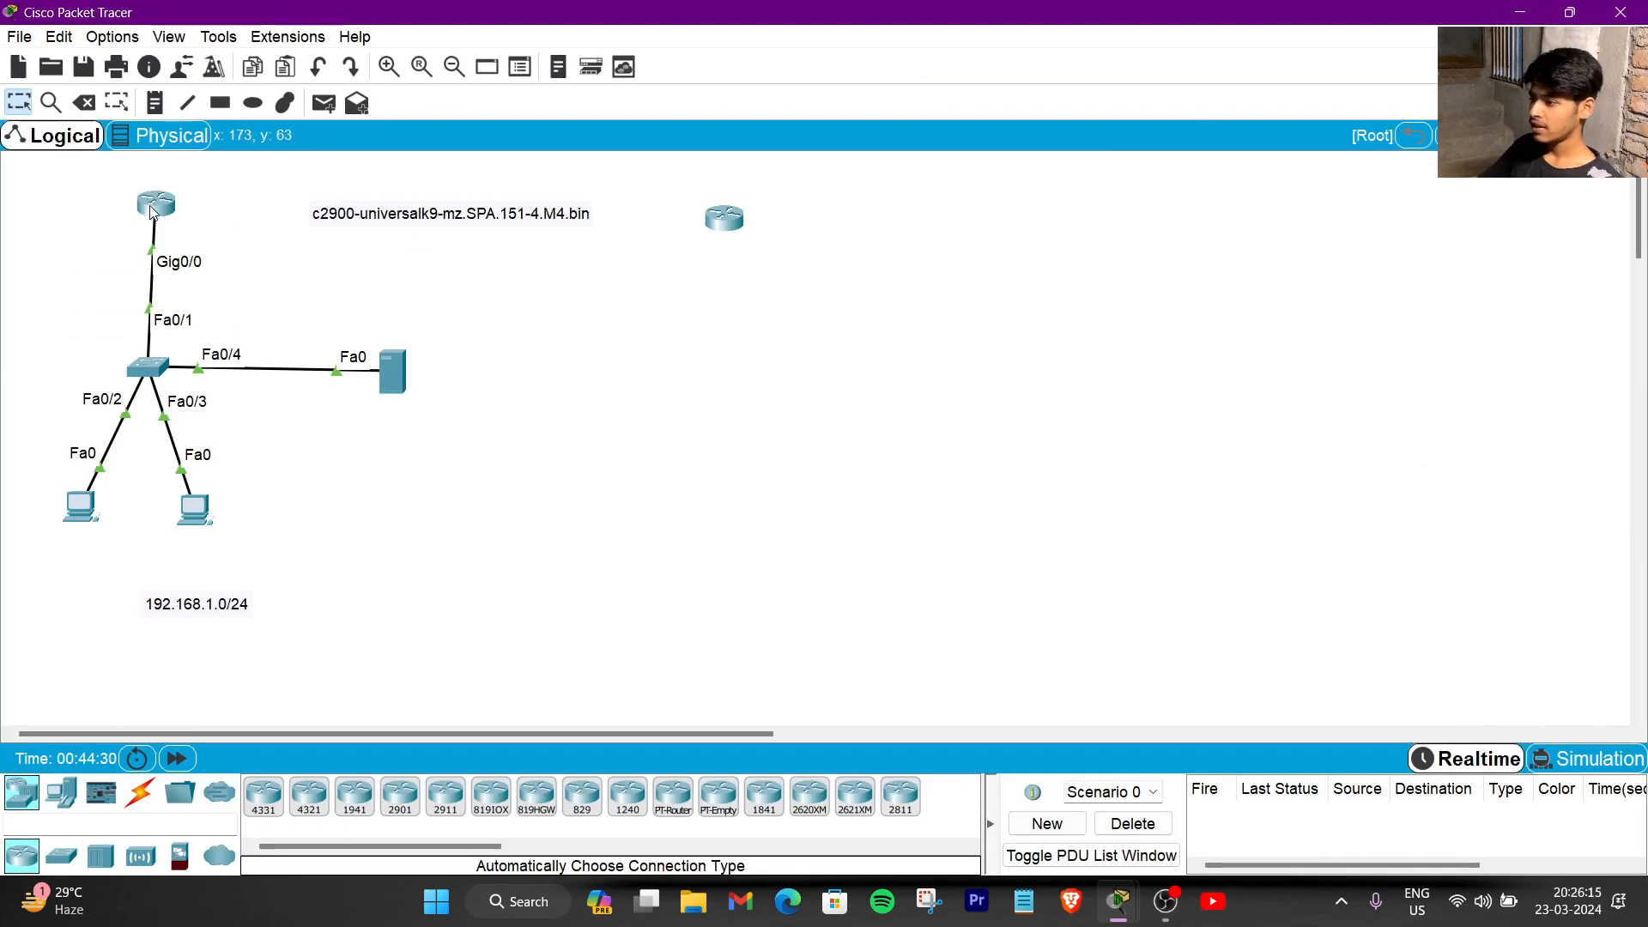
{"action": "mouse_move", "coordinate": [150, 208]}
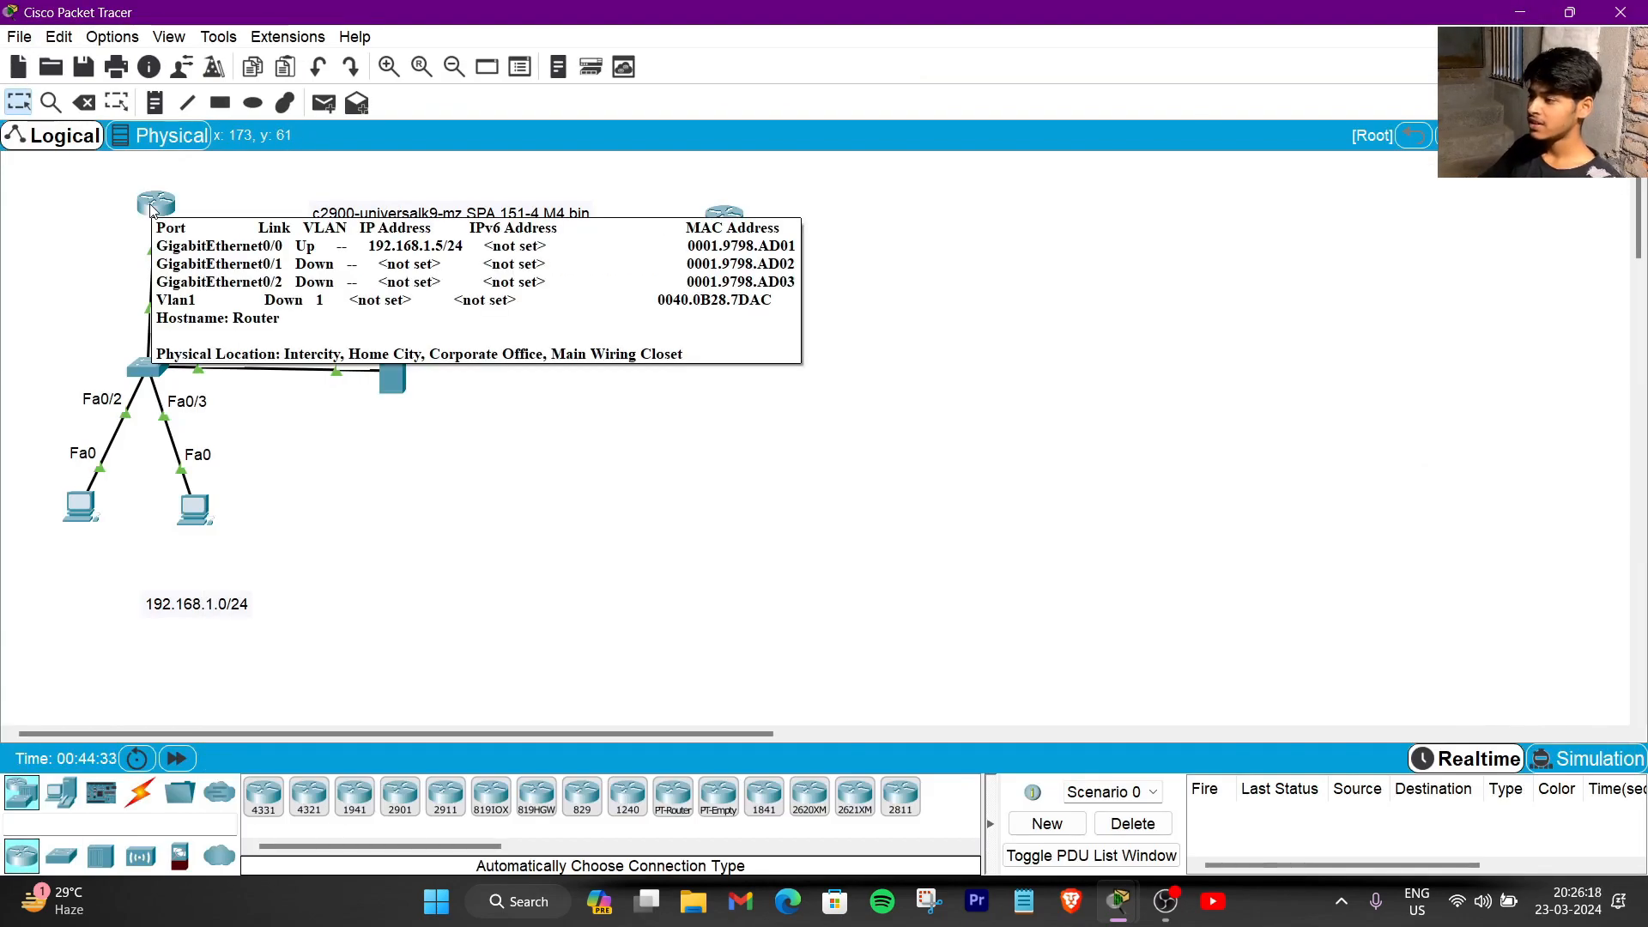
{"action": "left_click", "coordinate": [150, 208]}
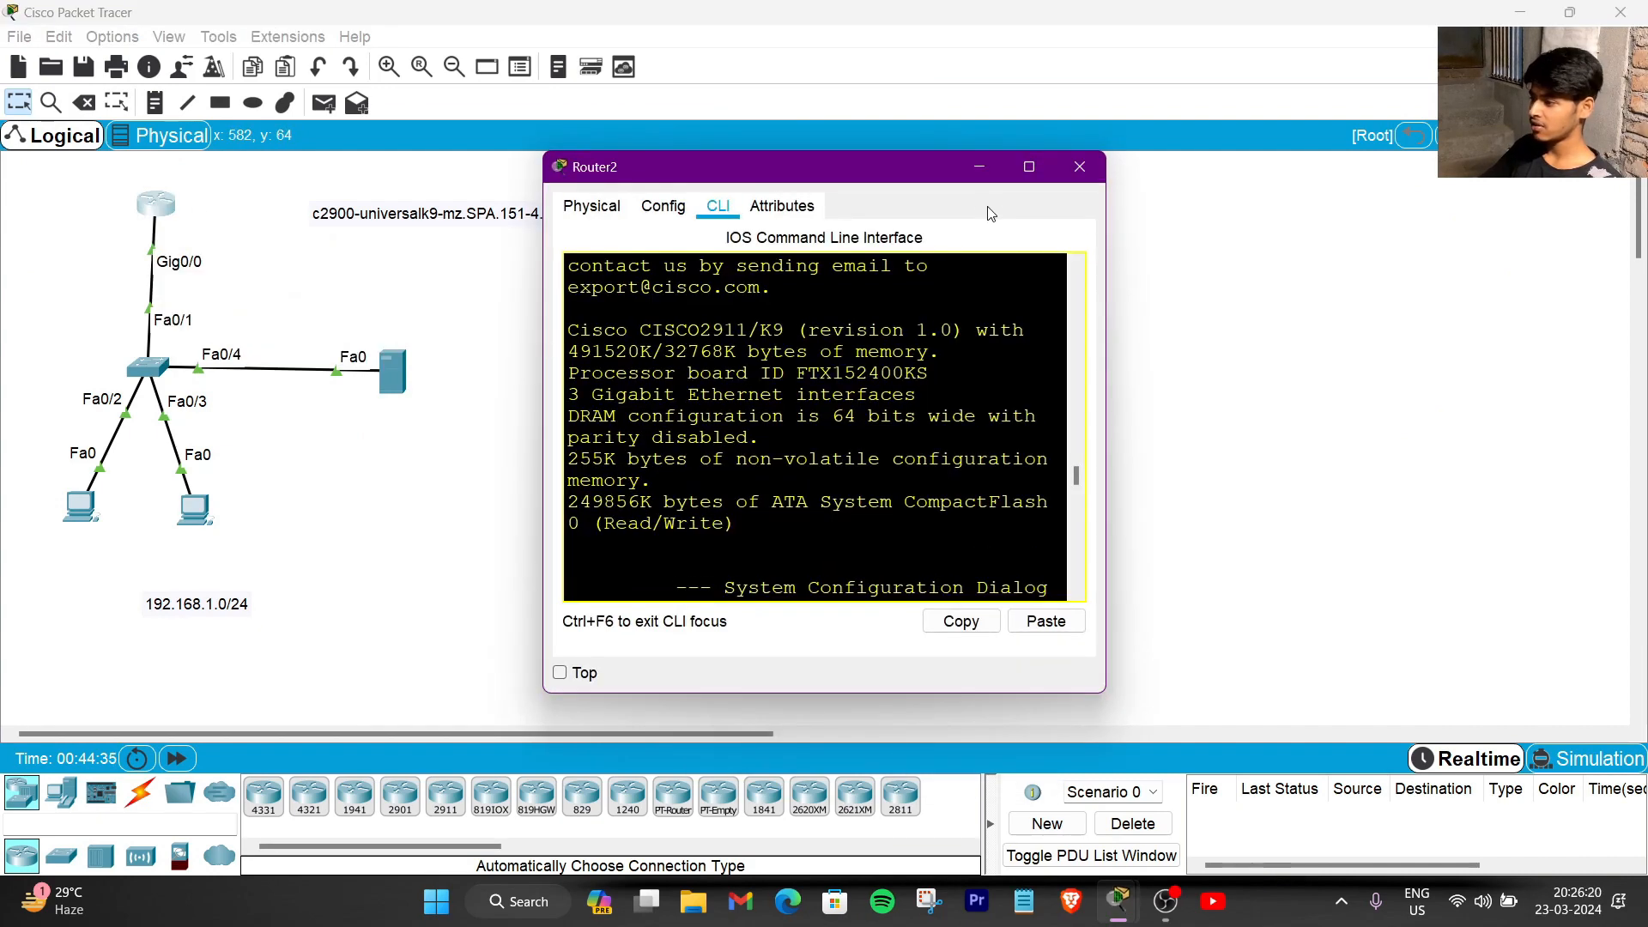
{"action": "left_click", "coordinate": [1025, 168]}
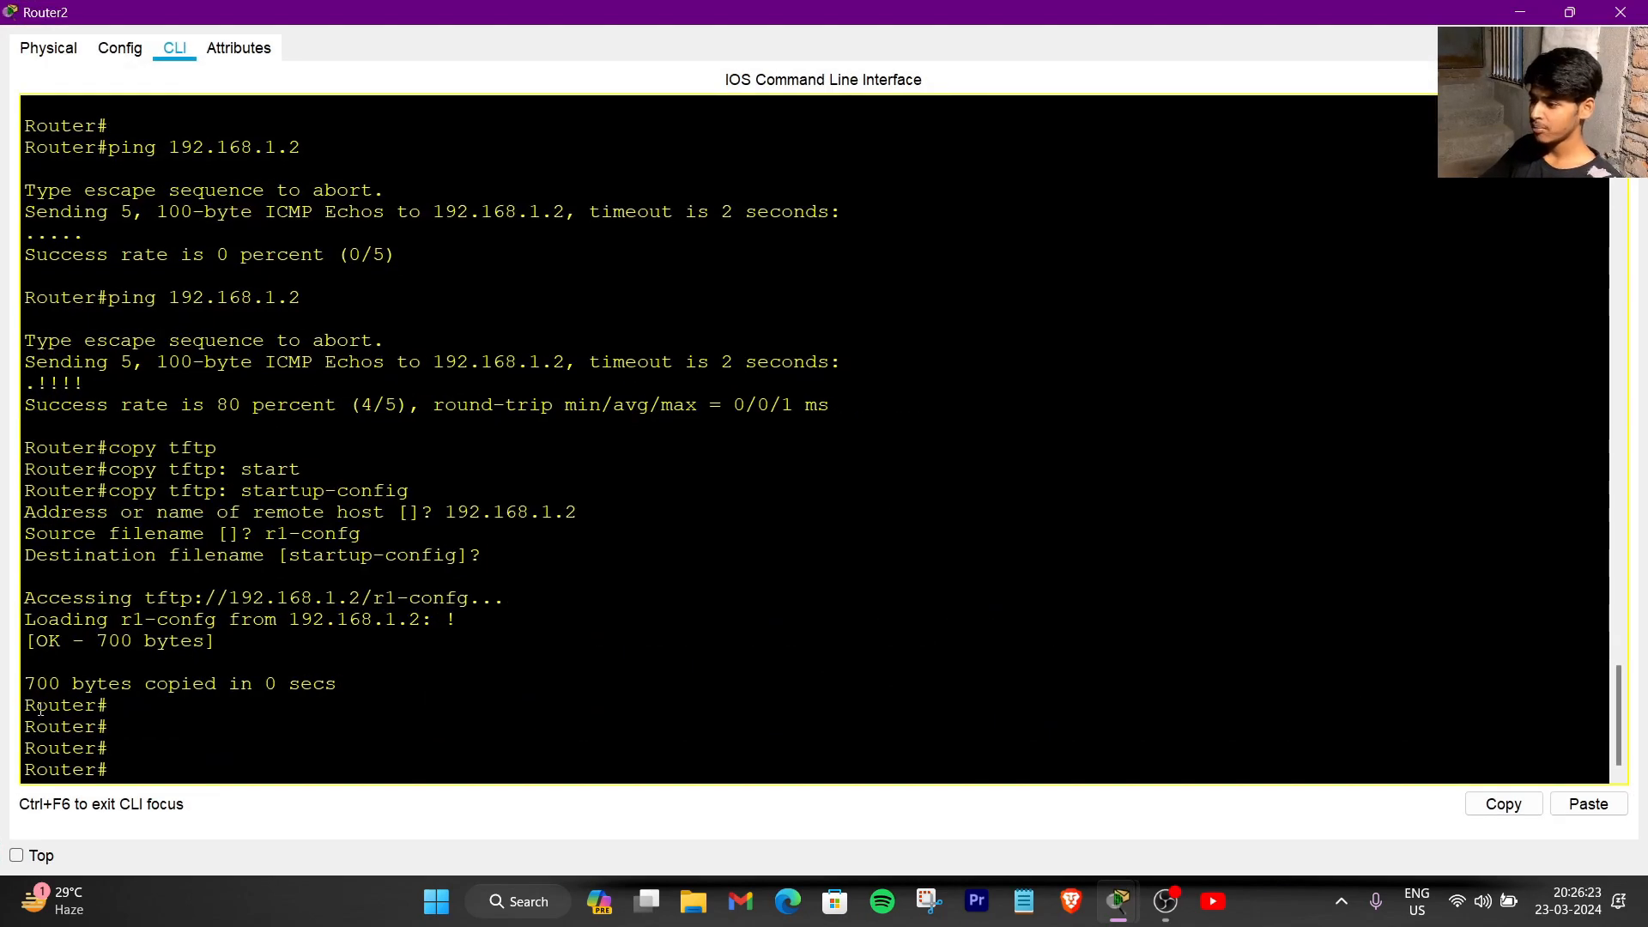
{"action": "left_click_drag", "start_coordinate": [36, 706], "coordinate": [70, 719]}
{"action": "left_click", "coordinate": [156, 734]}
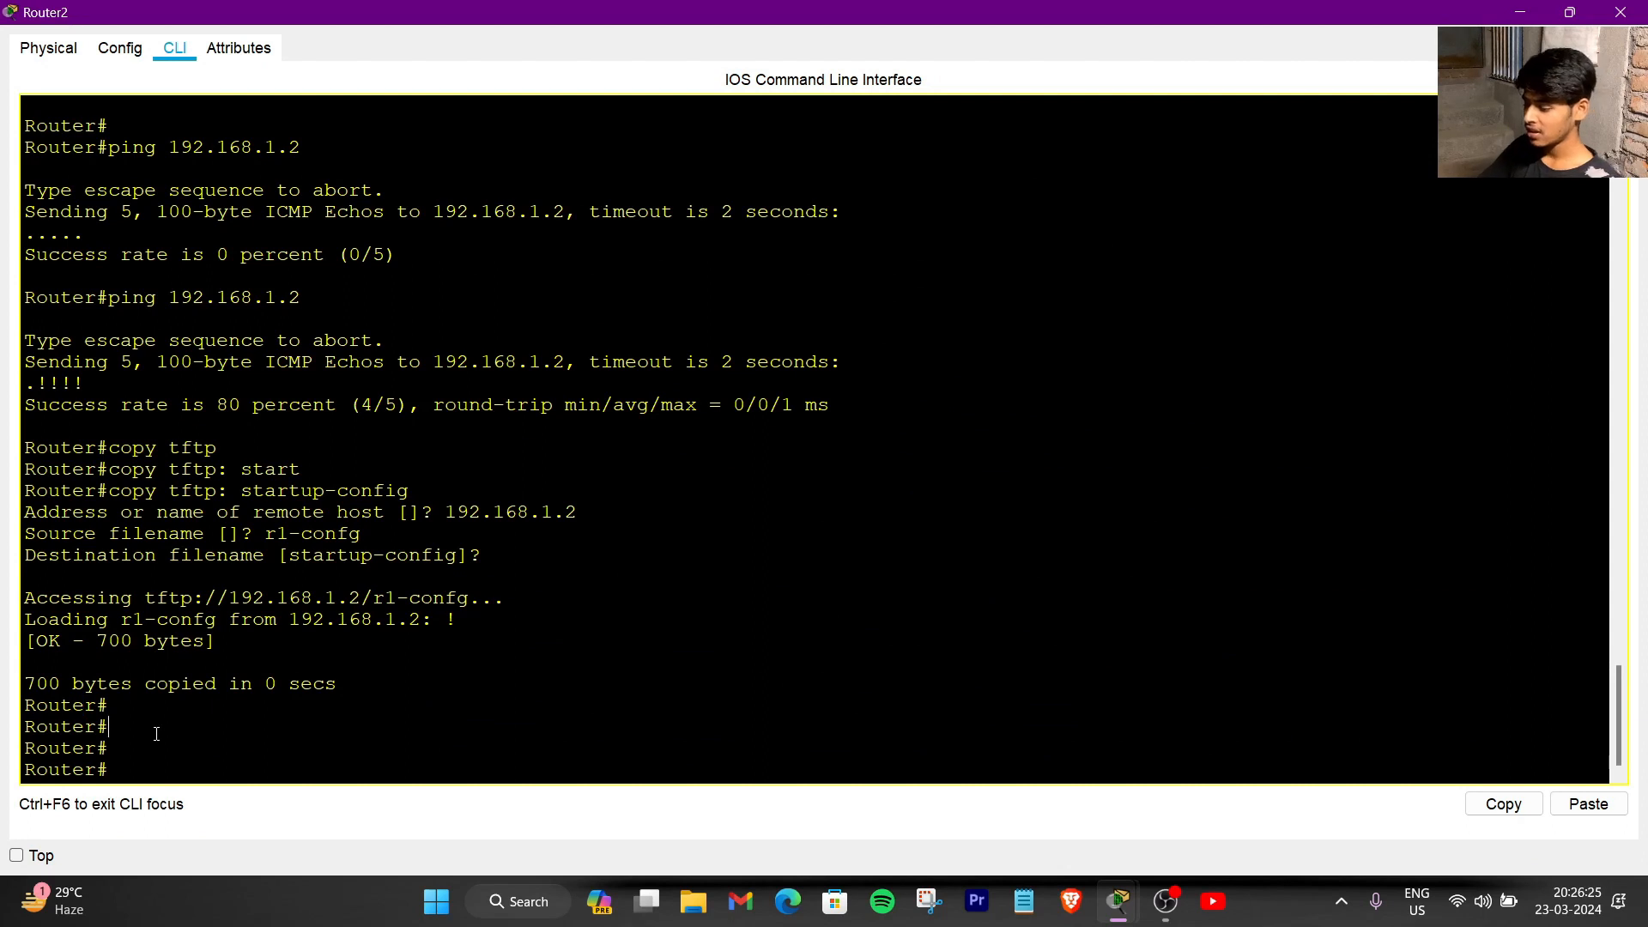
- Copy the startup-config to the running-config, accepting the default destination file name
{"action": "type", "text": "copy"}
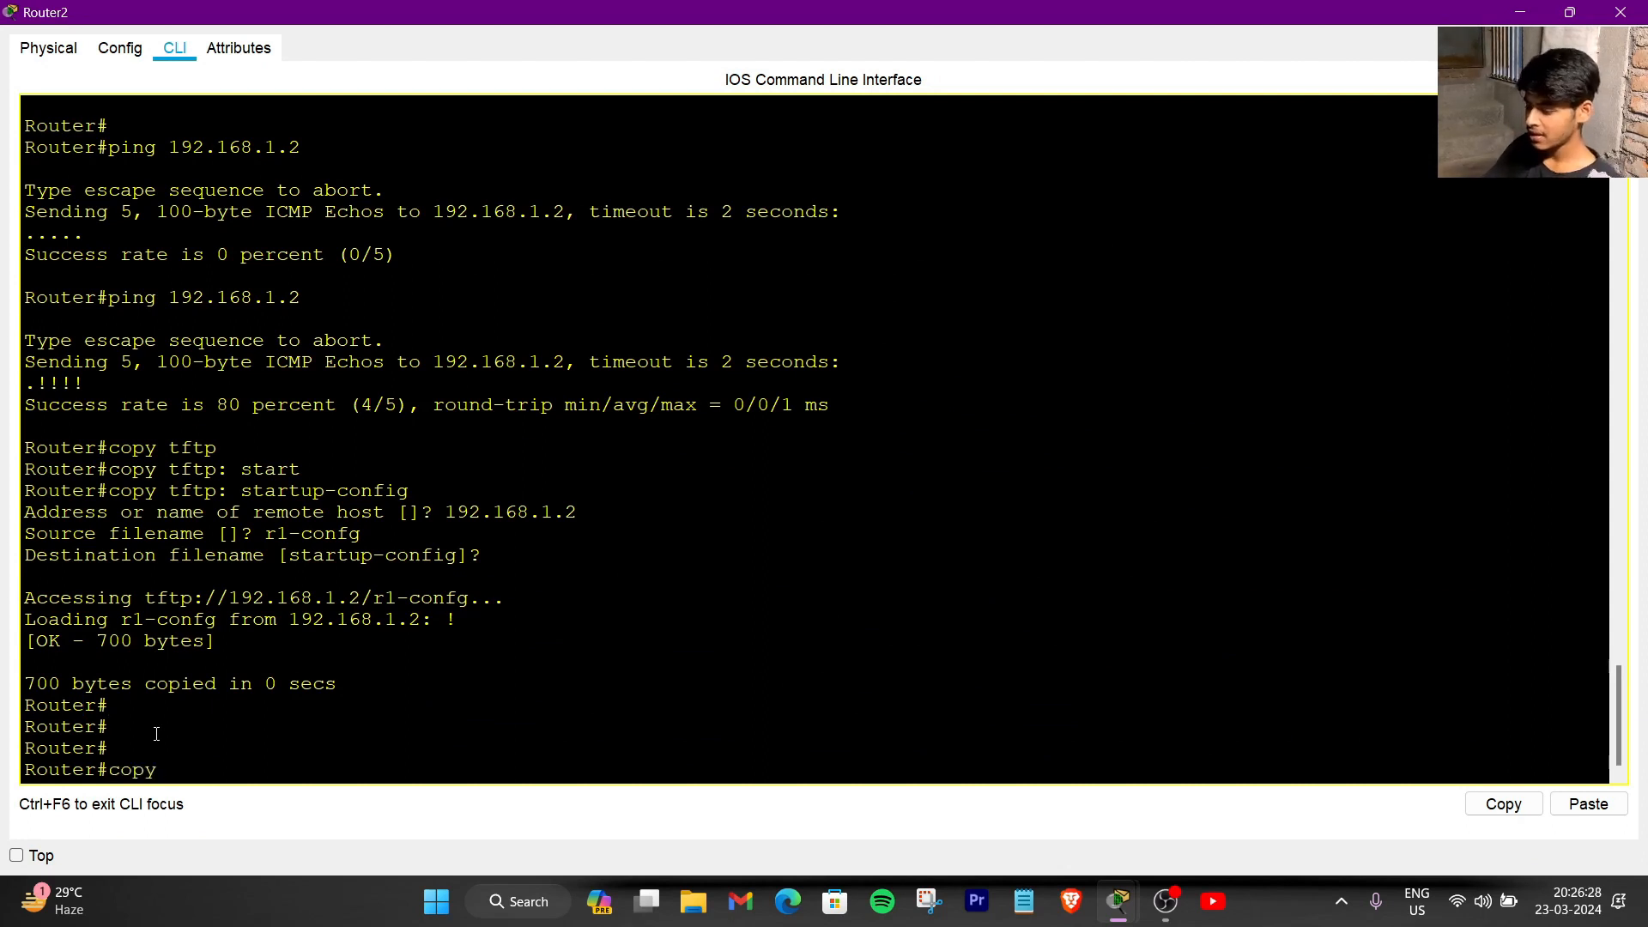
{"action": "type", "text": " start"}
{"action": "key", "text": "Tab"}
{"action": "type", "text": "run"}
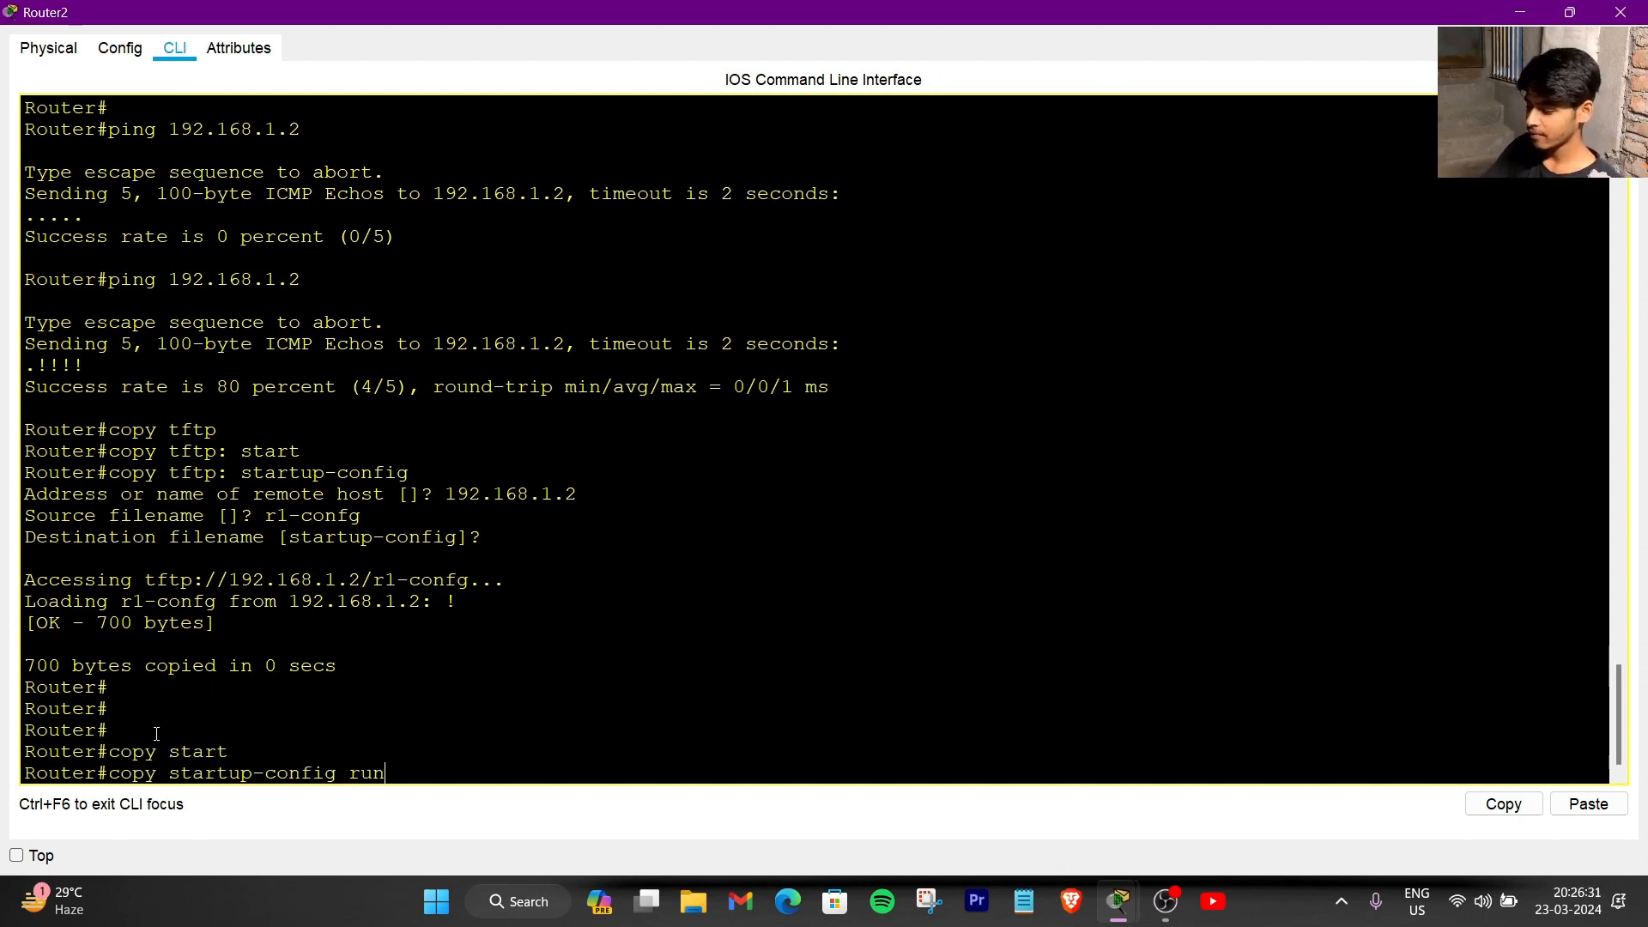
{"action": "key", "text": "Tab"}
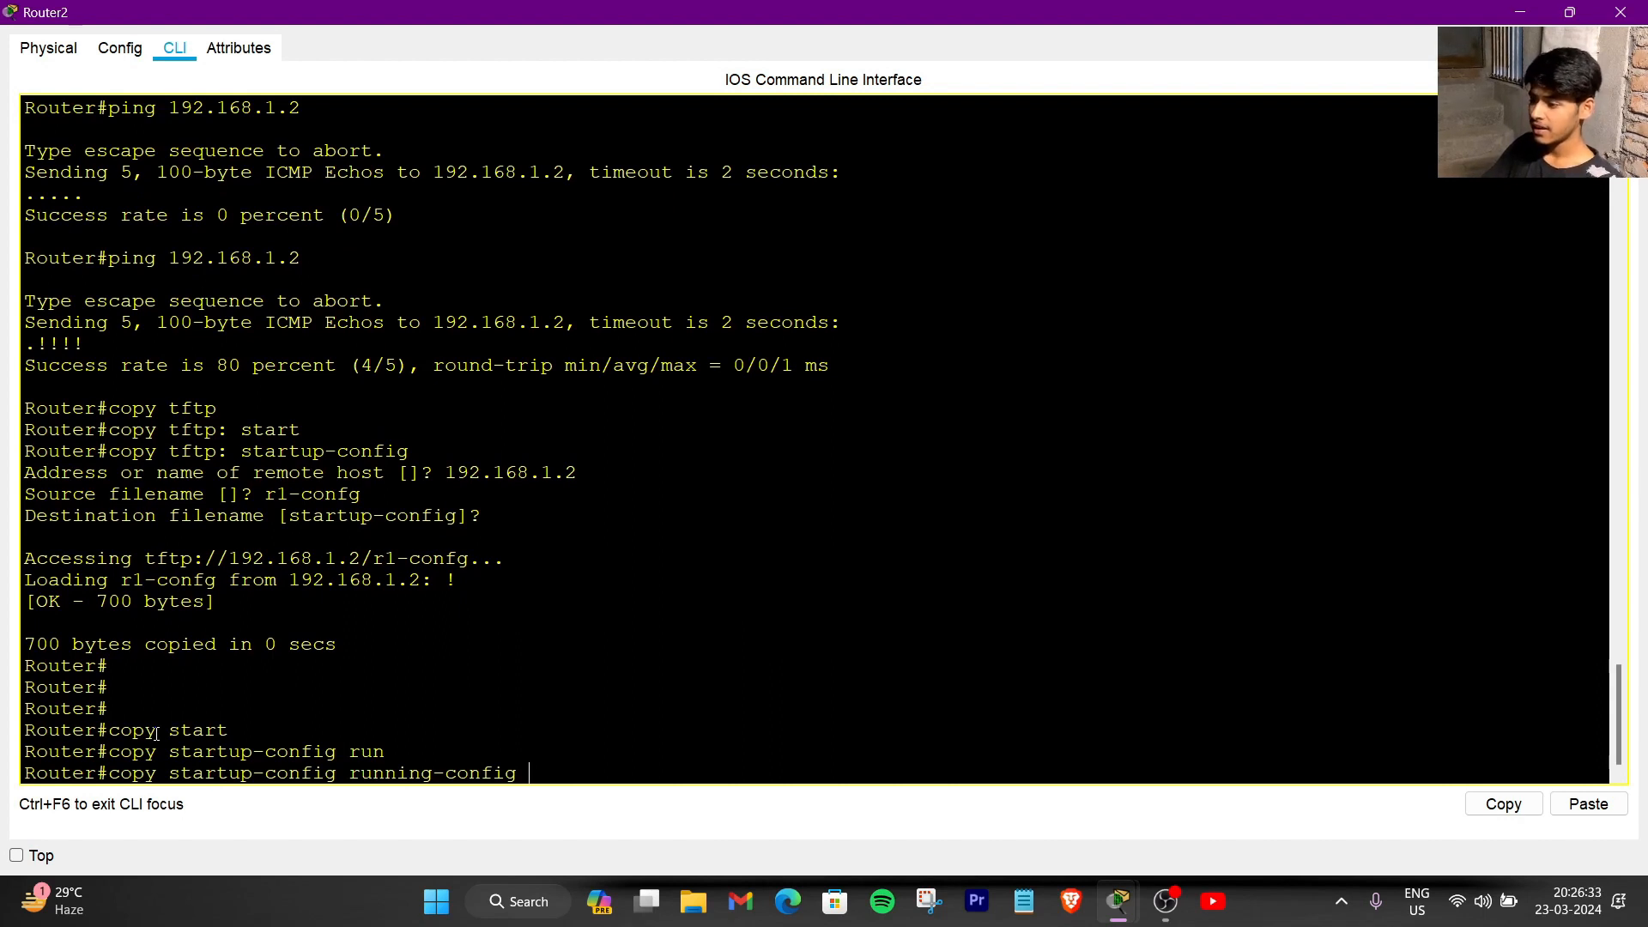
{"action": "key", "text": "Return"}
{"action": "key", "text": "Return"}
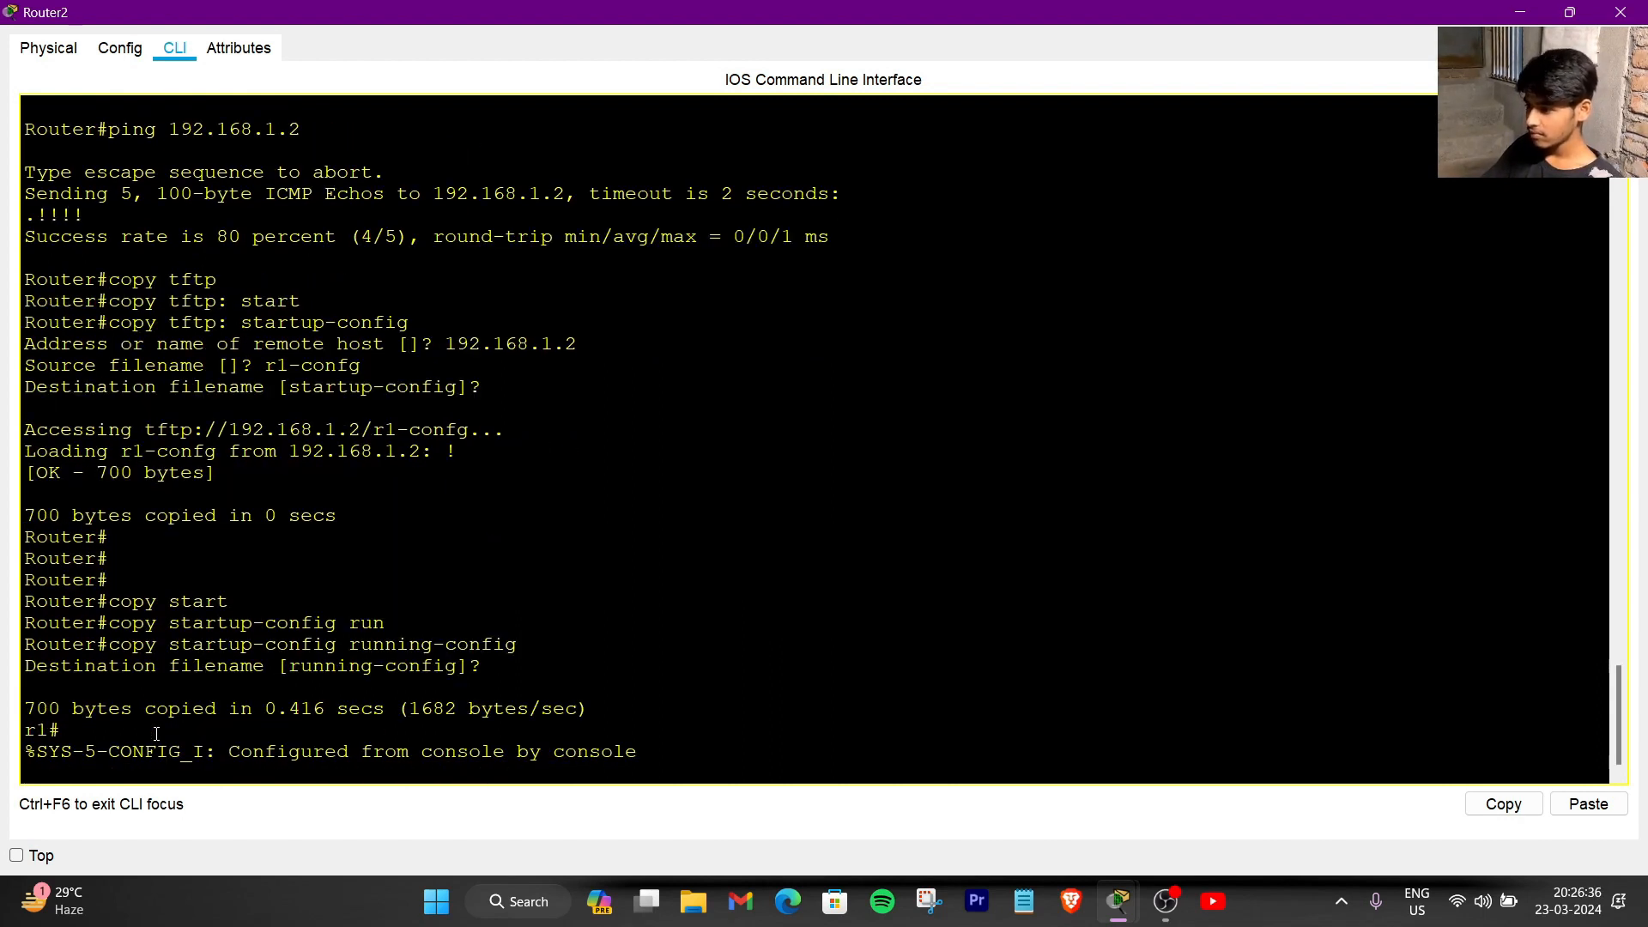
{"action": "key", "text": "Return"}
{"action": "key", "text": "Return"}
{"action": "key", "text": "Return"}
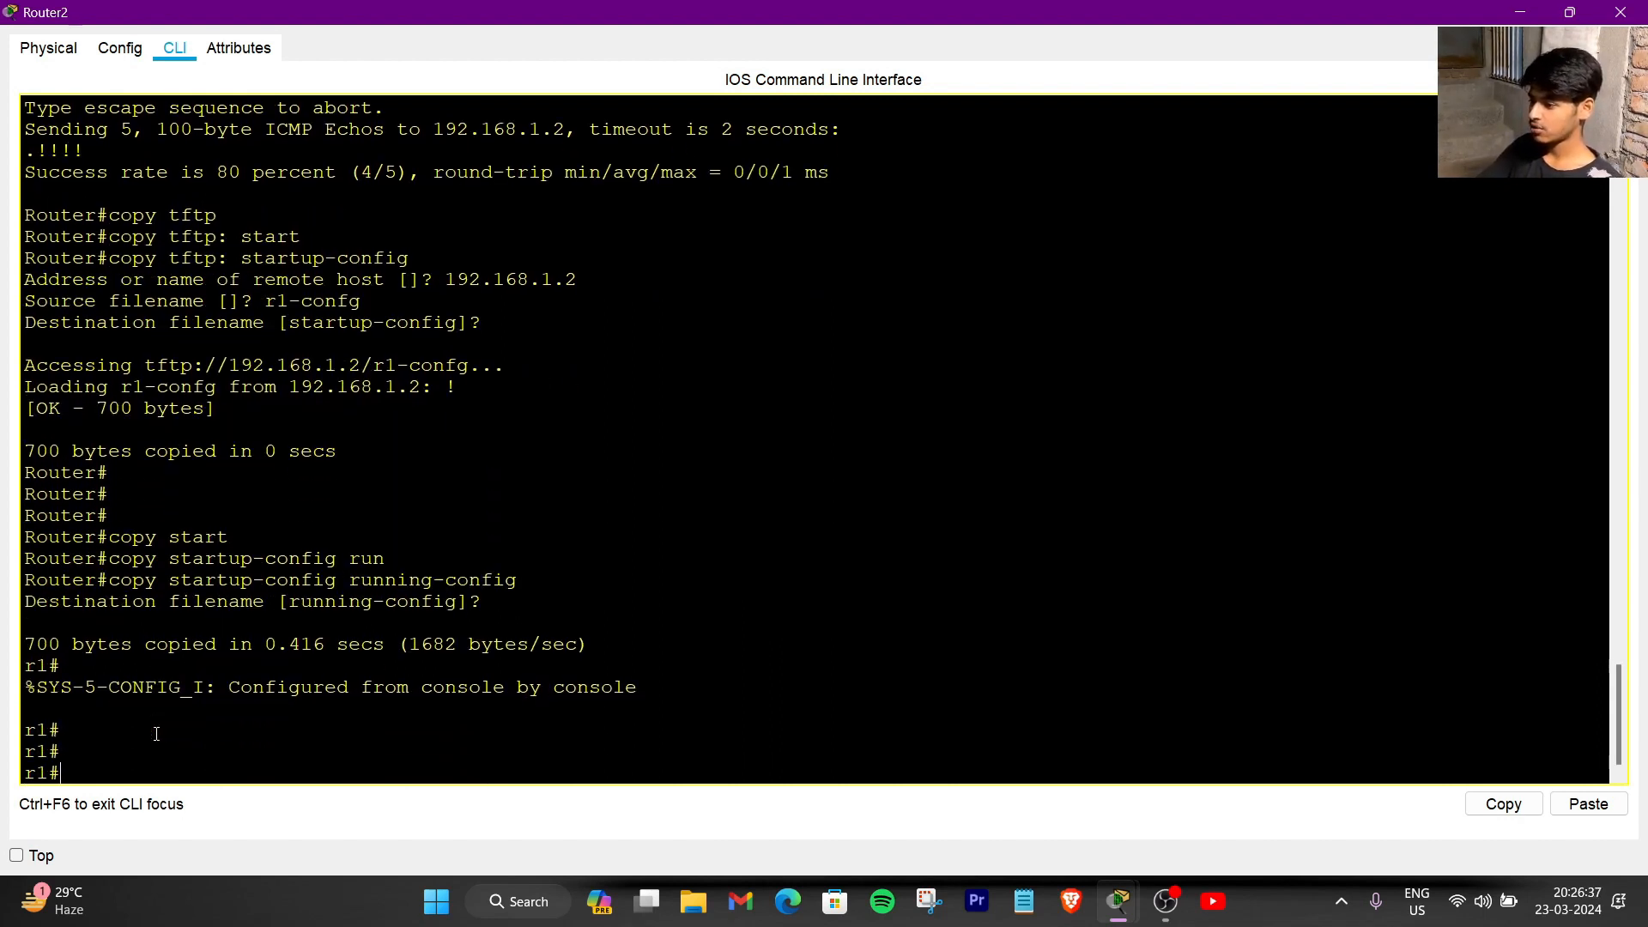
- Examine the hostname at the command prompt after the restore, closing and reopening the router's window
{"action": "double_click", "coordinate": [38, 773]}
{"action": "left_click", "coordinate": [1620, 12]}
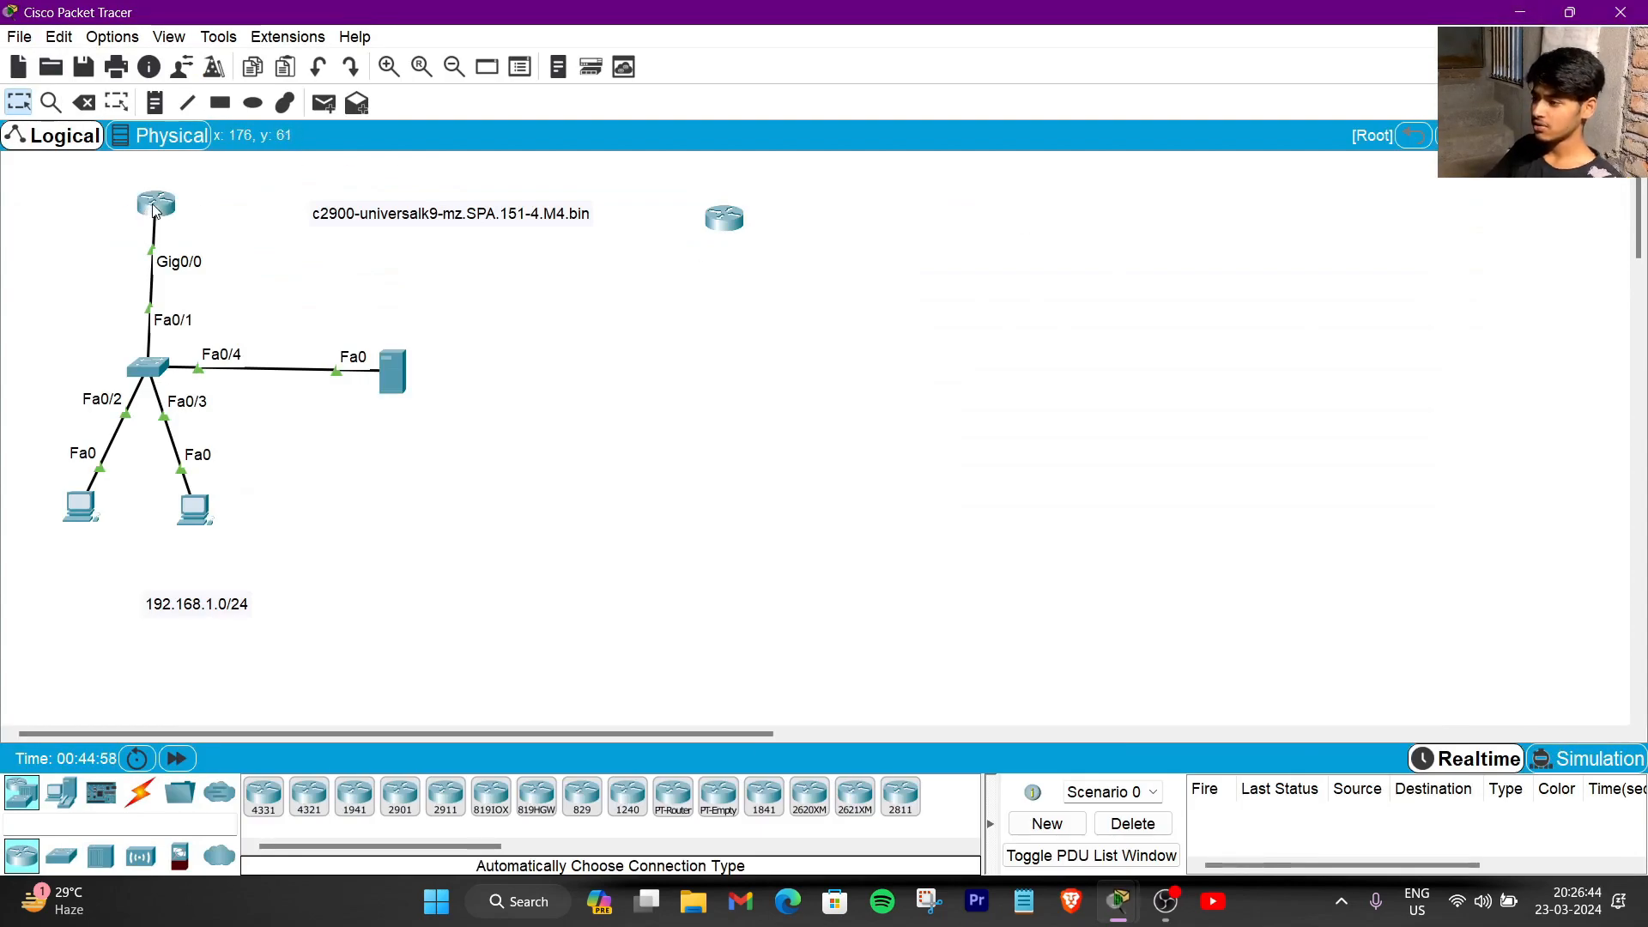
{"action": "mouse_move", "coordinate": [153, 210]}
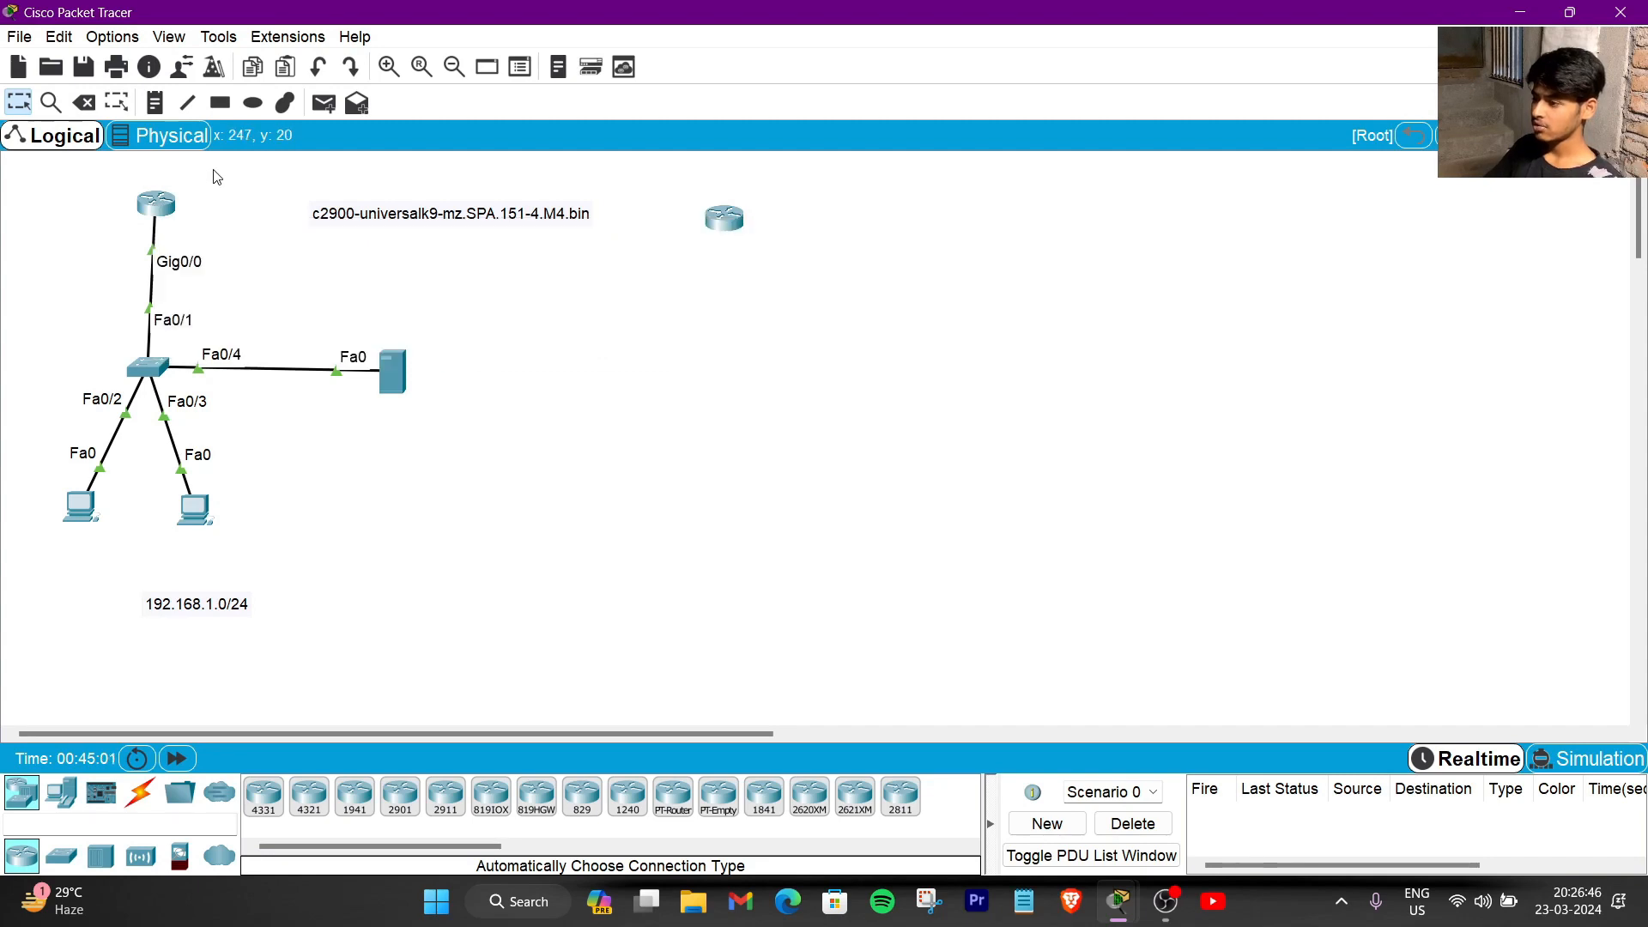
{"action": "left_click", "coordinate": [157, 215]}
{"action": "left_click", "coordinate": [1020, 169]}
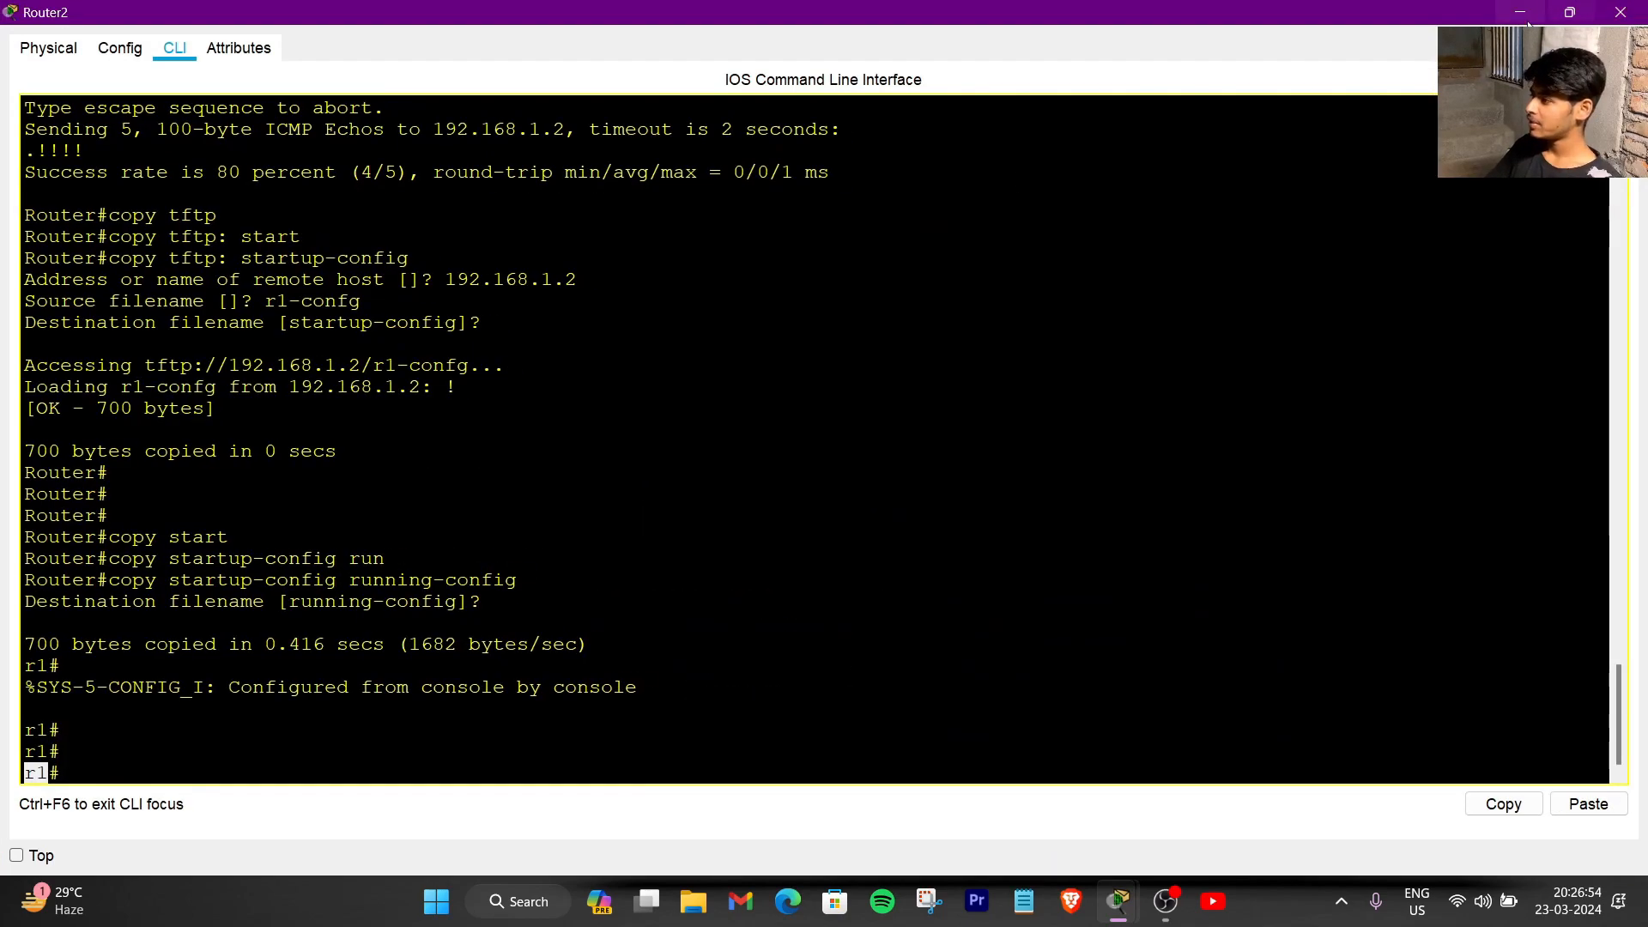
{"action": "left_click", "coordinate": [239, 743]}
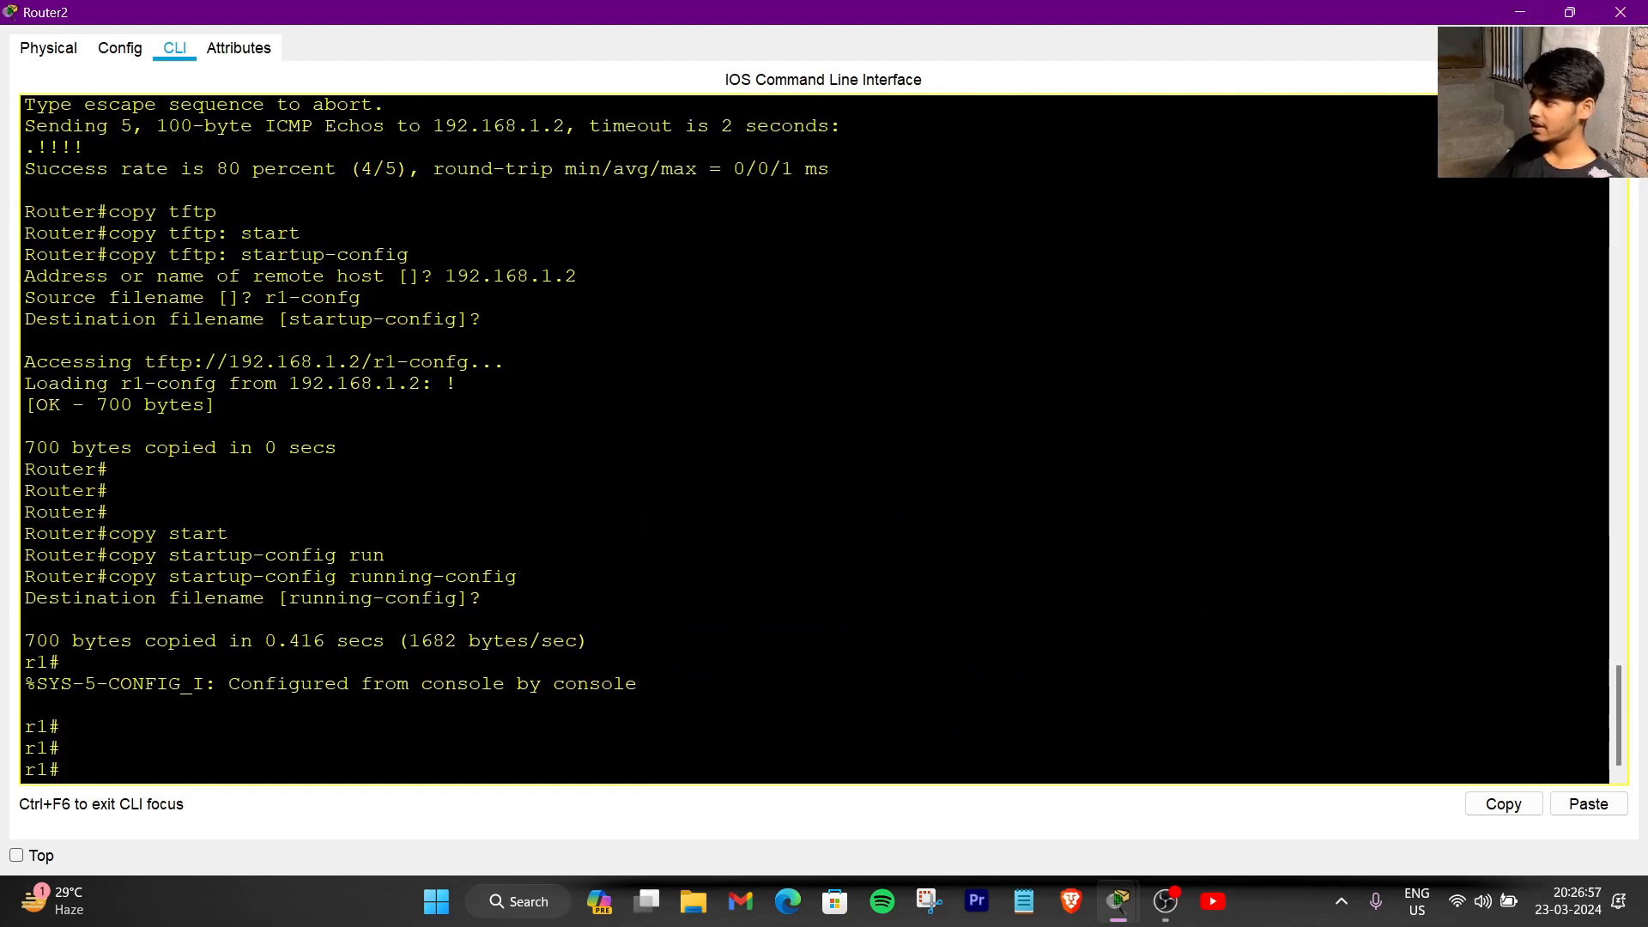
- Move the router slightly upward in the topology and reopen its command line
{"action": "key", "text": "alt+Tab"}
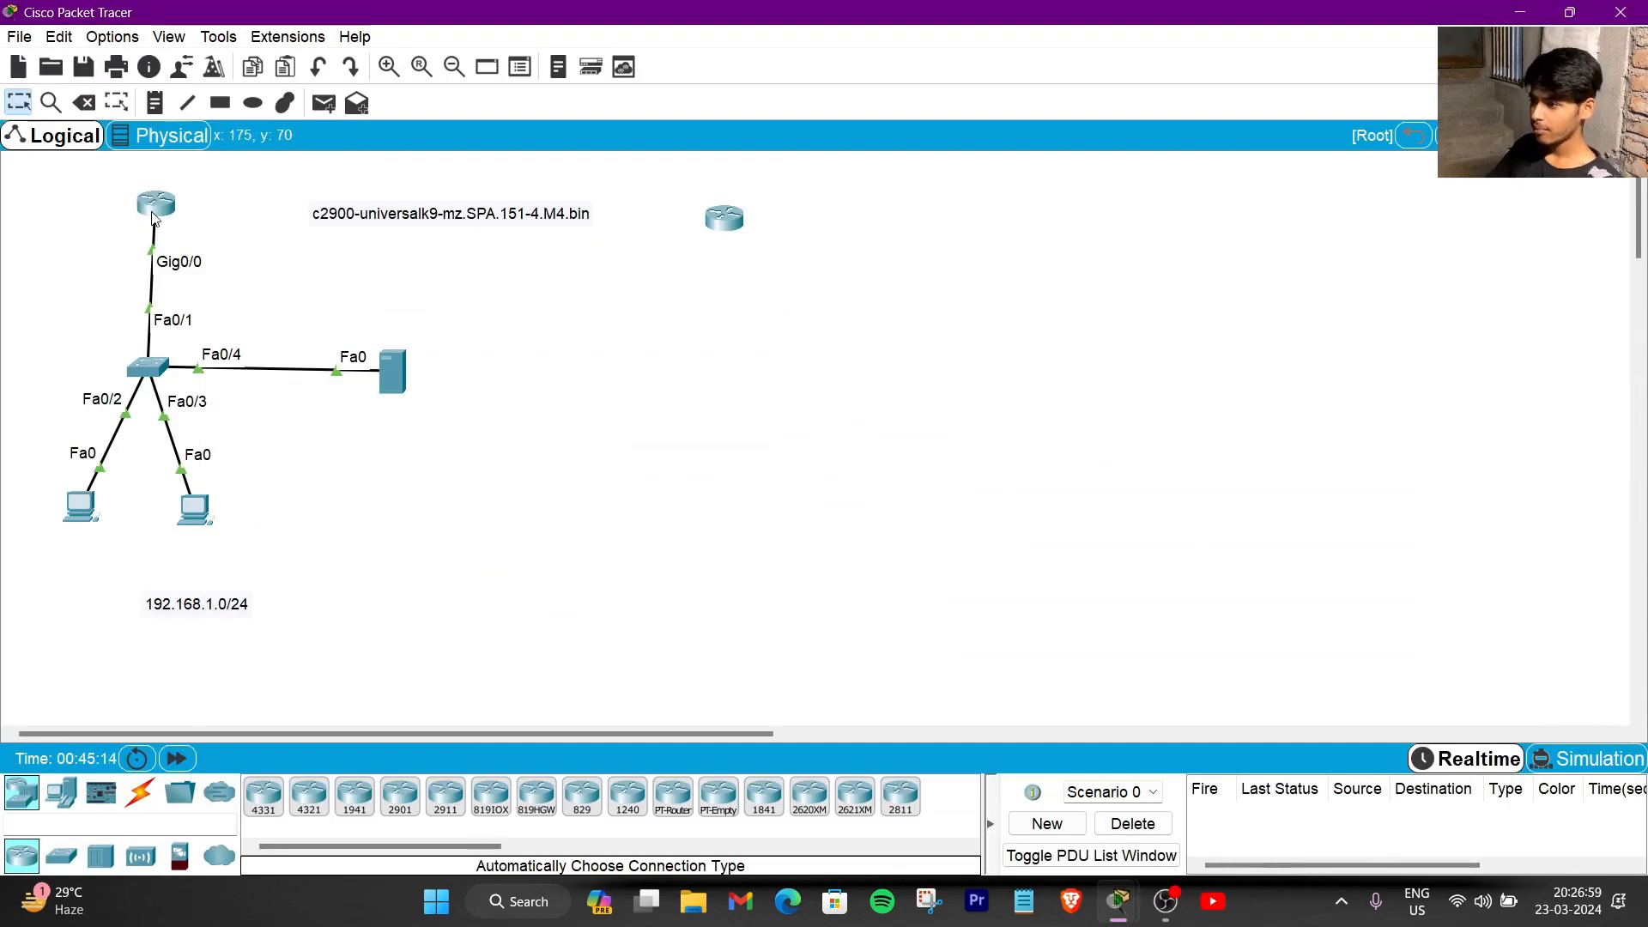
{"action": "left_click_drag", "start_coordinate": [152, 217], "coordinate": [176, 204]}
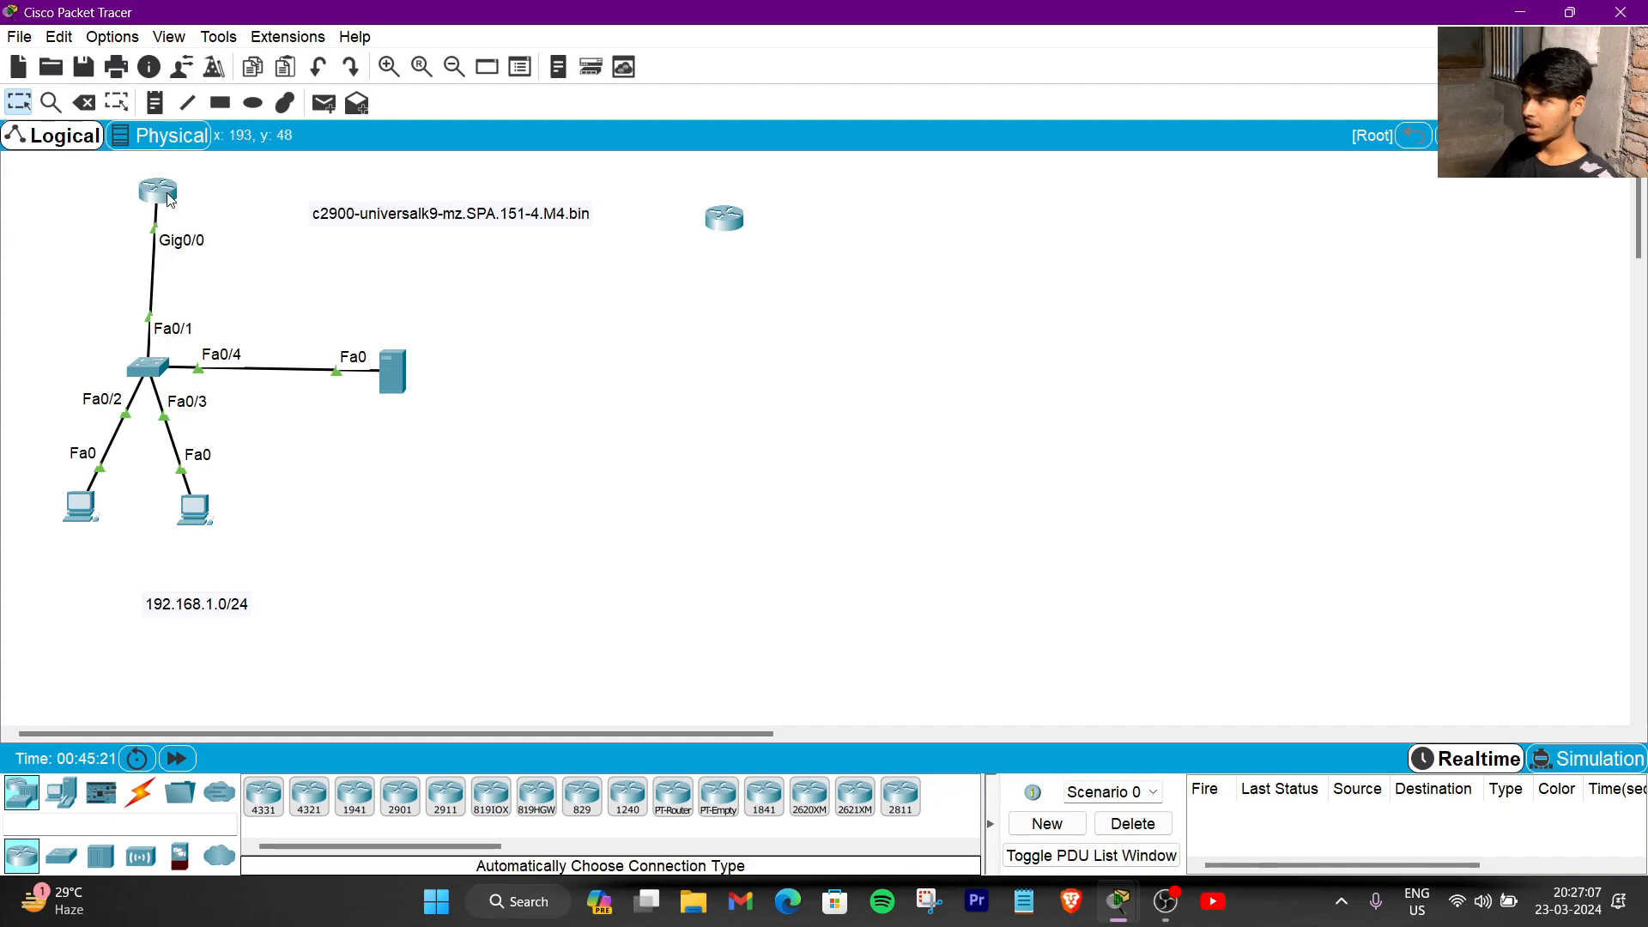
{"action": "left_click", "coordinate": [158, 191]}
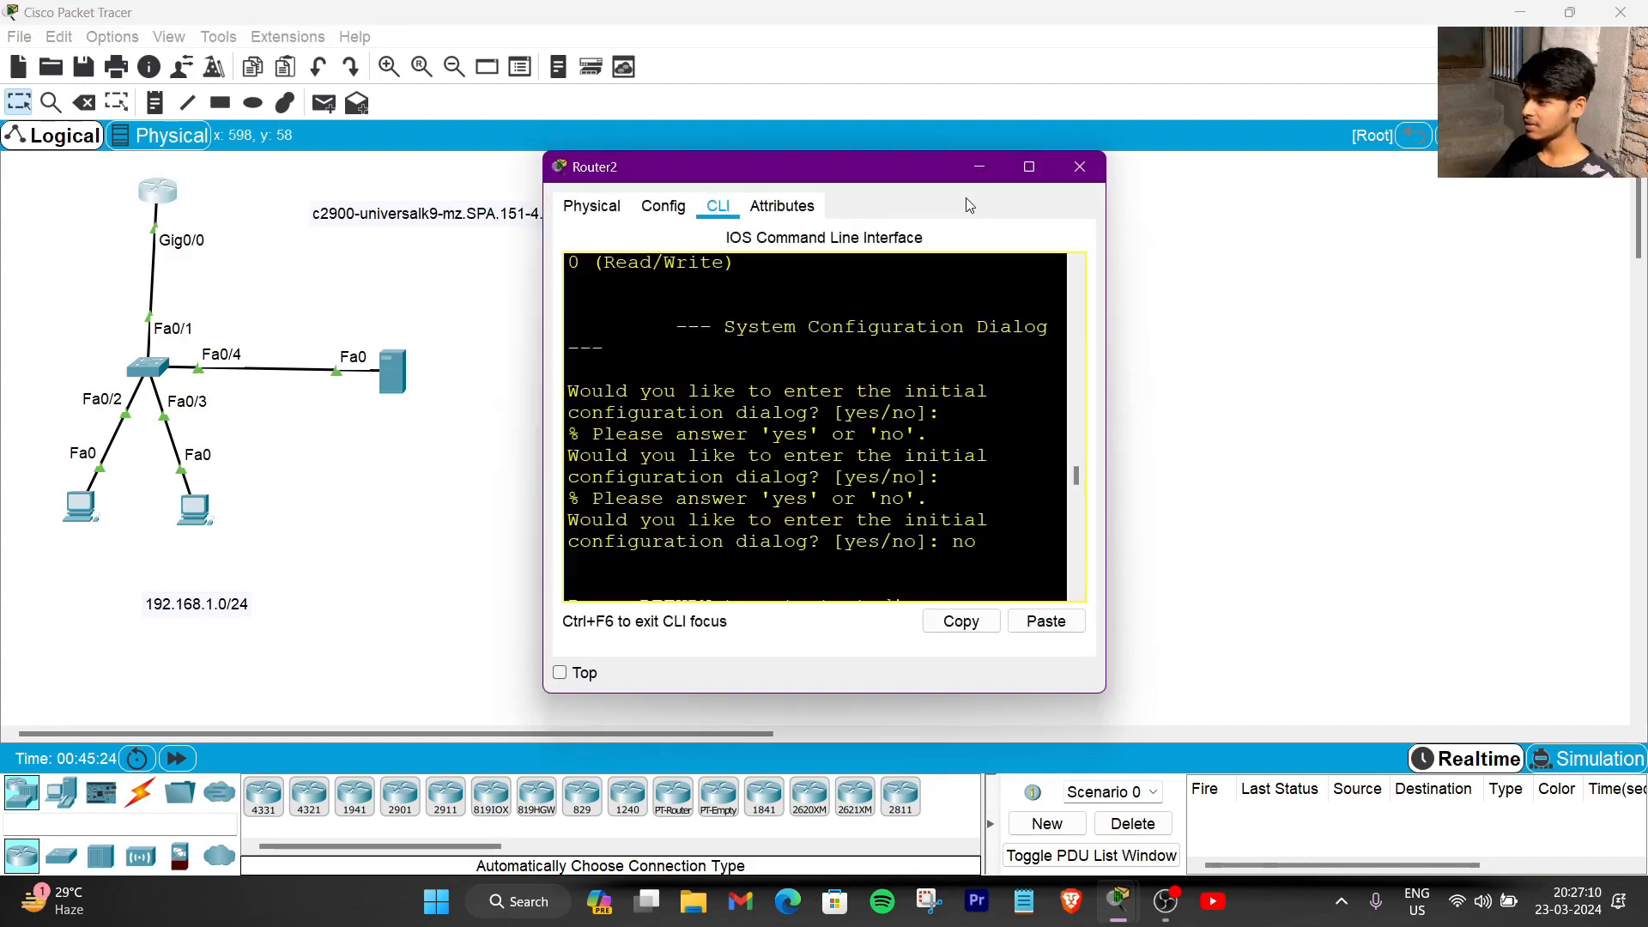
- Enlarge the router's command-line window to full screen and bring up a fresh privileged prompt
{"action": "left_click", "coordinate": [1029, 167]}
{"action": "key", "text": "Return"}
{"action": "key", "text": "Return"}
{"action": "key", "text": "Return"}
{"action": "key", "text": "Return"}
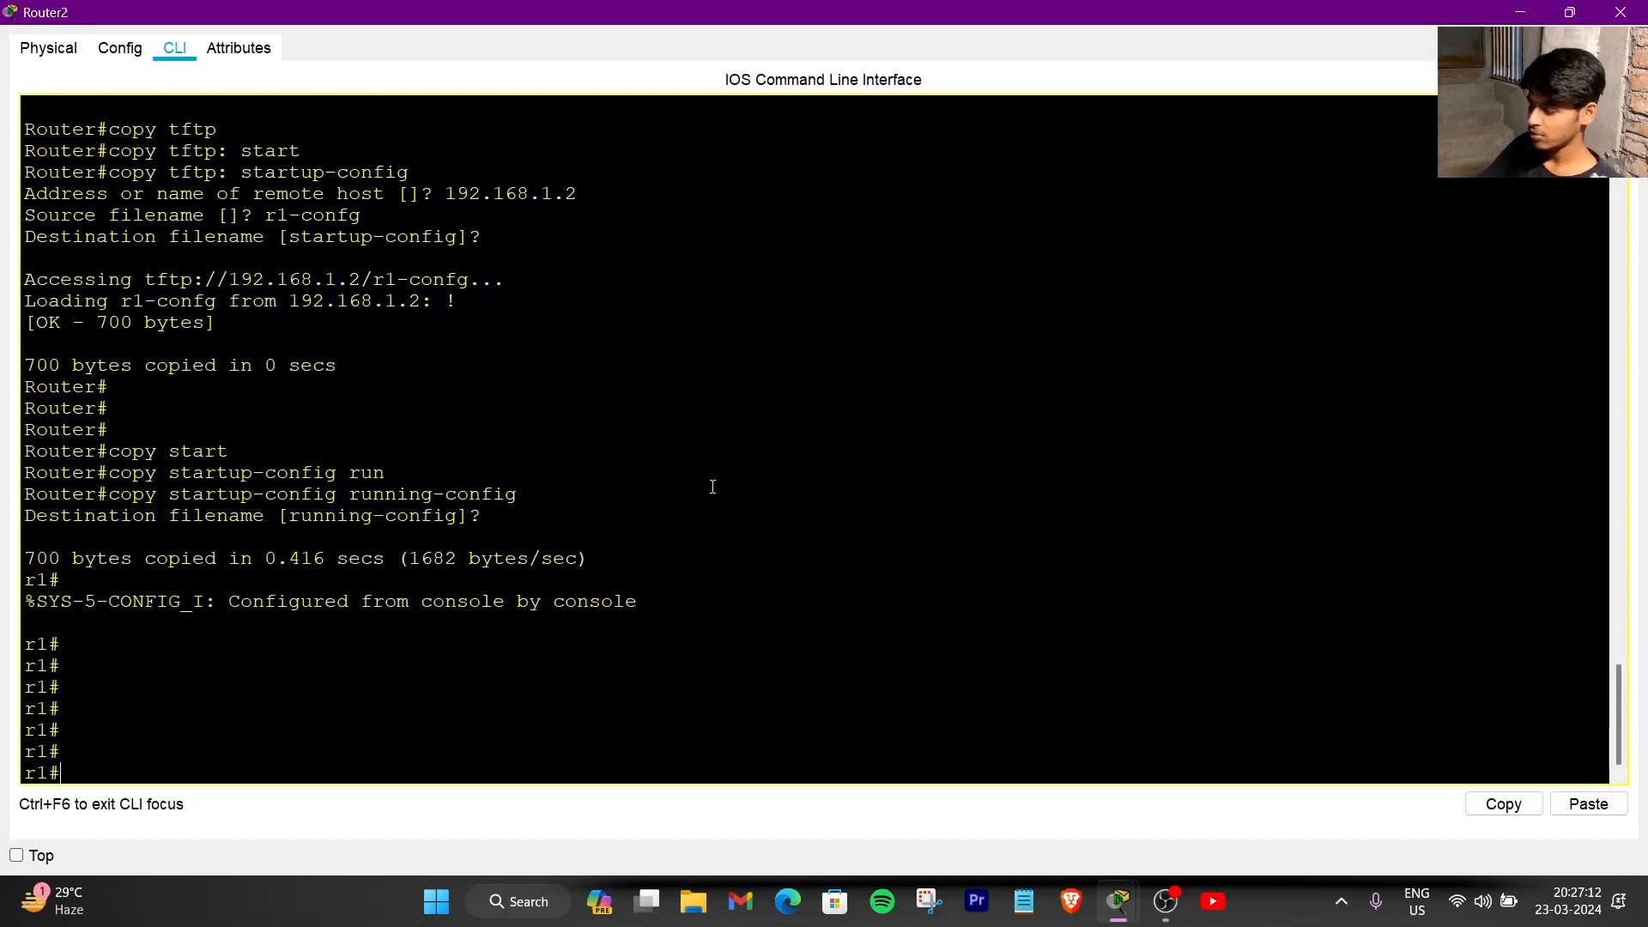
{"action": "type", "text": "del"}
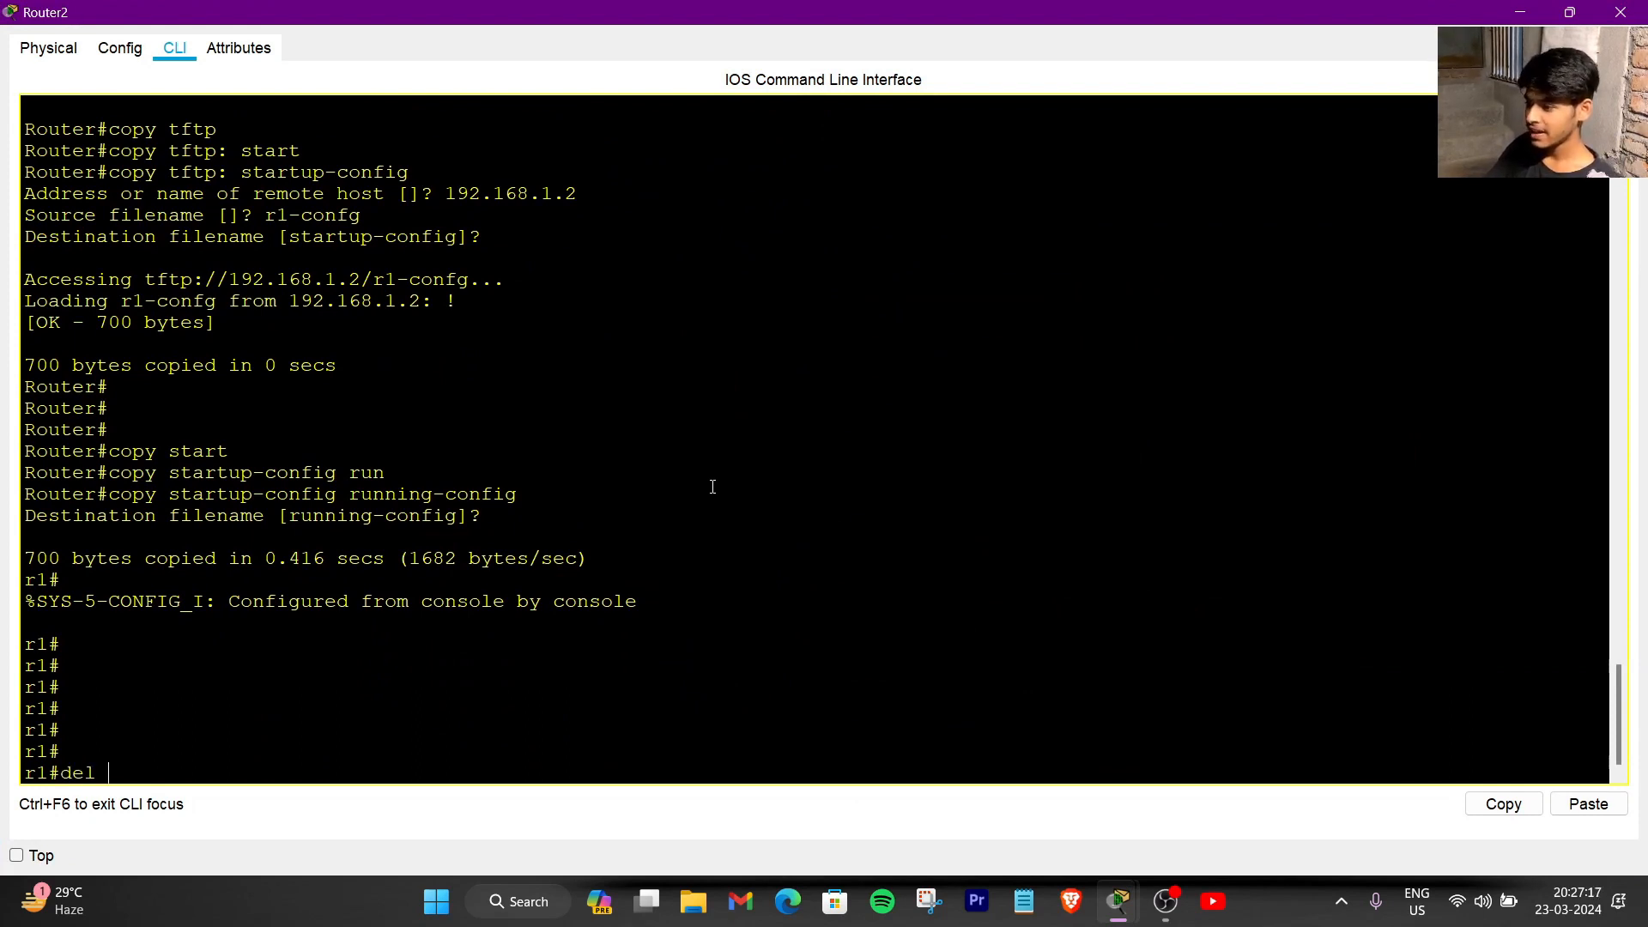
{"action": "key", "text": "BackSpace"}
{"action": "key", "text": "BackSpace"}
{"action": "key", "text": "BackSpace"}
{"action": "key", "text": "BackSpace"}
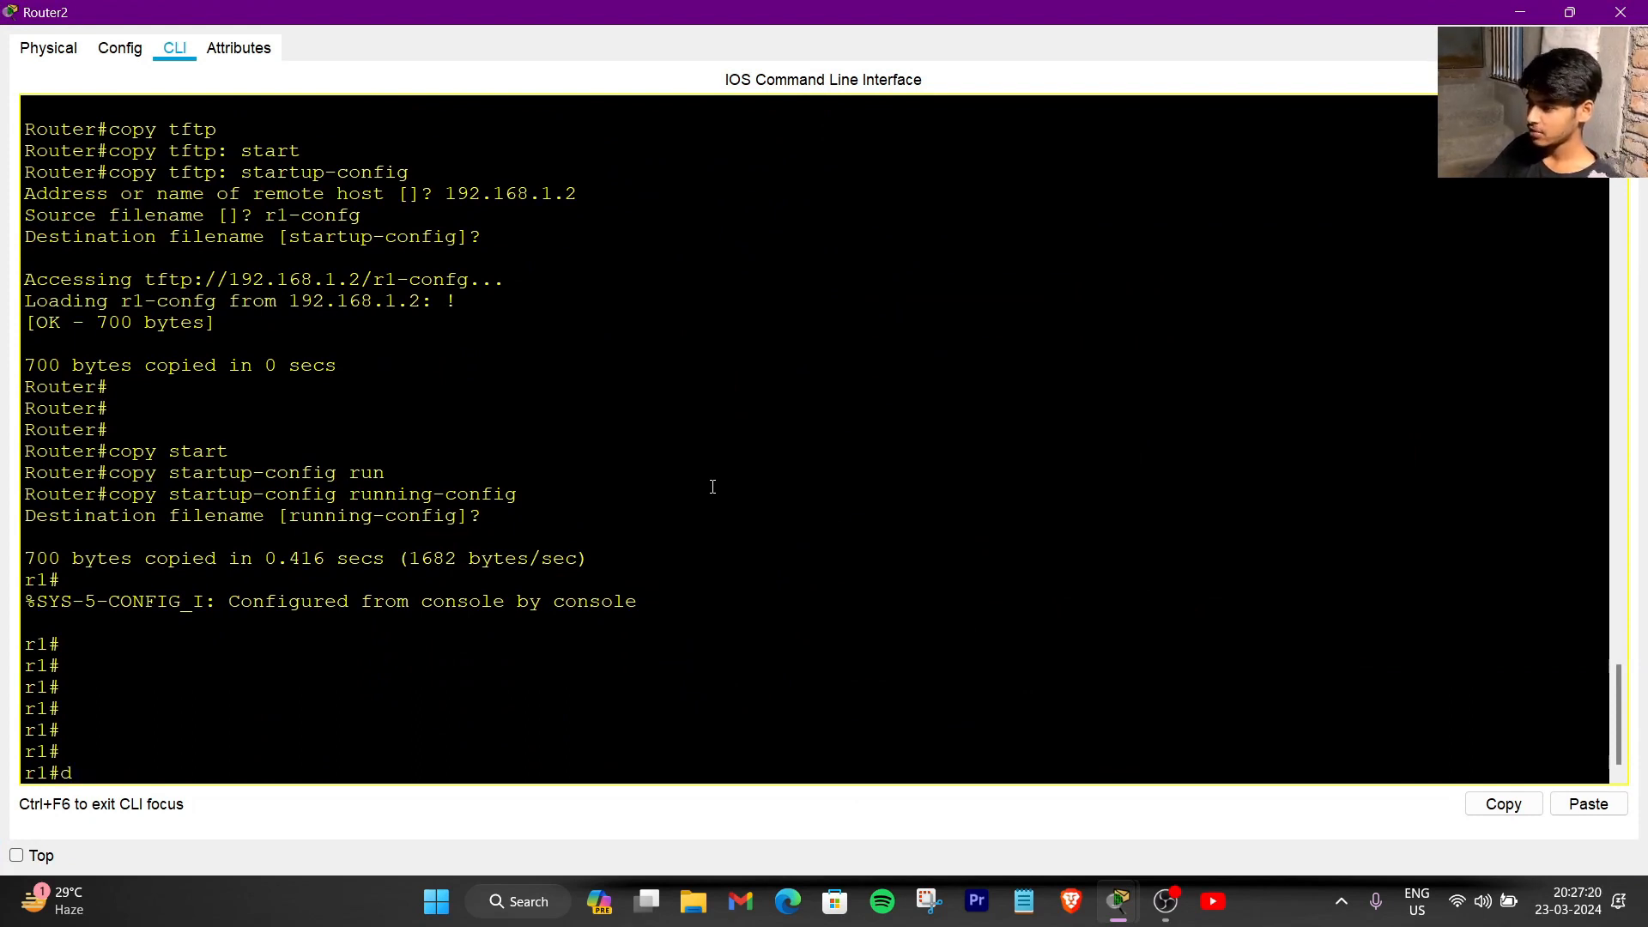
- List the contents of the router's flash memory with show flash
{"action": "type", "text": "show "}
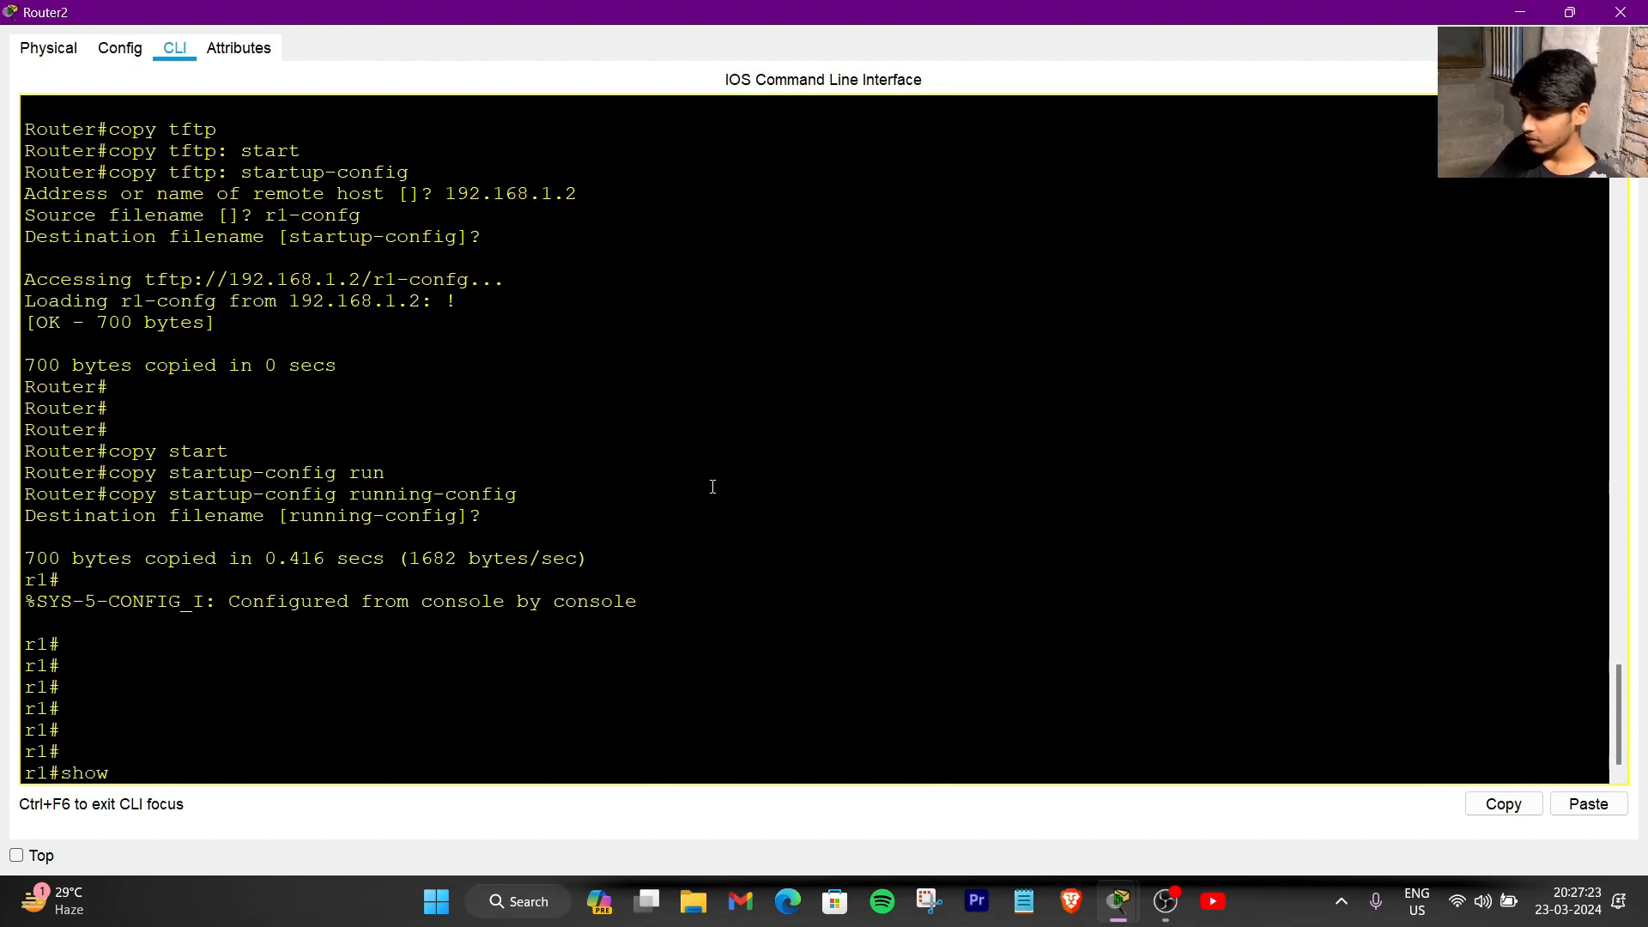
{"action": "type", "text": "flash"}
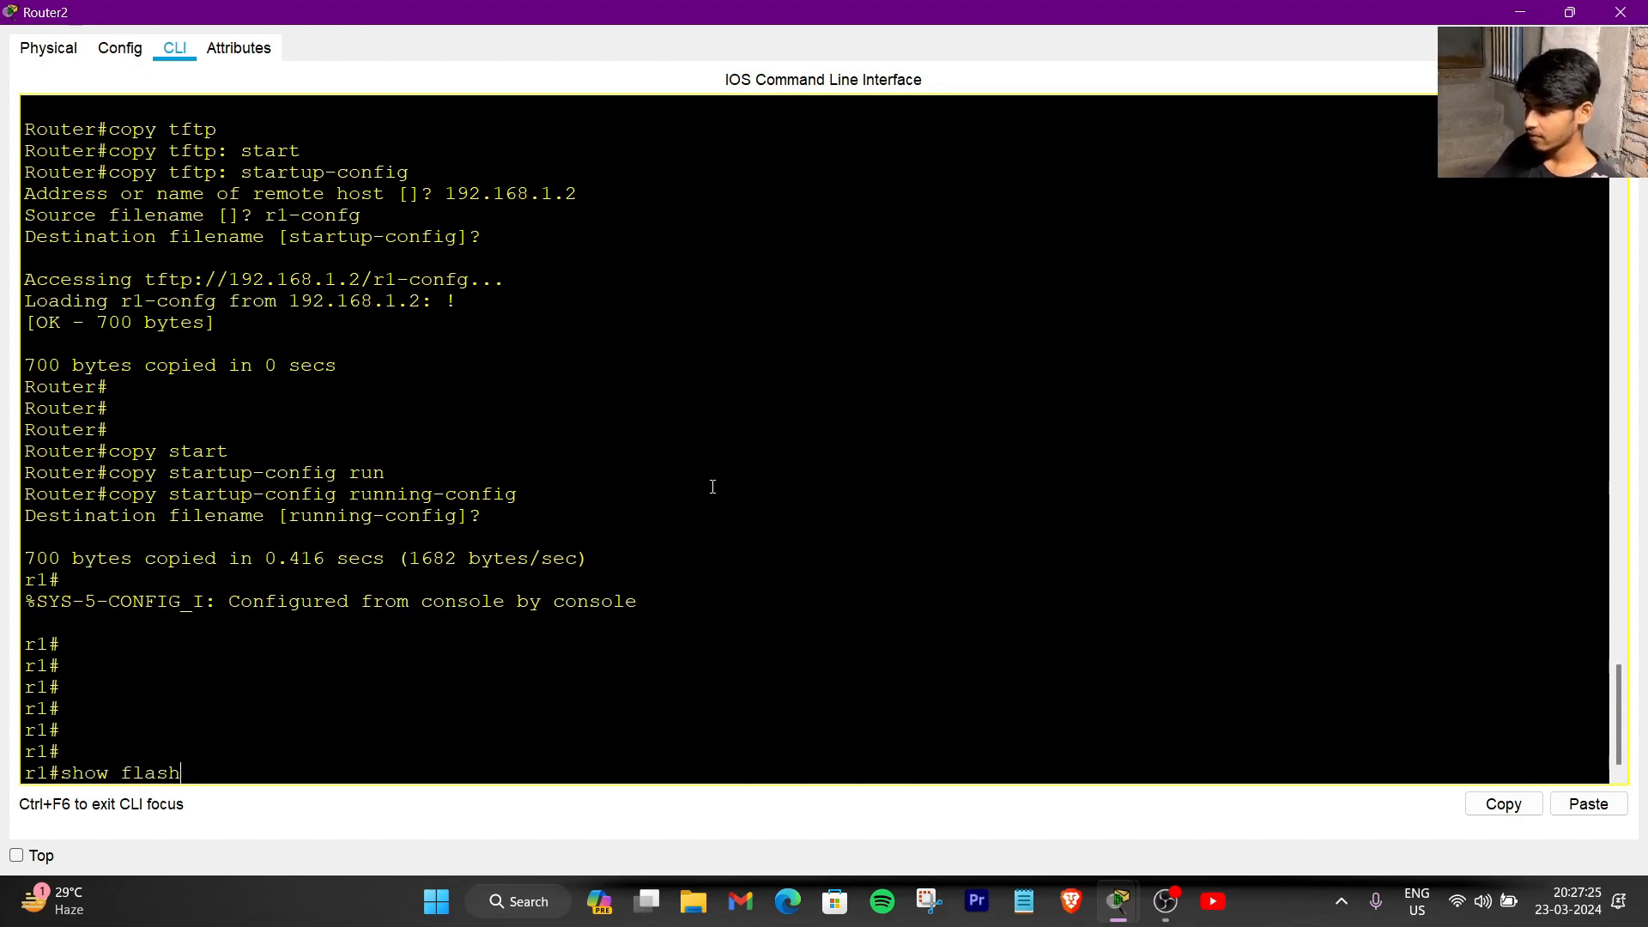
{"action": "key", "text": "Return"}
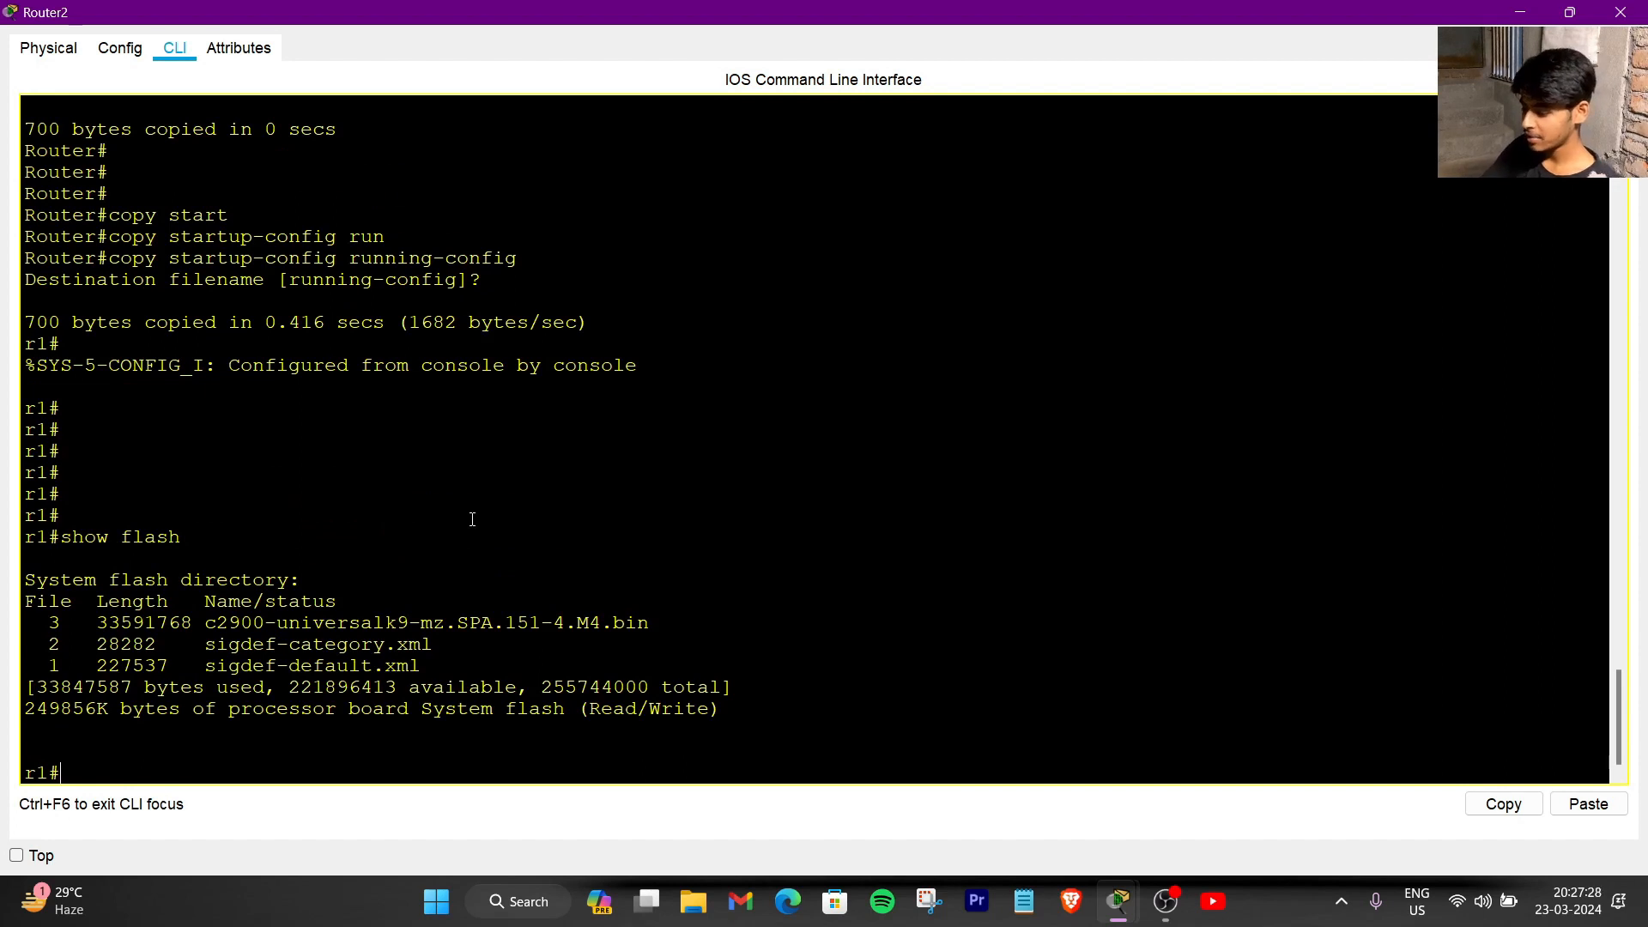
- Delete the IOS image c2900-universalk9-mz.SPA.151-4.M4.bin from the router's flash and confirm the deletion
{"action": "type", "text": "del flash"}
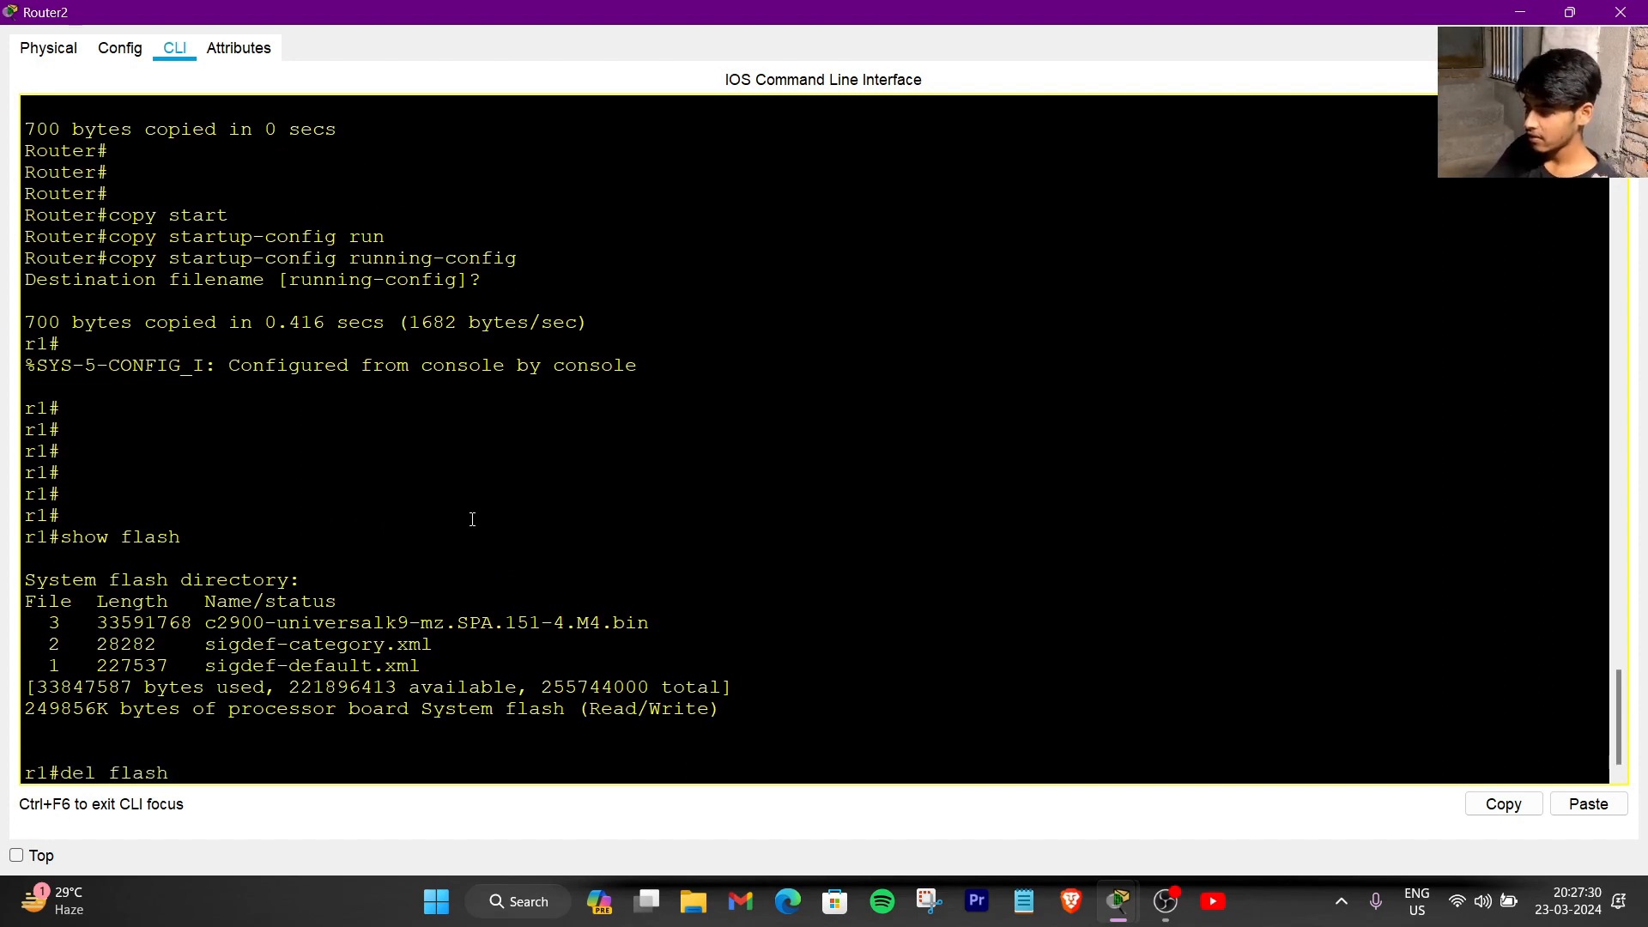
{"action": "key", "text": "Return"}
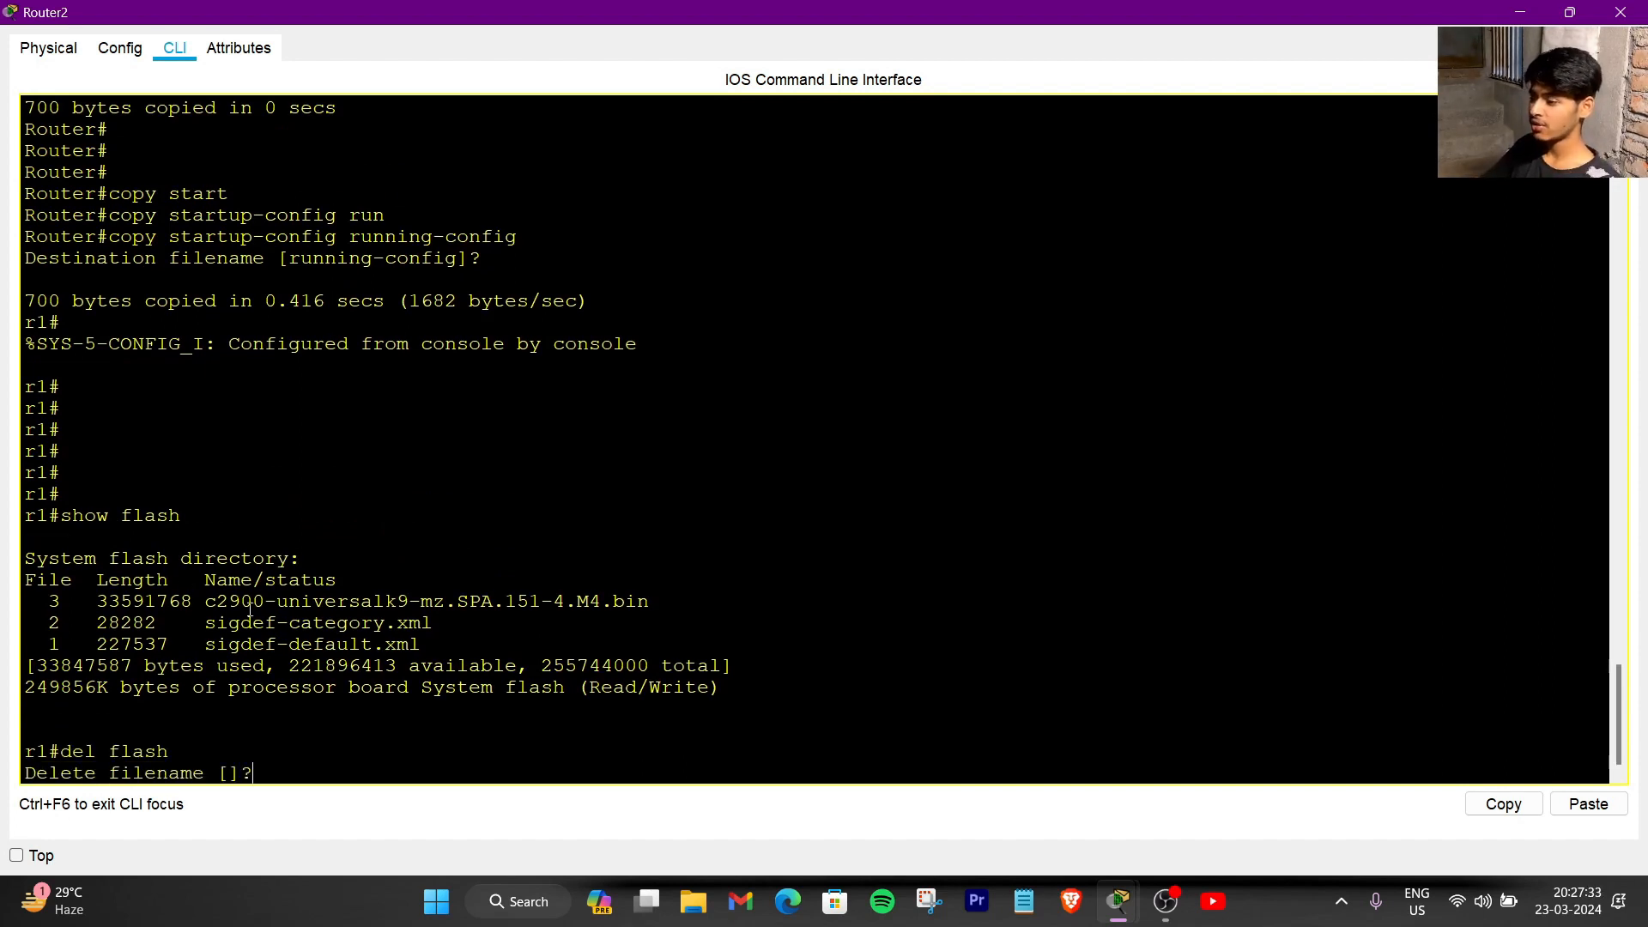
{"action": "left_click_drag", "start_coordinate": [201, 603], "coordinate": [651, 603]}
{"action": "right_click", "coordinate": [604, 603]}
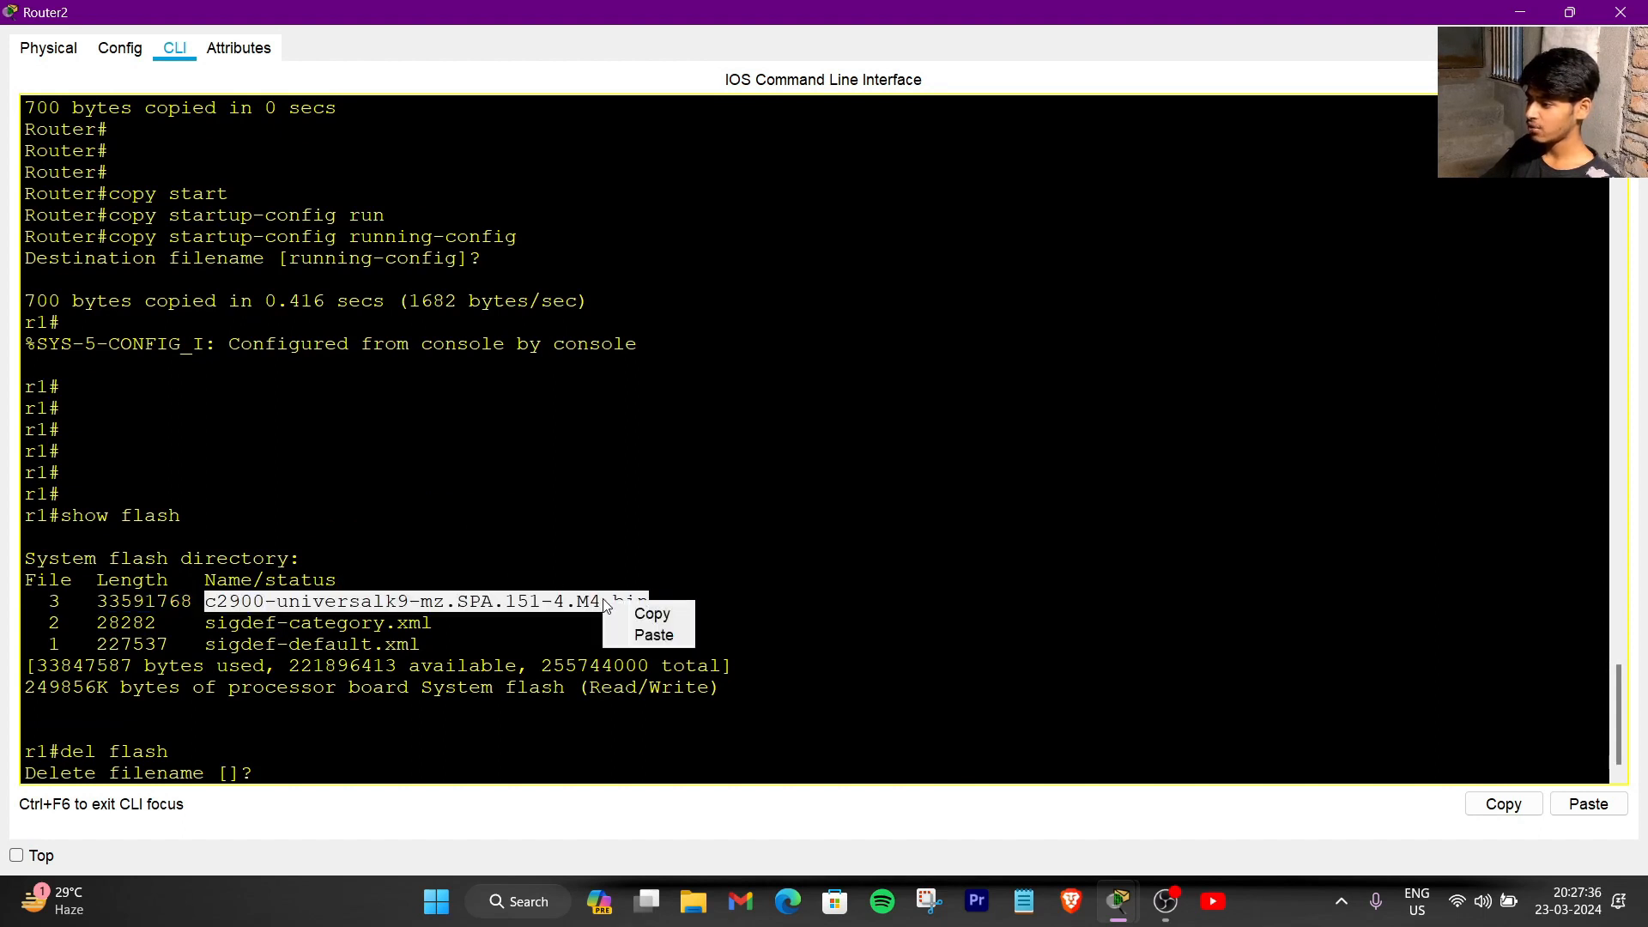
{"action": "left_click", "coordinate": [663, 614]}
{"action": "right_click", "coordinate": [434, 751]}
{"action": "left_click", "coordinate": [445, 783]}
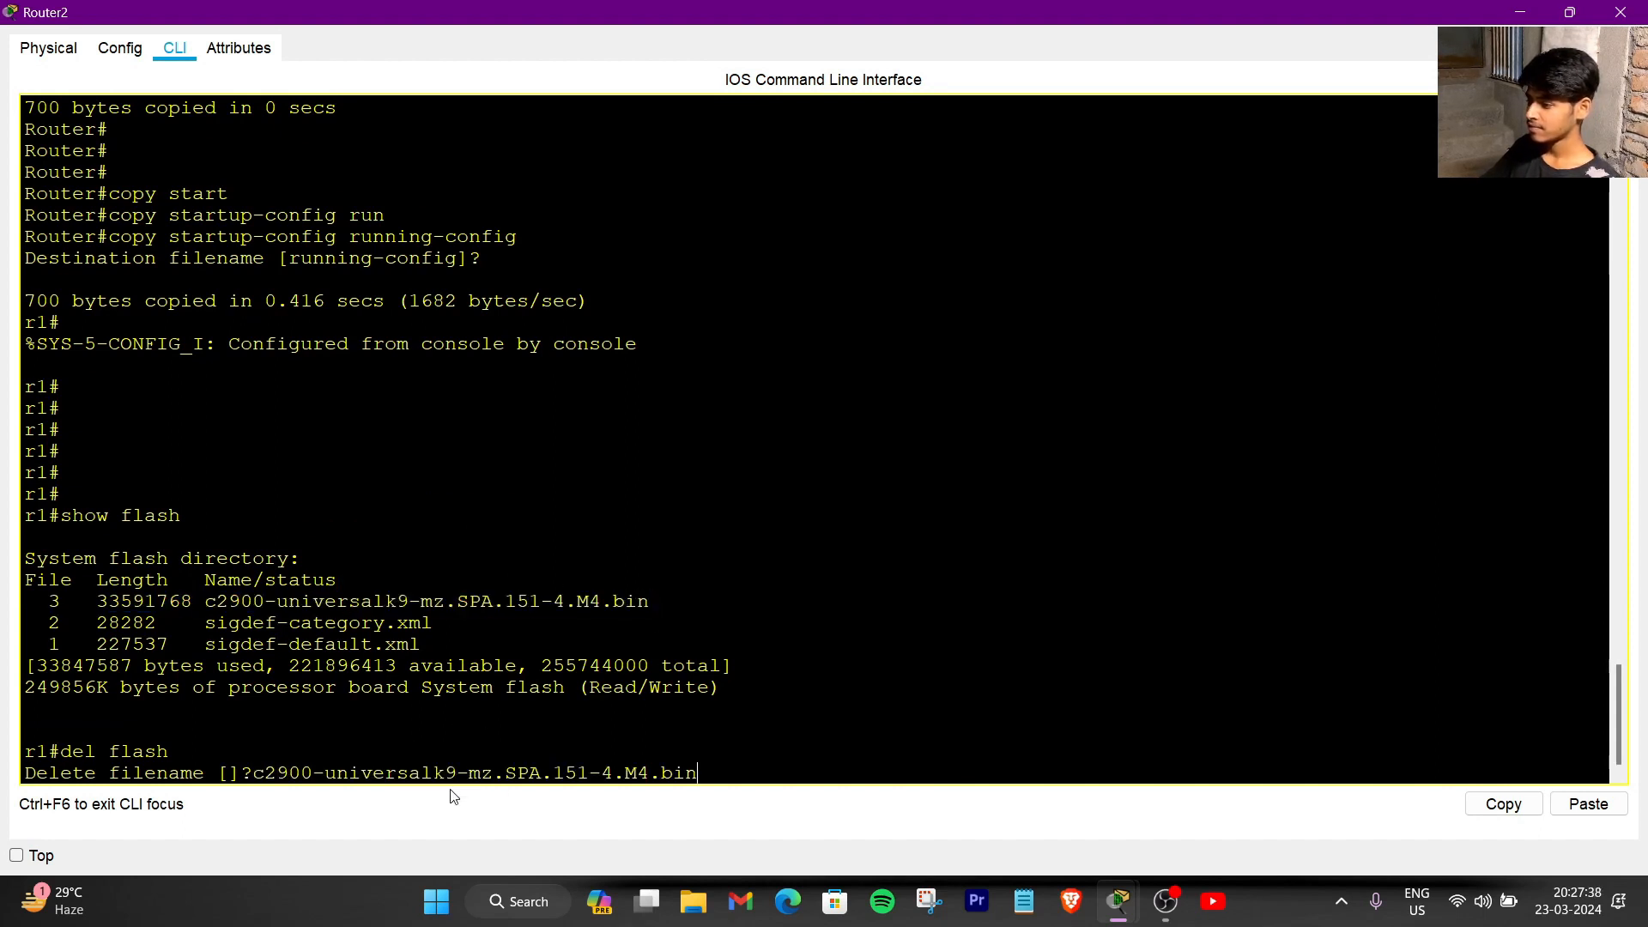
{"action": "key", "text": "Return"}
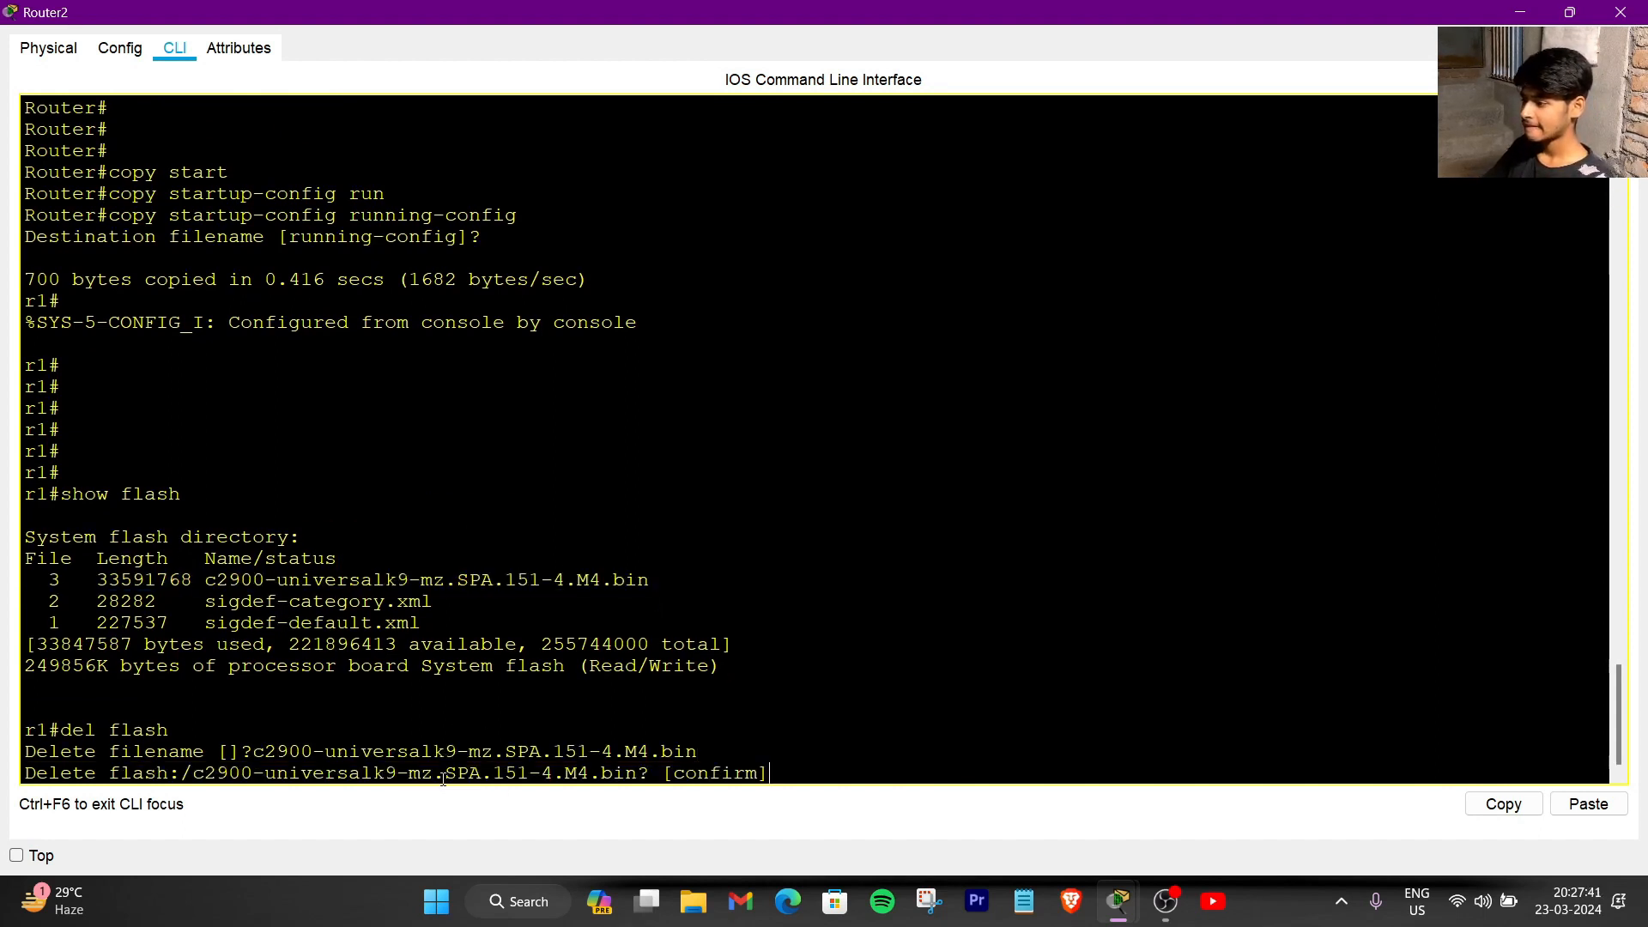
{"action": "key", "text": "Return"}
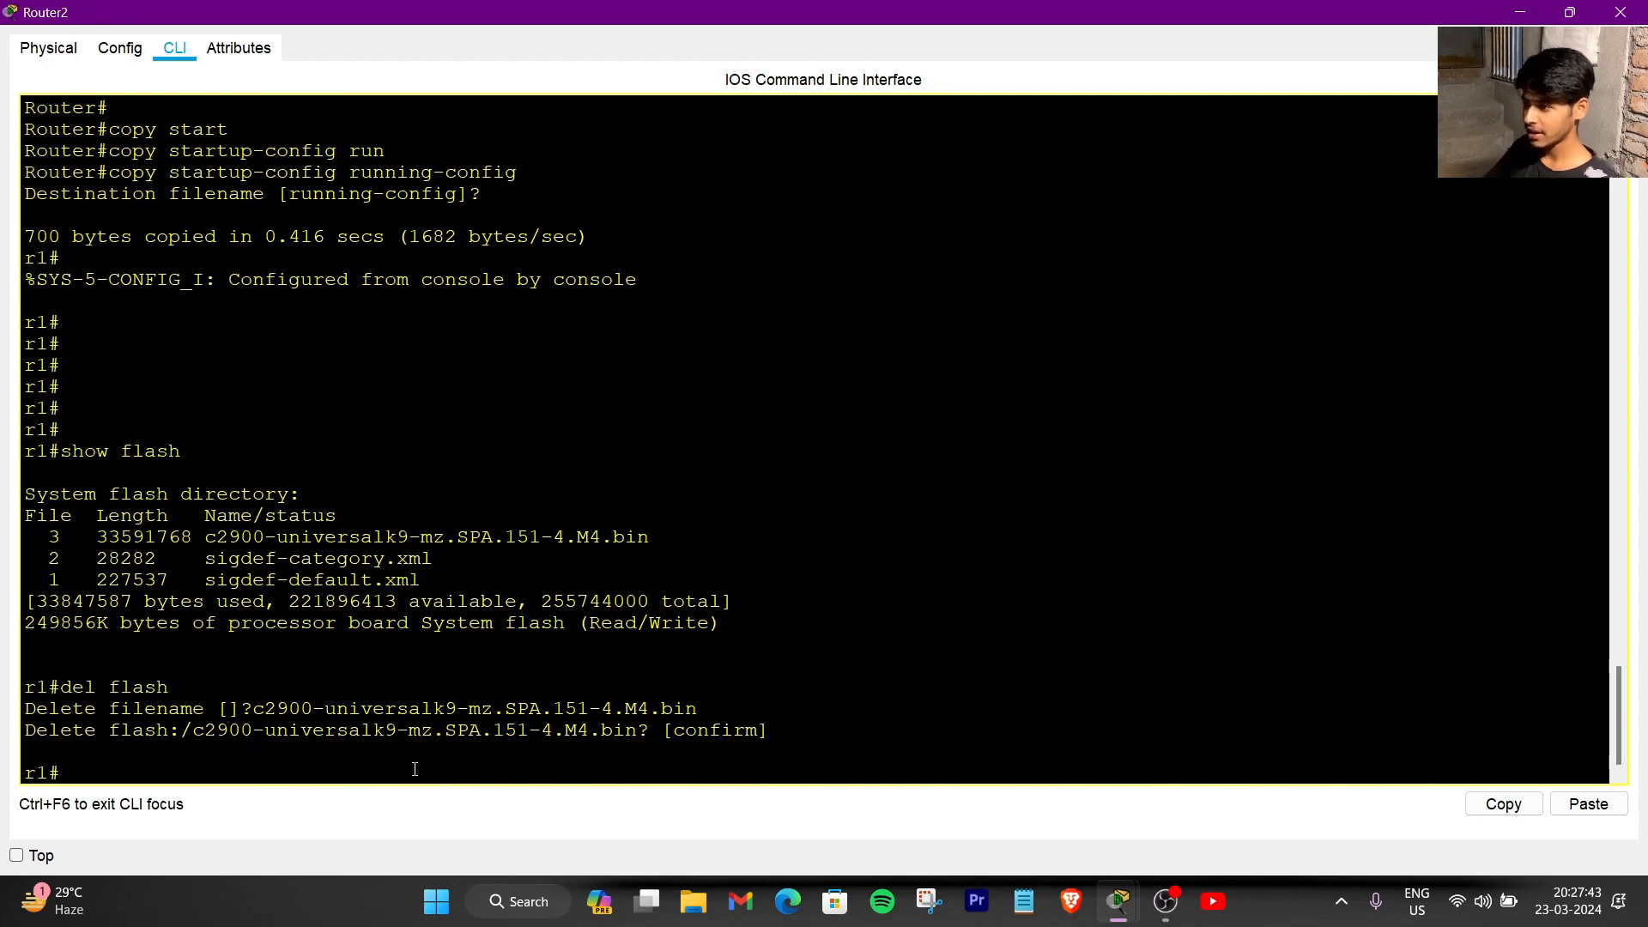
- Minimize the router's window and delete the cable between the router and the switch in the topology
{"action": "left_click", "coordinate": [1517, 17]}
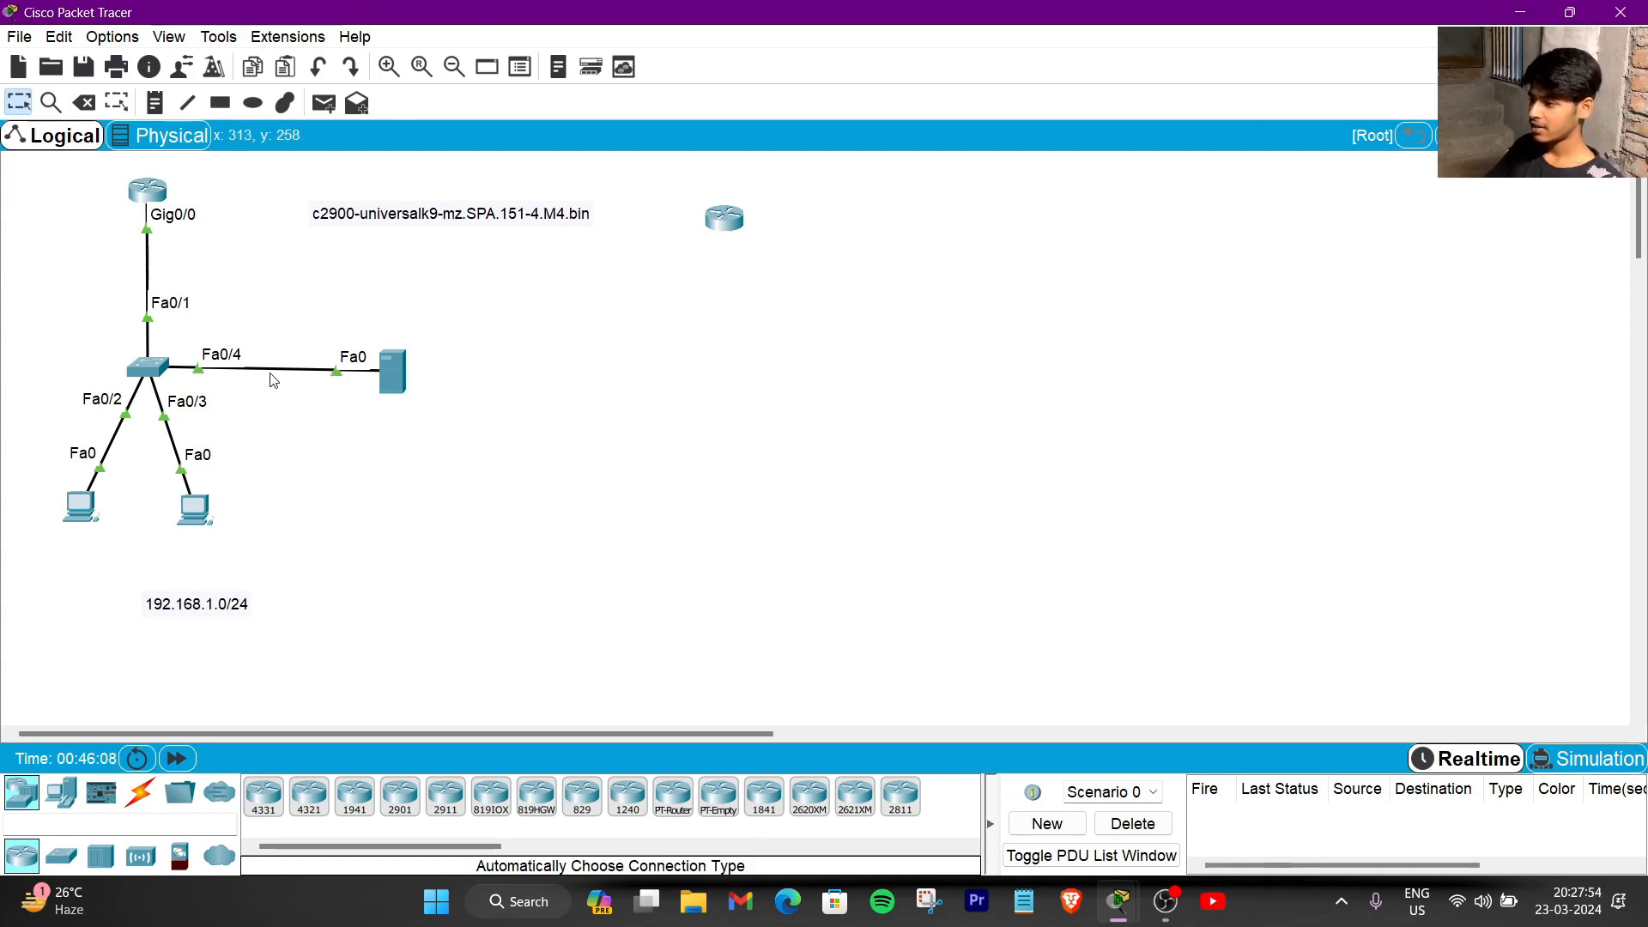
{"action": "left_click", "coordinate": [84, 103]}
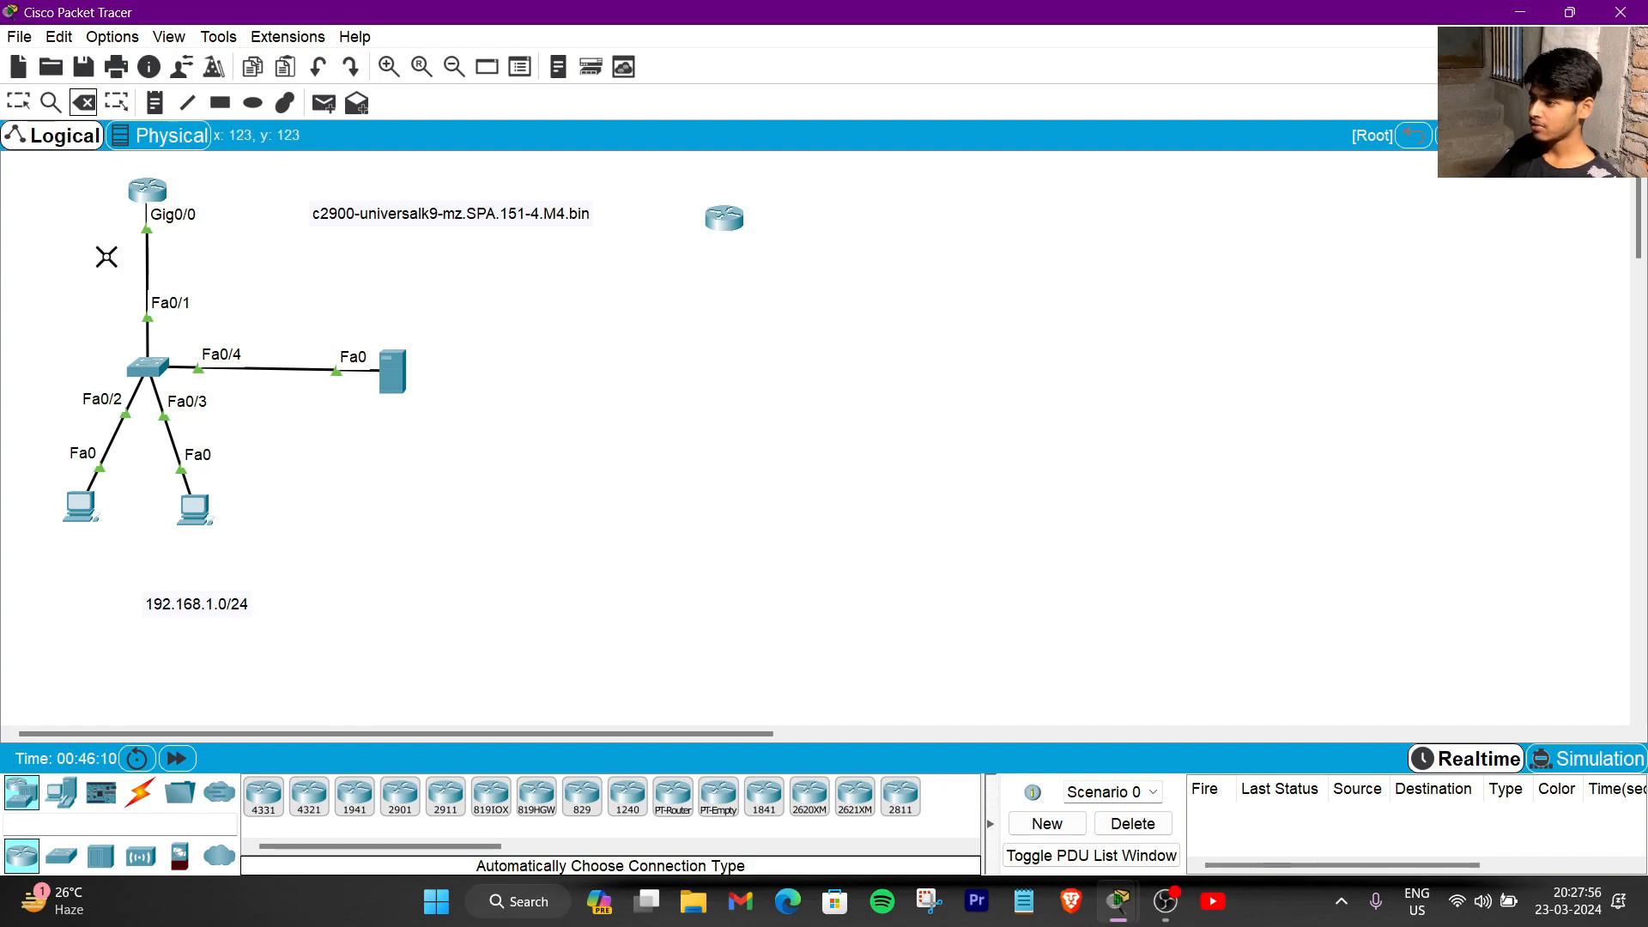
{"action": "left_click", "coordinate": [146, 323]}
{"action": "left_click", "coordinate": [18, 103]}
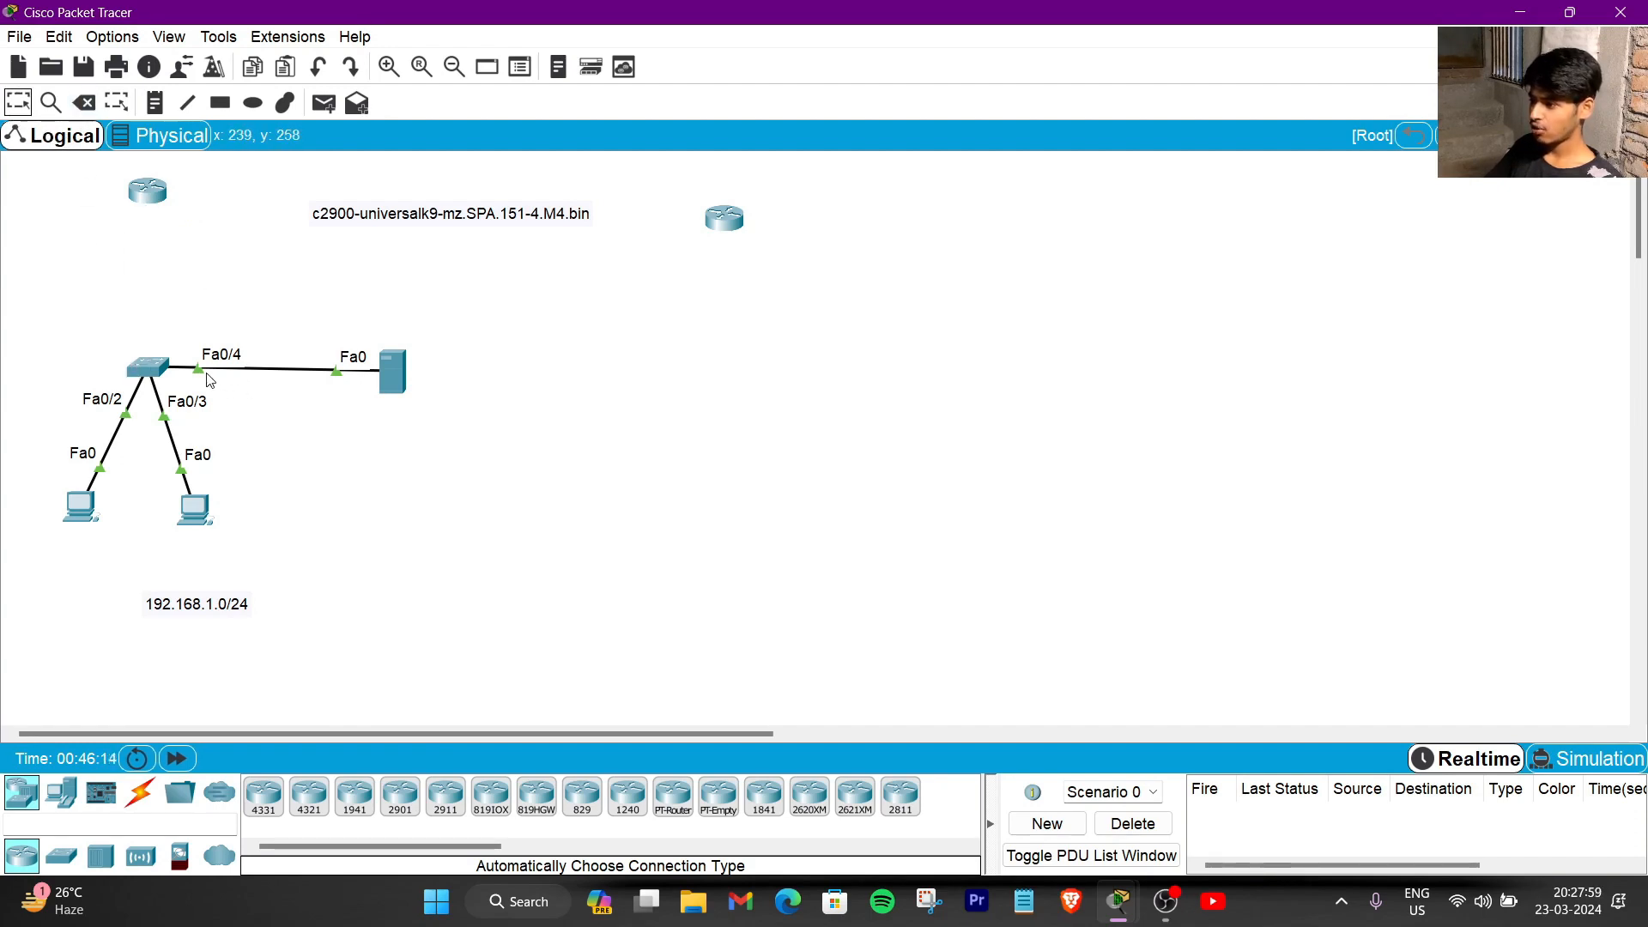
- Replace the server's switch link with a direct cable from its Fa0 to the router's Gig0/0, moving both devices away from the switch
{"action": "mouse_move", "coordinate": [206, 377]}
{"action": "left_mouse_down"}
{"action": "mouse_move", "coordinate": [286, 312]}
{"action": "mouse_move", "coordinate": [147, 190]}
{"action": "mouse_move", "coordinate": [142, 275]}
{"action": "left_mouse_up"}
{"action": "left_click", "coordinate": [225, 246]}
{"action": "mouse_move", "coordinate": [575, 380]}
{"action": "left_mouse_down"}
{"action": "mouse_move", "coordinate": [499, 385]}
{"action": "mouse_move", "coordinate": [154, 236]}
{"action": "mouse_move", "coordinate": [474, 356]}
{"action": "mouse_move", "coordinate": [129, 258]}
{"action": "mouse_move", "coordinate": [438, 306]}
{"action": "left_mouse_up"}
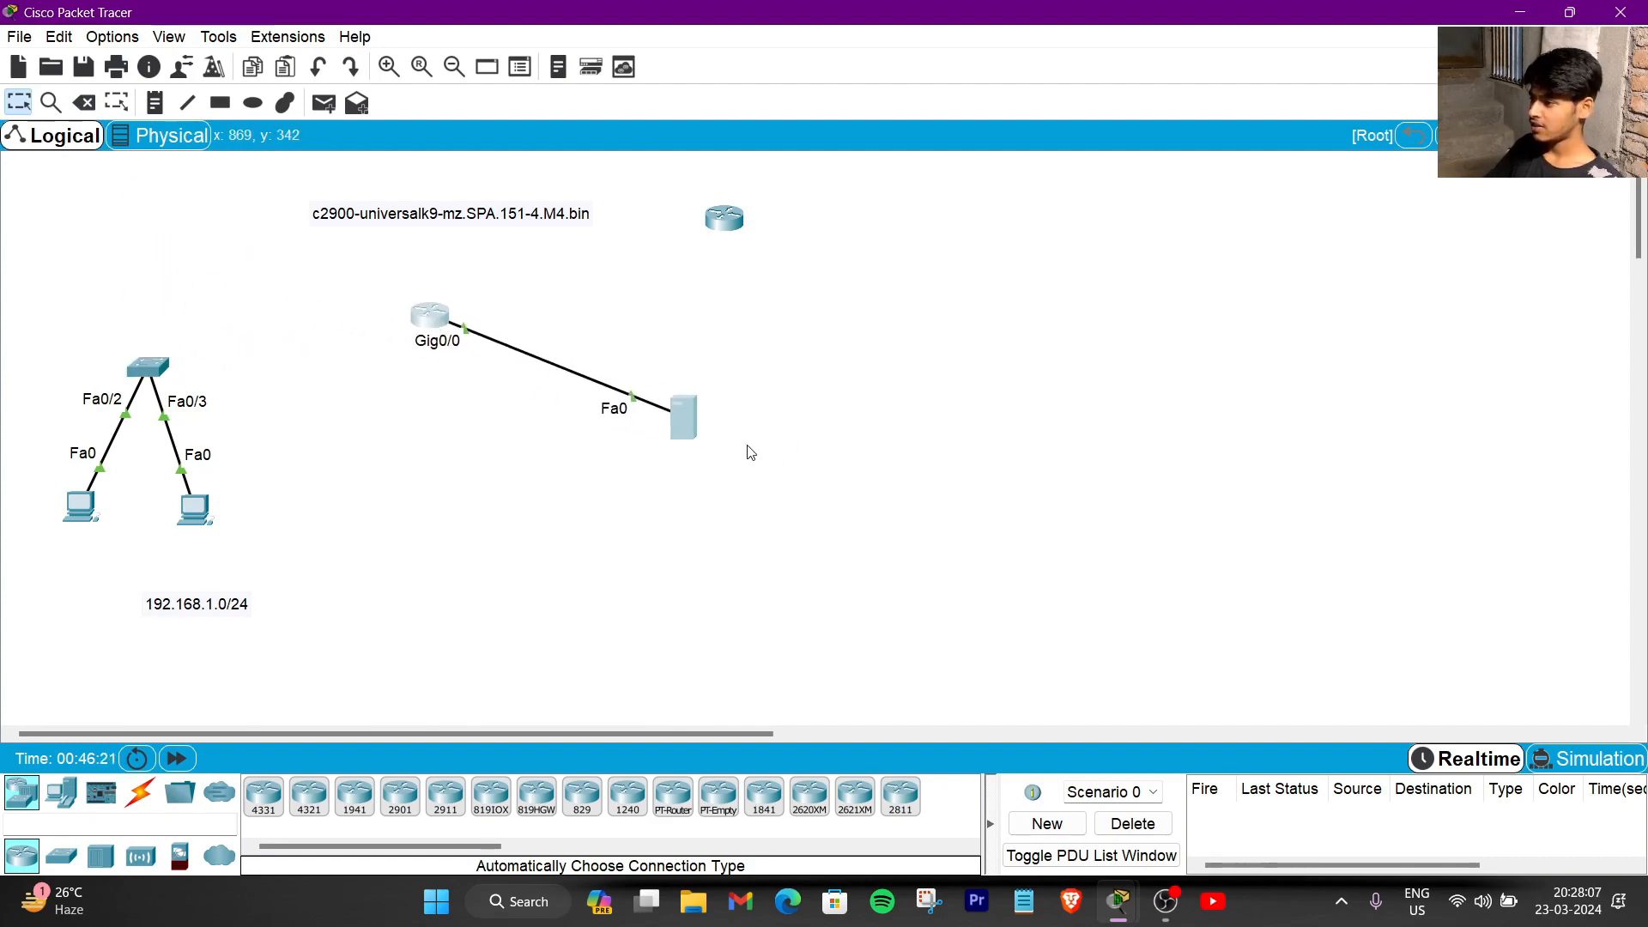
{"action": "left_click_drag", "start_coordinate": [678, 418], "coordinate": [753, 348]}
{"action": "left_click", "coordinate": [756, 432]}
- Reopen the router's command line and reload it, answering no to saving the modified configuration and confirming the reload
{"action": "left_click", "coordinate": [446, 333]}
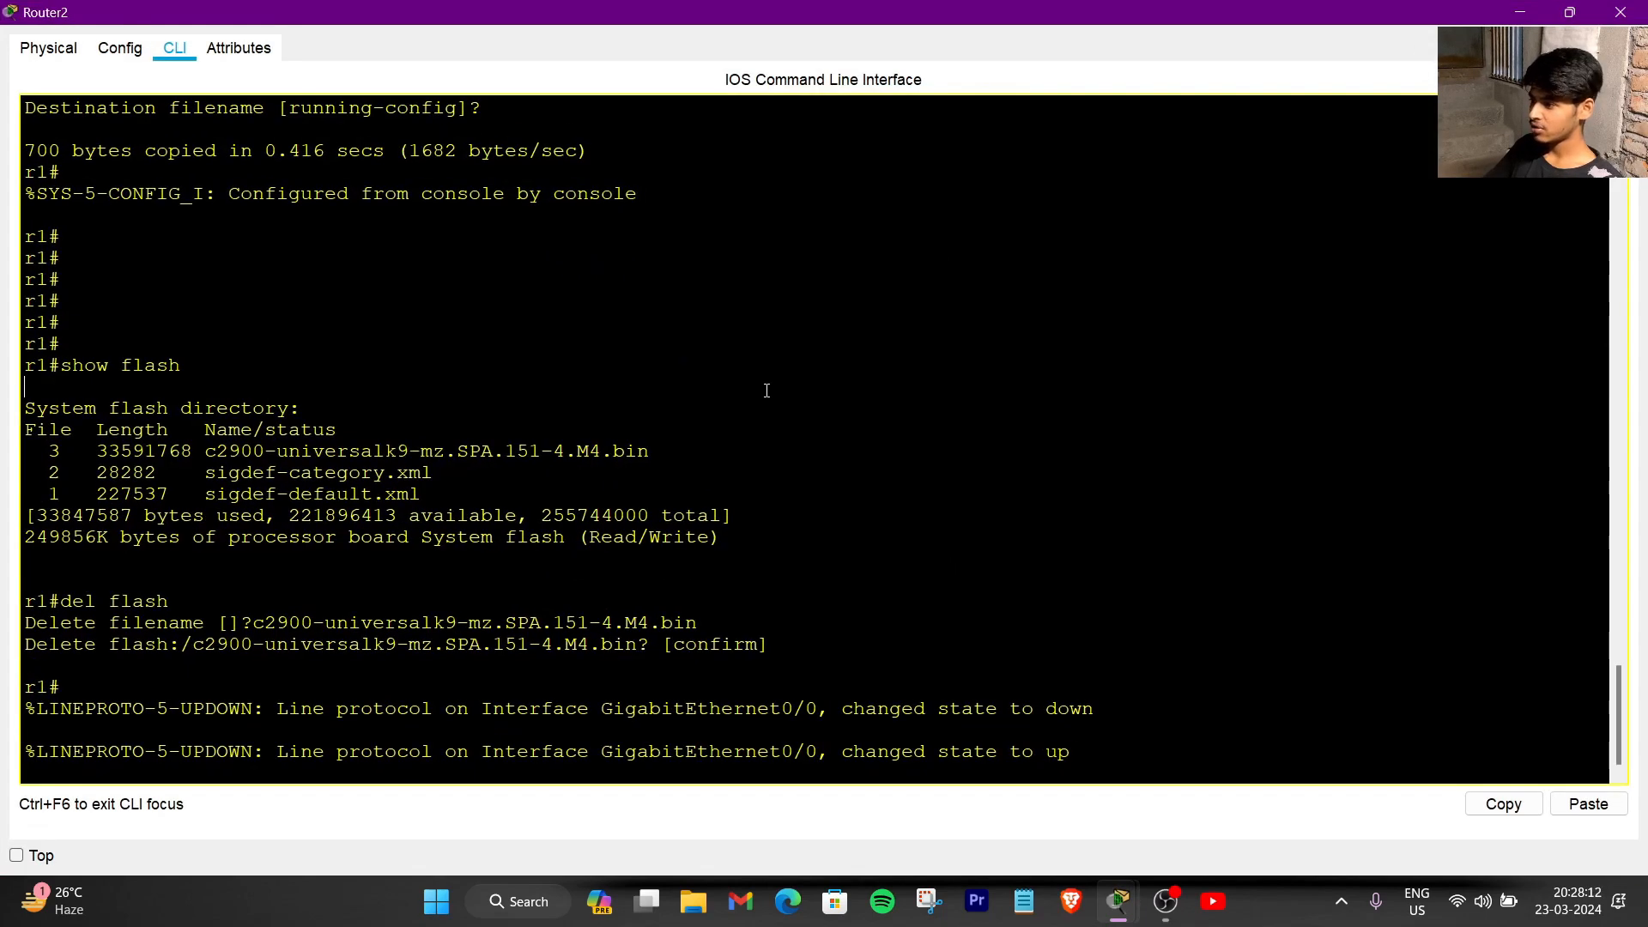
{"action": "key", "text": "Return"}
{"action": "key", "text": "Return"}
{"action": "key", "text": "Return"}
{"action": "key", "text": "Return"}
{"action": "type", "text": "reload"}
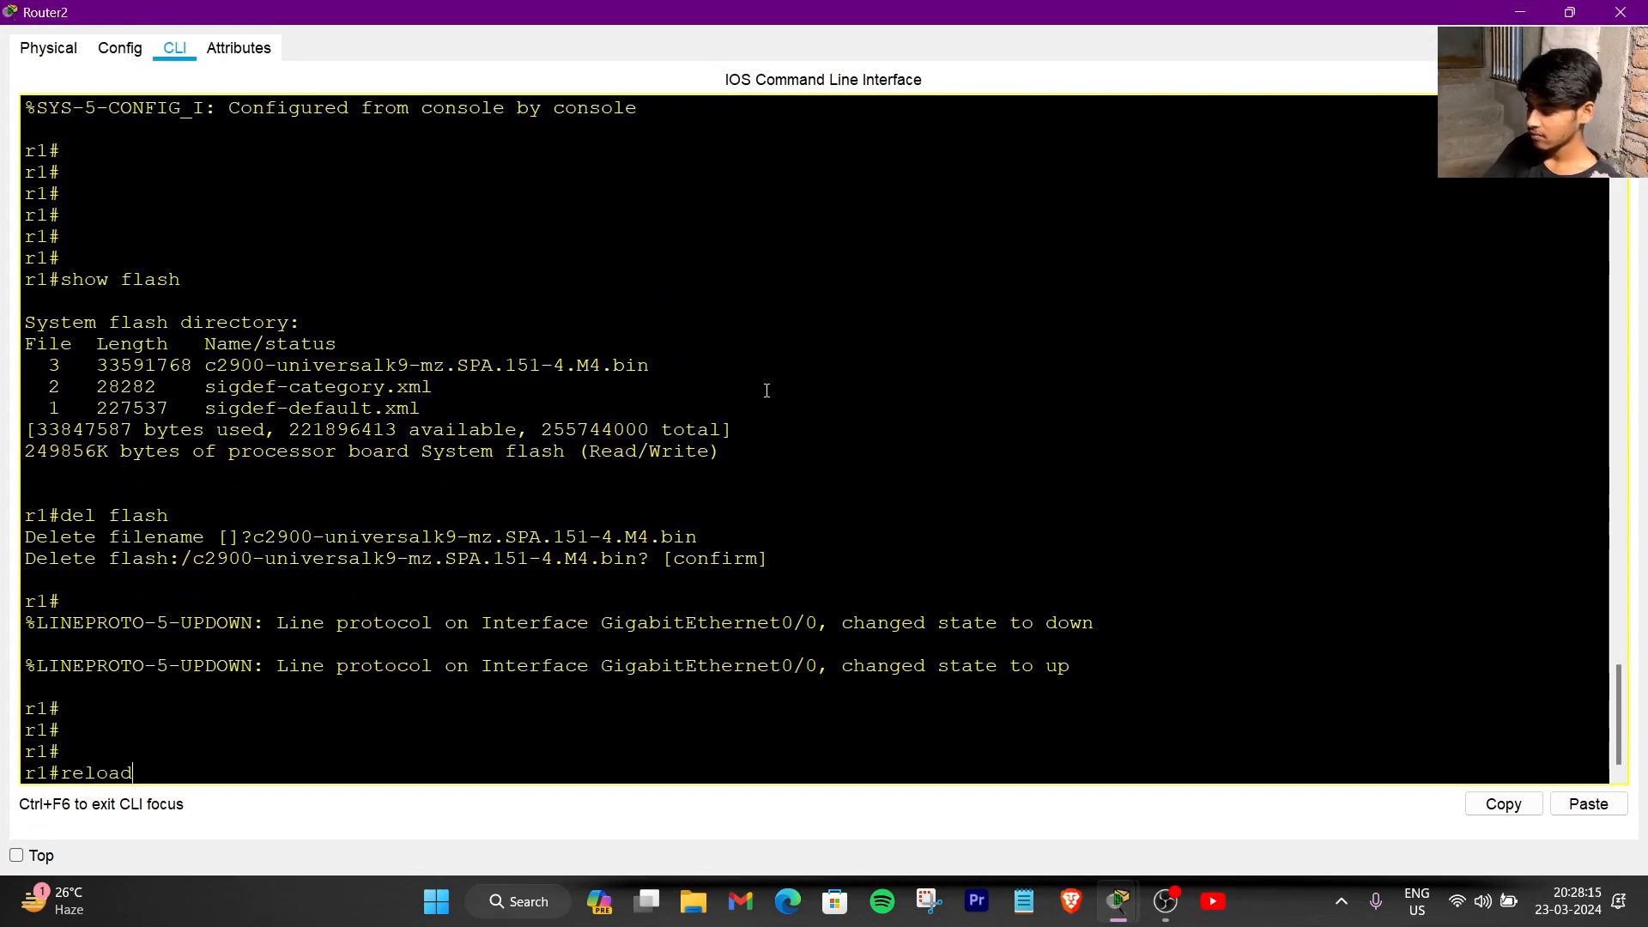
{"action": "key", "text": "Return"}
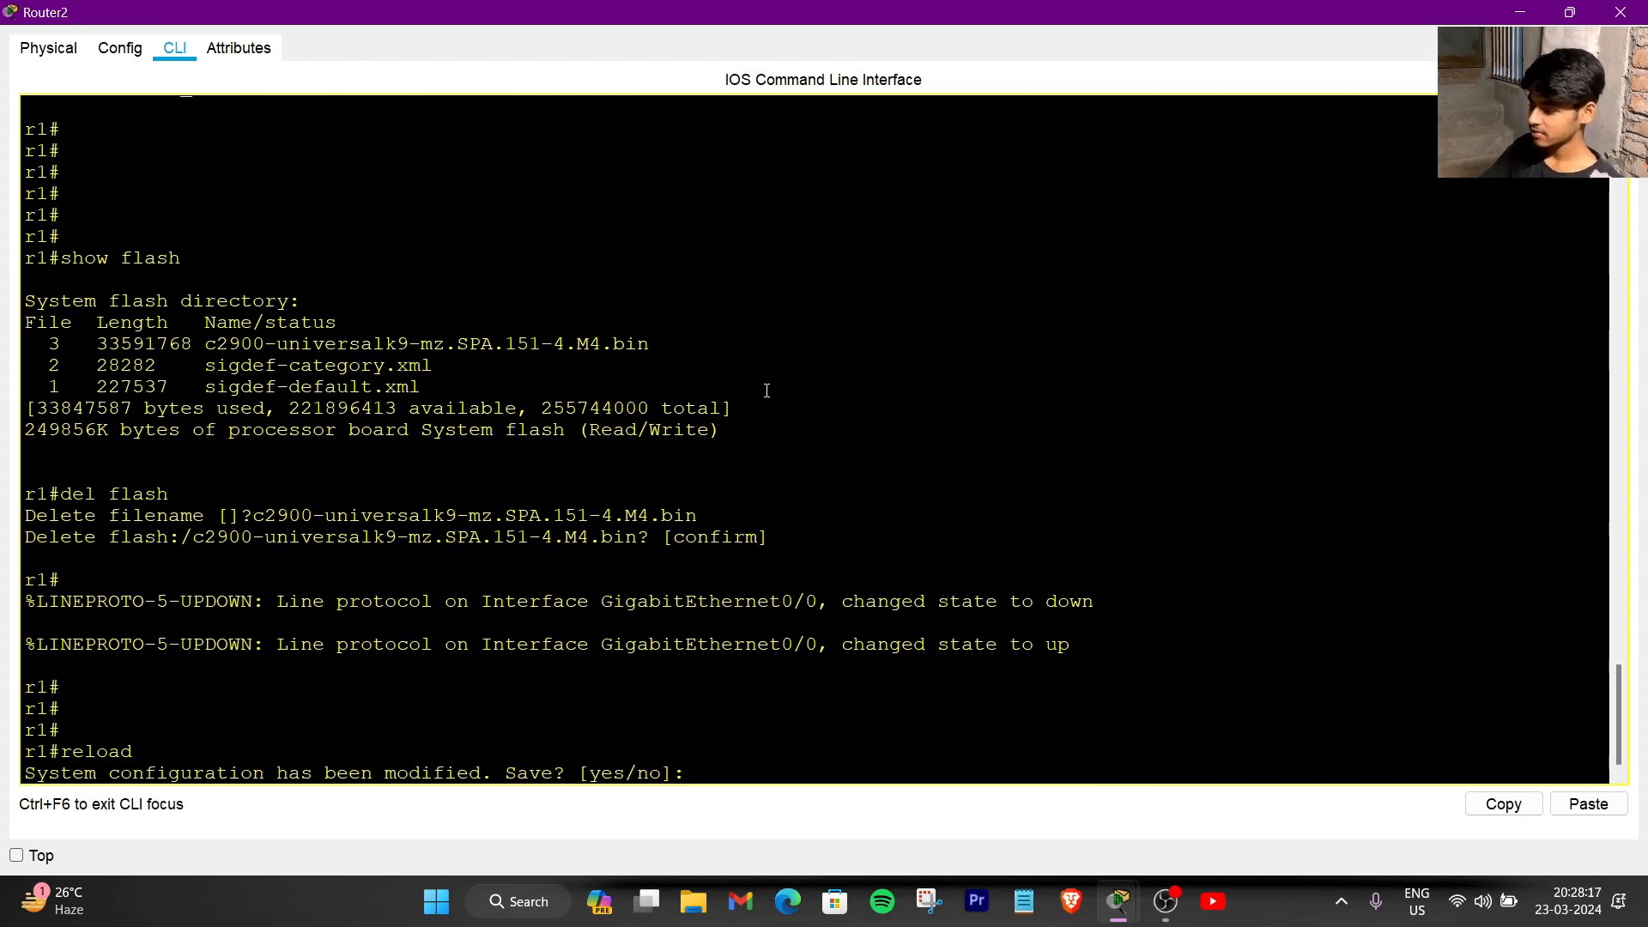
{"action": "type", "text": "no"}
{"action": "key", "text": "Return"}
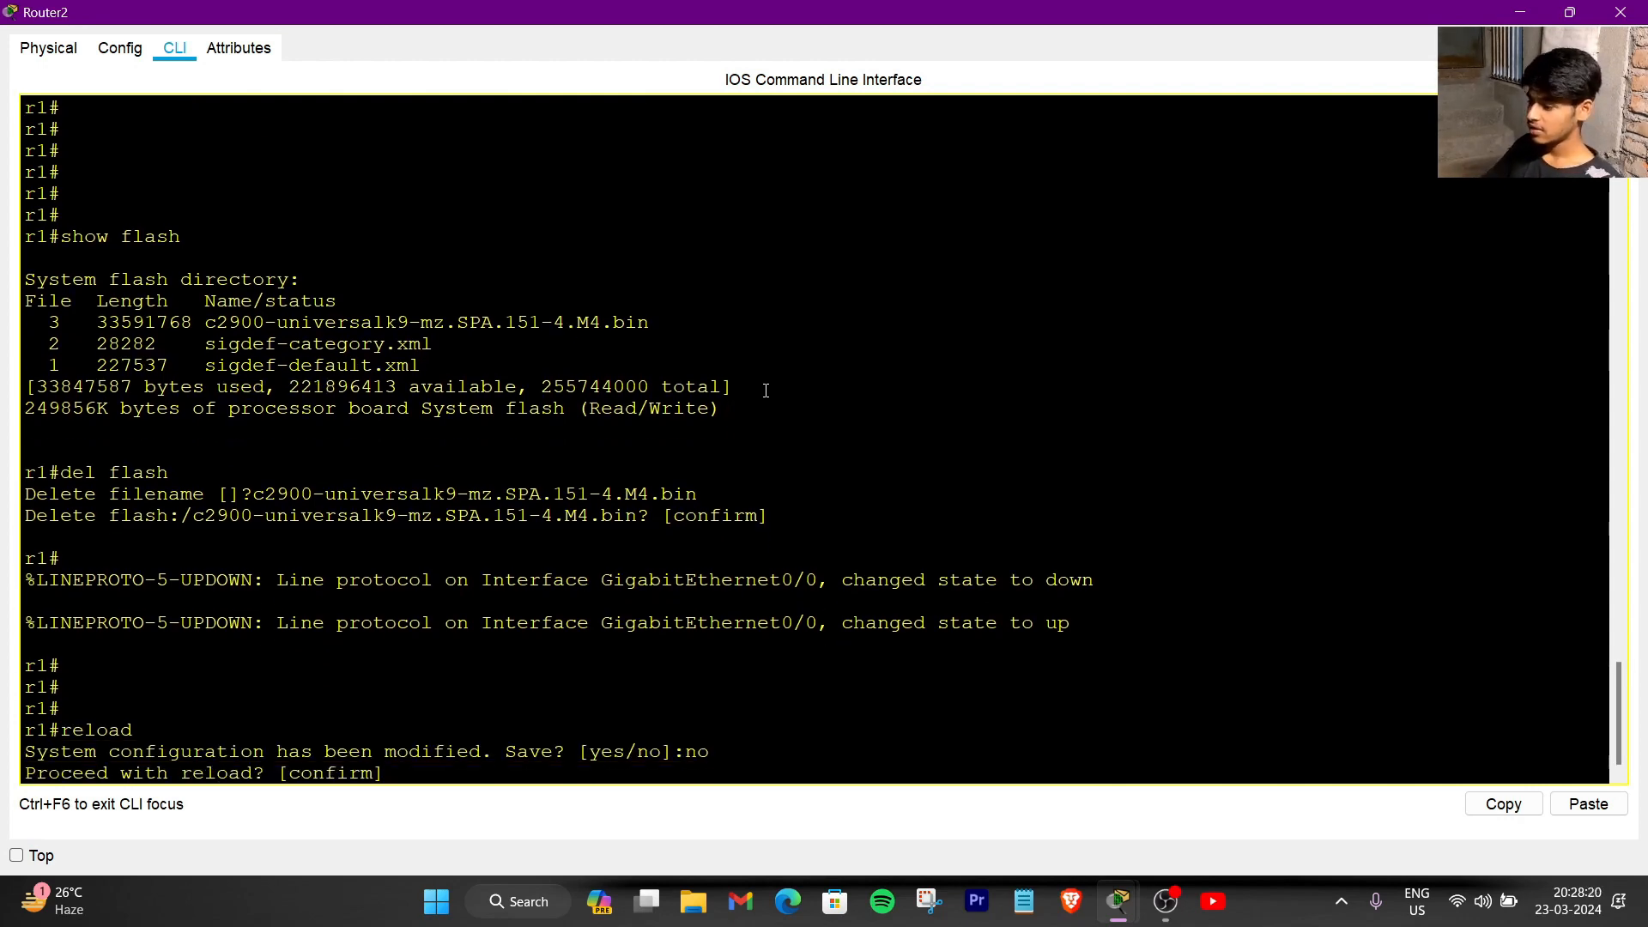
{"action": "key", "text": "Return"}
- Run tftpdnld at the rommon prompt and examine the variables required for the image transfer
{"action": "left_click_drag", "start_coordinate": [121, 772], "coordinate": [17, 774]}
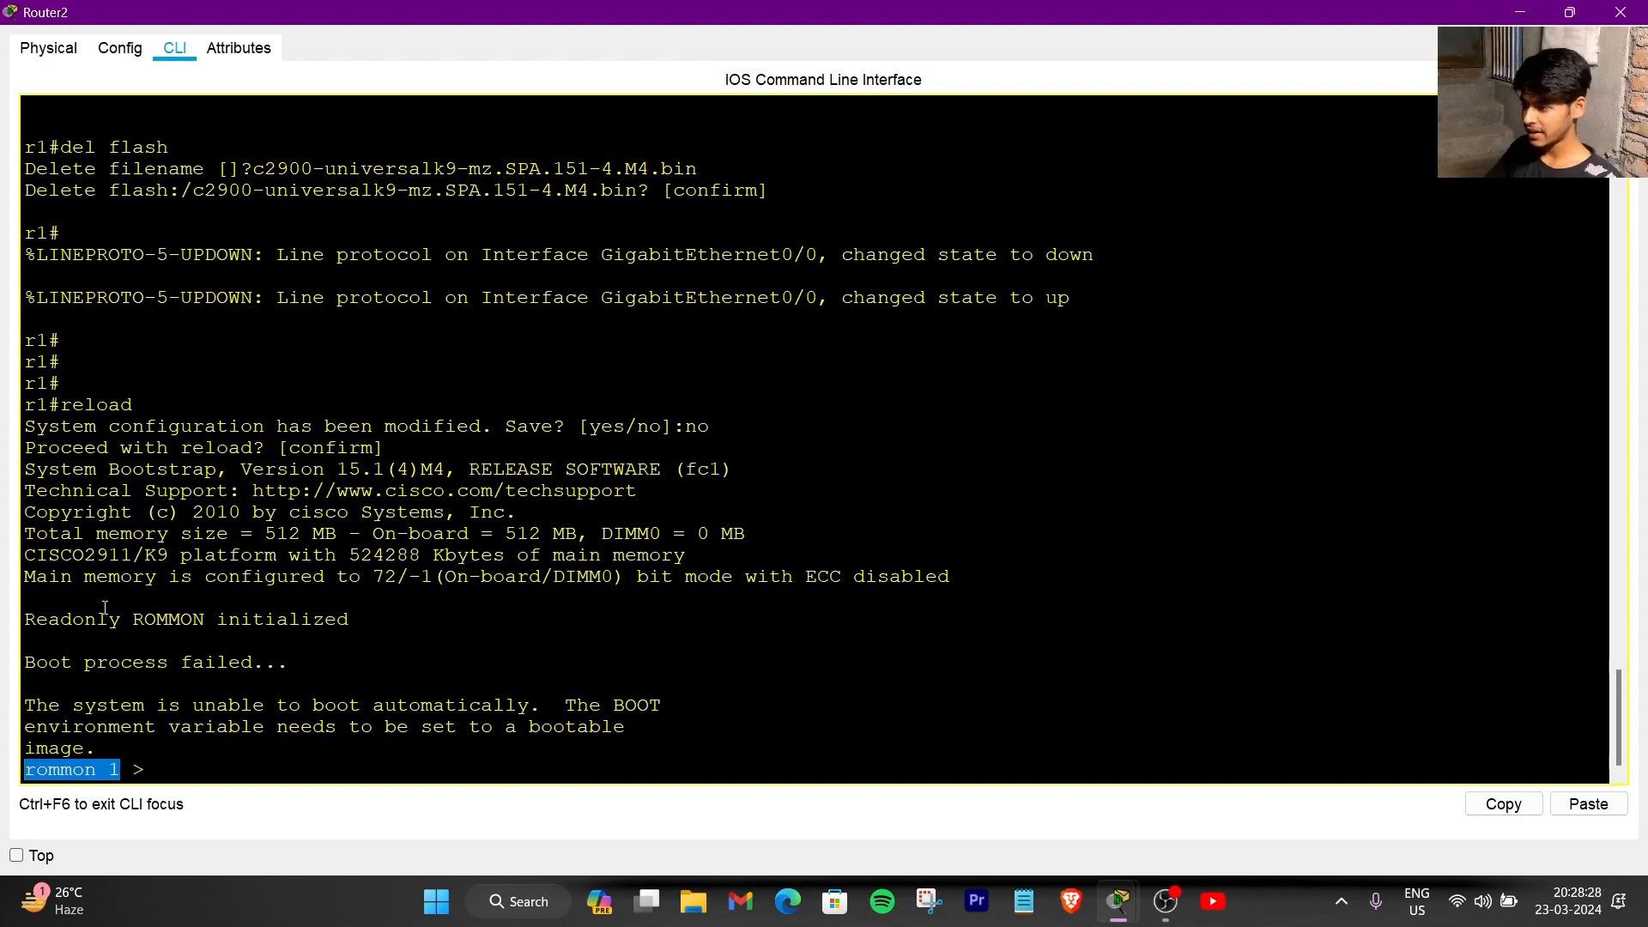
{"action": "left_click_drag", "start_coordinate": [26, 557], "coordinate": [385, 557]}
{"action": "left_click", "coordinate": [195, 755]}
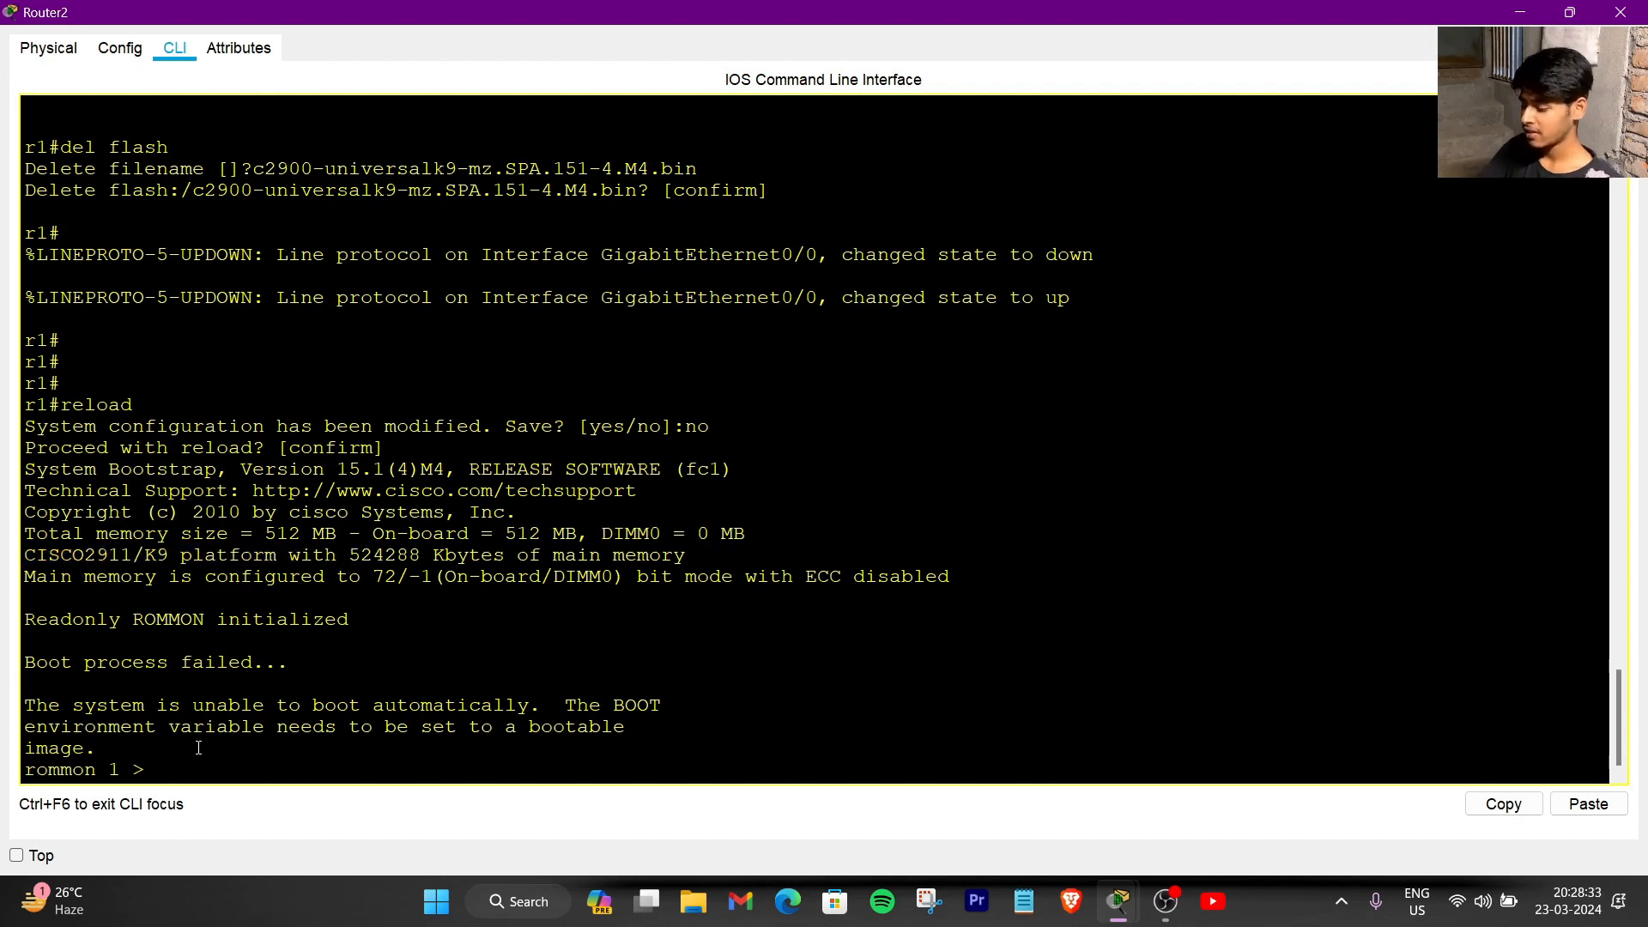
{"action": "type", "text": "tft"}
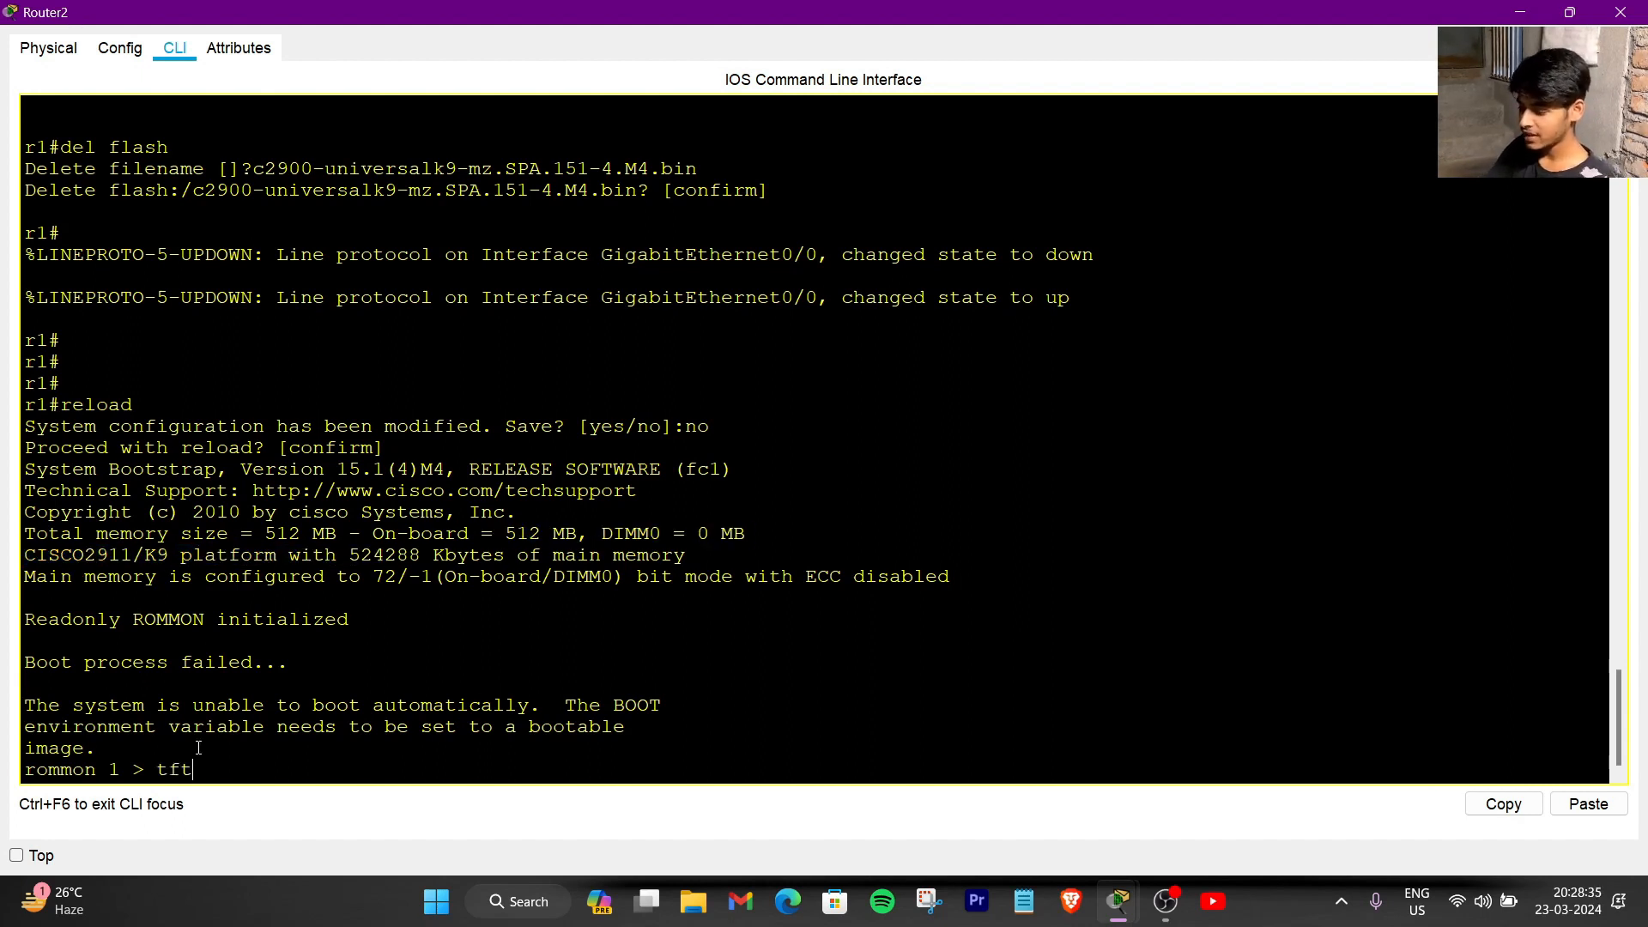
{"action": "type", "text": "pdnld"}
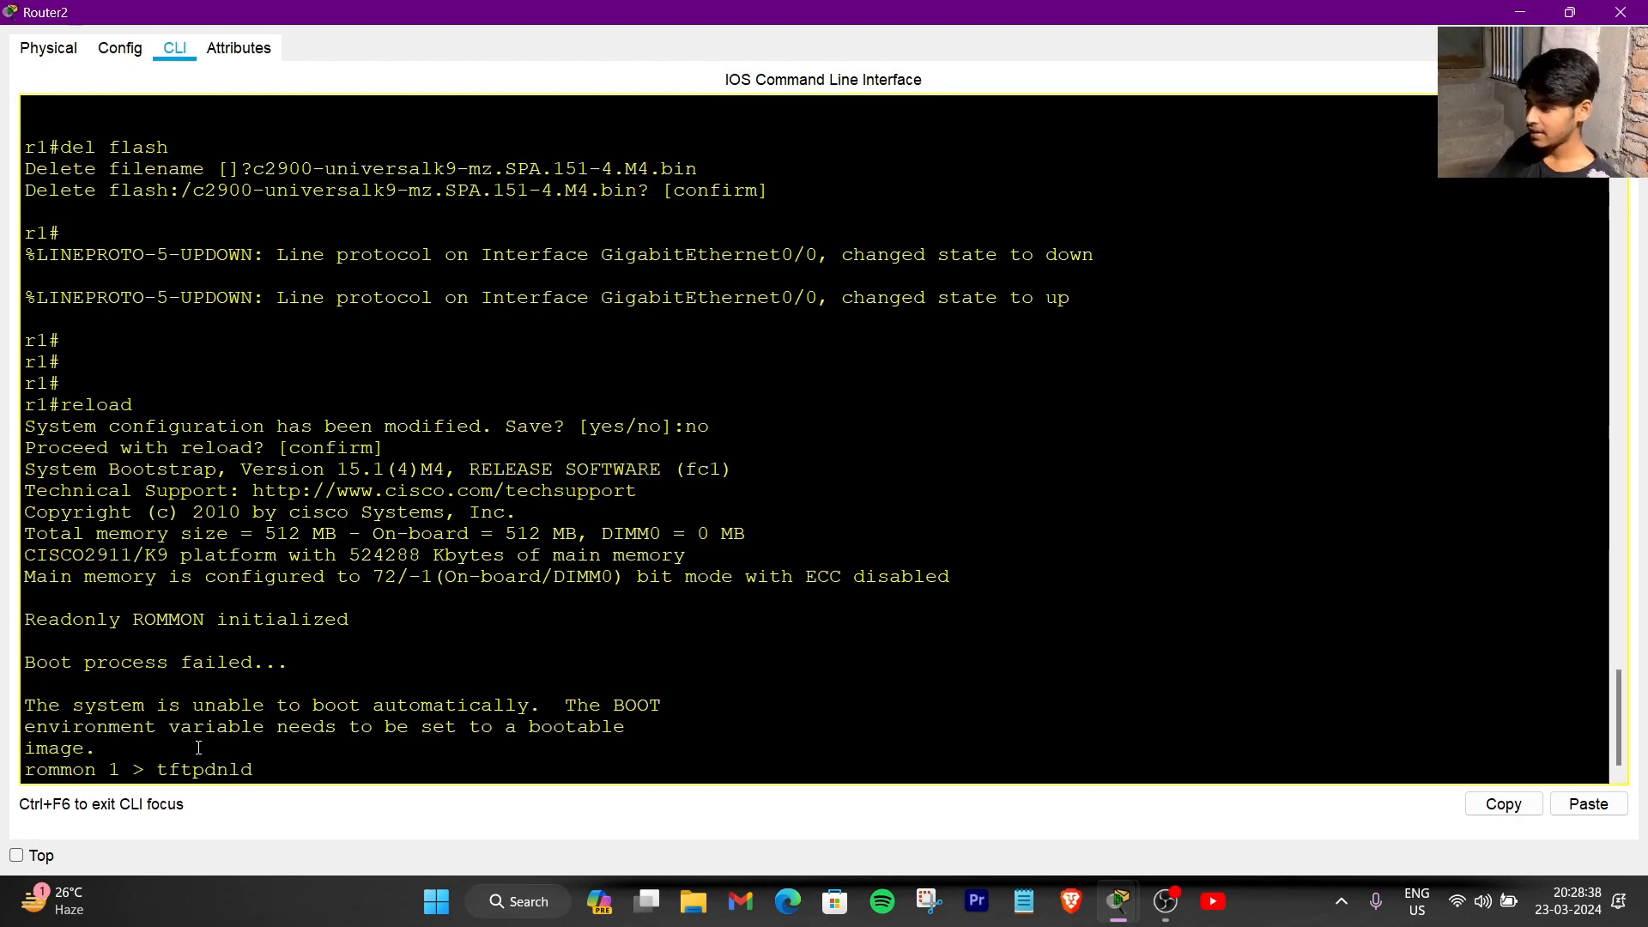
{"action": "key", "text": "Return"}
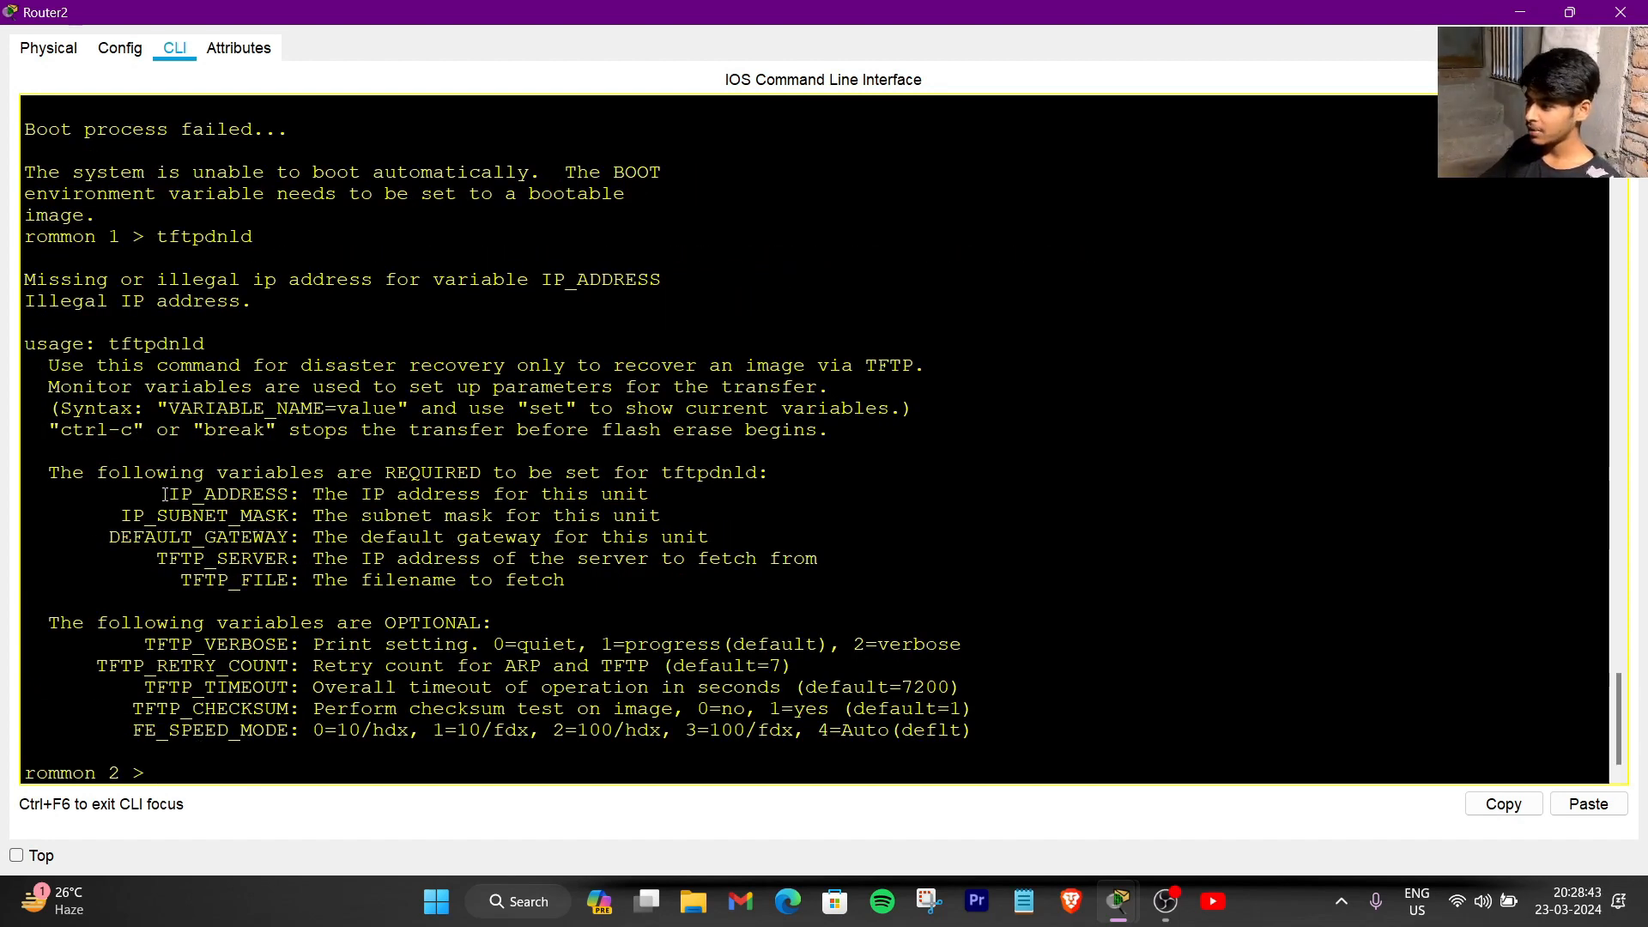
{"action": "left_click_drag", "start_coordinate": [165, 495], "coordinate": [291, 590]}
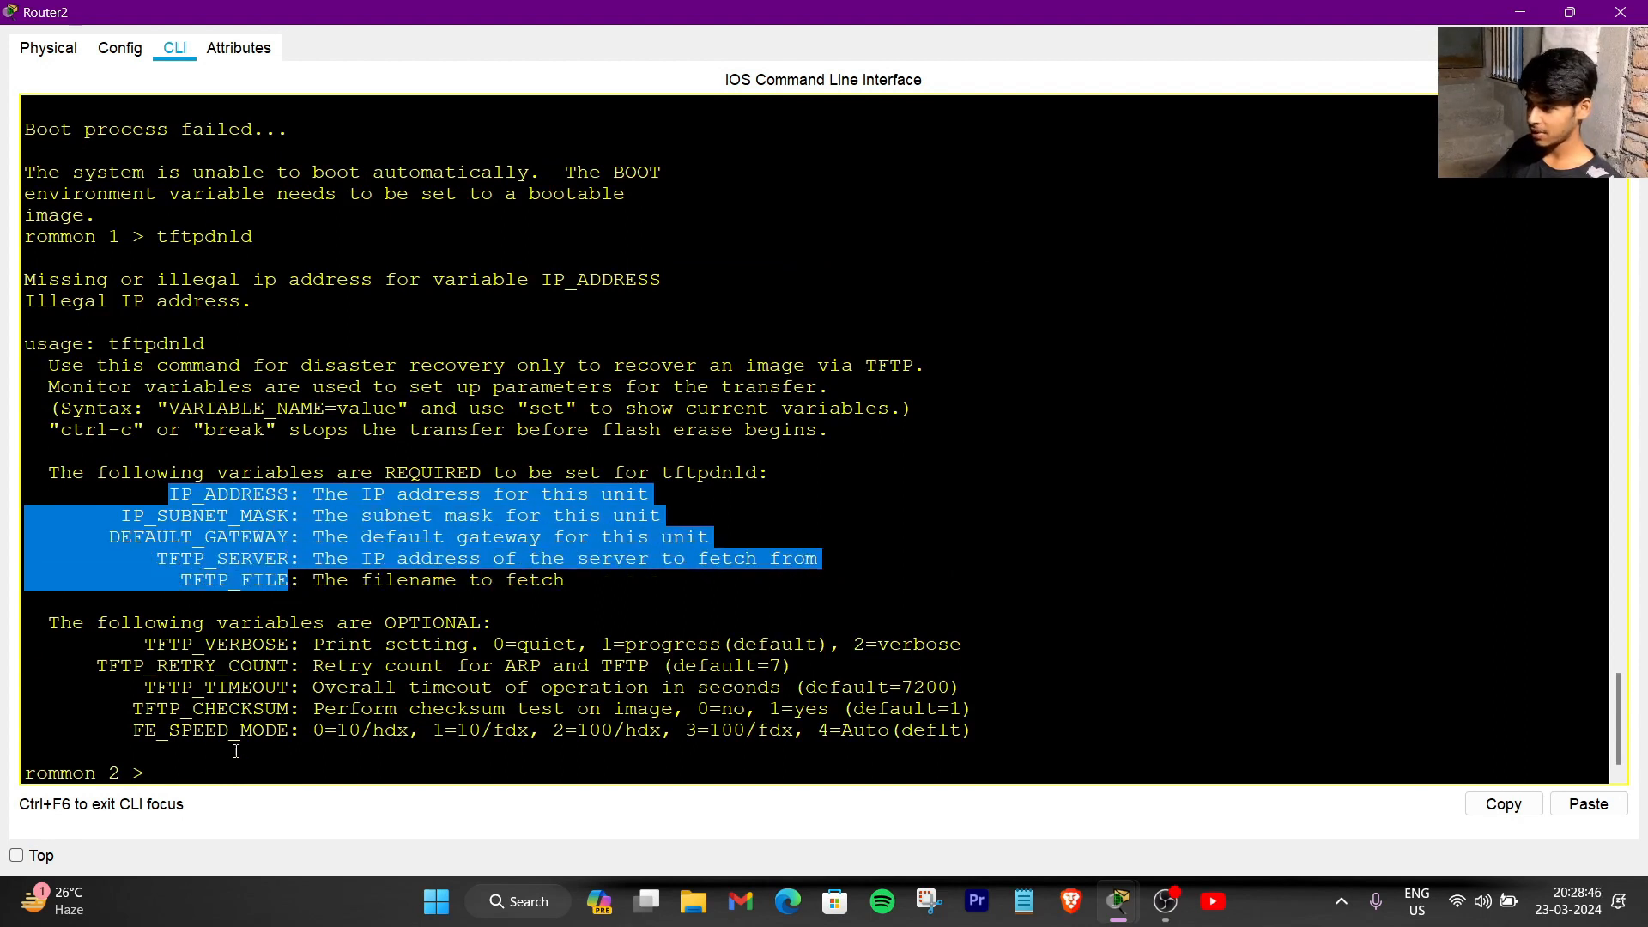
{"action": "left_click", "coordinate": [194, 463]}
- Set the rommon variable IP_ADDRESS to 192.168.1.5, copying the variable name from the usage text
{"action": "left_click_drag", "start_coordinate": [163, 494], "coordinate": [290, 495]}
{"action": "right_click", "coordinate": [275, 492]}
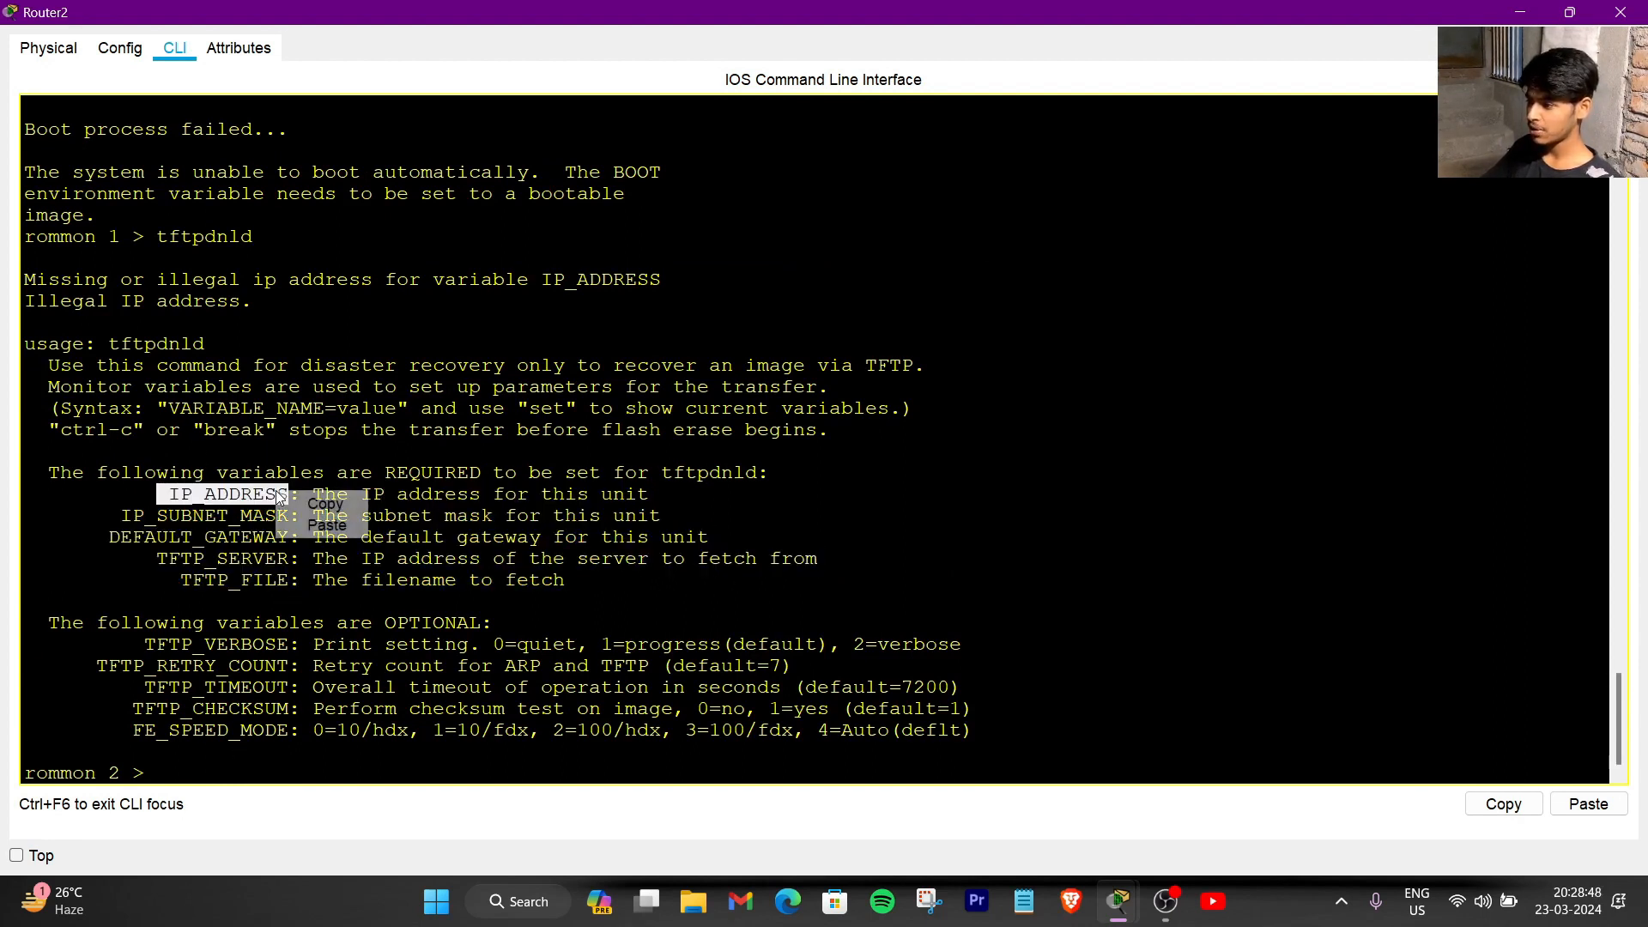
{"action": "left_click", "coordinate": [322, 502]}
{"action": "left_click", "coordinate": [232, 772]}
{"action": "right_click", "coordinate": [251, 870]}
{"action": "left_click", "coordinate": [274, 904]}
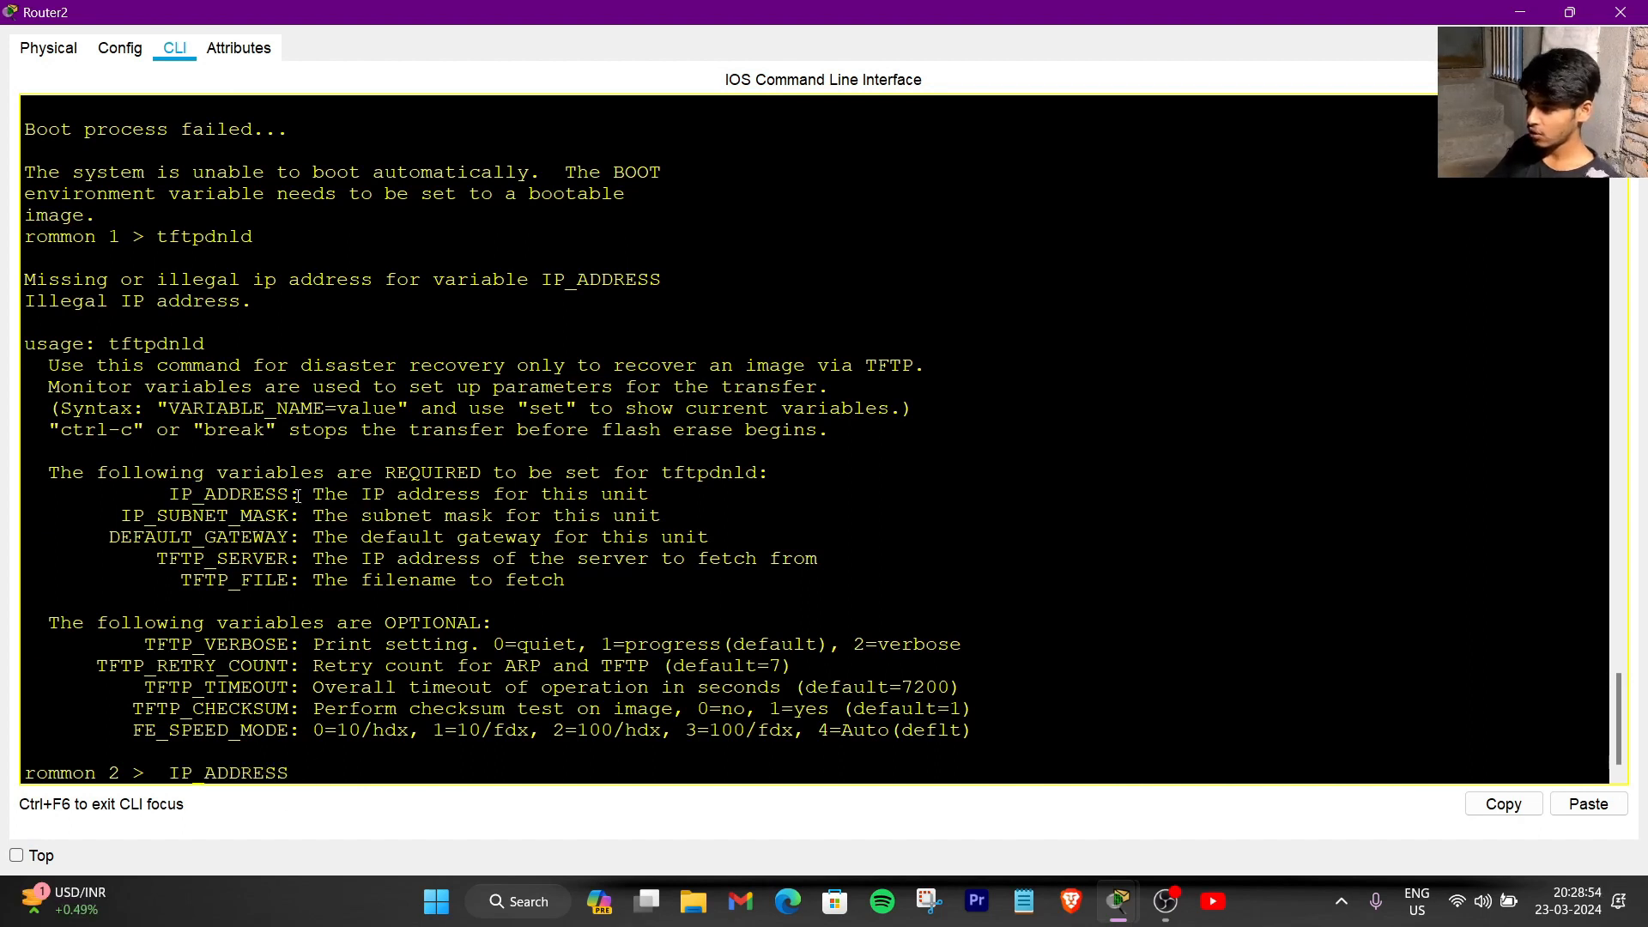
{"action": "left_click_drag", "start_coordinate": [301, 497], "coordinate": [293, 495]}
{"action": "left_click", "coordinate": [327, 773]}
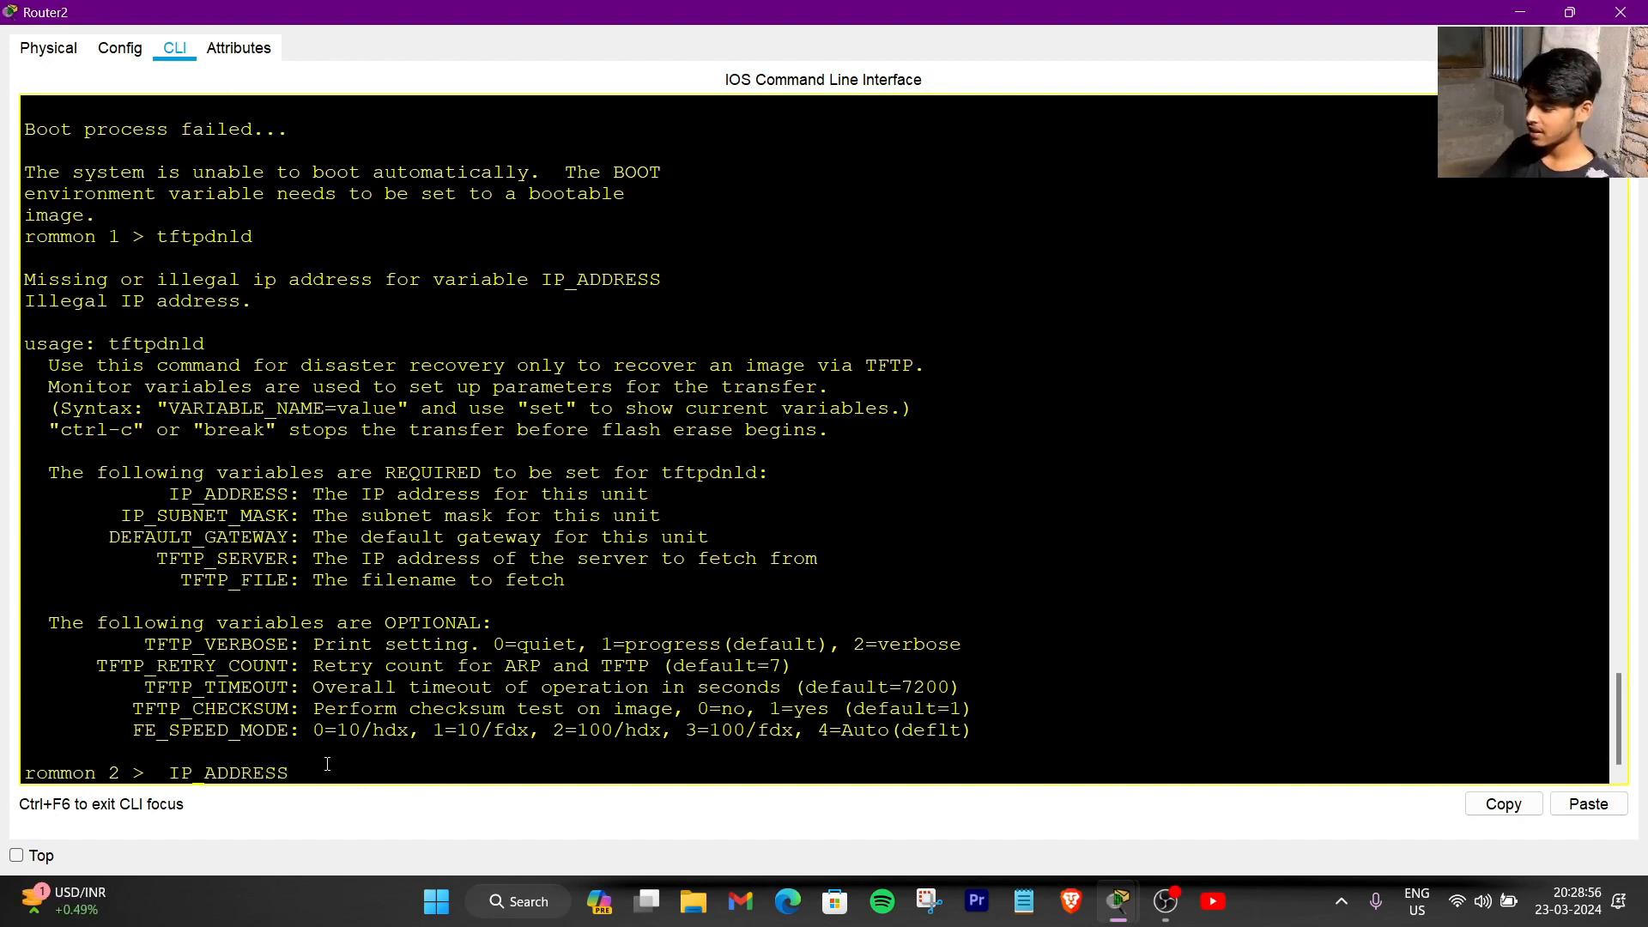
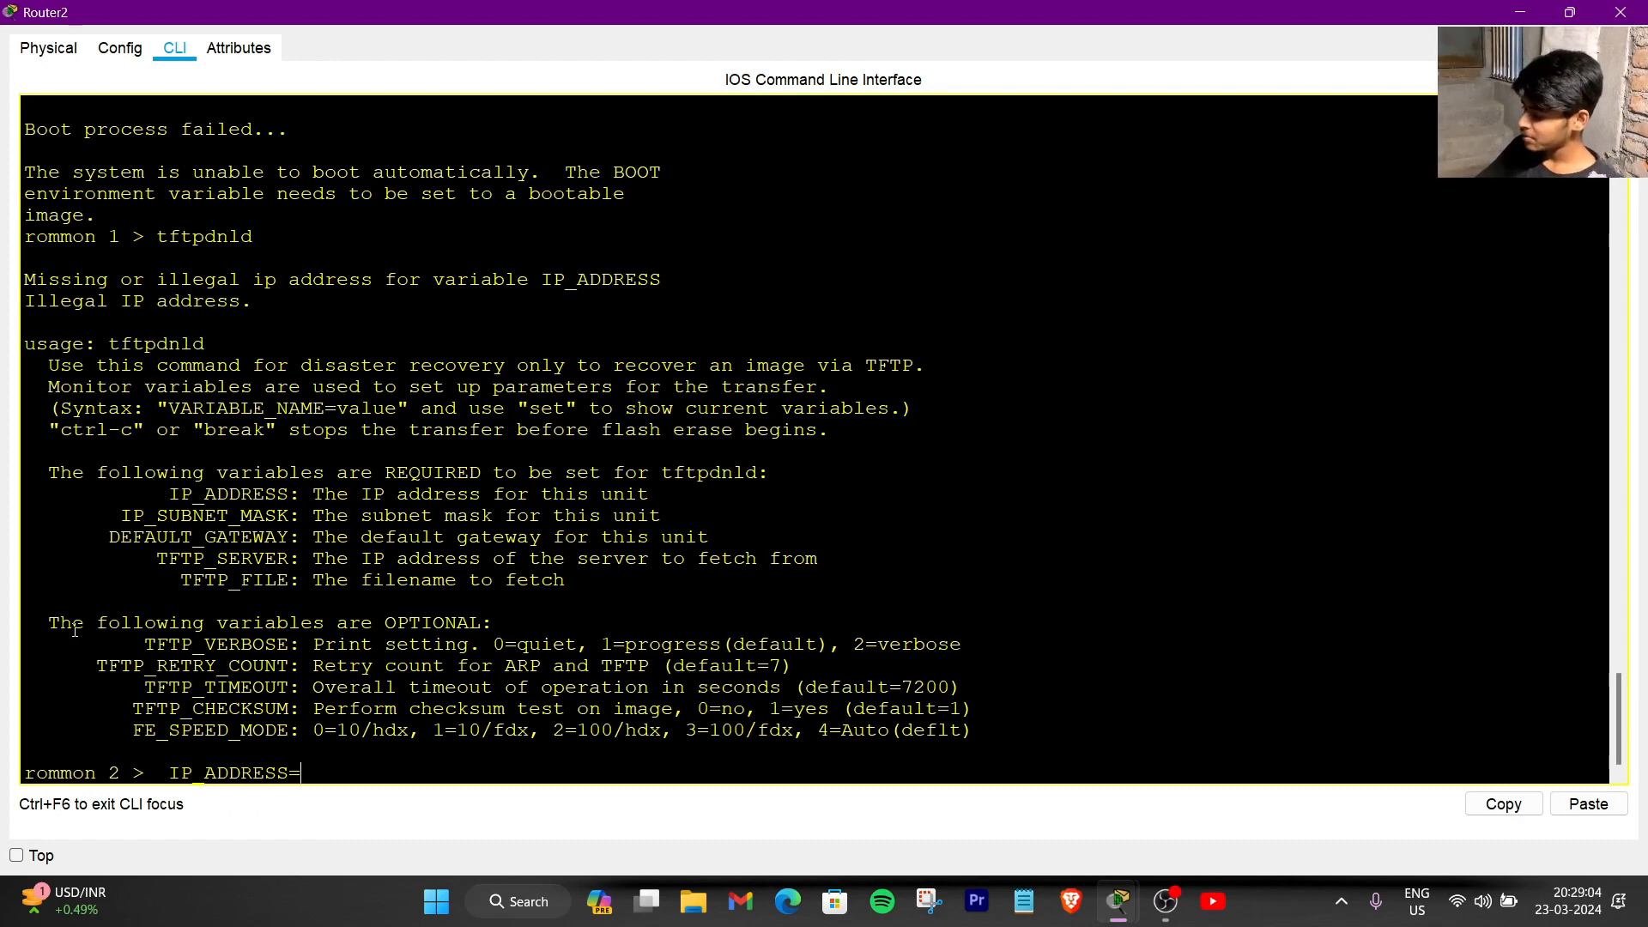
{"action": "type", "text": "192.168."}
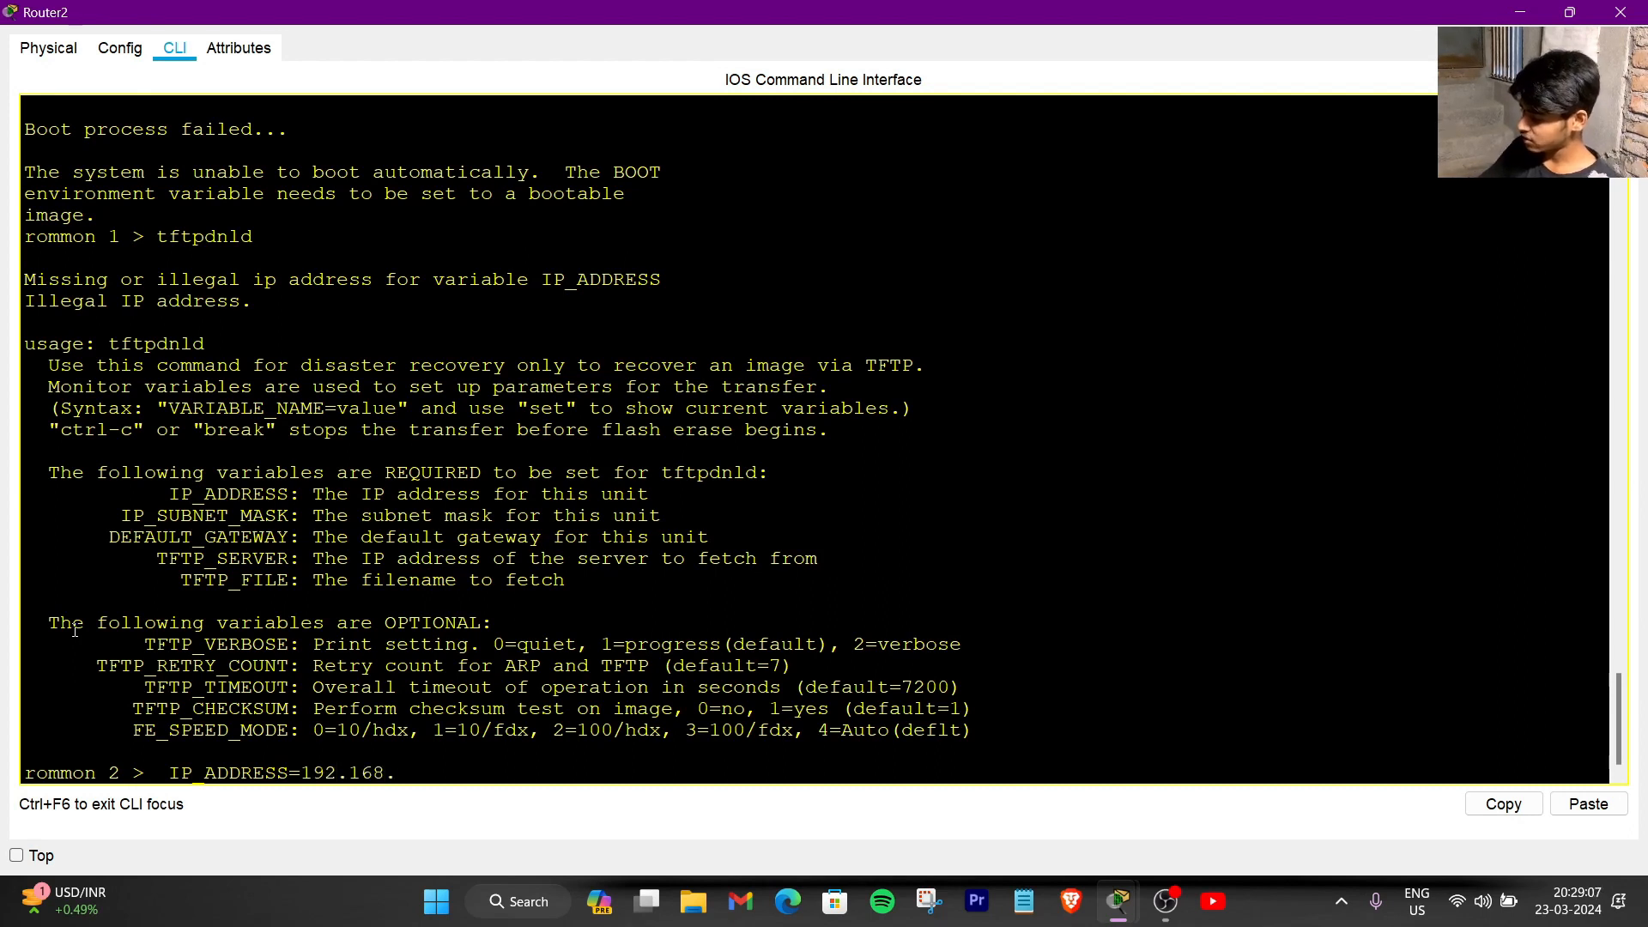
{"action": "type", "text": "1.5"}
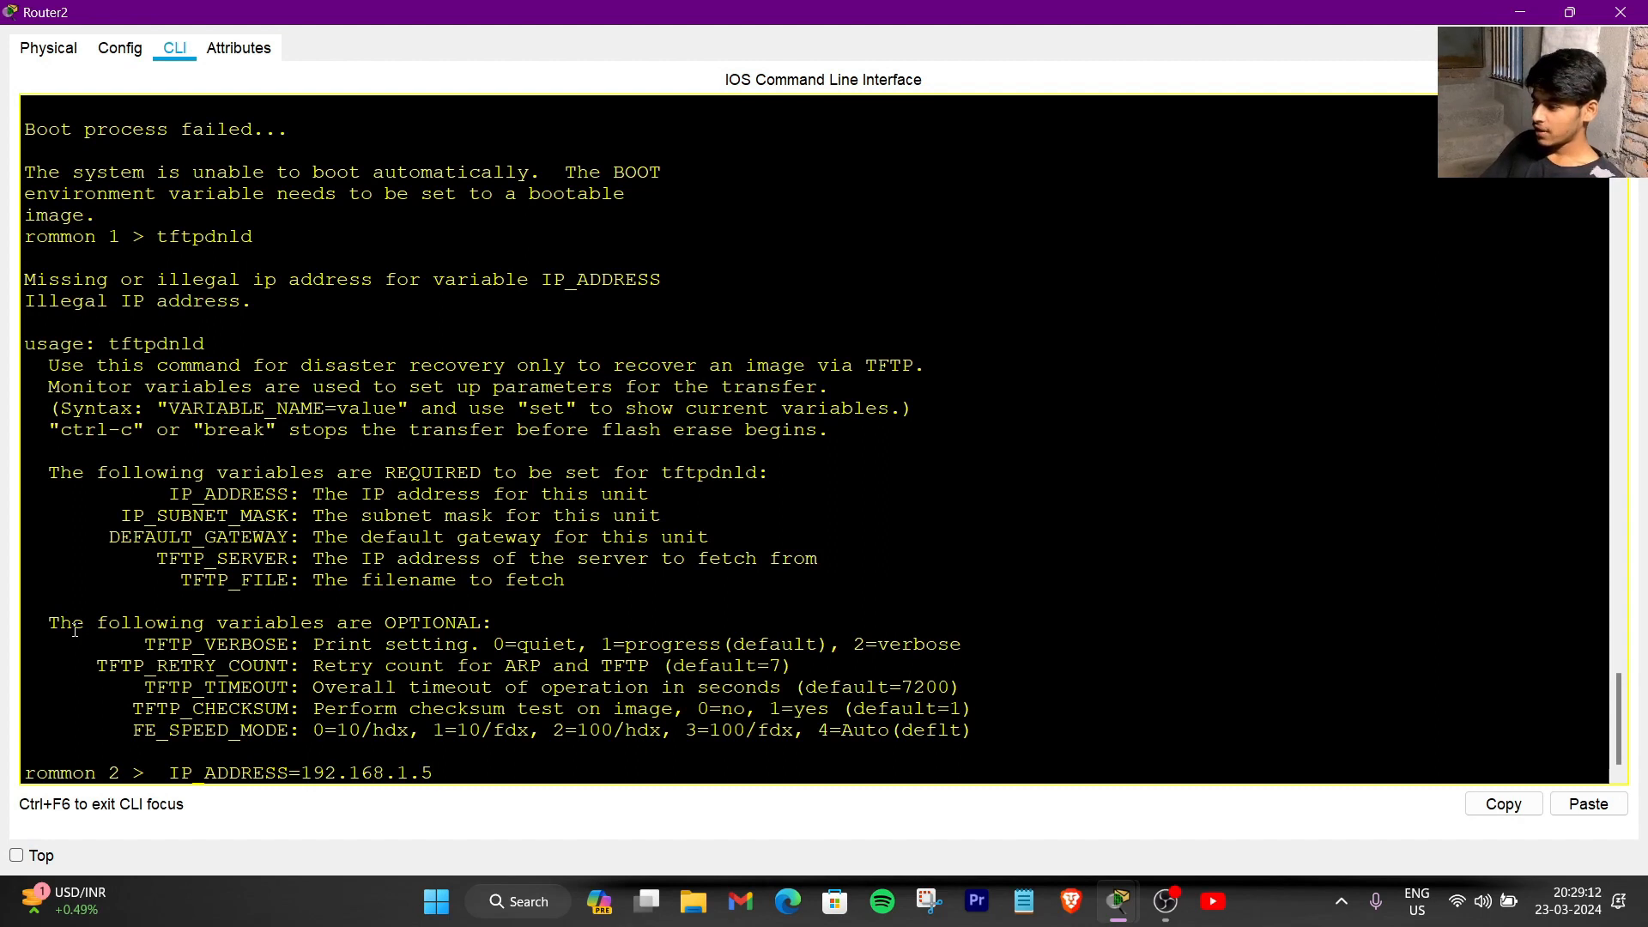
{"action": "key", "text": "Return"}
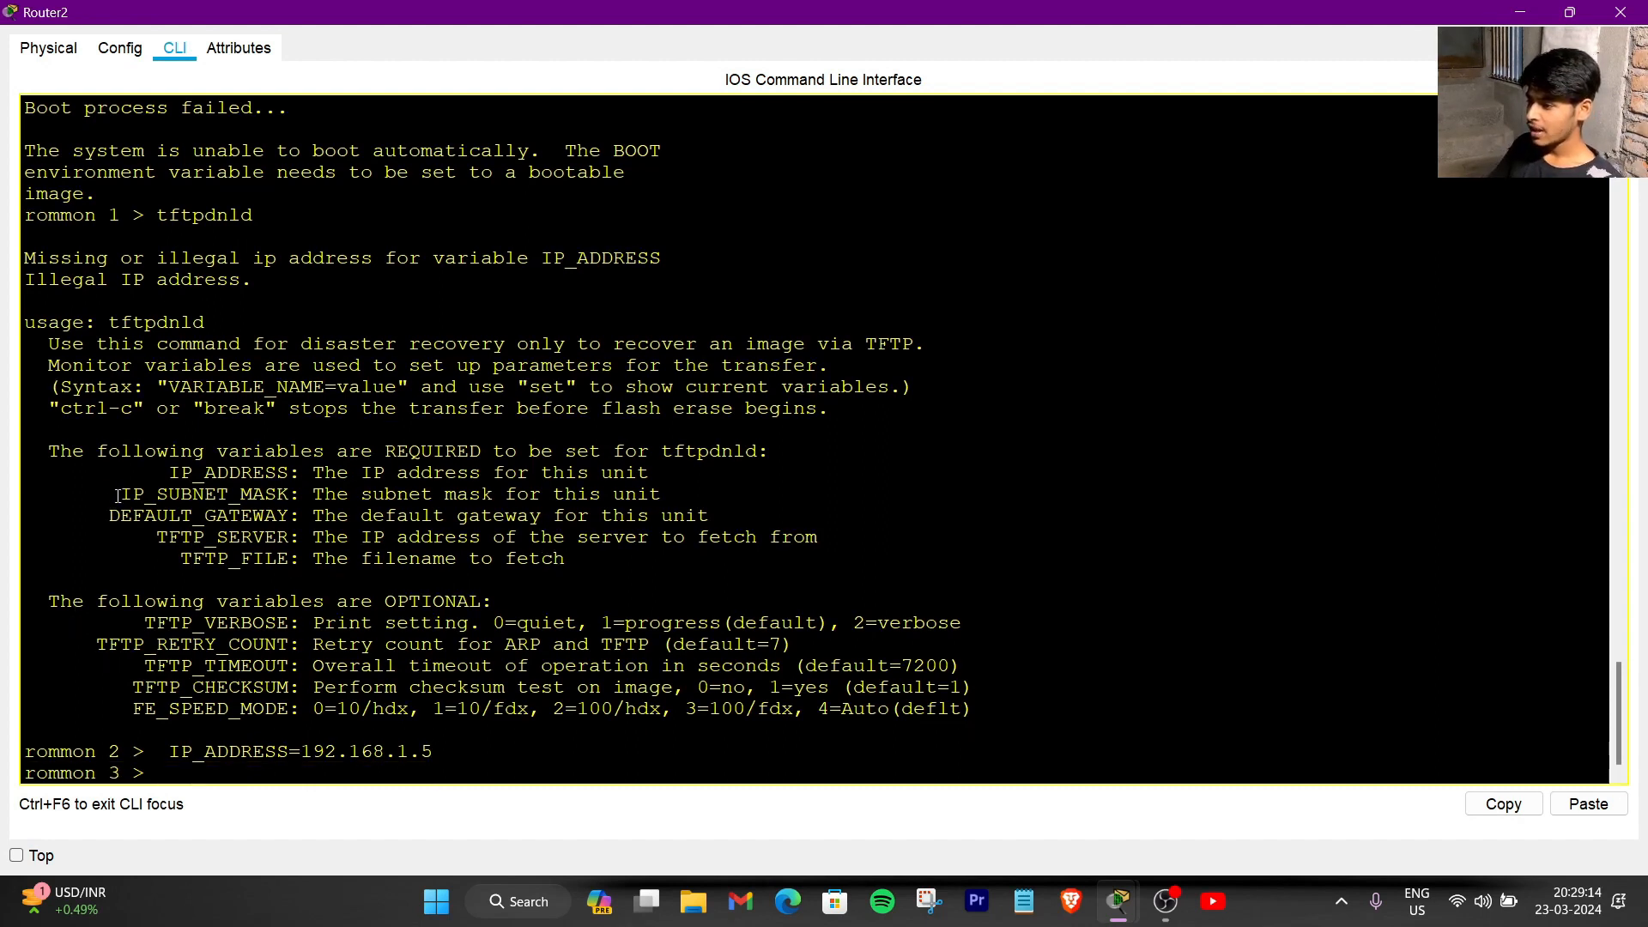
- Set the rommon variable IP_SUBNET_MASK to 255.255.255.0, copying the variable name from the usage text
{"action": "left_click_drag", "start_coordinate": [117, 496], "coordinate": [294, 496]}
{"action": "right_click", "coordinate": [290, 496]}
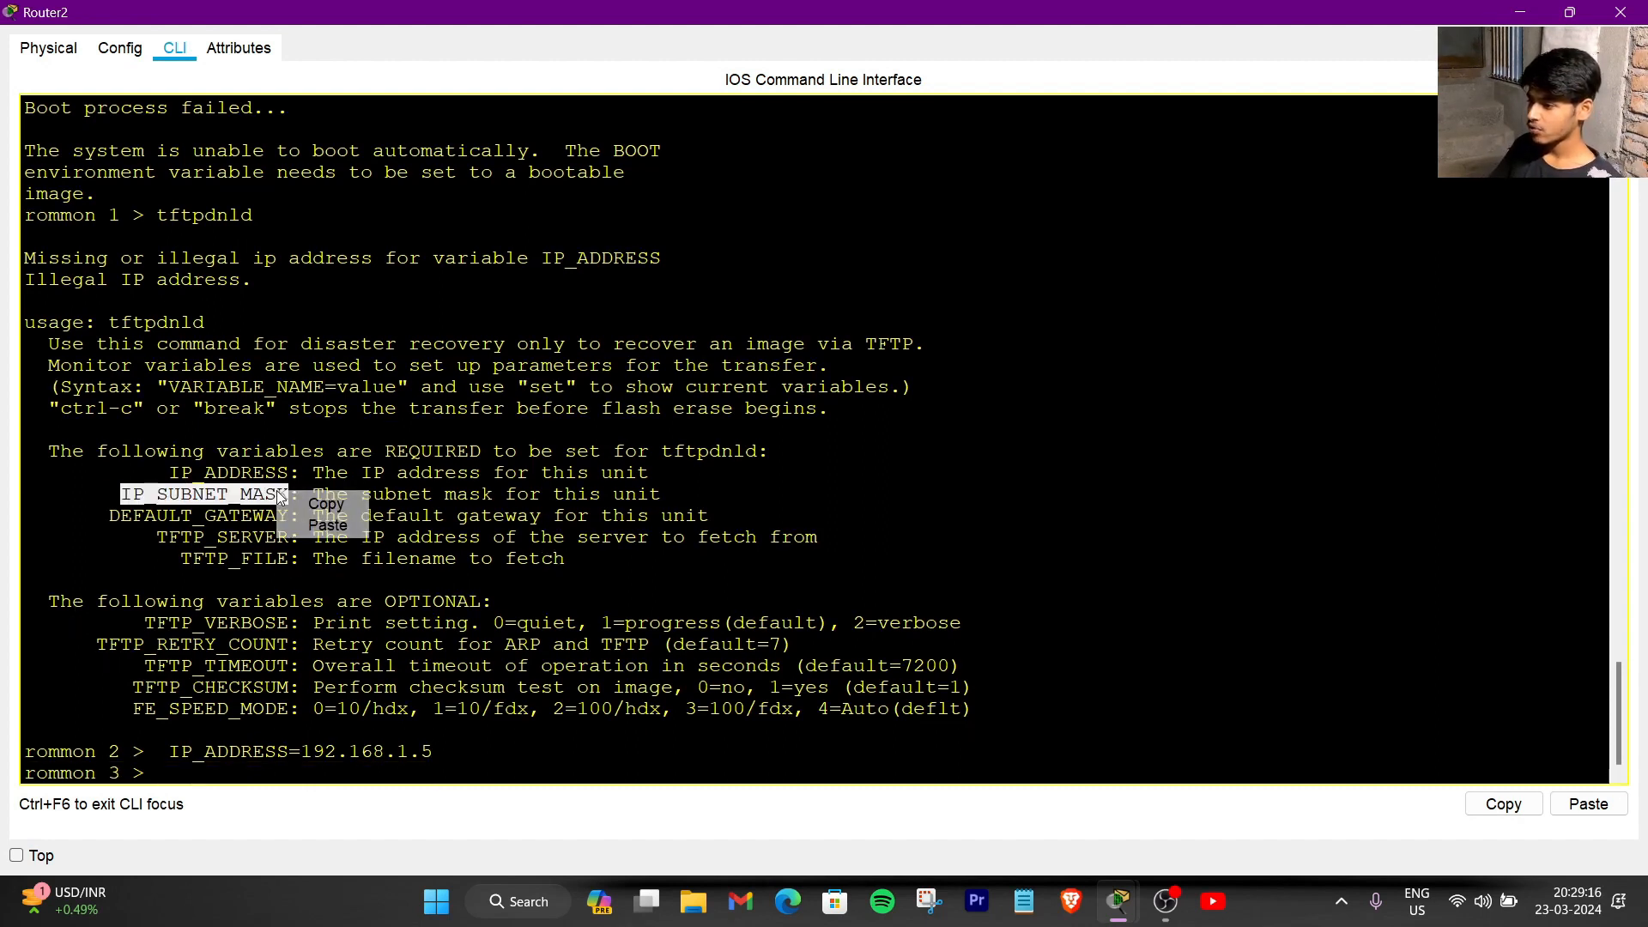
{"action": "left_click", "coordinate": [322, 504]}
{"action": "right_click", "coordinate": [258, 762]}
{"action": "left_click", "coordinate": [295, 796]}
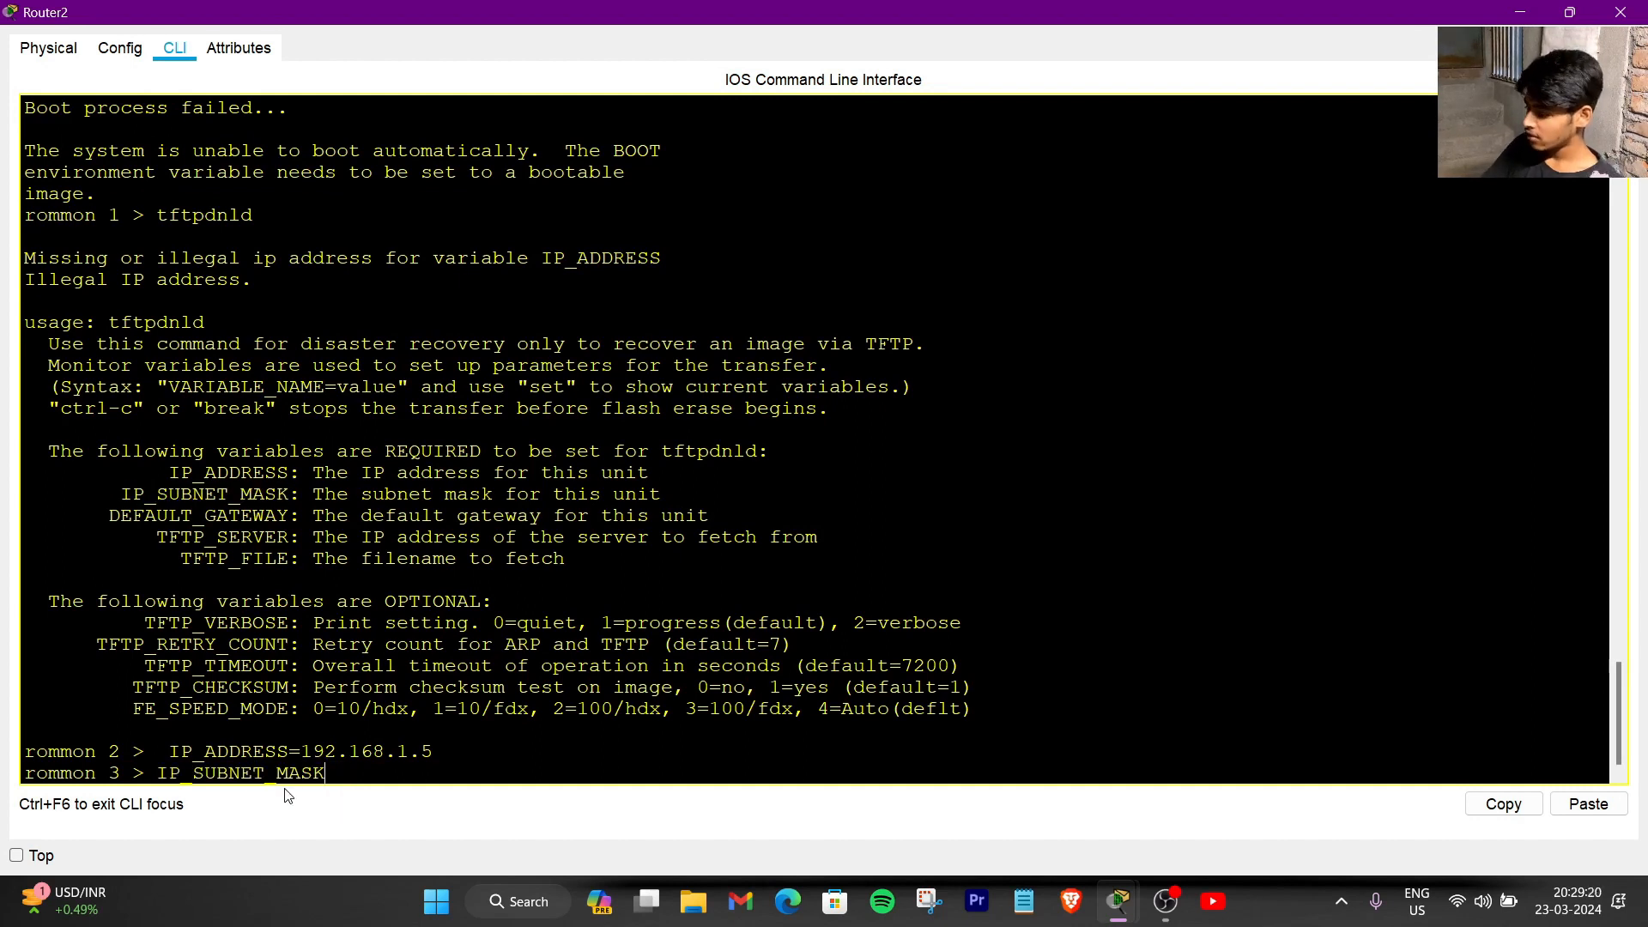
{"action": "type", "text": "=255.255.255.0"}
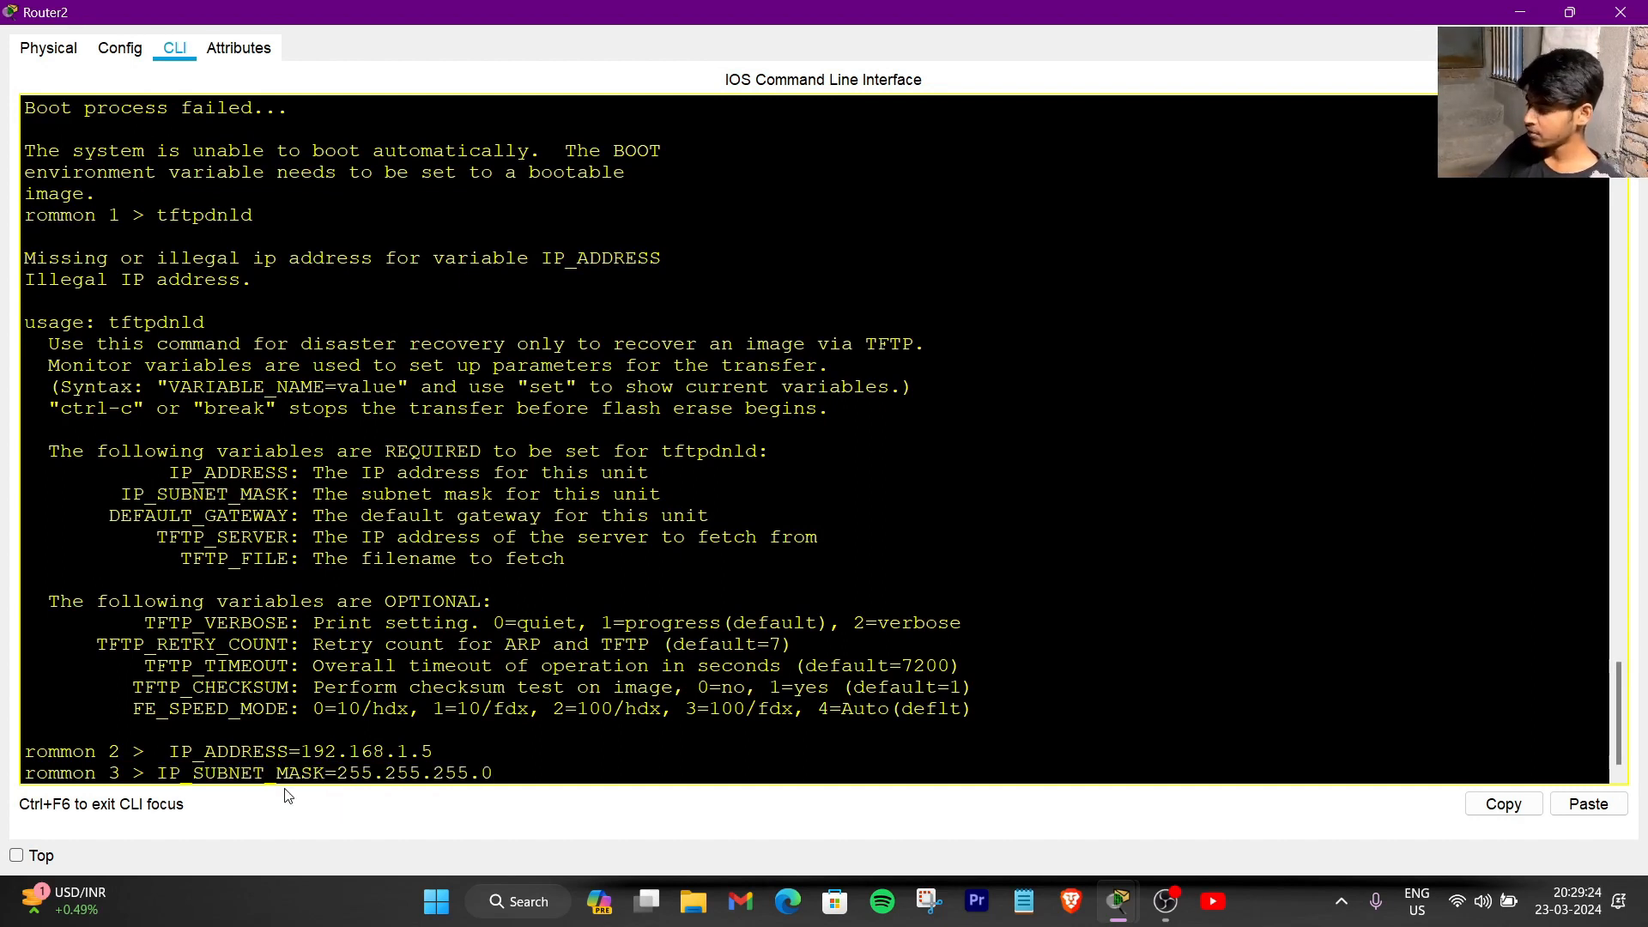
{"action": "key", "text": "Return"}
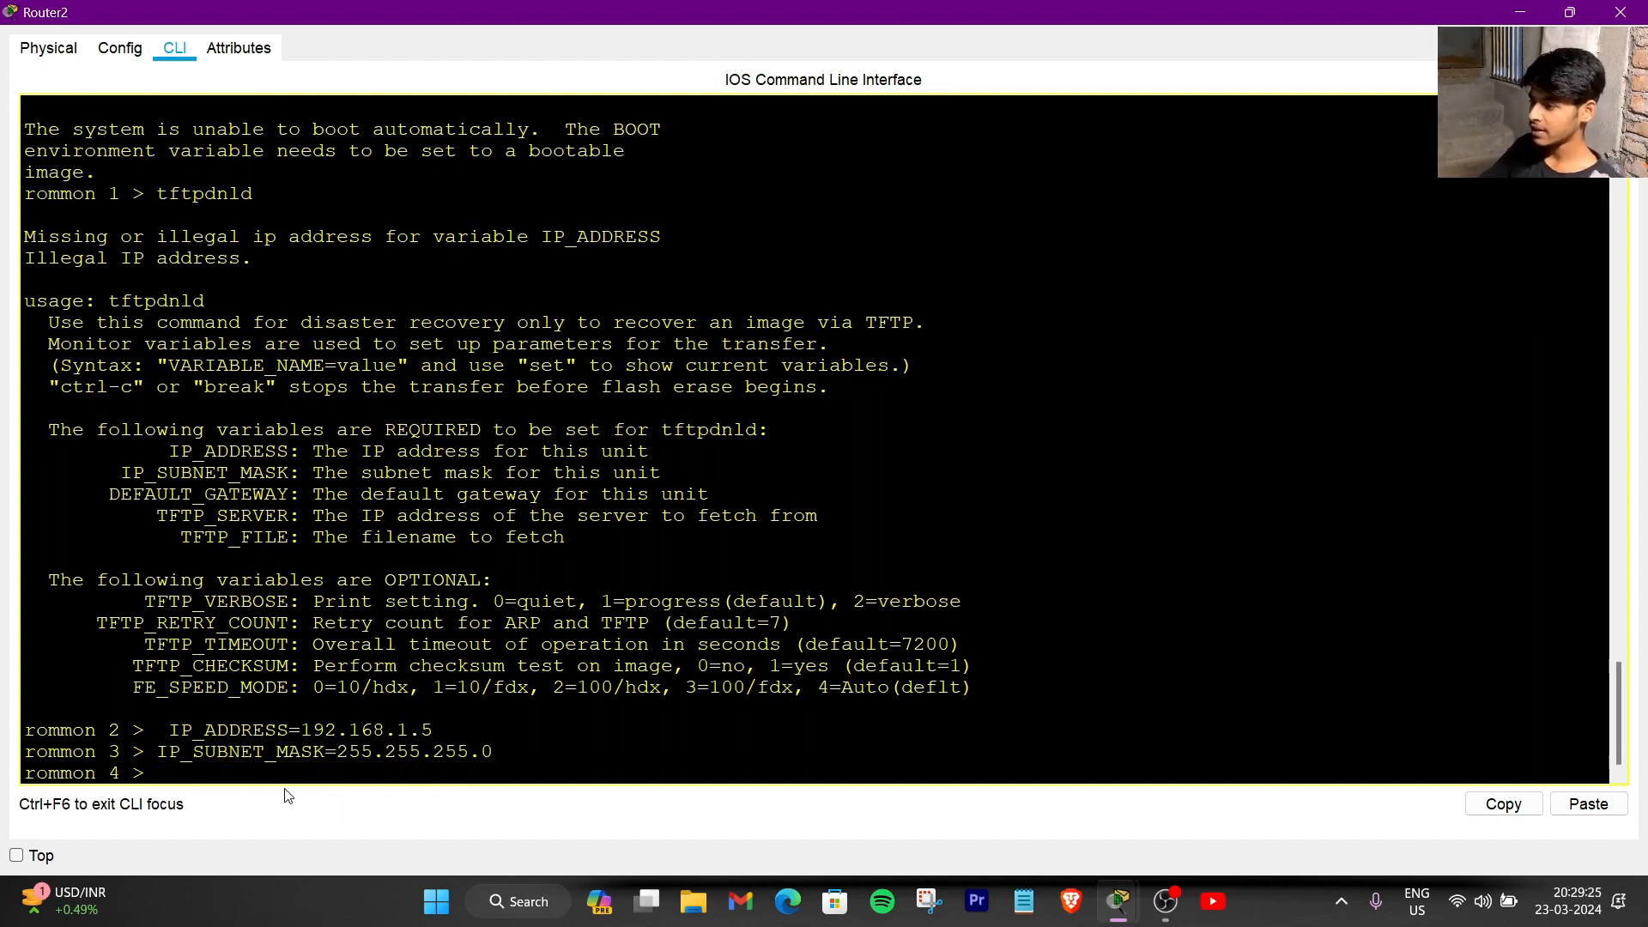
- Set the rommon variable DEFAULT_GATEWAY to 192.168.1.2, copying the variable name from the usage text
{"action": "left_click_drag", "start_coordinate": [106, 500], "coordinate": [290, 501]}
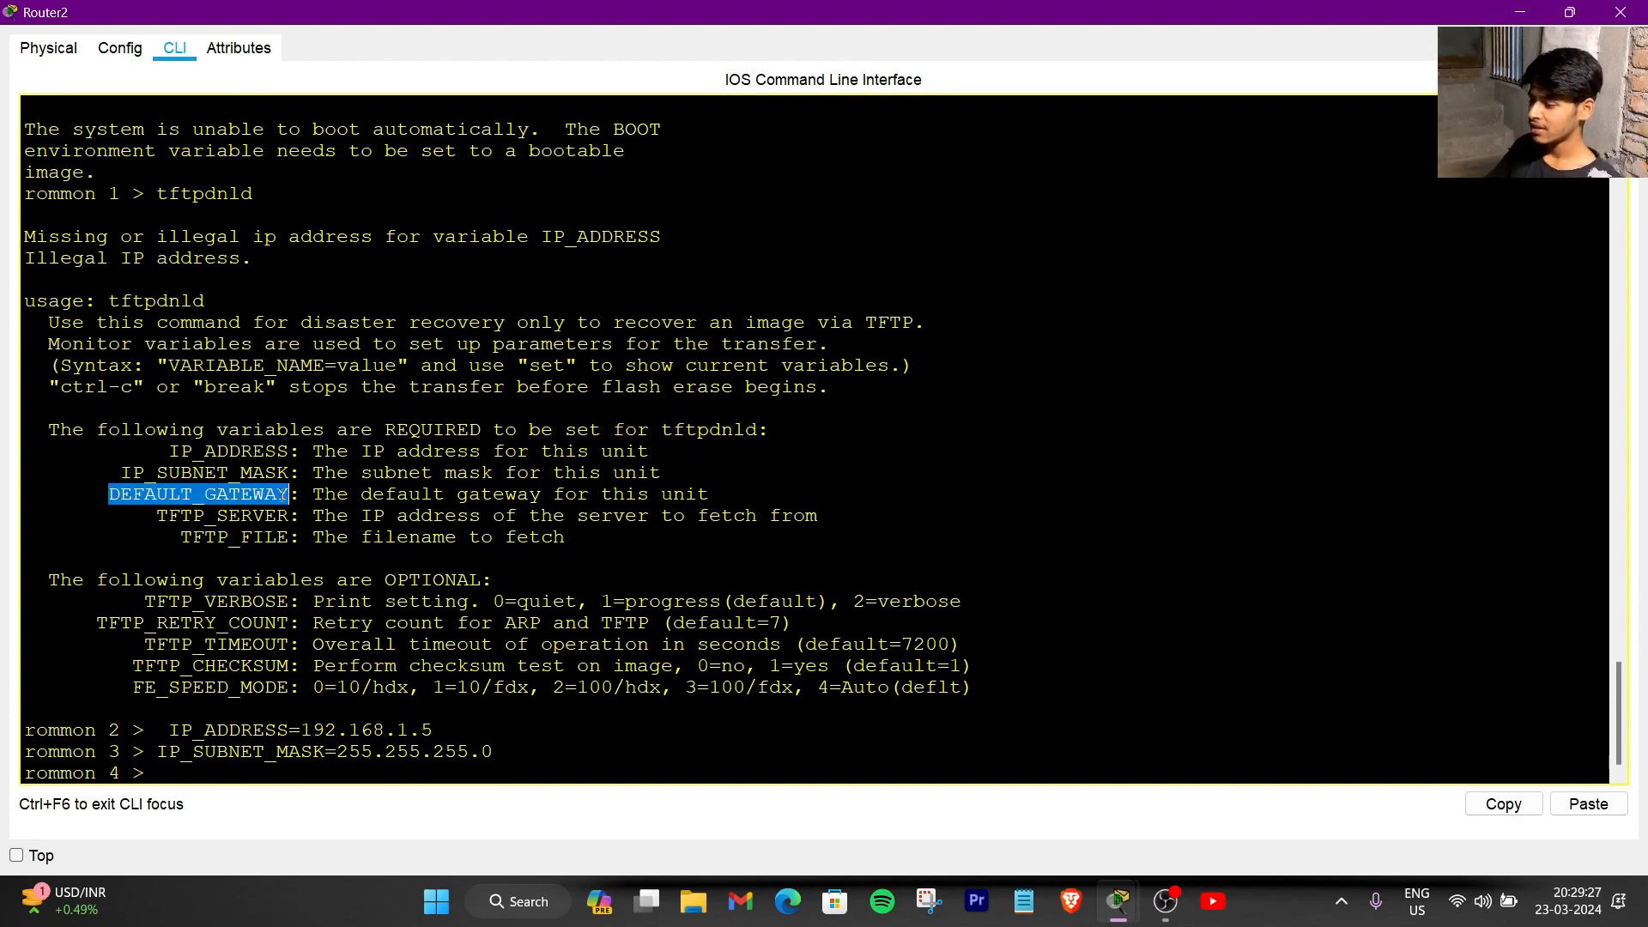
{"action": "right_click", "coordinate": [271, 490]}
{"action": "left_click", "coordinate": [290, 500]}
{"action": "right_click", "coordinate": [382, 694]}
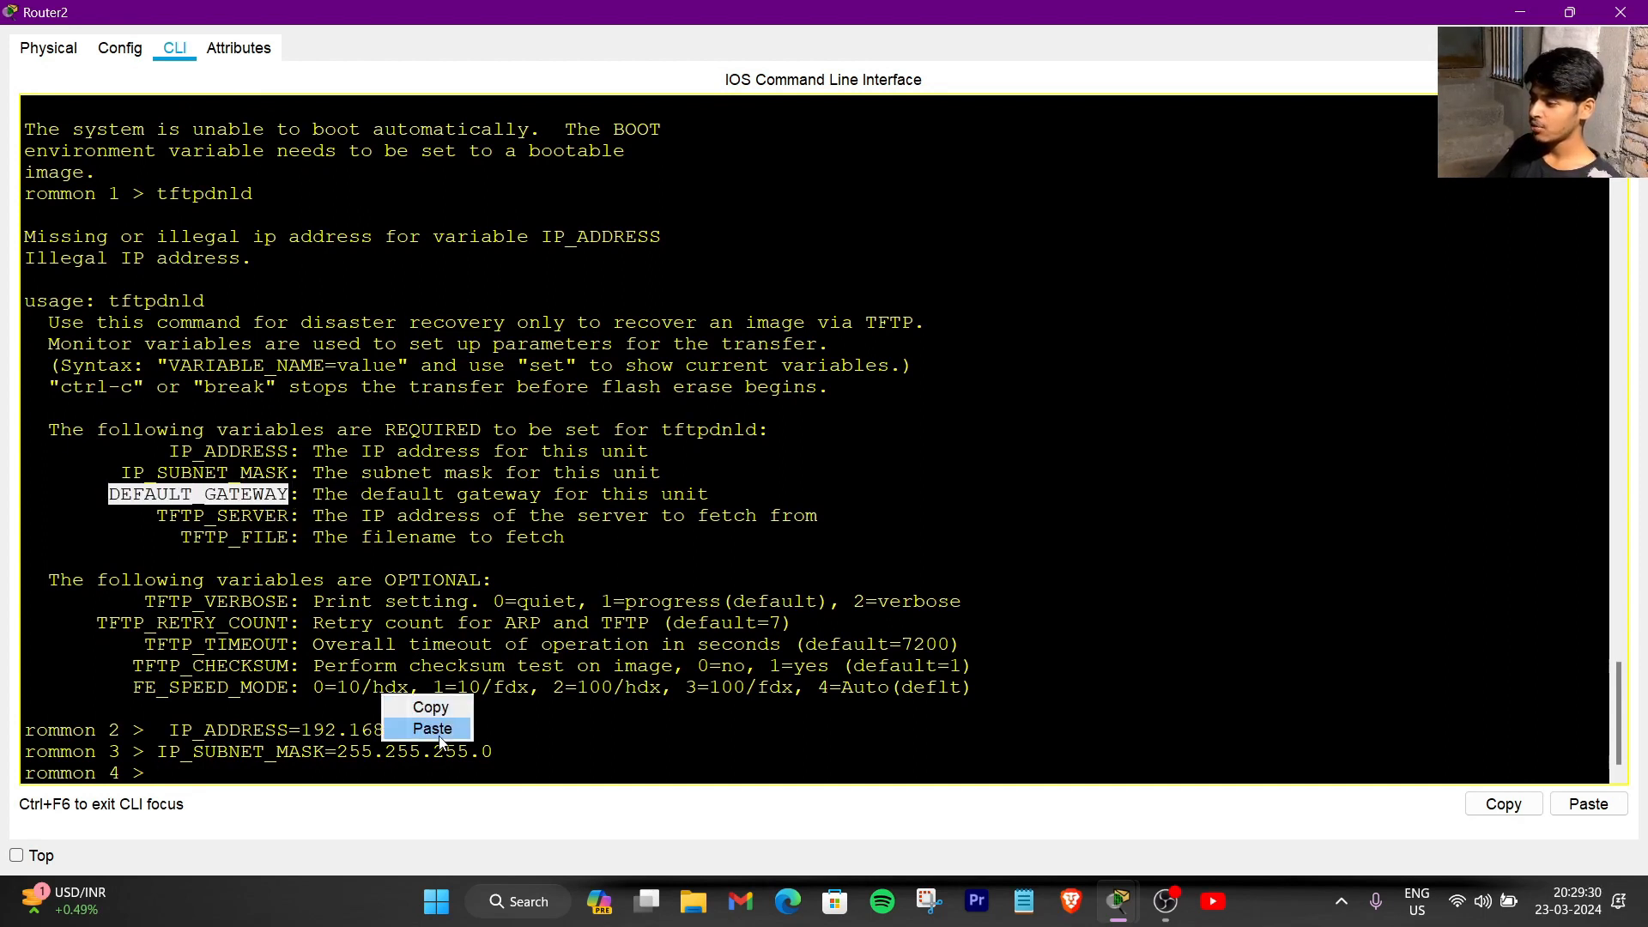
{"action": "left_click", "coordinate": [426, 728]}
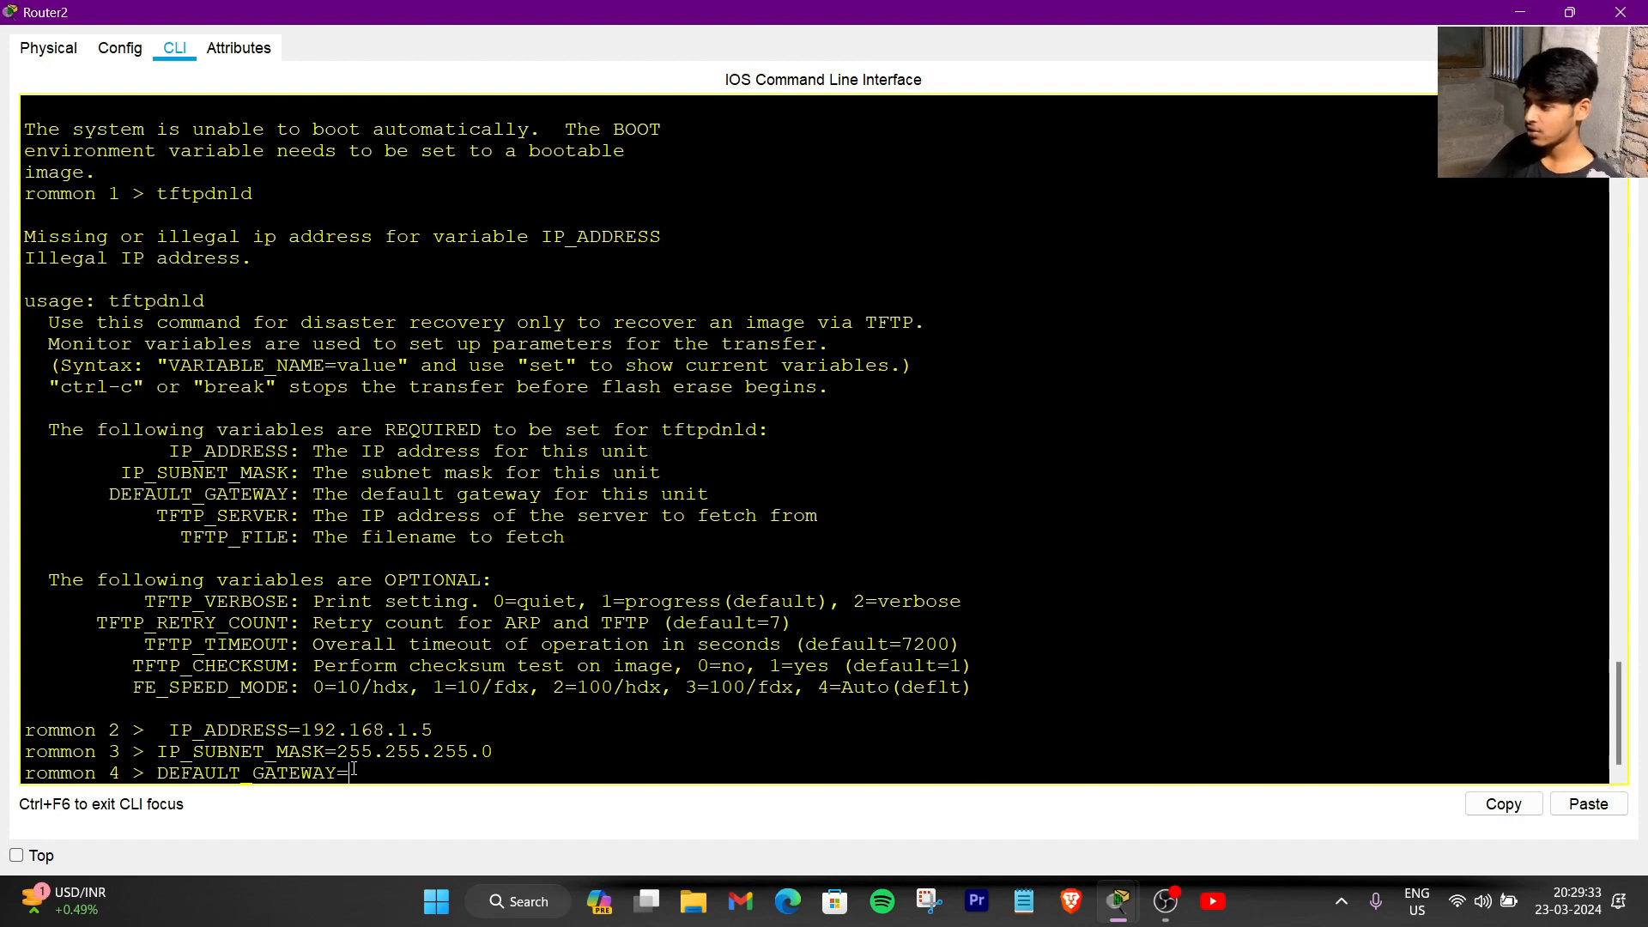
{"action": "type", "text": "="}
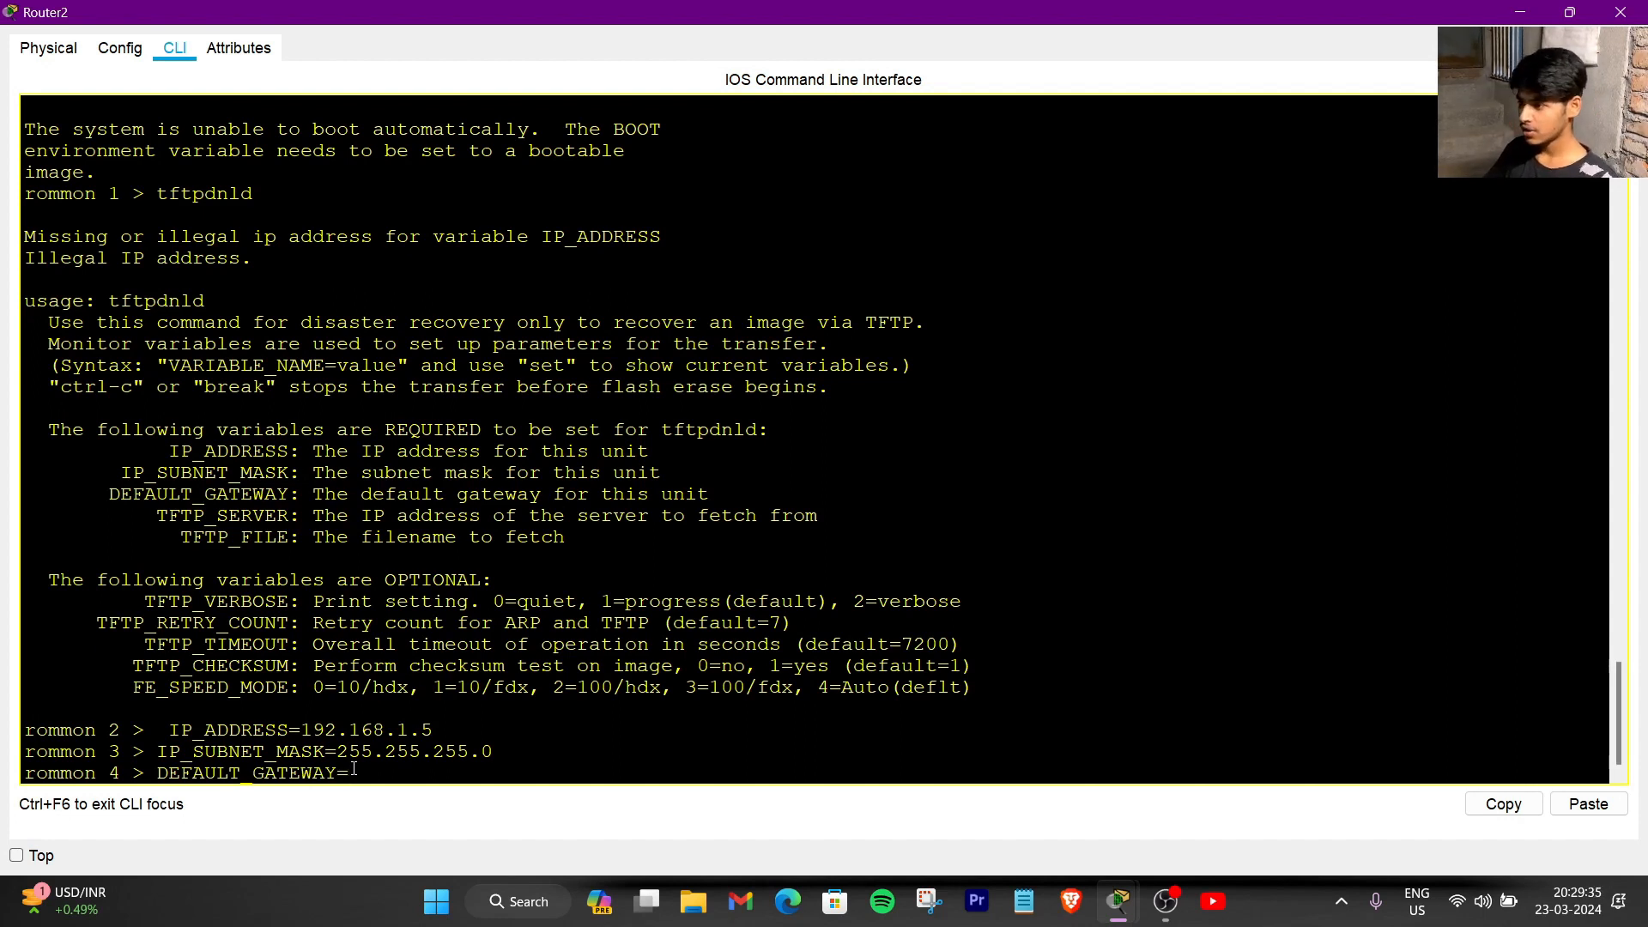
{"action": "type", "text": "1"}
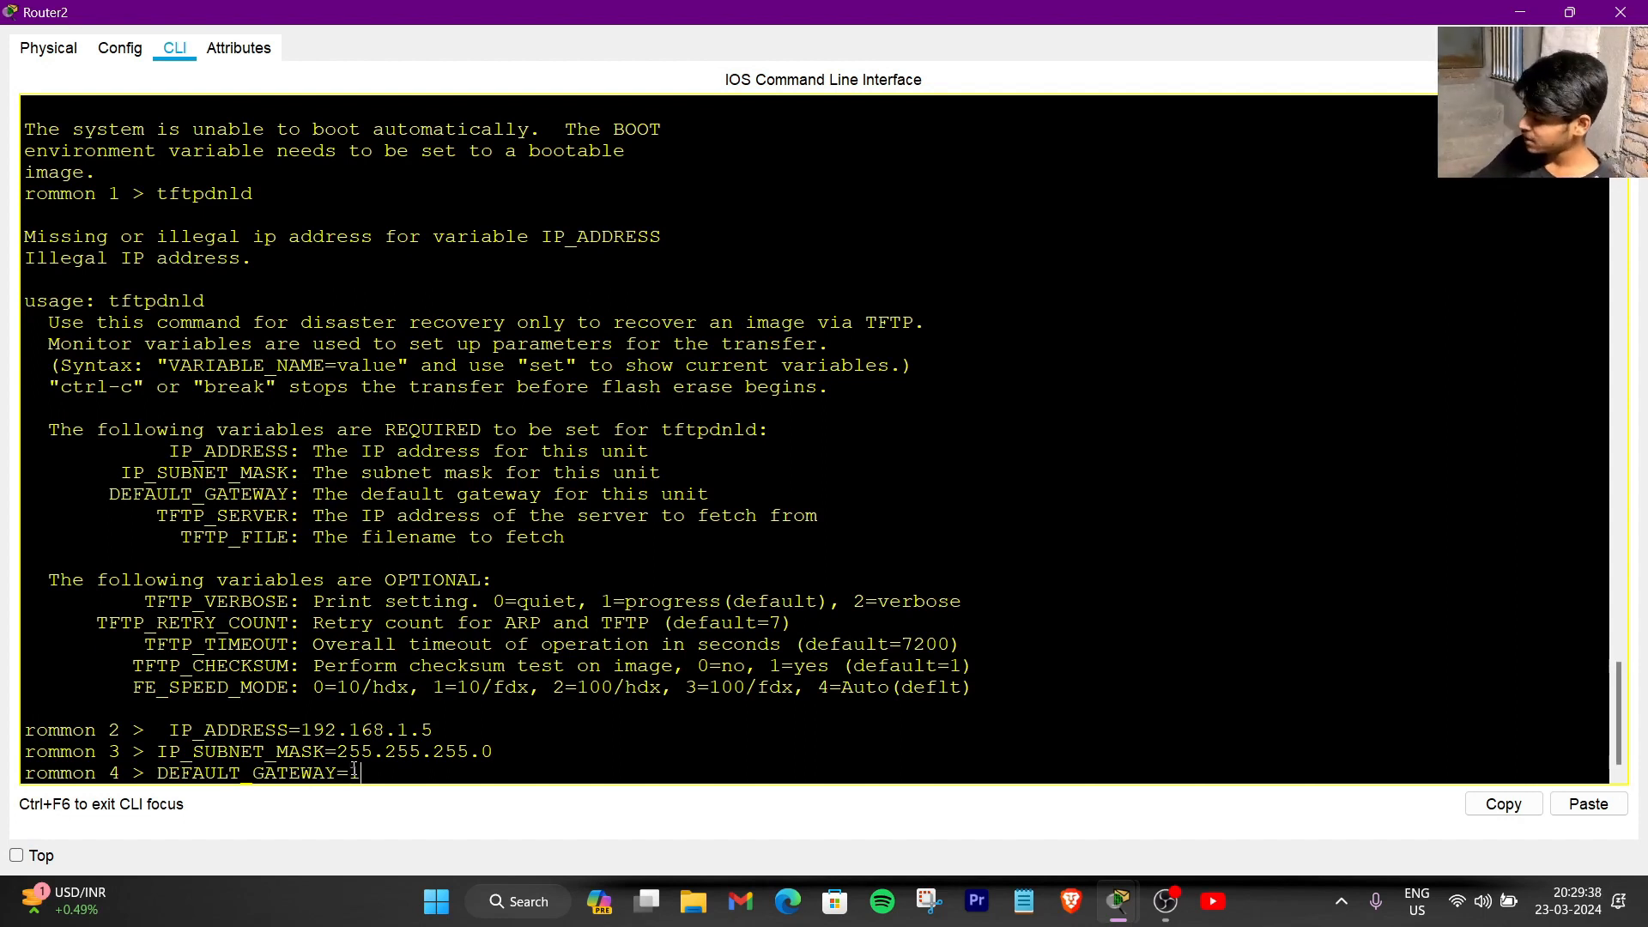
{"action": "type", "text": "92.168.1."}
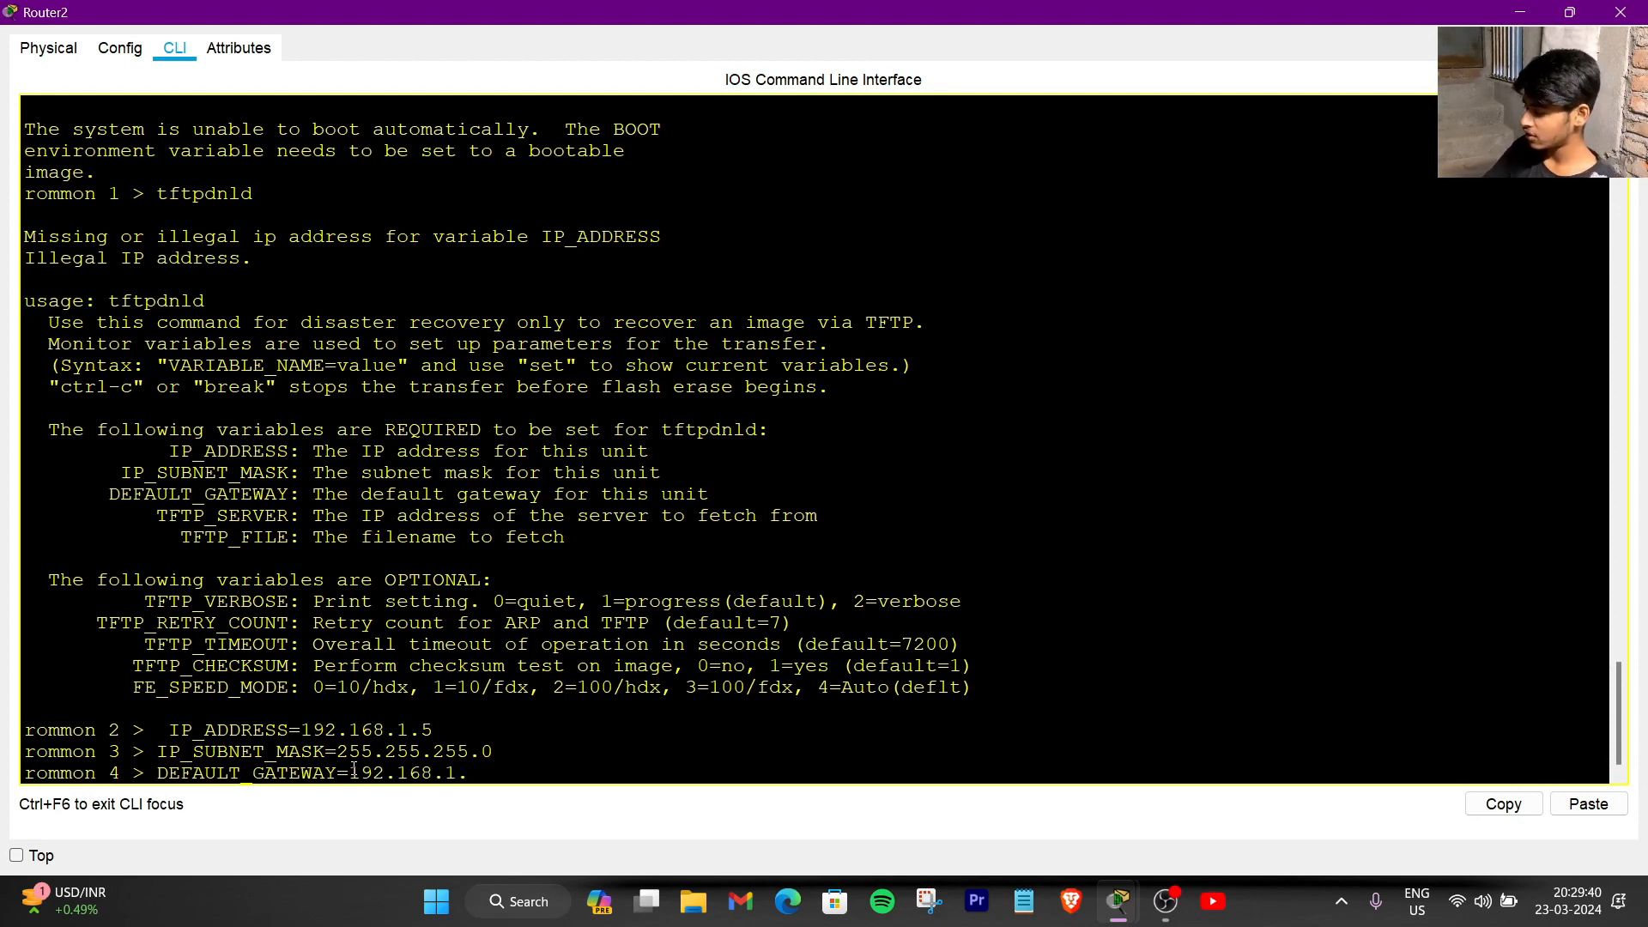
{"action": "type", "text": "2"}
{"action": "key", "text": "Return"}
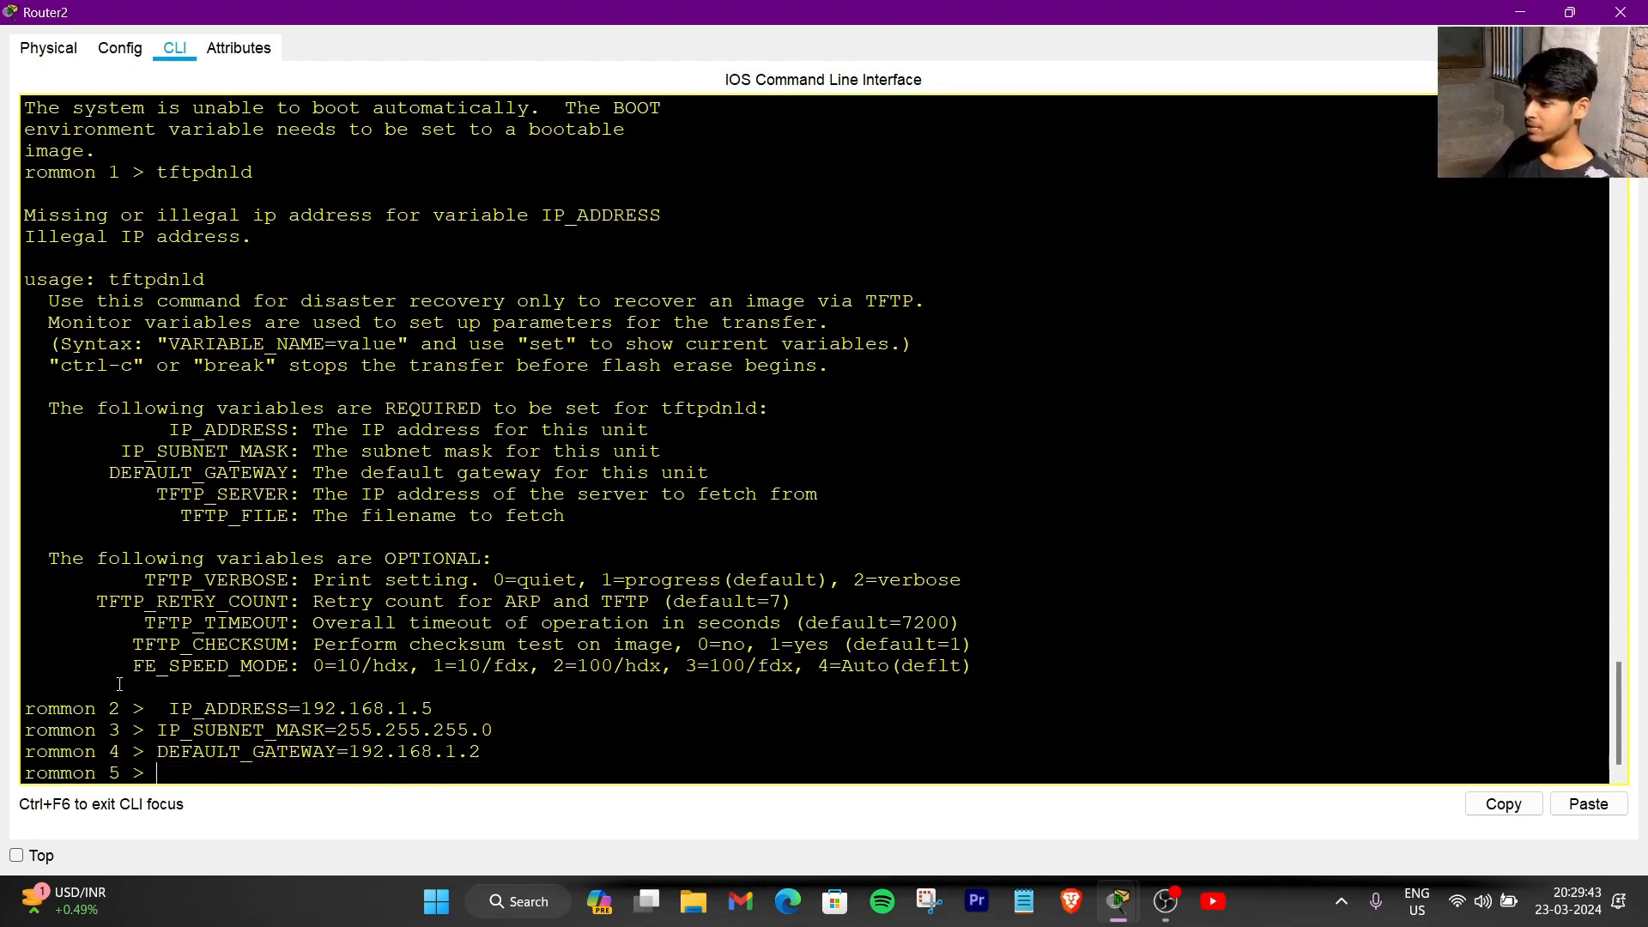
- Set the rommon variable TFTP_SERVER to 192.168.1.2, copying the variable name from the usage text
{"action": "left_click_drag", "start_coordinate": [155, 496], "coordinate": [289, 498]}
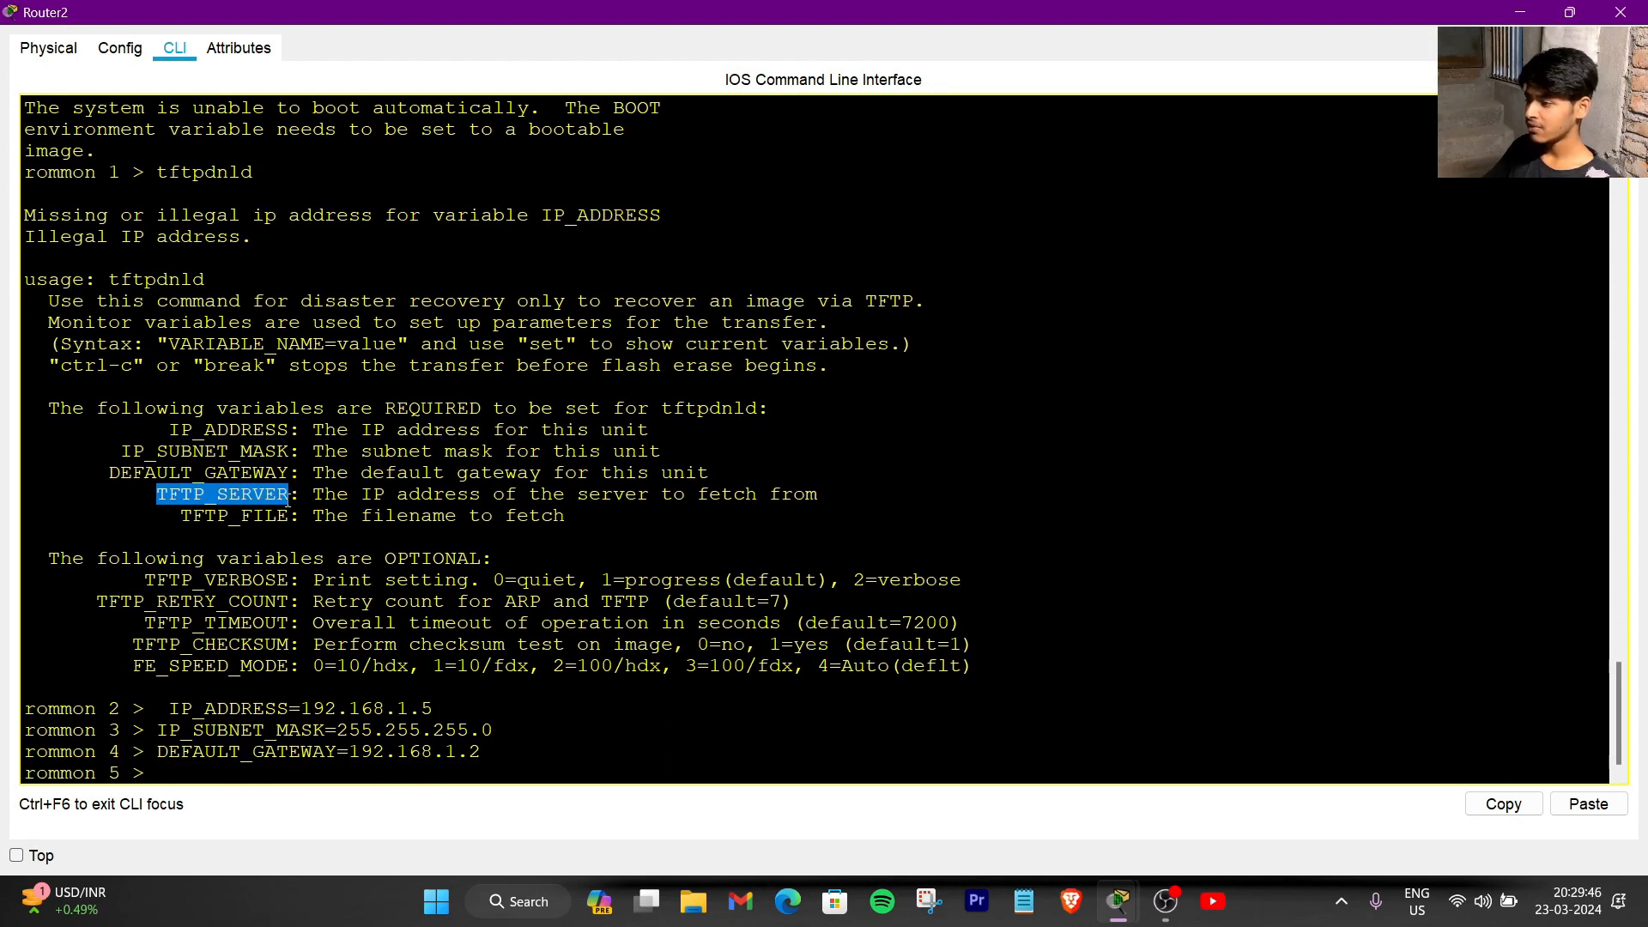
{"action": "right_click", "coordinate": [278, 498]}
{"action": "left_click", "coordinate": [316, 513]}
{"action": "right_click", "coordinate": [335, 693]}
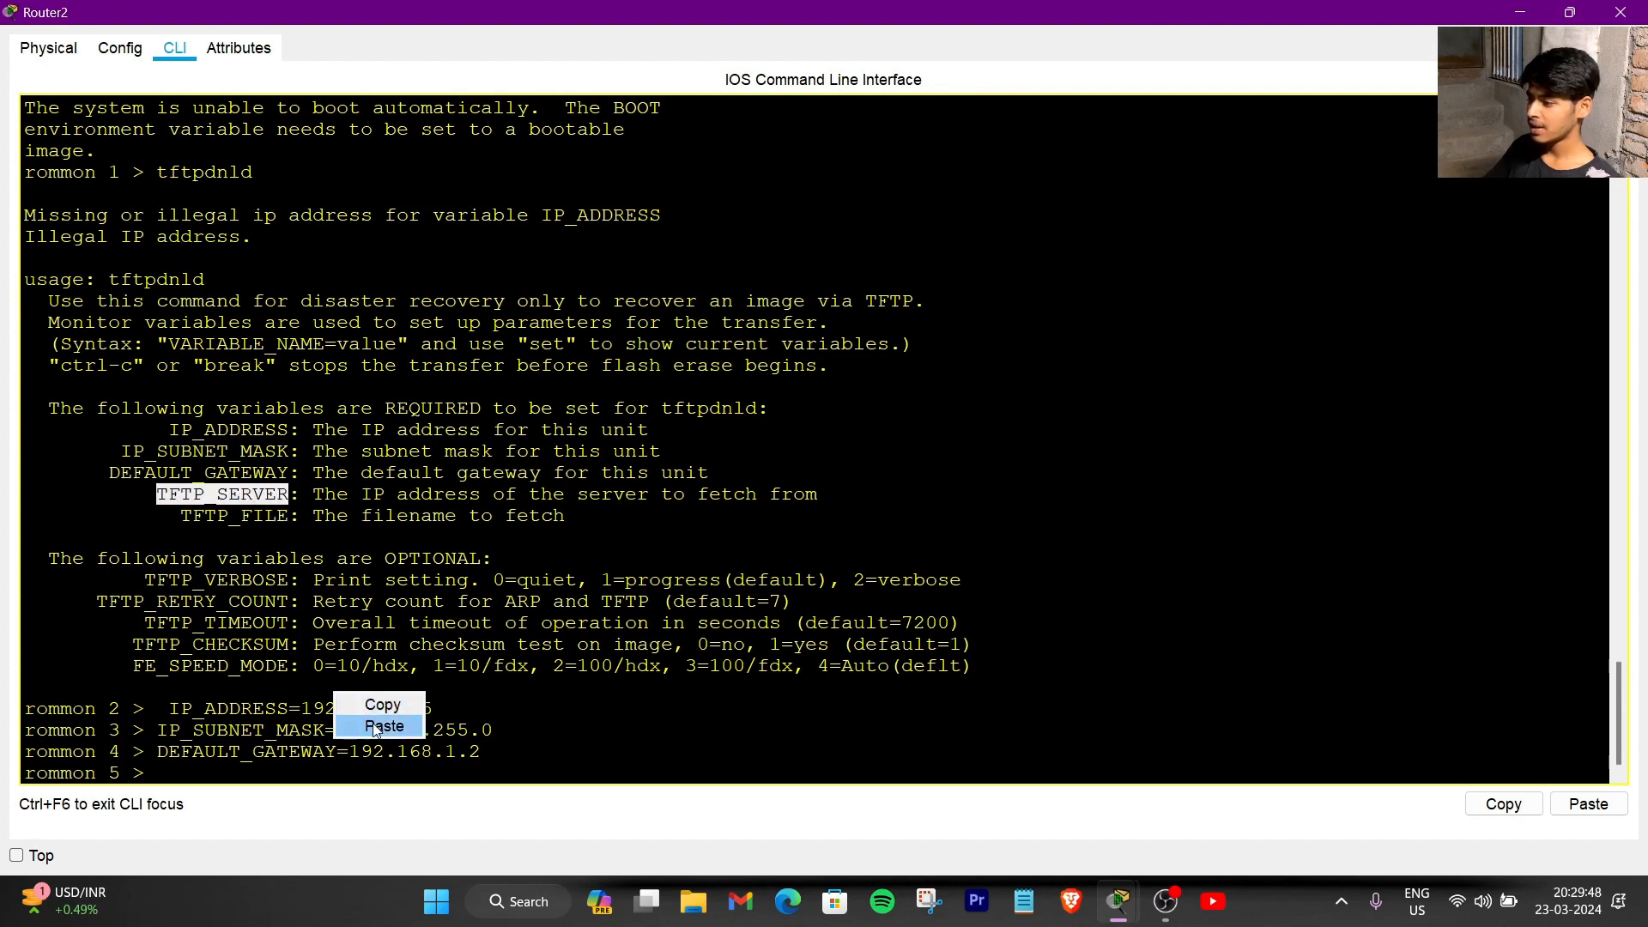
{"action": "left_click", "coordinate": [381, 727]}
{"action": "type", "text": "="}
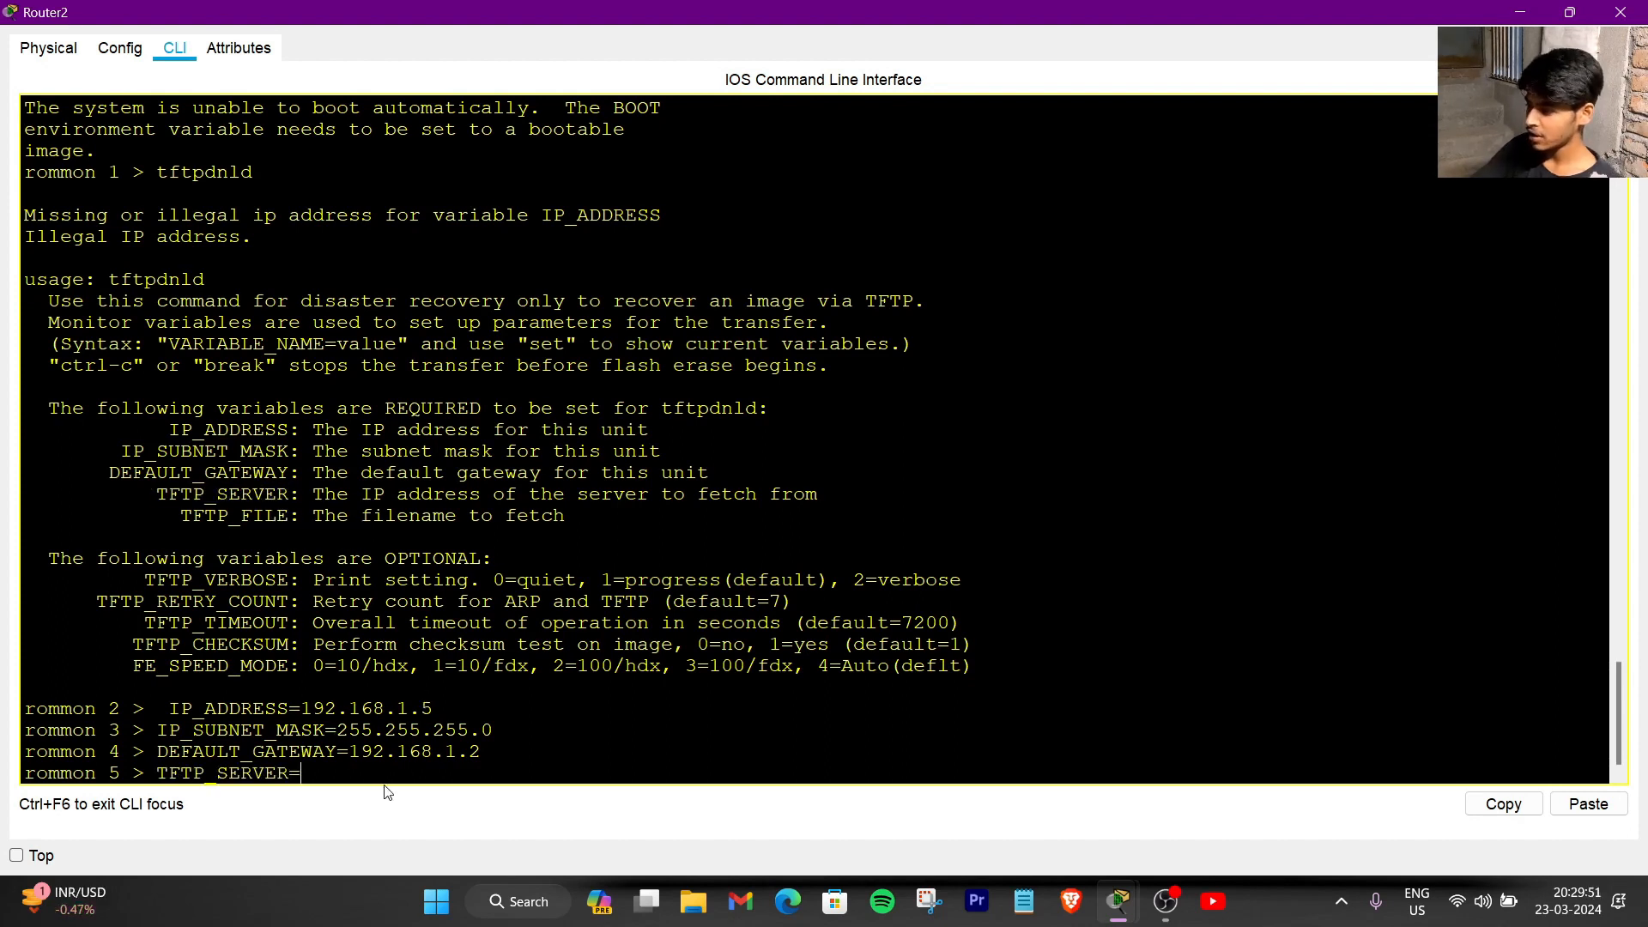
{"action": "type", "text": "192.16"}
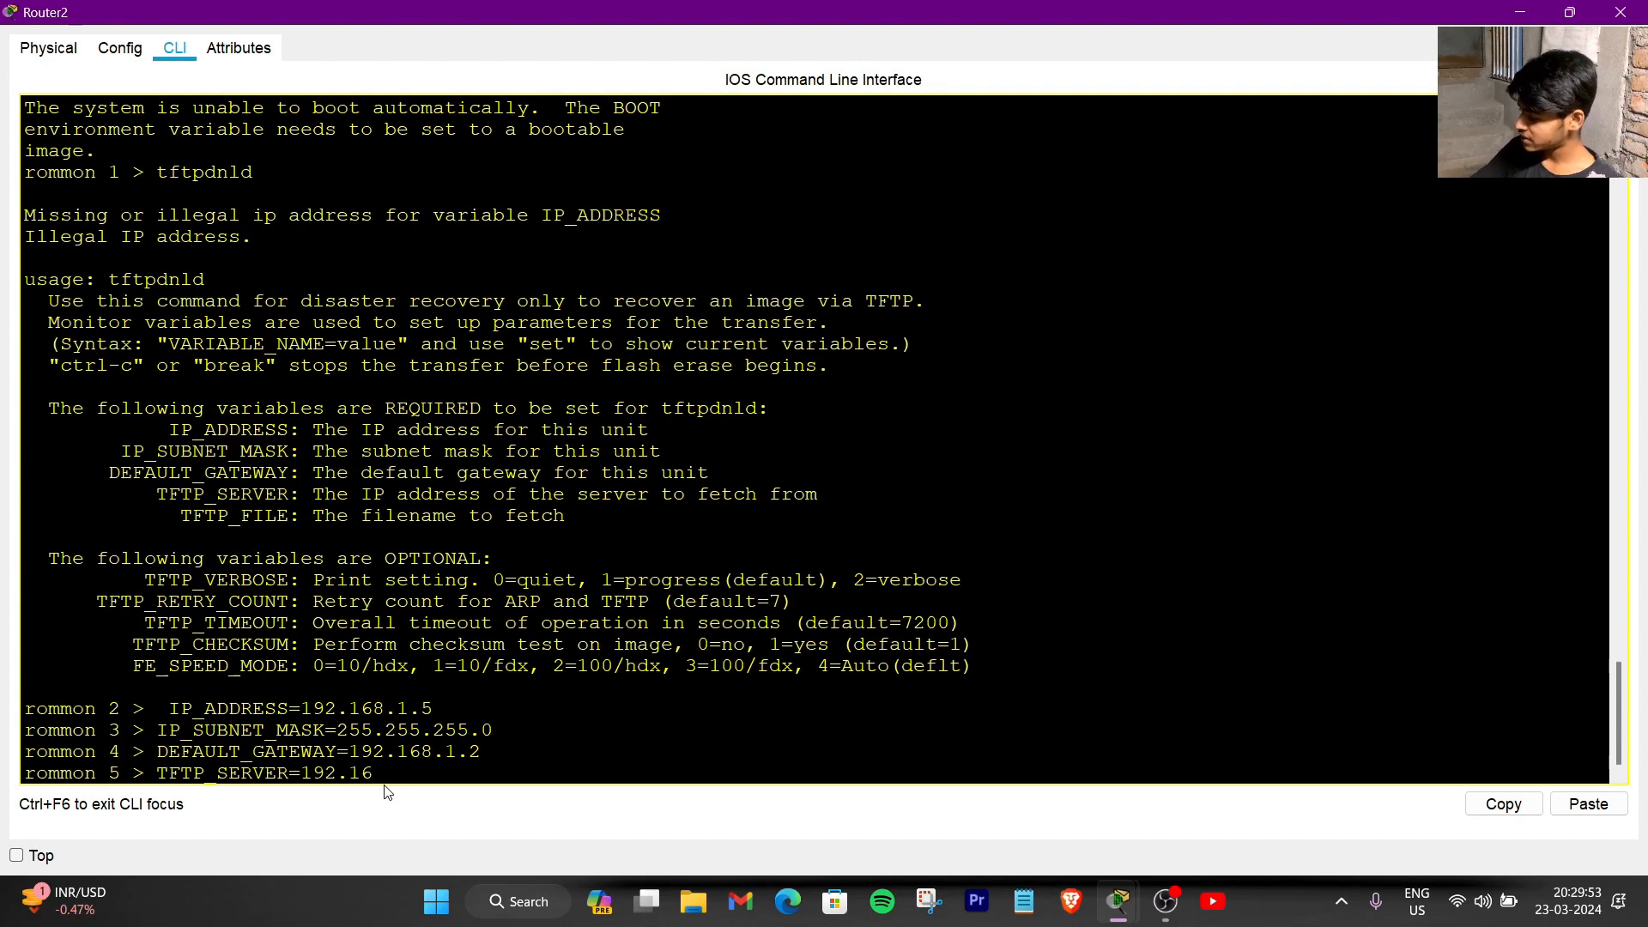
{"action": "type", "text": "8.1.2"}
{"action": "key", "text": "Return"}
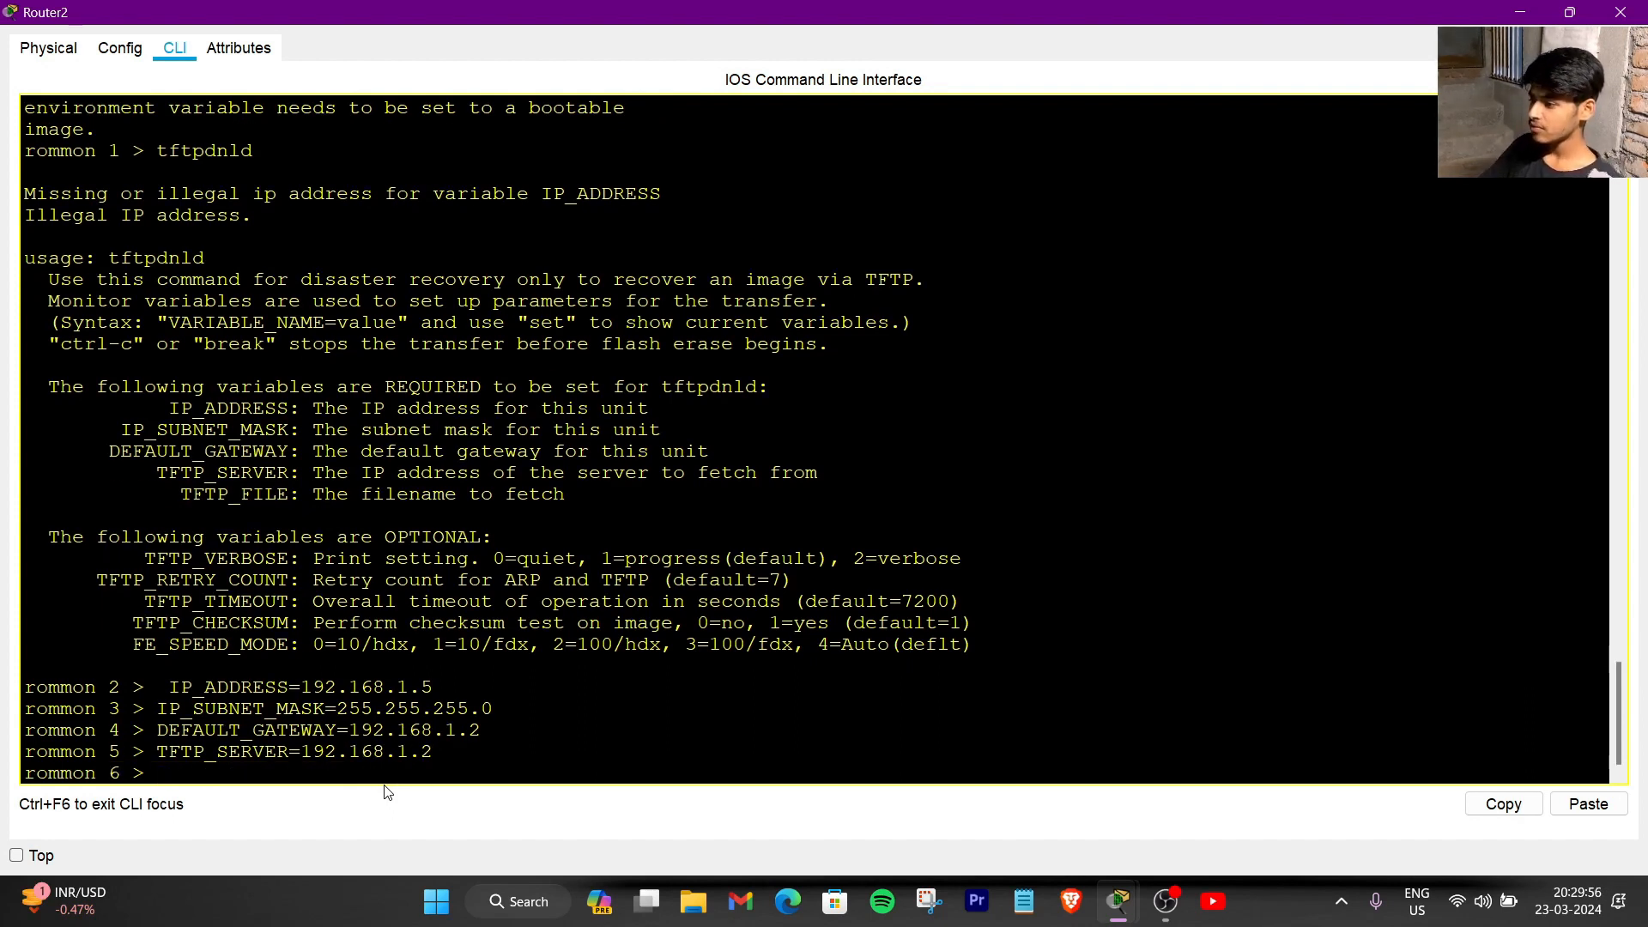
- Begin a TFTP_FILE= assignment at the rommon prompt, copying the variable name from the usage text
{"action": "left_click_drag", "start_coordinate": [172, 495], "coordinate": [289, 495]}
{"action": "right_click", "coordinate": [283, 495]}
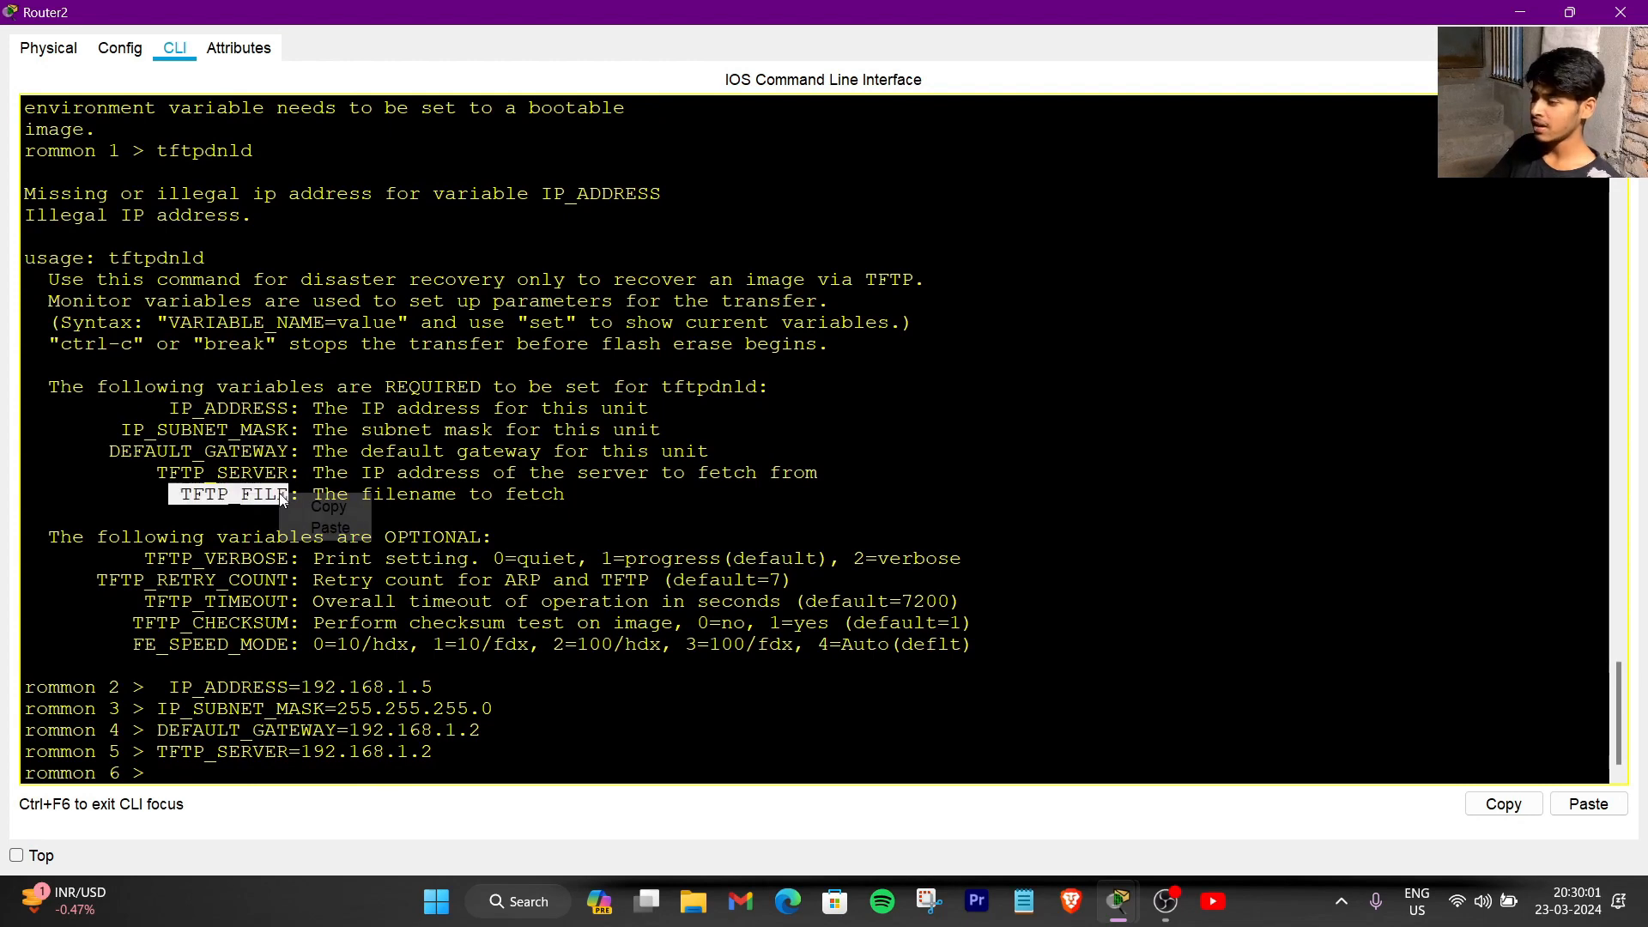
{"action": "left_click", "coordinate": [351, 507]}
{"action": "right_click", "coordinate": [277, 698]}
{"action": "left_click", "coordinate": [320, 731]}
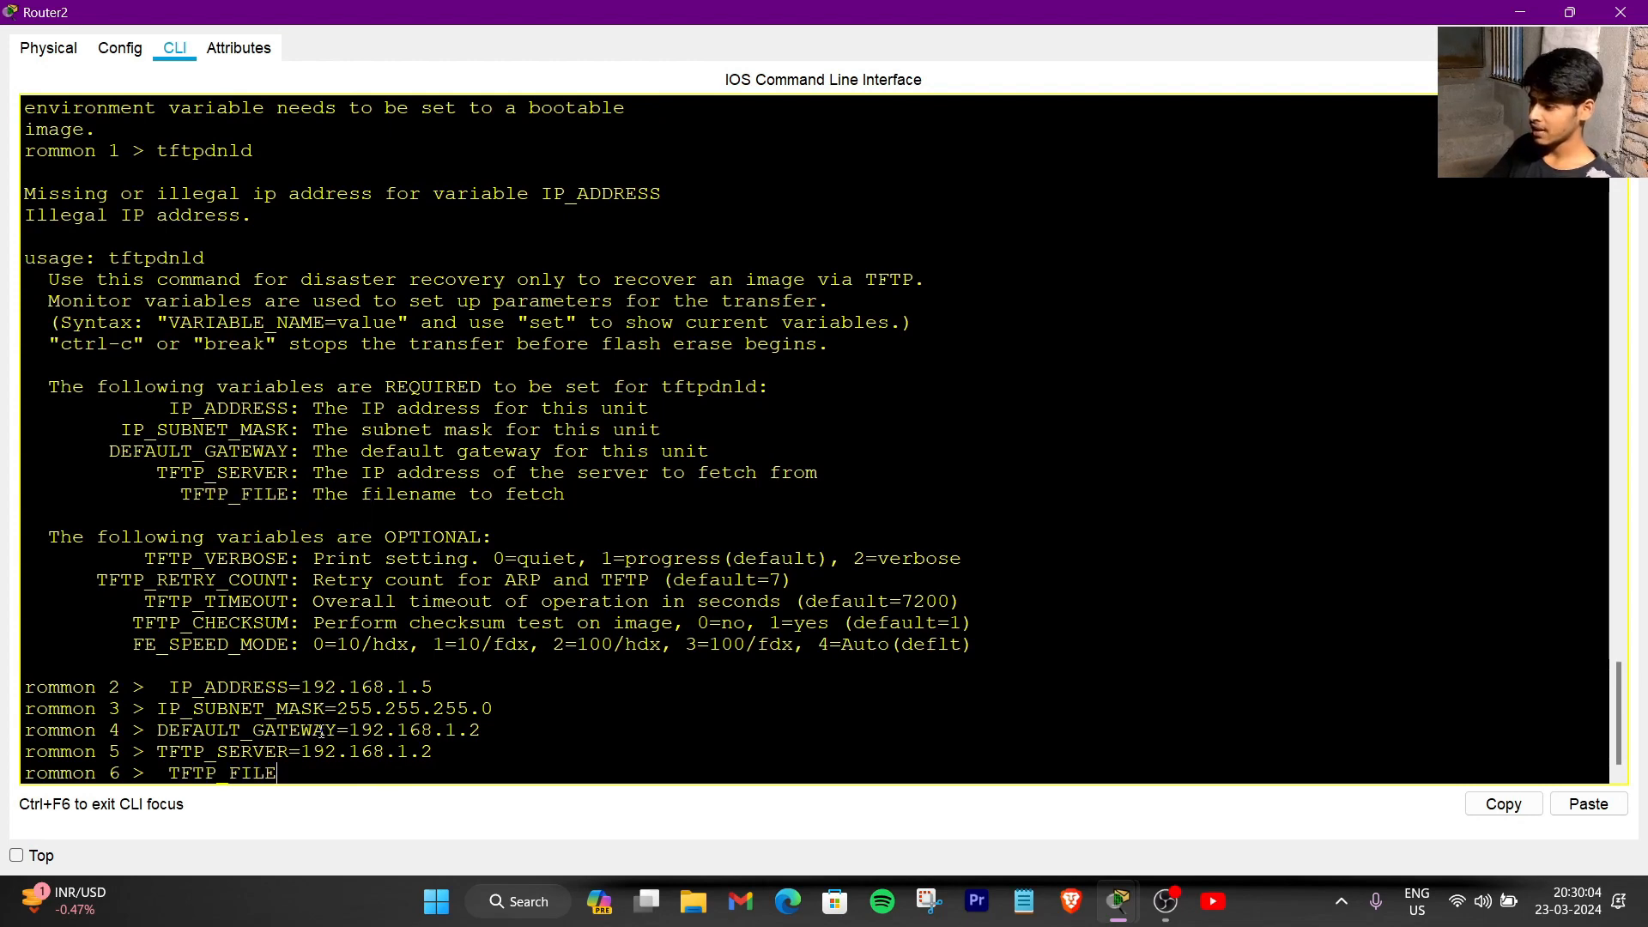
{"action": "type", "text": "="}
- Copy the image file name from the workspace note and complete the TFTP_FILE assignment with c2900-universalk9-mz.SPA.151-4.M4.bin
{"action": "left_click", "coordinate": [1517, 14]}
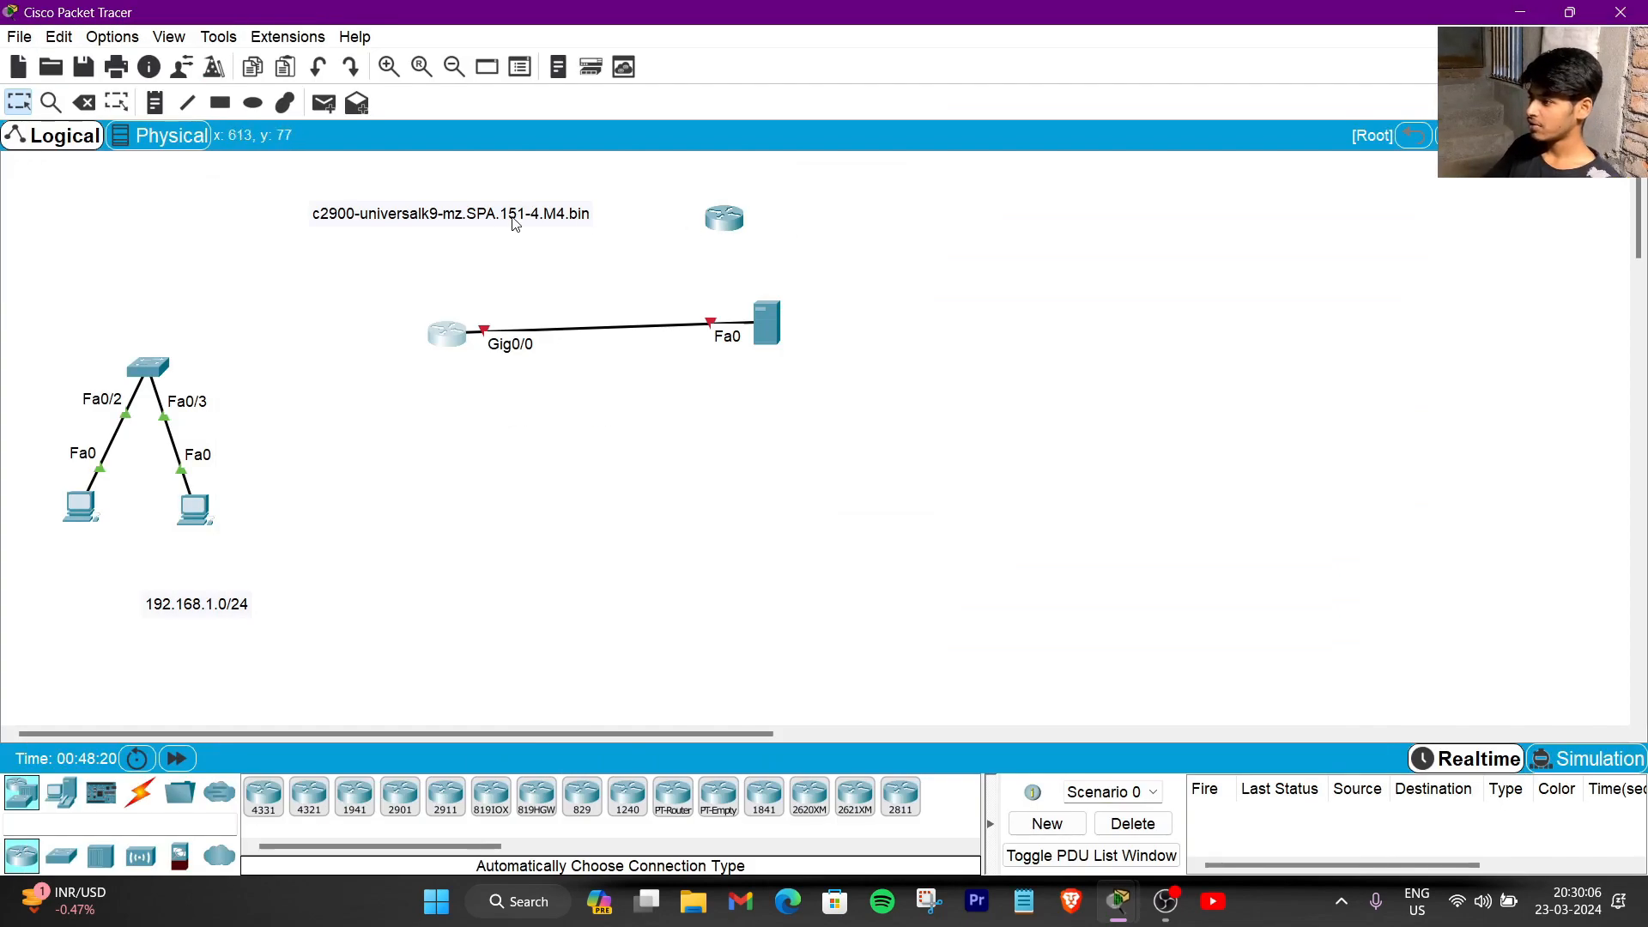
{"action": "double_click", "coordinate": [340, 215]}
{"action": "key", "text": "ctrl+a"}
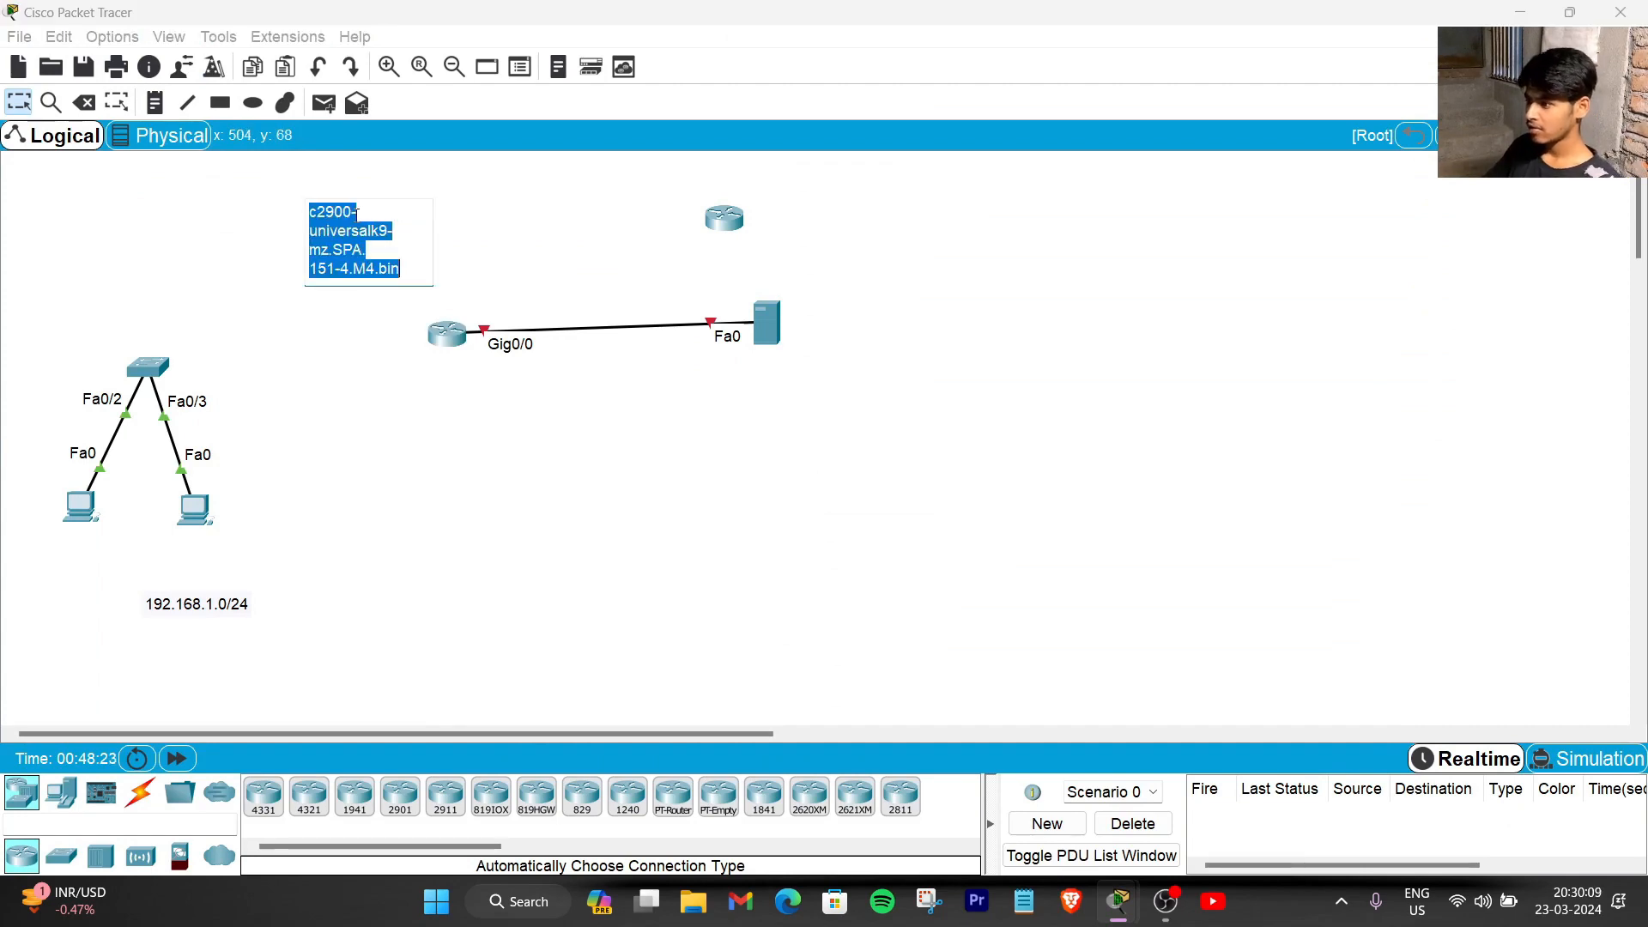
{"action": "left_click", "coordinate": [434, 338]}
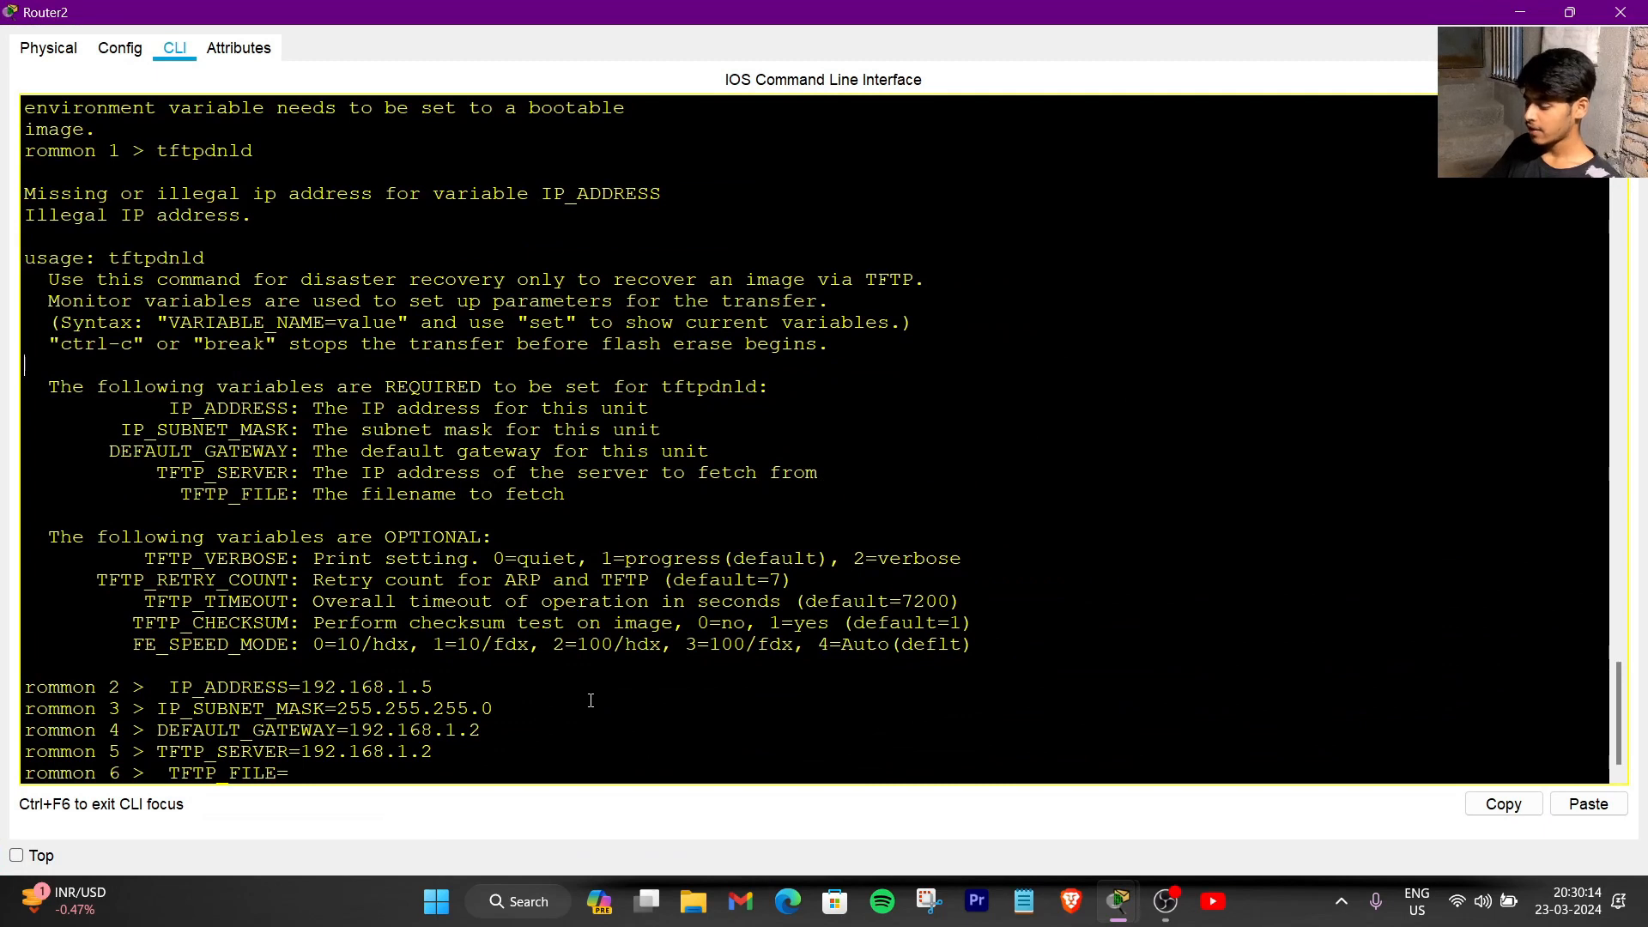
{"action": "right_click", "coordinate": [593, 686]}
{"action": "left_click", "coordinate": [646, 722]}
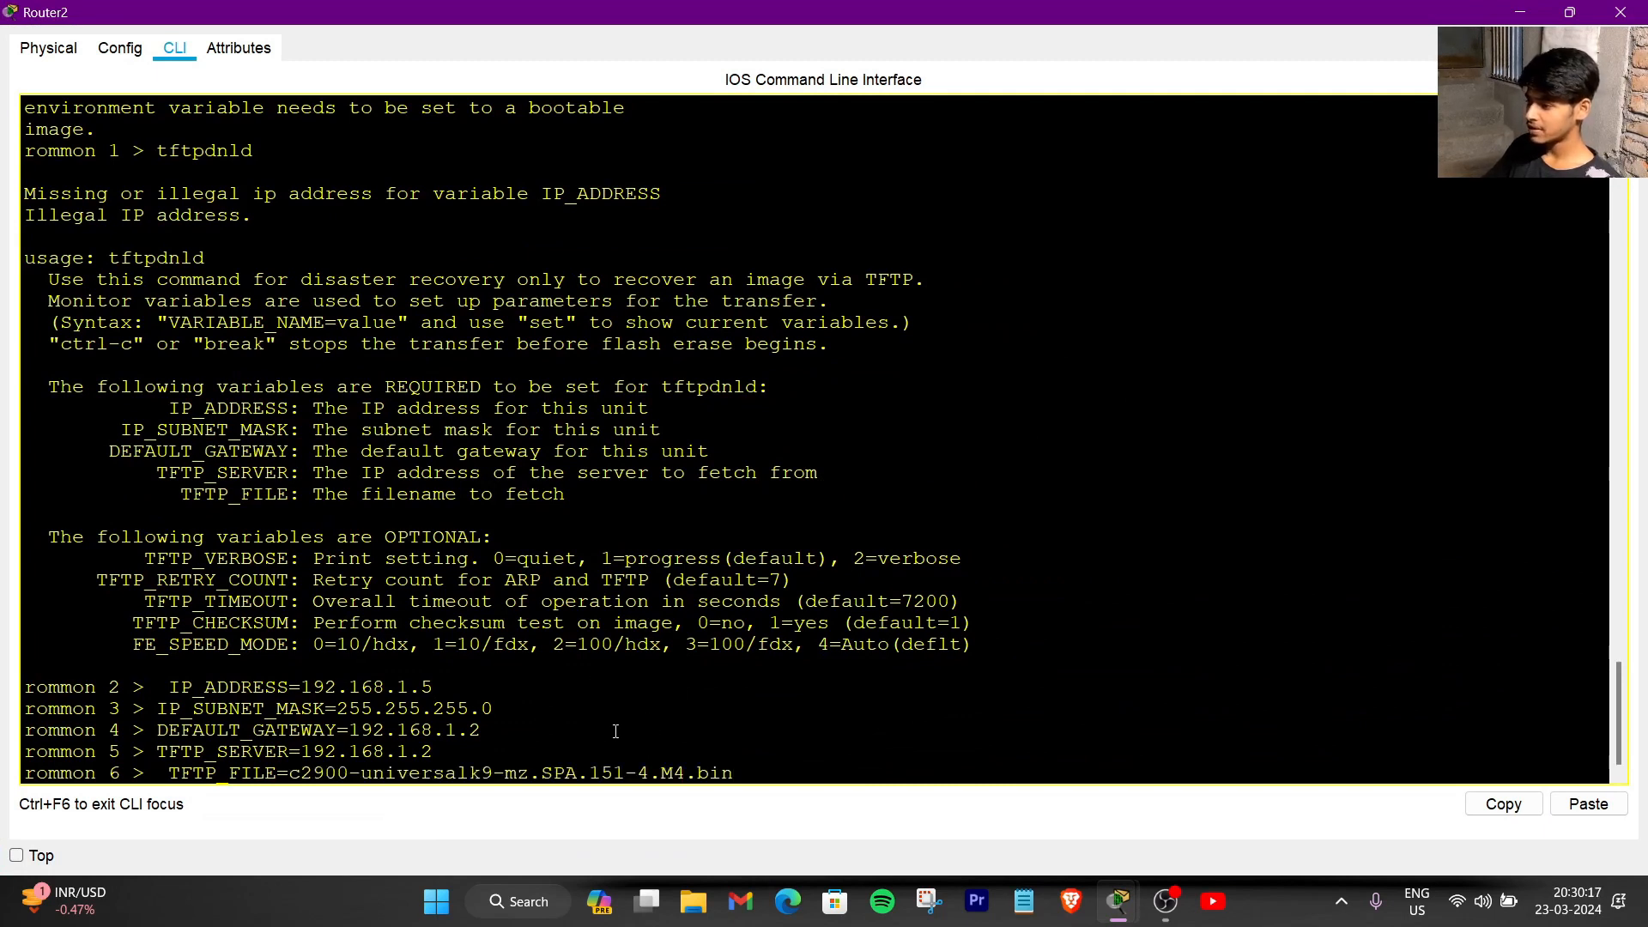
{"action": "key", "text": "Return"}
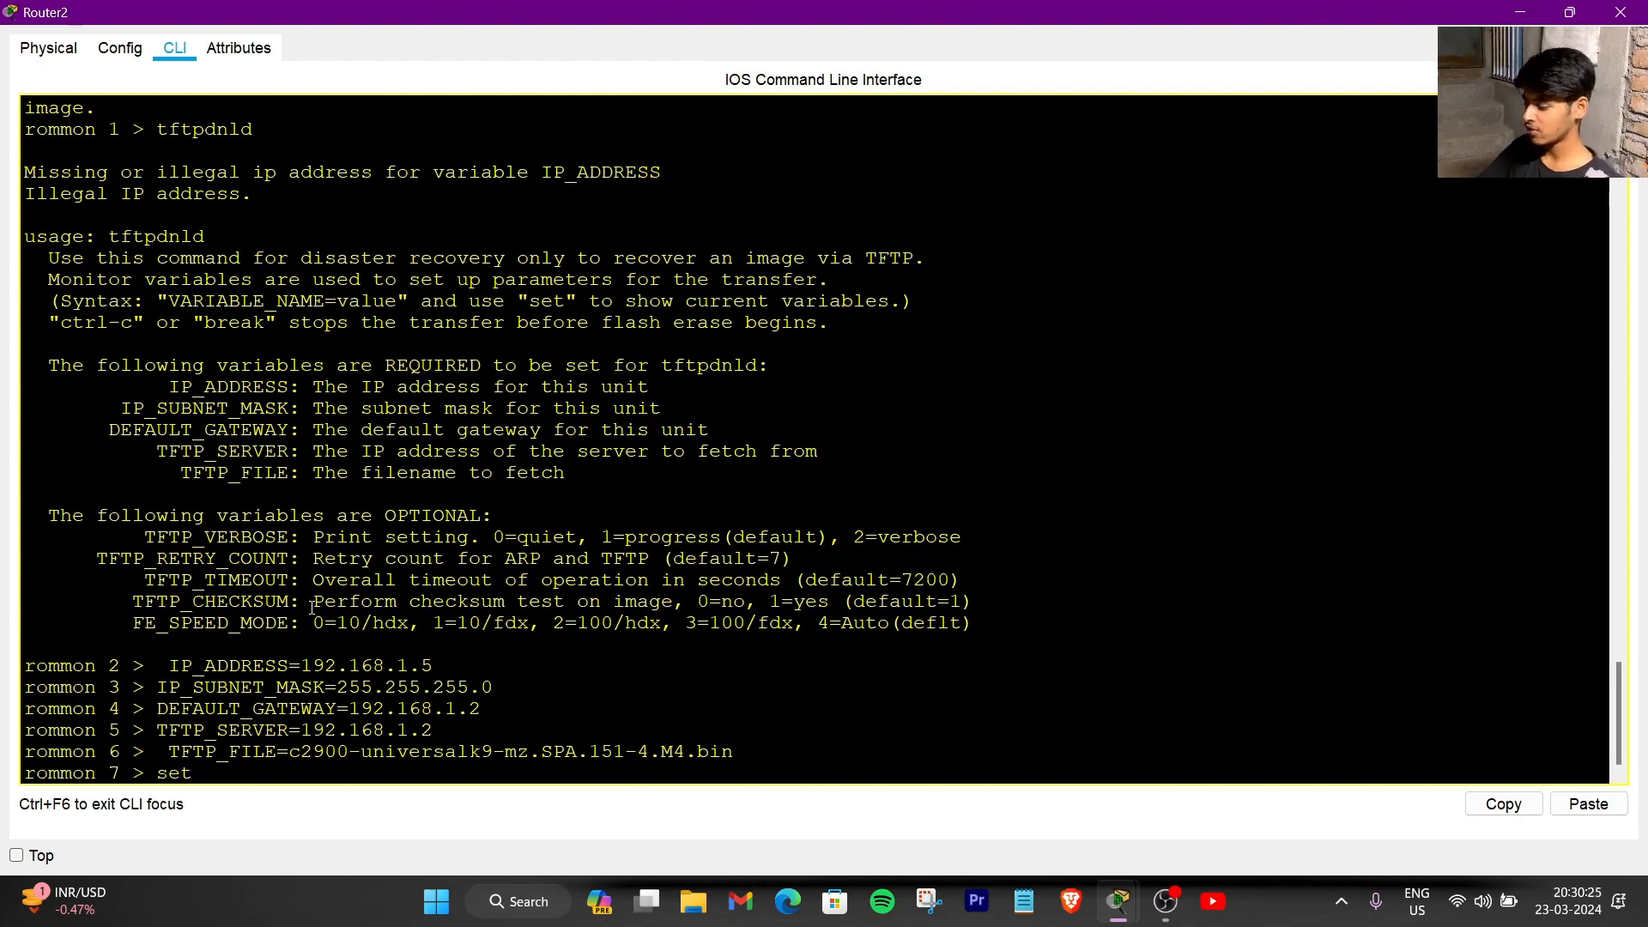
- List the rommon variables with the set command and check the values assigned for the transfer
{"action": "key", "text": "Return"}
{"action": "left_click_drag", "start_coordinate": [24, 642], "coordinate": [296, 755]}
{"action": "left_click", "coordinate": [378, 683]}
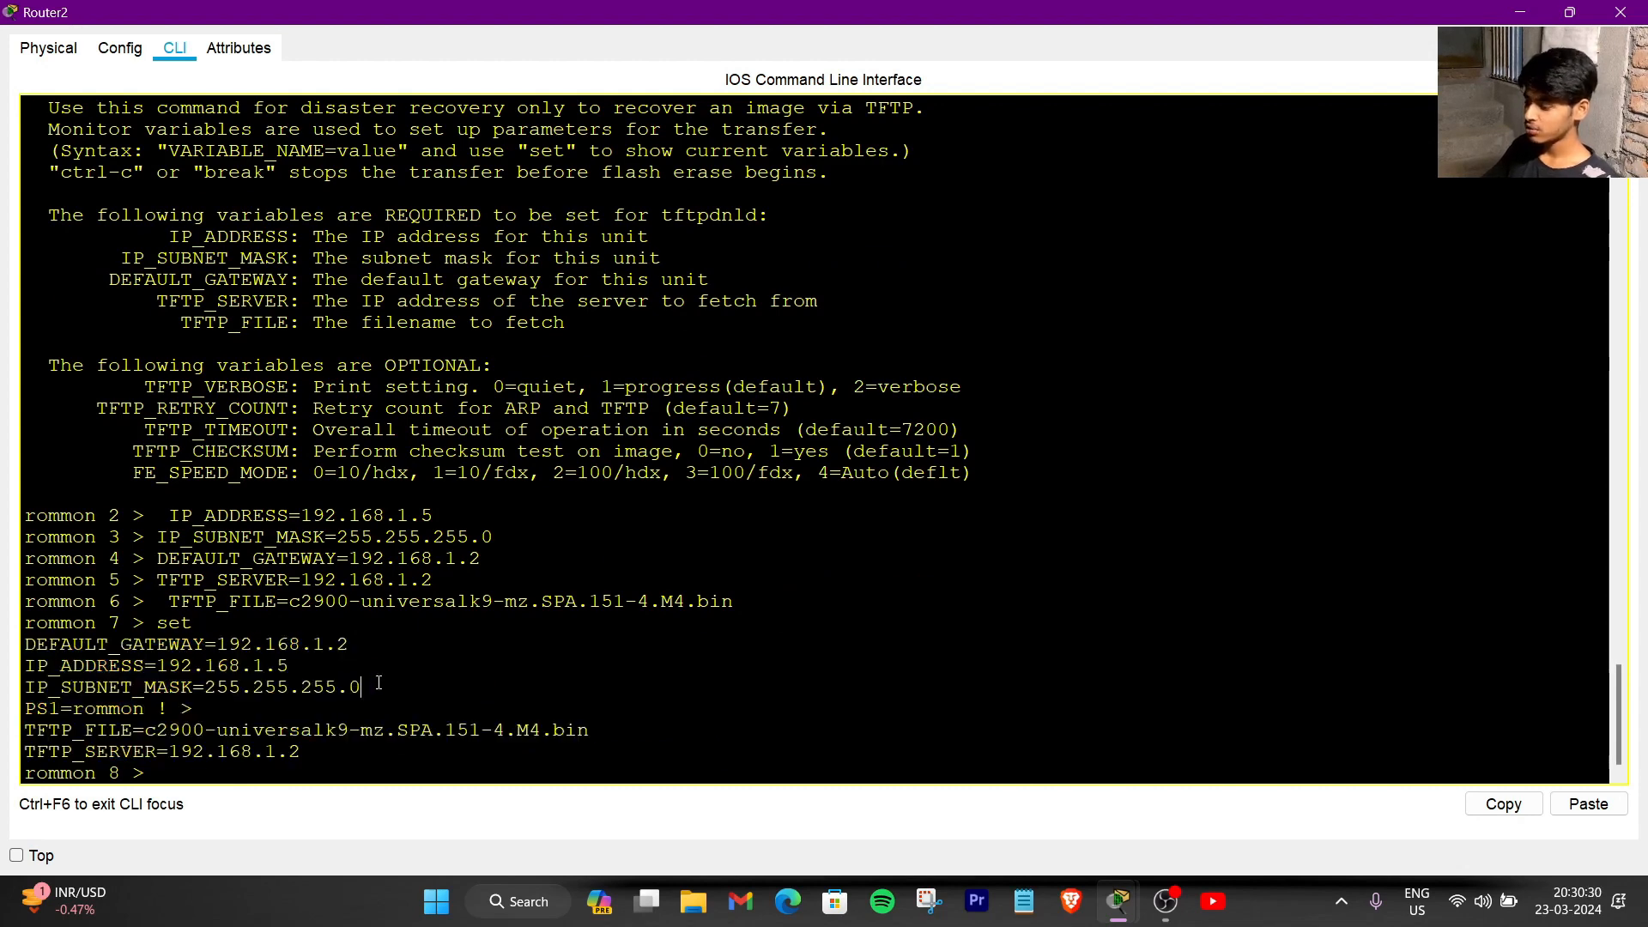
- Run tftpdnld to fetch the IOS image from the server, answering y to continue, and review the transfer output
{"action": "type", "text": "tftp"}
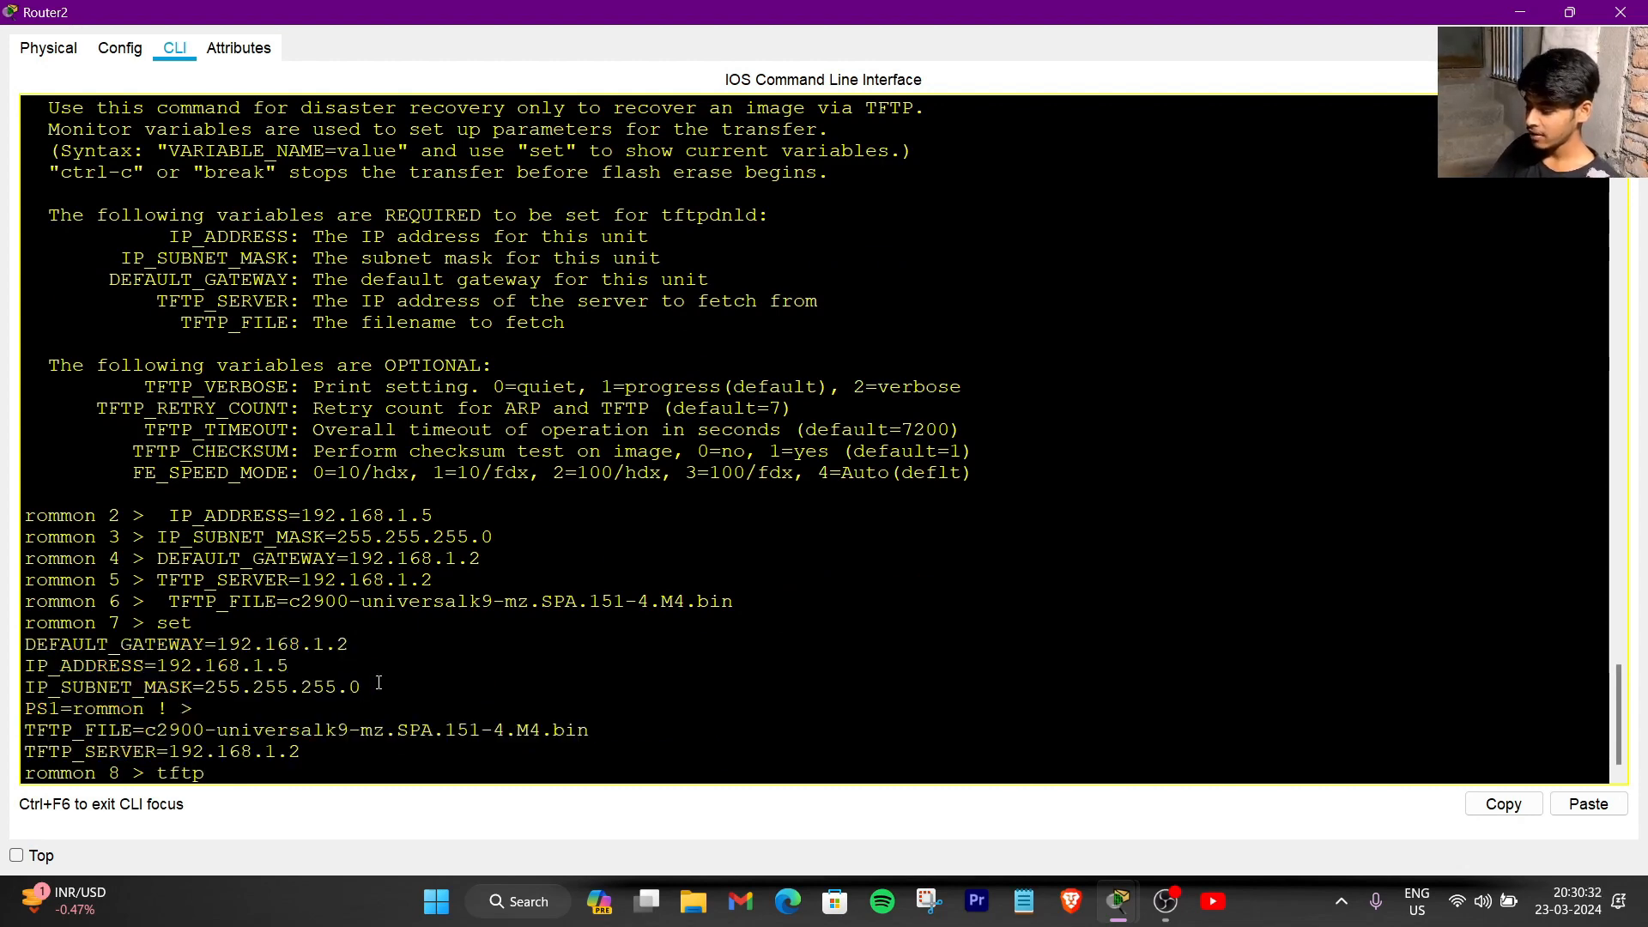
{"action": "type", "text": "dnld"}
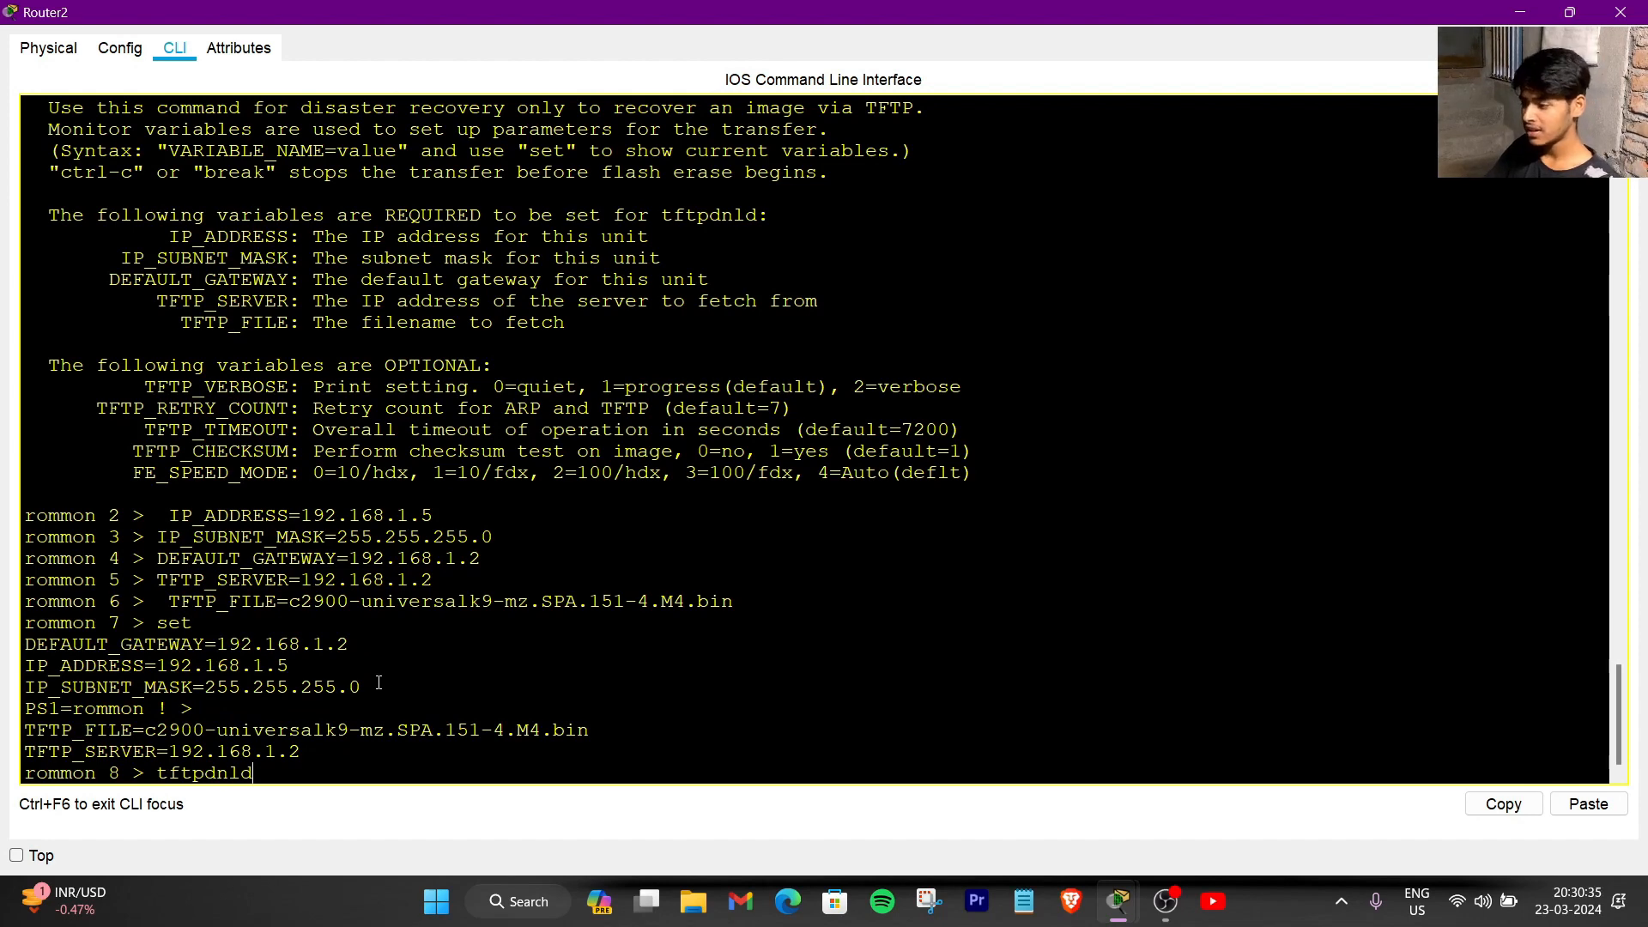
{"action": "key", "text": "Return"}
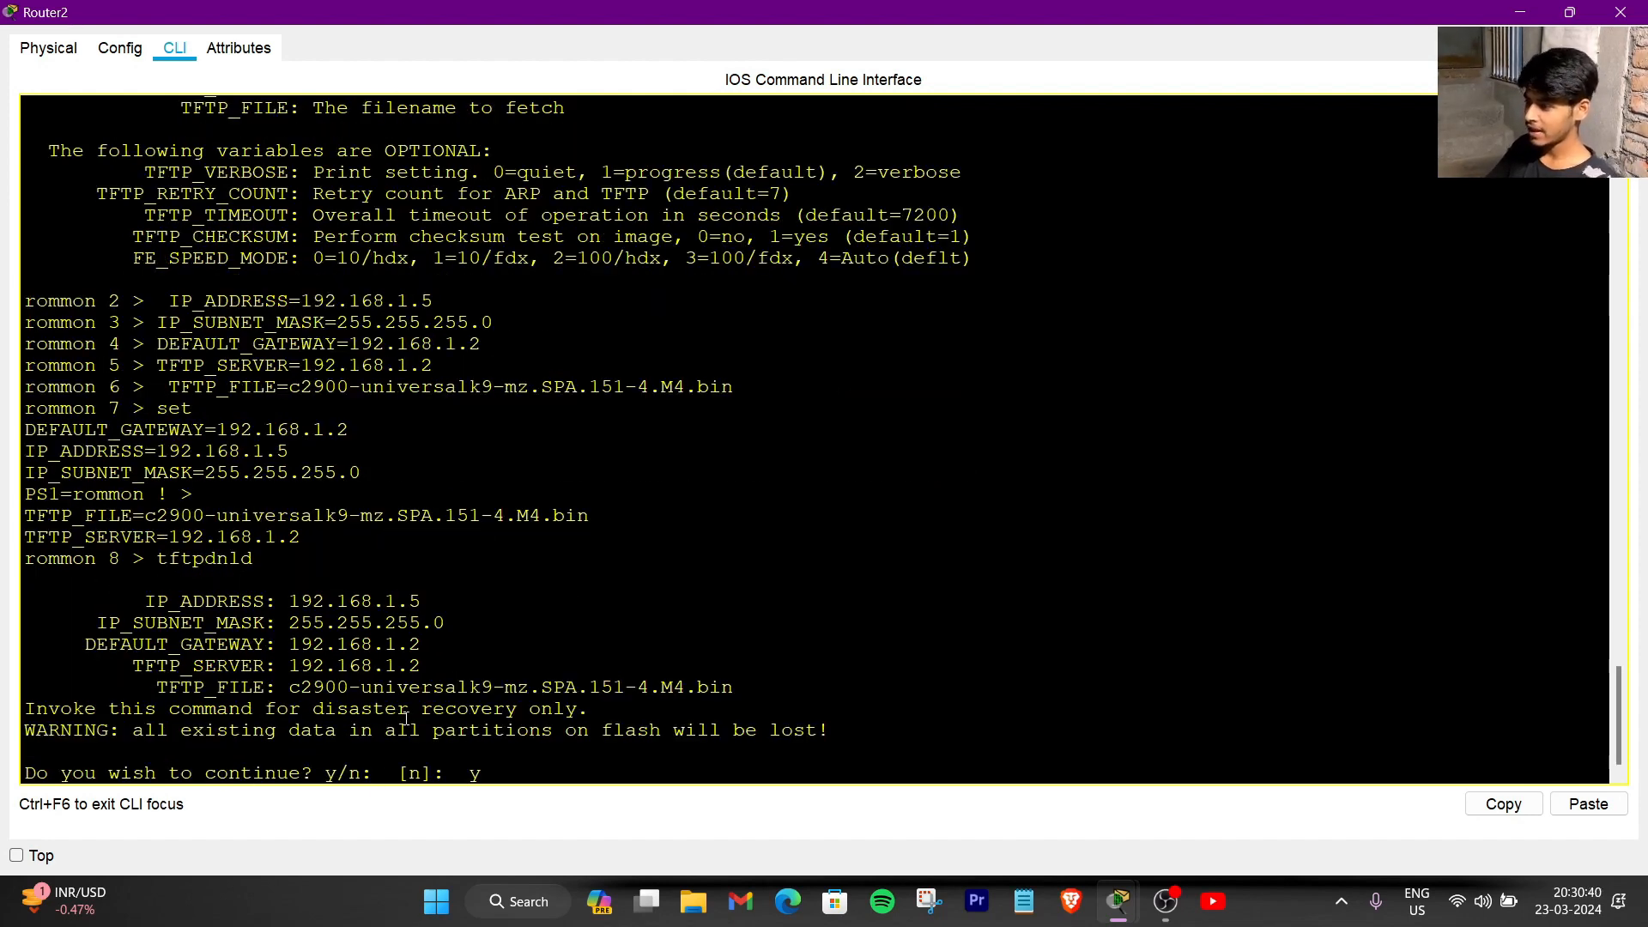
{"action": "key", "text": "Return"}
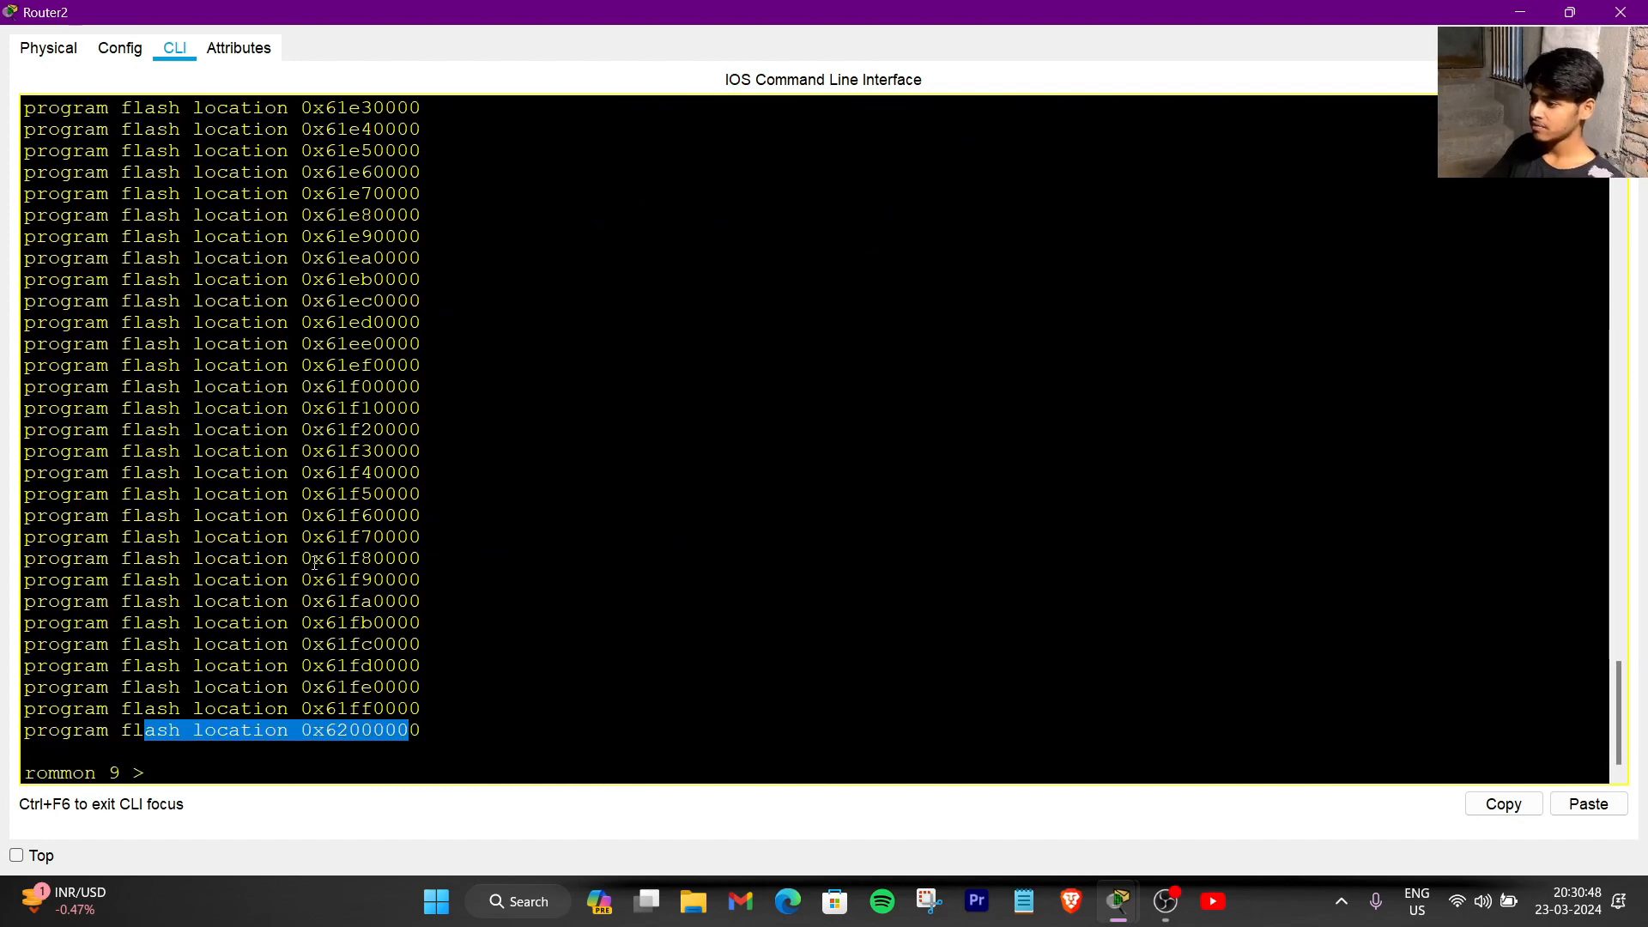
{"action": "scroll", "coordinate": [315, 563], "scroll_direction": "up", "scroll_amount": 10}
{"action": "scroll", "coordinate": [298, 470], "scroll_direction": "down", "scroll_amount": 10}
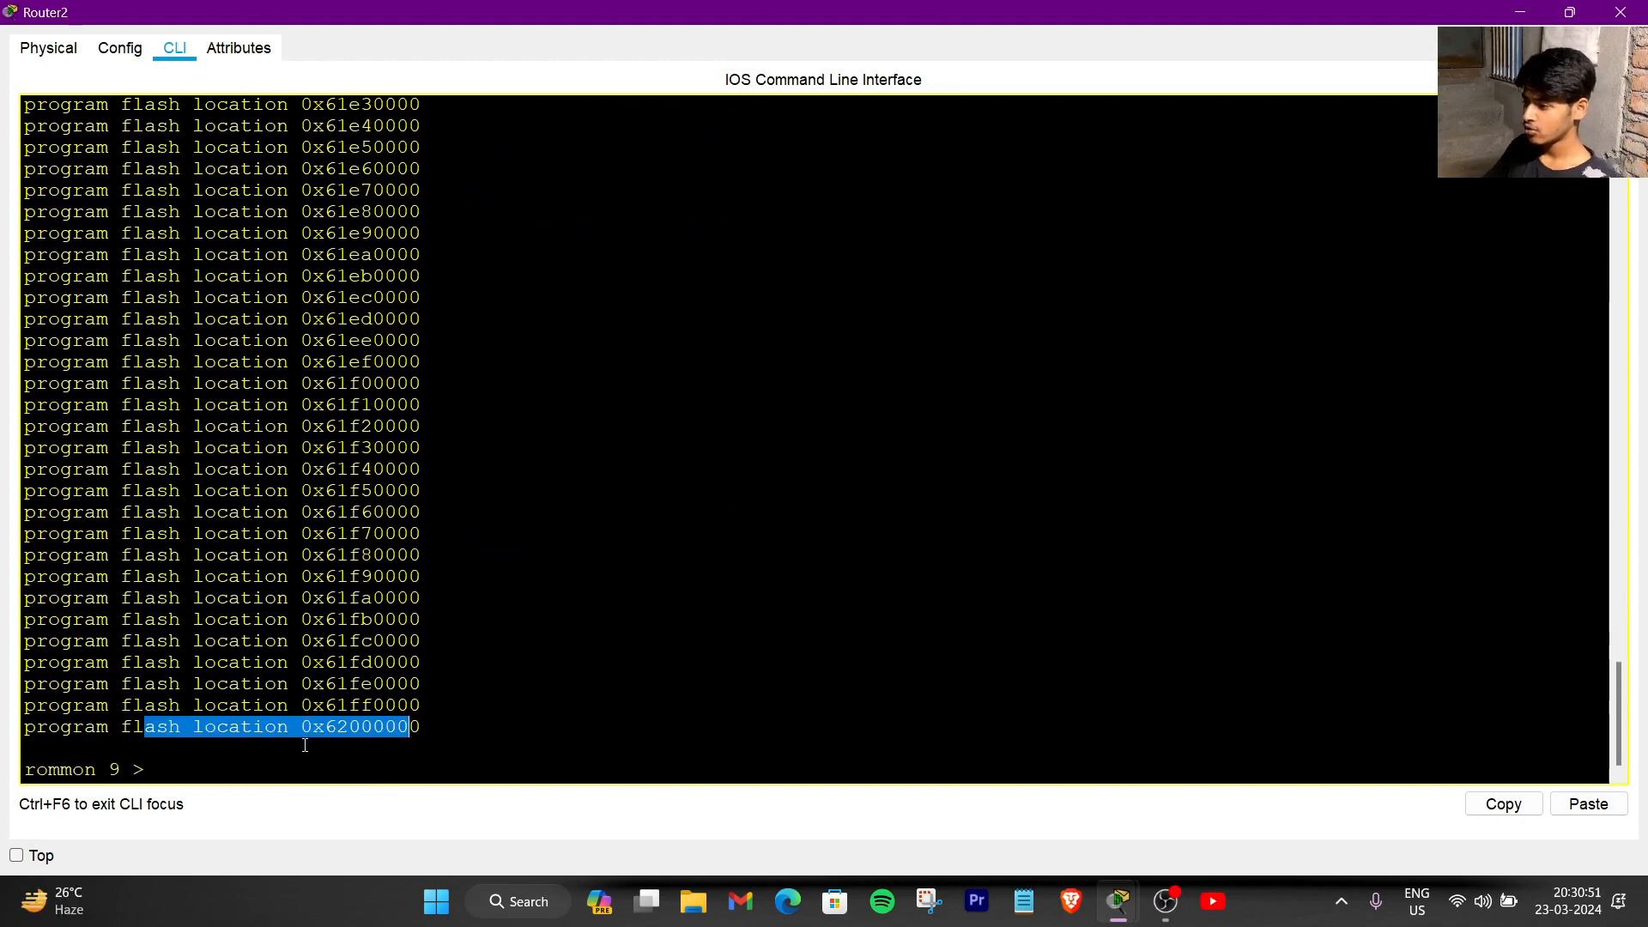
- Boot the router from the rommon prompt with the boot command and watch the image load
{"action": "left_click", "coordinate": [305, 746]}
{"action": "type", "text": "boot"}
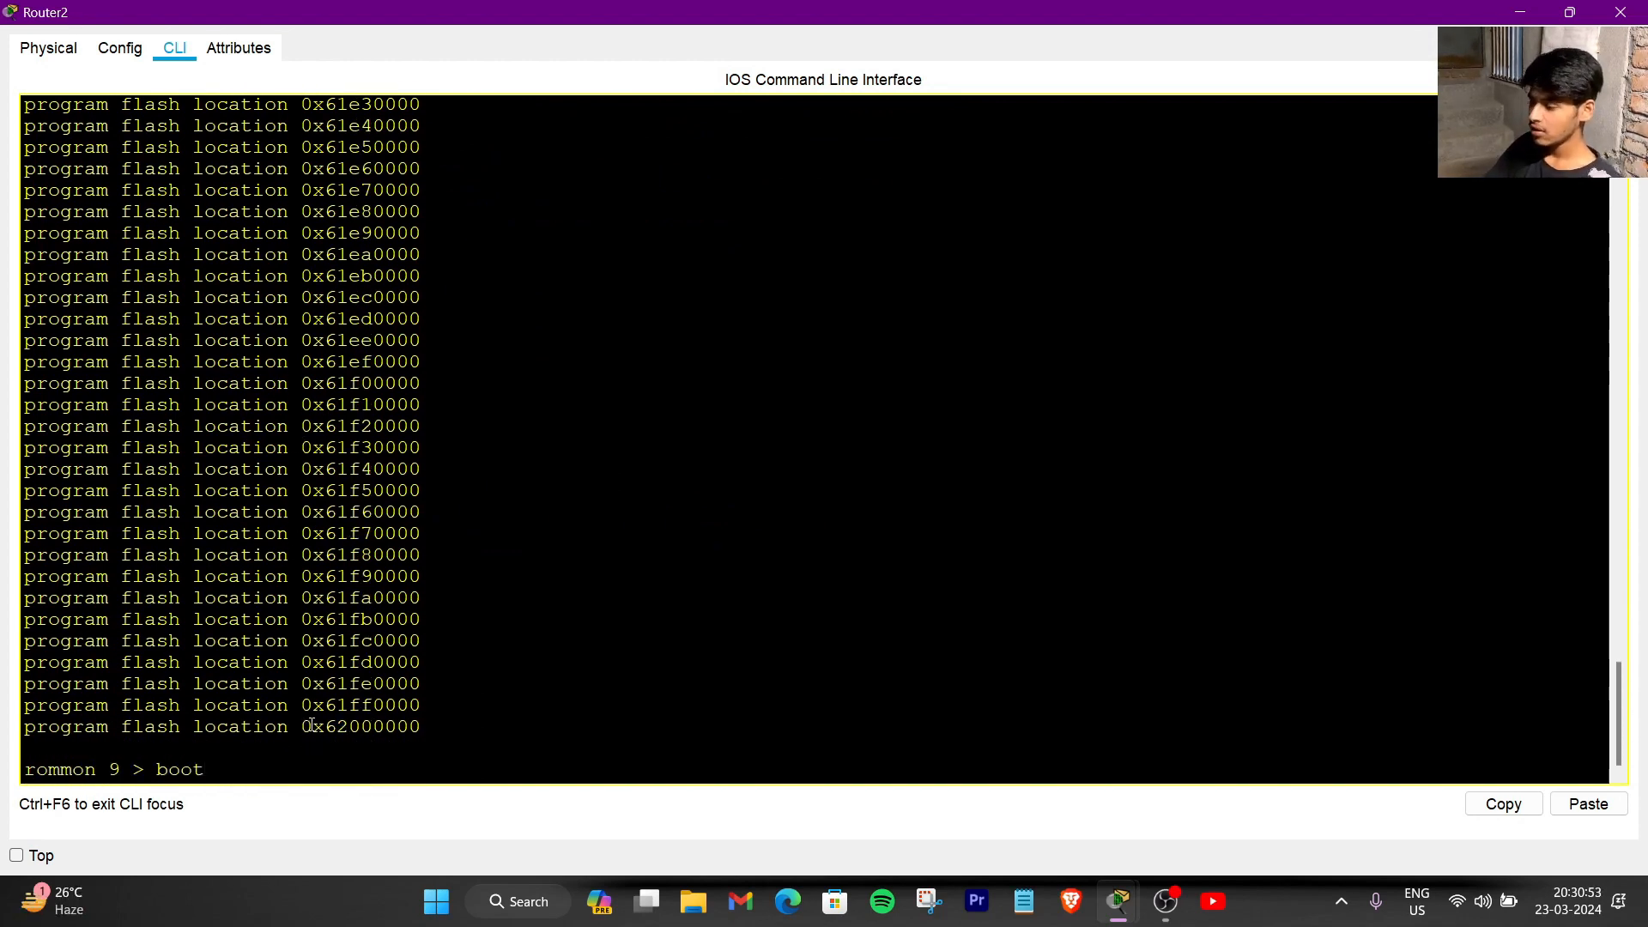
{"action": "key", "text": "Return"}
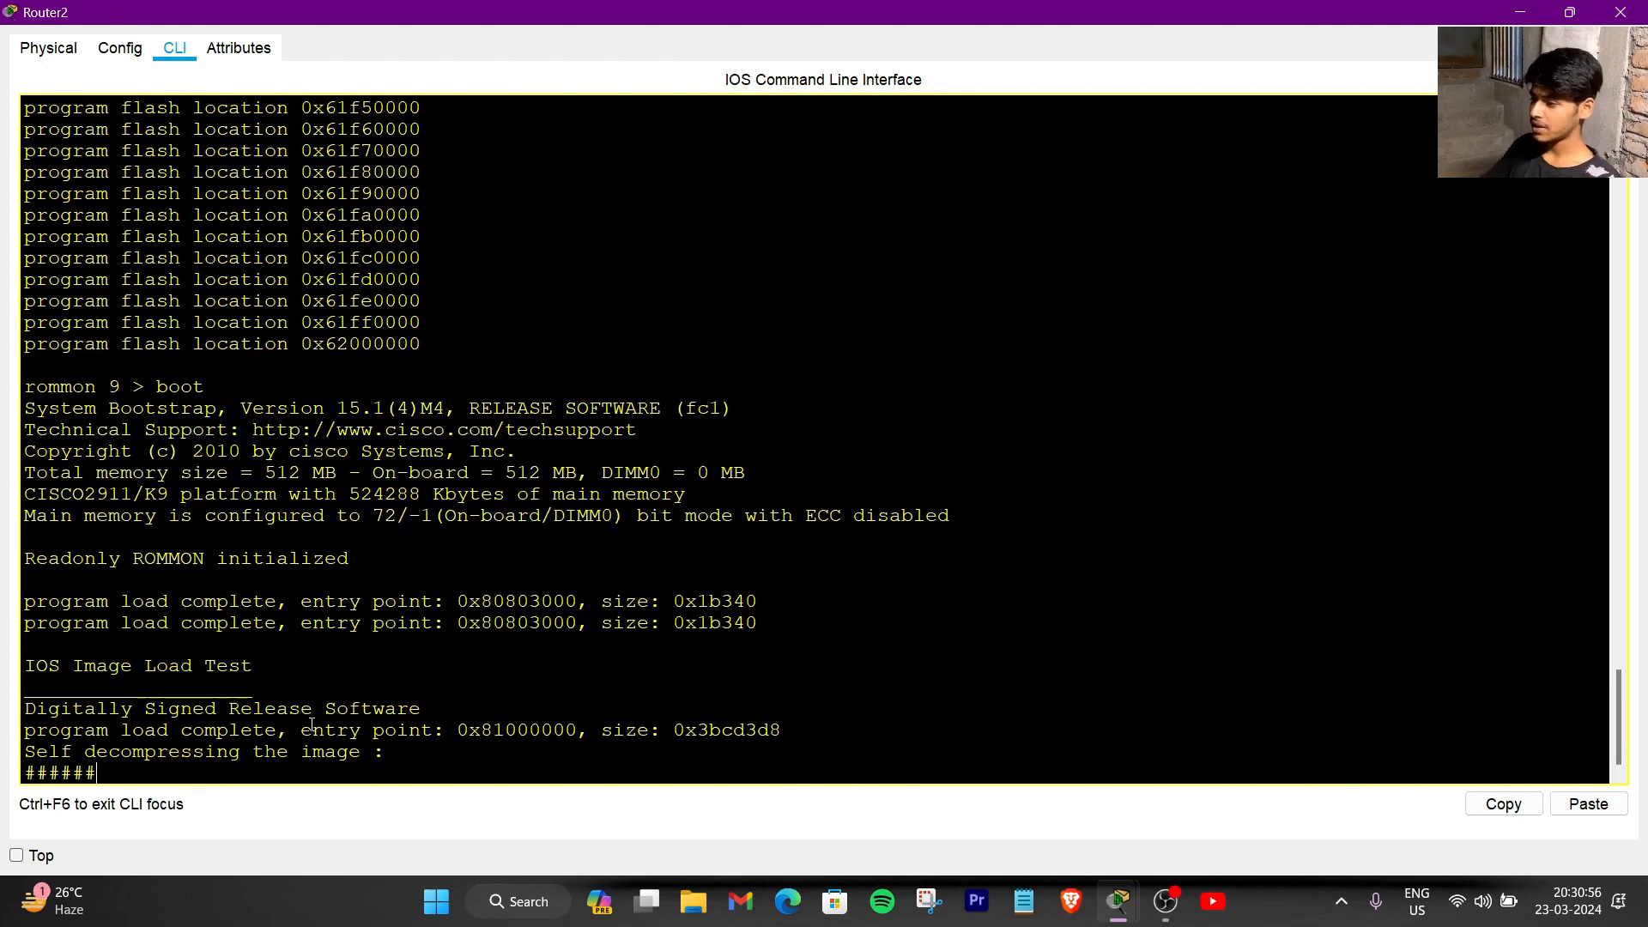
{"action": "scroll", "coordinate": [132, 613], "scroll_direction": "down", "scroll_amount": 1}
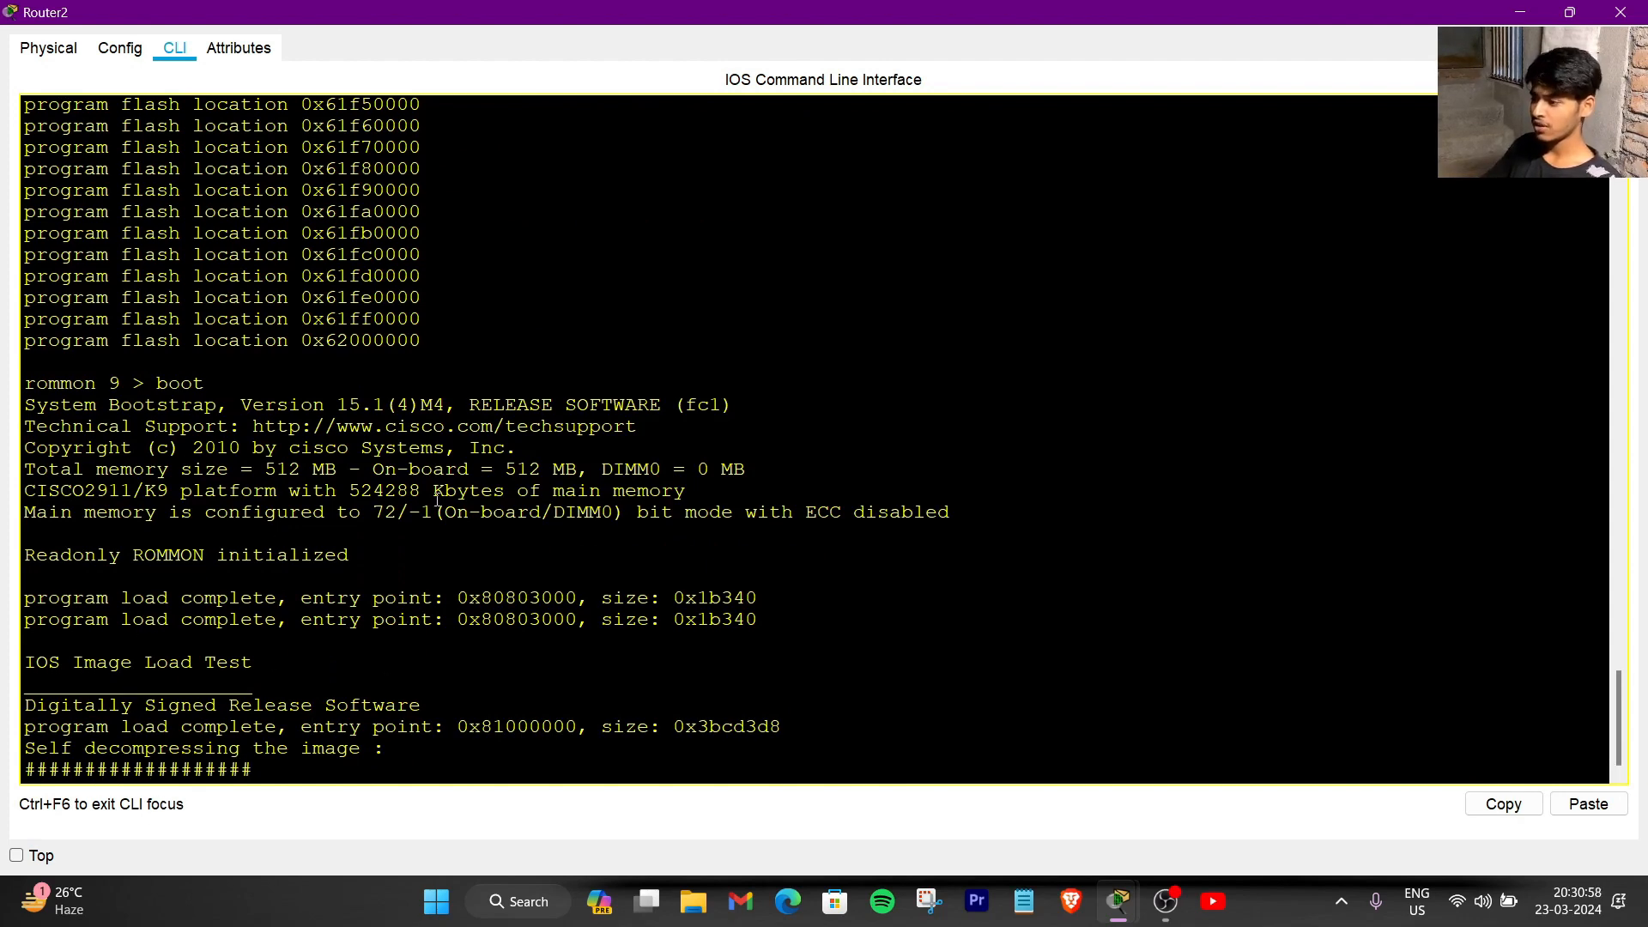
{"action": "scroll", "coordinate": [429, 491], "scroll_direction": "up", "scroll_amount": 2}
{"action": "scroll", "coordinate": [392, 525], "scroll_direction": "down", "scroll_amount": 2}
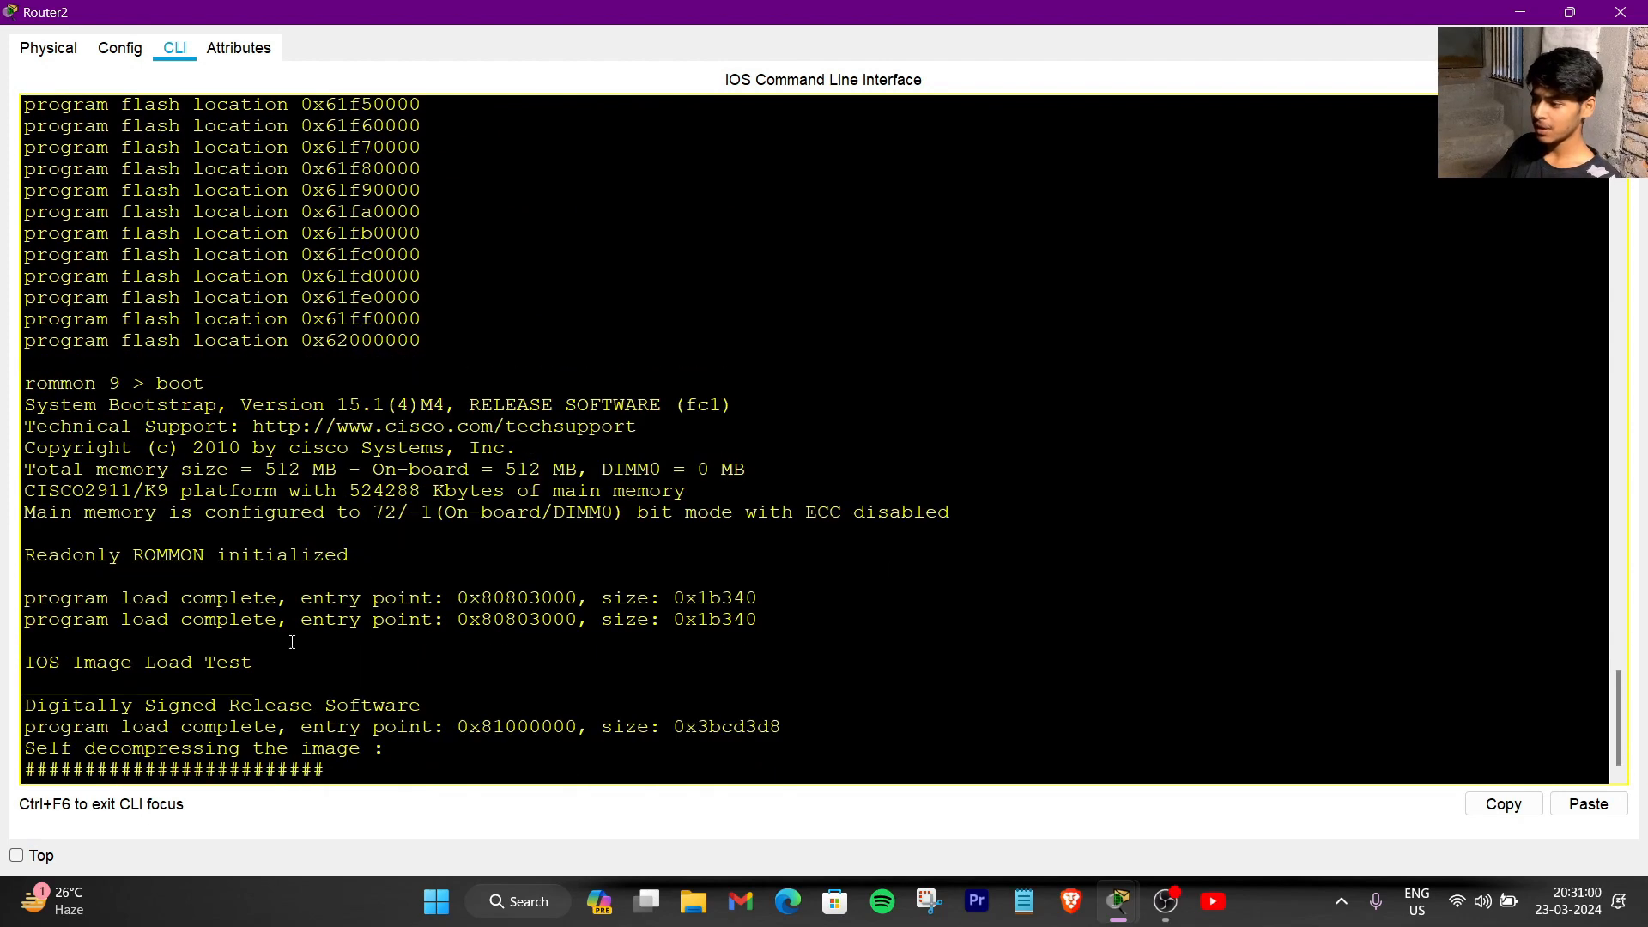
- Minimize the router's window and move the router slightly up and away from the server in the workspace
{"action": "left_click", "coordinate": [1520, 12]}
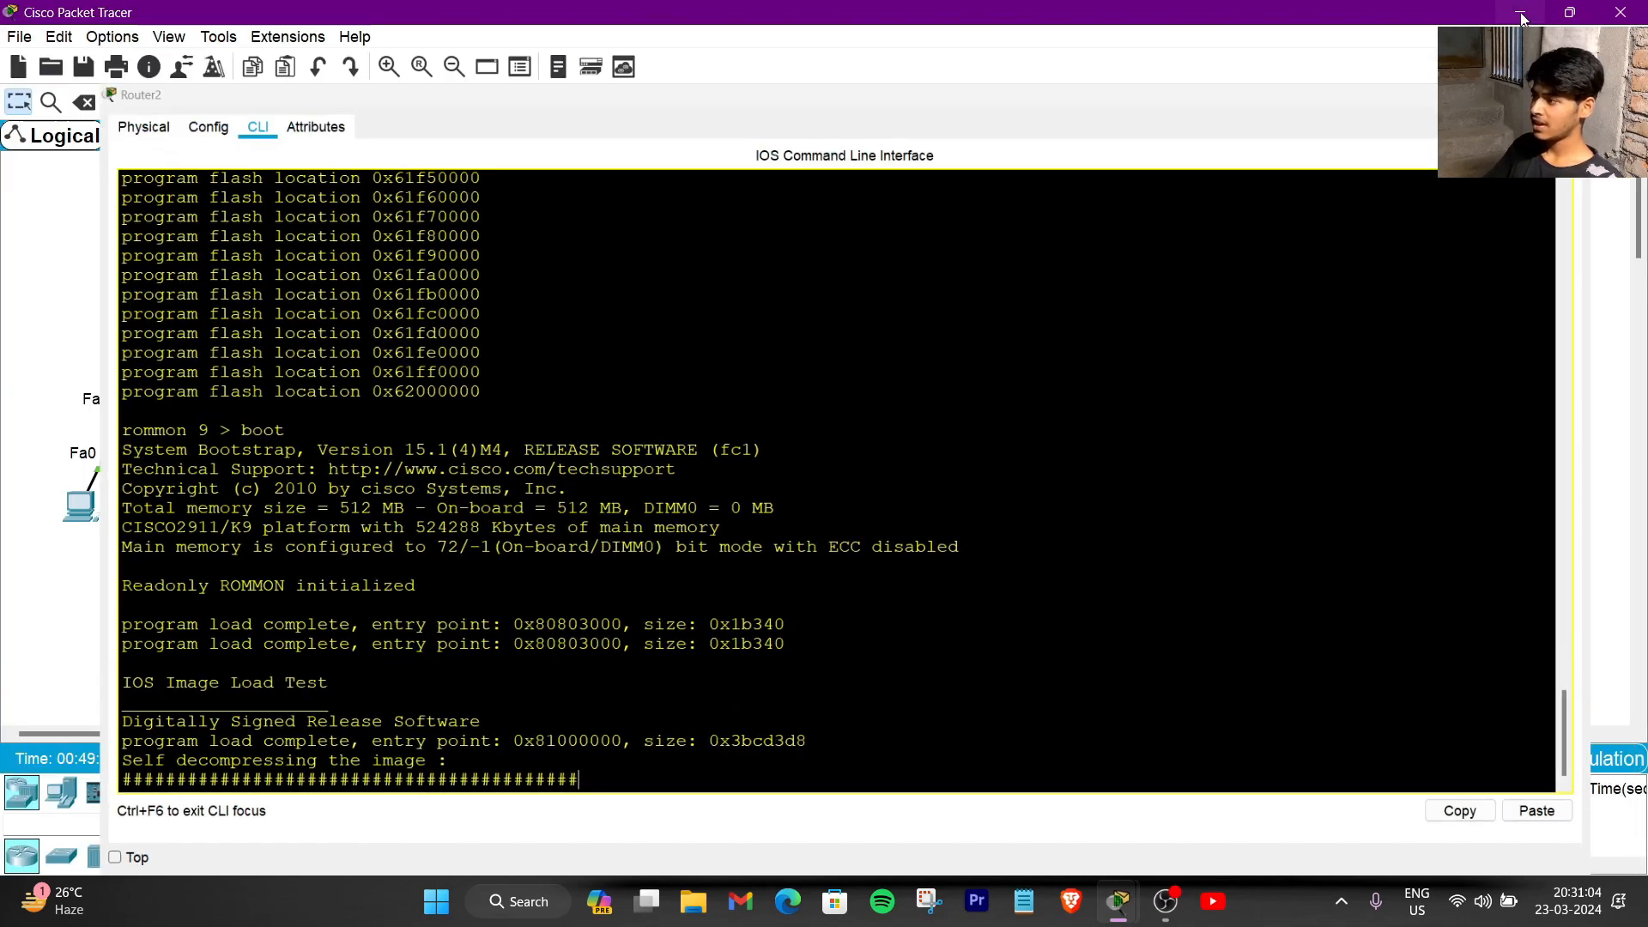
{"action": "left_click_drag", "start_coordinate": [452, 341], "coordinate": [418, 322]}
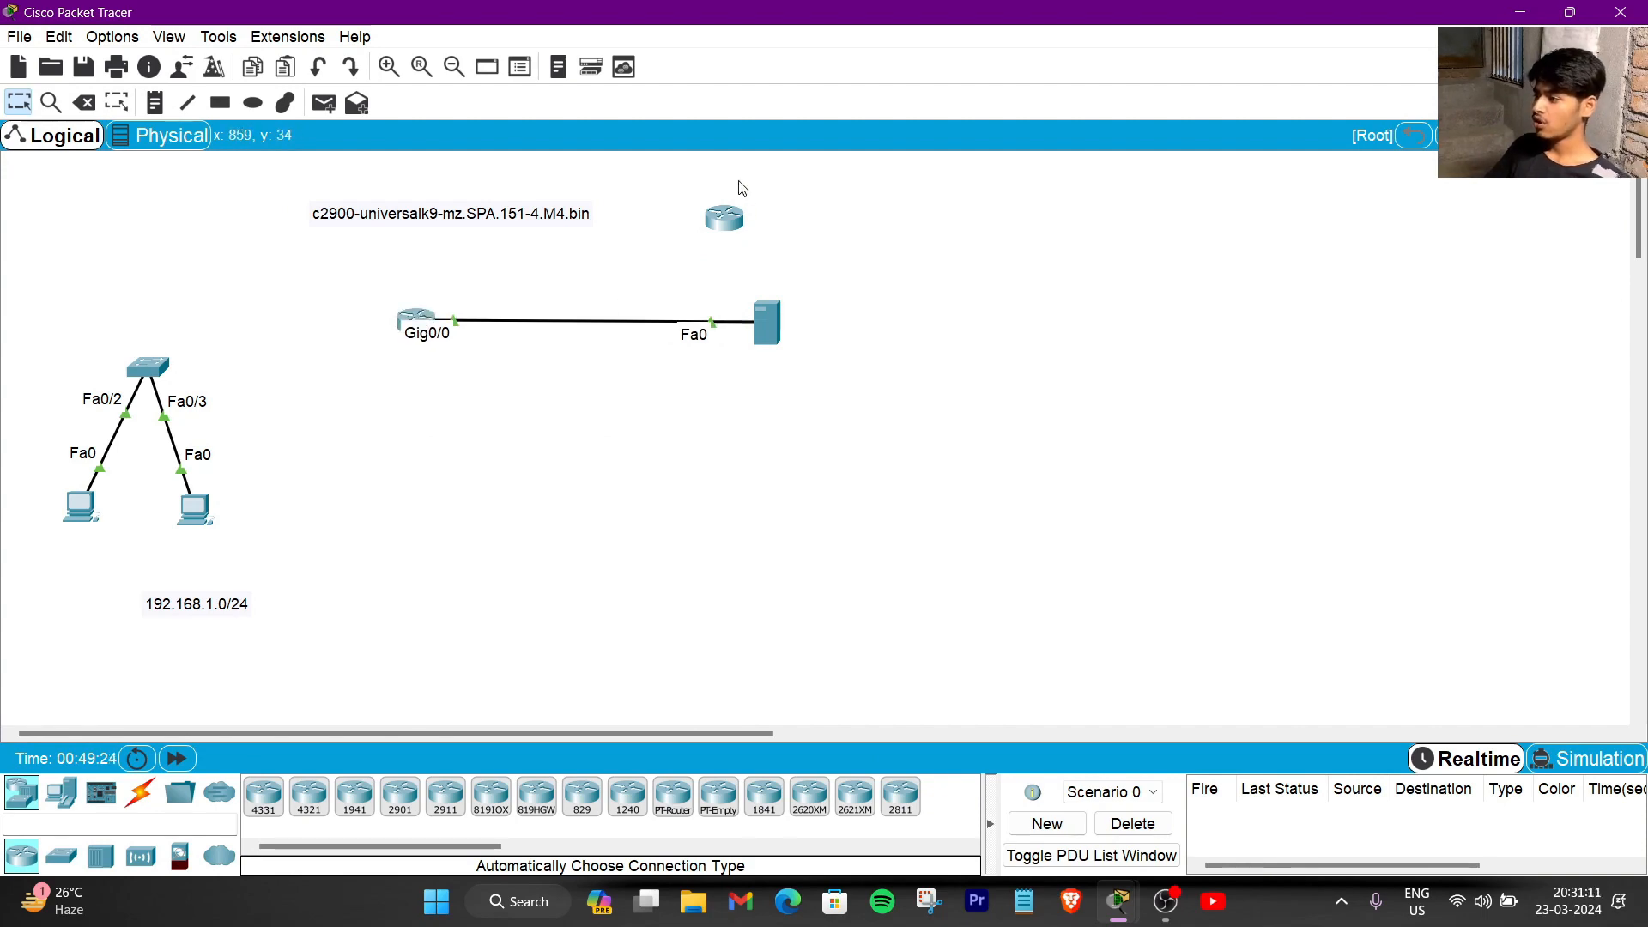
- Move the unconnected router across the workspace to a spot above the switch
{"action": "left_click_drag", "start_coordinate": [740, 222], "coordinate": [150, 220]}
{"action": "double_click", "coordinate": [148, 220]}
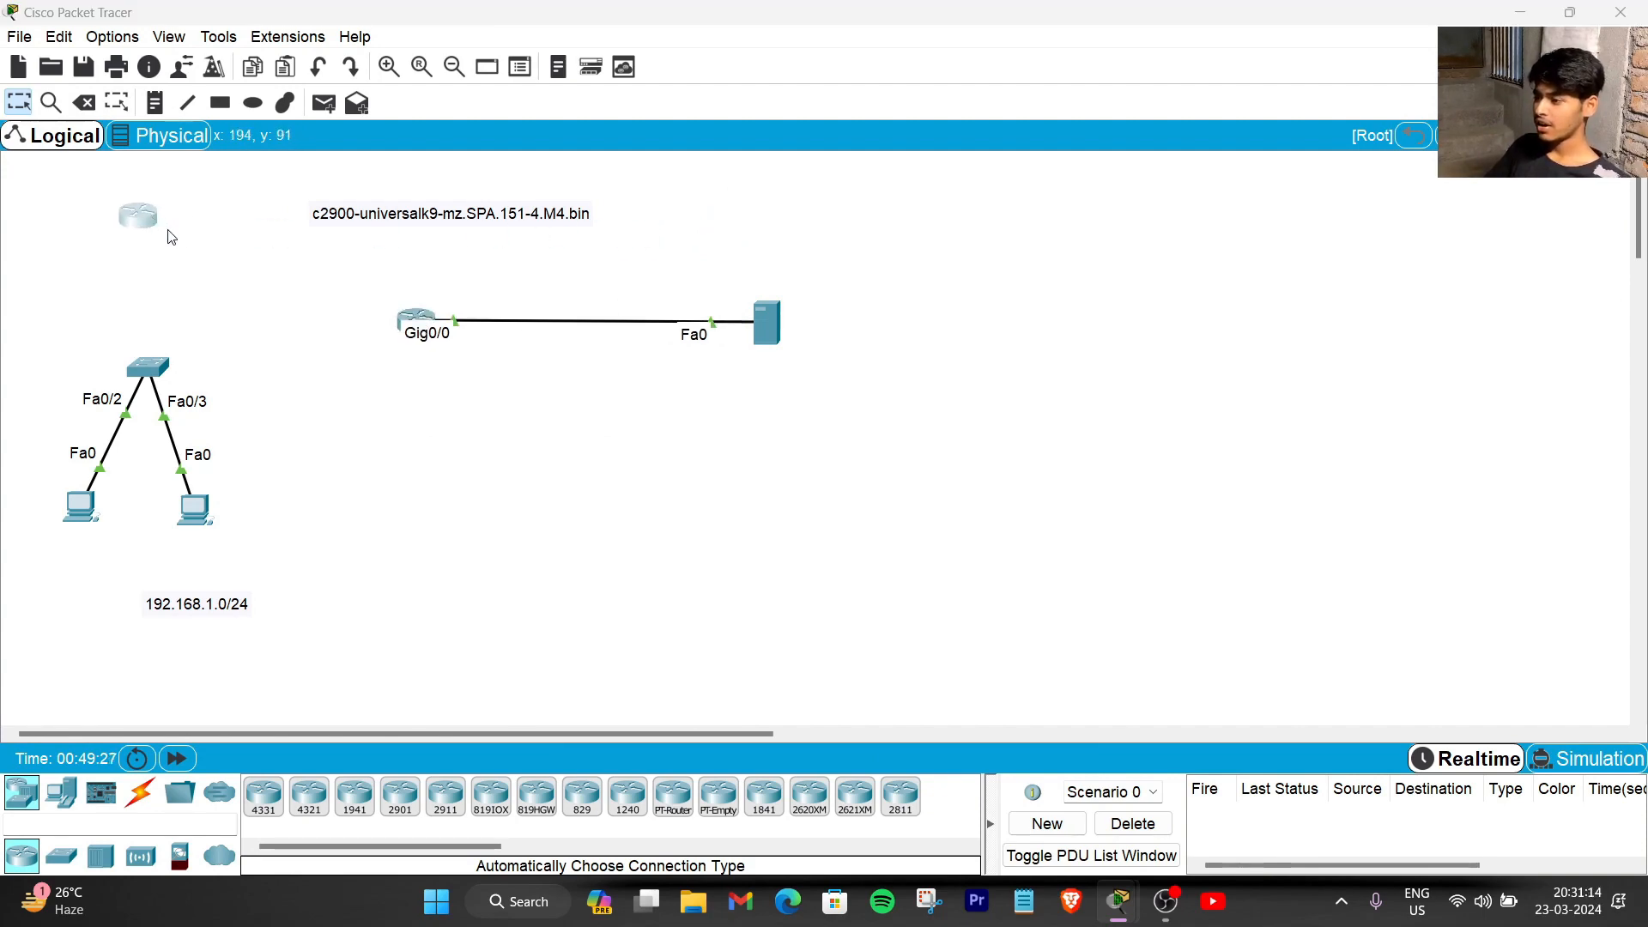
{"action": "left_click", "coordinate": [1077, 168]}
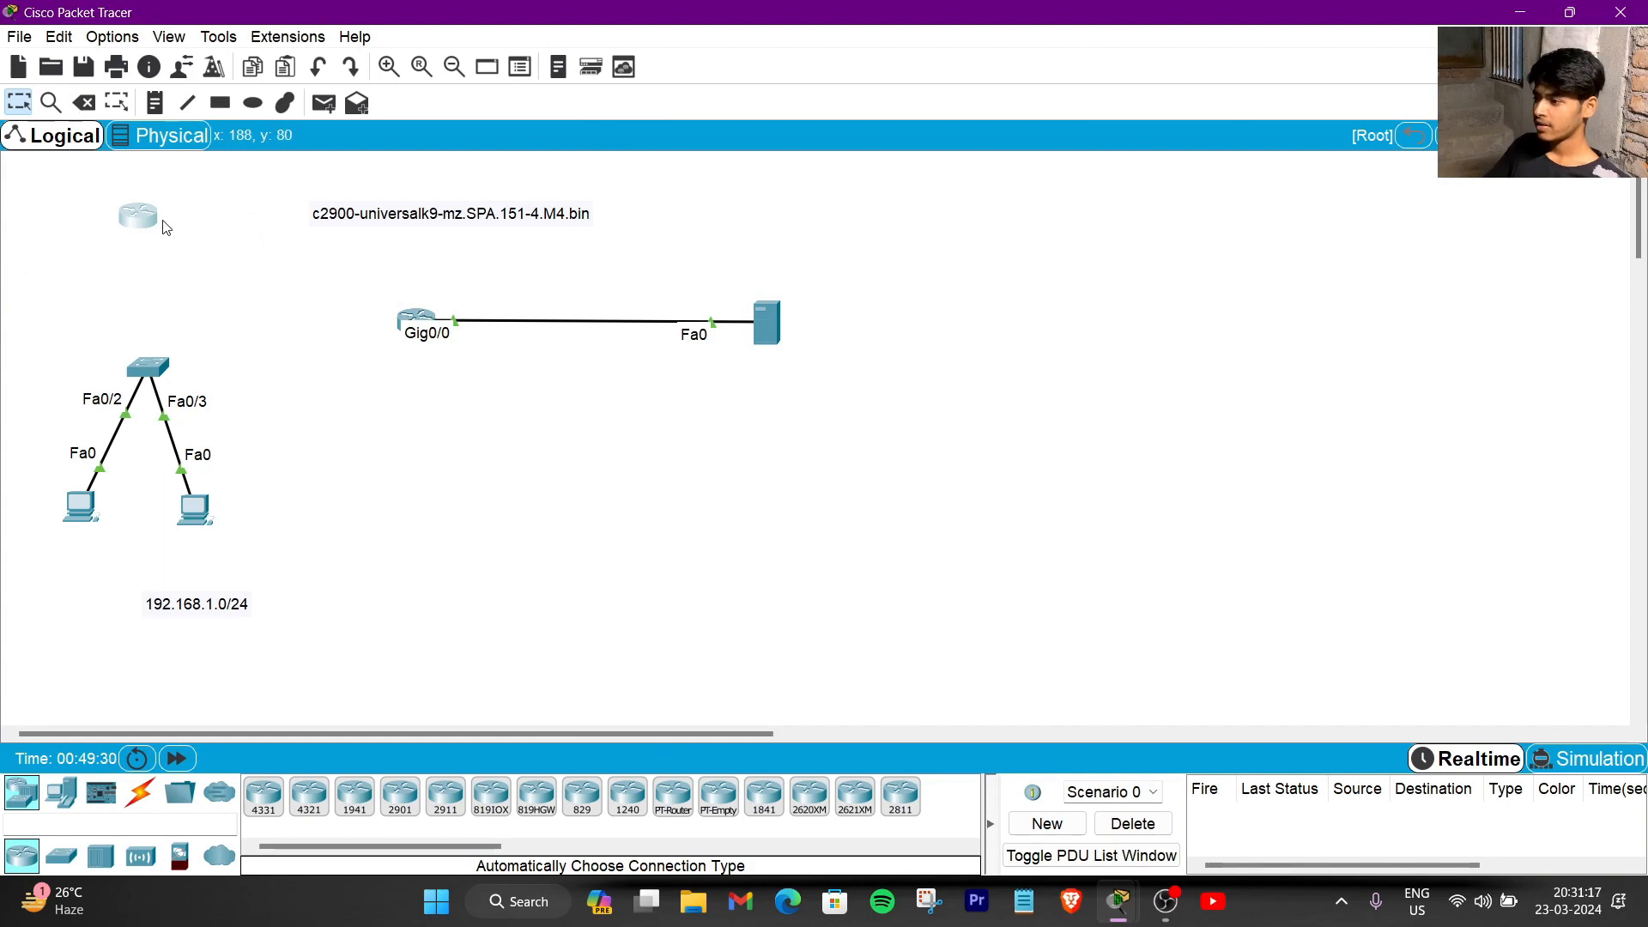
{"action": "left_click_drag", "start_coordinate": [139, 217], "coordinate": [154, 223]}
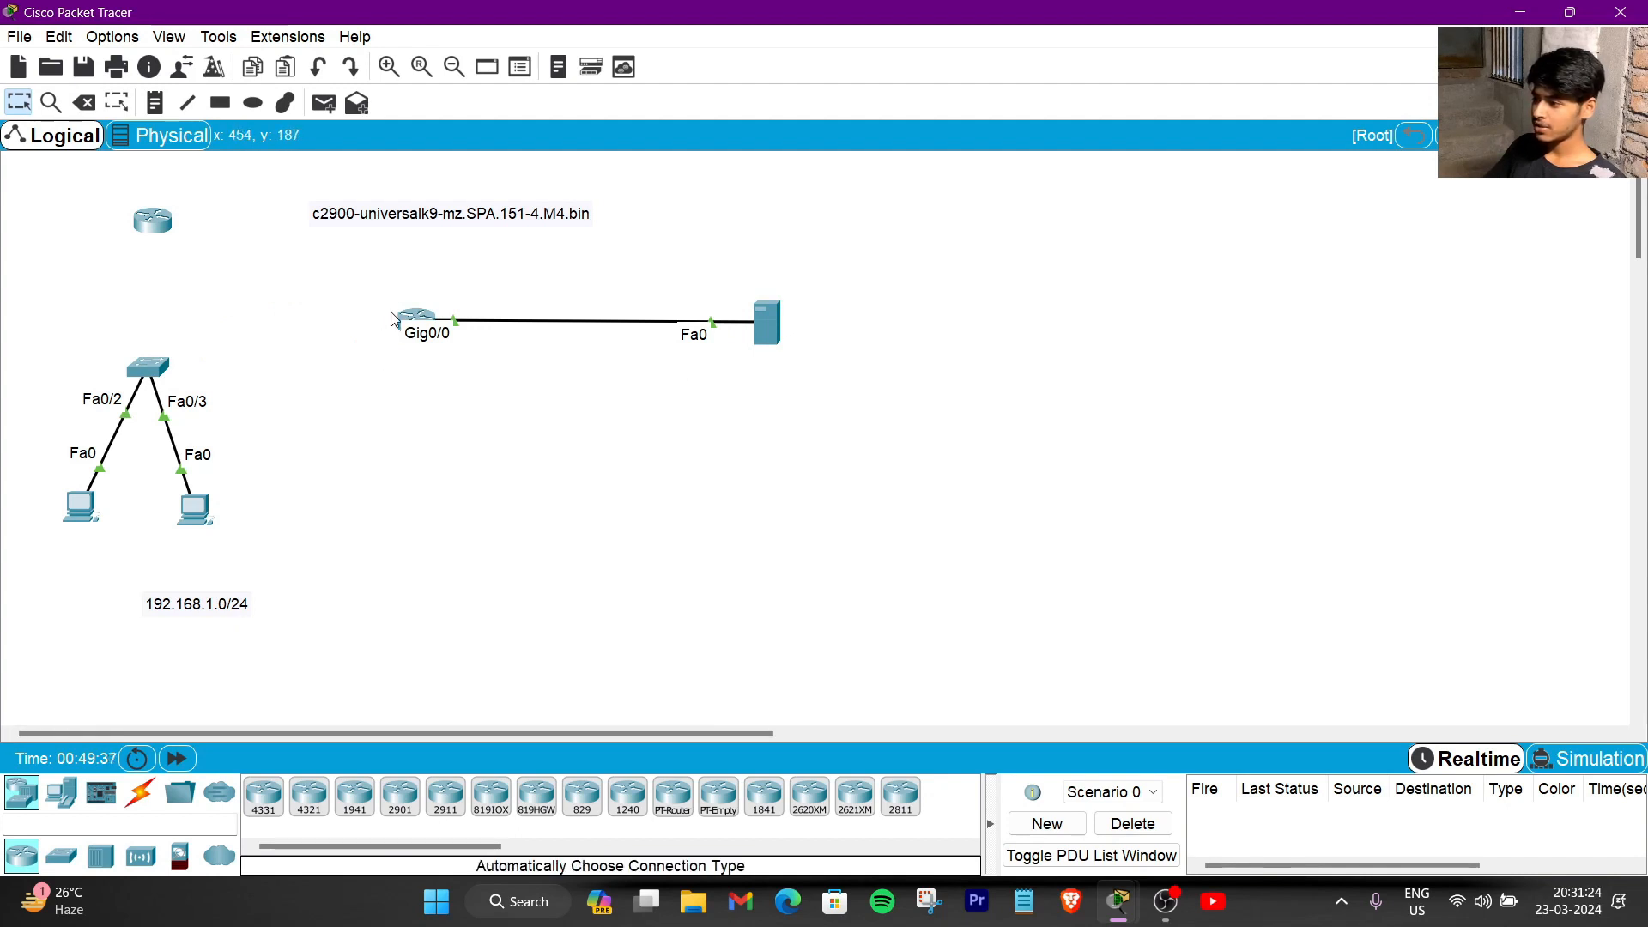
- Delete the unconnected router above the switch and place a new 4331 router in the same spot
{"action": "left_click_drag", "start_coordinate": [193, 180], "coordinate": [135, 294]}
{"action": "key", "text": "Delete"}
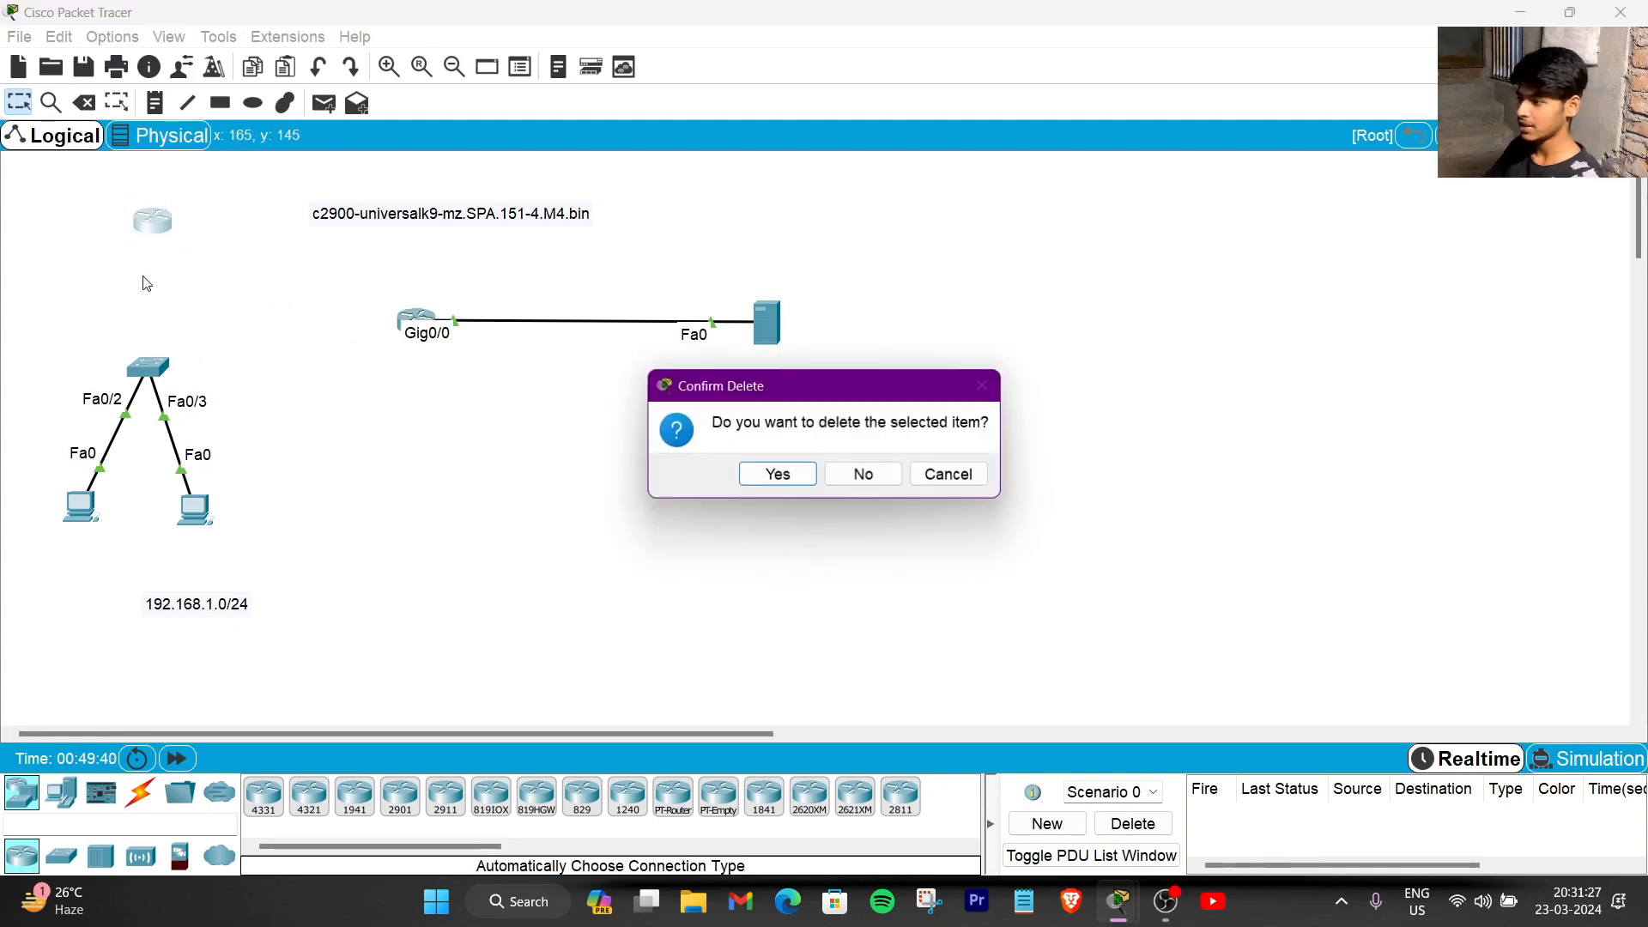
{"action": "left_click", "coordinate": [776, 470]}
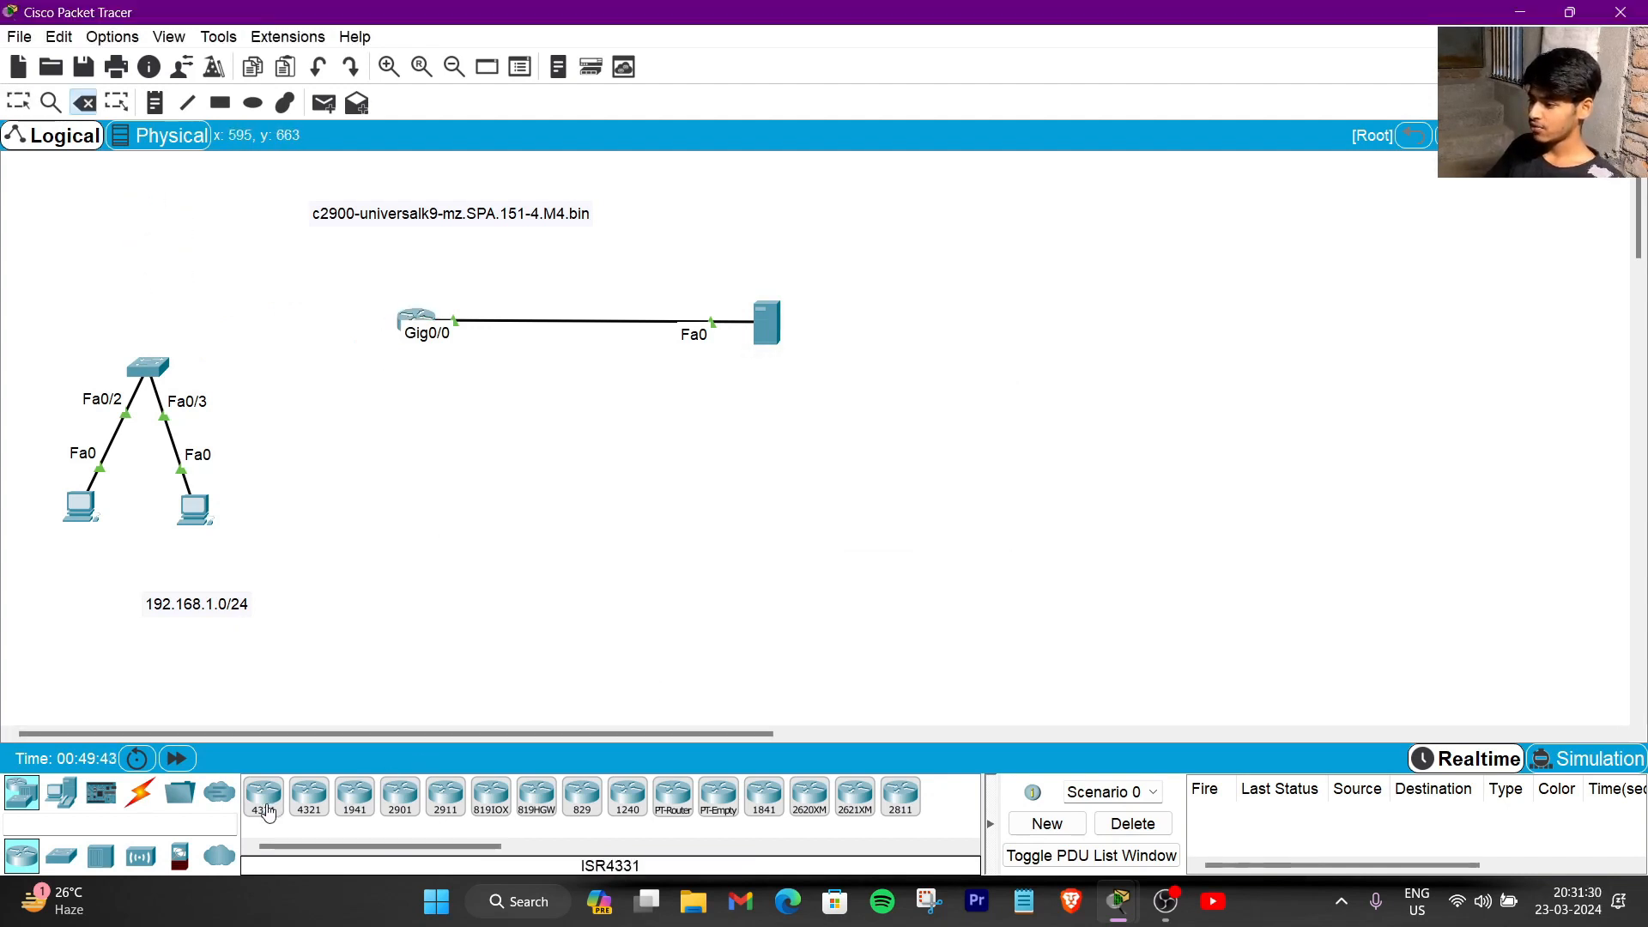
{"action": "left_click_drag", "start_coordinate": [269, 802], "coordinate": [146, 230]}
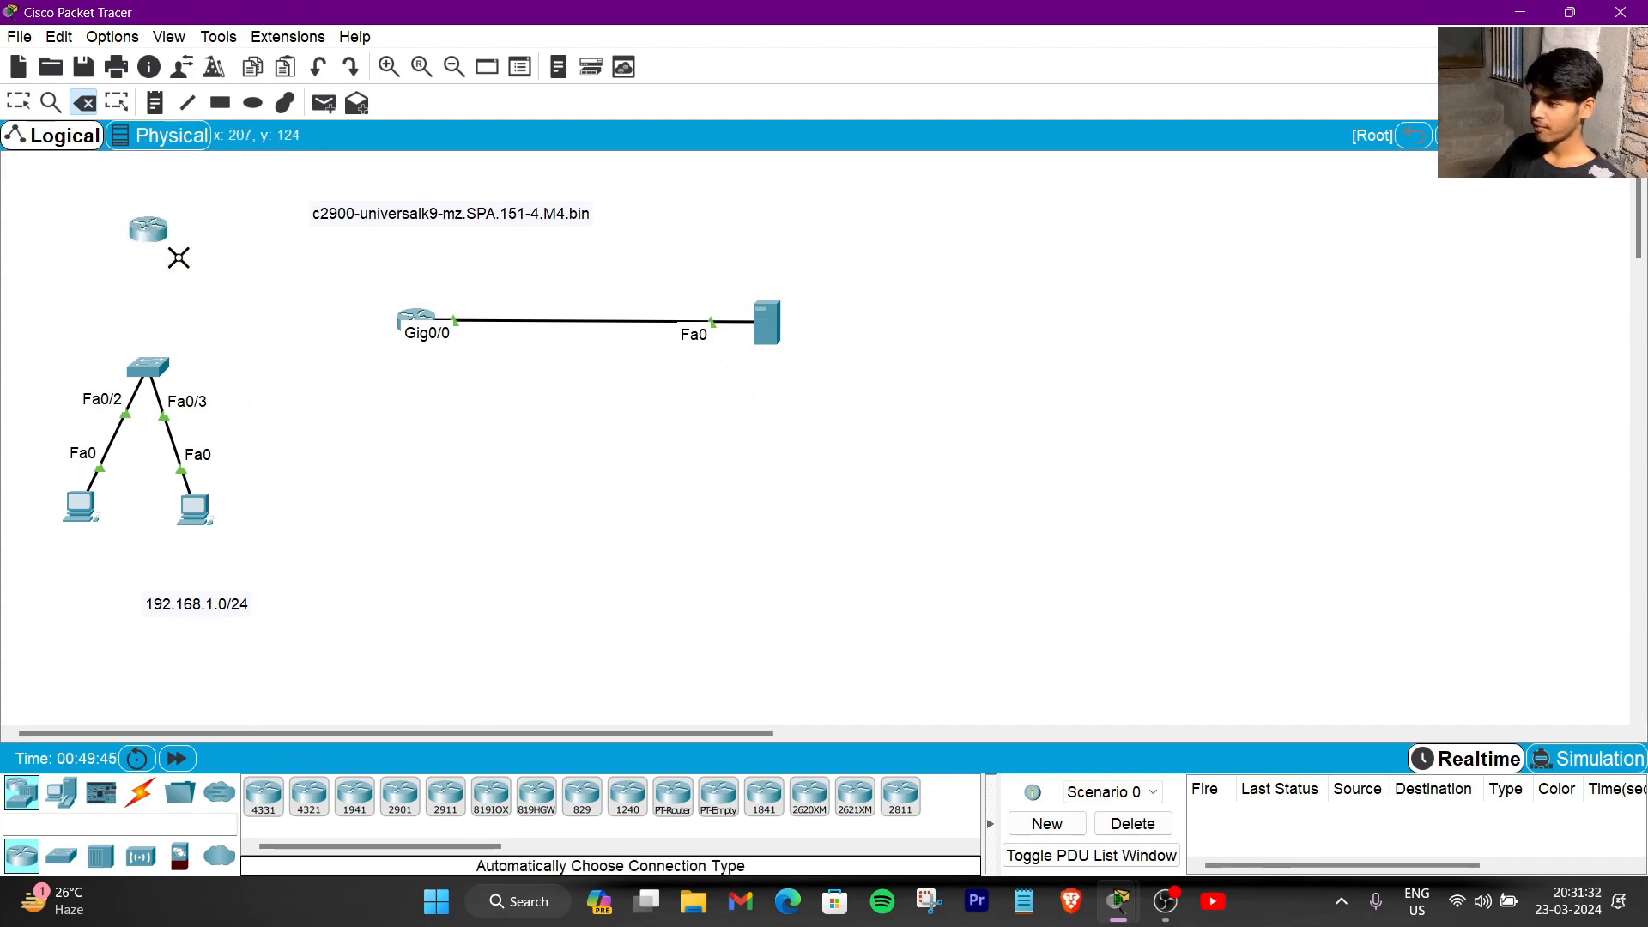
{"action": "left_click", "coordinate": [19, 112]}
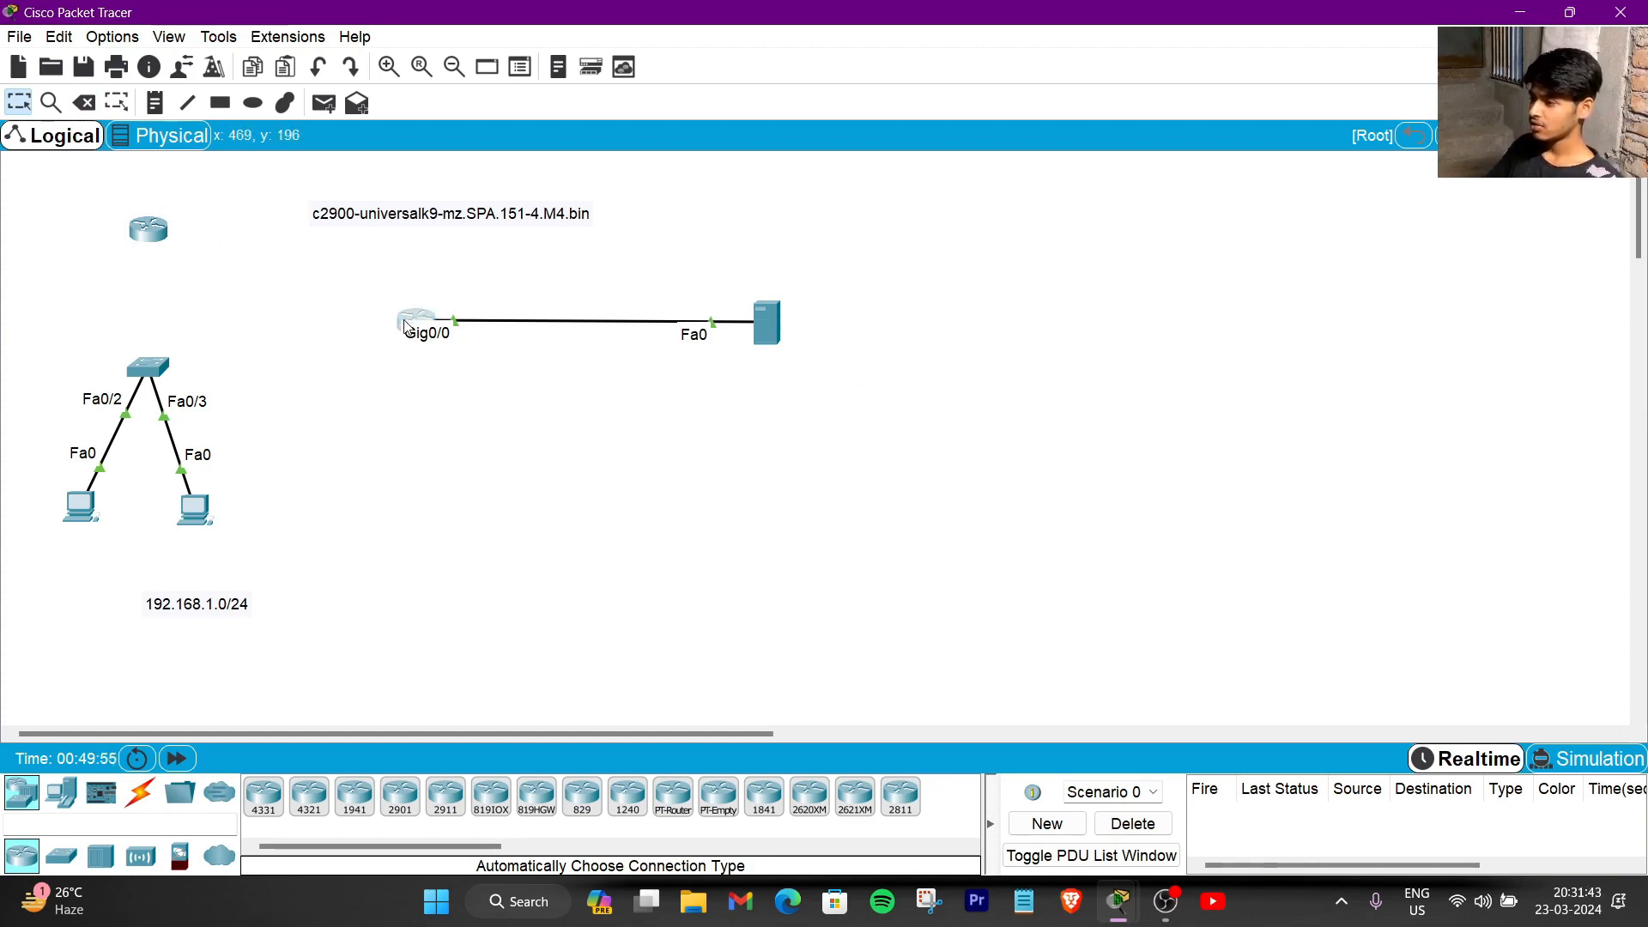
- Open the CLI of the router linked to the server, enter privileged EXEC mode with en to check it works, and close its window
{"action": "left_click_drag", "start_coordinate": [405, 324], "coordinate": [306, 325]}
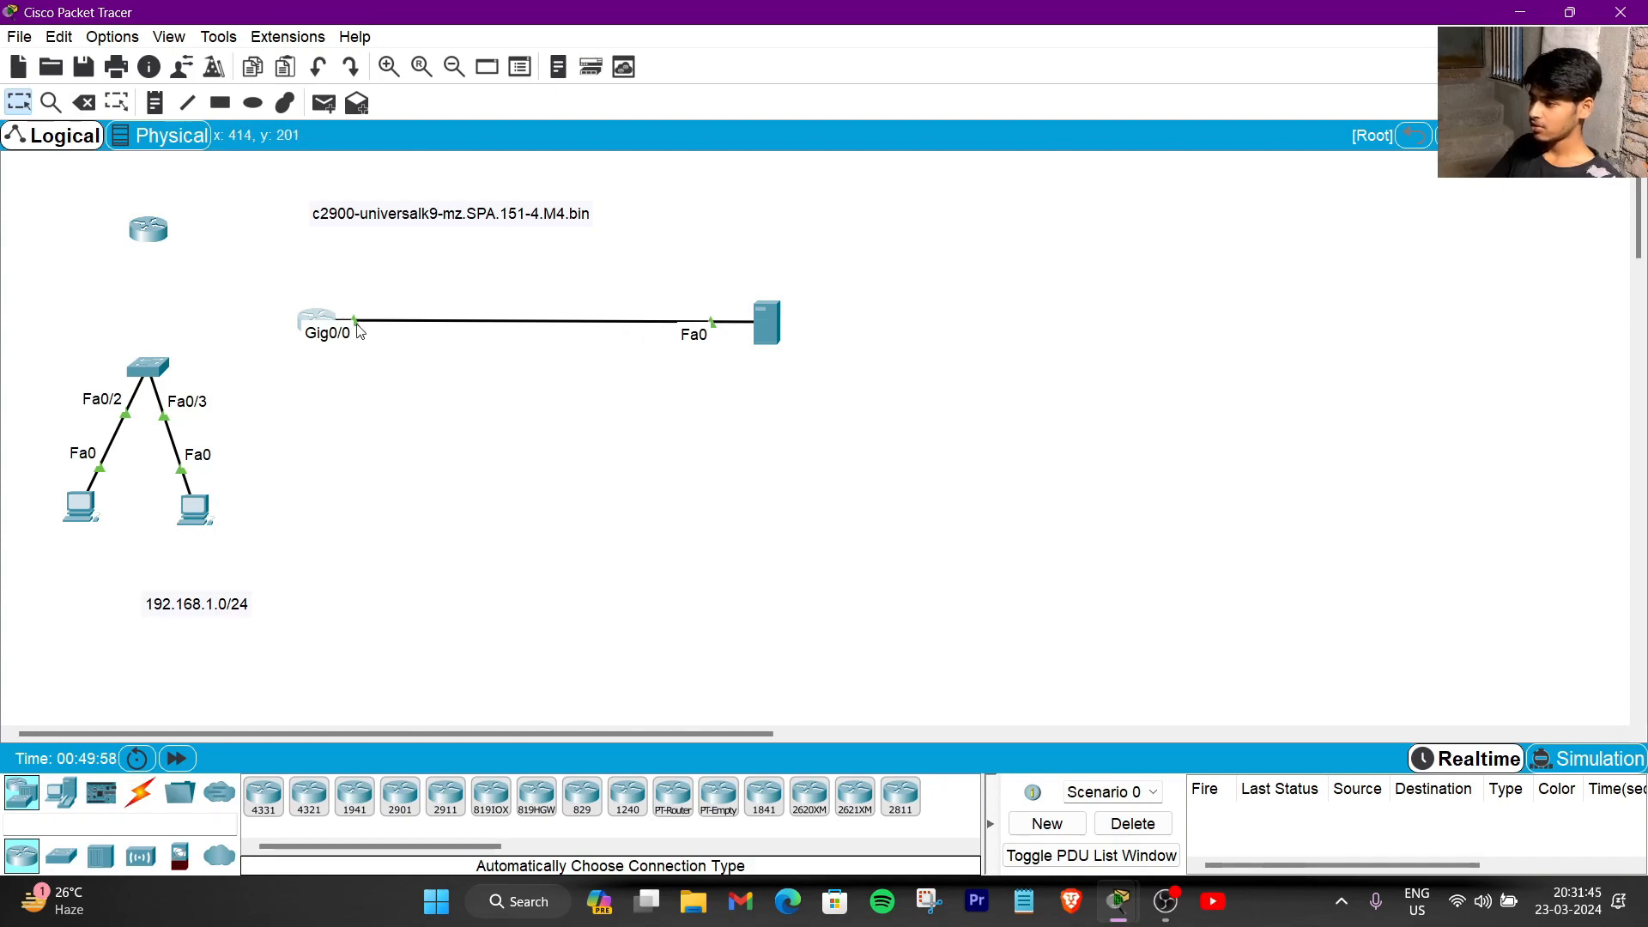
{"action": "left_click", "coordinate": [311, 323]}
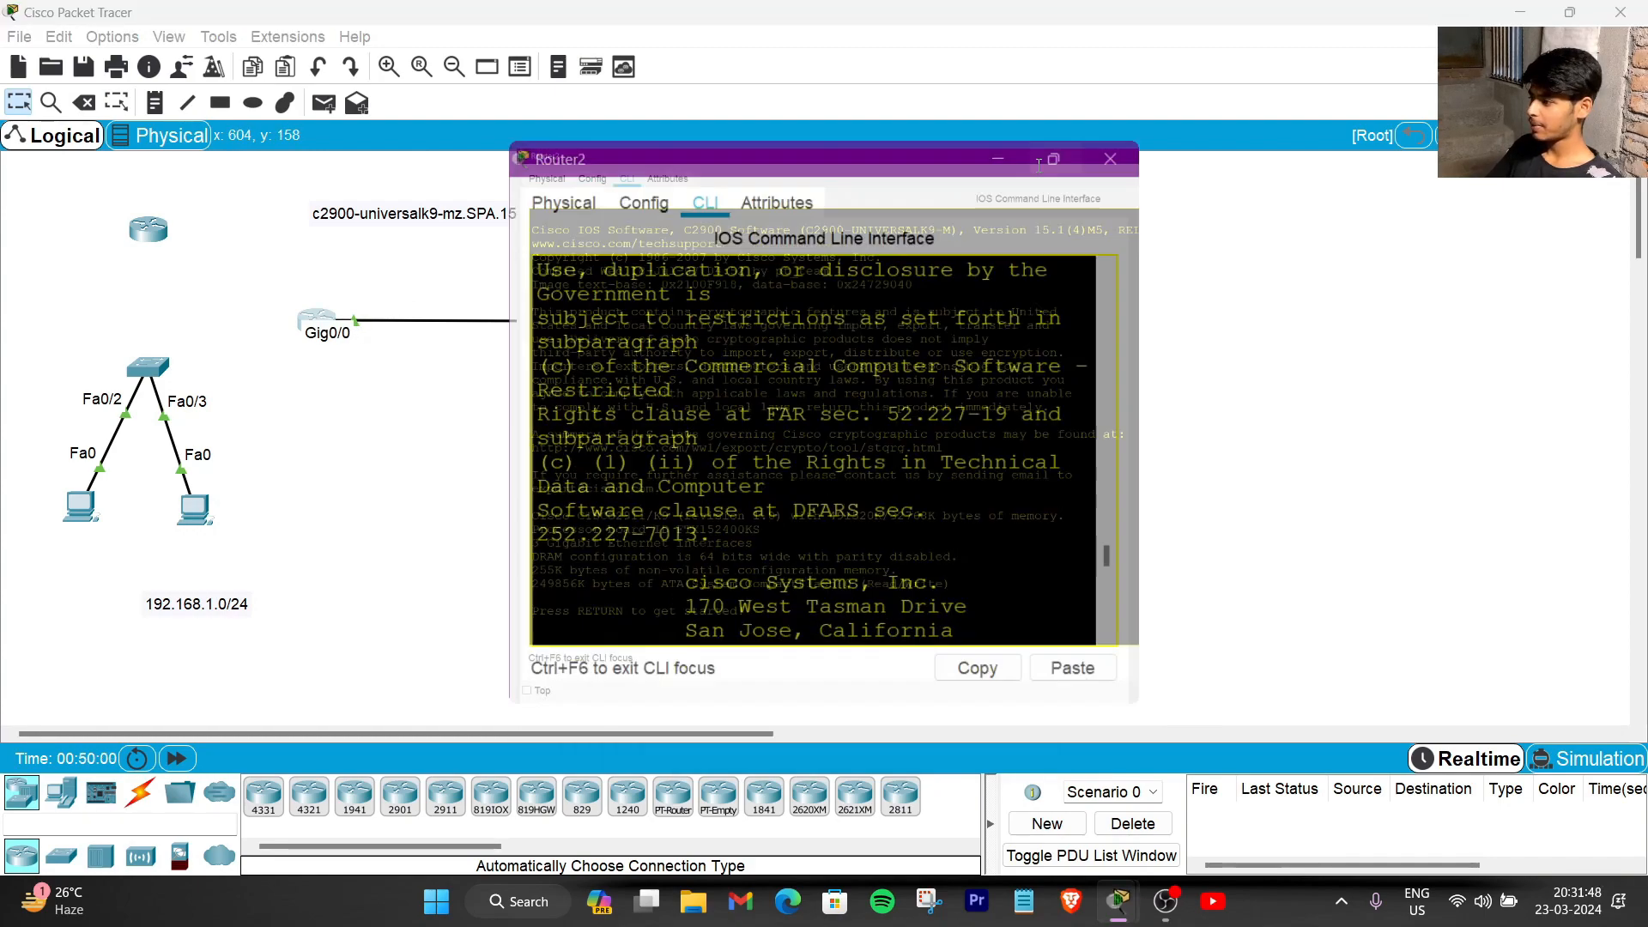
{"action": "key", "text": "Return"}
{"action": "key", "text": "Return"}
{"action": "key", "text": "Return"}
{"action": "key", "text": "Return"}
{"action": "key", "text": "Return"}
{"action": "key", "text": "Return"}
{"action": "key", "text": "Return"}
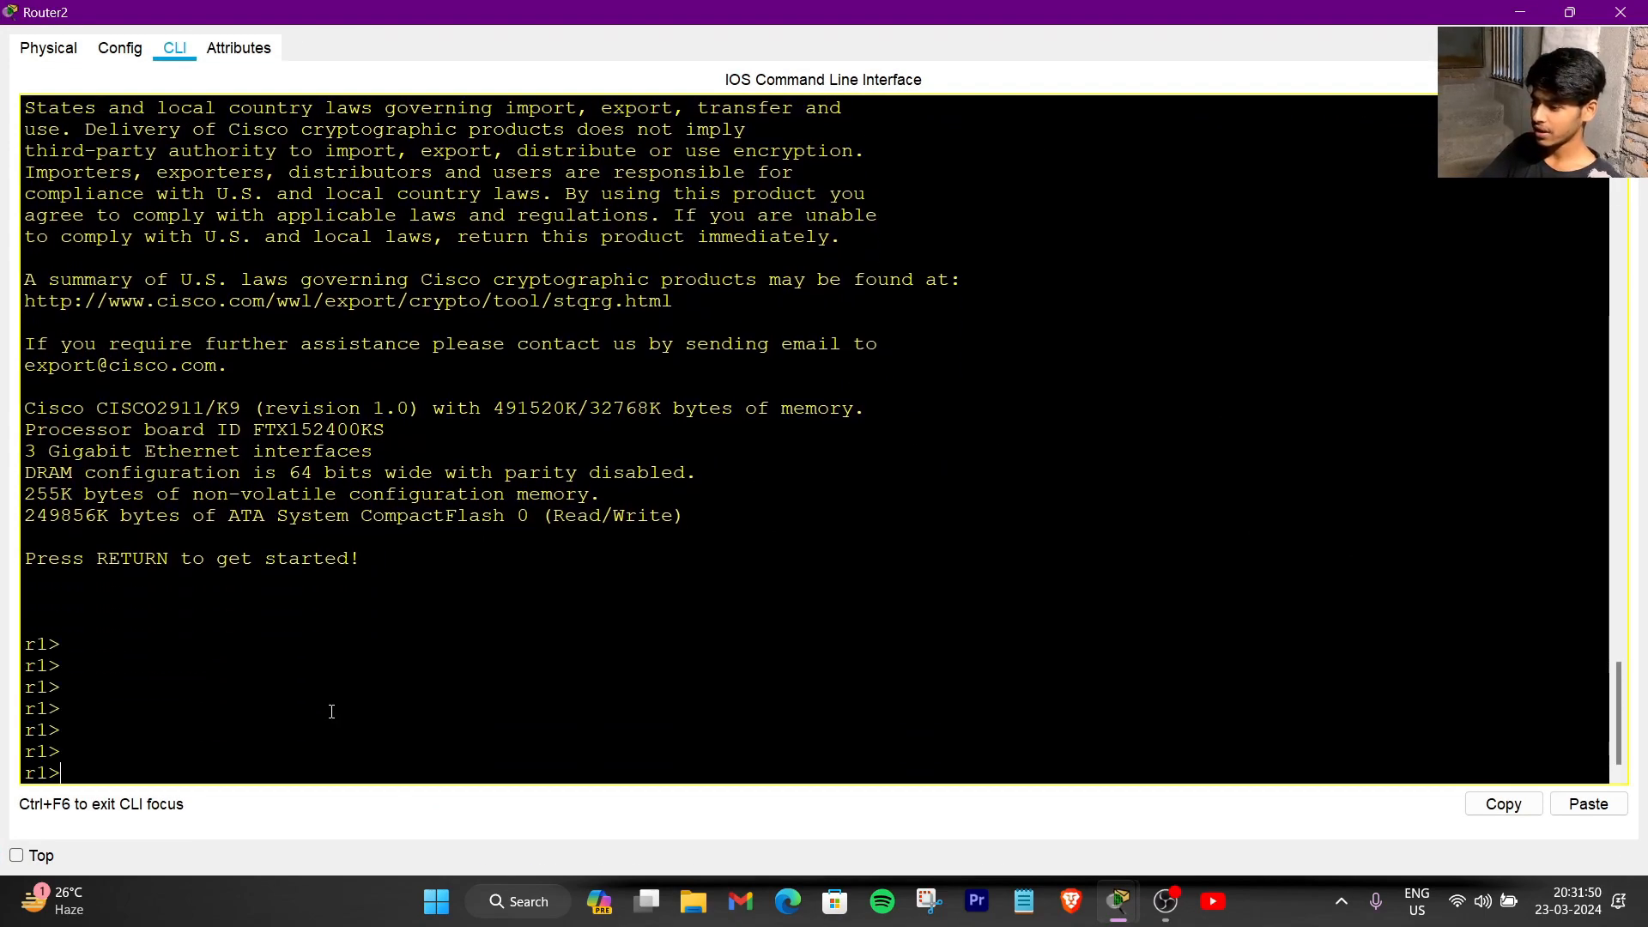
{"action": "type", "text": "en"}
{"action": "key", "text": "Return"}
{"action": "key", "text": "Return"}
{"action": "key", "text": "Return"}
{"action": "key", "text": "Return"}
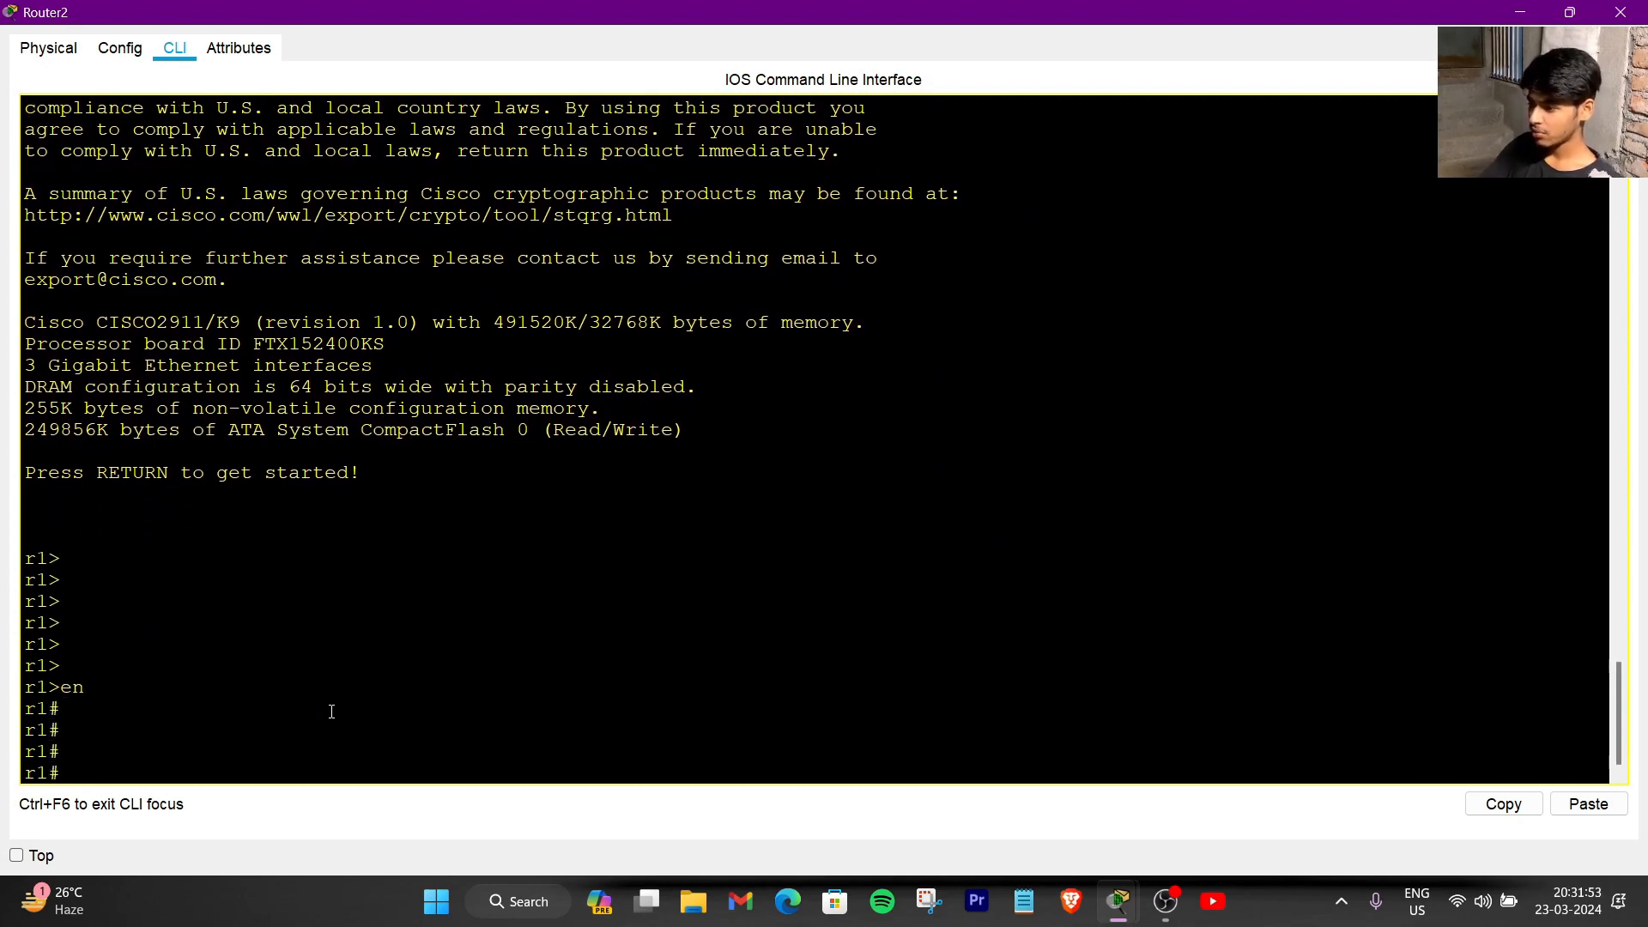
{"action": "left_click_drag", "start_coordinate": [26, 751], "coordinate": [74, 756]}
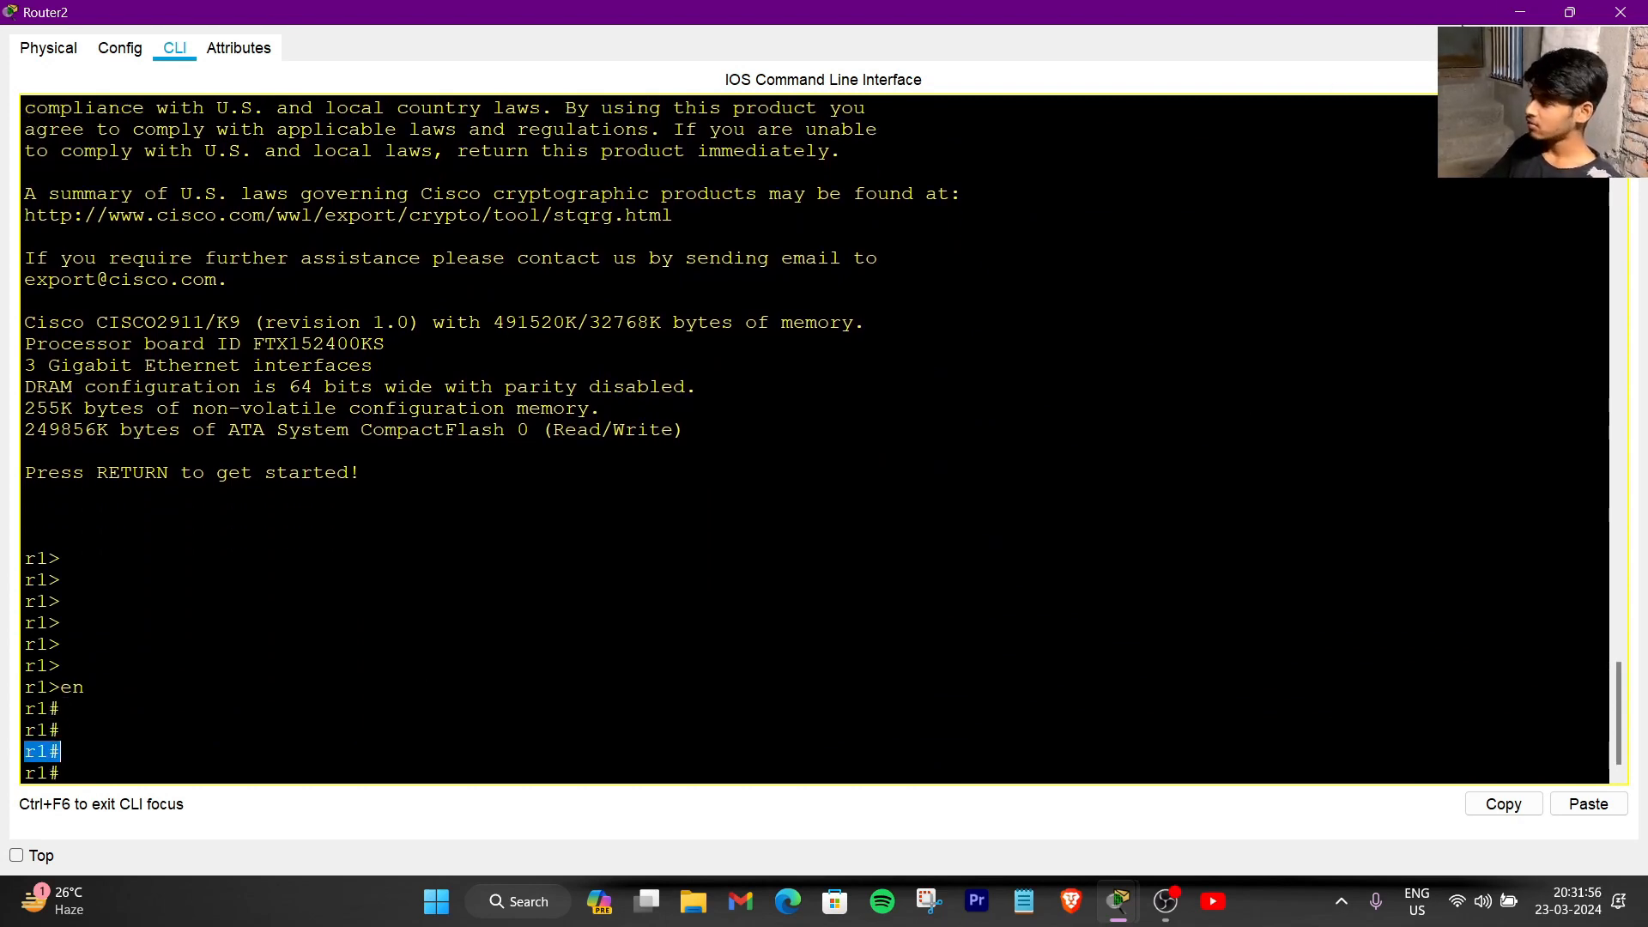
{"action": "left_click", "coordinate": [1635, 13]}
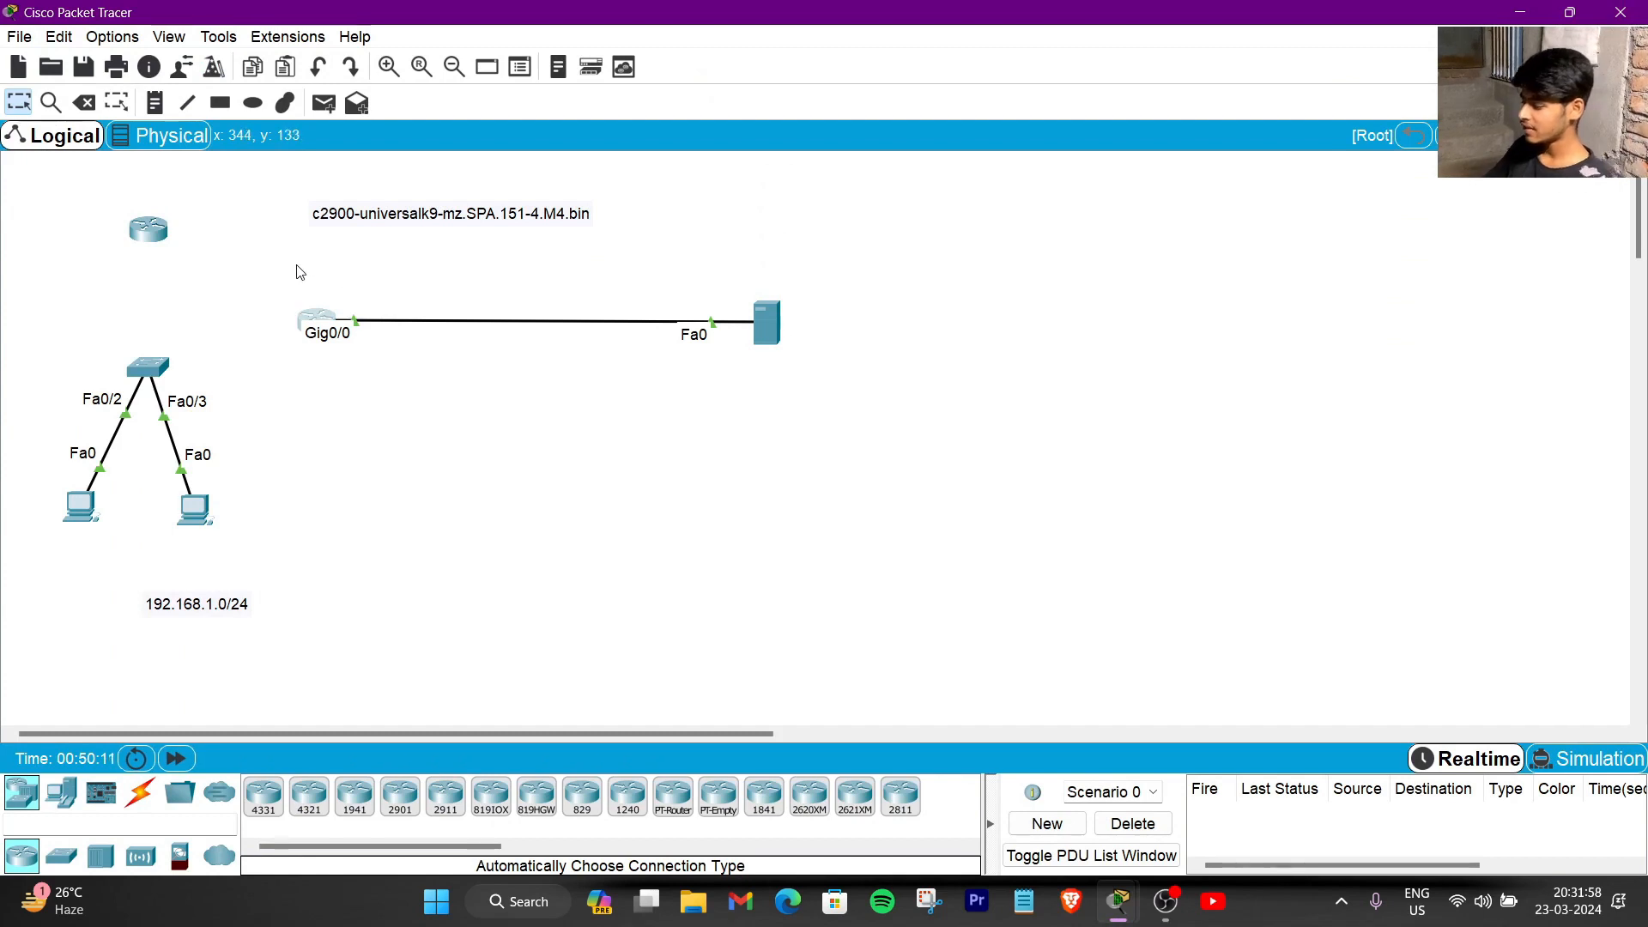
- Reattach the server's cable from the router to the switch's FastEthernet0/1, and rearrange the server closer and the freed router farther away
{"action": "left_click_drag", "start_coordinate": [355, 322], "coordinate": [148, 369]}
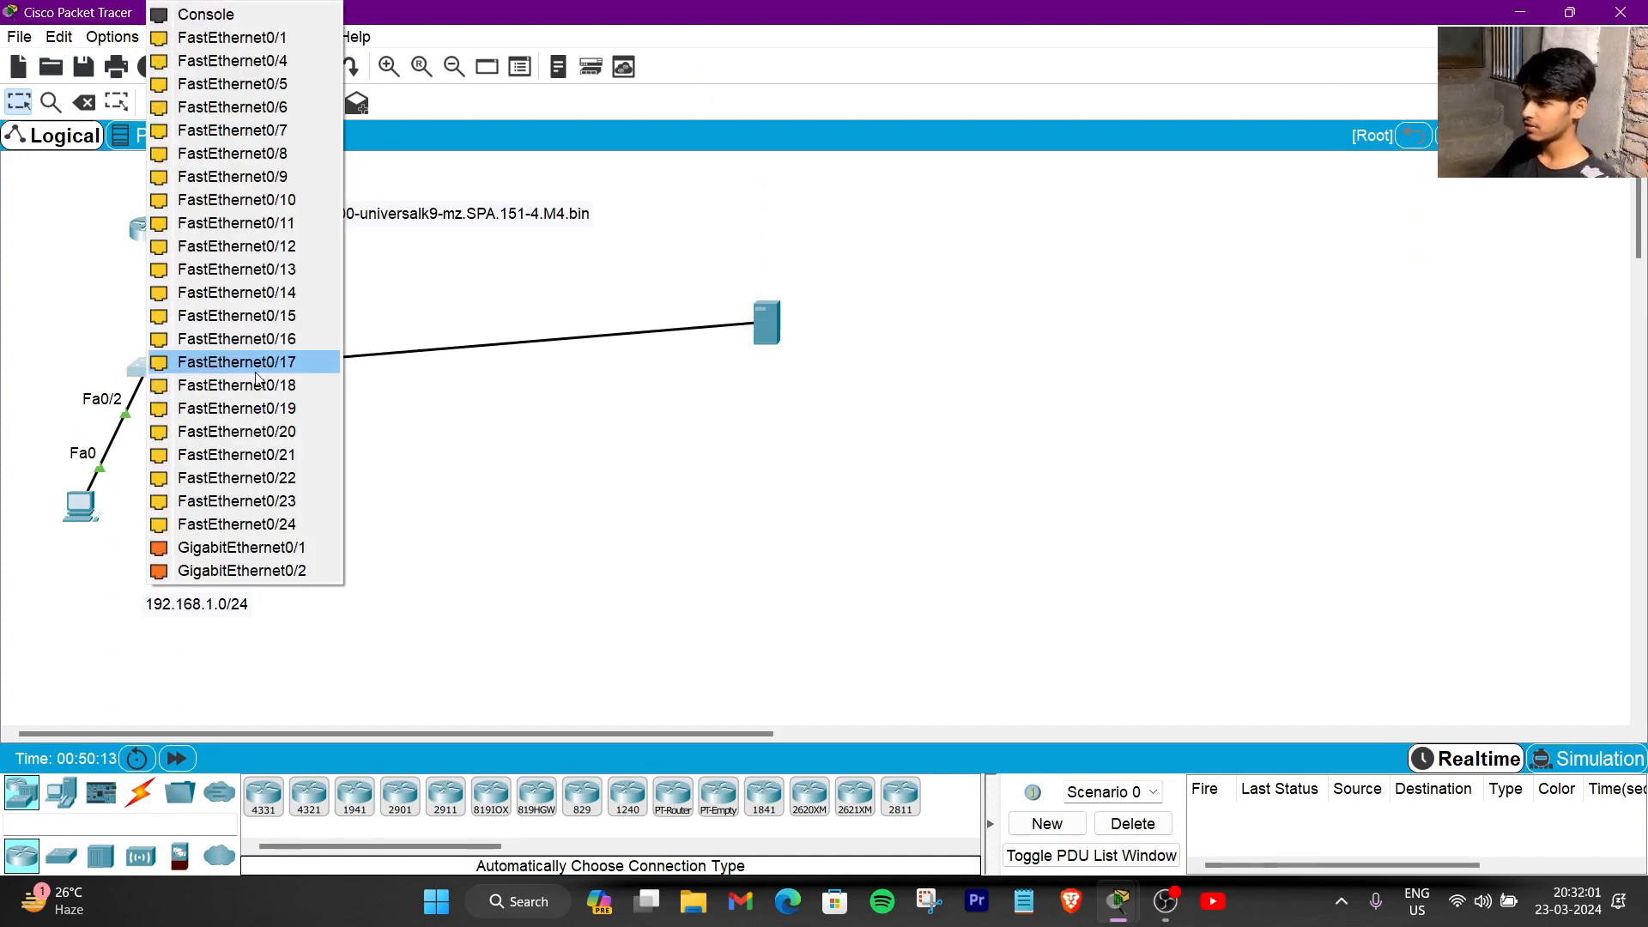
{"action": "left_click", "coordinate": [284, 40]}
{"action": "left_click_drag", "start_coordinate": [762, 324], "coordinate": [572, 364]}
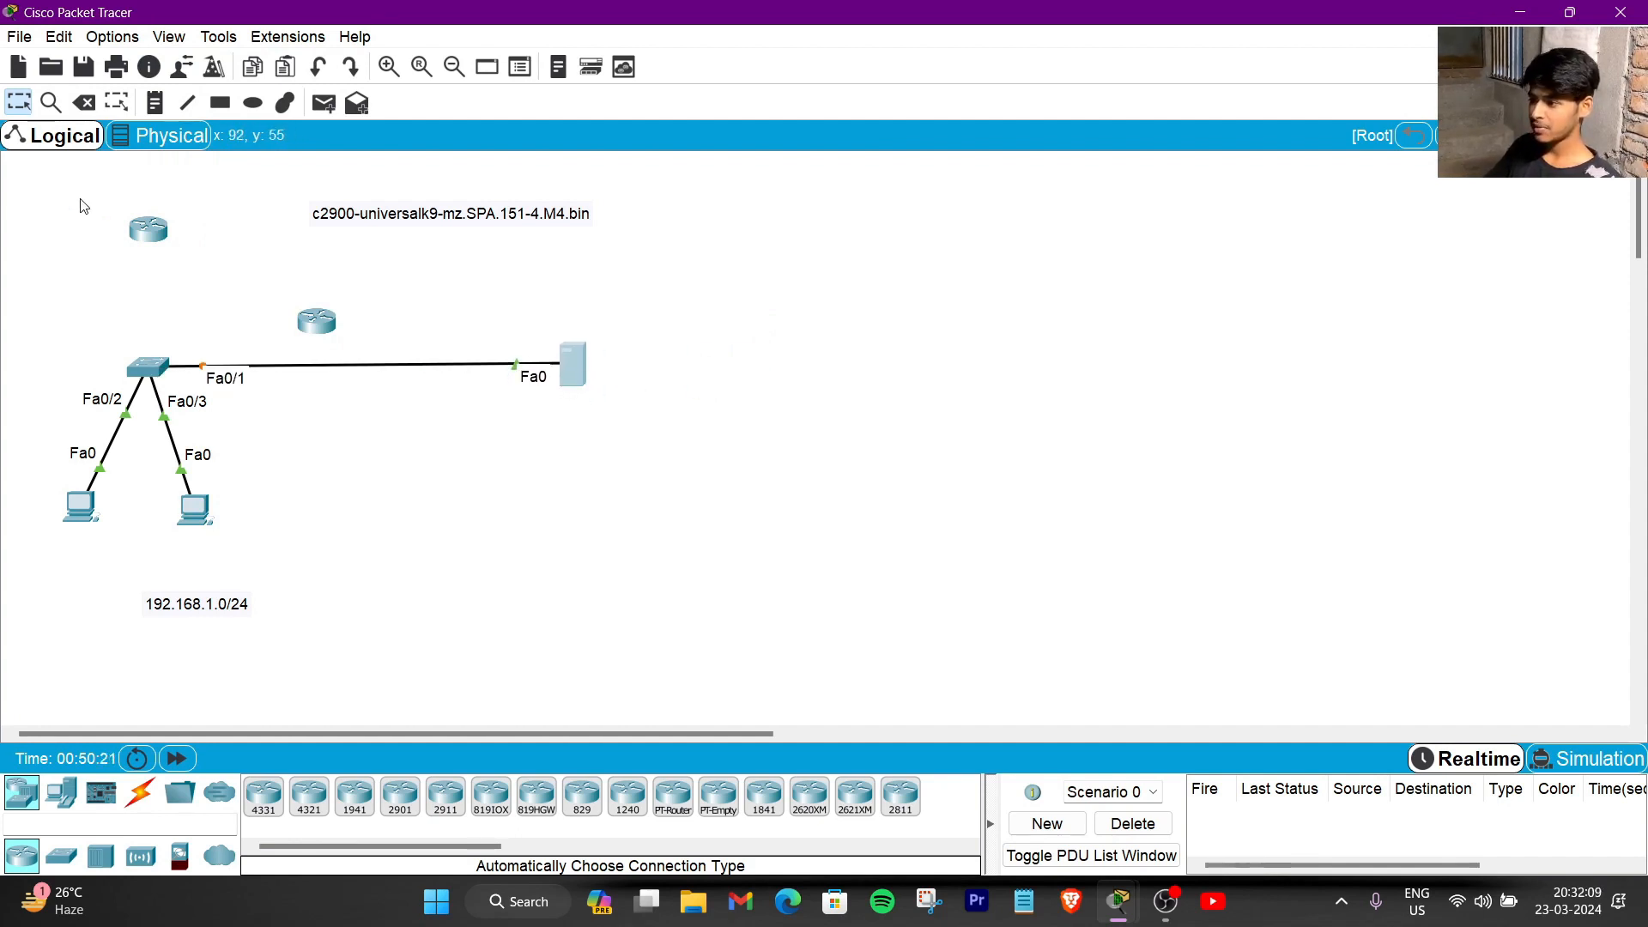
{"action": "left_click_drag", "start_coordinate": [317, 321], "coordinate": [810, 314]}
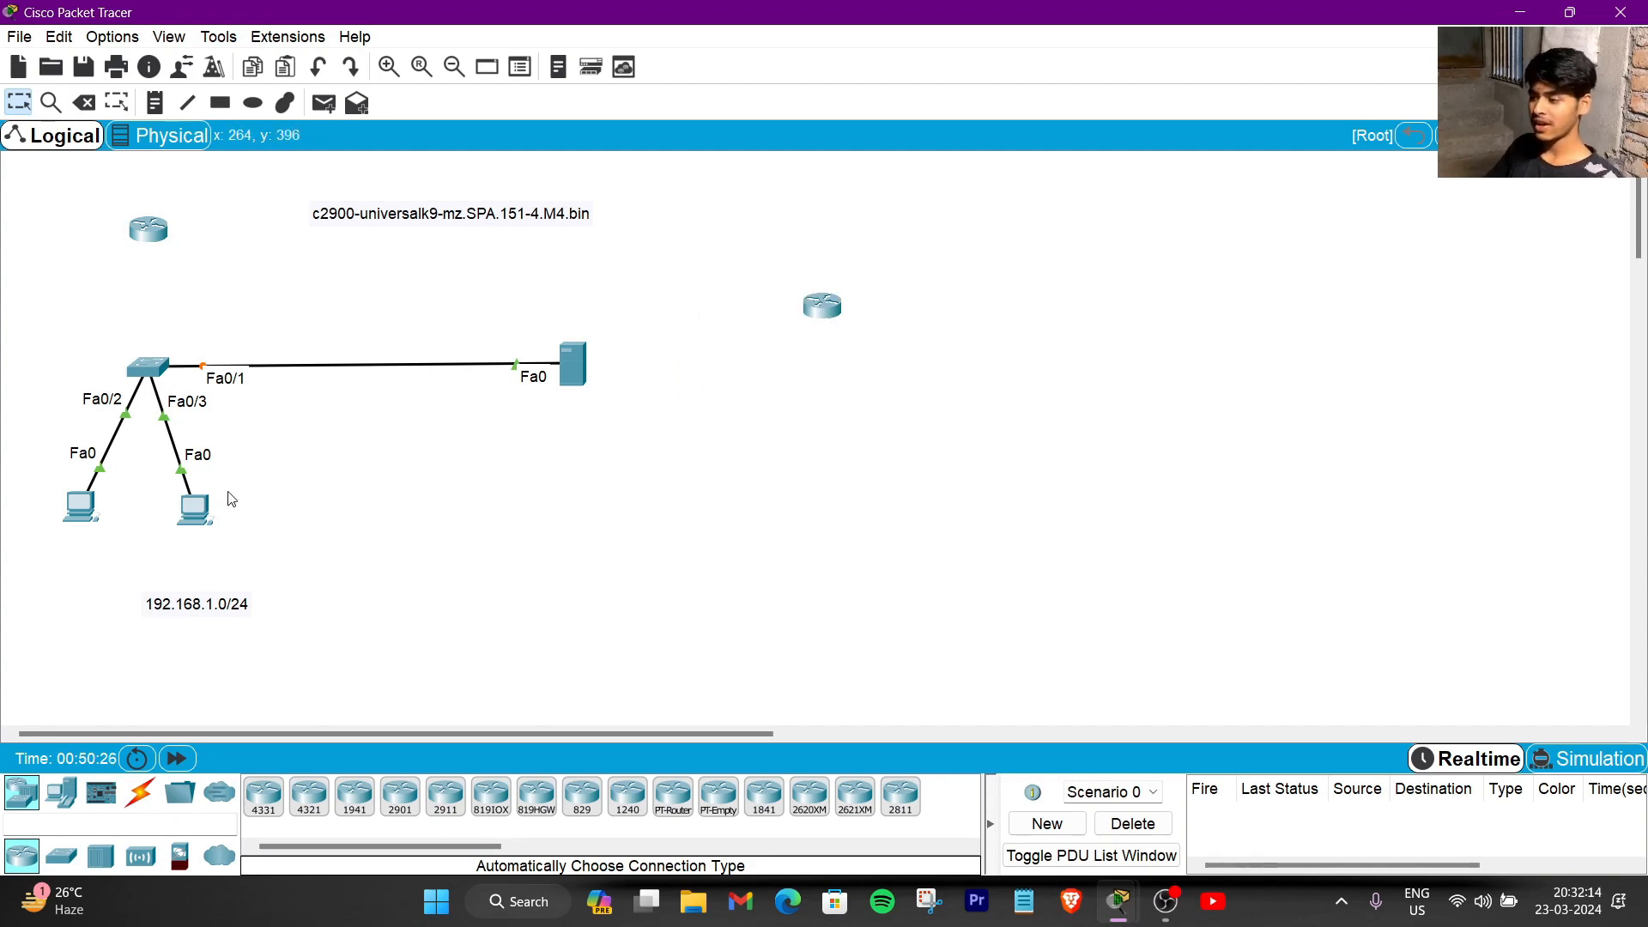
- Connect the switch to the 4331 router above it with an automatically chosen cable, and move that router slightly up
{"action": "left_click", "coordinate": [140, 791]}
{"action": "left_click", "coordinate": [271, 812]}
{"action": "left_click", "coordinate": [148, 367]}
{"action": "left_click", "coordinate": [149, 229]}
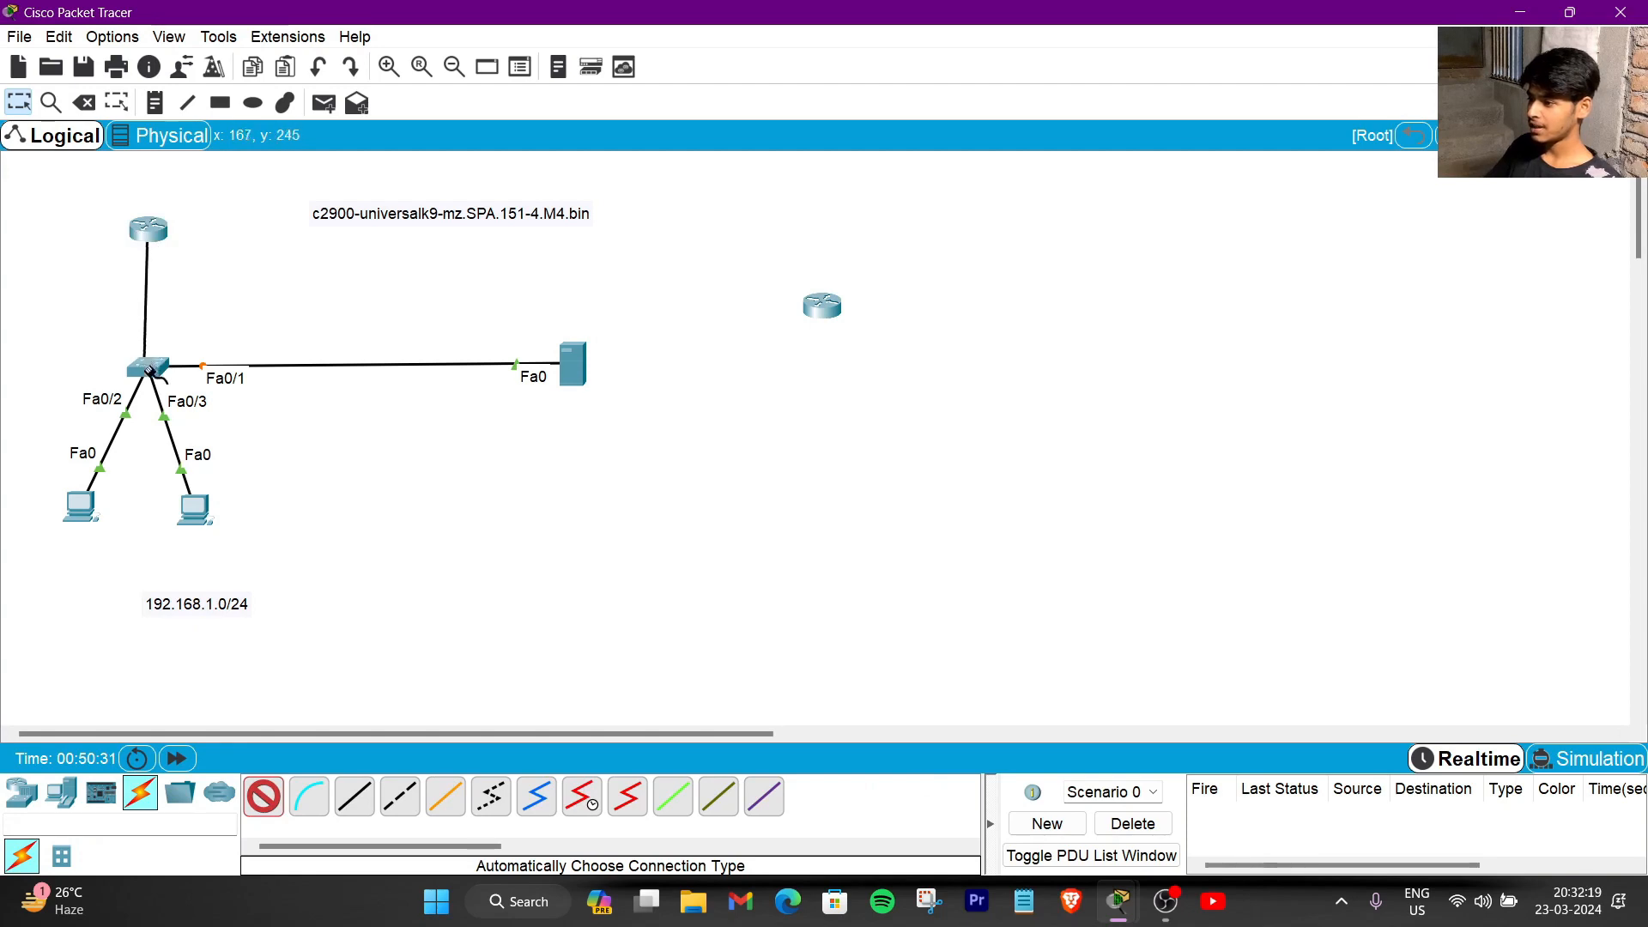
{"action": "left_click_drag", "start_coordinate": [150, 230], "coordinate": [166, 202]}
{"action": "left_click", "coordinate": [1037, 195]}
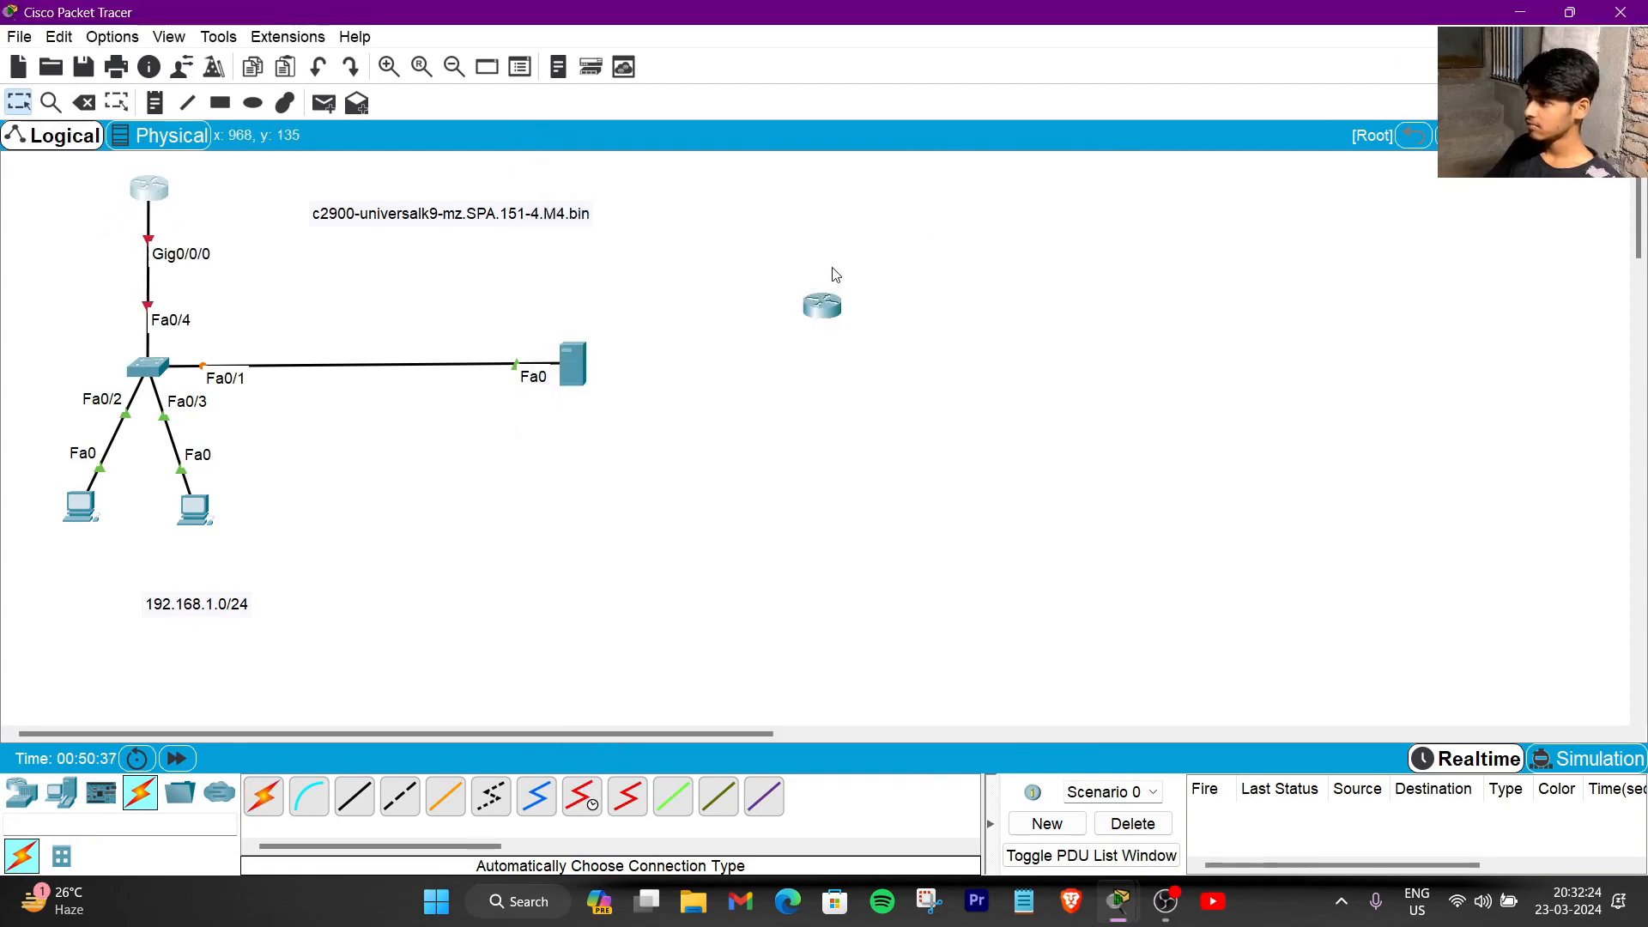
- Move the disconnected router to the far side of the workspace and open the new 4331 router's CLI in a maximized window
{"action": "left_click_drag", "start_coordinate": [822, 309], "coordinate": [1420, 328]}
{"action": "left_click", "coordinate": [1421, 324]}
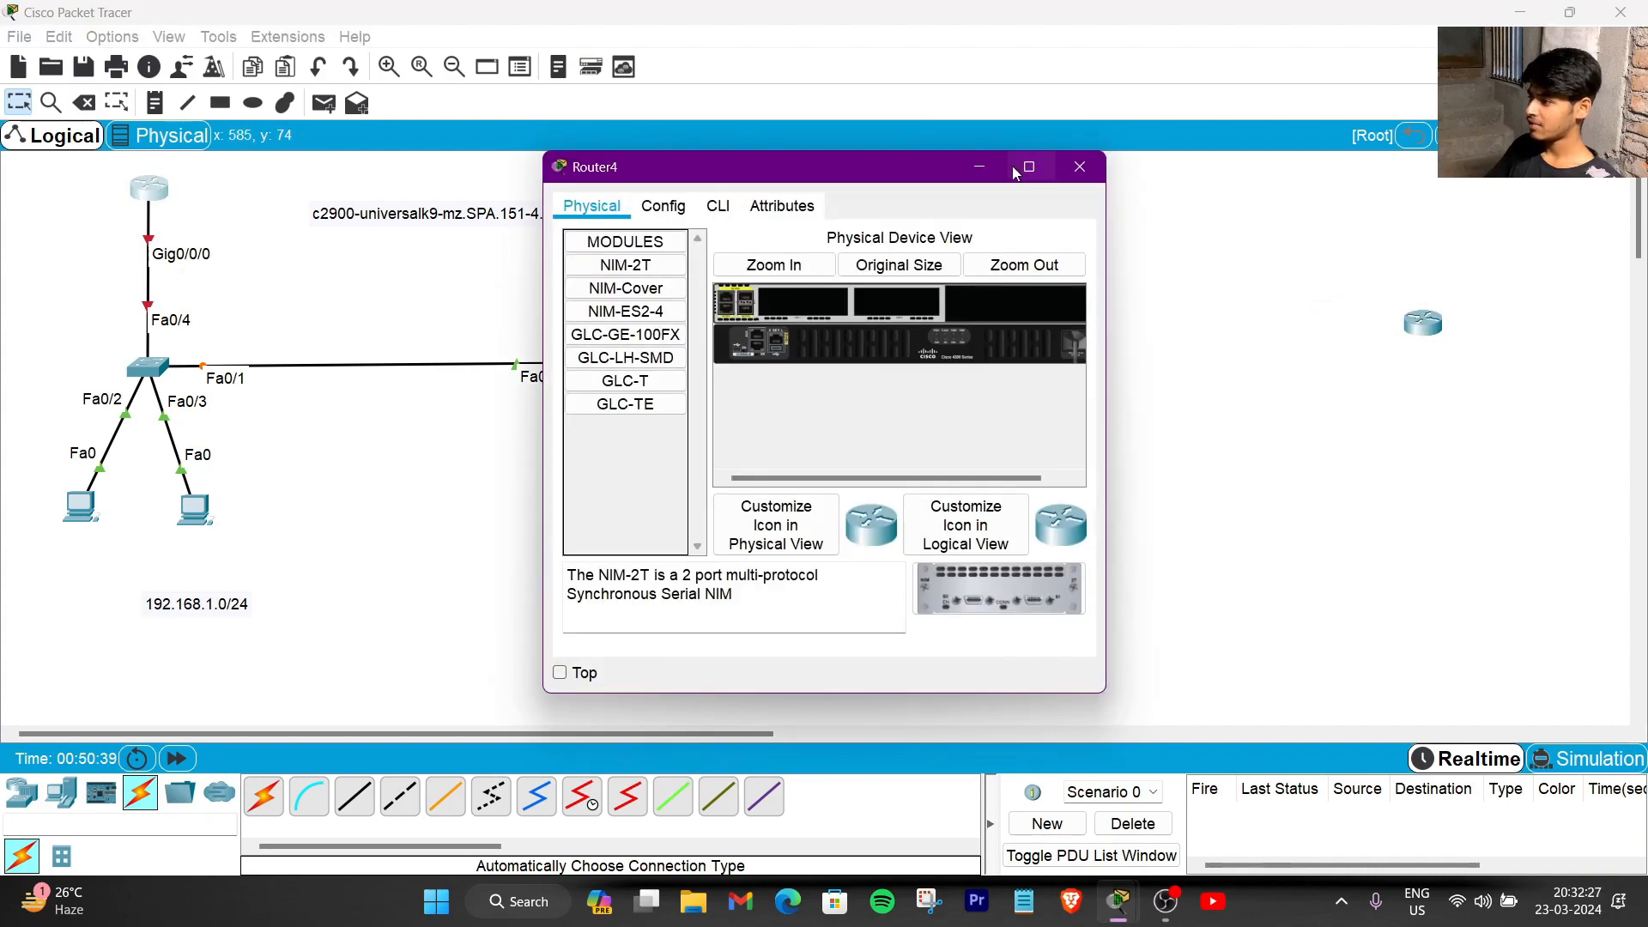
{"action": "left_click", "coordinate": [717, 207]}
{"action": "left_click", "coordinate": [1029, 167]}
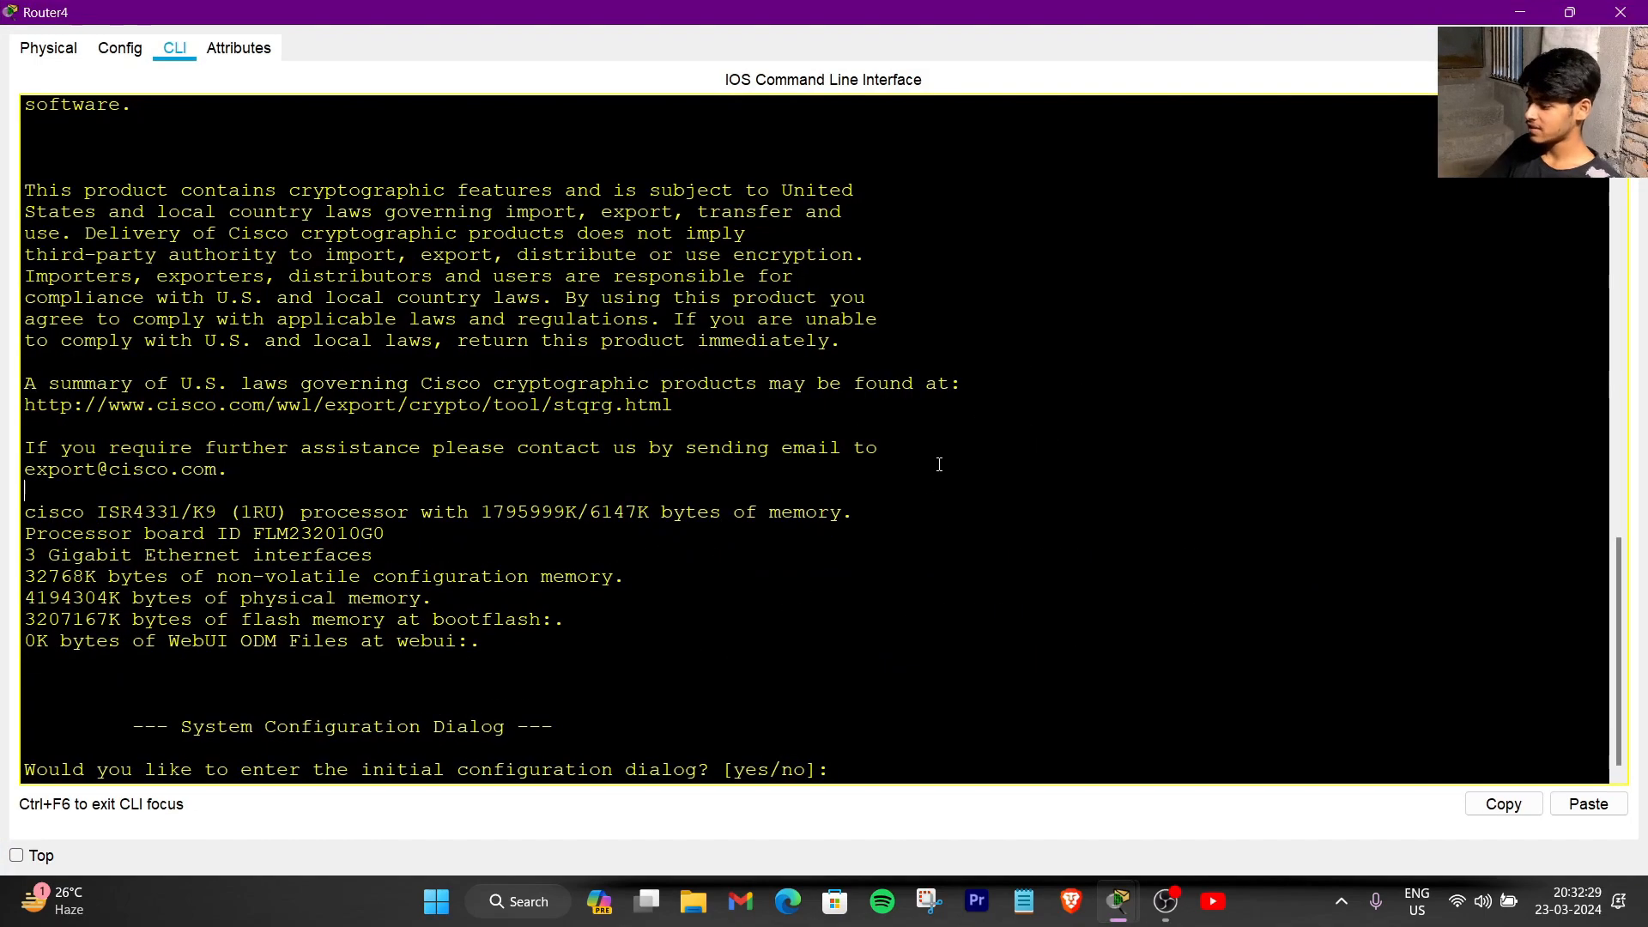
- Decline the initial configuration dialog with no and enter privileged EXEC mode with en
{"action": "key", "text": "Return"}
{"action": "key", "text": "Return"}
{"action": "key", "text": "Return"}
{"action": "type", "text": "no"}
{"action": "key", "text": "Return"}
{"action": "key", "text": "Return"}
{"action": "key", "text": "Return"}
{"action": "key", "text": "Return"}
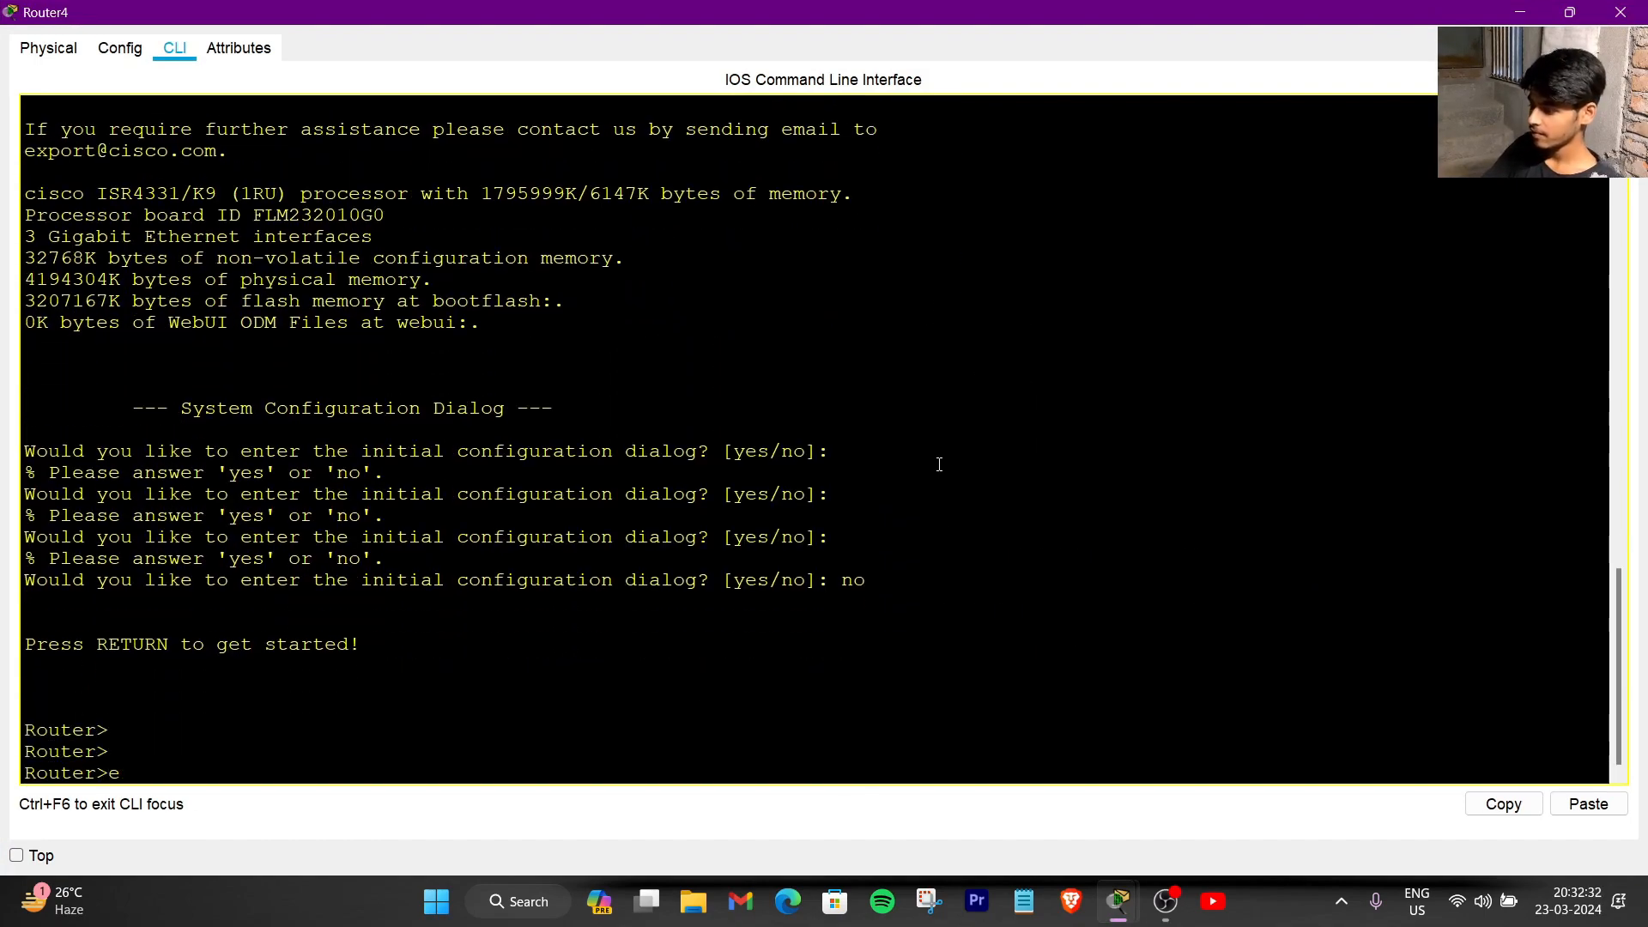
{"action": "type", "text": "en"}
{"action": "key", "text": "Return"}
{"action": "key", "text": "Return"}
{"action": "key", "text": "Return"}
{"action": "key", "text": "Return"}
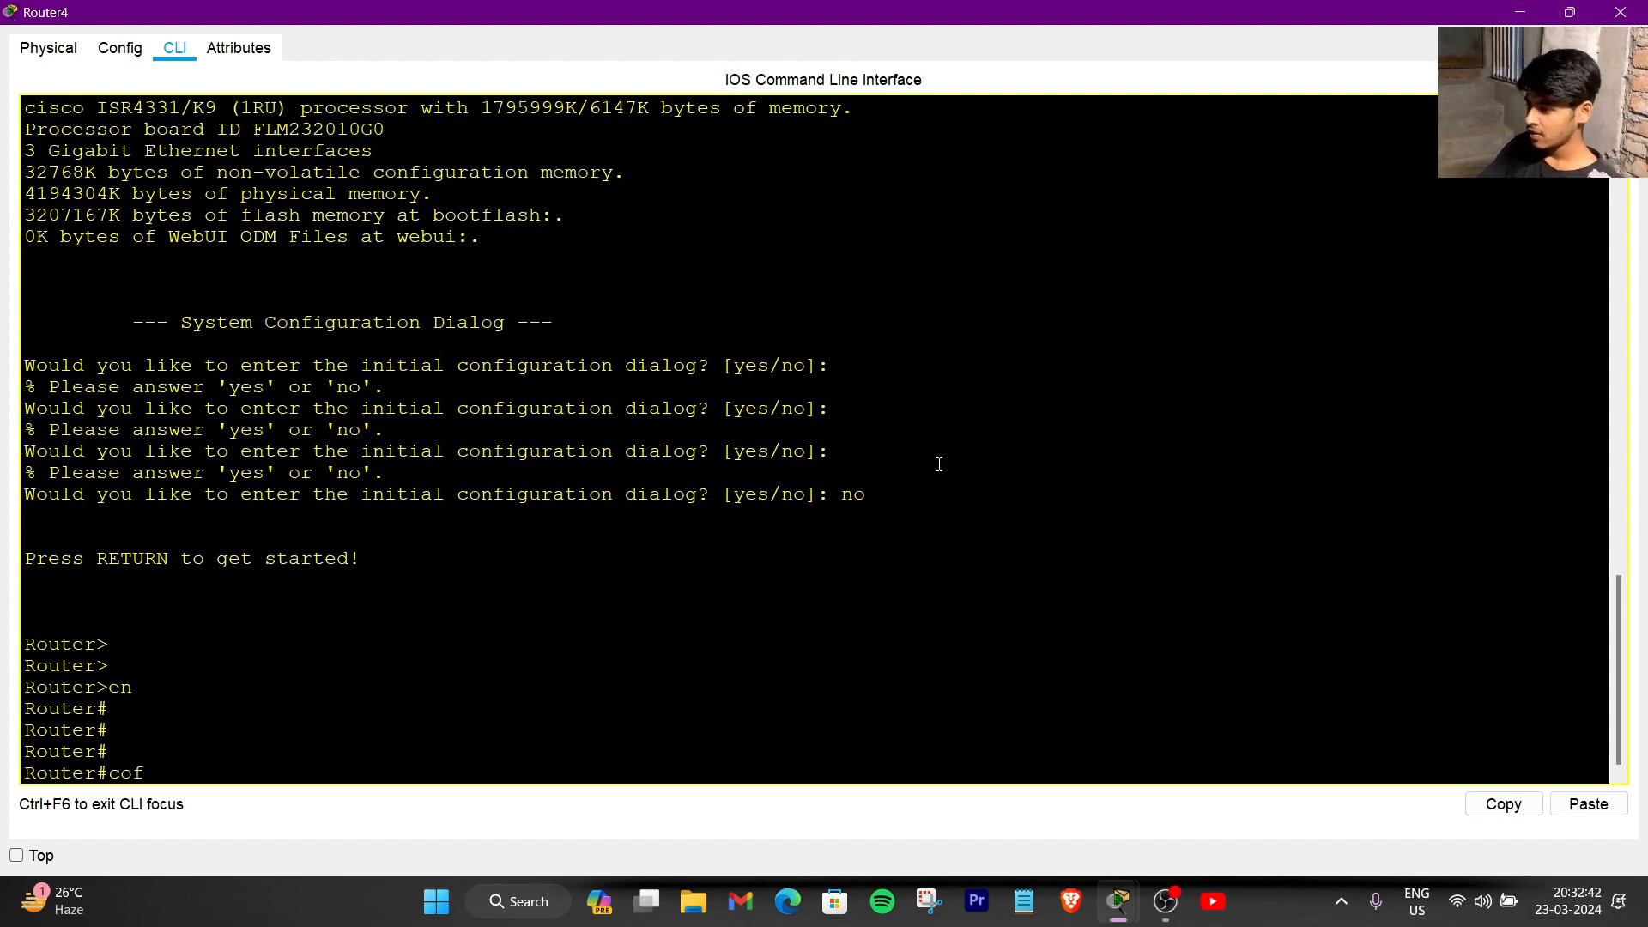
- Enter global configuration mode with config t and select interface g0/0/0
{"action": "key", "text": "Return"}
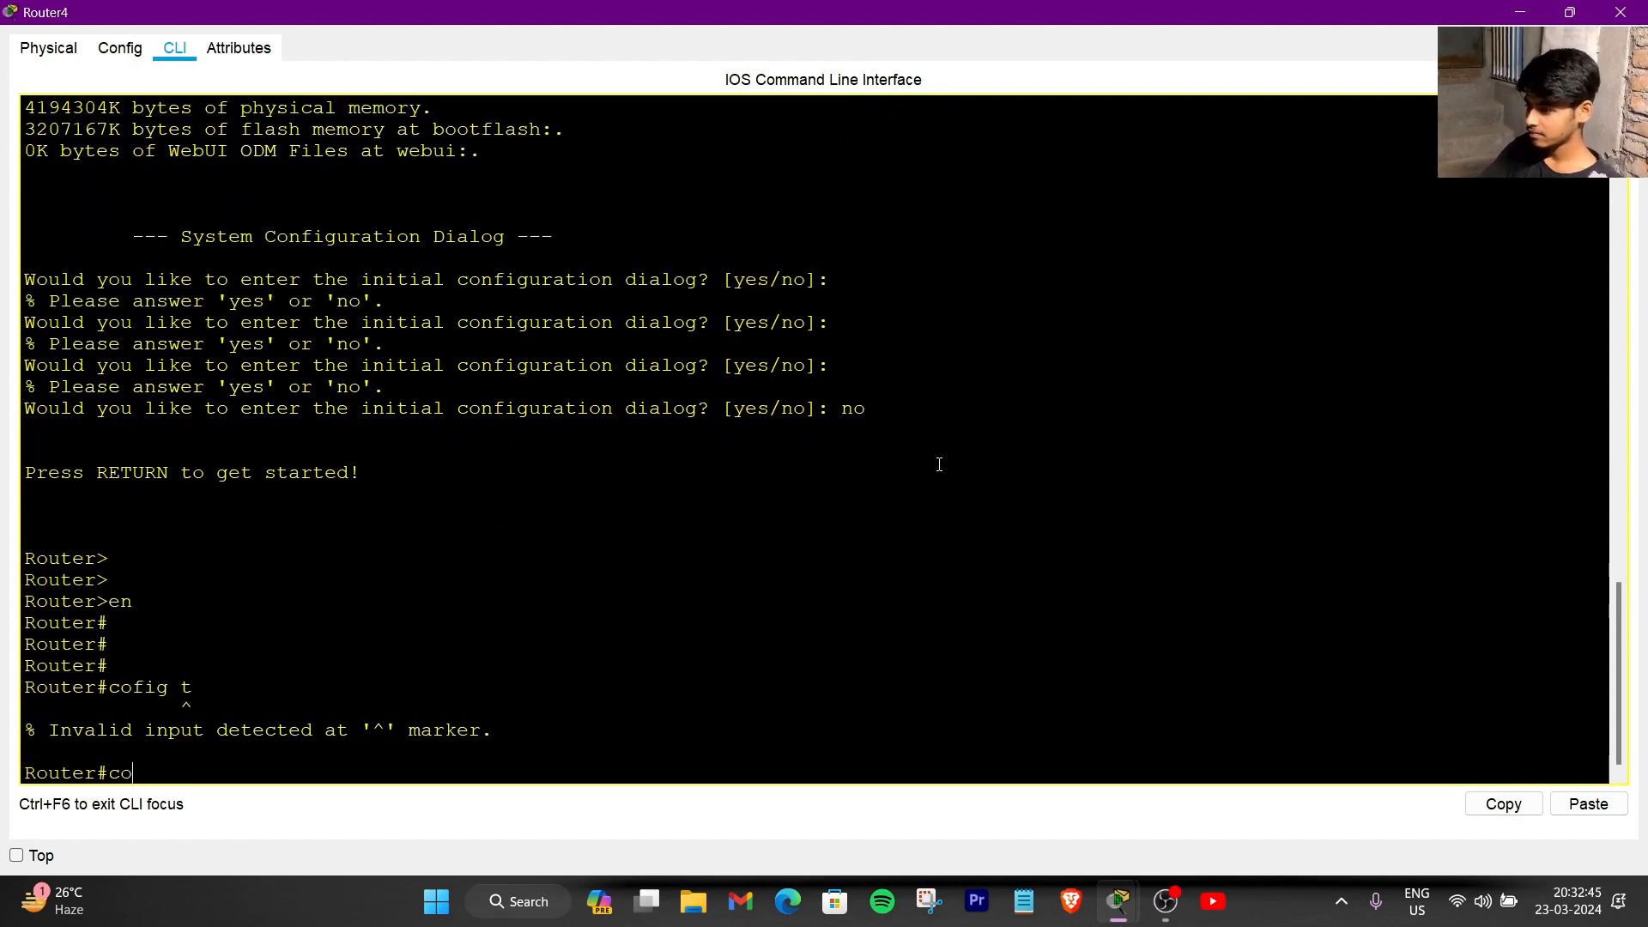
{"action": "type", "text": "config t"}
{"action": "key", "text": "Return"}
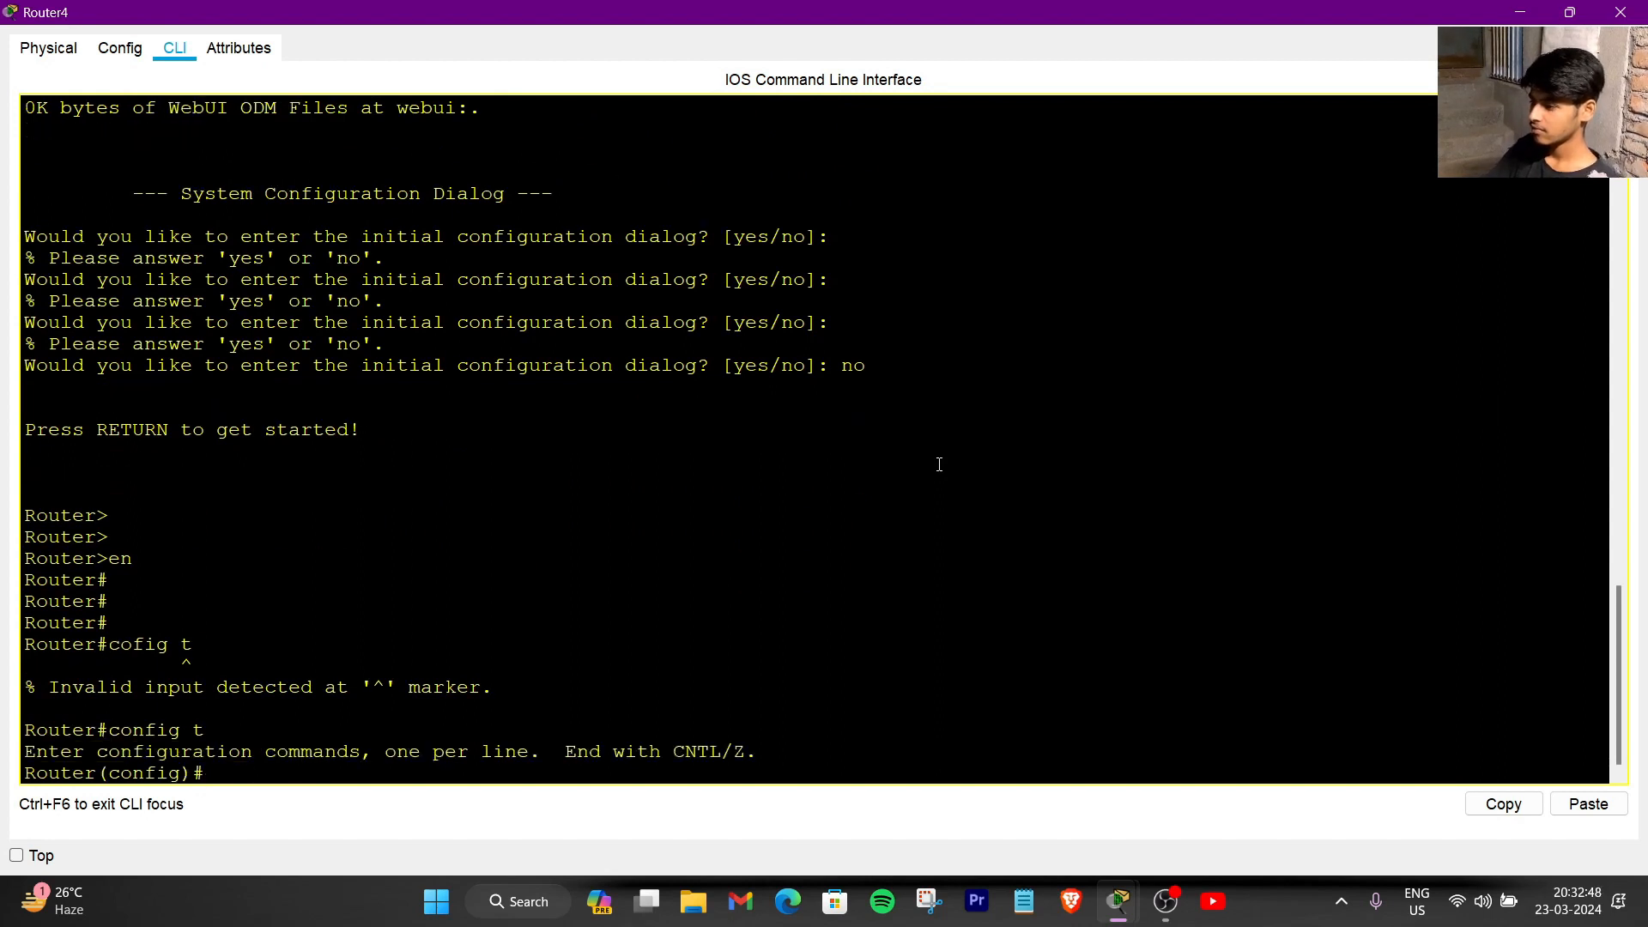
{"action": "key", "text": "Return"}
{"action": "type", "text": "int g0/0"}
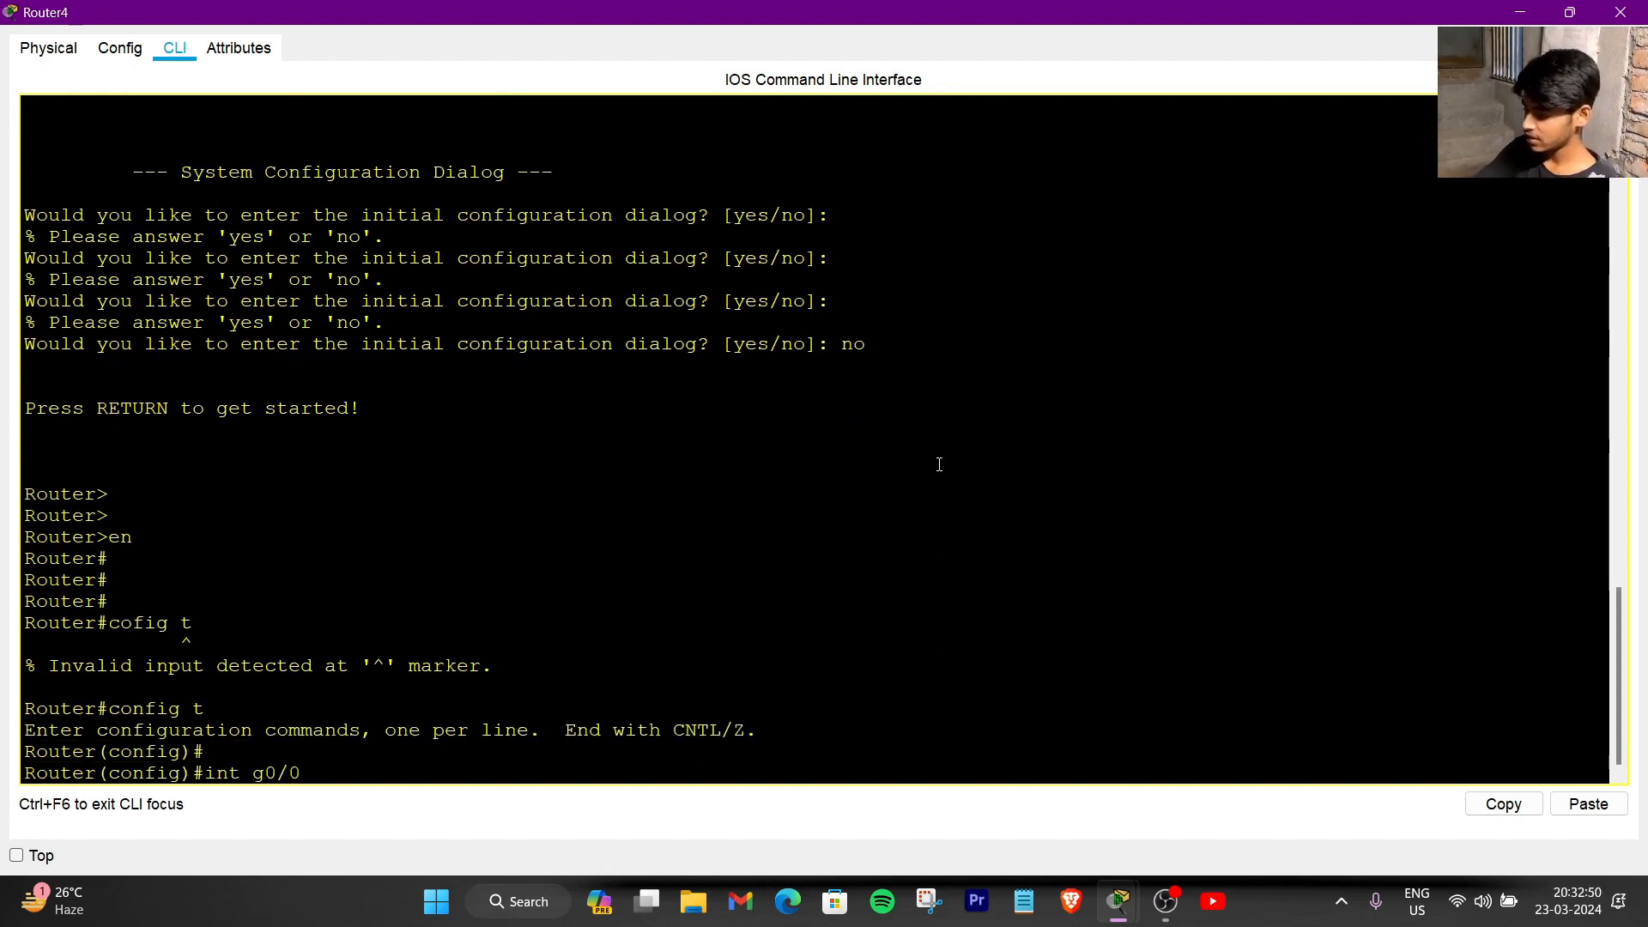
{"action": "type", "text": "/0"}
{"action": "key", "text": "Return"}
- Assign IP address 192.168.1.254 with subnet mask 255.255.255.0 to the interface
{"action": "type", "text": "ip a"}
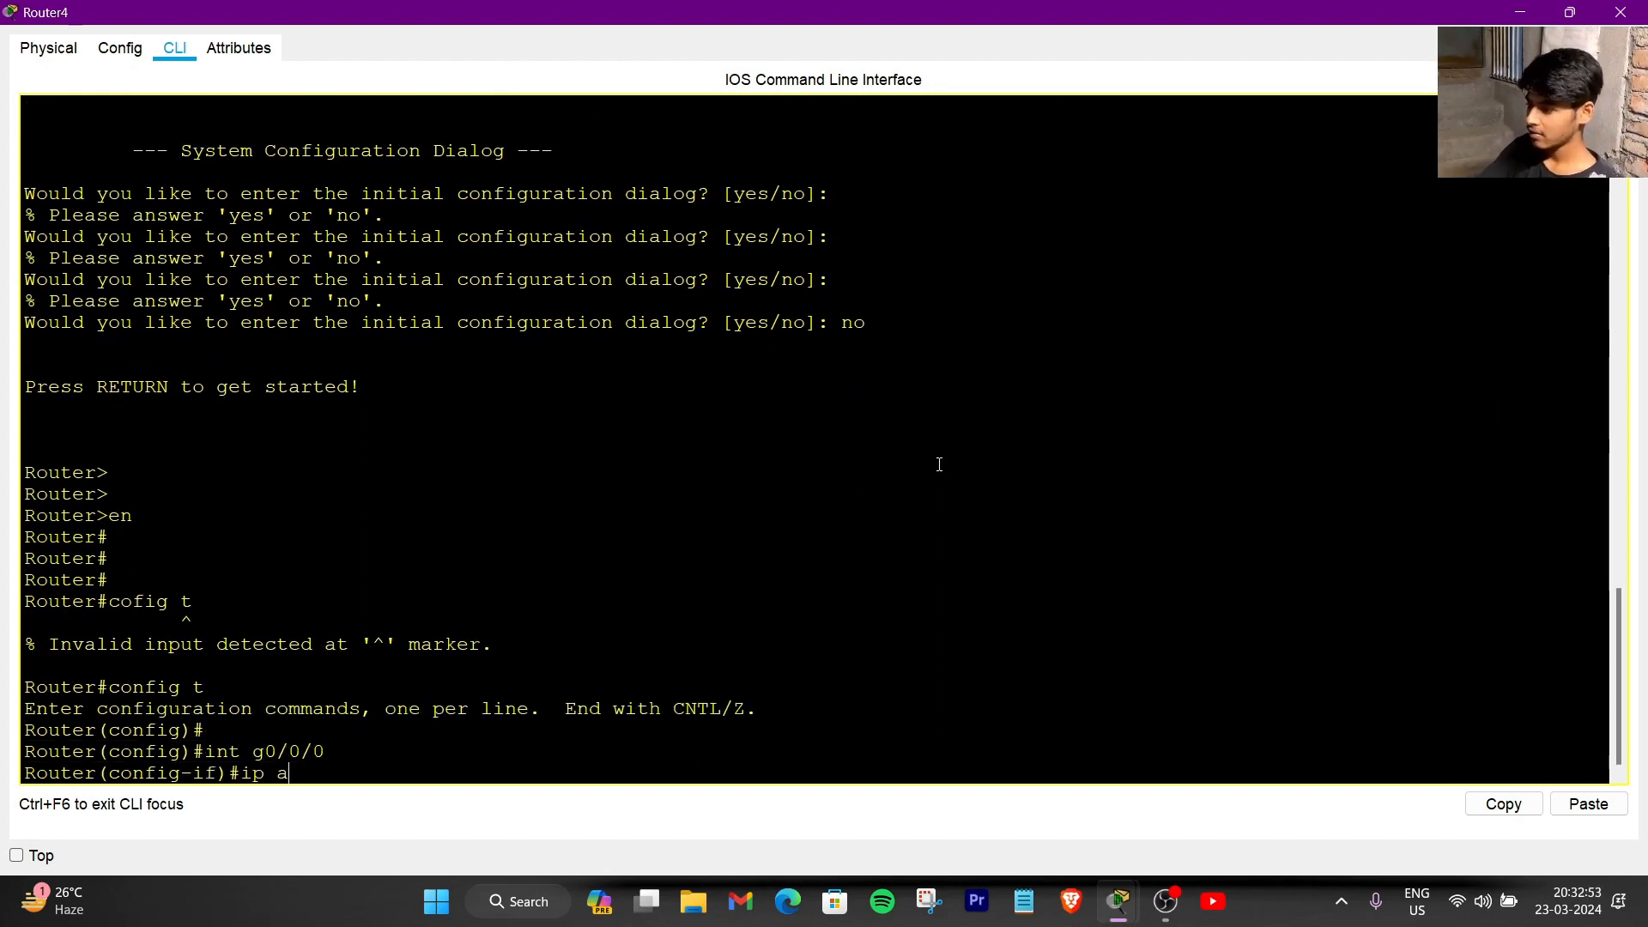
{"action": "type", "text": "ddress 19"}
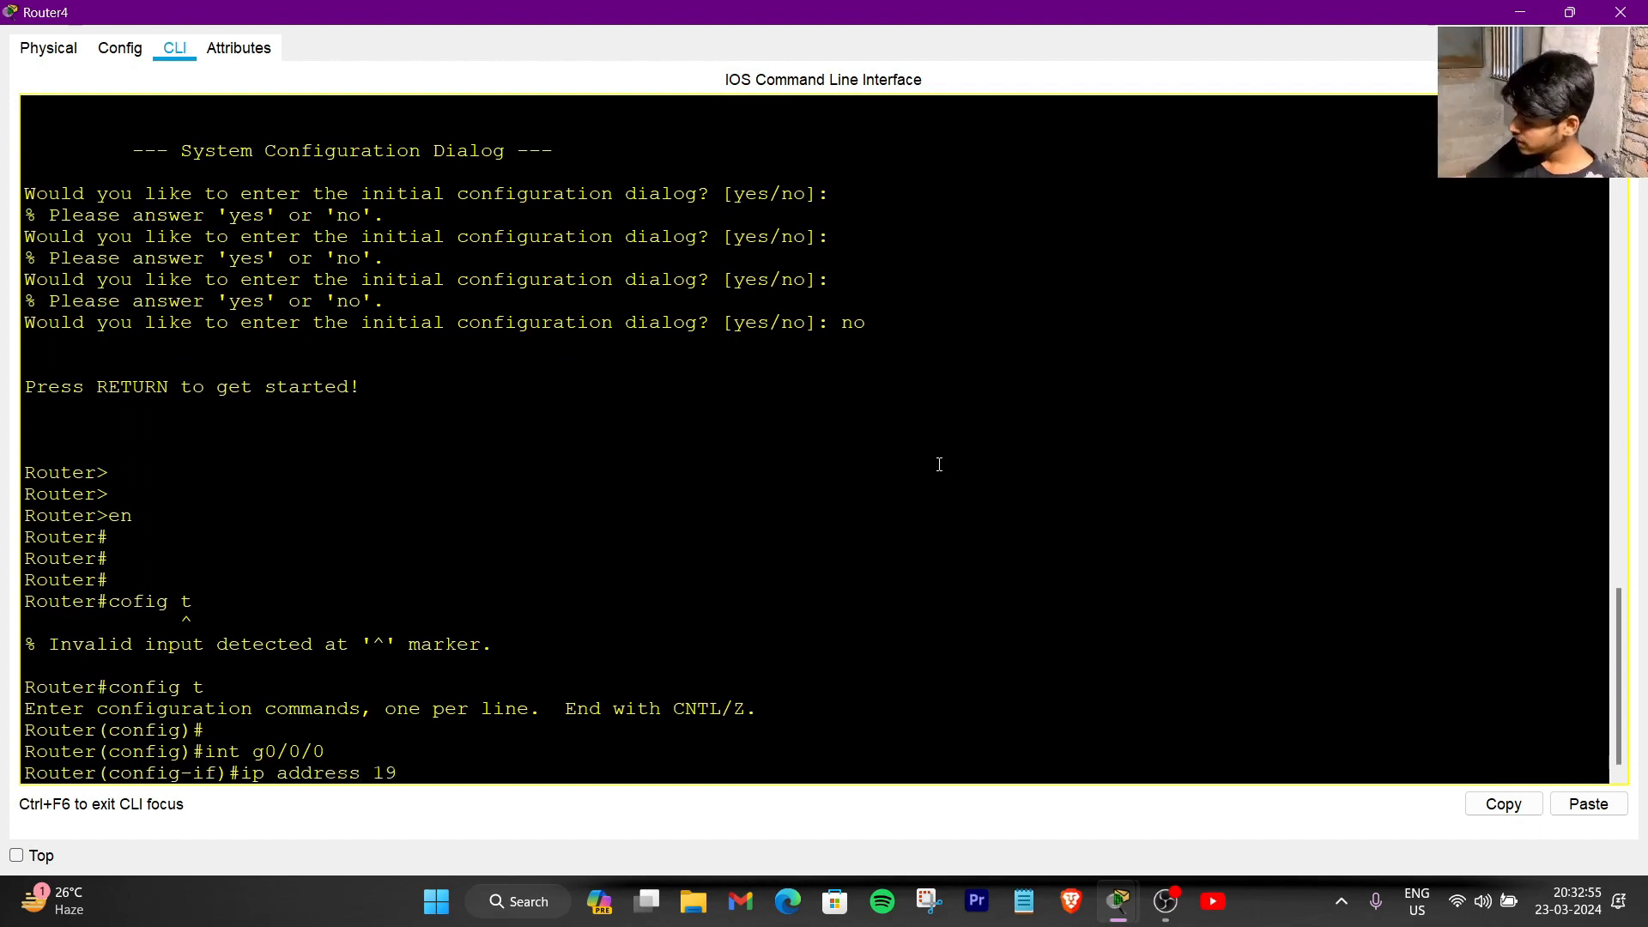
{"action": "type", "text": "2.168.1."}
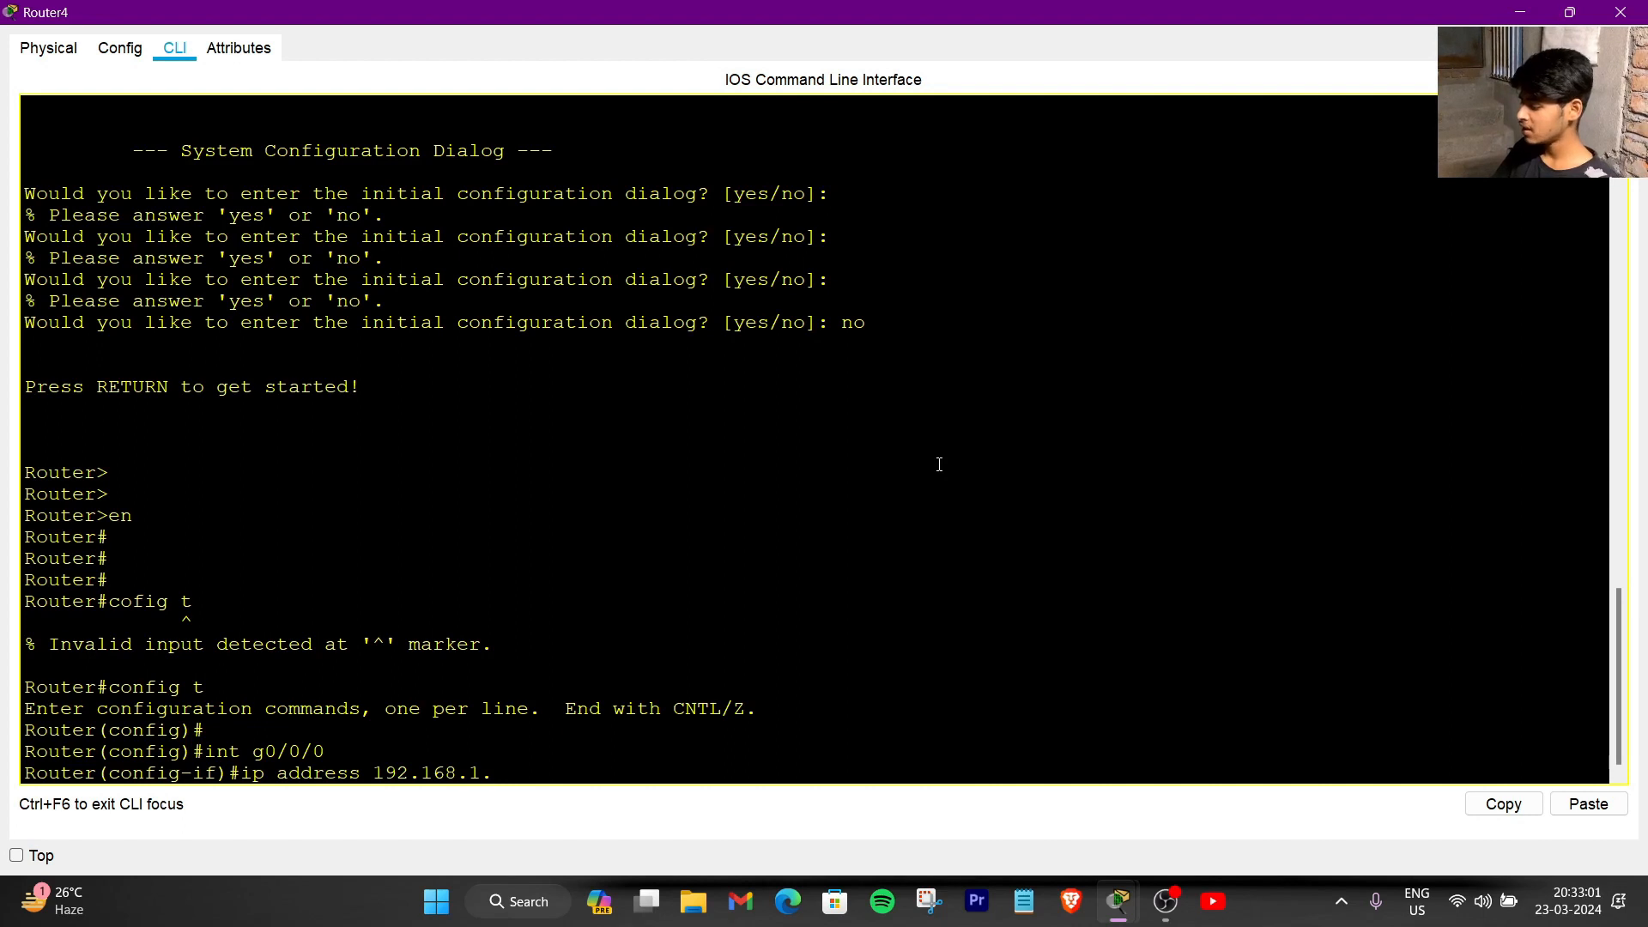
{"action": "type", "text": "255"}
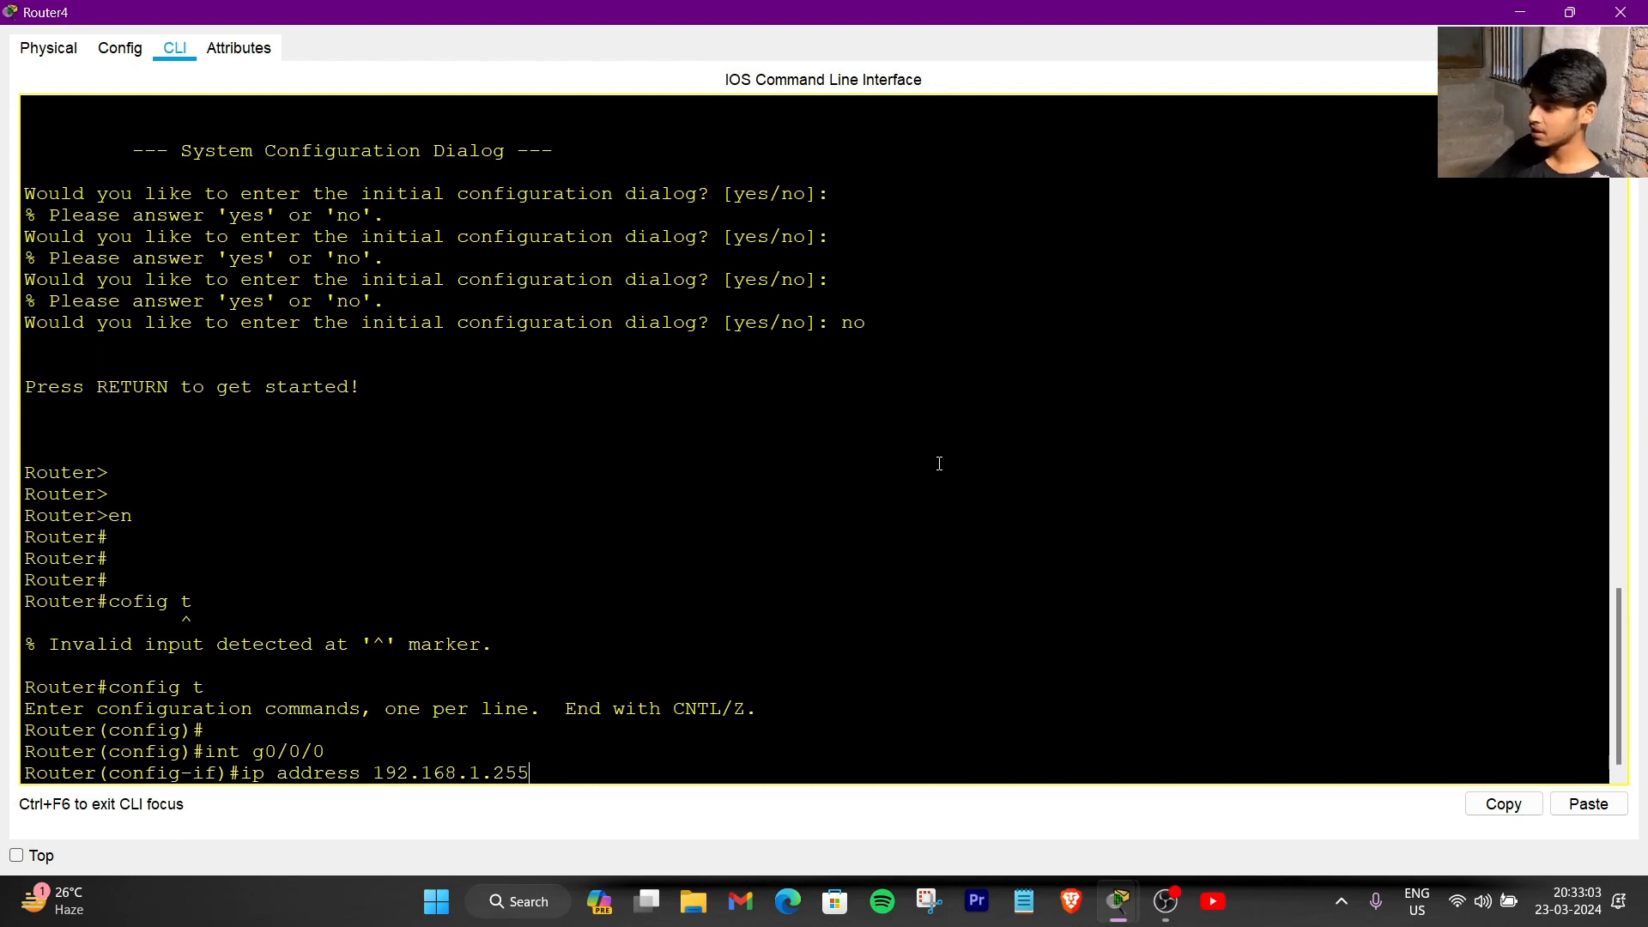
{"action": "key", "text": "BackSpace"}
{"action": "type", "text": "4"}
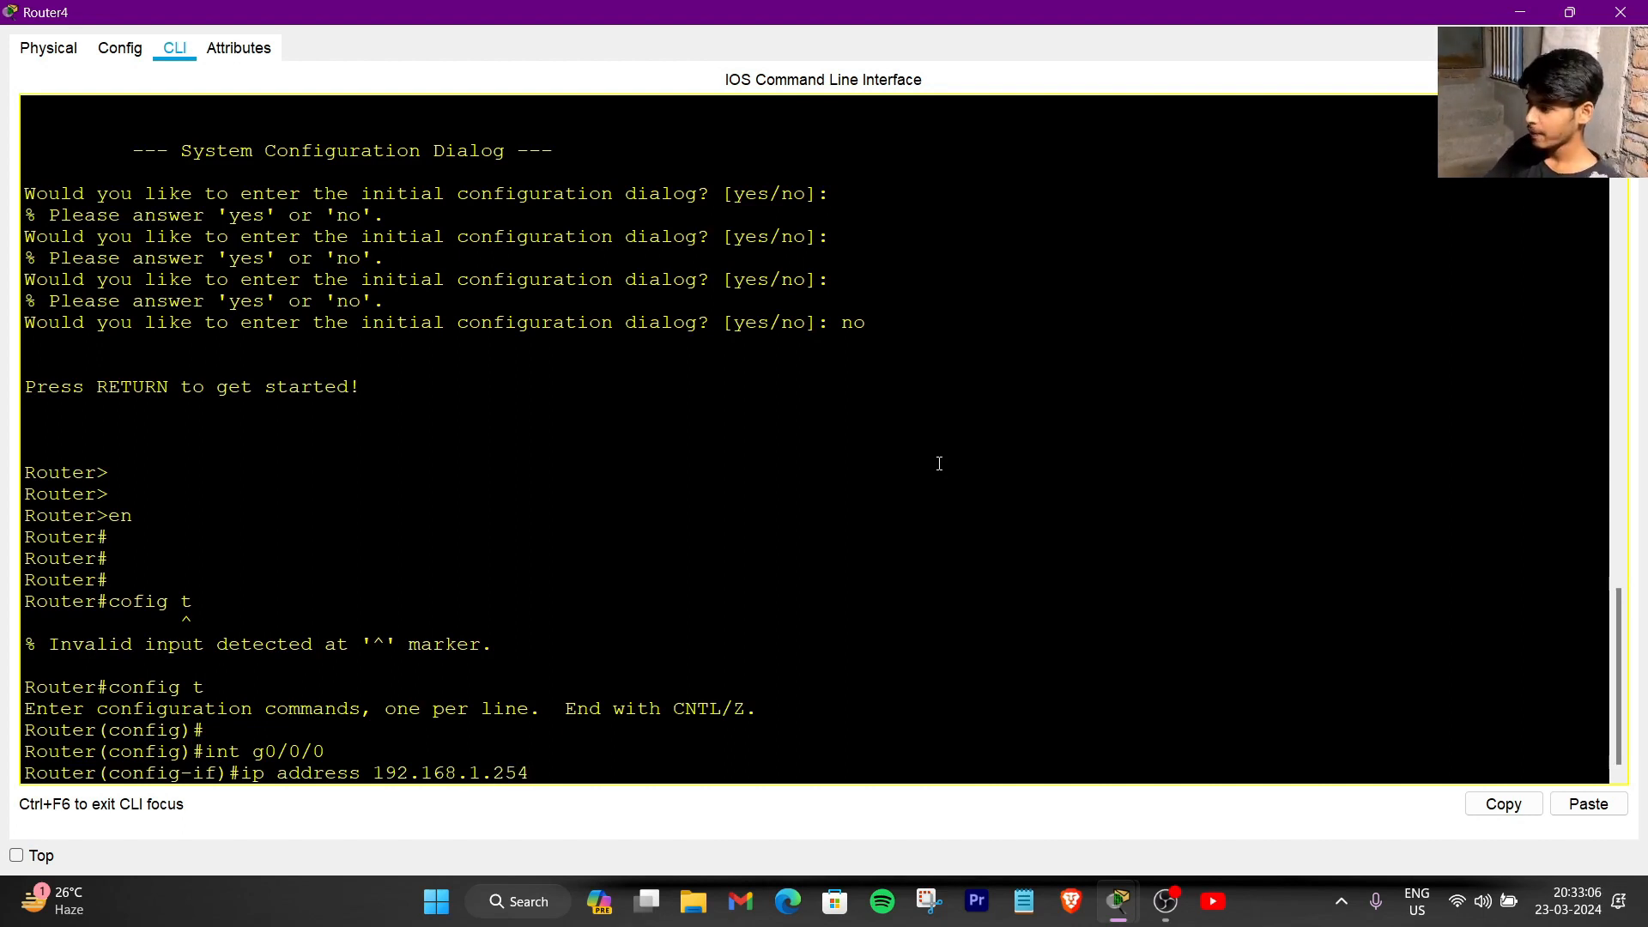
{"action": "type", "text": " 255.255.255.0"}
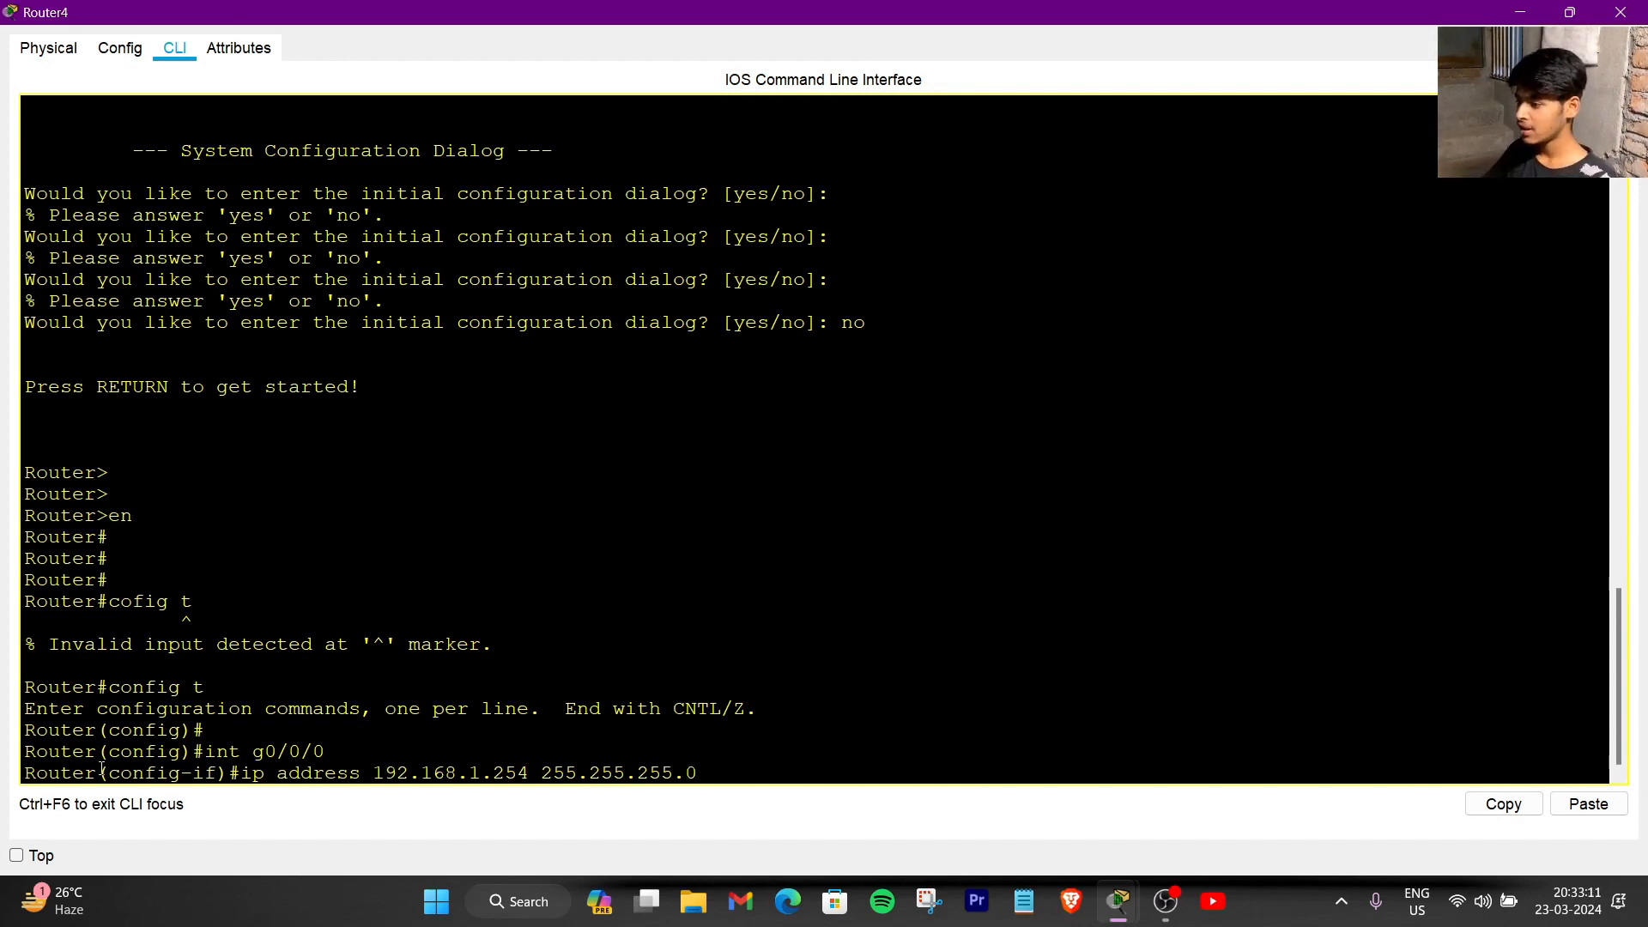
{"action": "left_click_drag", "start_coordinate": [33, 775], "coordinate": [97, 777]}
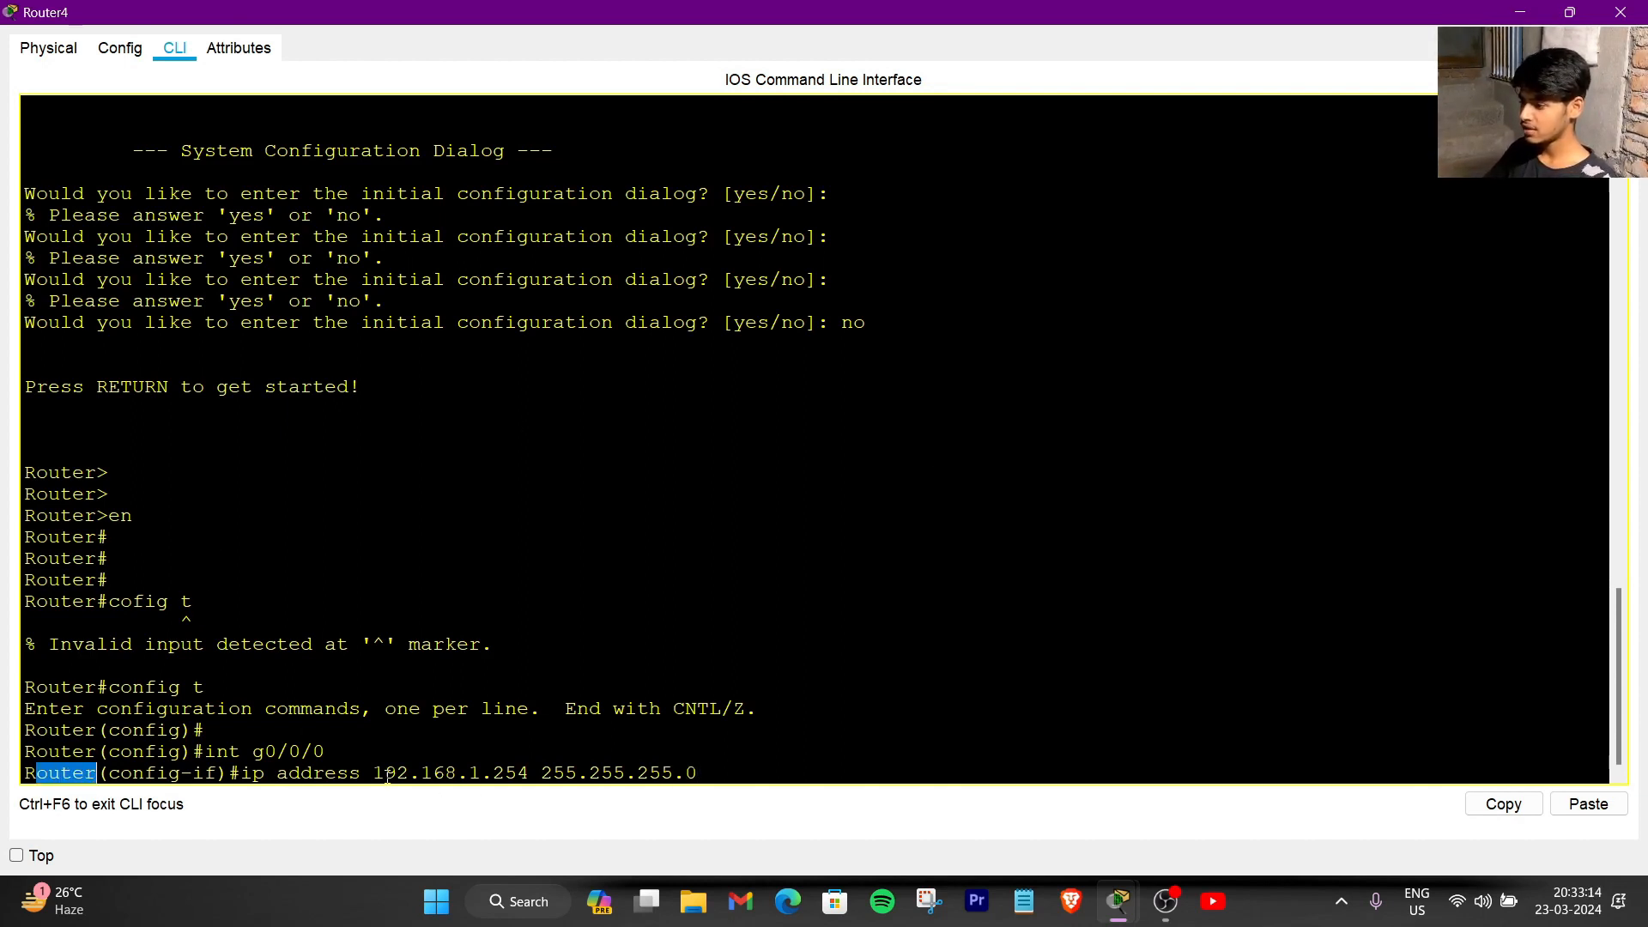
{"action": "left_click_drag", "start_coordinate": [387, 775], "coordinate": [521, 794]}
{"action": "left_click", "coordinate": [736, 775]}
{"action": "key", "text": "Return"}
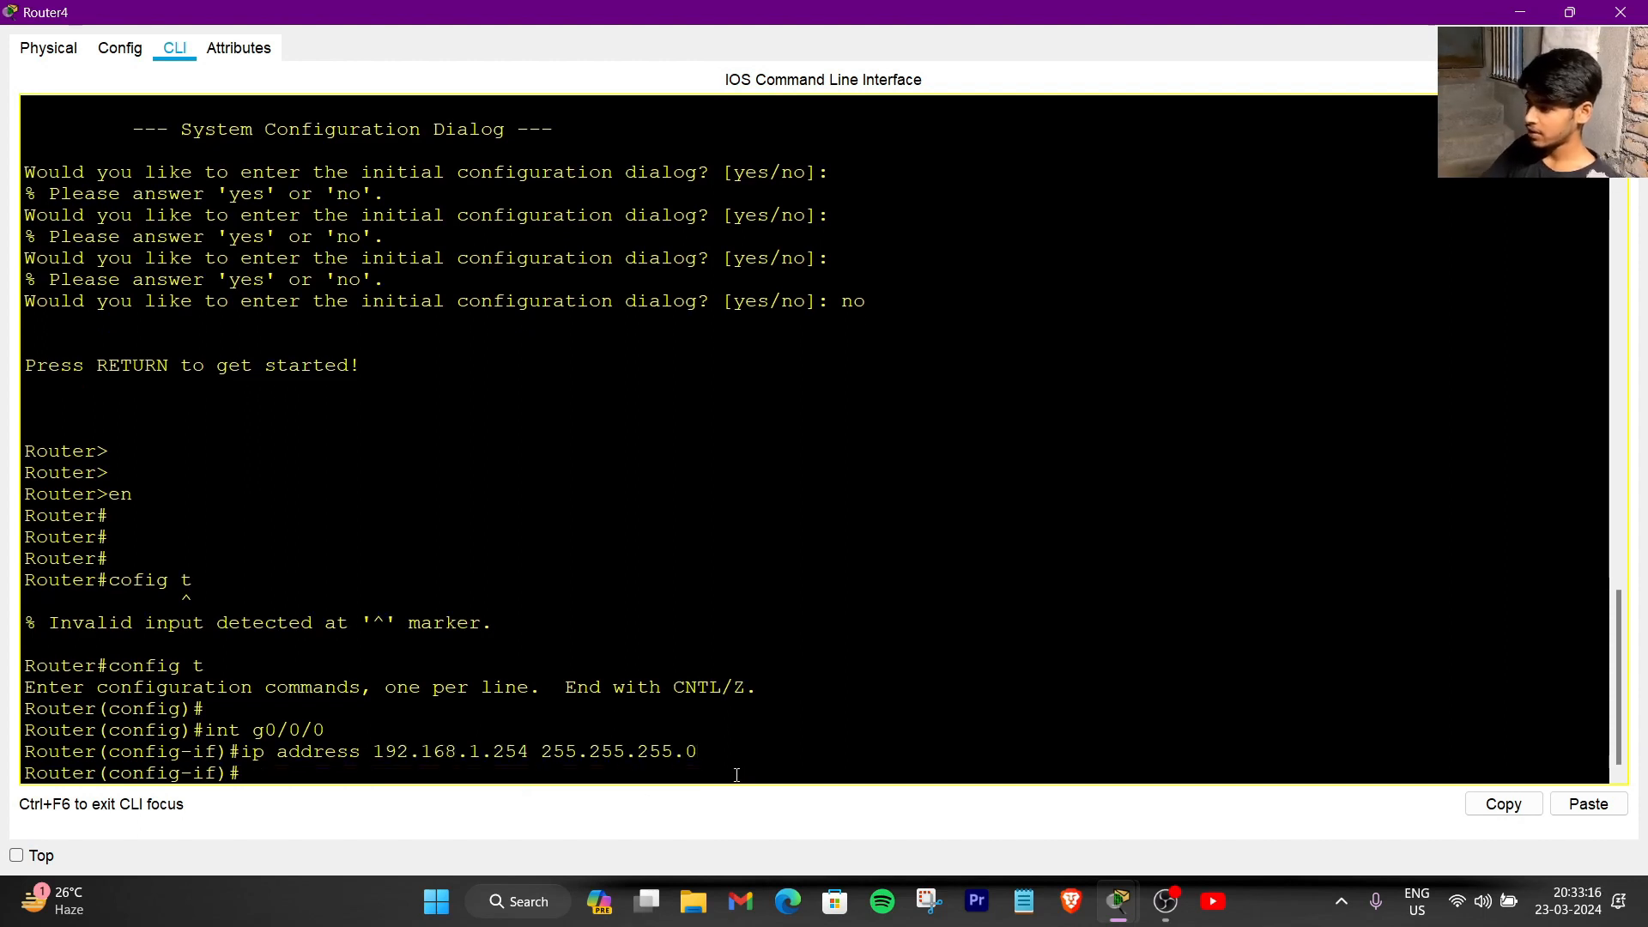
- Enable interface g0/0/0 on the new router with no shut
{"action": "type", "text": "no shut"}
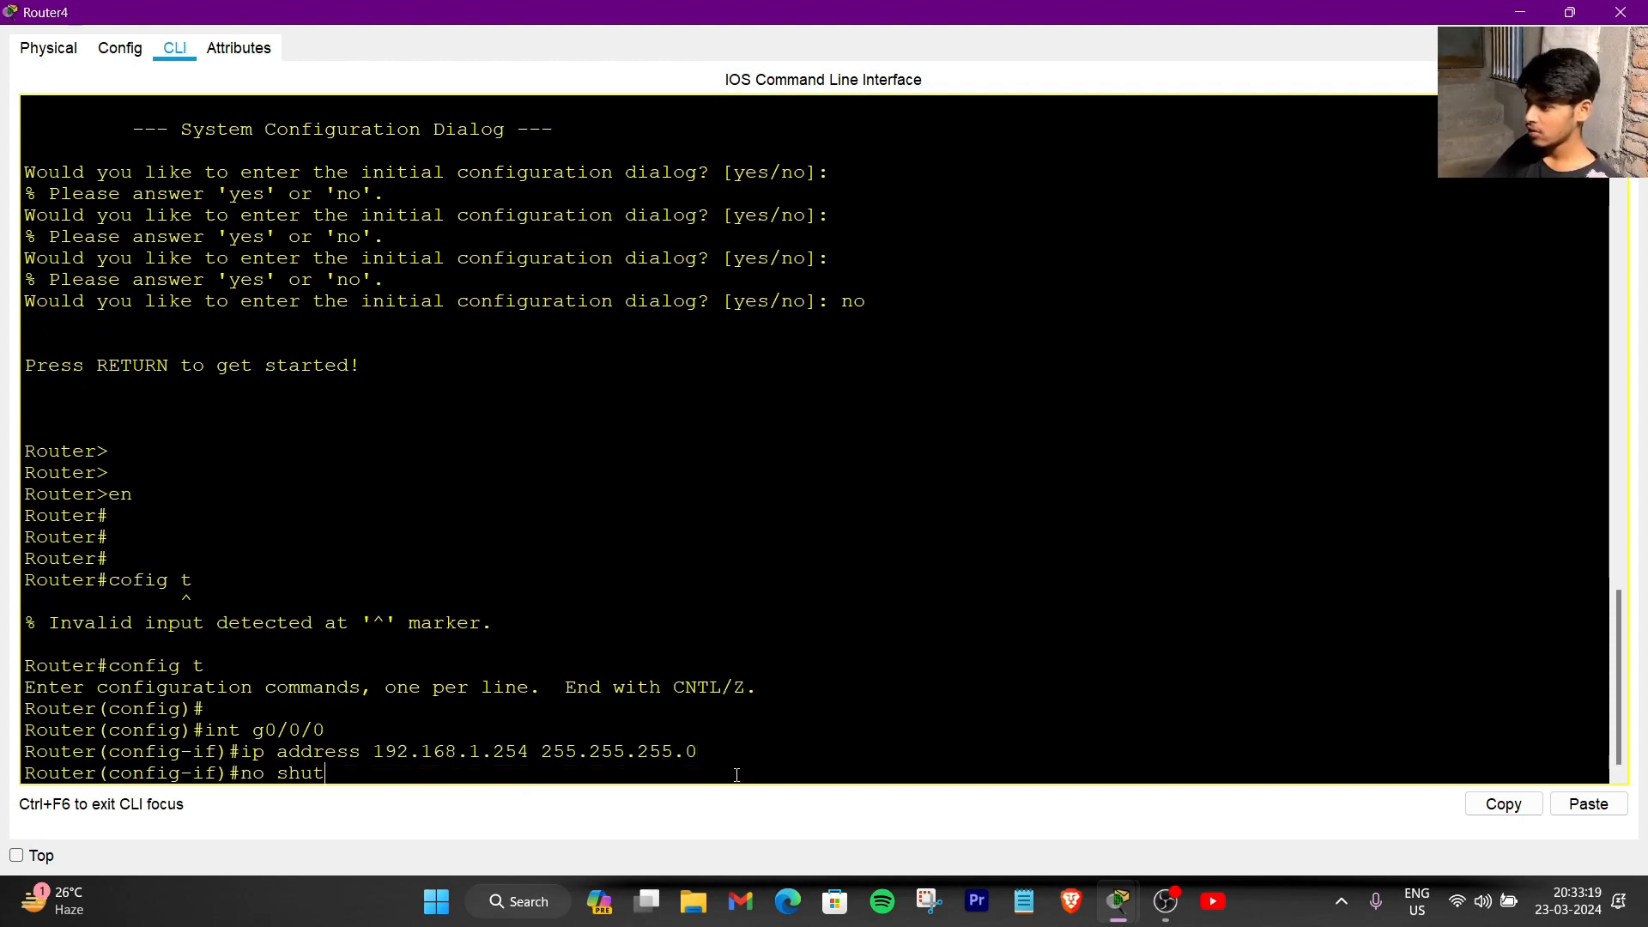
{"action": "key", "text": "Return"}
{"action": "key", "text": "Return"}
{"action": "key", "text": "Return"}
{"action": "key", "text": "Return"}
{"action": "key", "text": "Return"}
{"action": "key", "text": "Return"}
- Leave interface configuration and return to privileged EXEC mode with end
{"action": "type", "text": "en"}
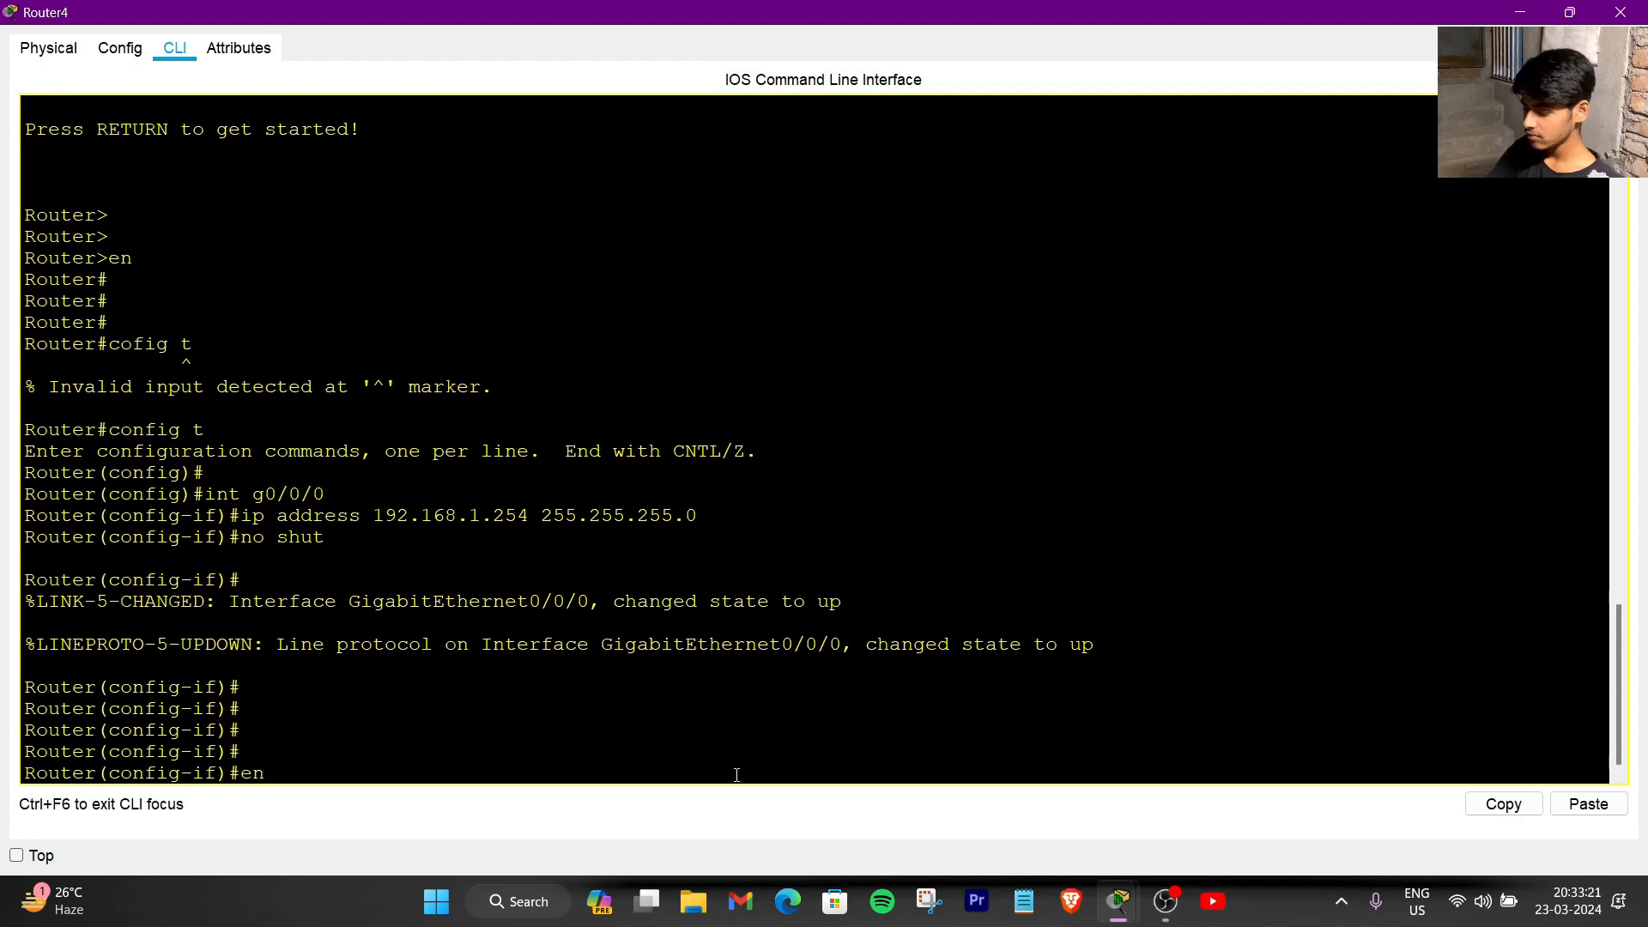
{"action": "type", "text": "d"}
{"action": "key", "text": "Return"}
{"action": "key", "text": "Return"}
{"action": "key", "text": "Return"}
{"action": "key", "text": "Return"}
{"action": "key", "text": "Return"}
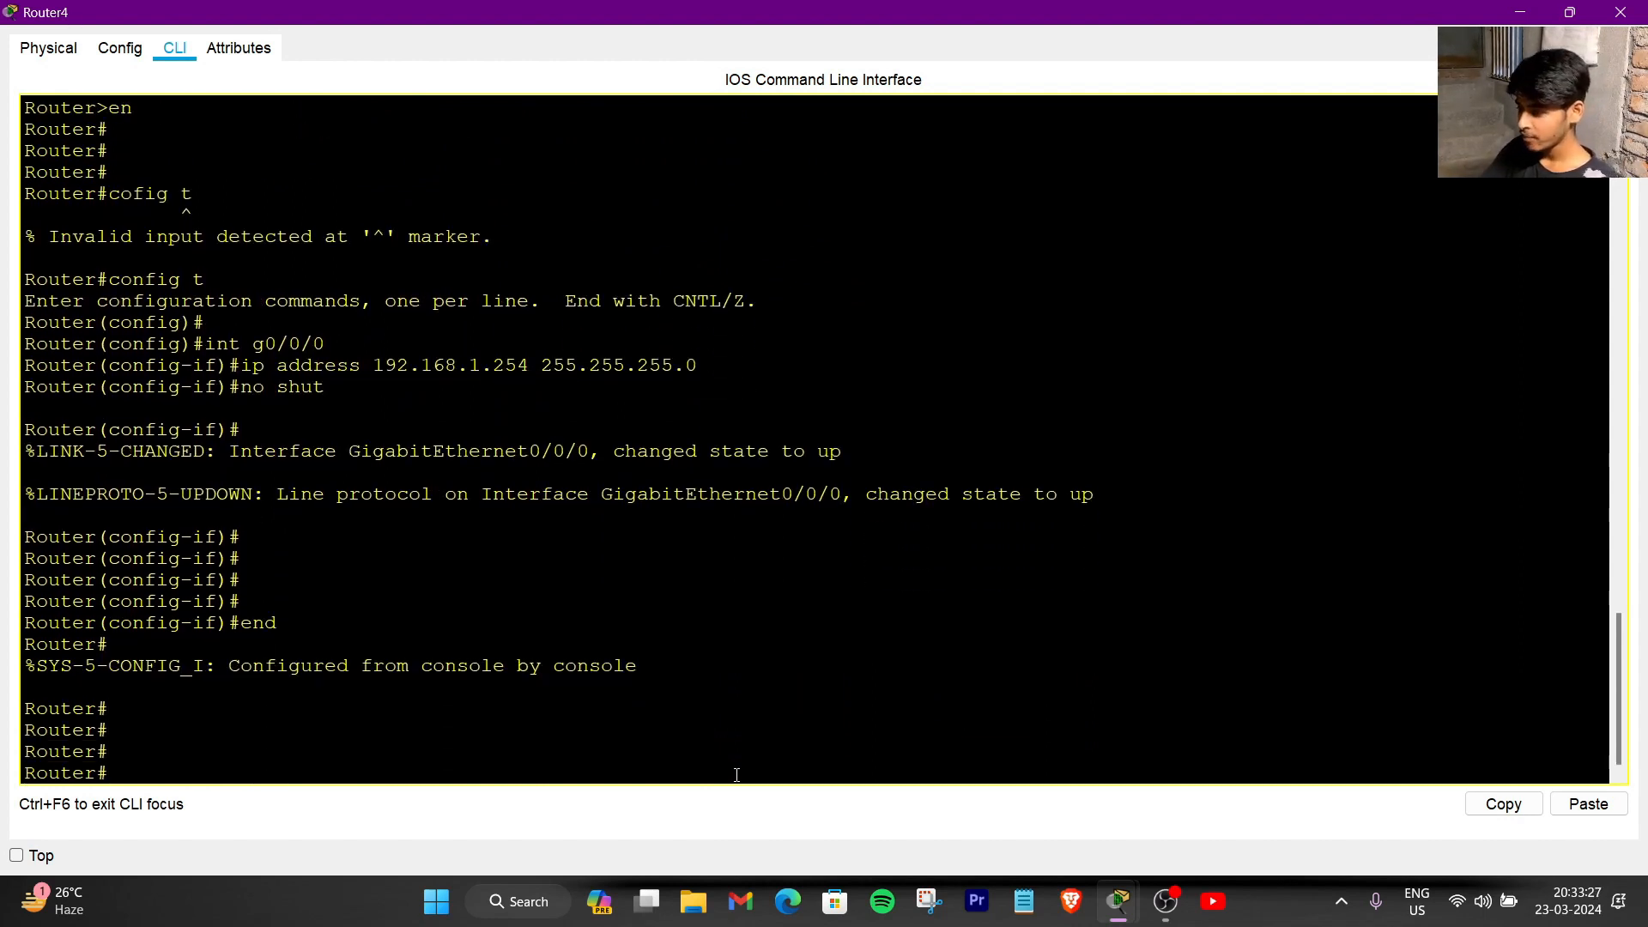
- Ping the TFTP server at 192.168.1.2 from the router
{"action": "type", "text": "pim"}
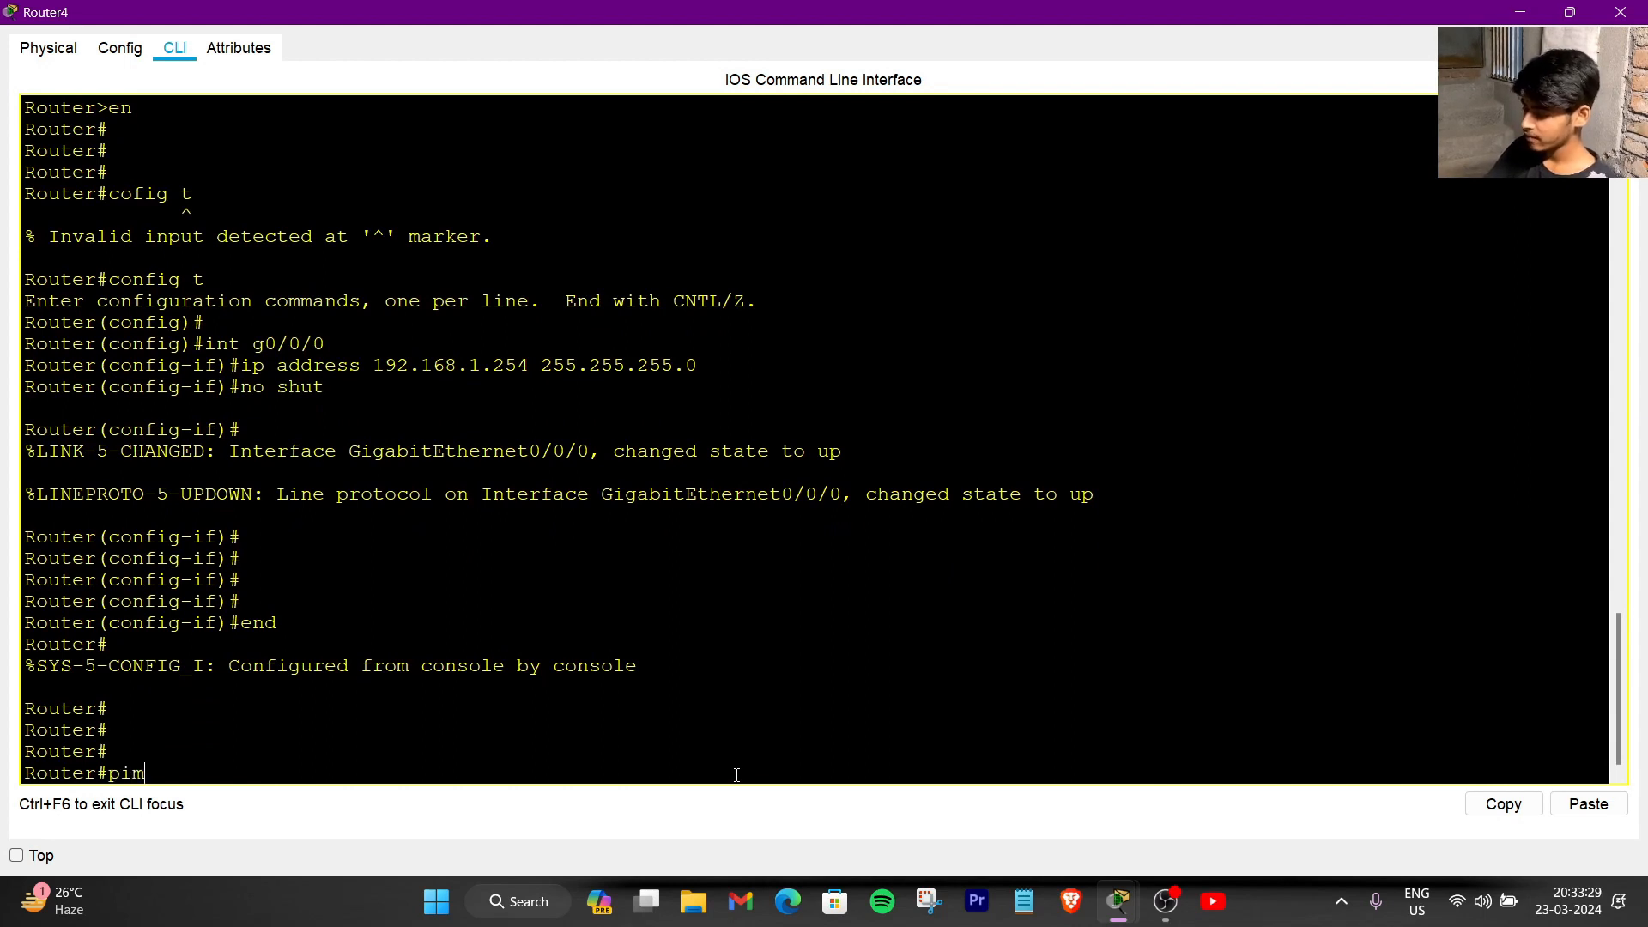
{"action": "key", "text": "BackSpace"}
{"action": "type", "text": "ng"}
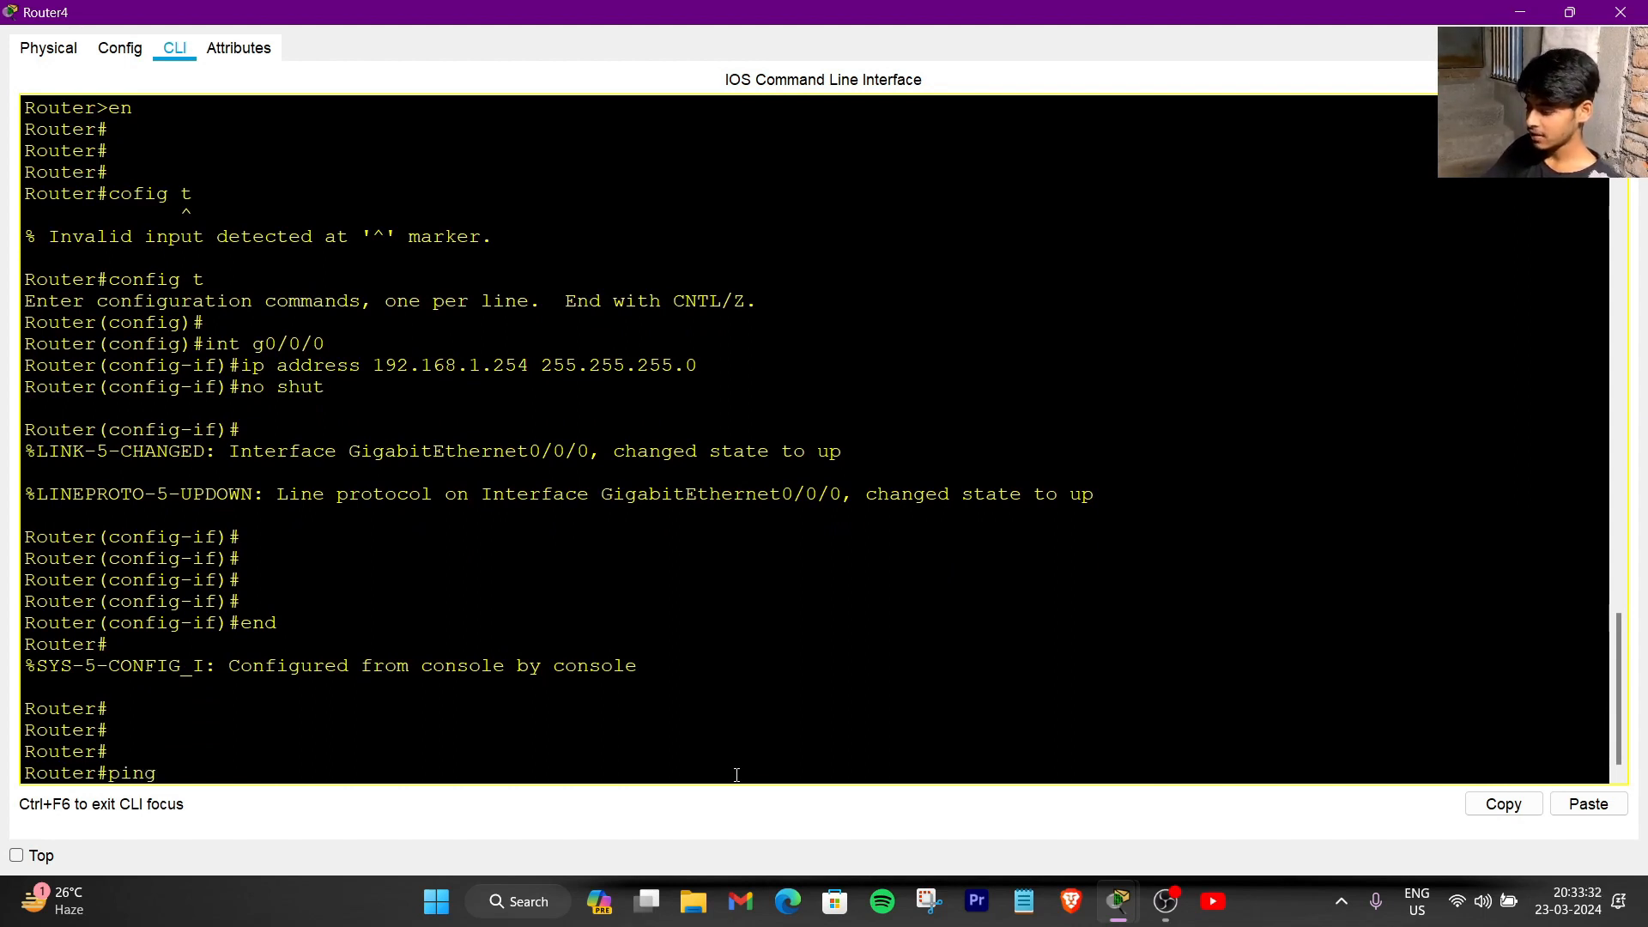
{"action": "type", "text": " 192.168"}
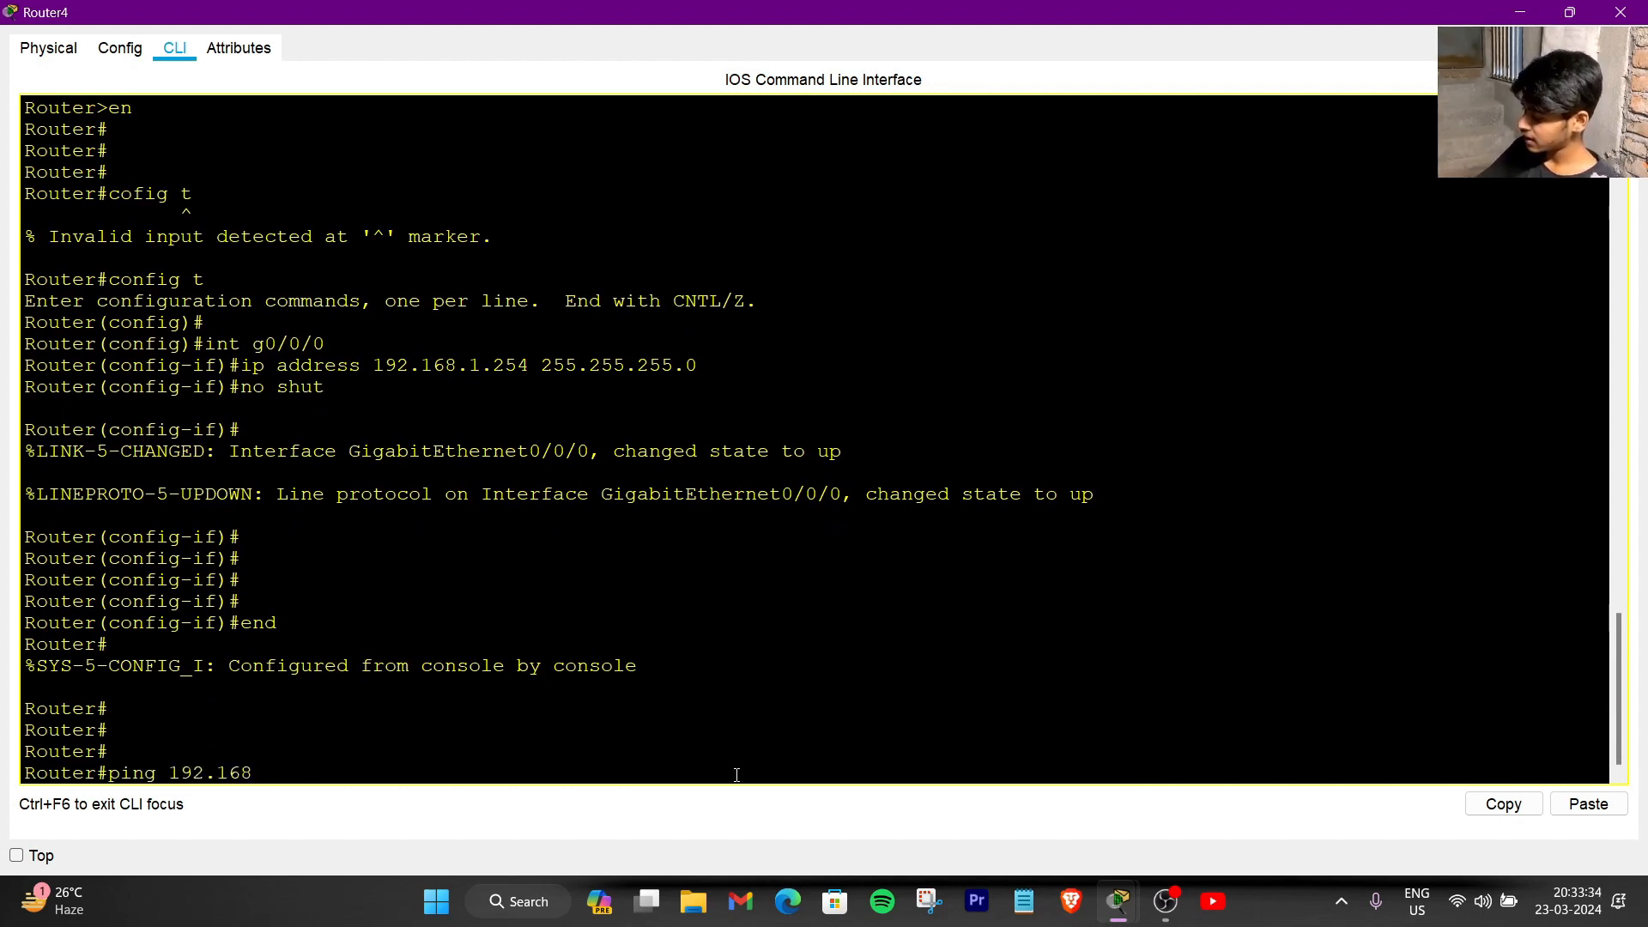
{"action": "type", "text": ".1.2"}
{"action": "key", "text": "Return"}
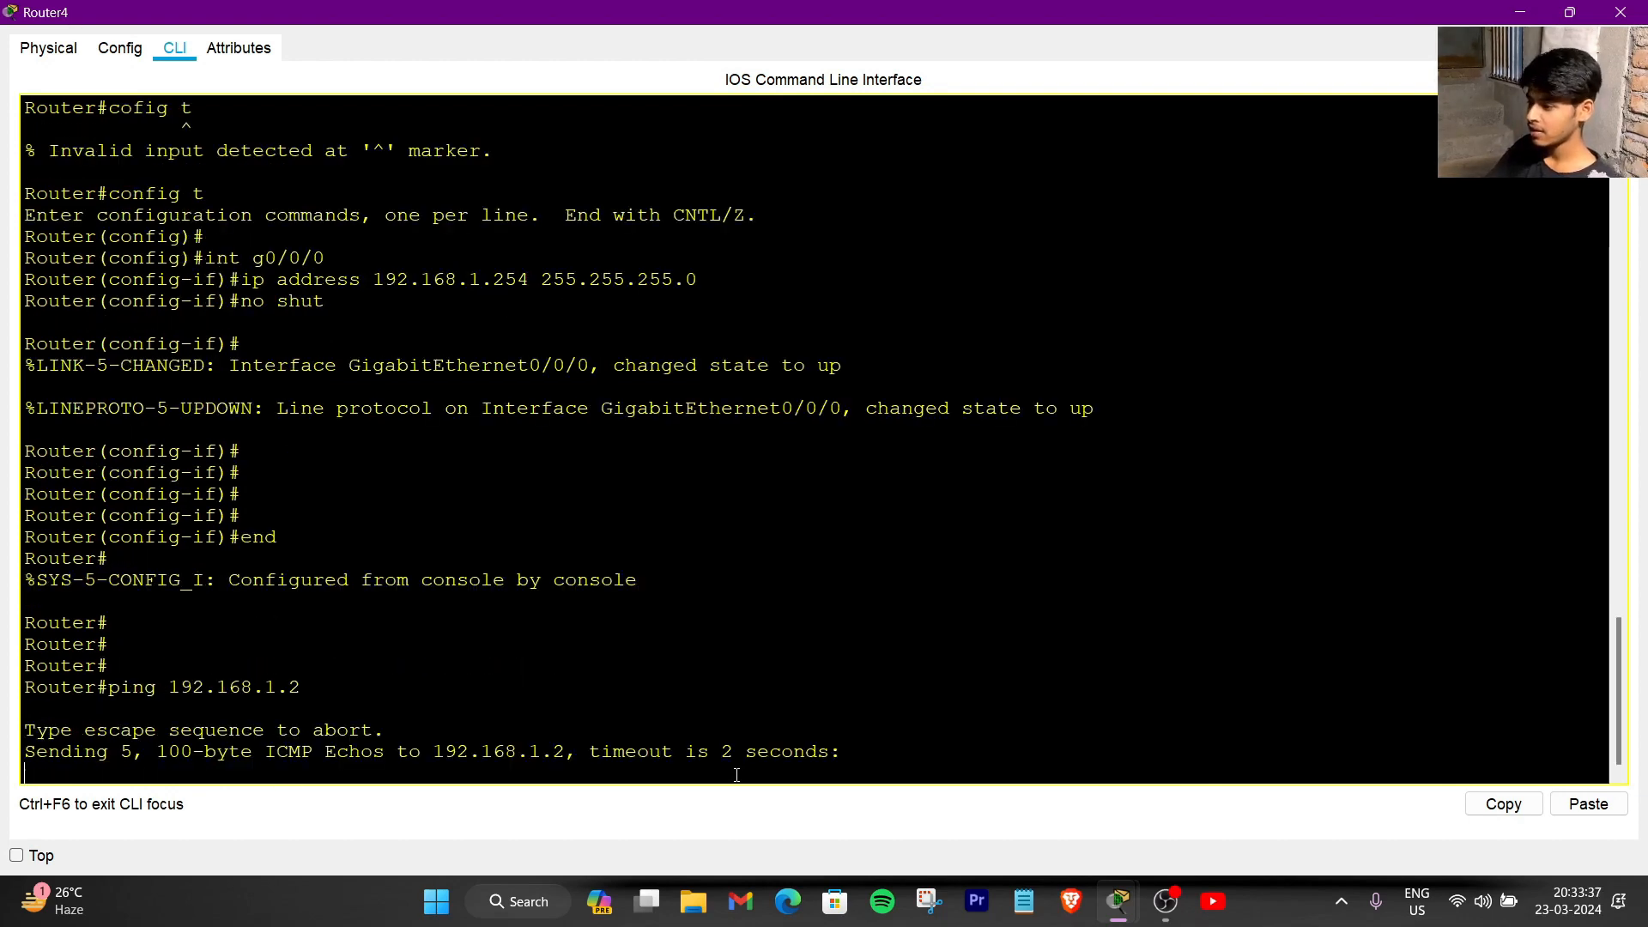
- Return to the topology and alternate repeatedly between Simulation and Realtime modes to speed up link convergence, ending in Realtime
{"action": "left_click", "coordinate": [1519, 12]}
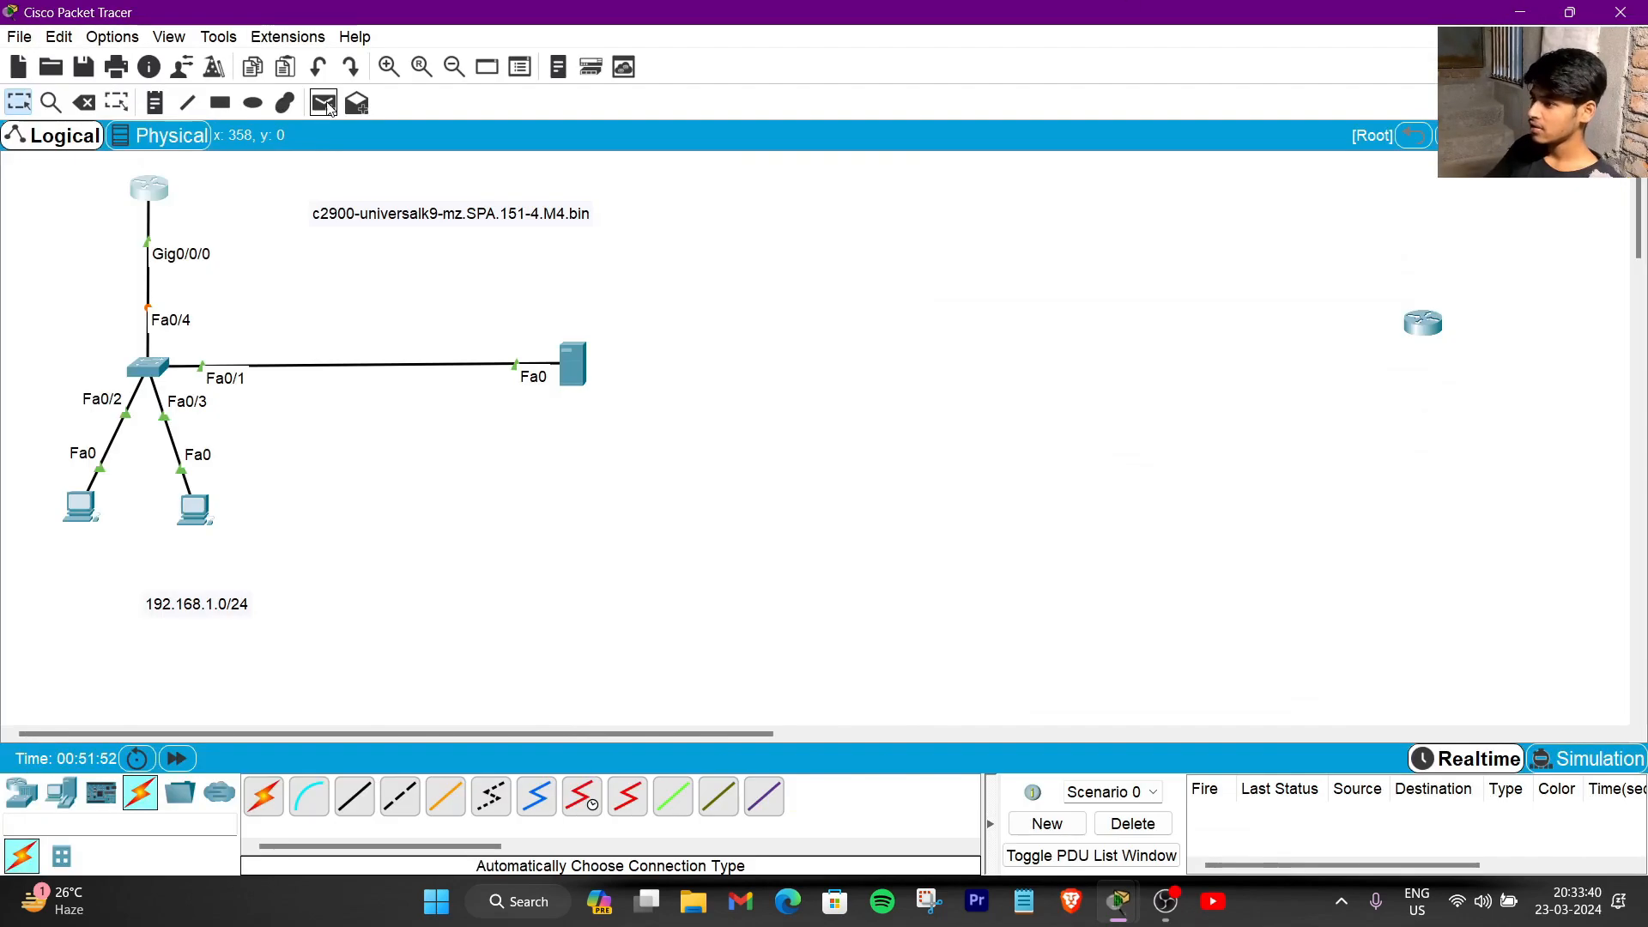
{"action": "left_click", "coordinate": [1556, 766]}
{"action": "left_click", "coordinate": [1501, 765]}
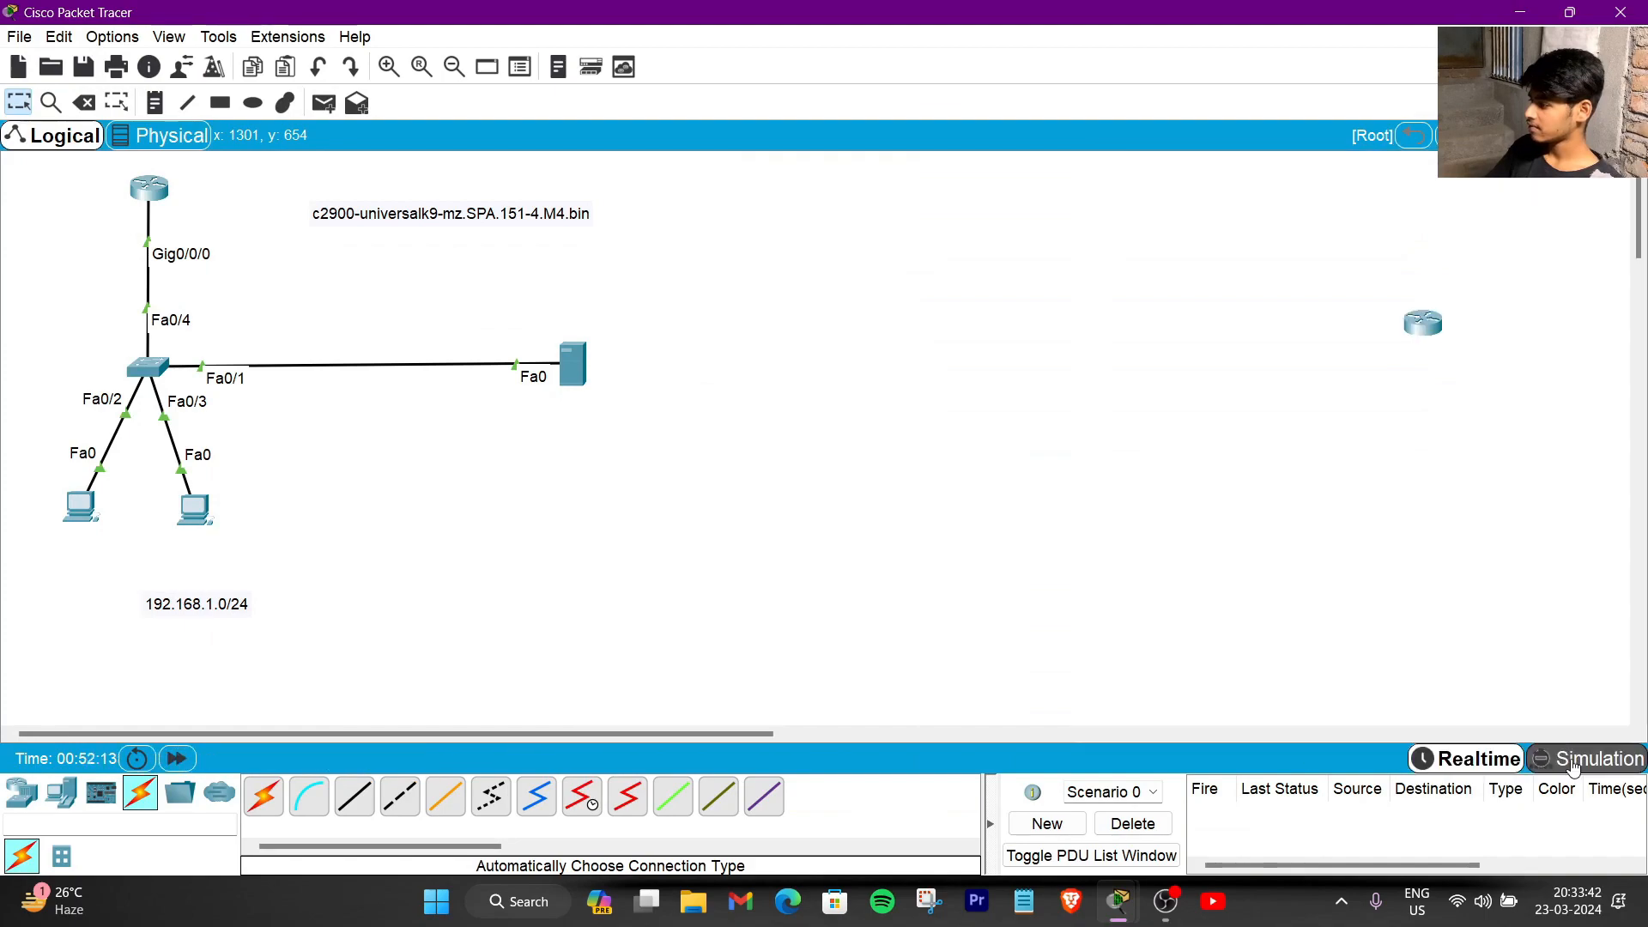
{"action": "left_click", "coordinate": [1567, 766]}
{"action": "left_click", "coordinate": [1500, 766]}
{"action": "left_click", "coordinate": [1558, 767]}
{"action": "left_click", "coordinate": [1497, 767]}
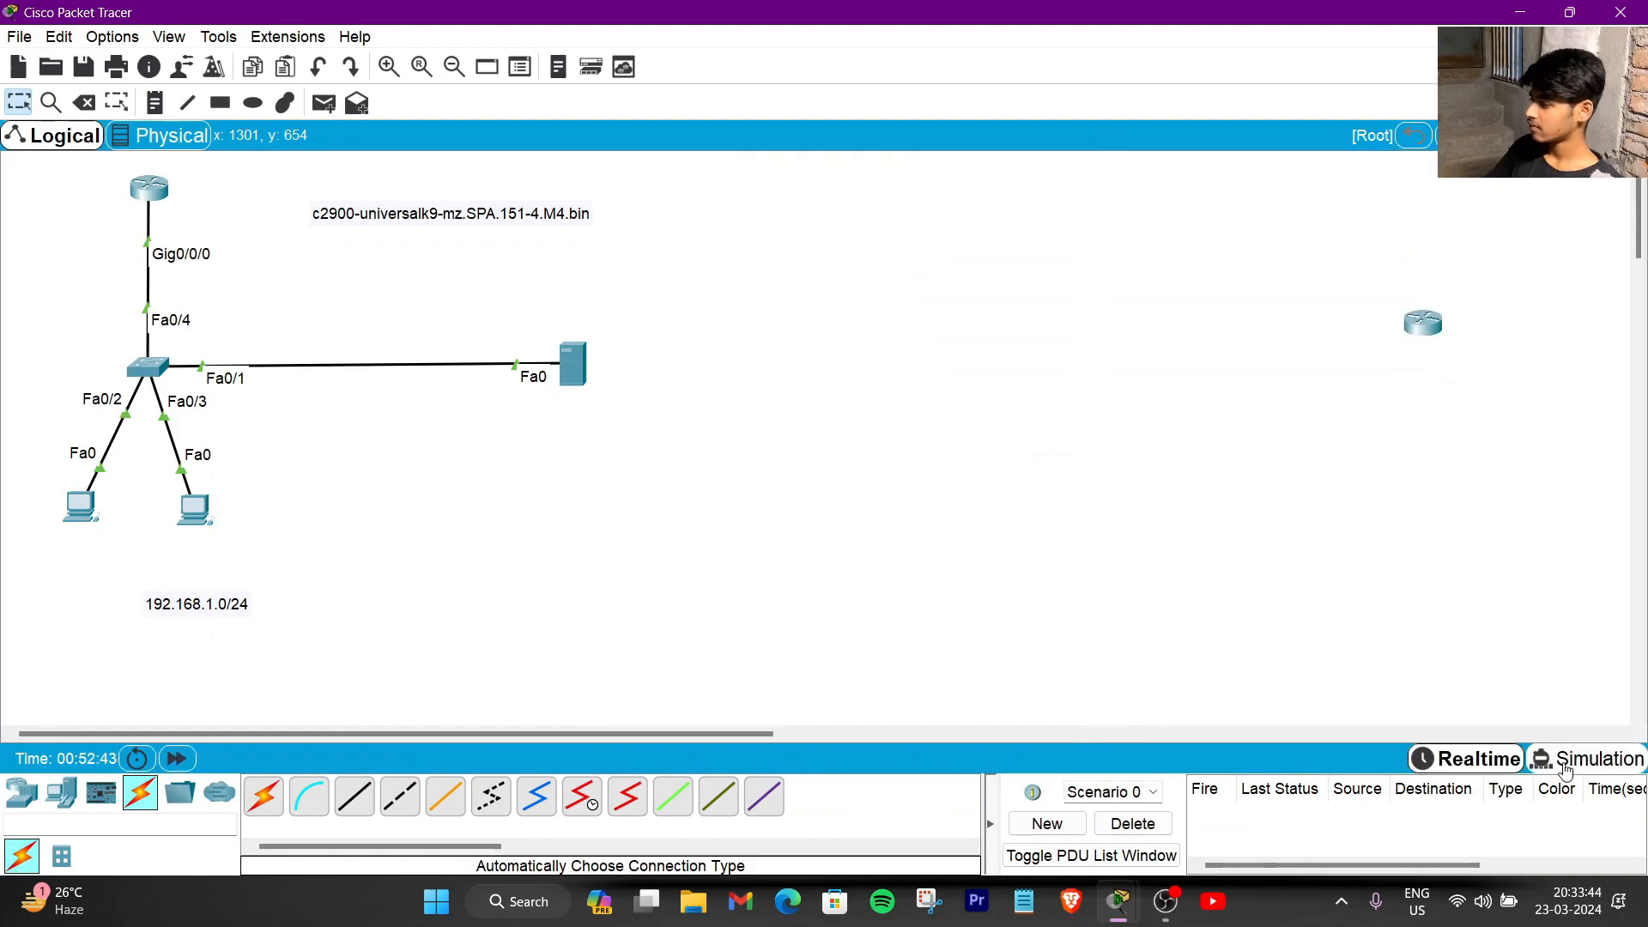
{"action": "left_click", "coordinate": [1565, 767]}
{"action": "left_click", "coordinate": [1500, 766]}
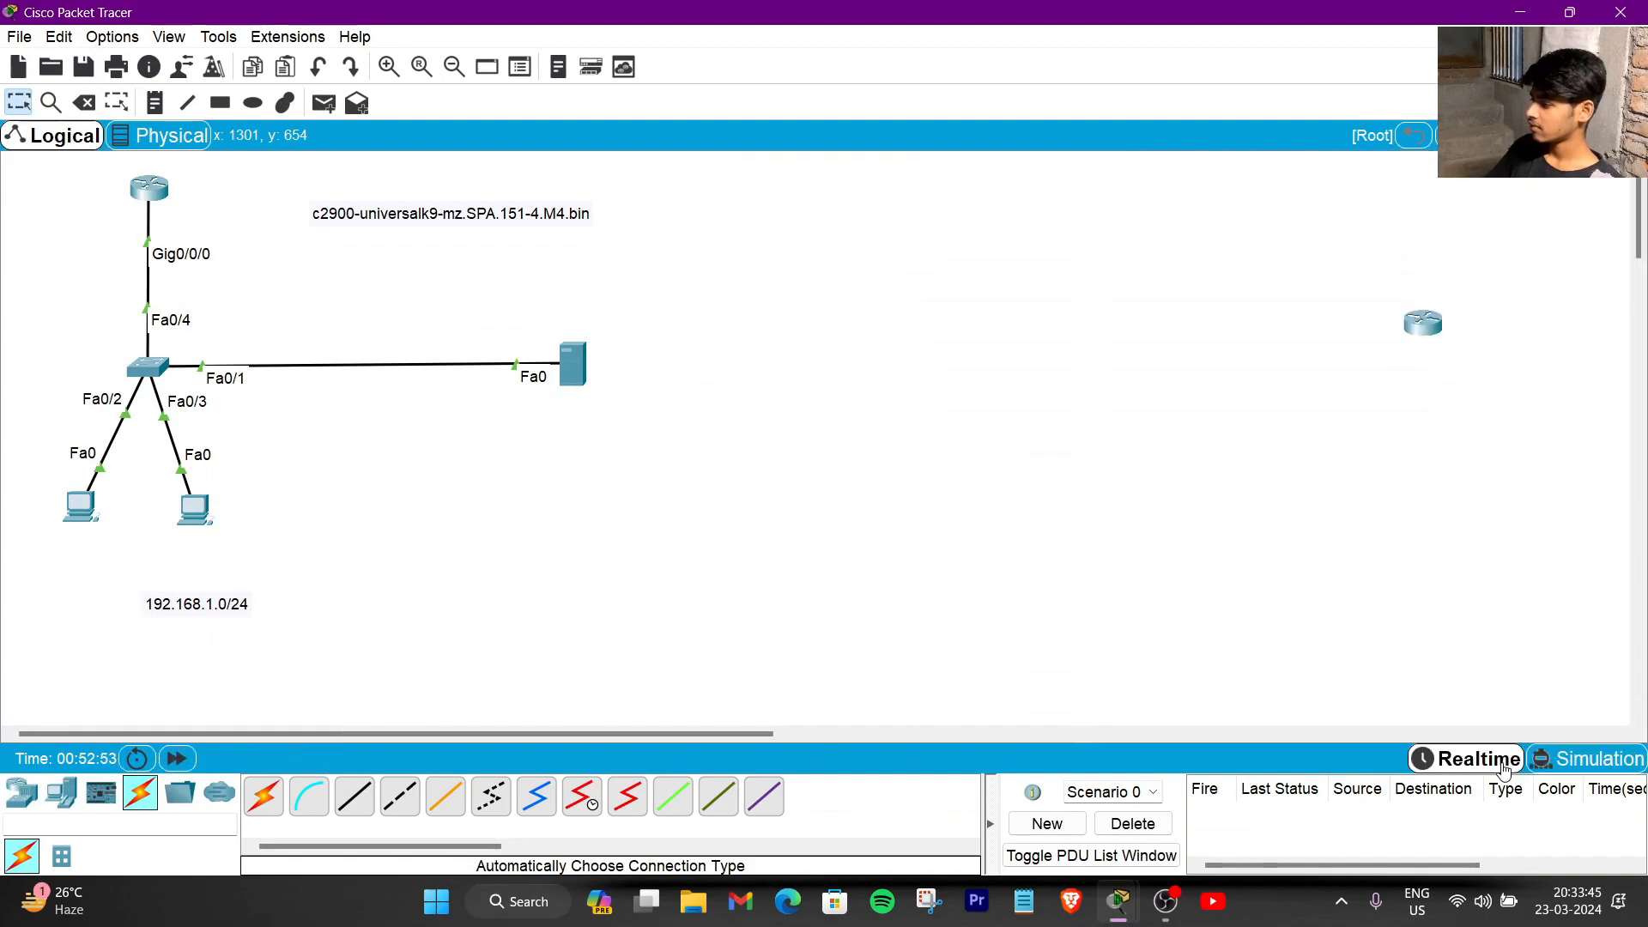
- Reopen the connected router's CLI and repeat the ping to 192.168.1.2
{"action": "left_click", "coordinate": [147, 190]}
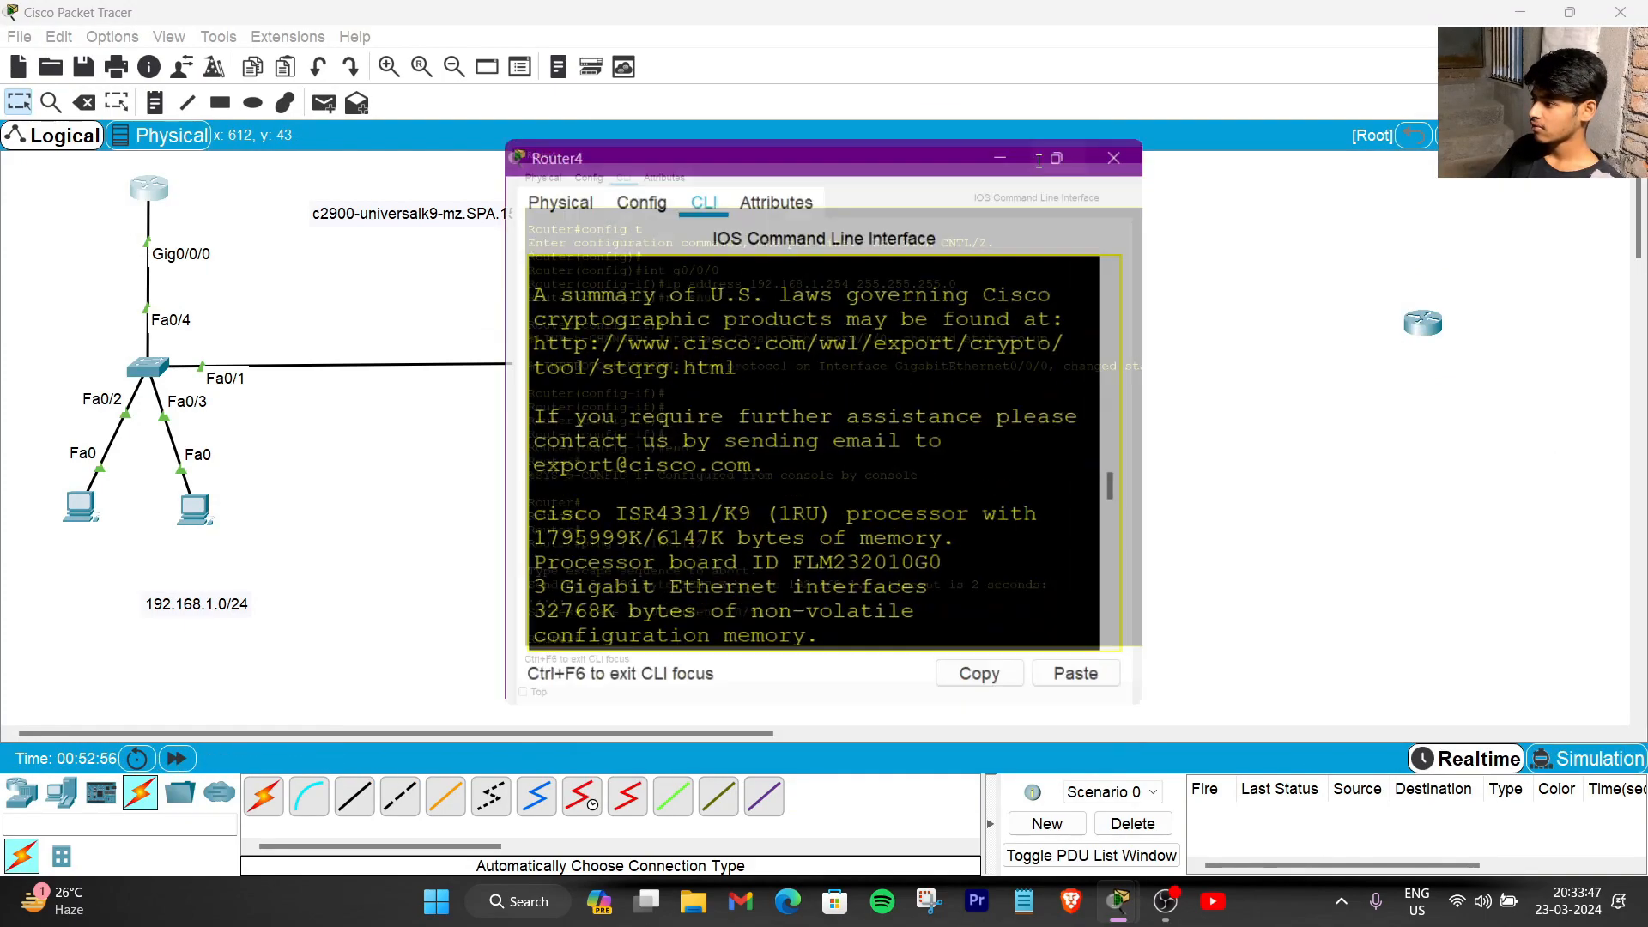
{"action": "left_click", "coordinate": [1029, 166]}
{"action": "key", "text": "Up"}
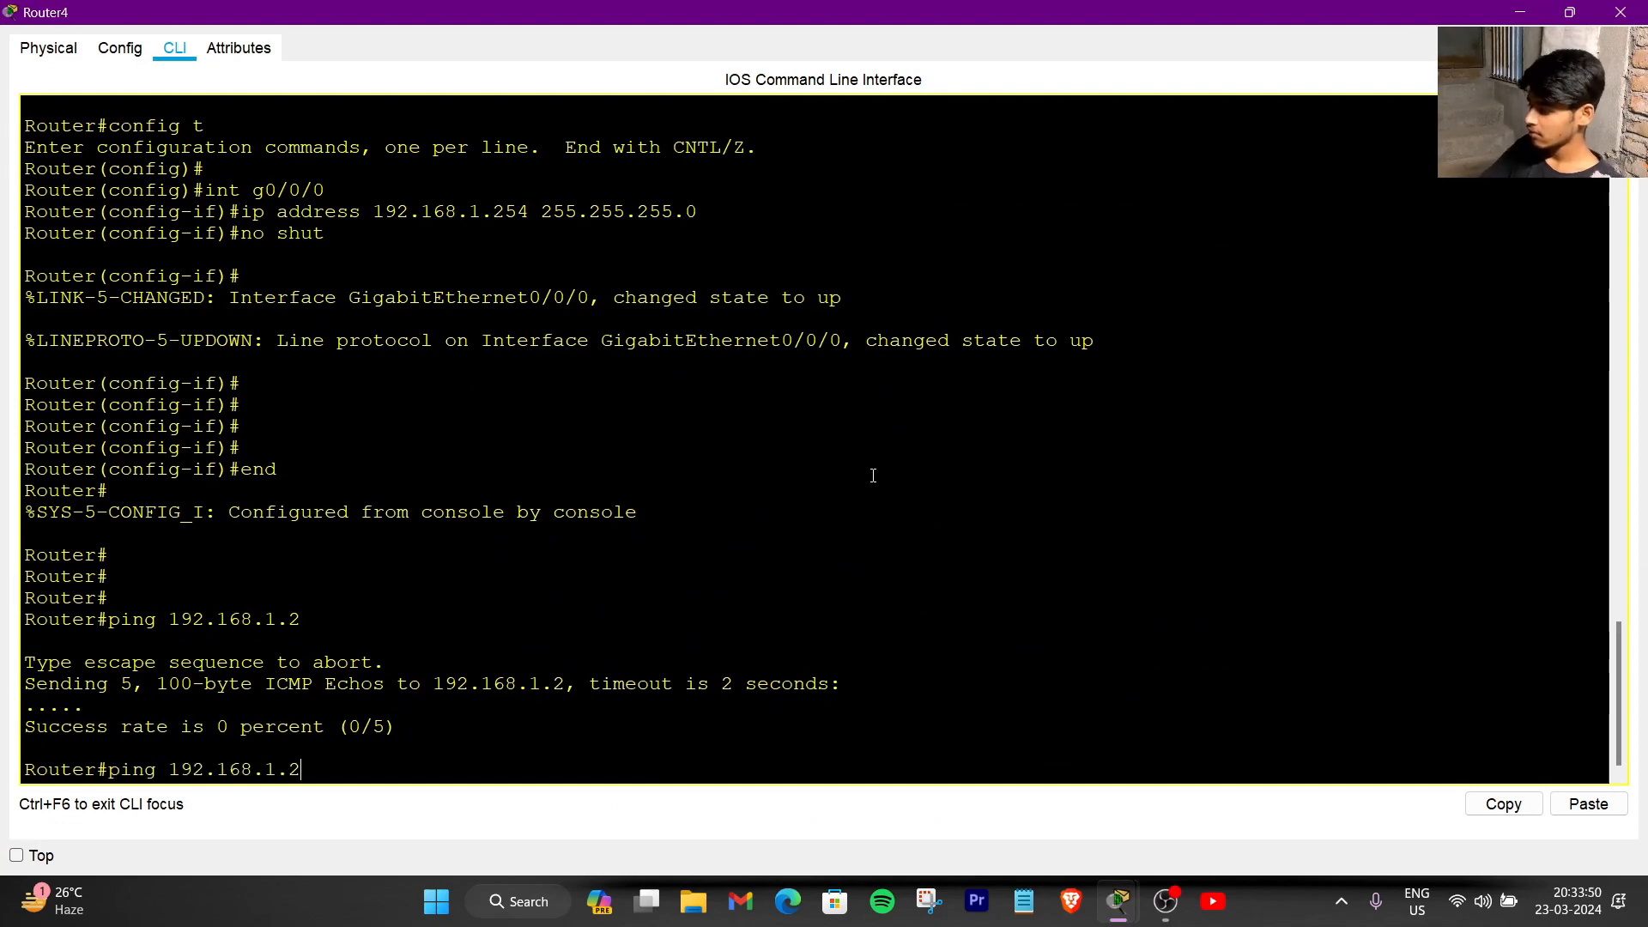
{"action": "key", "text": "Return"}
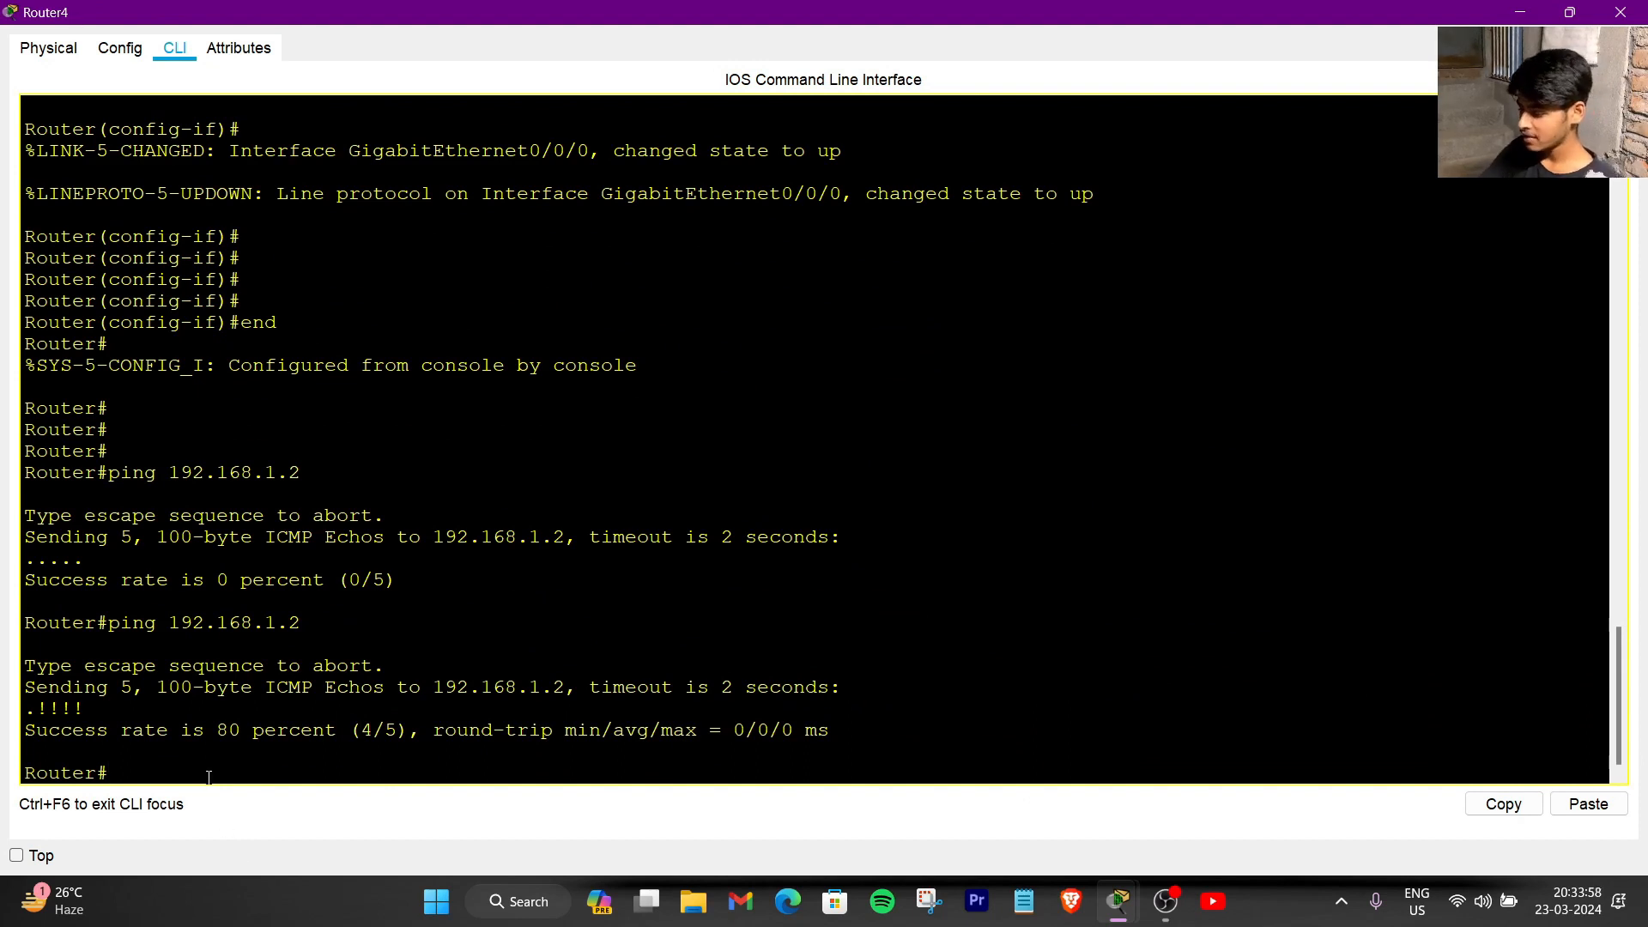
- Start copying from the TFTP server to the startup configuration with copy tftp: startup-config
{"action": "type", "text": "copy "}
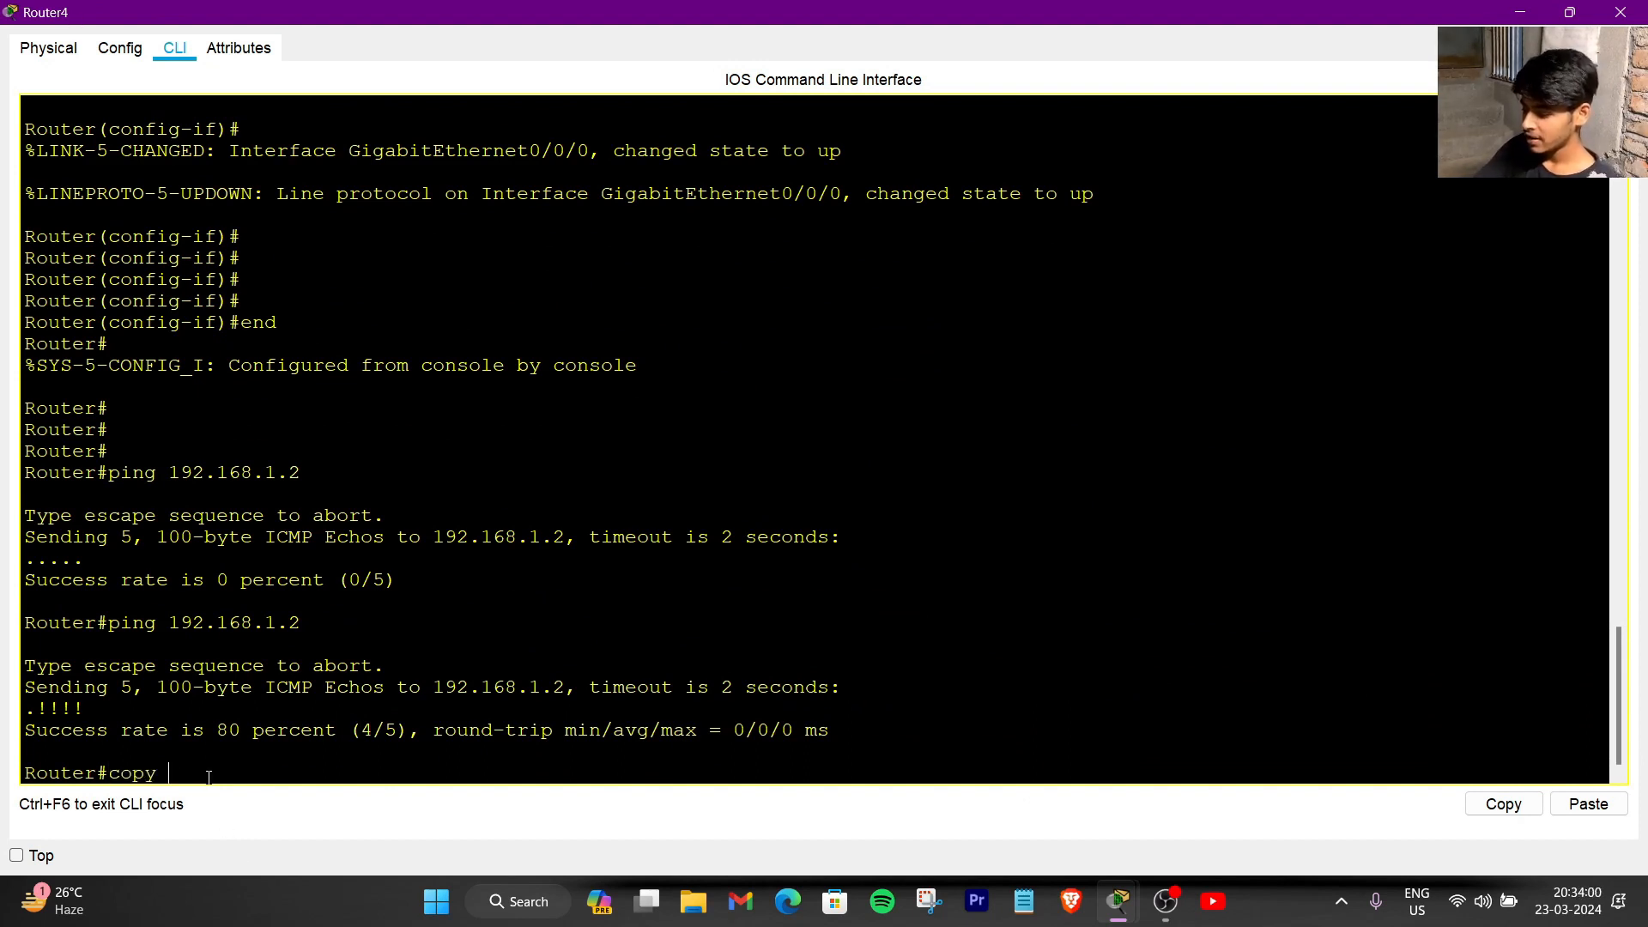
{"action": "type", "text": "tftp"}
{"action": "key", "text": "Tab"}
{"action": "type", "text": "s"}
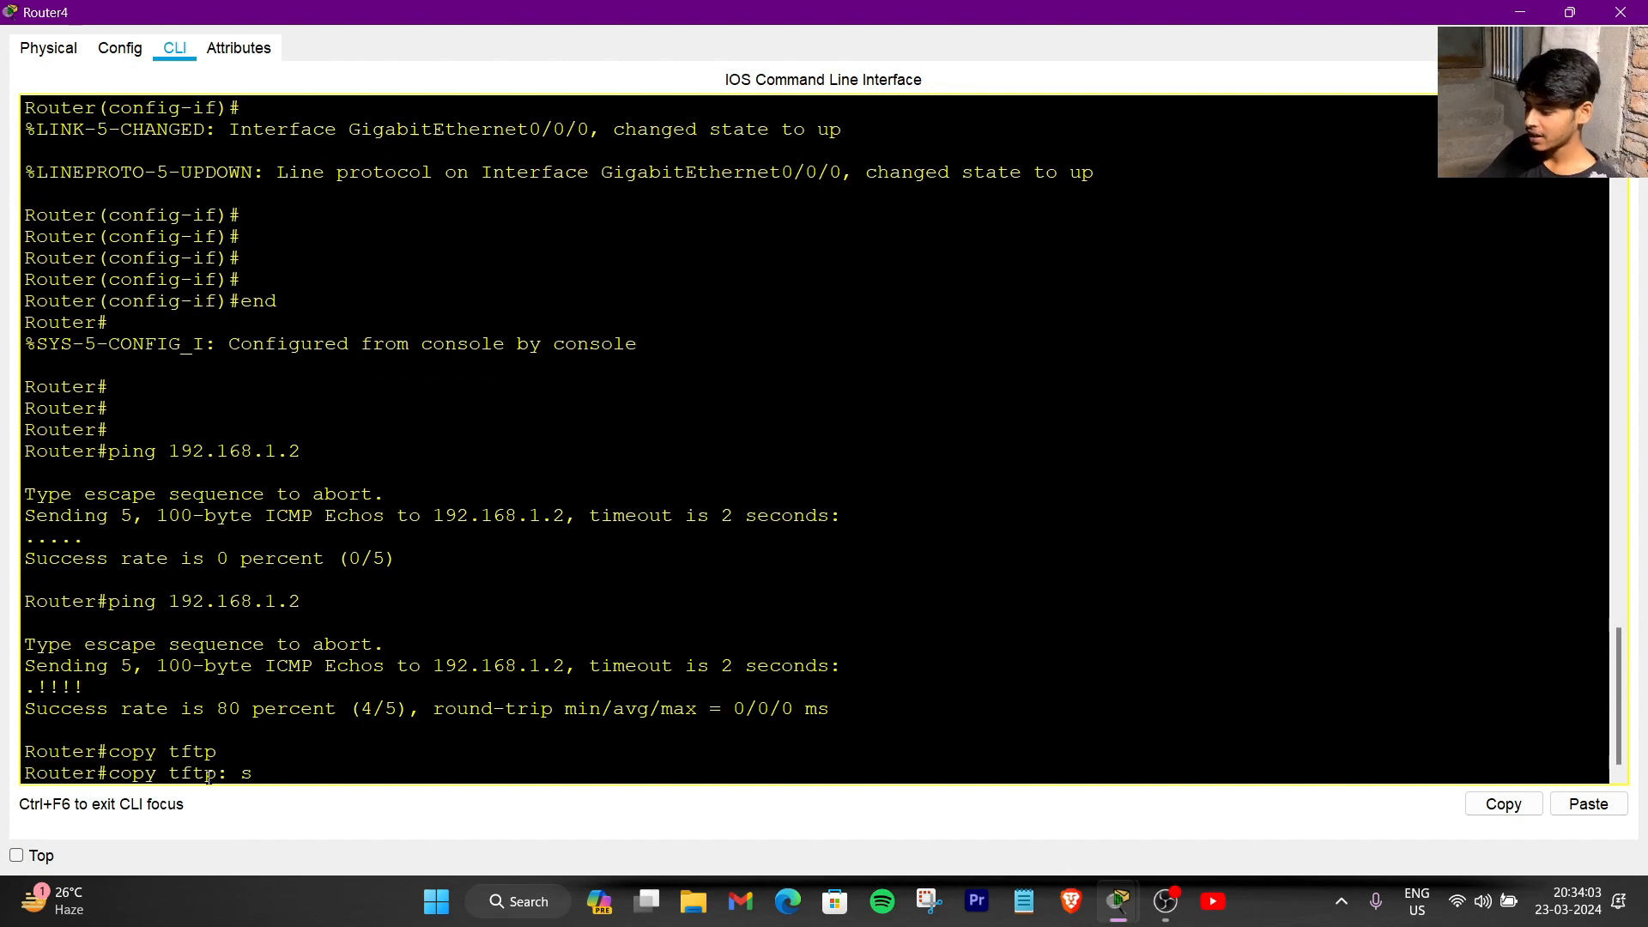
{"action": "type", "text": "tart"}
{"action": "key", "text": "Tab"}
{"action": "key", "text": "Return"}
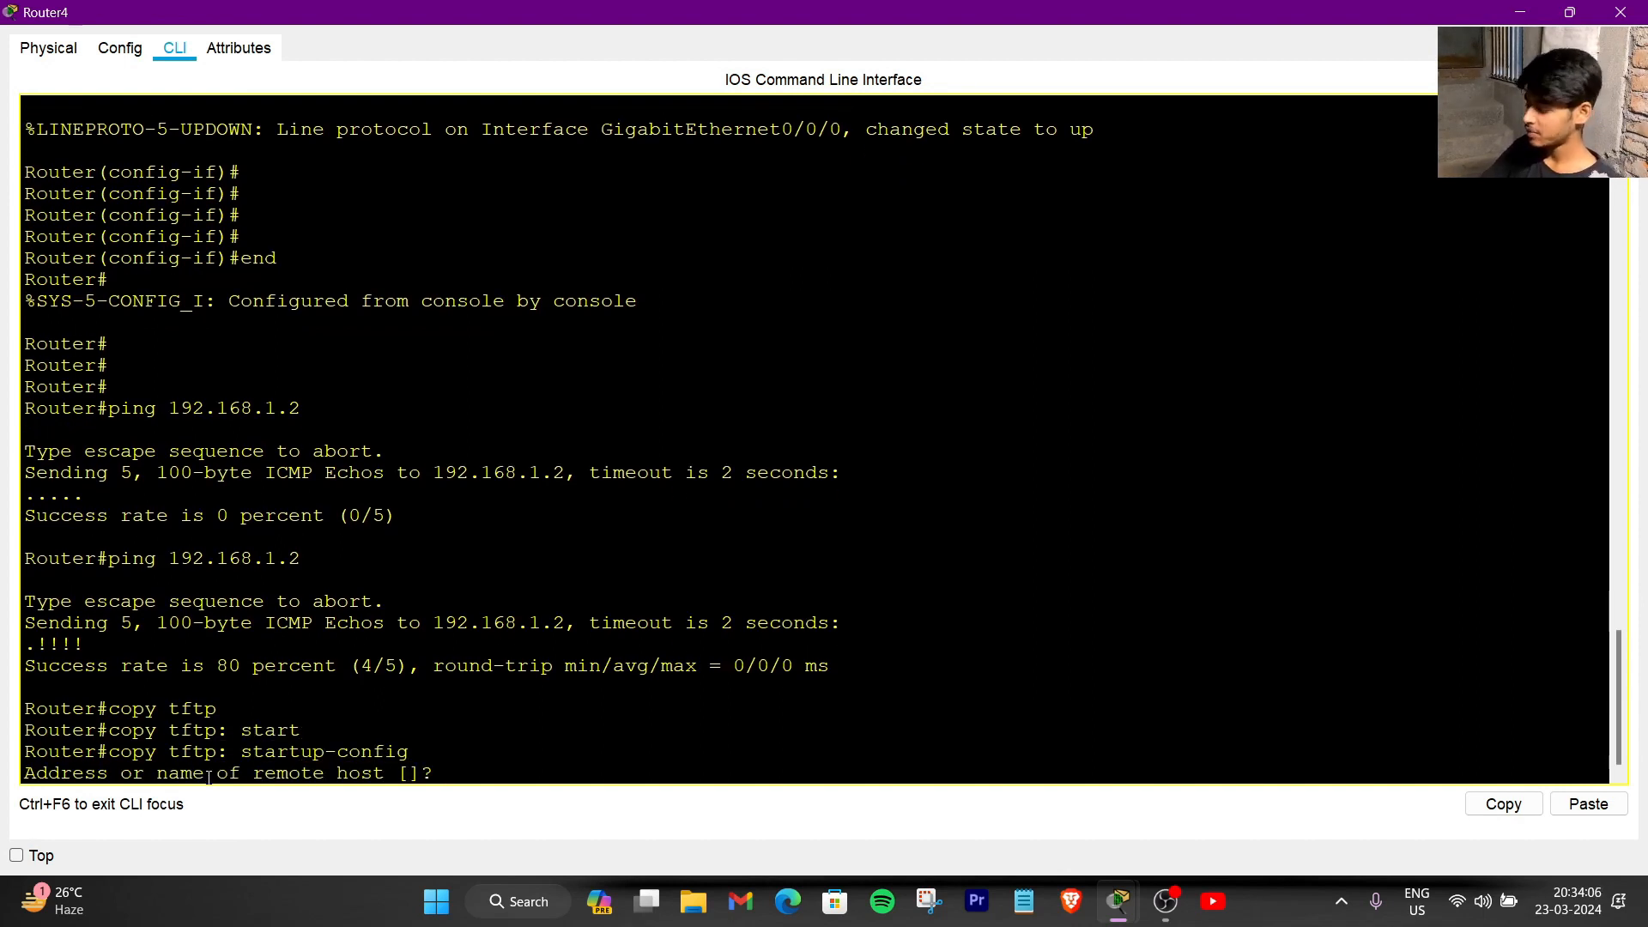
- Give 192.168.1.2 as remote host and r1-confg as source file, and accept the default destination startup-config
{"action": "type", "text": "192.168."}
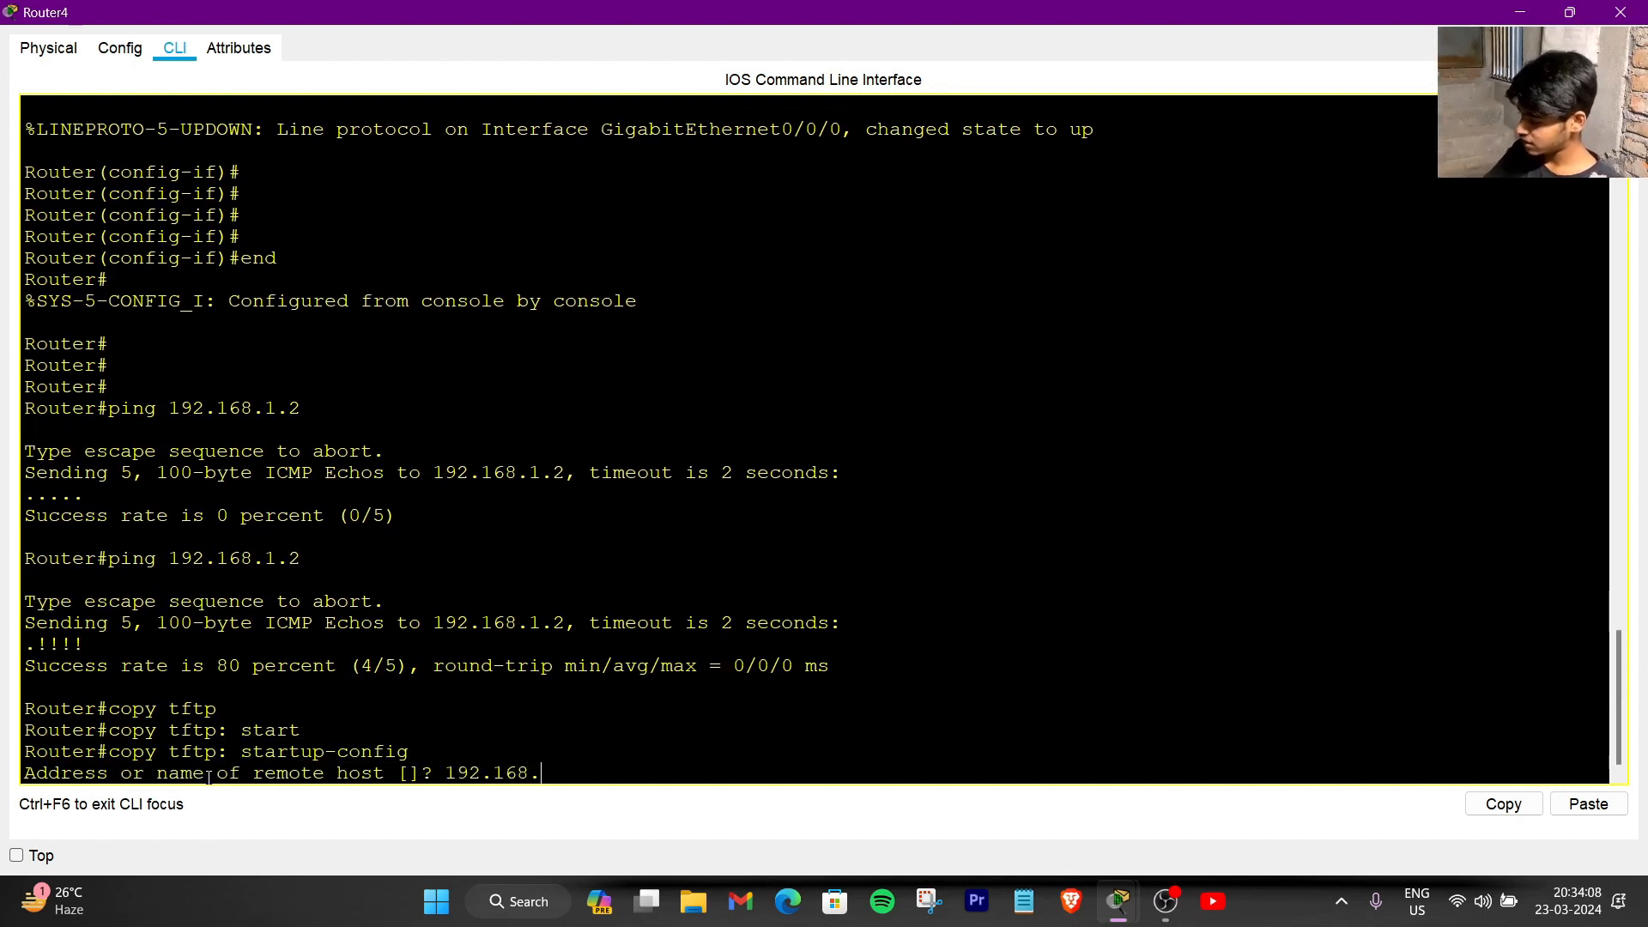
{"action": "type", "text": "1.2"}
{"action": "key", "text": "Return"}
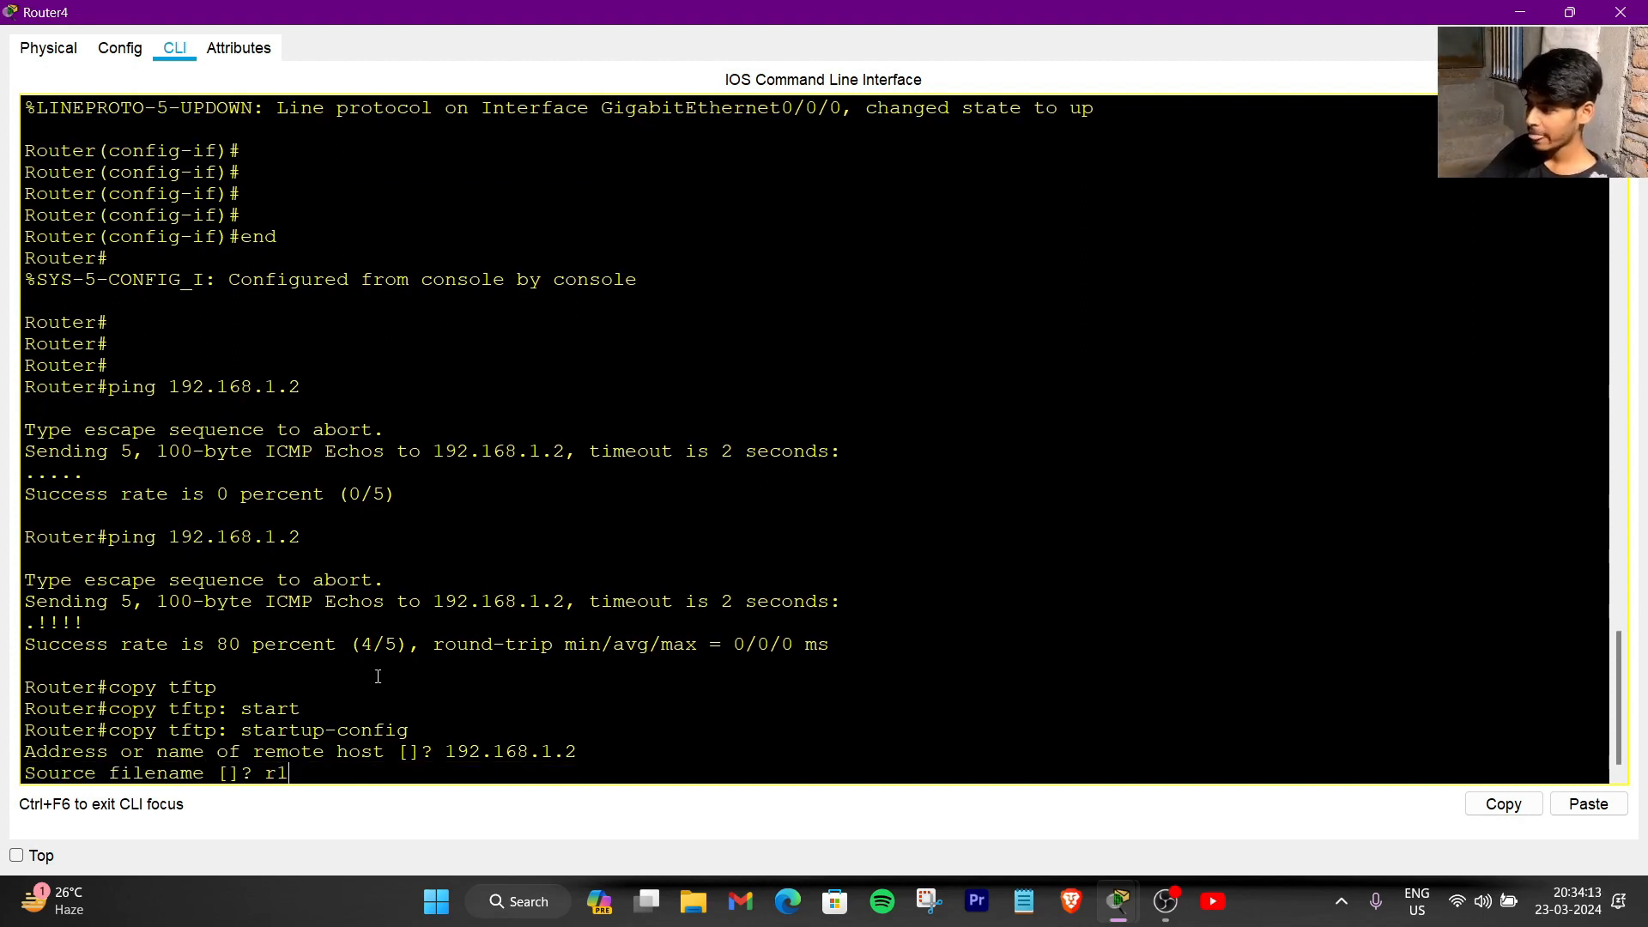
{"action": "type", "text": "r1-con"}
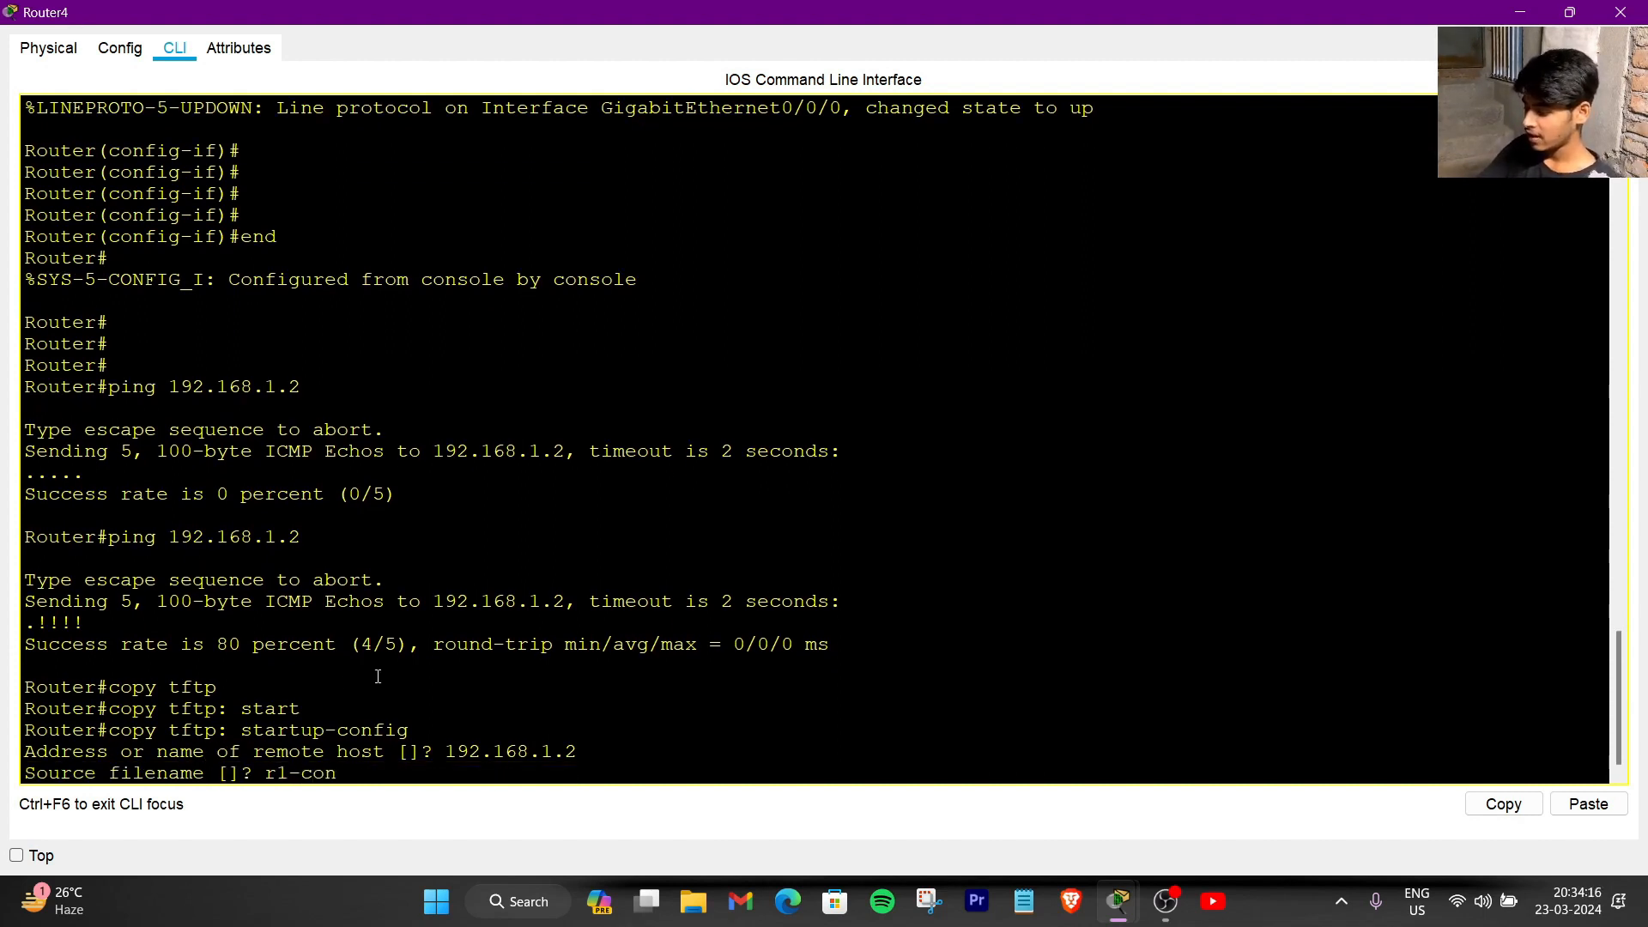
{"action": "type", "text": "fg"}
{"action": "key", "text": "Return"}
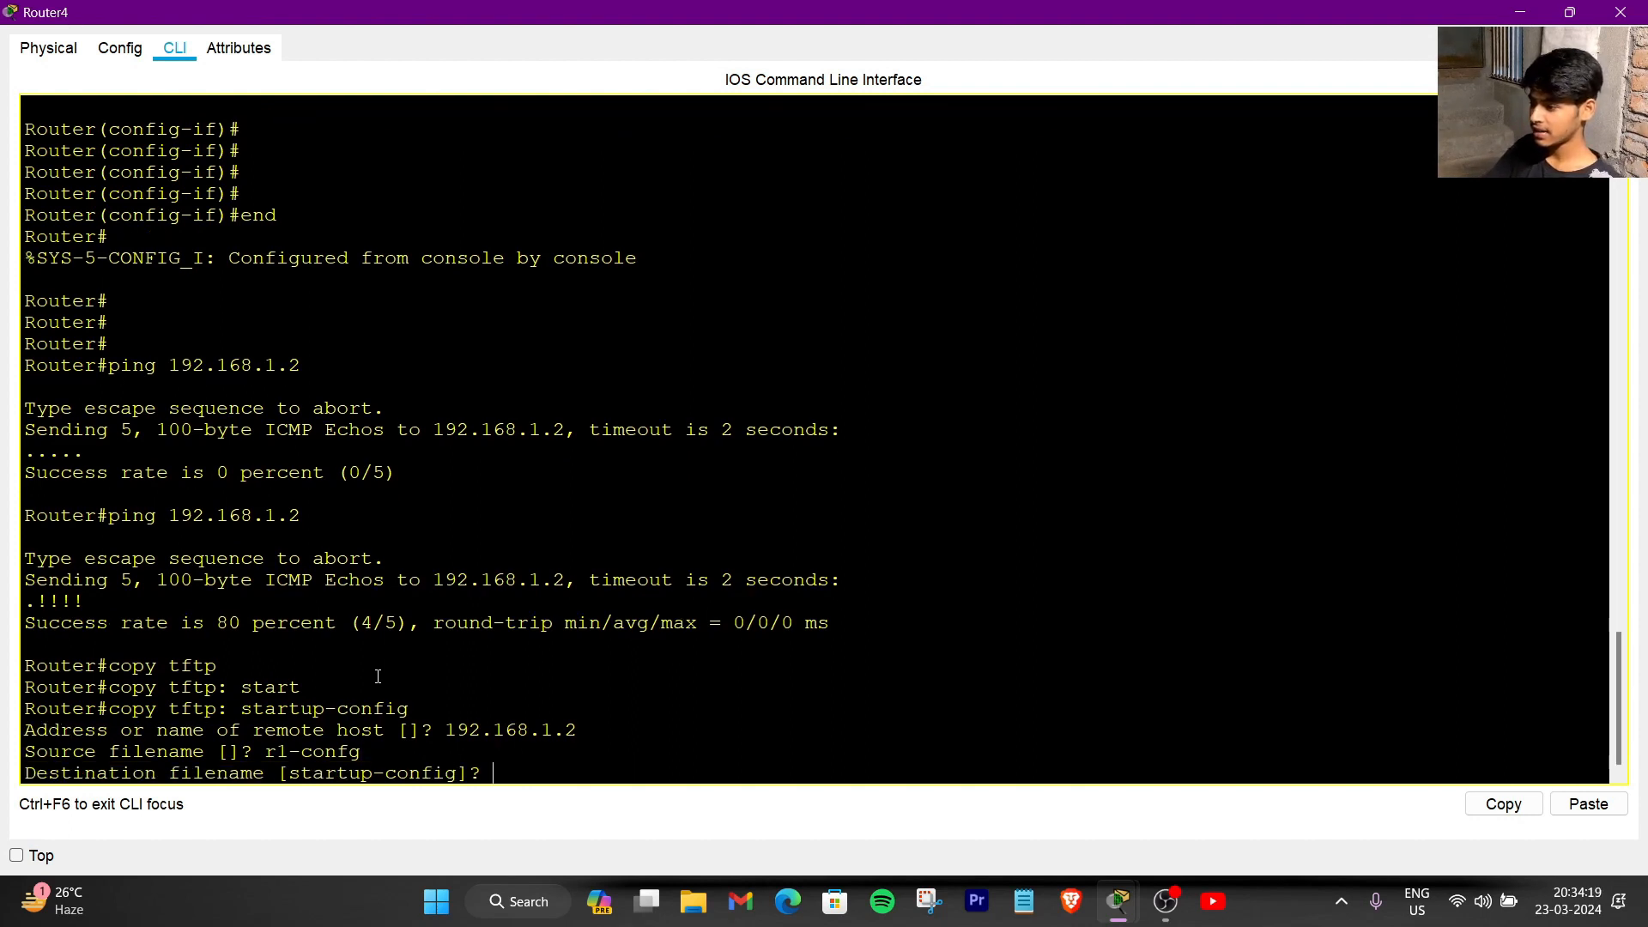
{"action": "key", "text": "Return"}
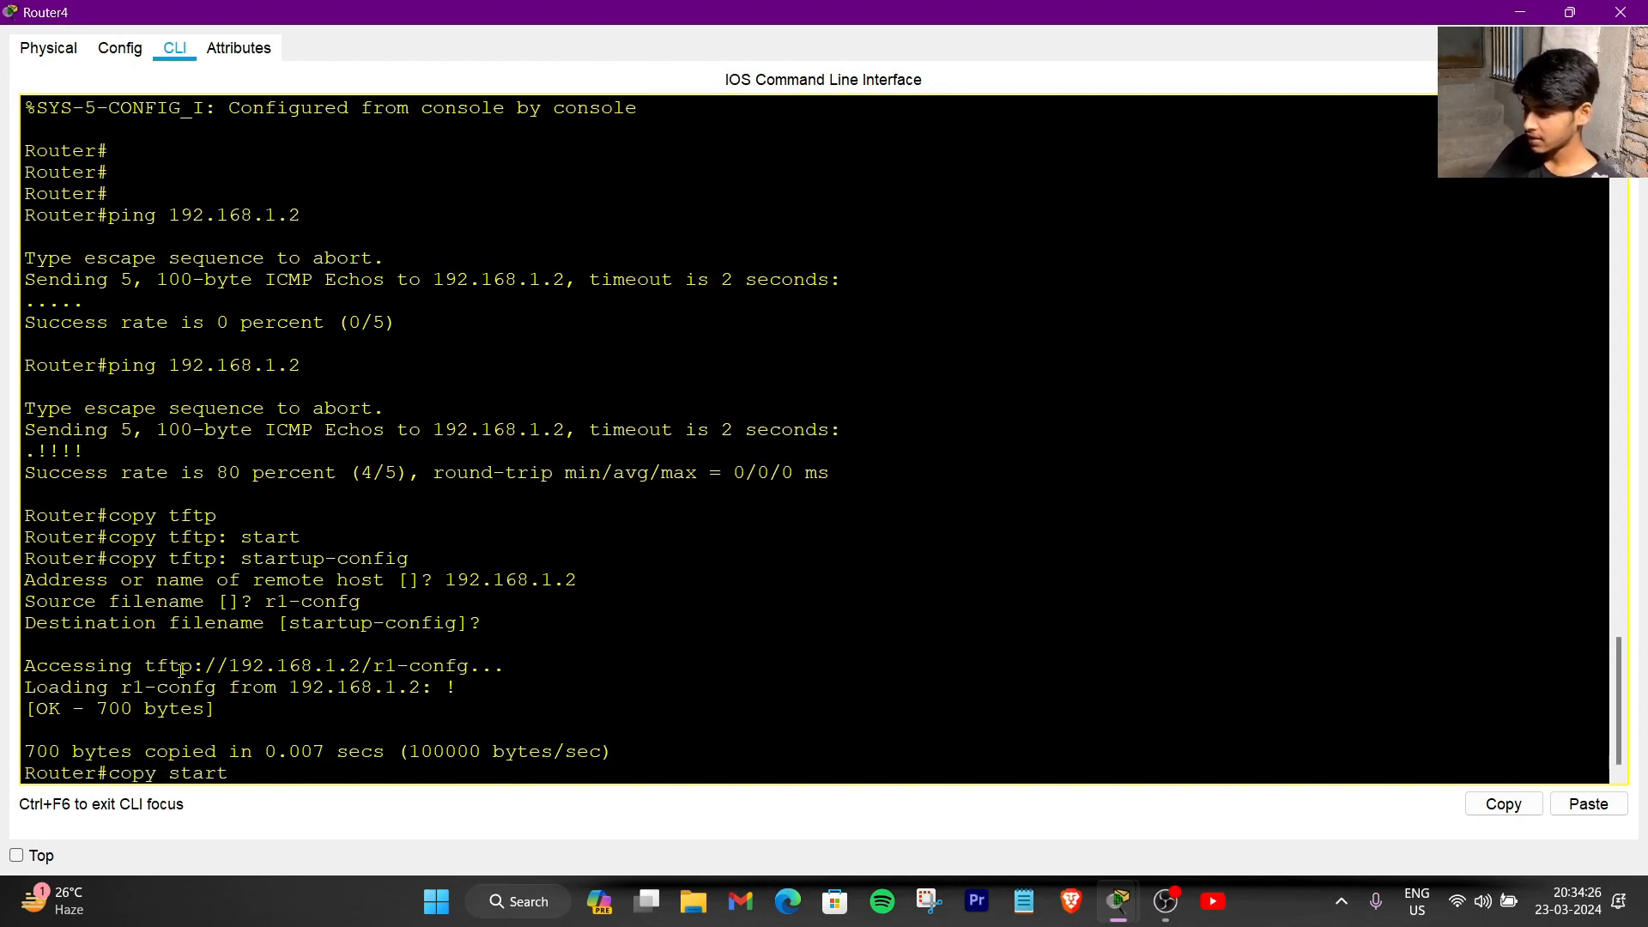
- Load the restored configuration with copy startup-config running-config, accepting the default destination filename
{"action": "type", "text": "copy start"}
{"action": "key", "text": "Tab"}
{"action": "type", "text": "run"}
{"action": "key", "text": "Tab"}
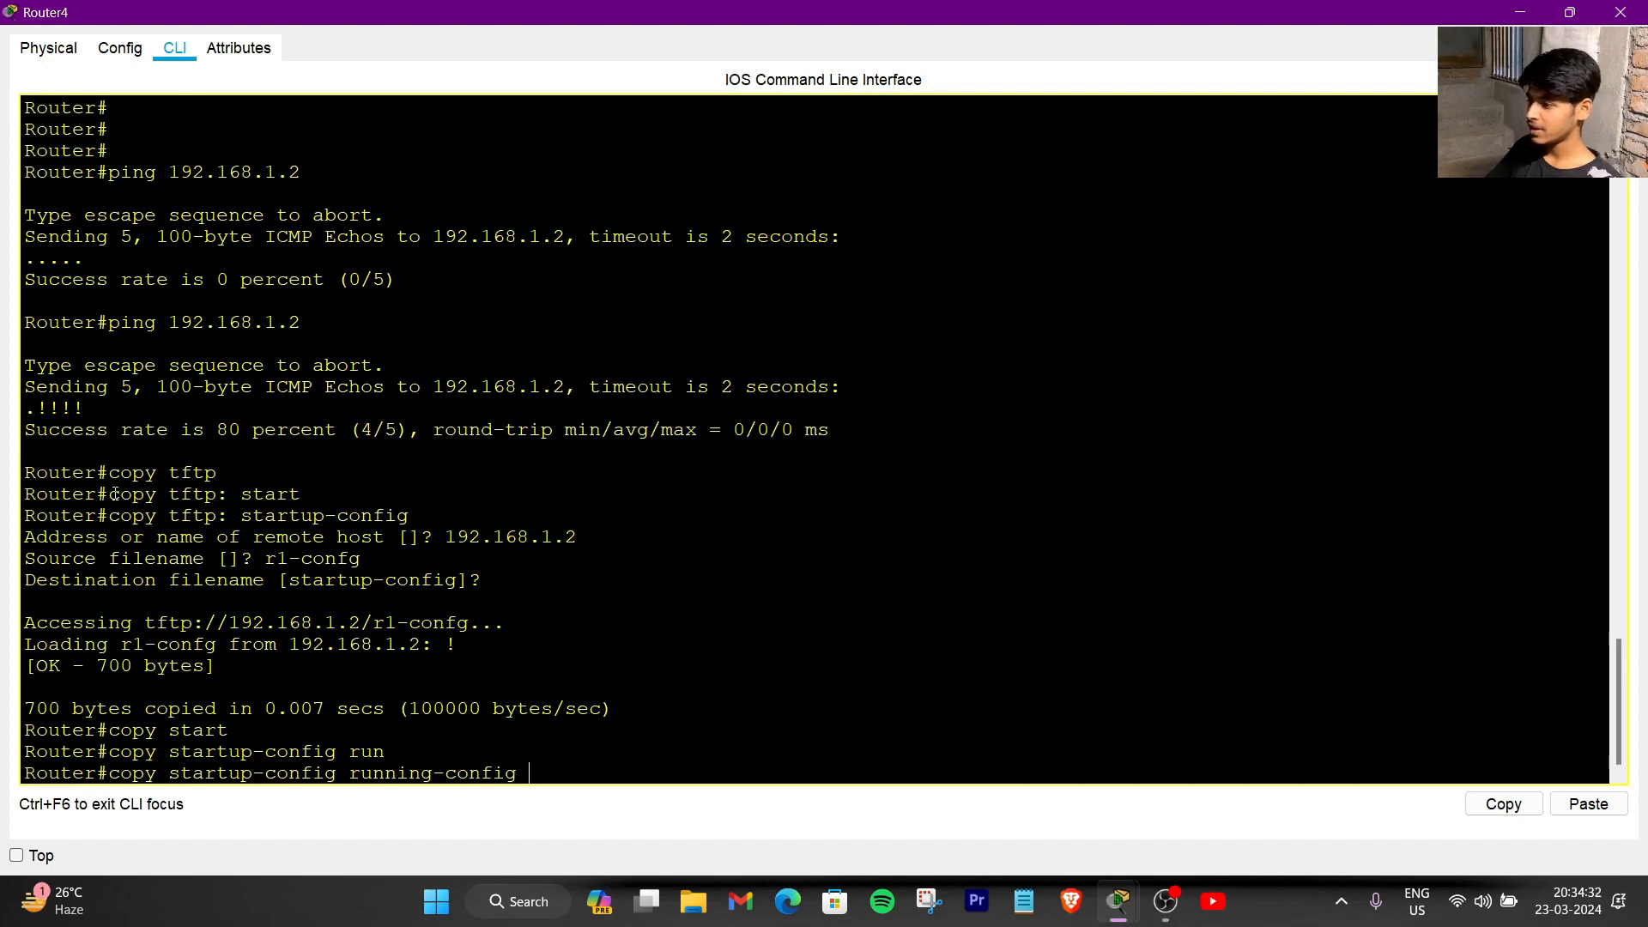
{"action": "left_click_drag", "start_coordinate": [115, 494], "coordinate": [314, 495]}
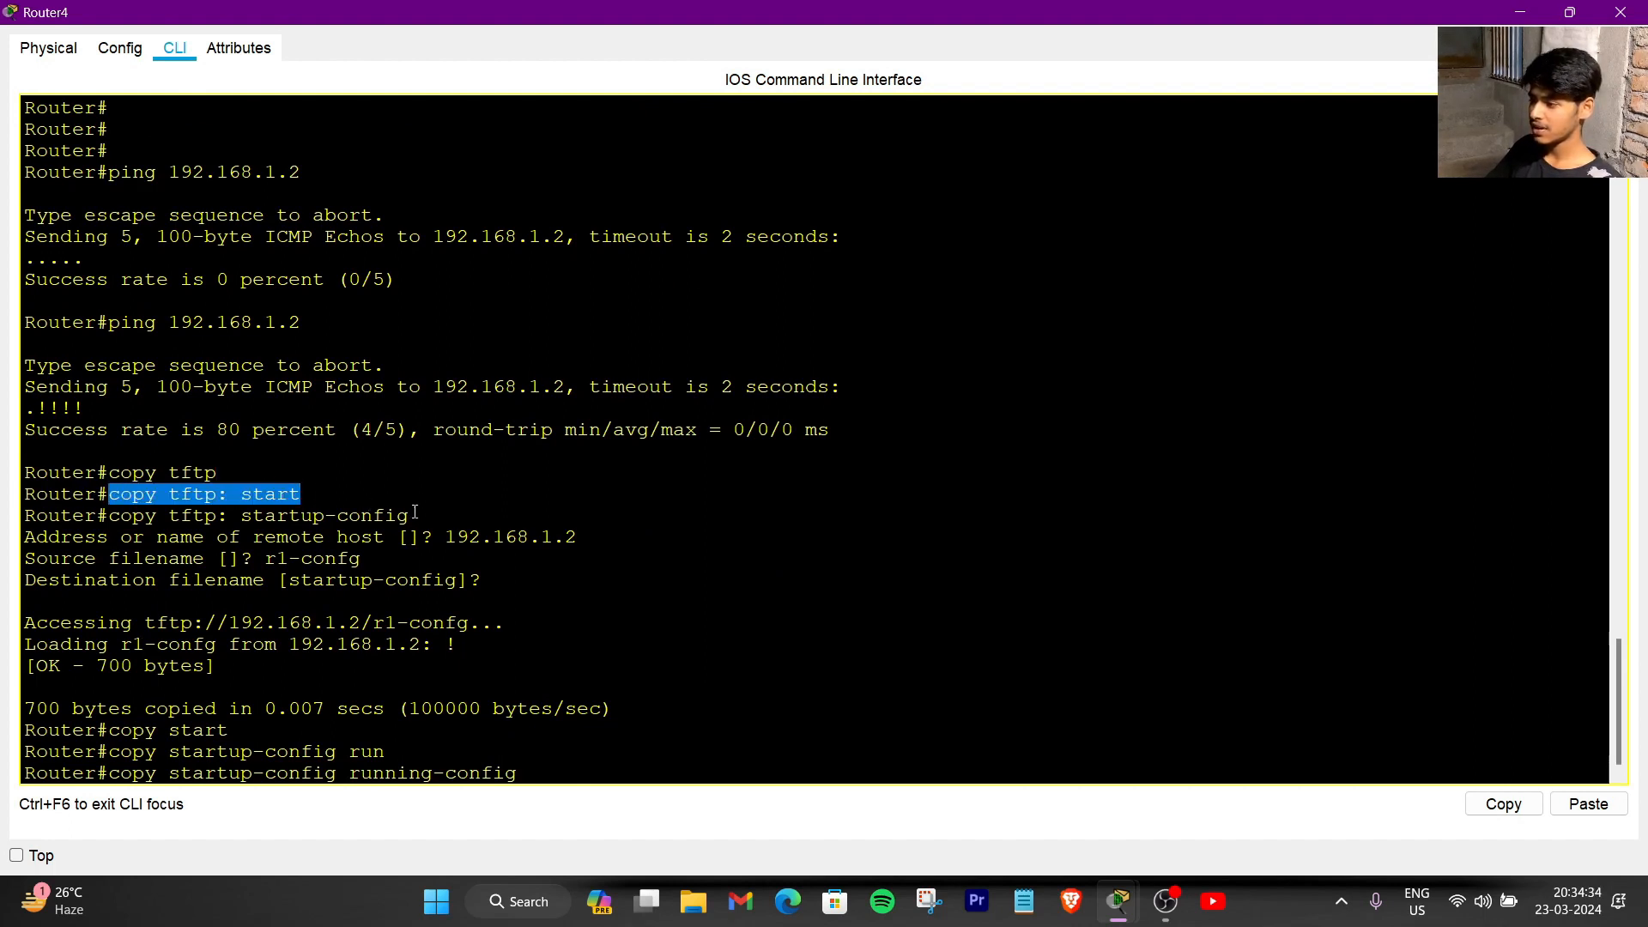
{"action": "left_click_drag", "start_coordinate": [419, 515], "coordinate": [110, 523]}
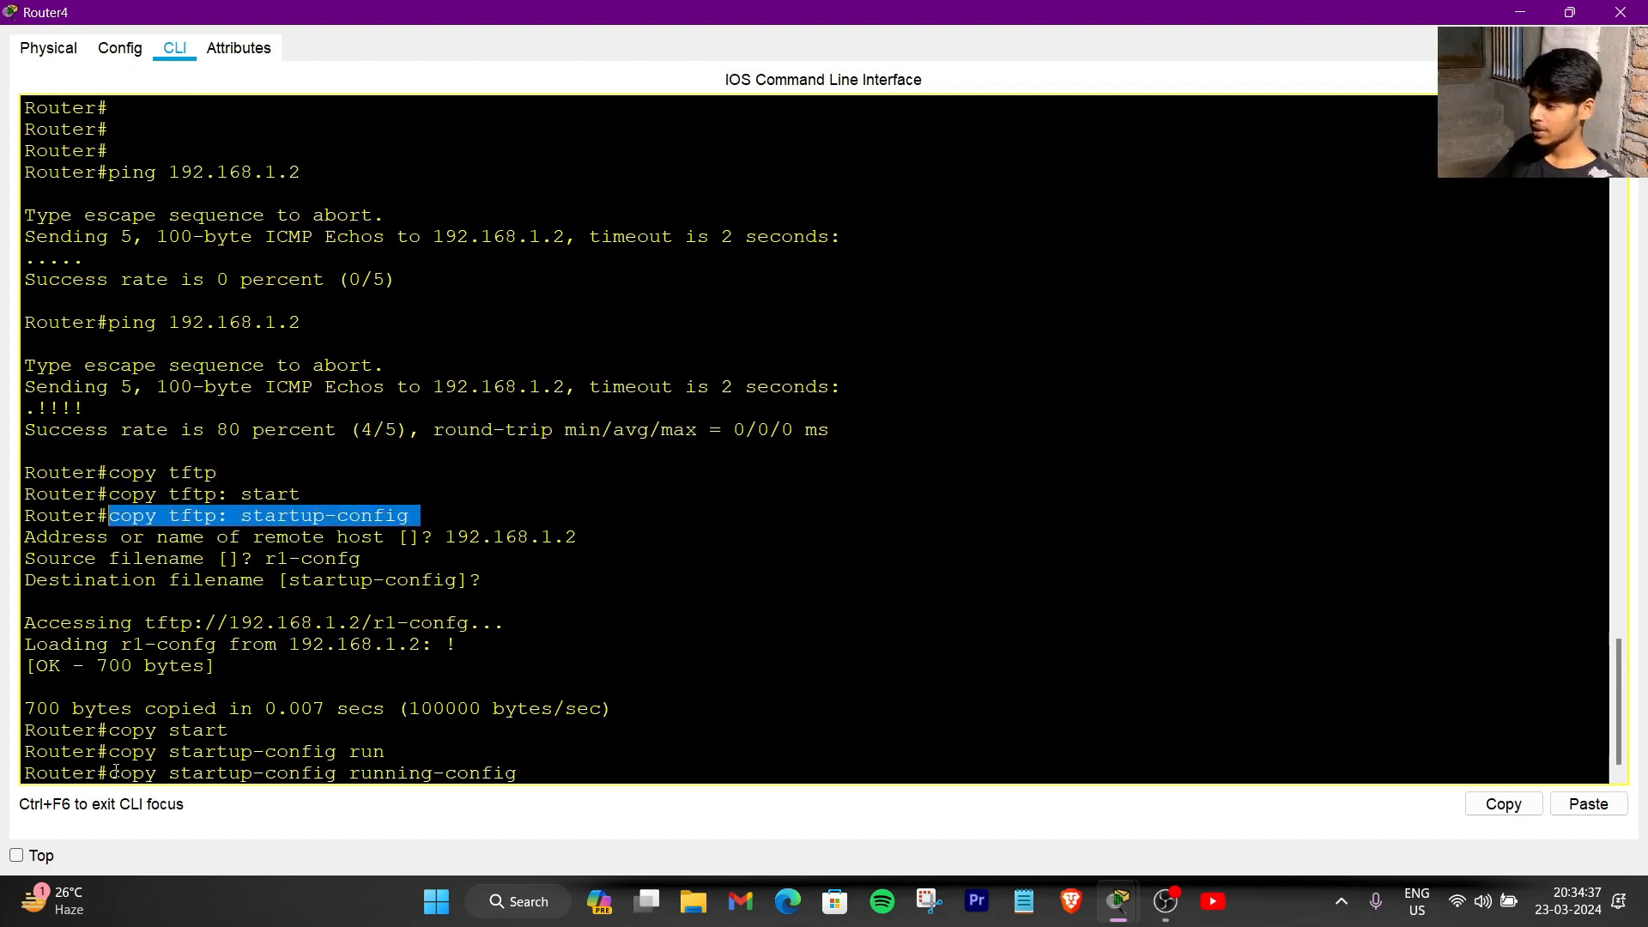
{"action": "left_click_drag", "start_coordinate": [115, 771], "coordinate": [541, 773]}
{"action": "left_click", "coordinate": [547, 773]}
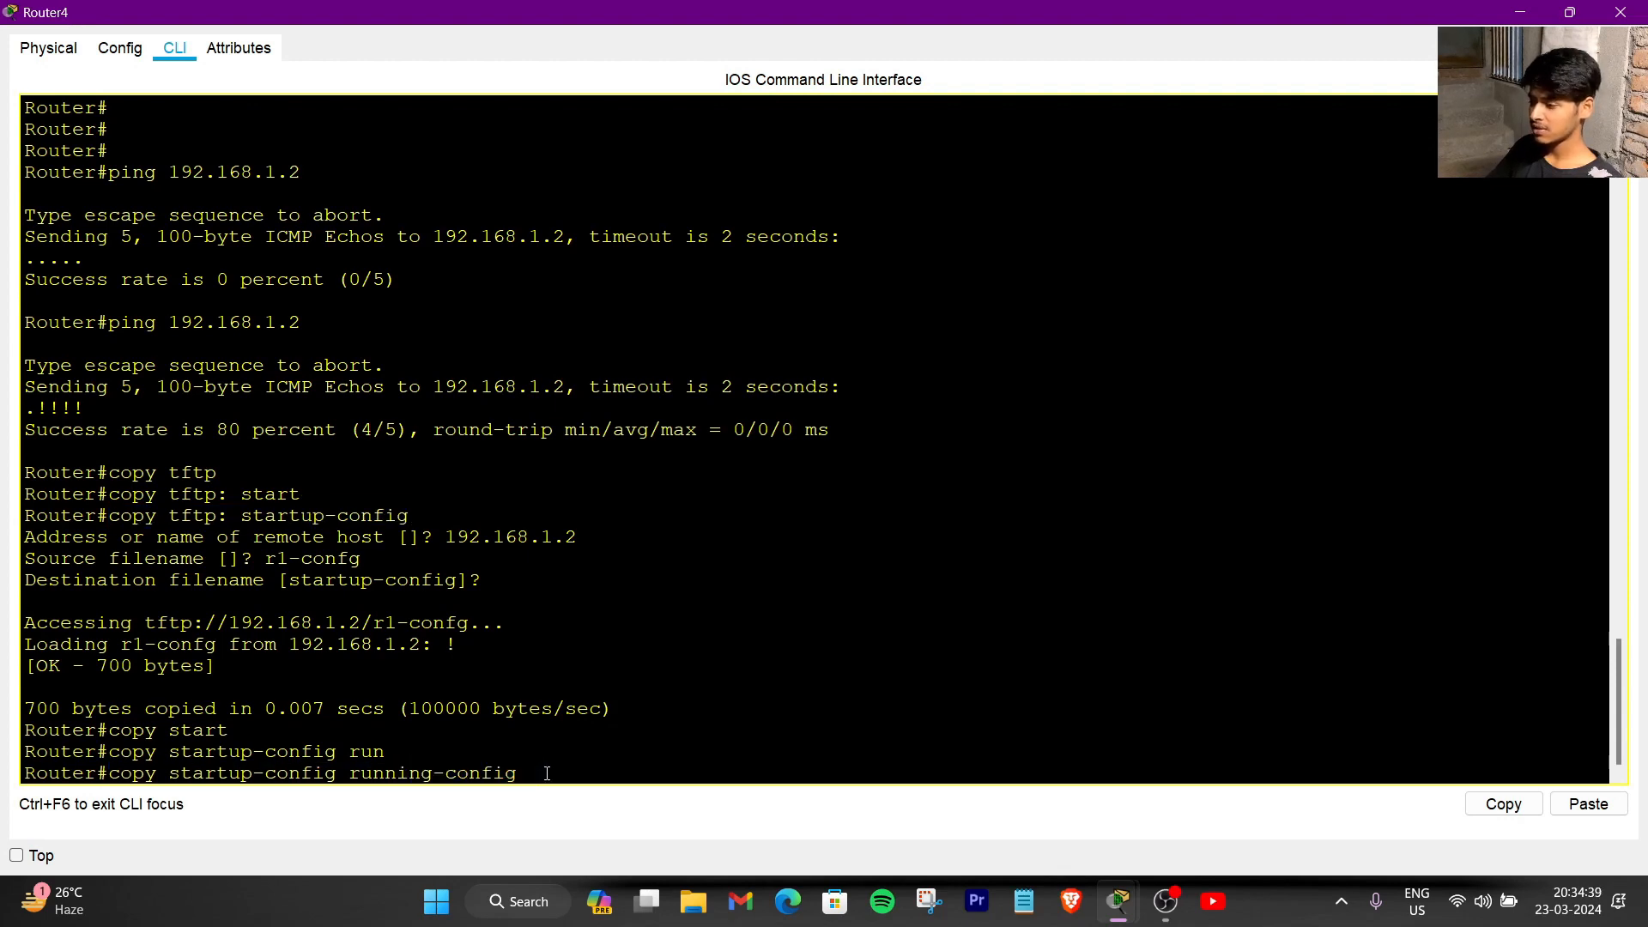
{"action": "scroll", "coordinate": [528, 770], "scroll_direction": "down", "scroll_amount": 1}
{"action": "key", "text": "Return"}
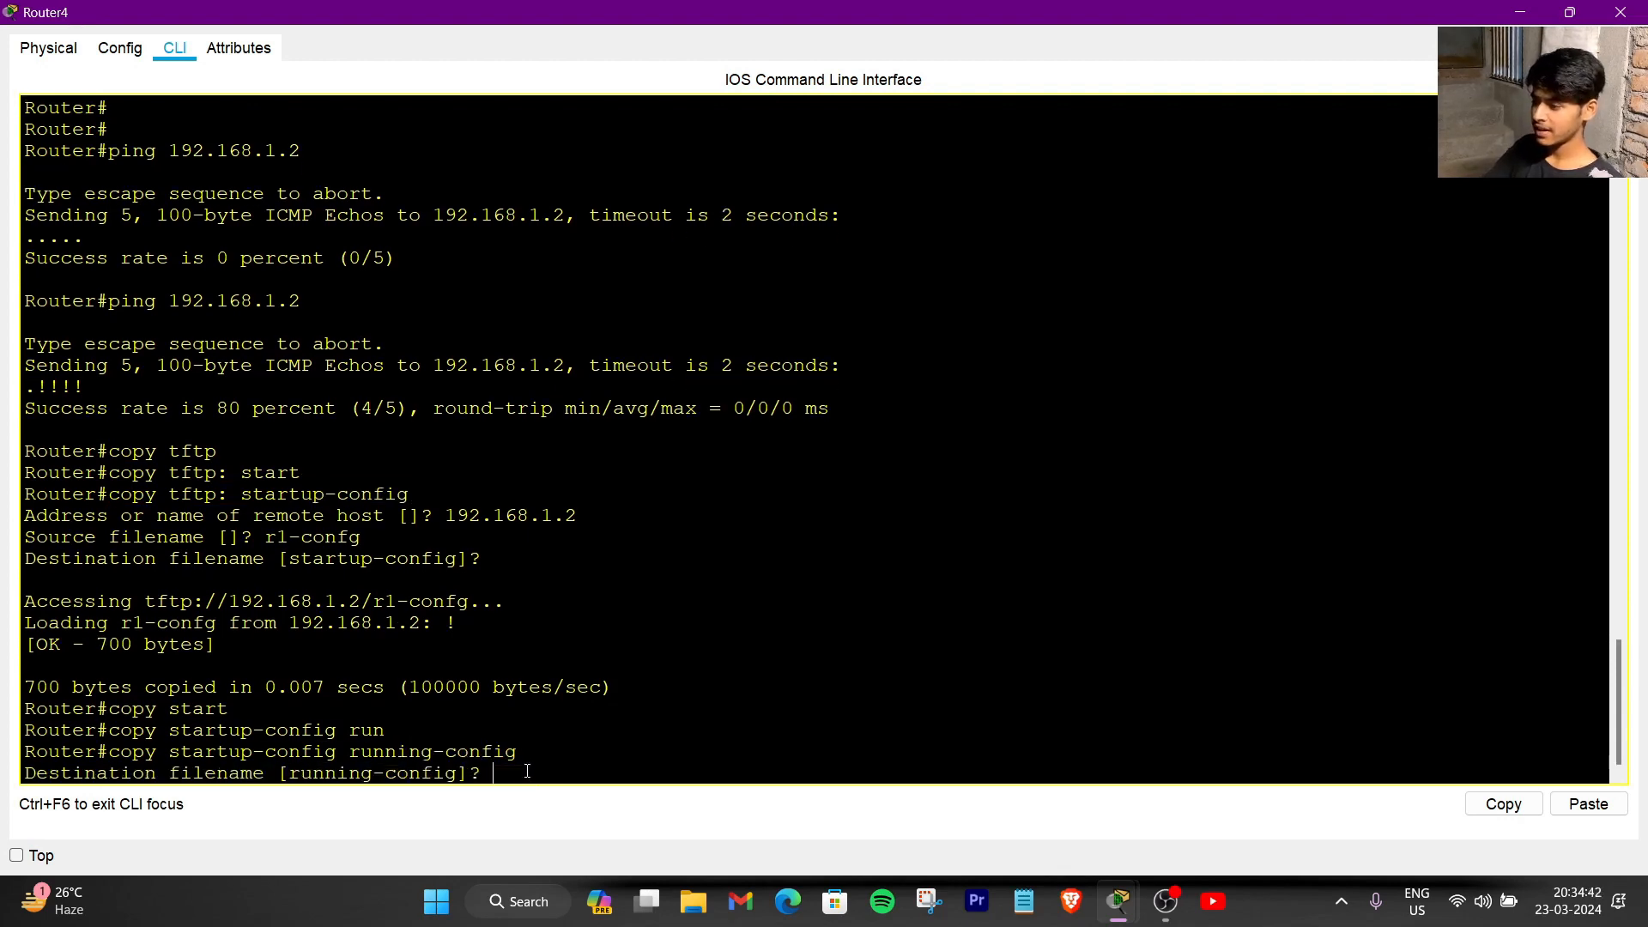
{"action": "key", "text": "Return"}
{"action": "key", "text": "Return"}
{"action": "key", "text": "Return"}
{"action": "key", "text": "Return"}
{"action": "key", "text": "Return"}
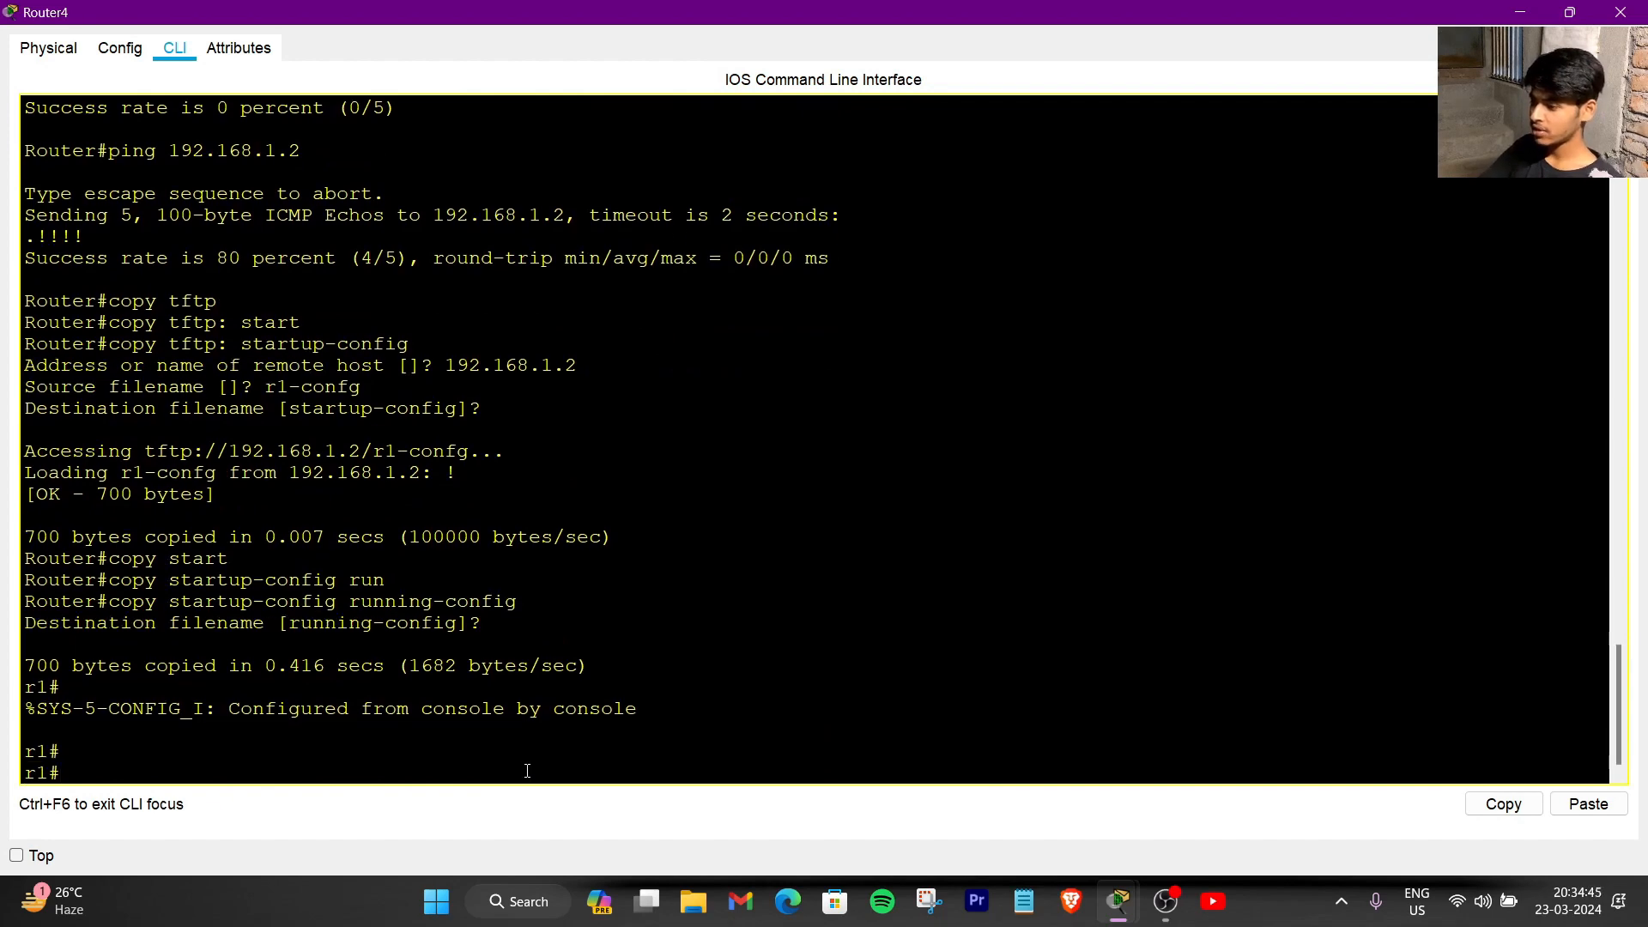
- Return to the topology and check the connected router's interface and hostname summary
{"action": "left_click", "coordinate": [1520, 13]}
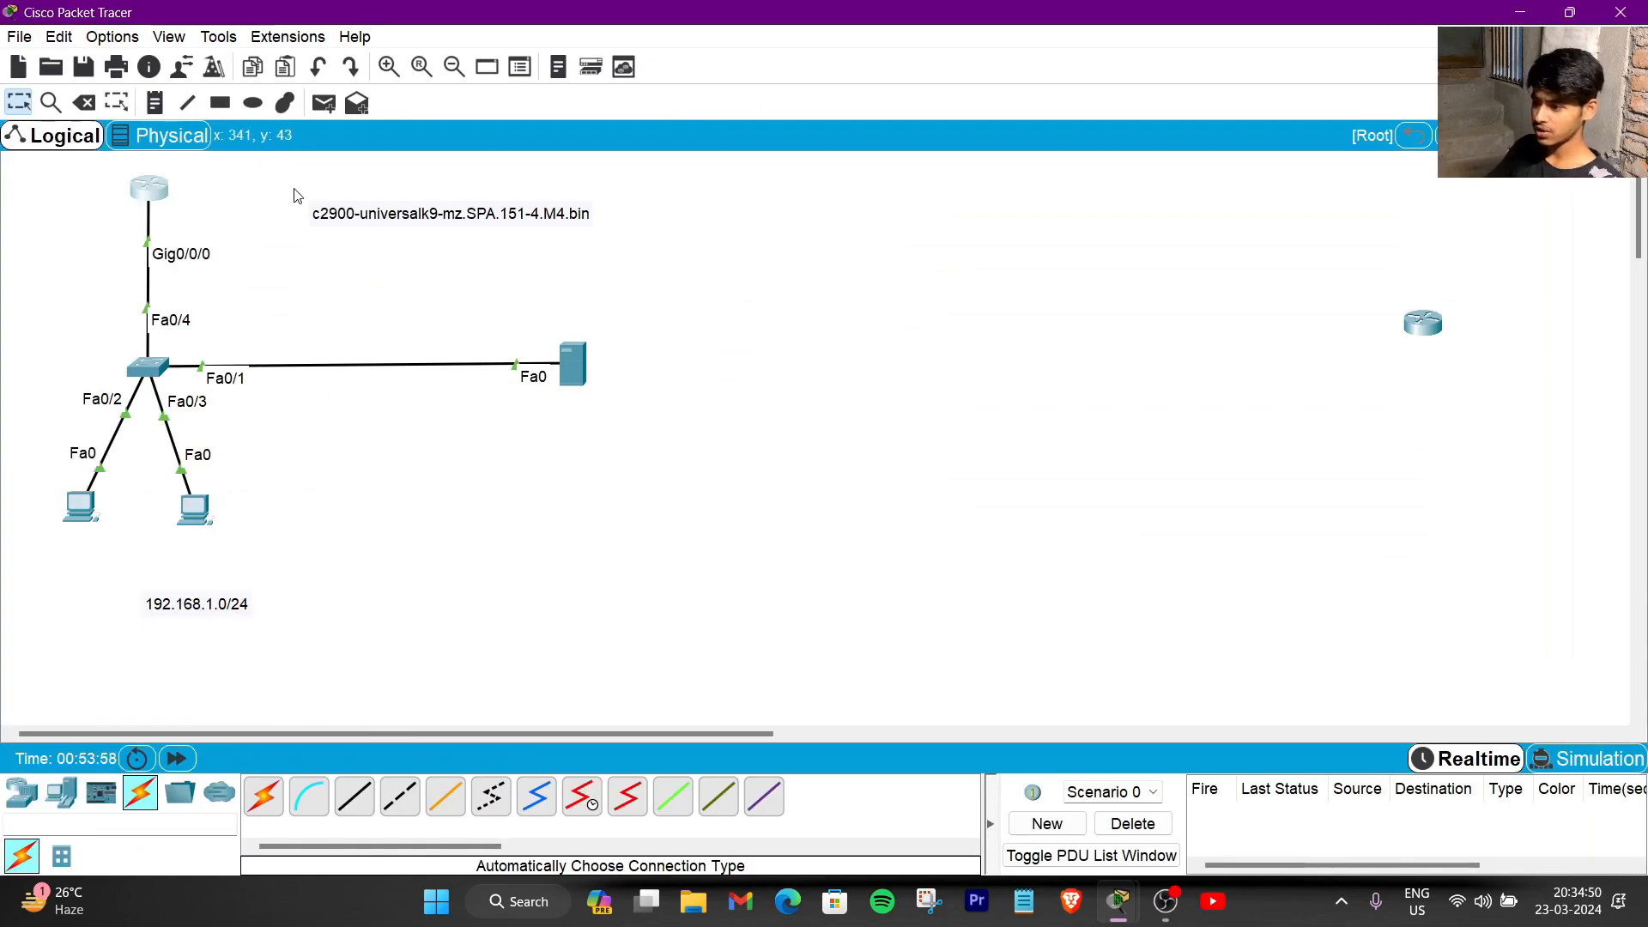
{"action": "mouse_move", "coordinate": [149, 200]}
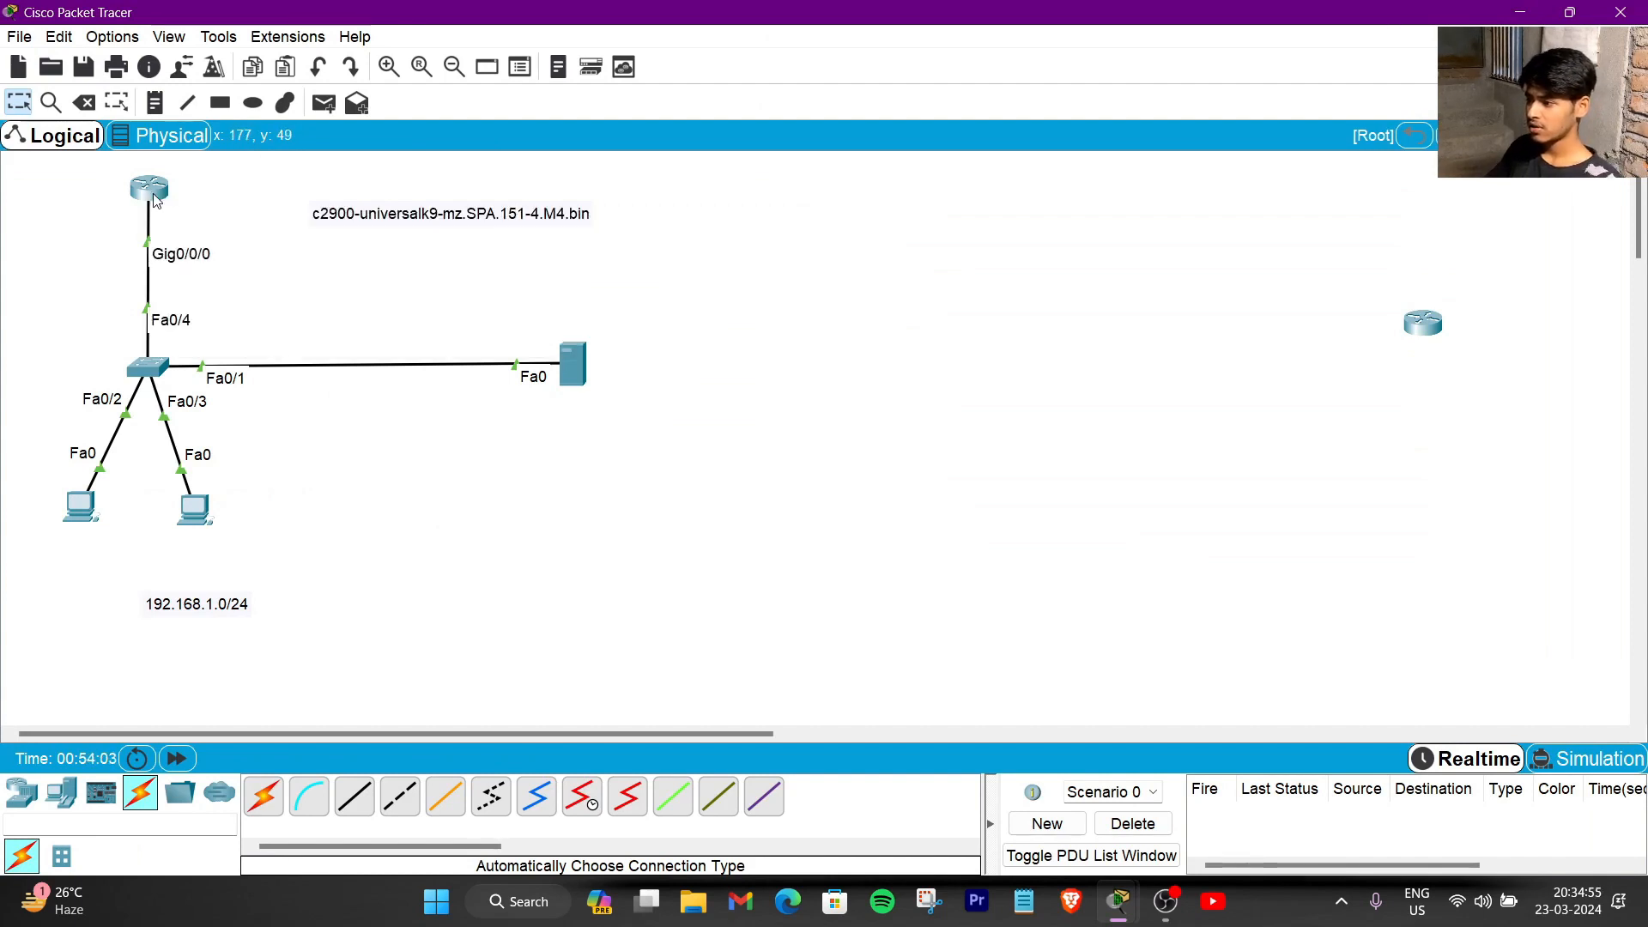
{"action": "mouse_move", "coordinate": [206, 190]}
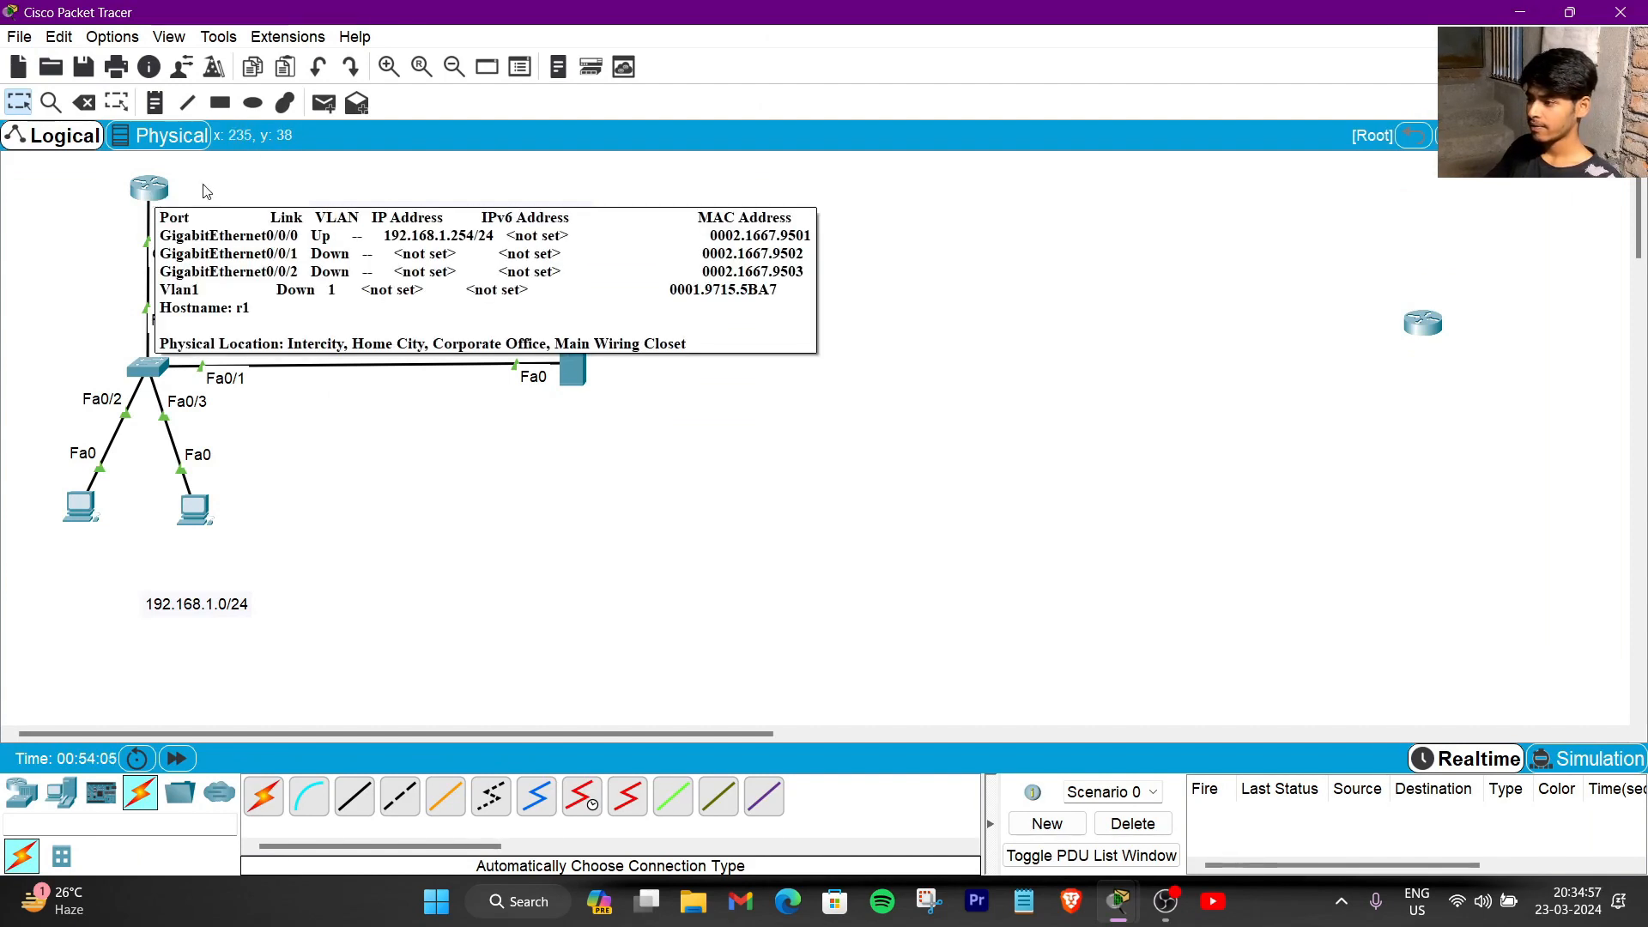
- Reopen the connected router's CLI and enter global configuration mode with config t
{"action": "left_click", "coordinate": [148, 200]}
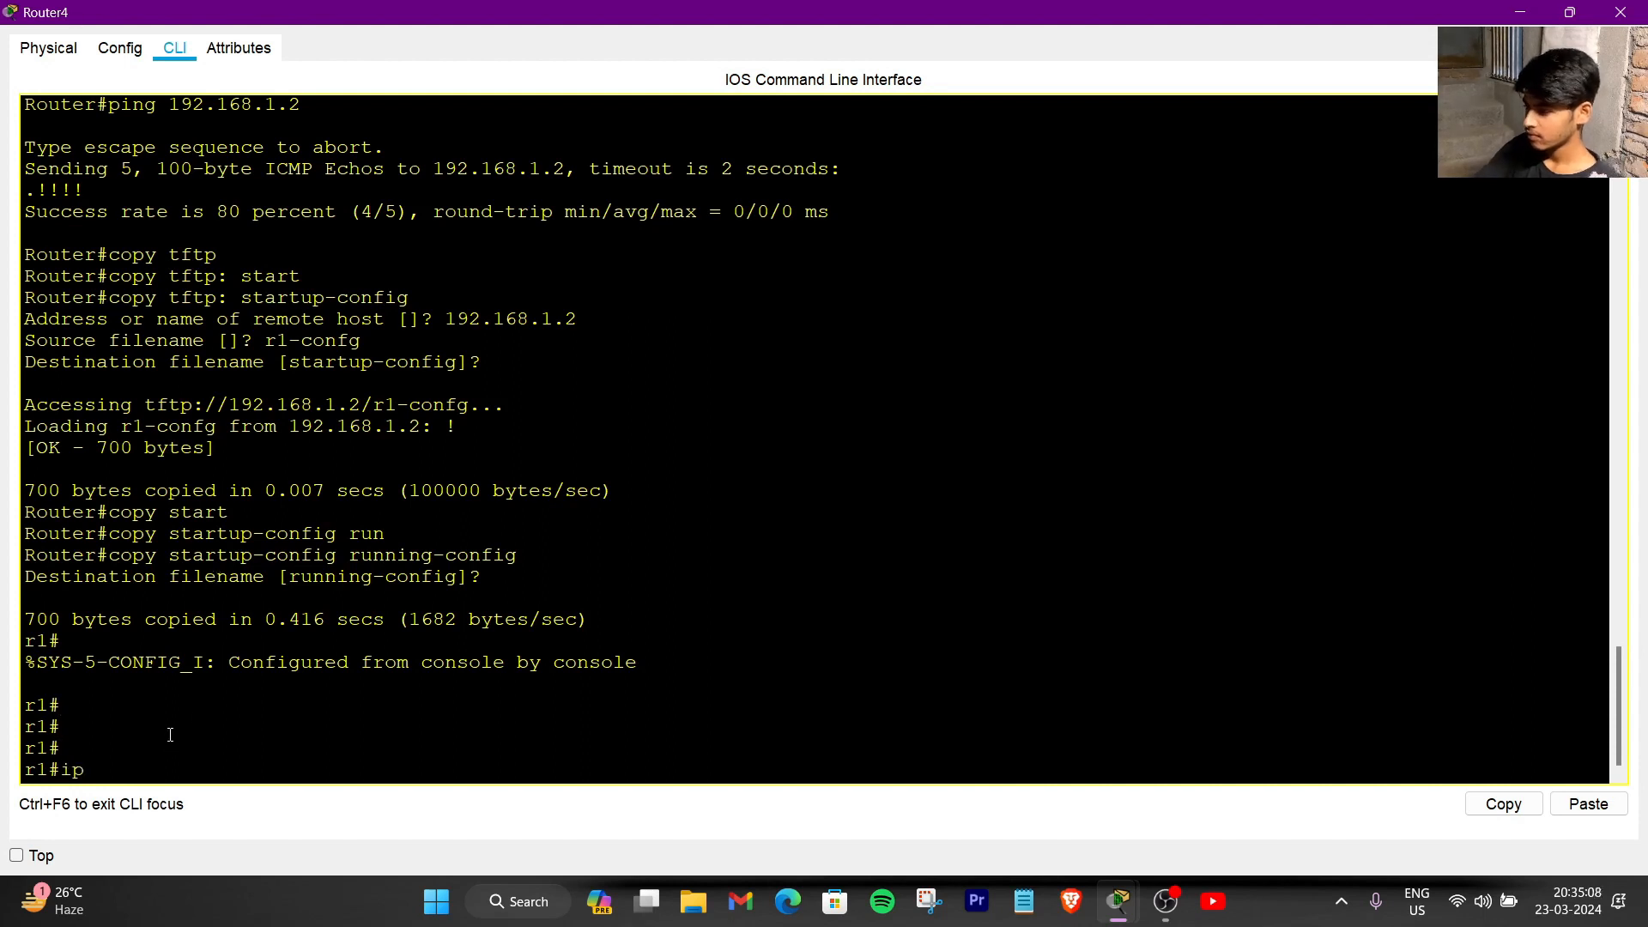
{"action": "type", "text": "nfig t"}
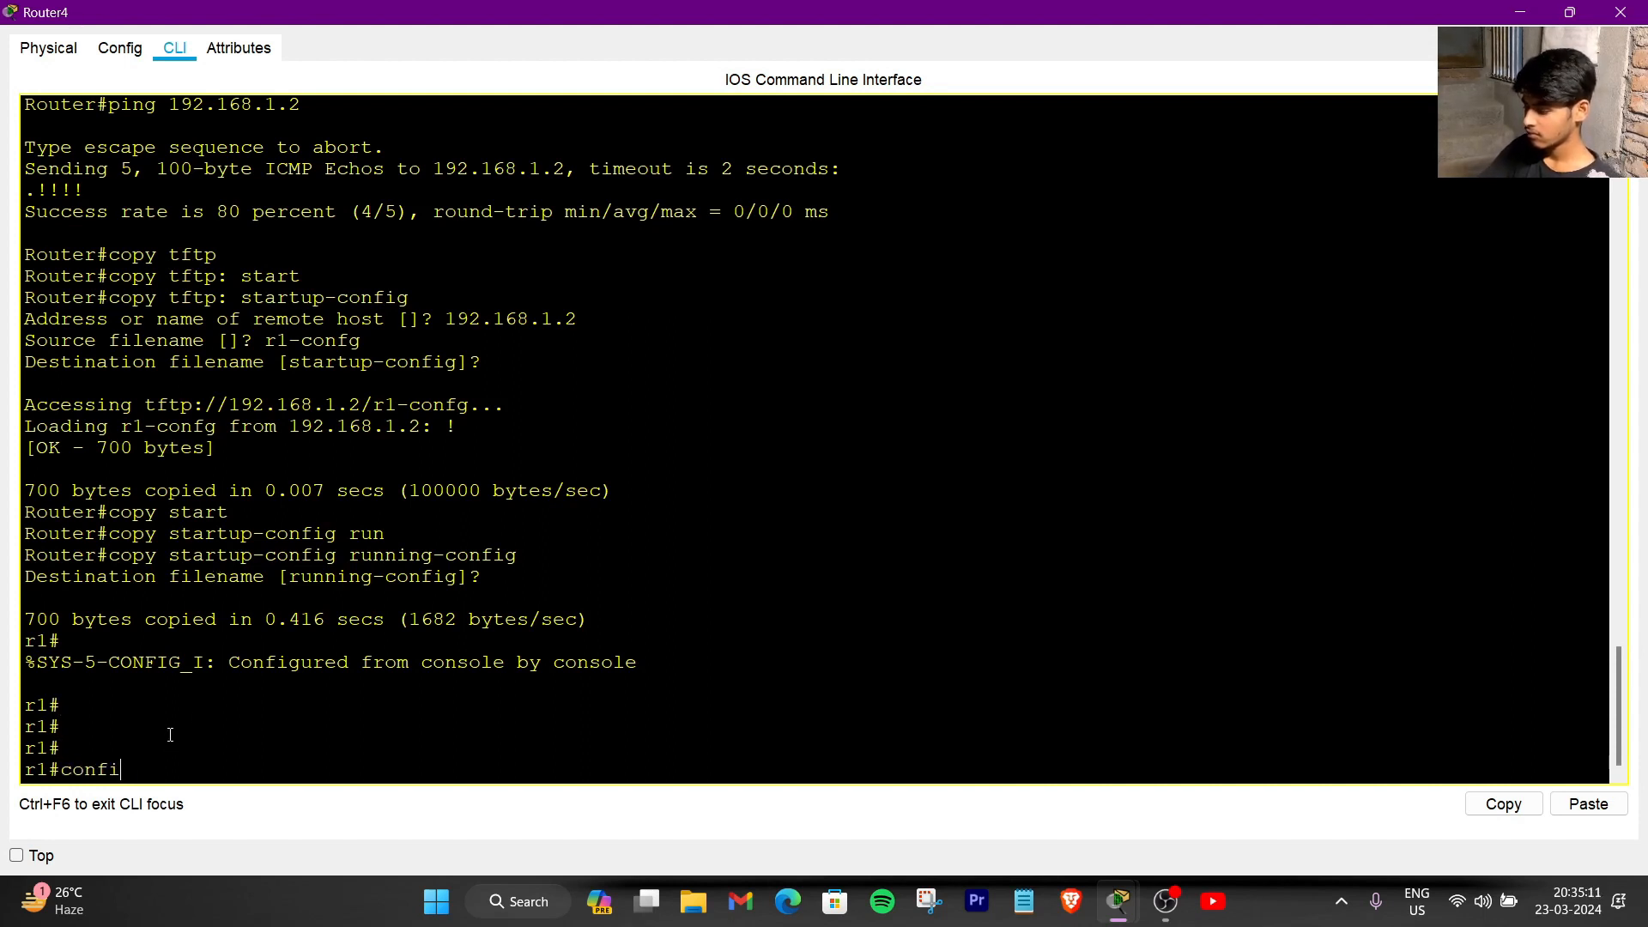
{"action": "key", "text": "Return"}
{"action": "key", "text": "Return"}
{"action": "key", "text": "Return"}
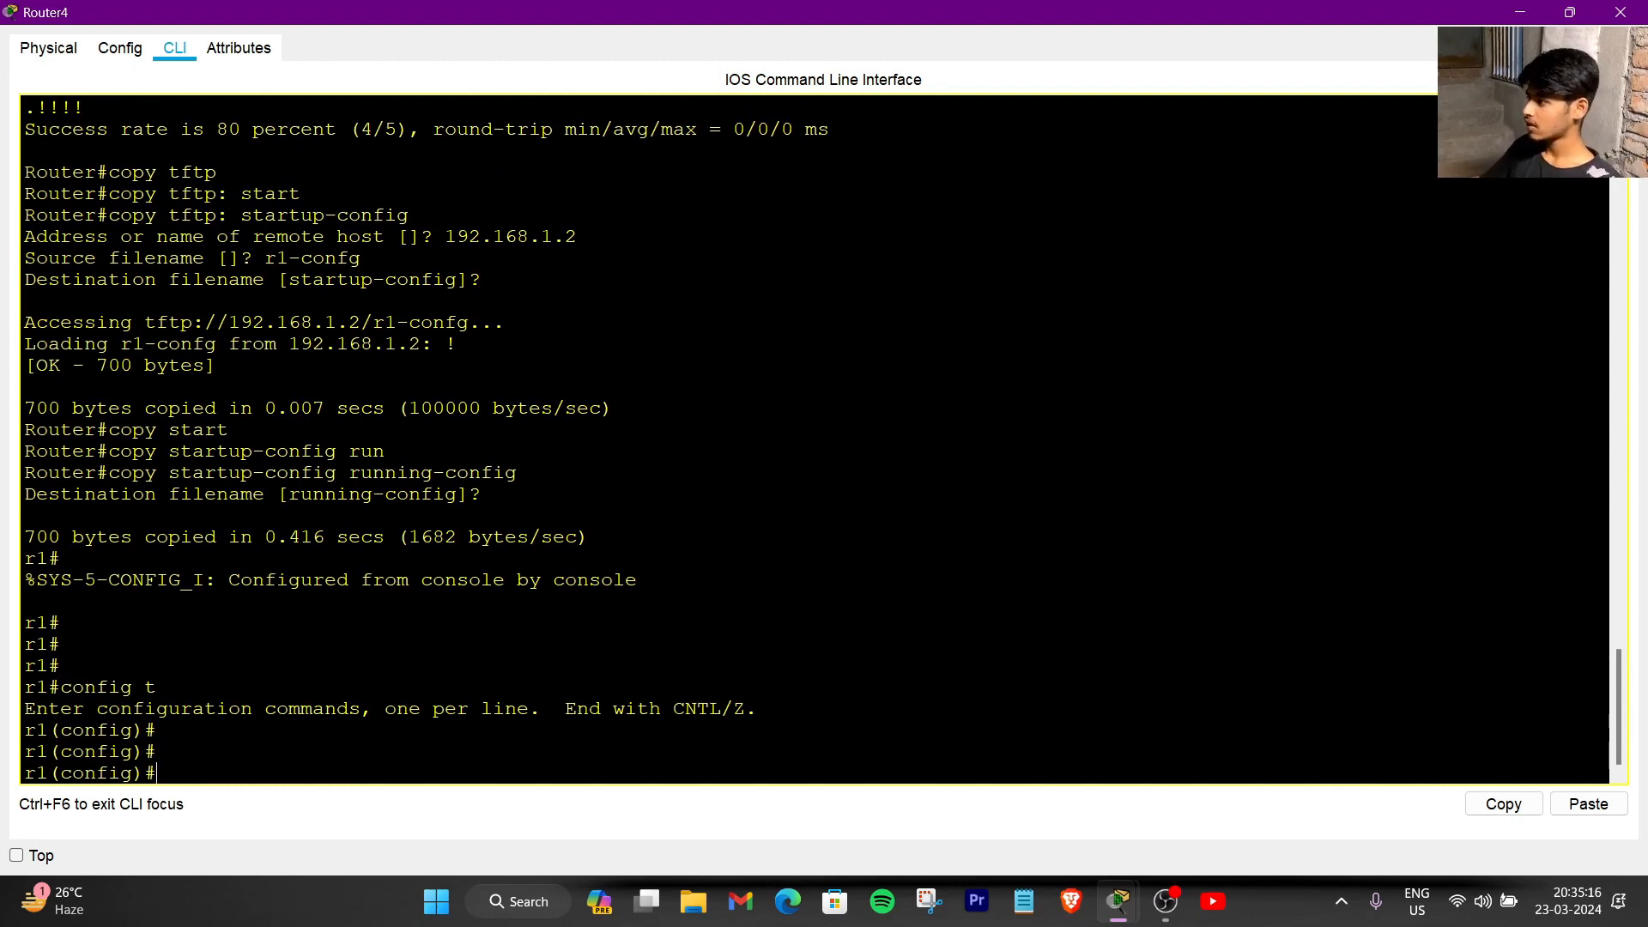
- Switch back to the topology and display the connected router's port summary again
{"action": "key", "text": "alt+Tab"}
{"action": "mouse_move", "coordinate": [133, 187]}
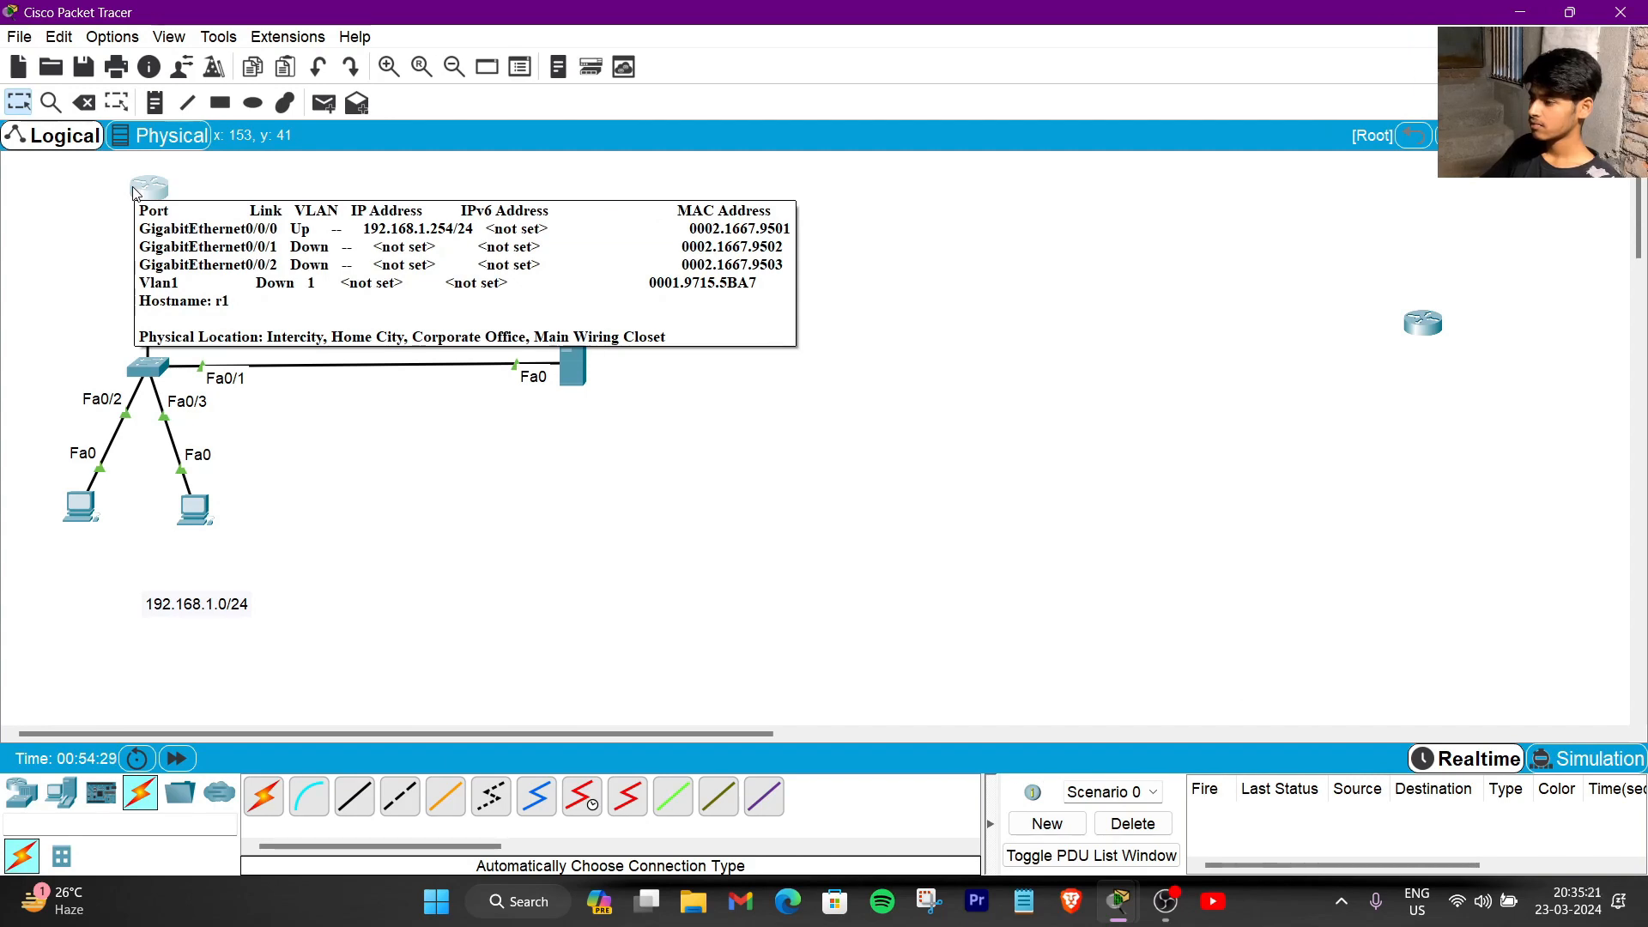
- Move the unconnected router closer to the rest of the topology, to the right of the c2900 image filename note
{"action": "left_click_drag", "start_coordinate": [1420, 316], "coordinate": [1071, 247]}
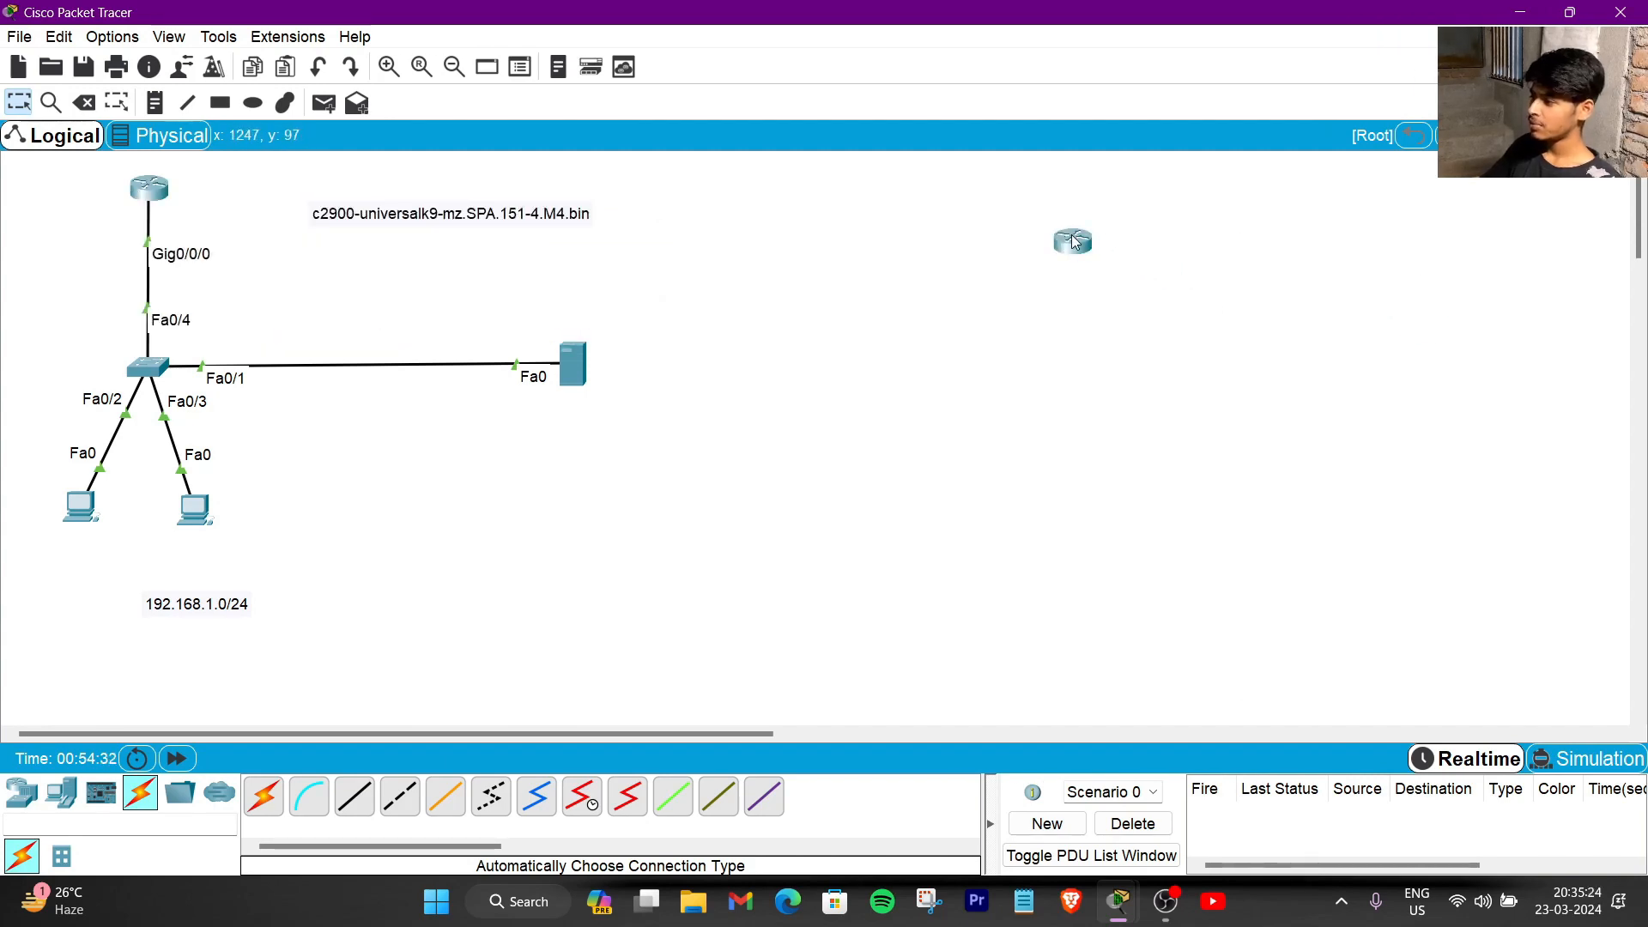
{"action": "mouse_move", "coordinate": [1077, 233]}
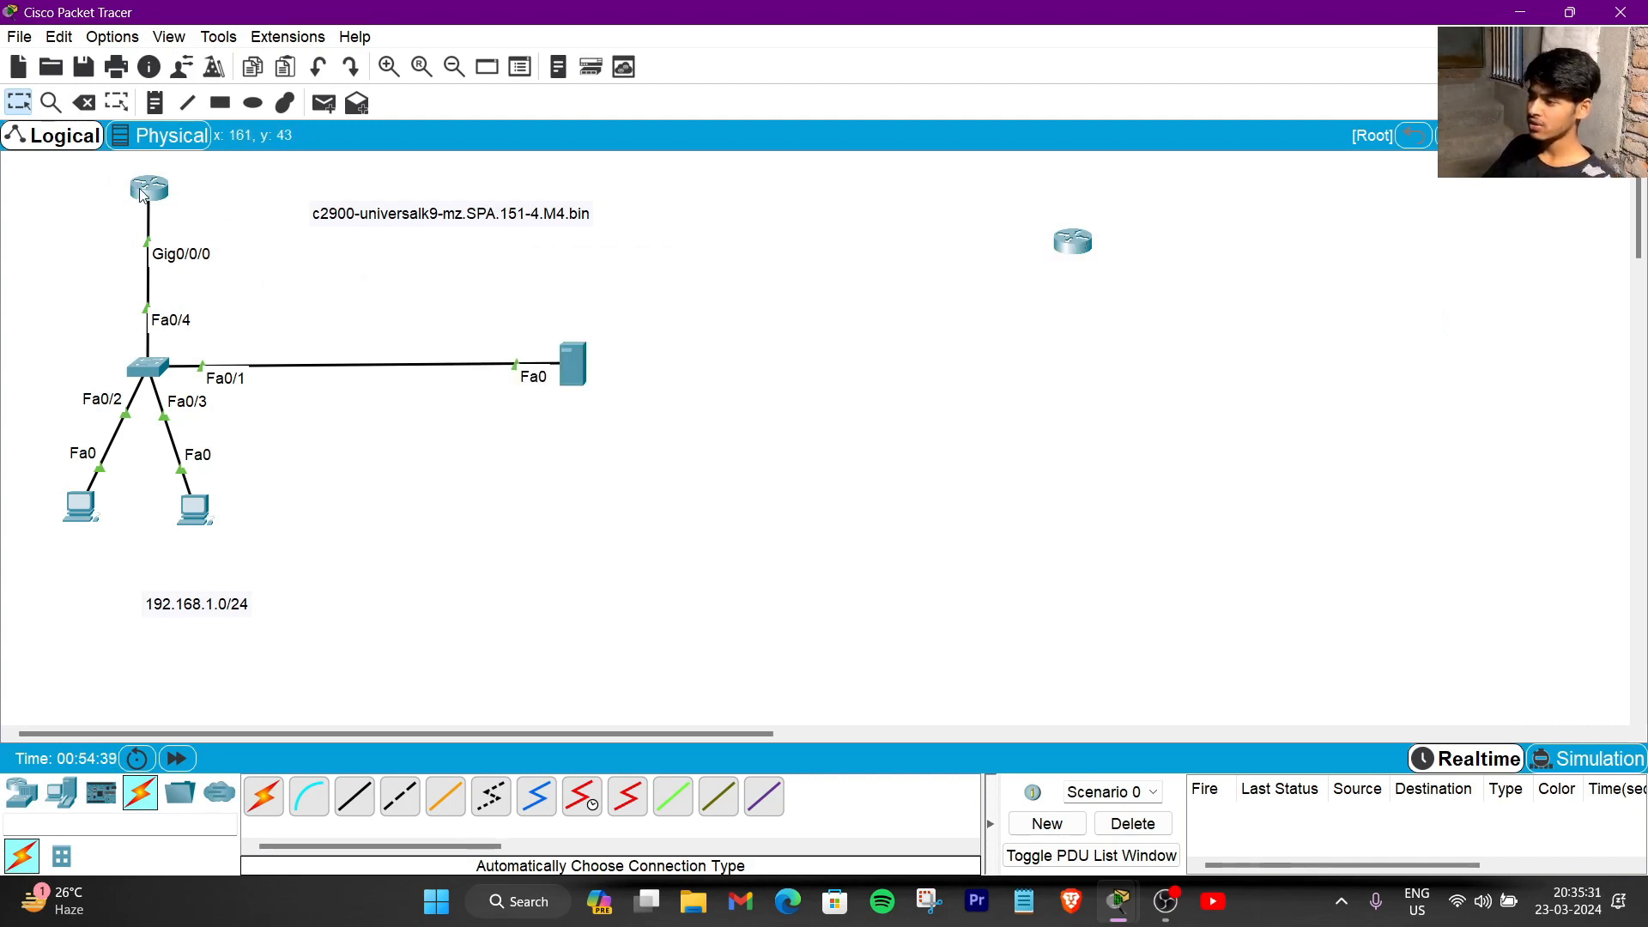
- Reopen the connected router's CLI to check its configuration prompt, and return to the topology
{"action": "mouse_move", "coordinate": [146, 190]}
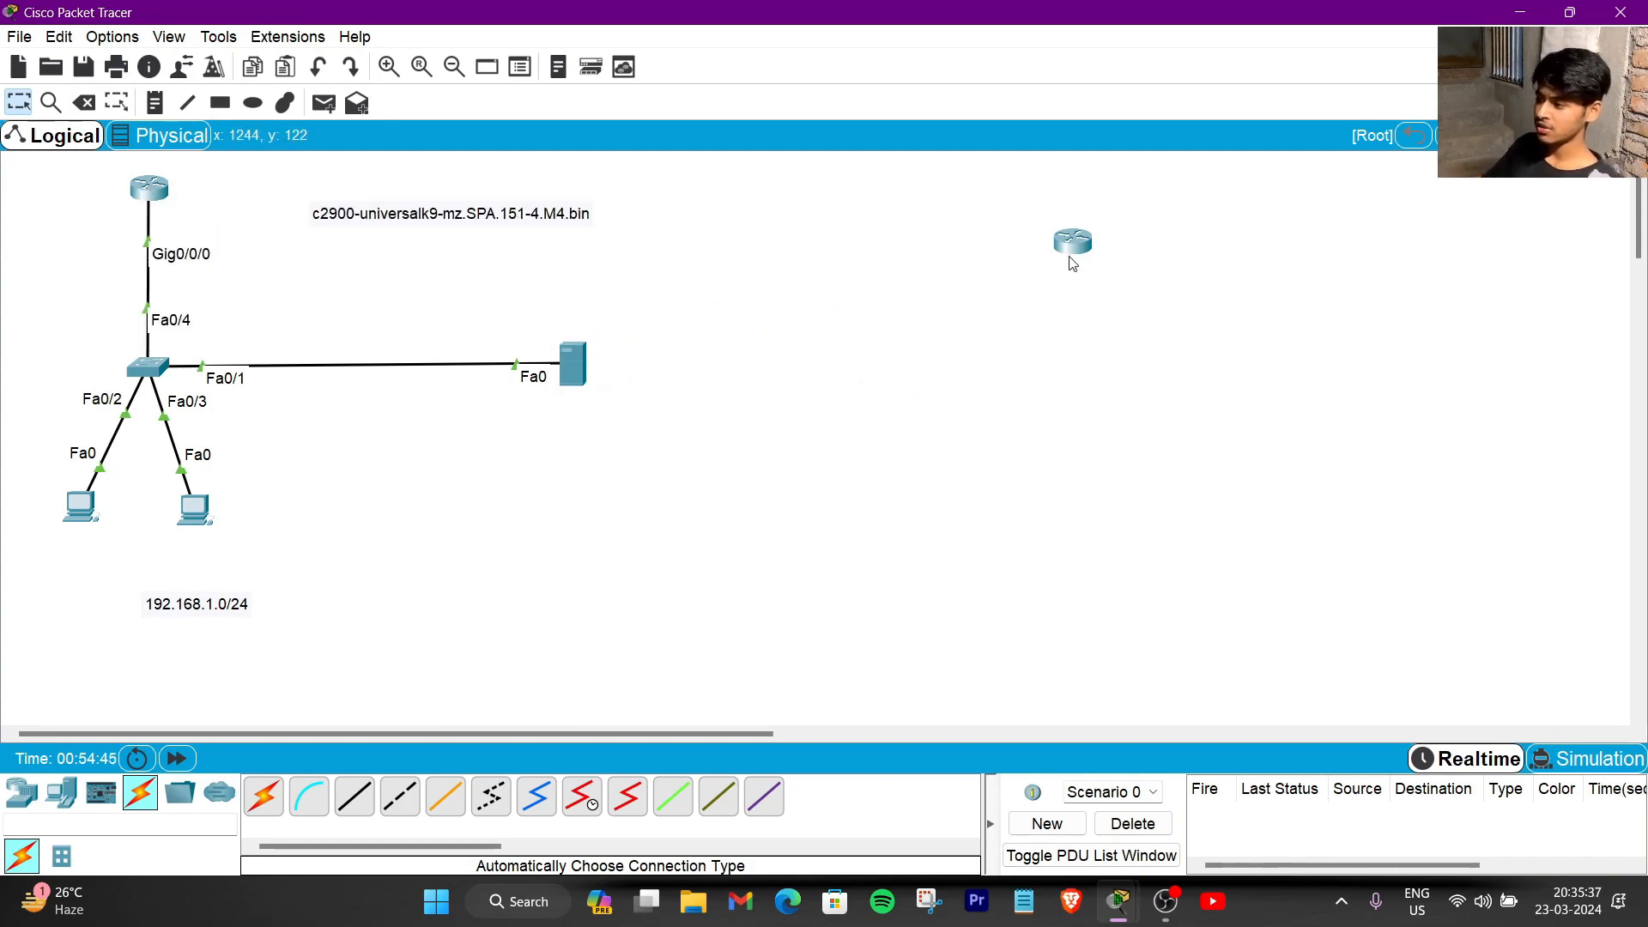
{"action": "left_click", "coordinate": [150, 189]}
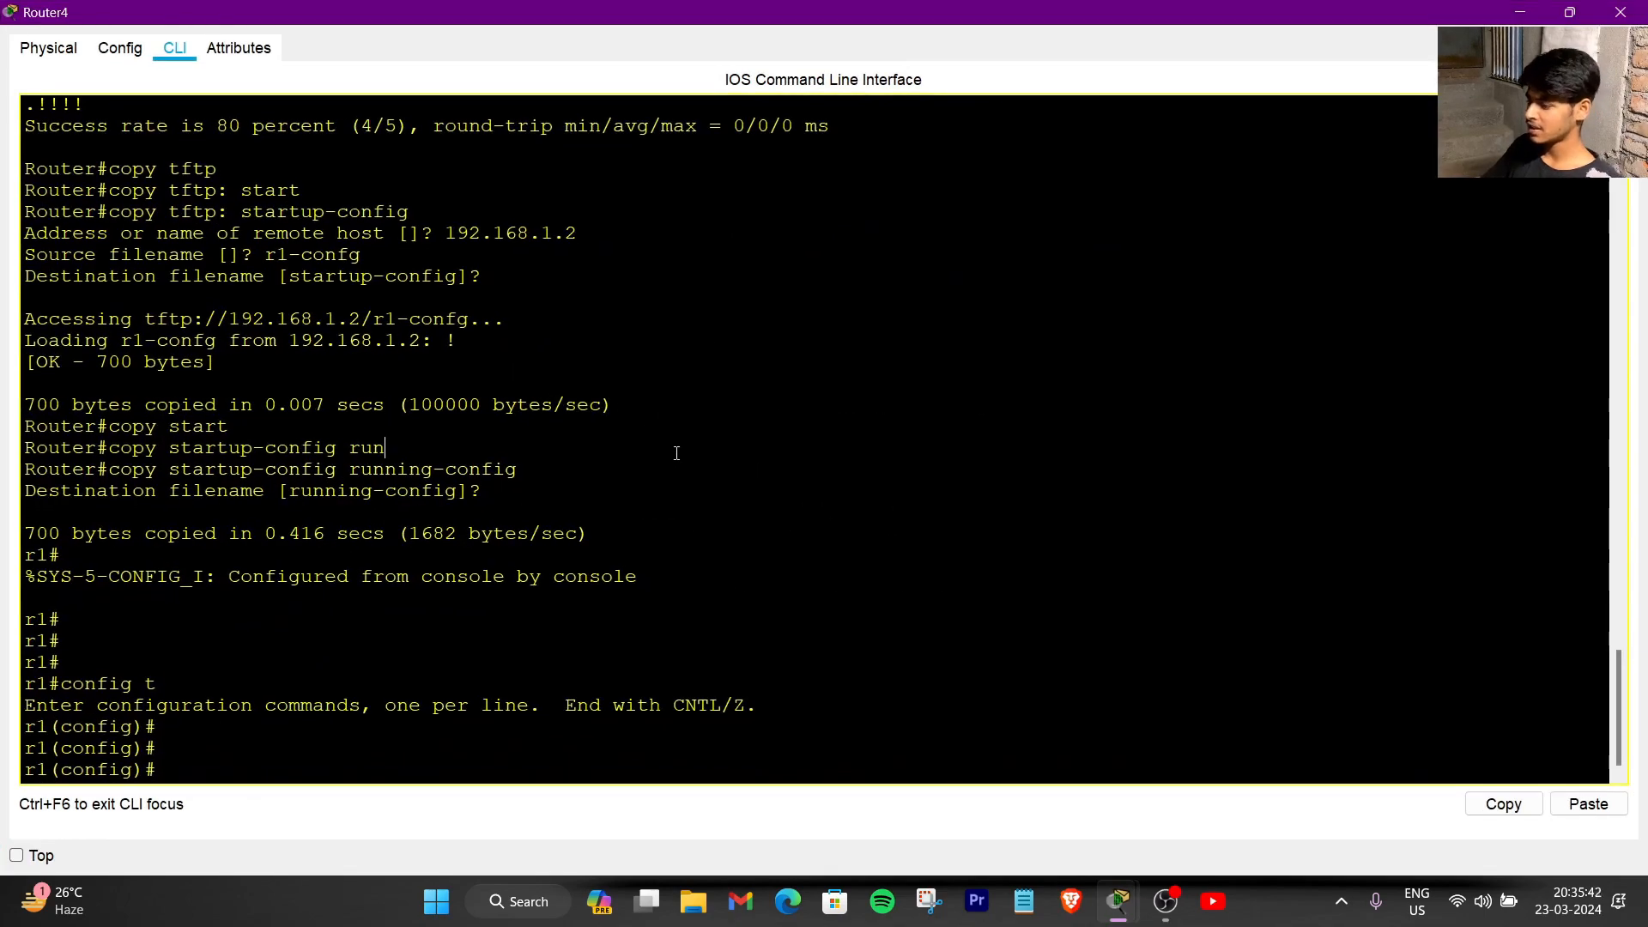
{"action": "key", "text": "Return"}
{"action": "key", "text": "Return"}
{"action": "key", "text": "Return"}
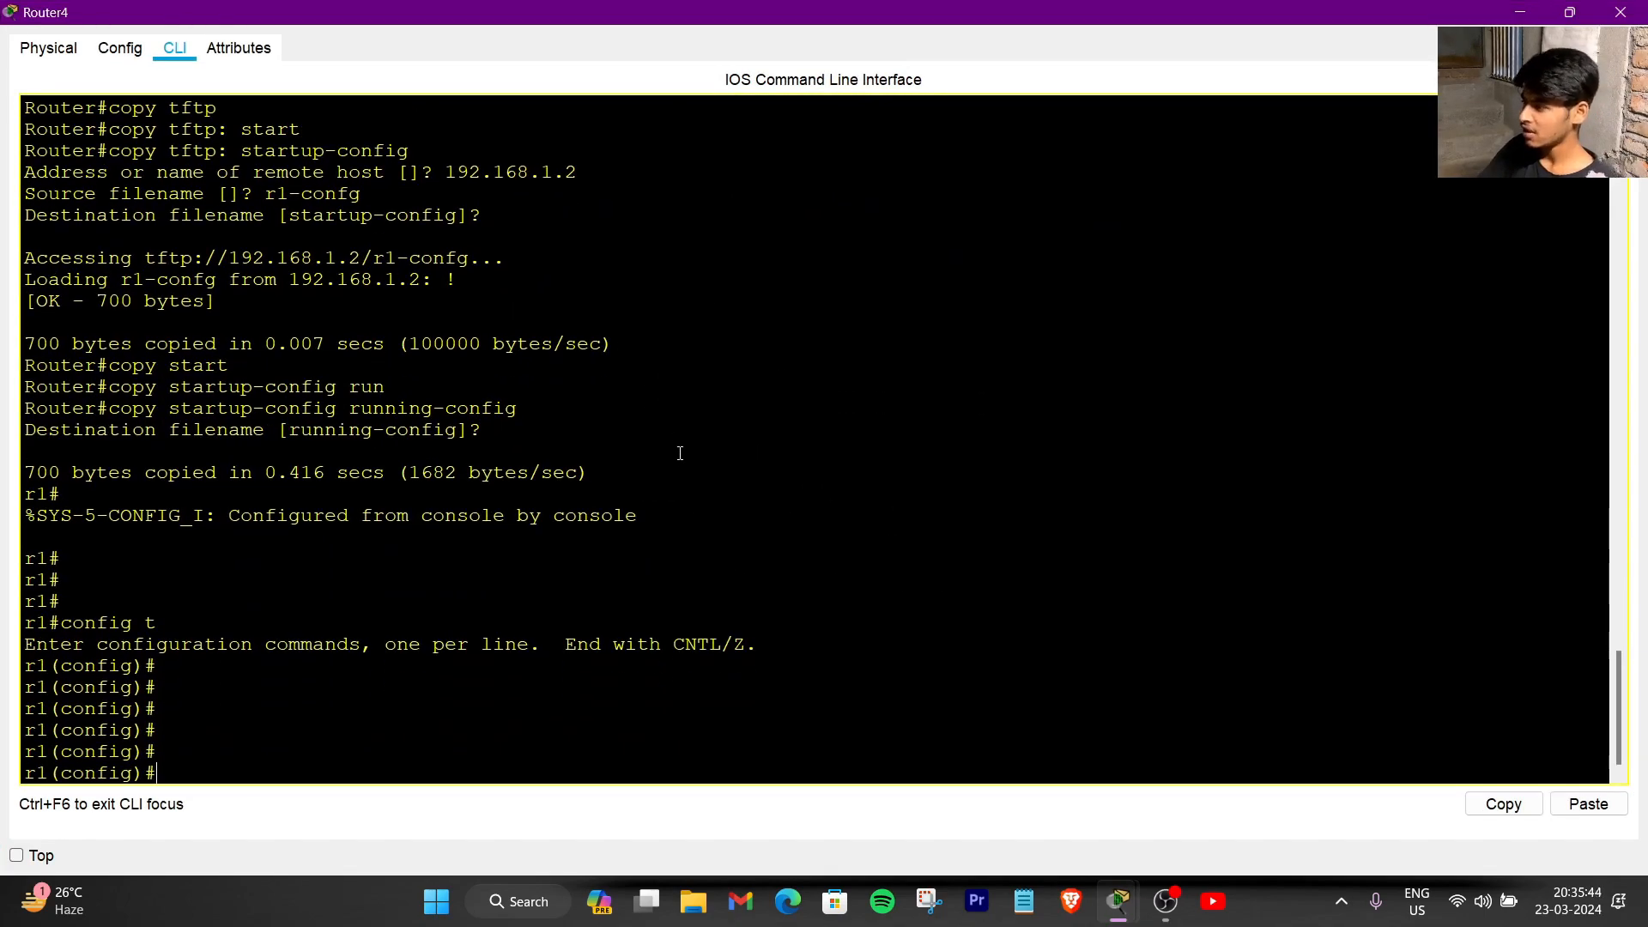
{"action": "left_click", "coordinate": [1620, 12]}
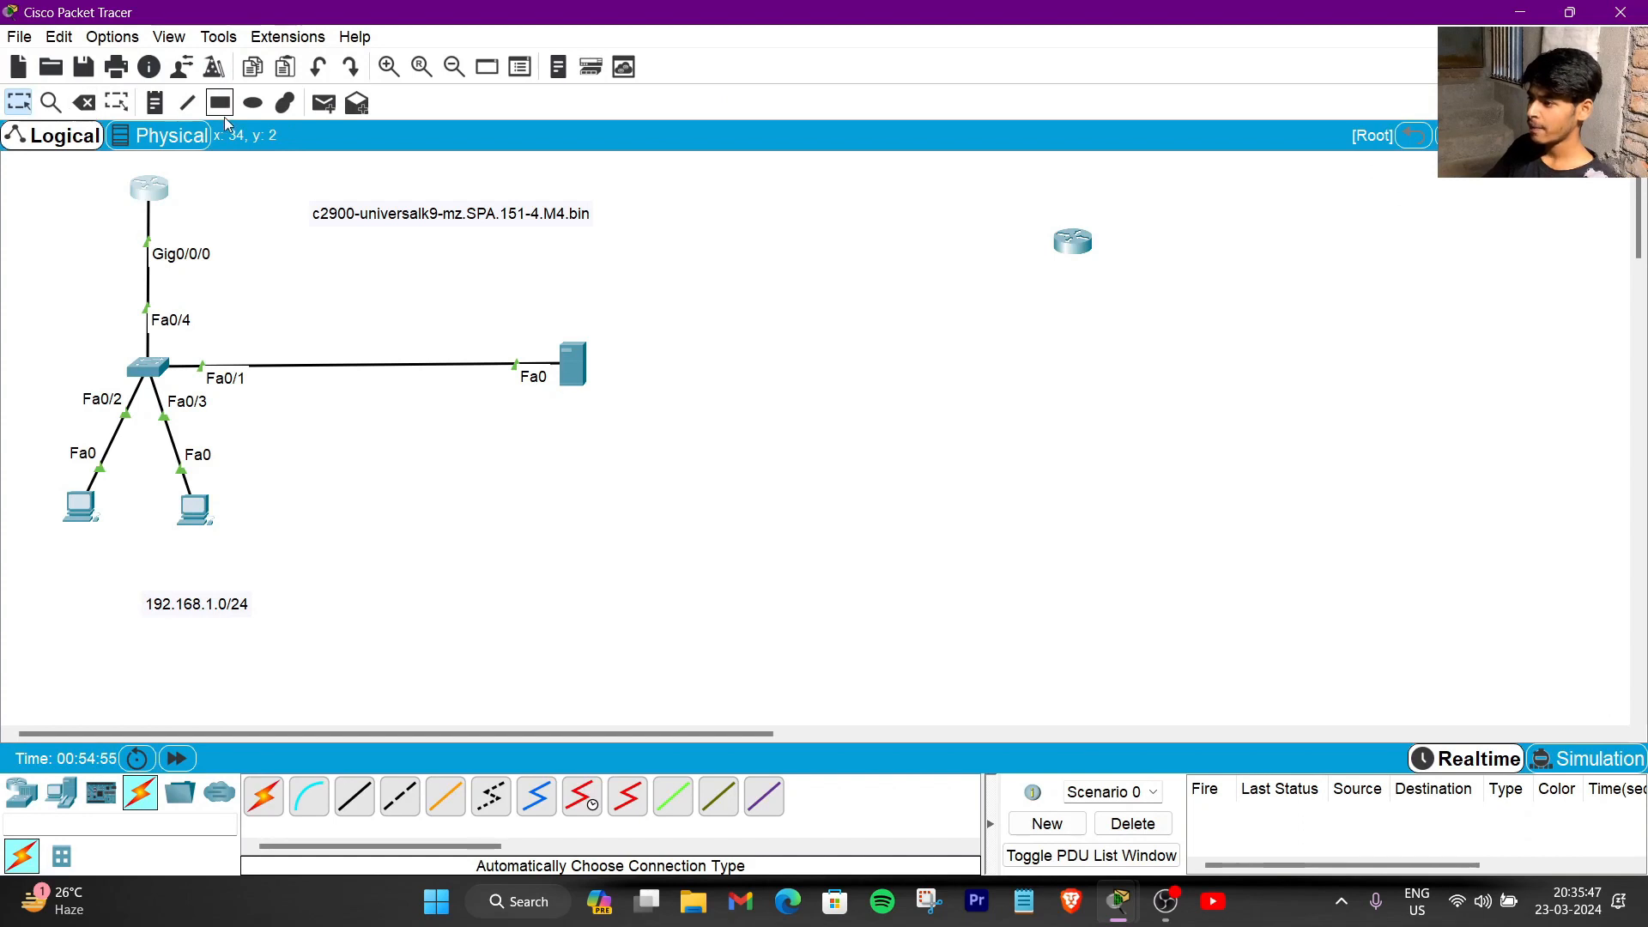
- Try a simple PDU from the connected router to the left PC, and delete the test scenario
{"action": "left_click", "coordinate": [324, 103]}
{"action": "left_click", "coordinate": [149, 189]}
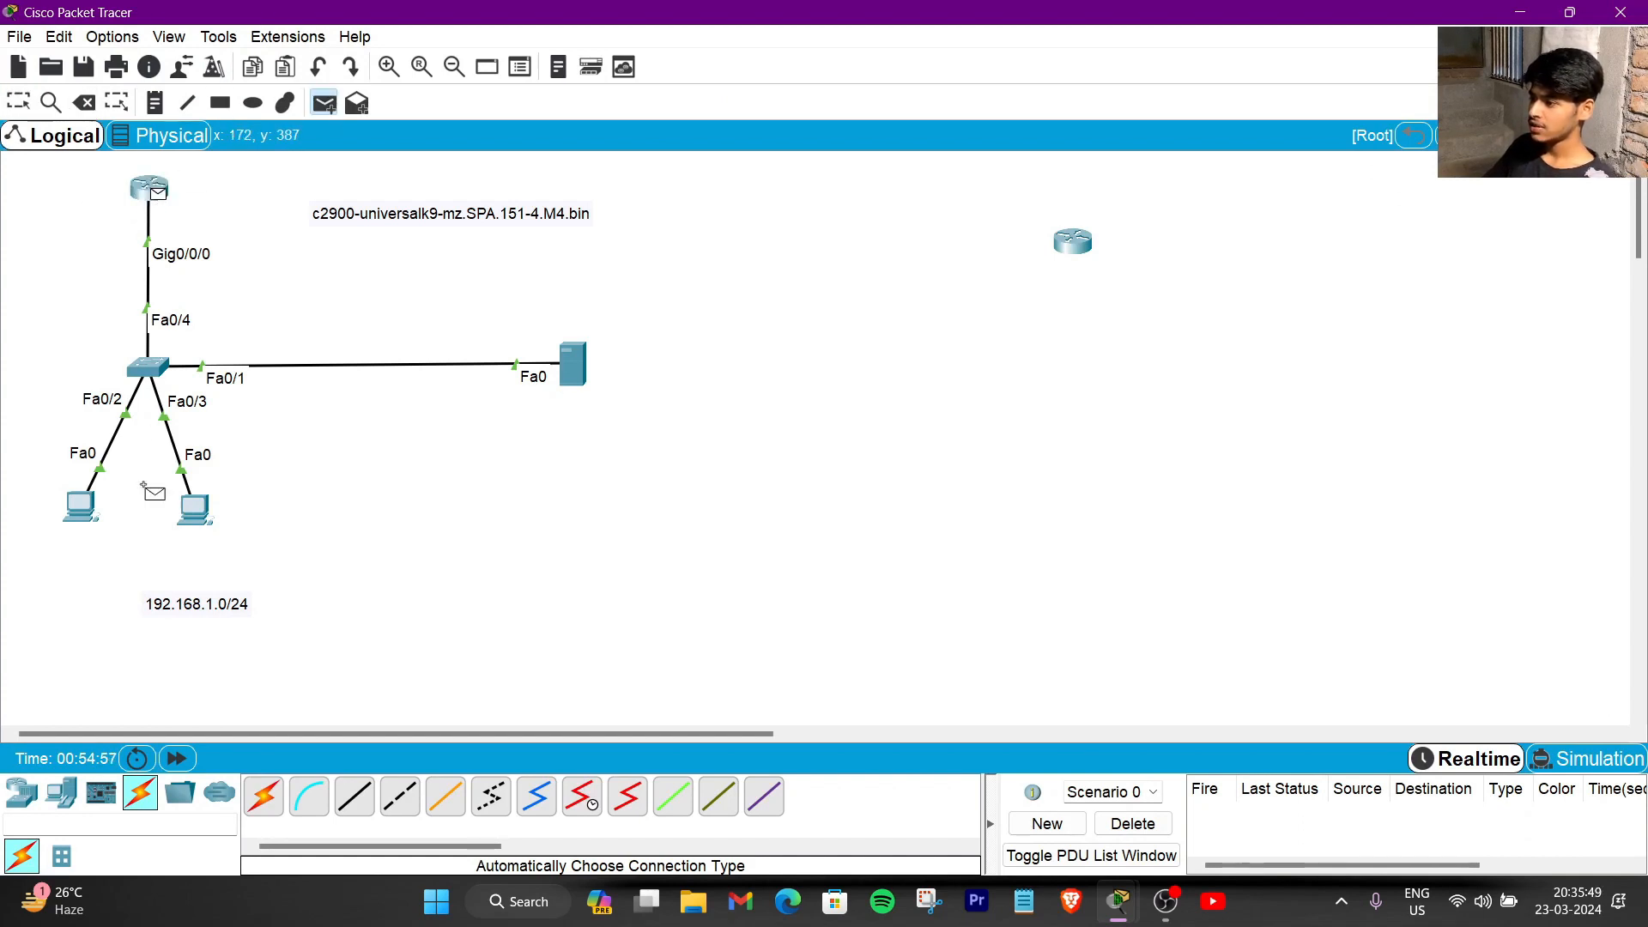
{"action": "left_click", "coordinate": [81, 506]}
{"action": "left_click", "coordinate": [1156, 826]}
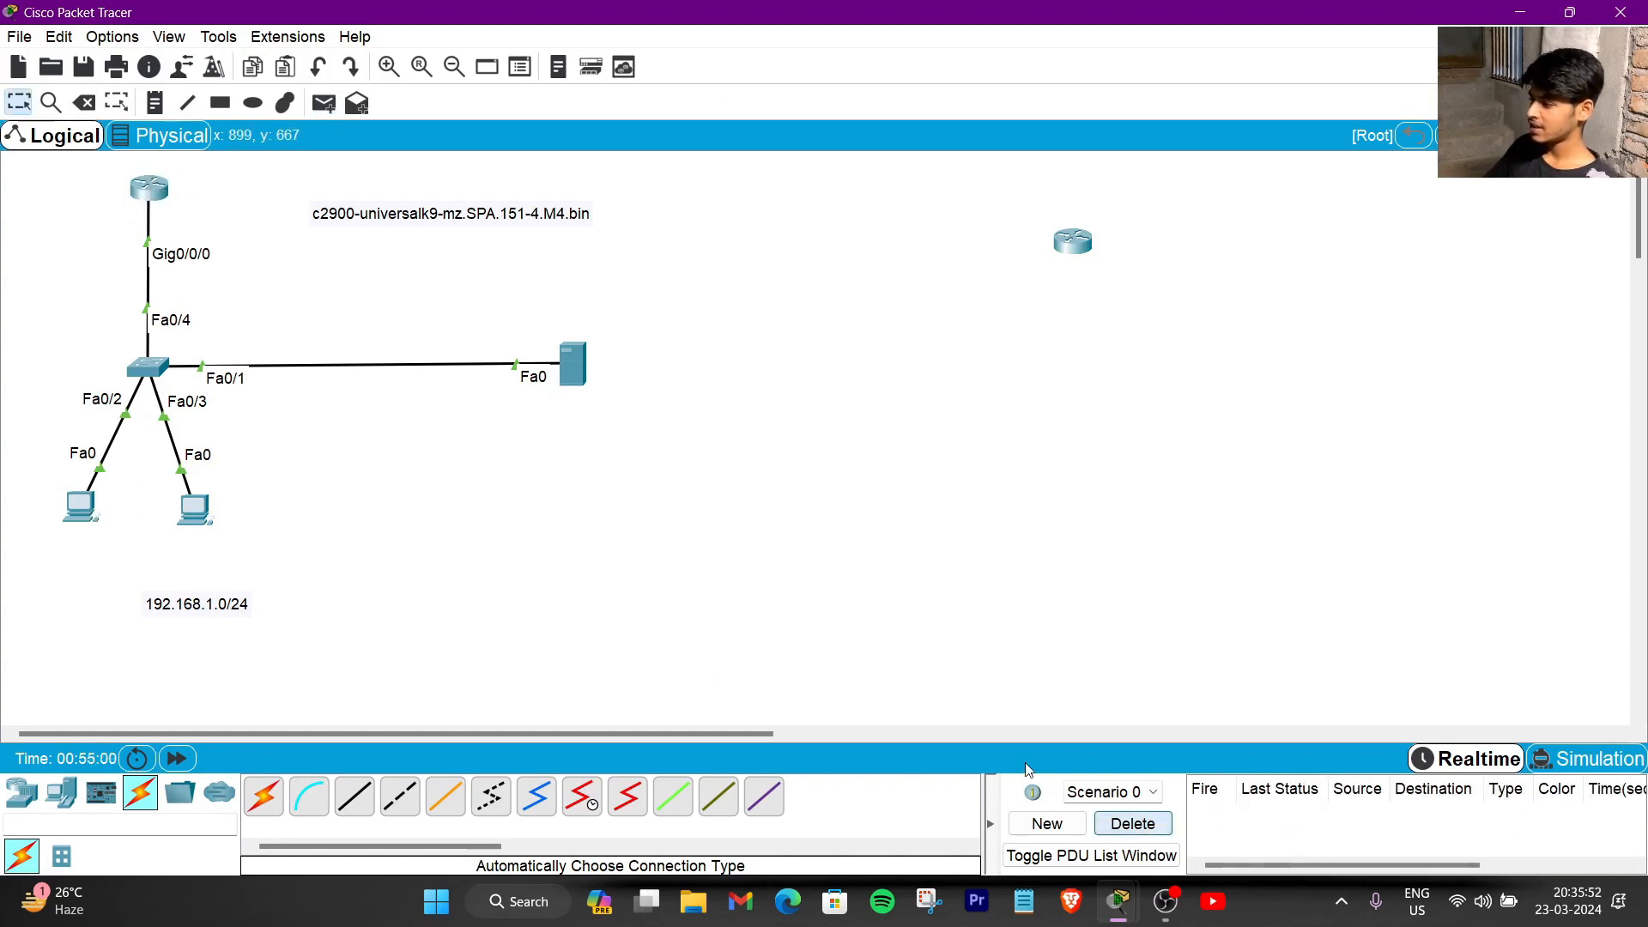
- Send simple PDUs from the connected router to the left PC and to the server to test connectivity
{"action": "left_click", "coordinate": [323, 103]}
{"action": "left_click", "coordinate": [133, 189]}
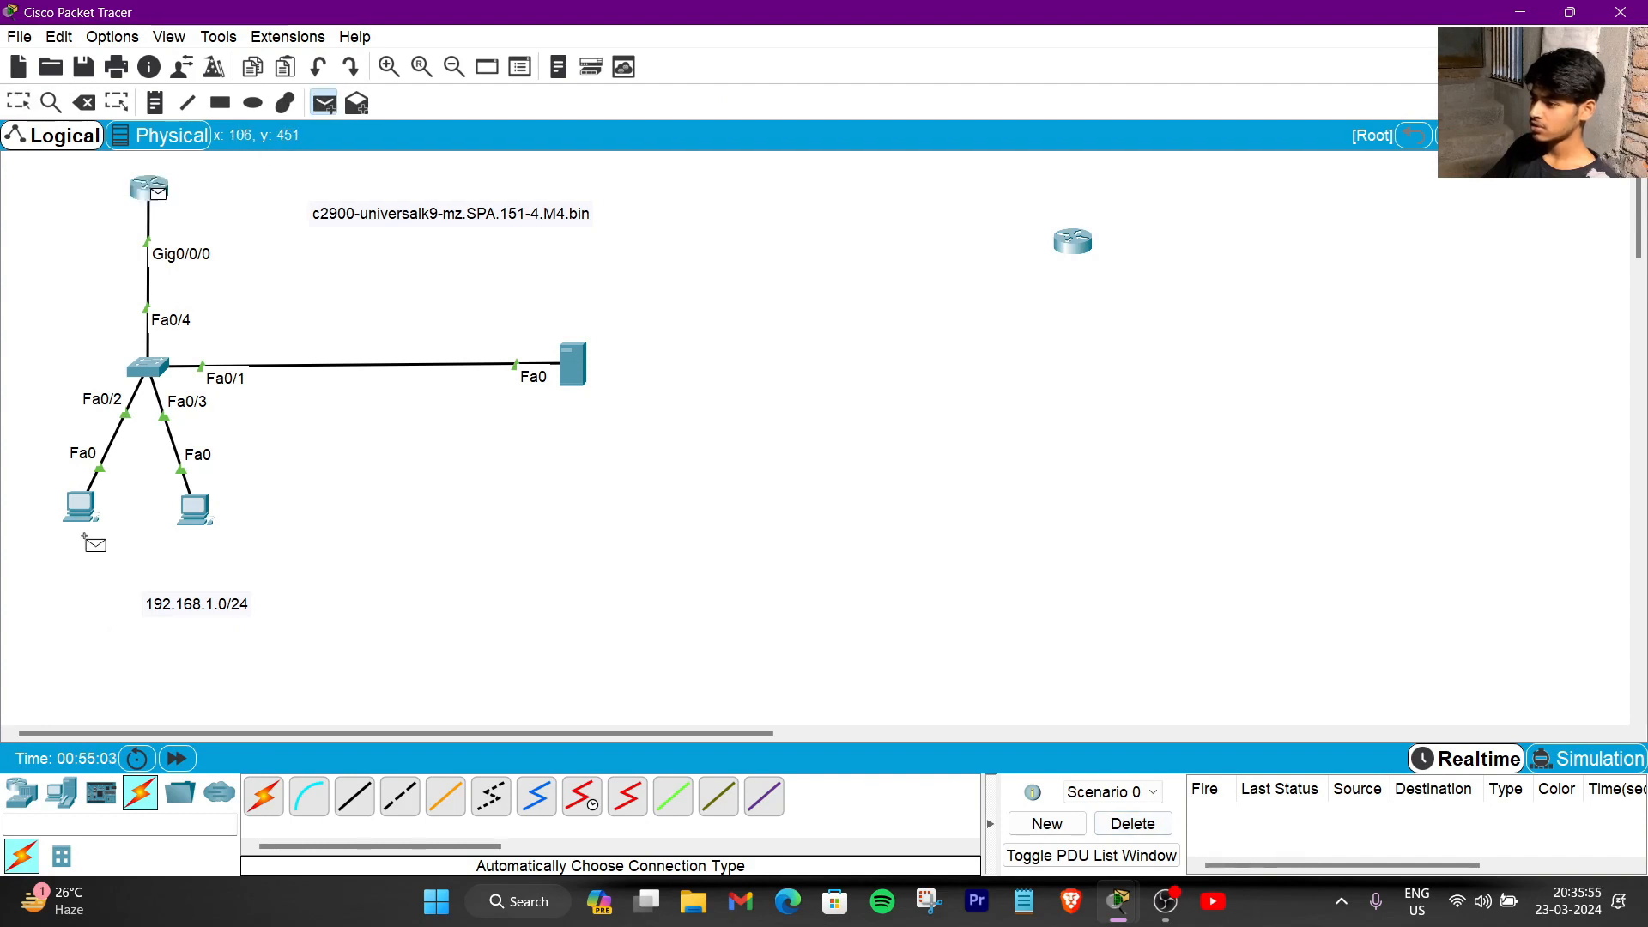
{"action": "left_click", "coordinate": [84, 519]}
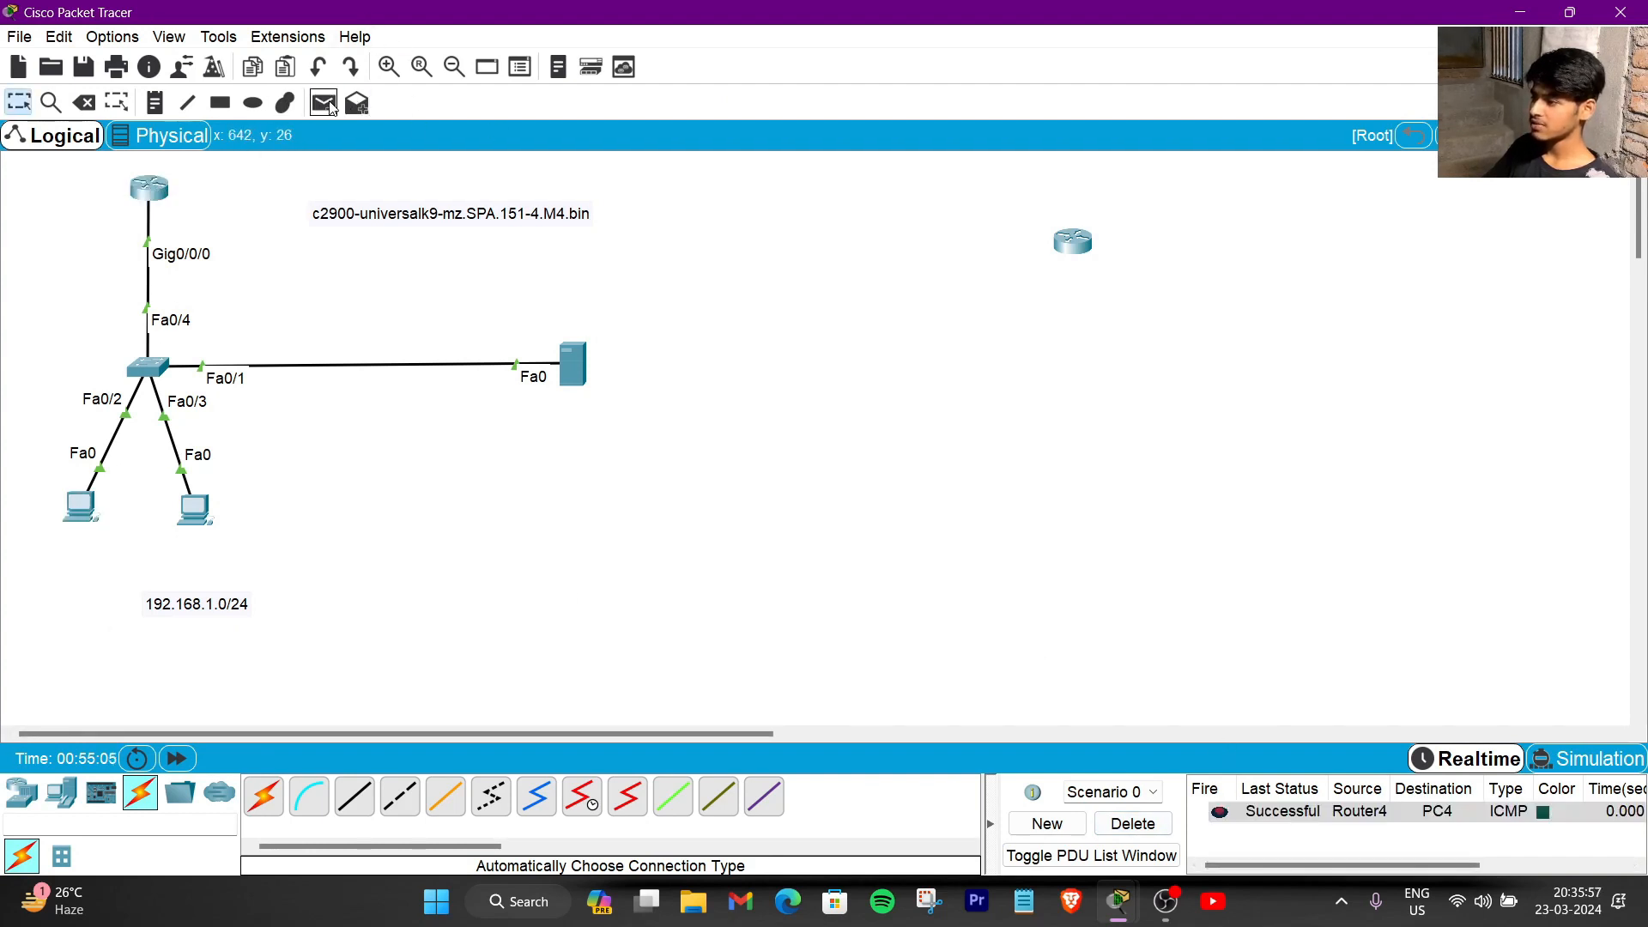
{"action": "left_click", "coordinate": [146, 190]}
{"action": "left_click", "coordinate": [572, 368]}
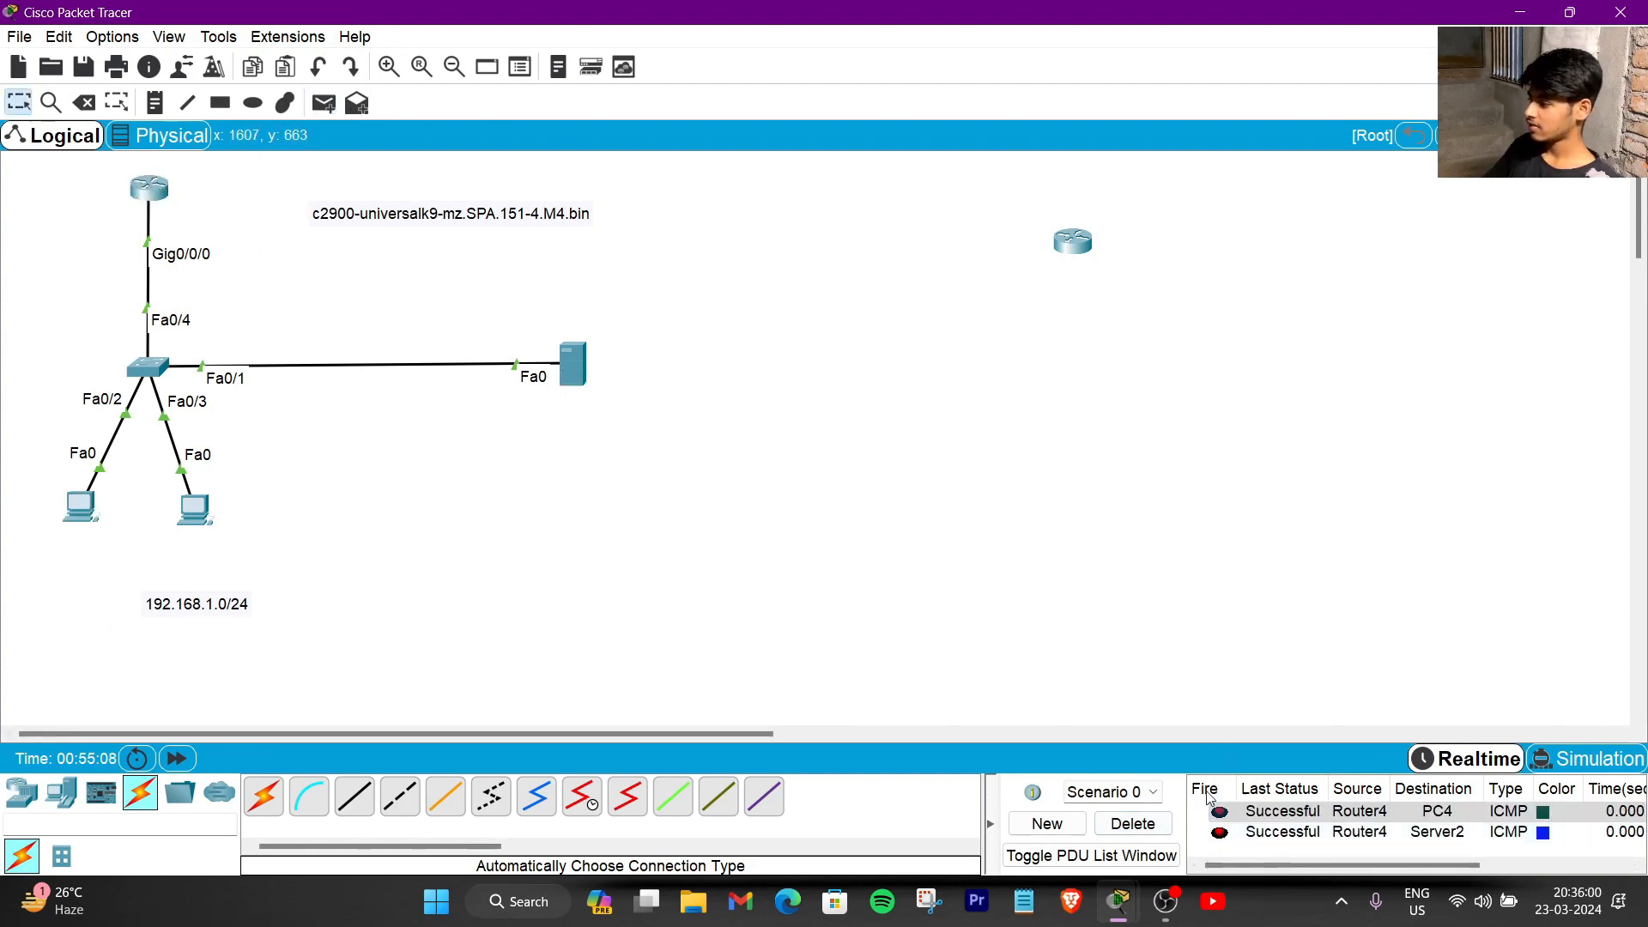